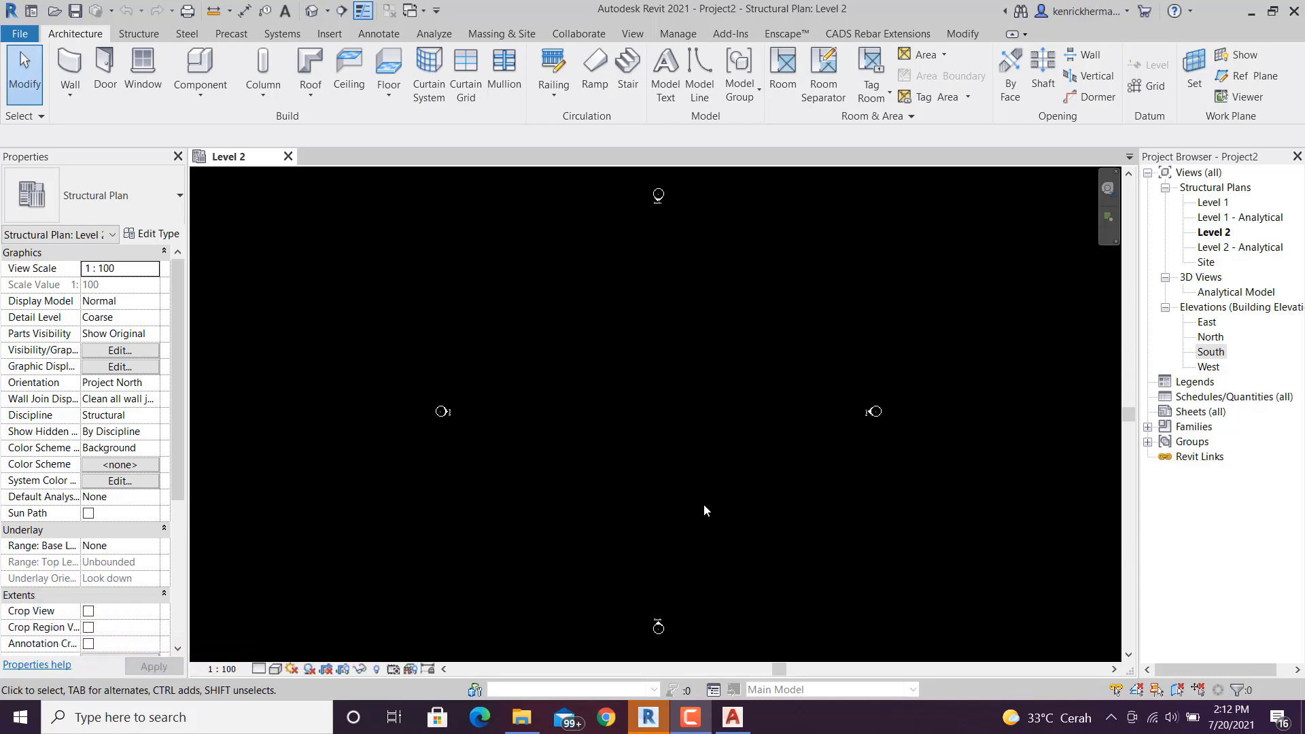
- Switch to AutoCAD and select both portal elevations, AS-3 and AS-E, with their level marks and grids on the portal sheet
click(732, 720)
scroll(445, 520, up, 8)
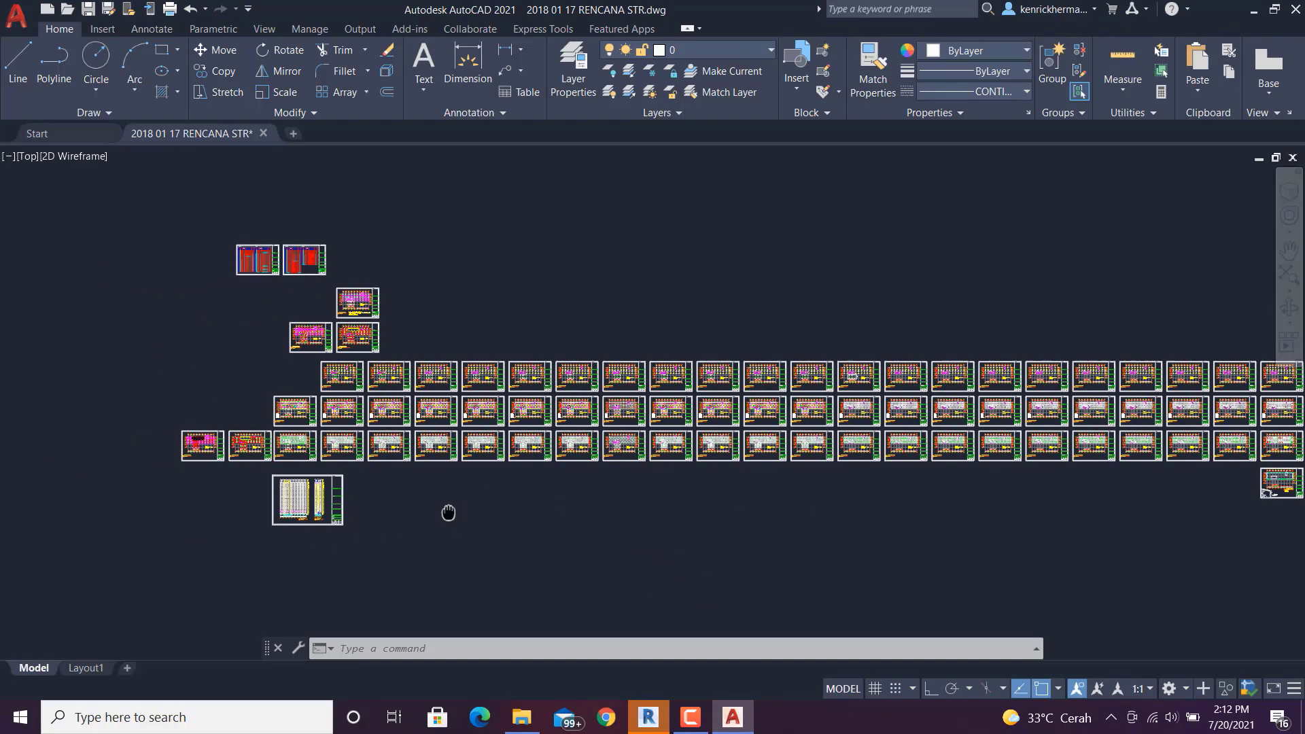
middle_drag(431, 496, 656, 634)
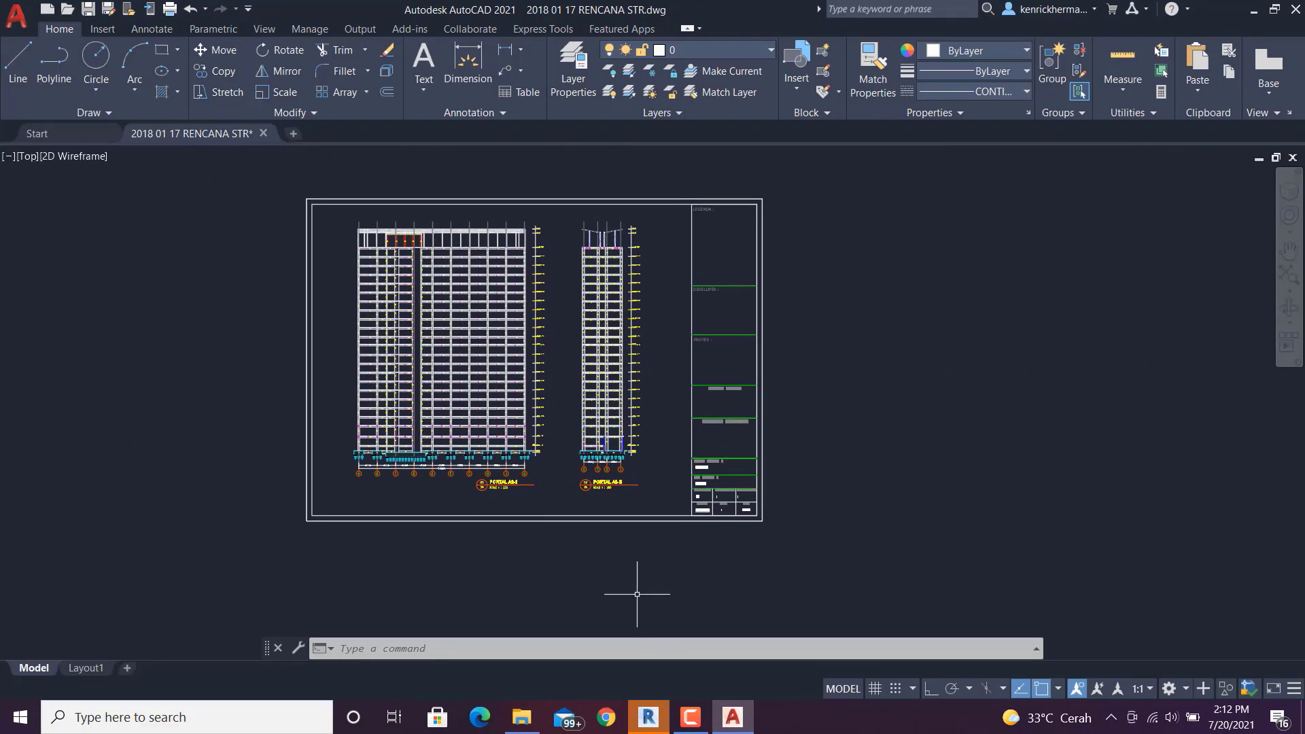
scroll(626, 576, up, 2)
middle_drag(557, 564, 612, 687)
middle_drag(642, 595, 664, 621)
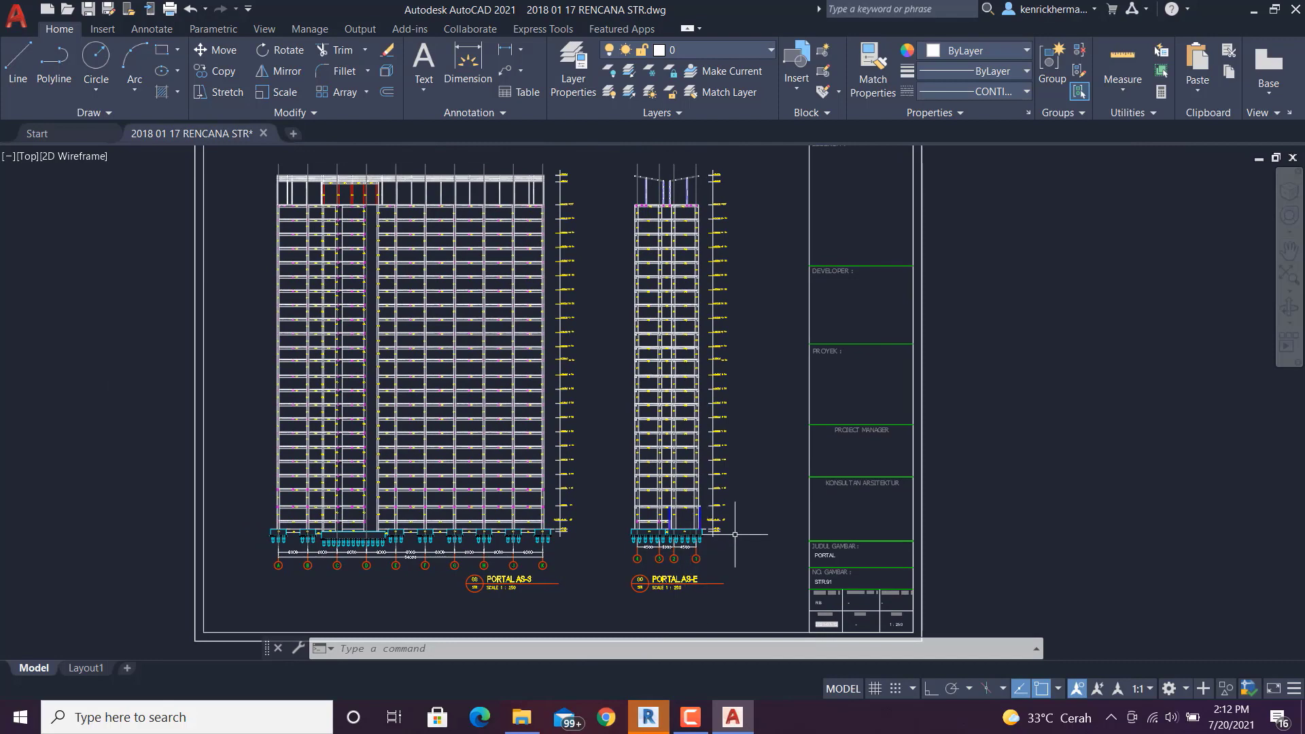
middle_drag(778, 463, 822, 463)
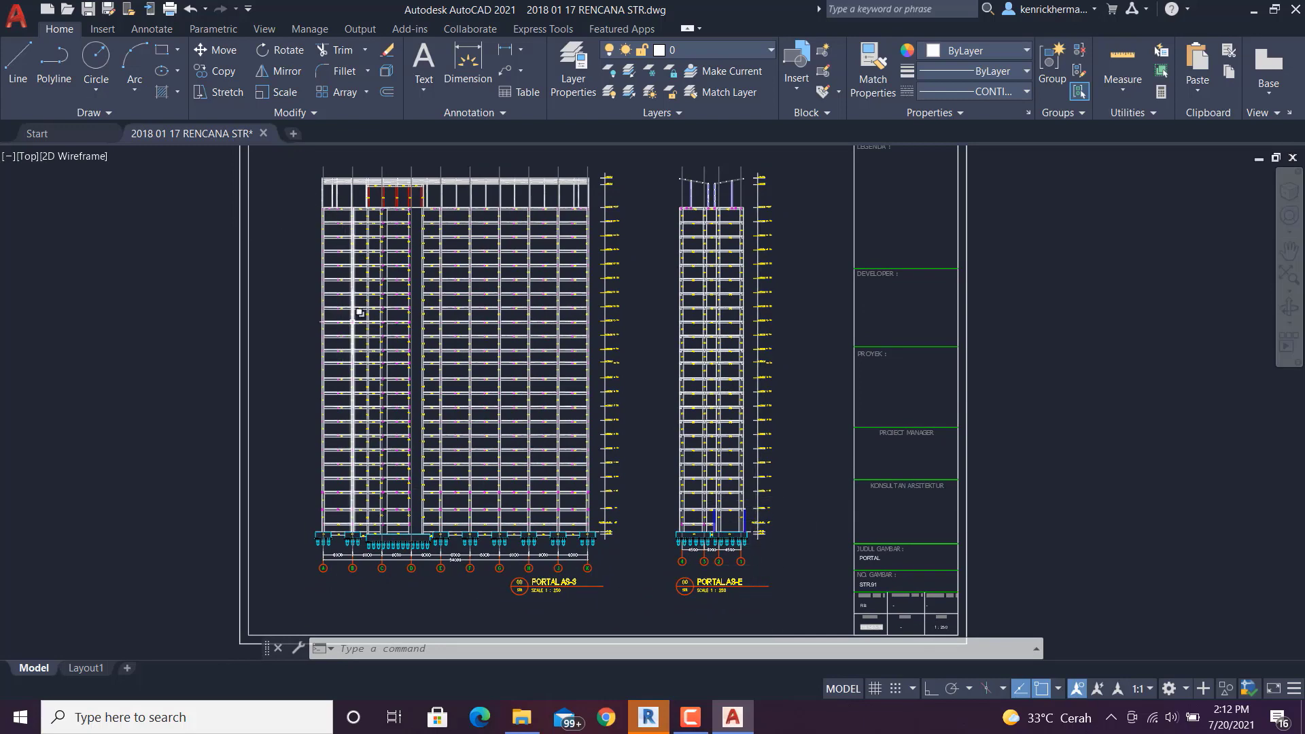
click(295, 155)
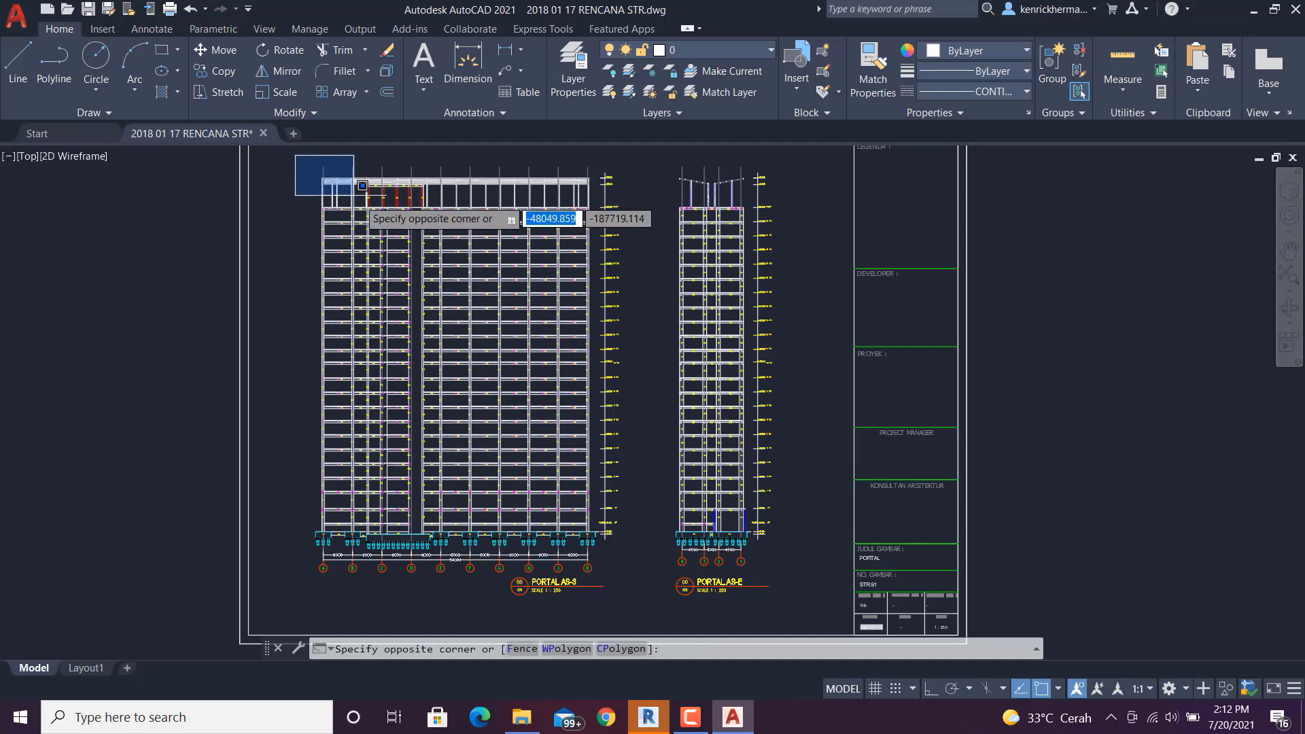
click(797, 609)
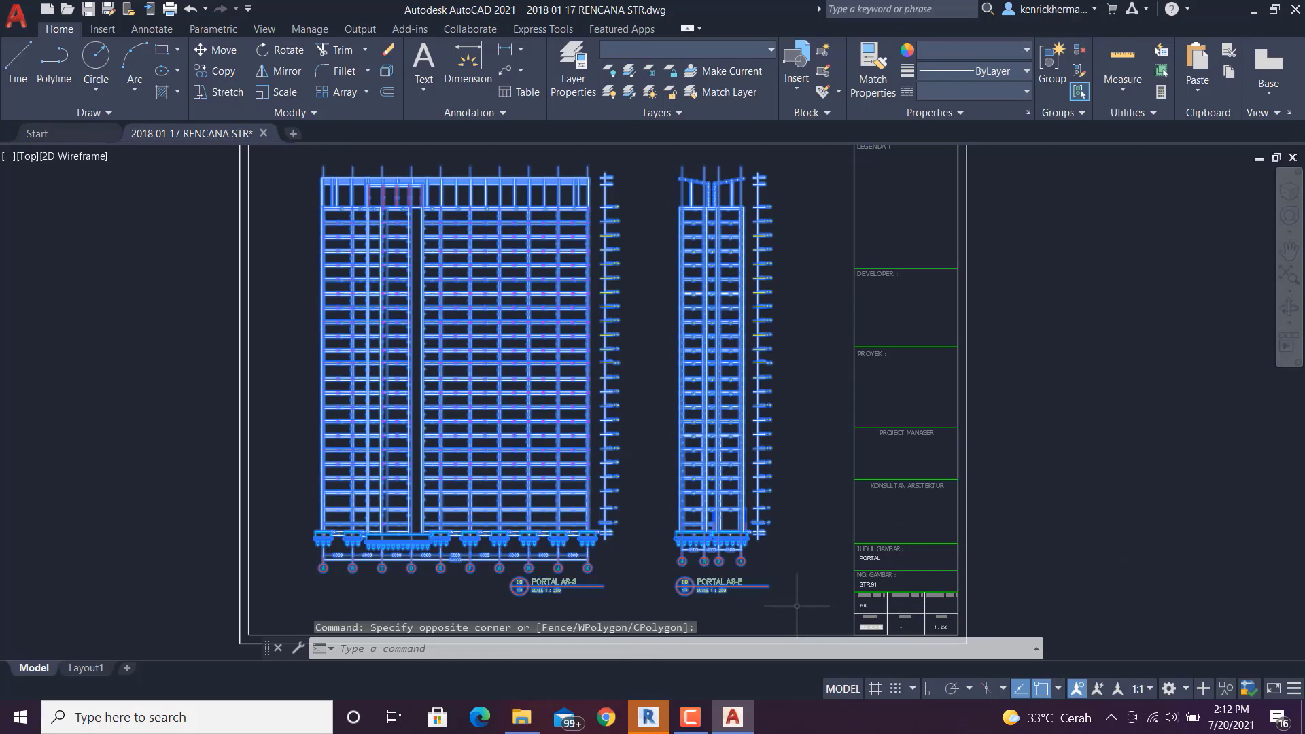
- Write the selected elevations out as a separate drawing file named Link Cad Levelling in the Tugas Besar folder
text(W)
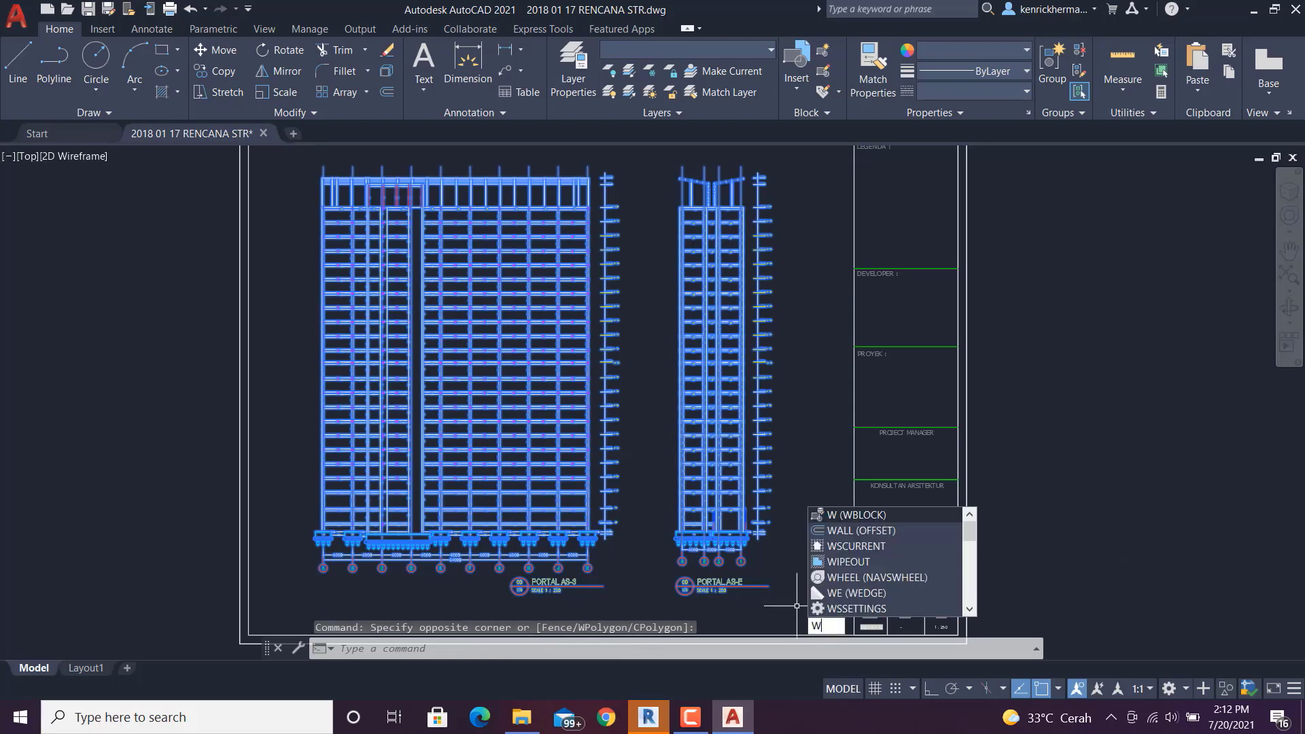
key(Return)
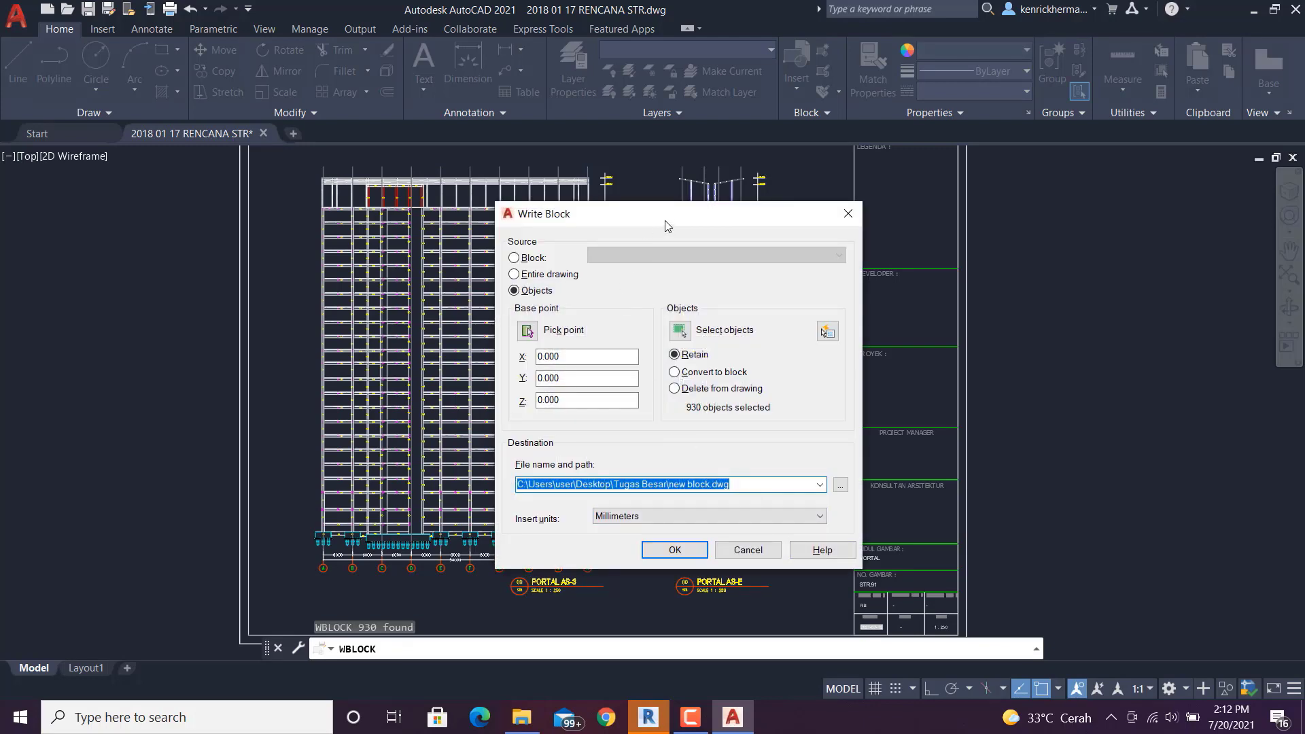
drag(666, 225, 667, 202)
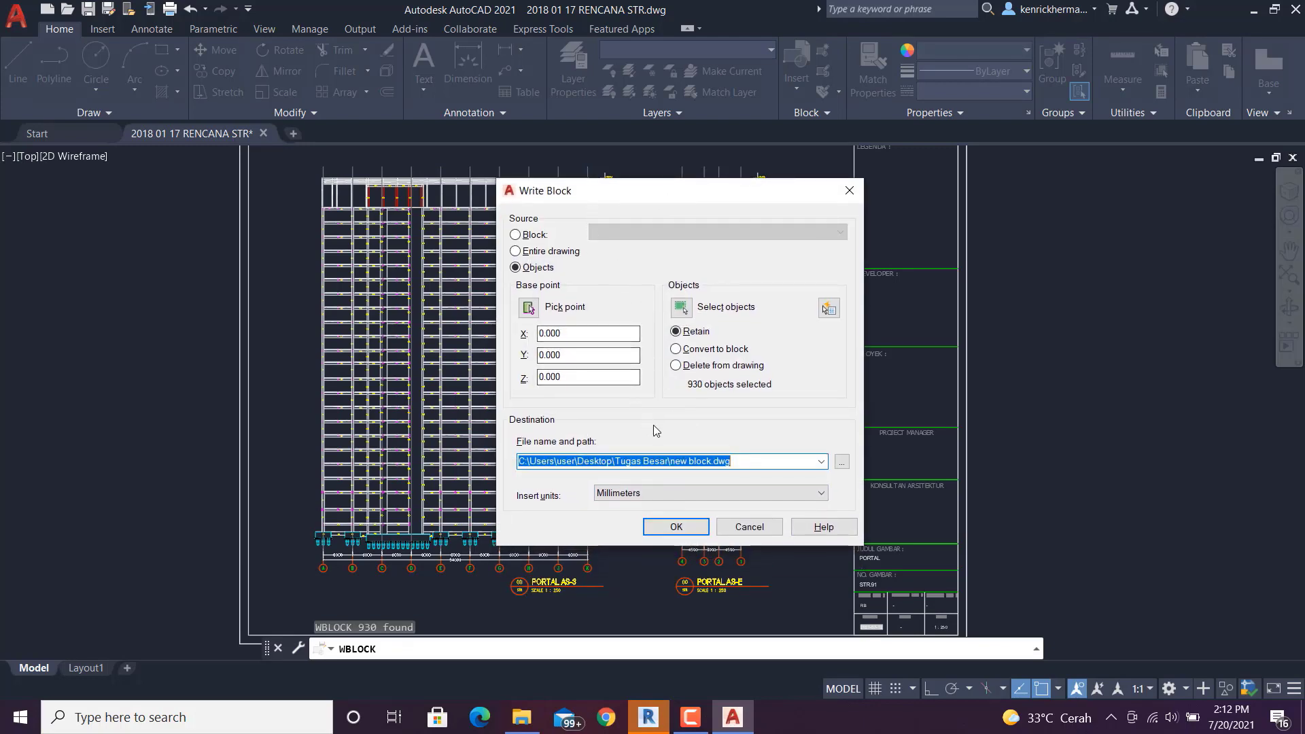
click(843, 463)
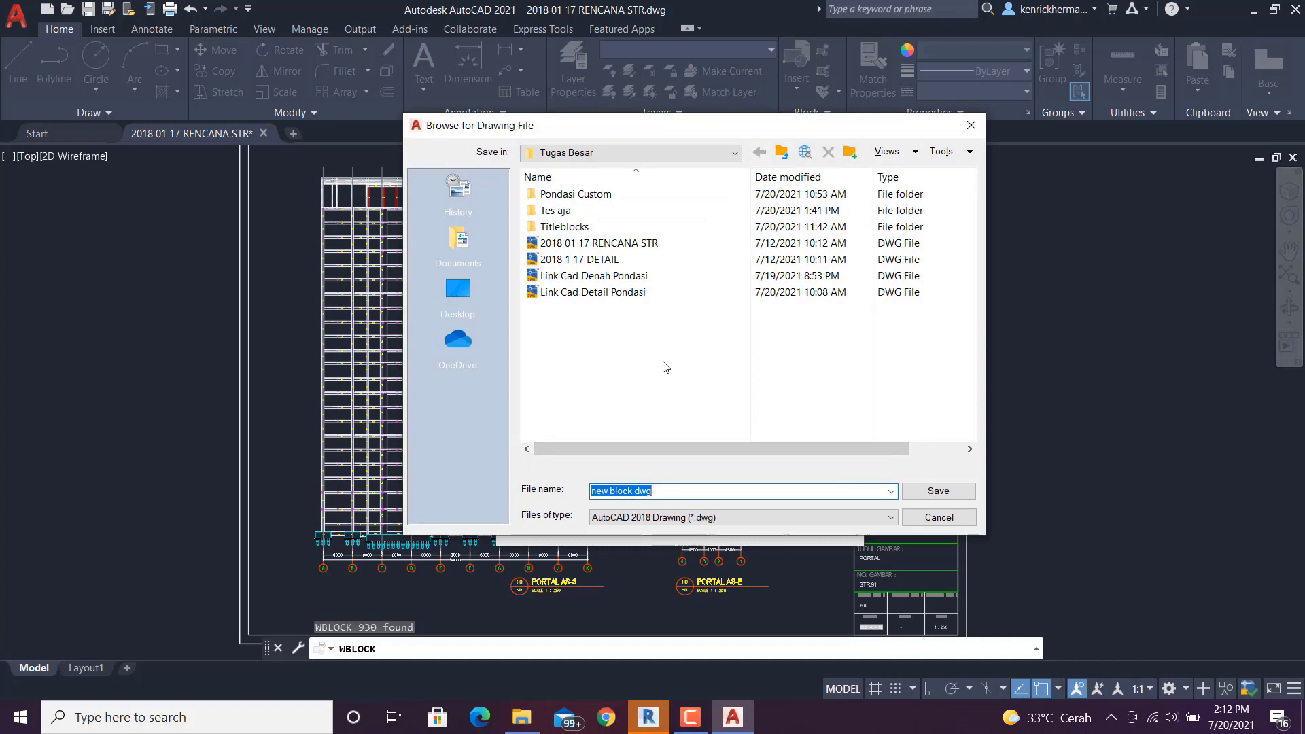
click(693, 493)
drag(692, 493, 550, 496)
text(Link Ca)
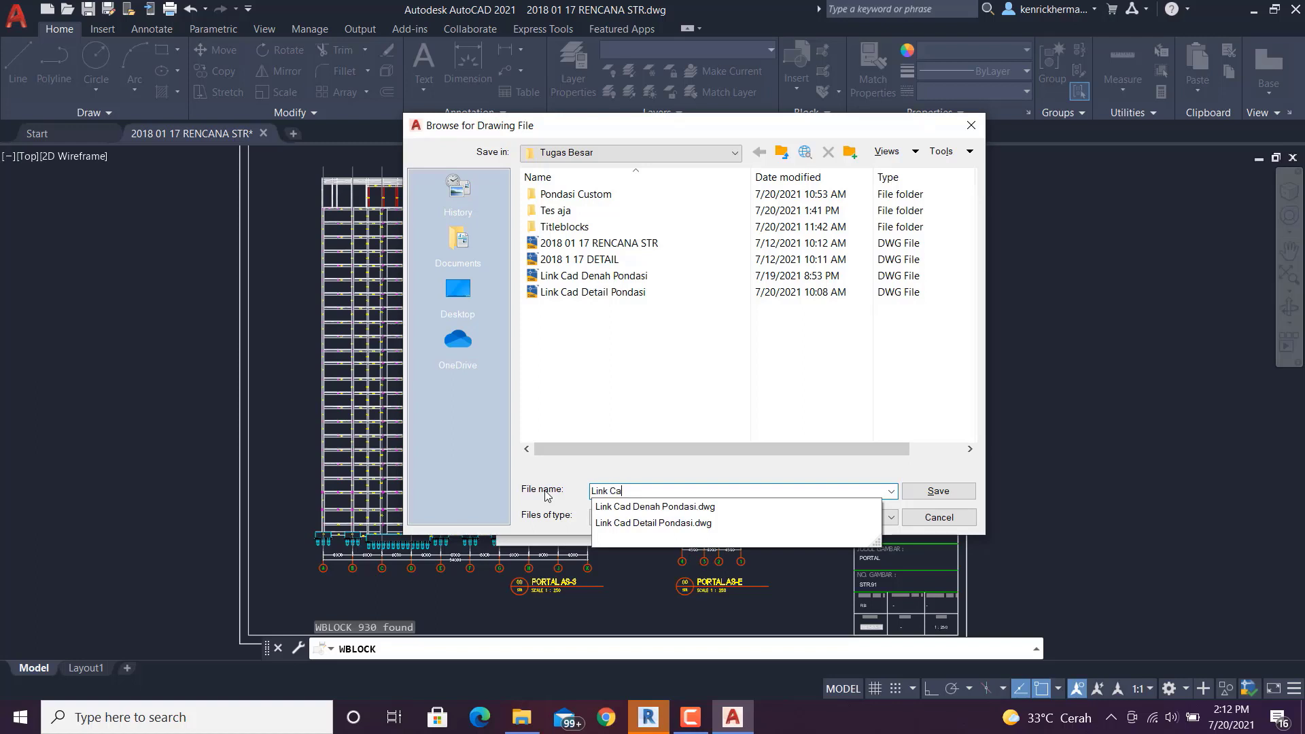
text(d Lev)
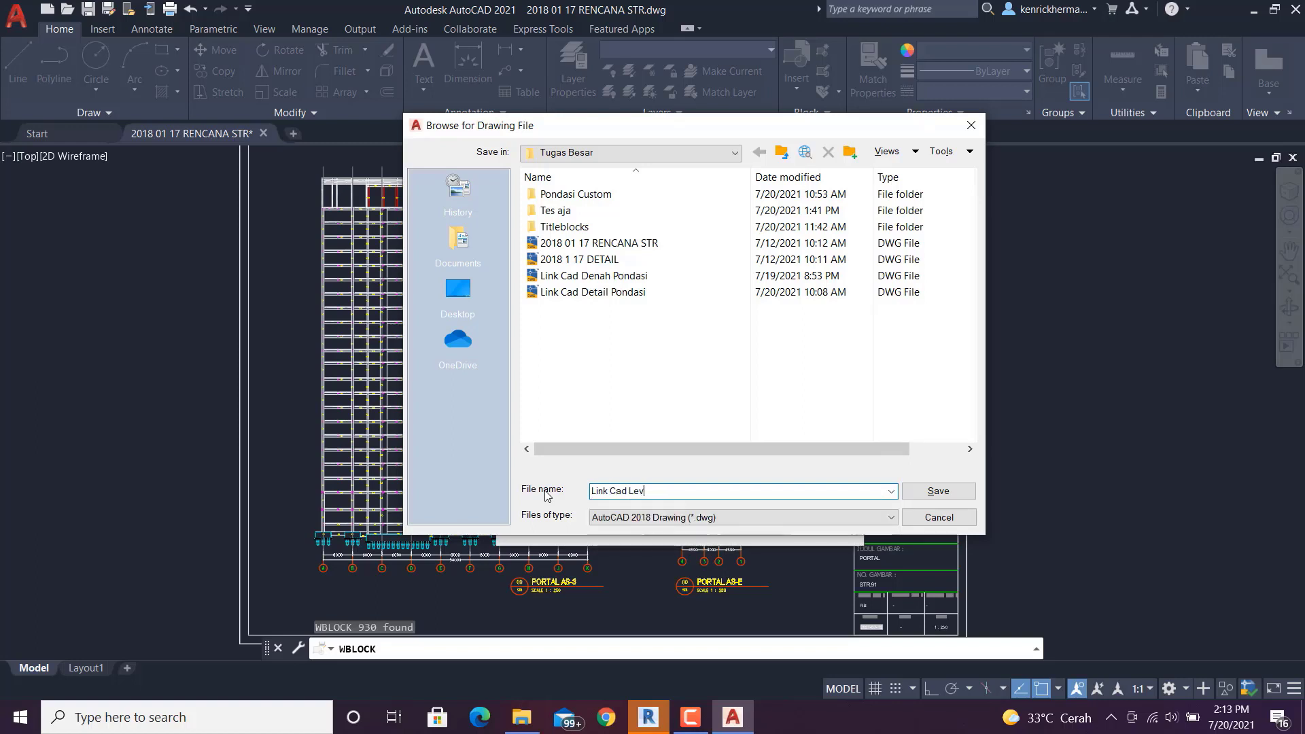
text(elling)
click(939, 492)
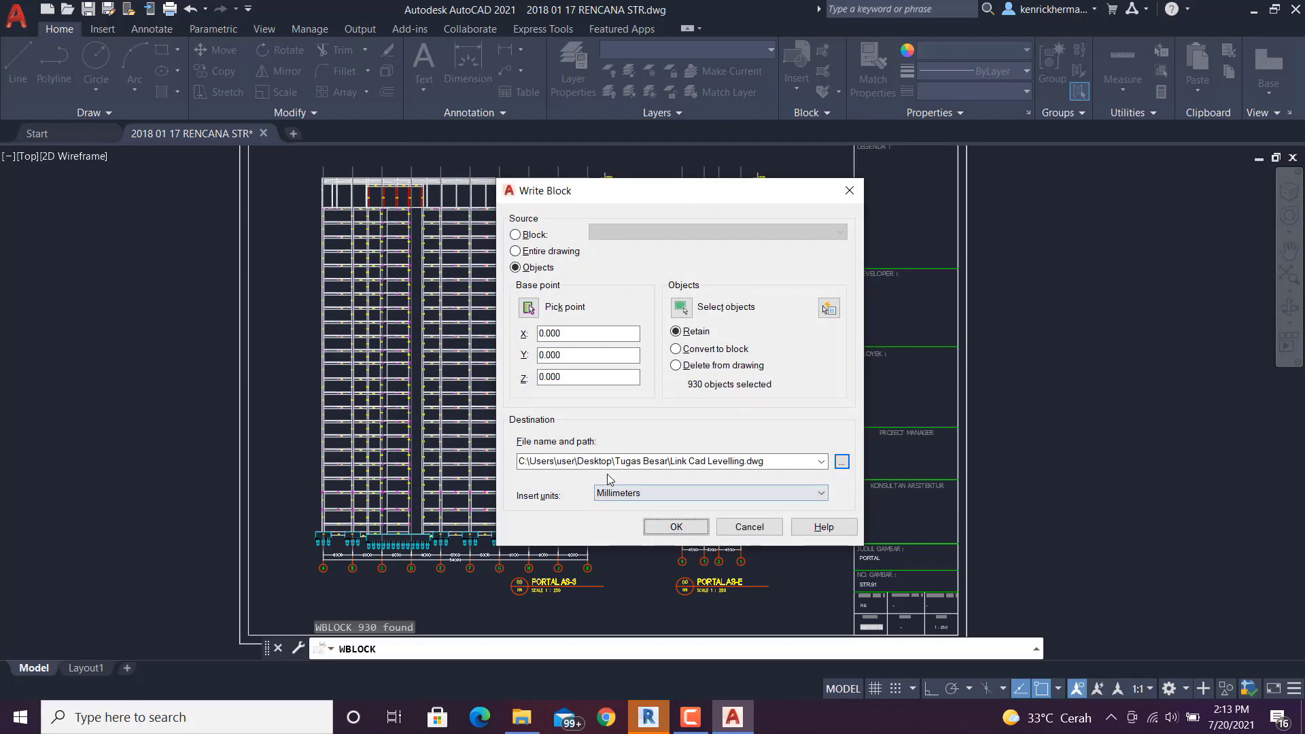
click(676, 528)
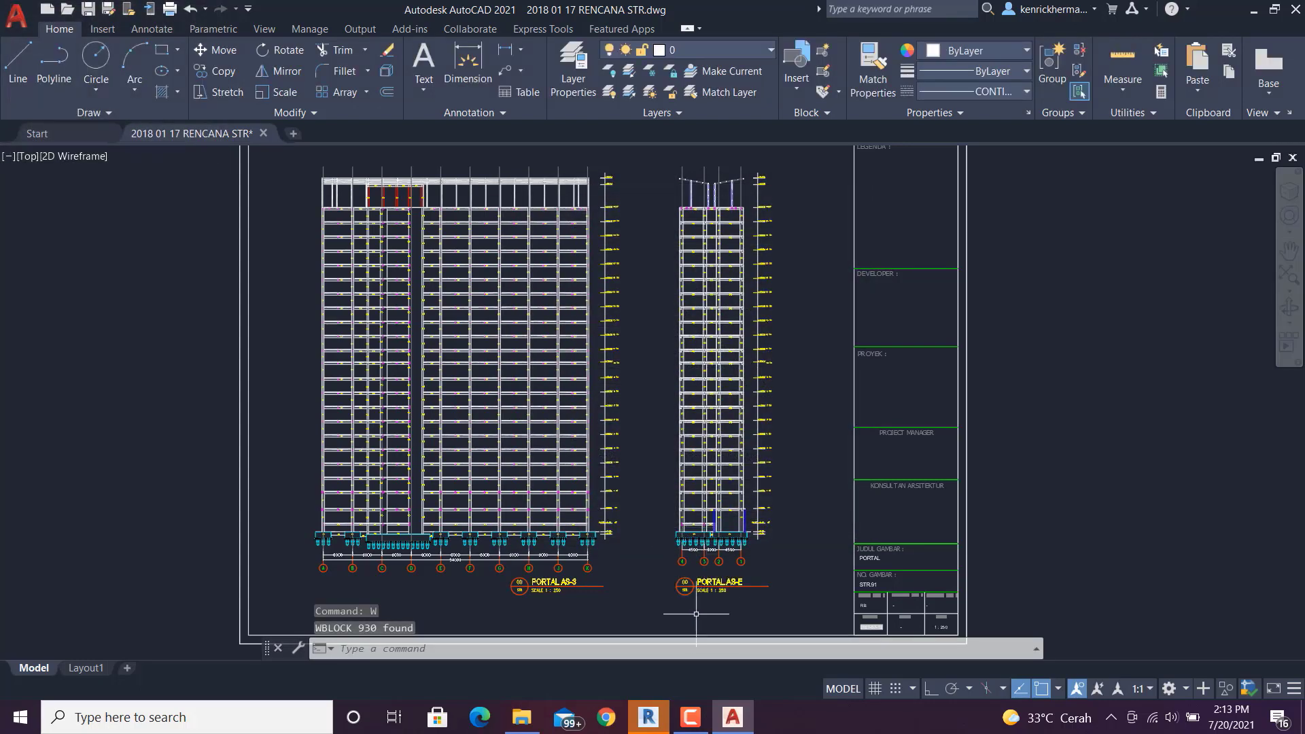
- Switch to Revit and open the South elevation view with its two default levels in sight
click(656, 721)
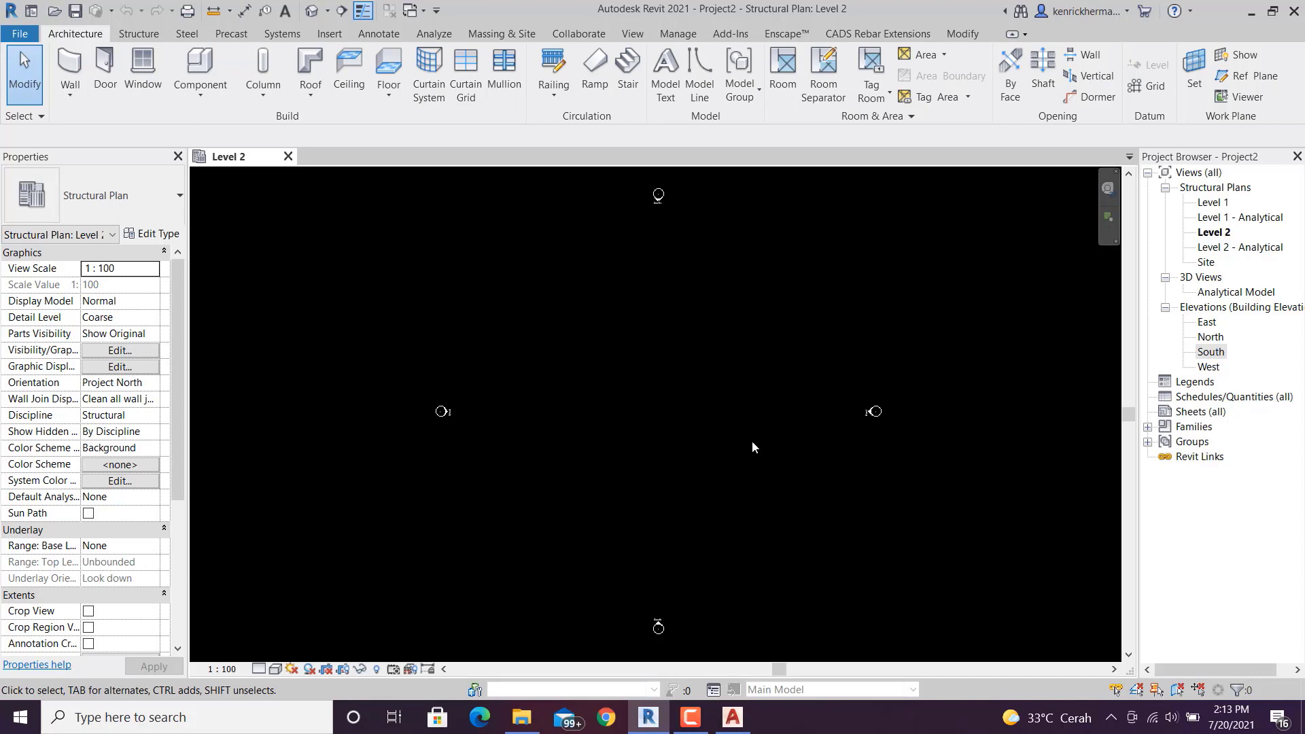
double_click(1212, 352)
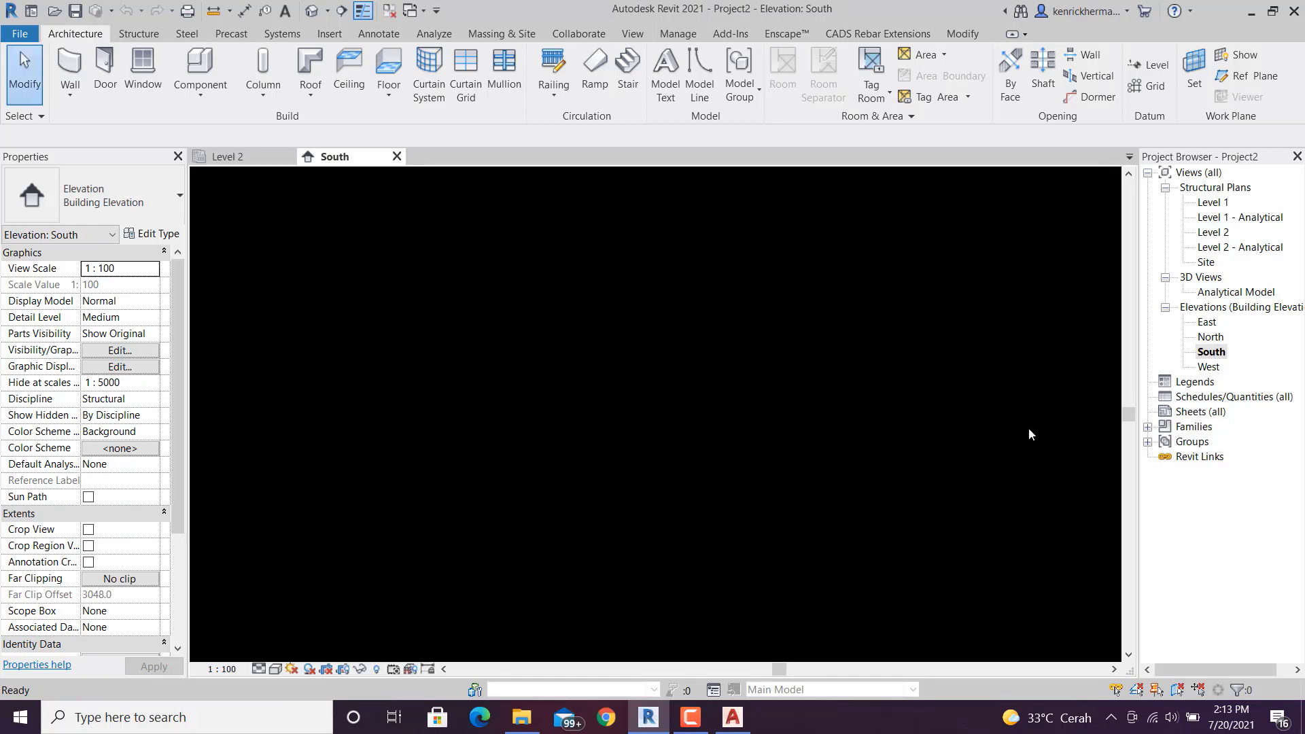
scroll(800, 503, down, 2)
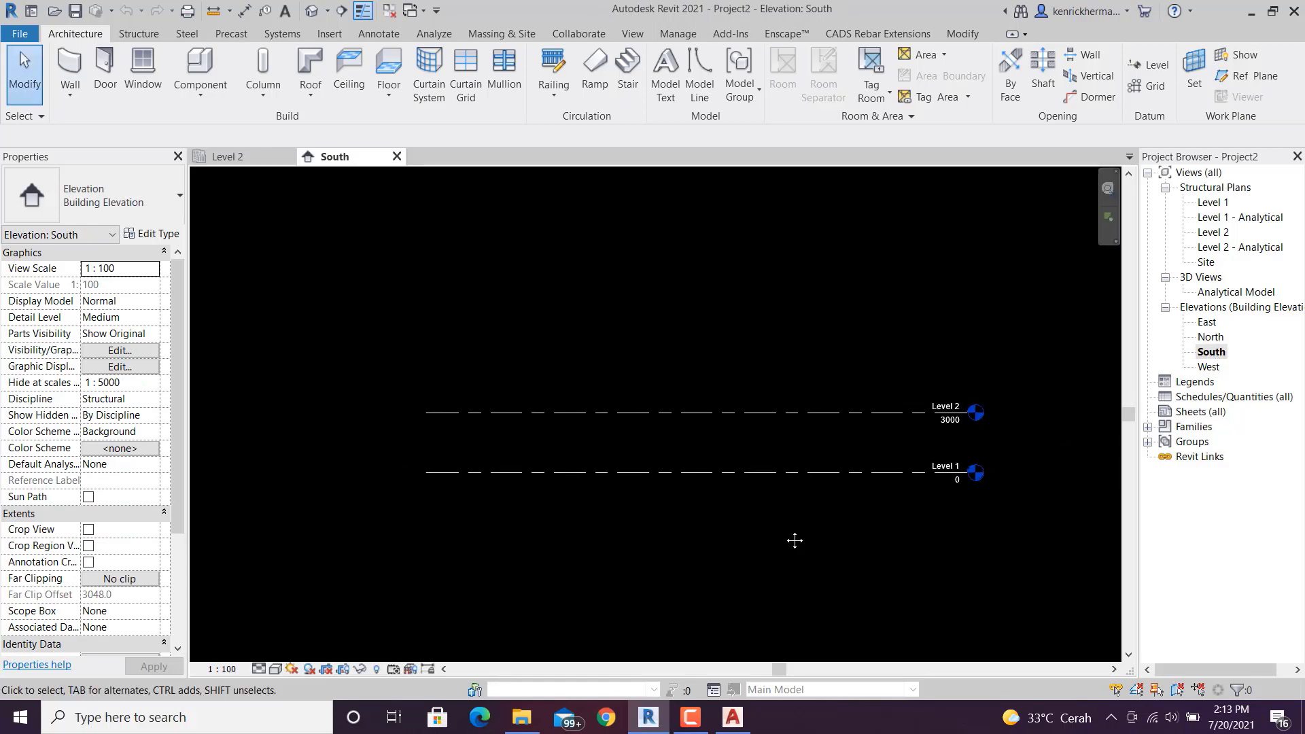
middle_drag(793, 542, 714, 465)
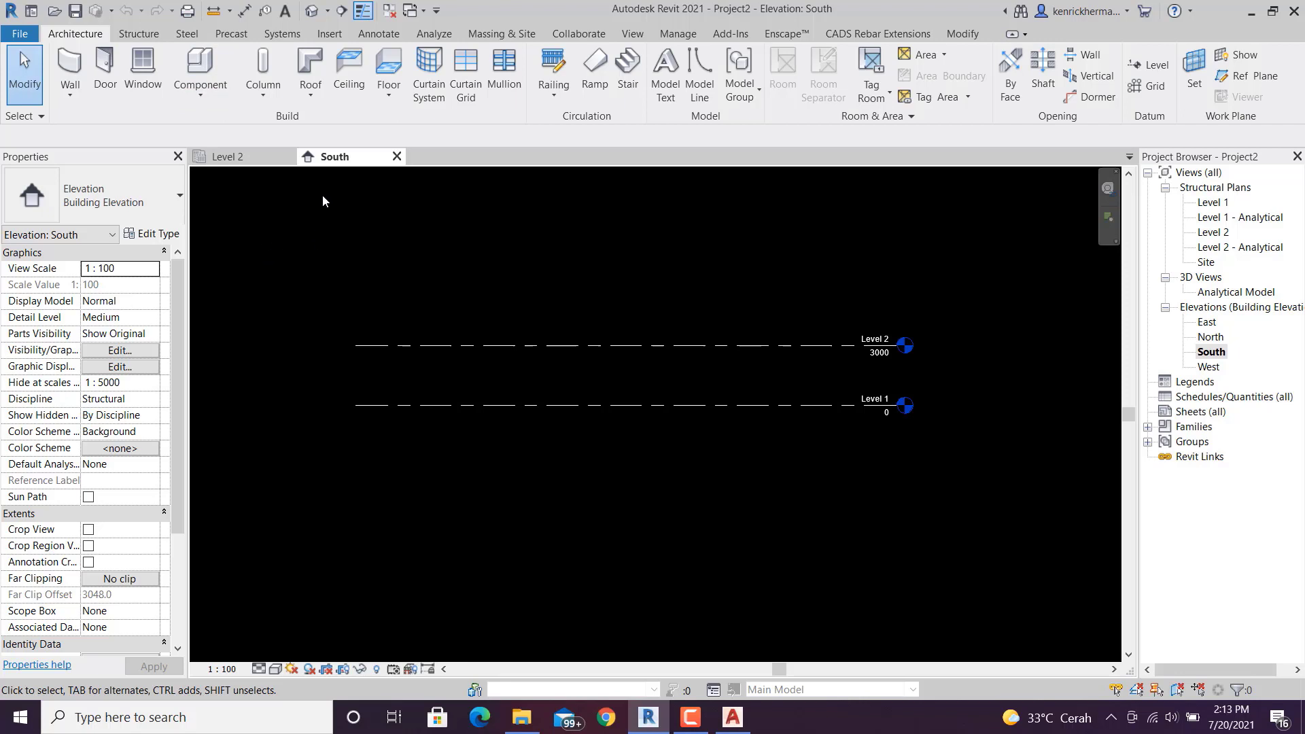
- Start linking a CAD file and choose Link Cad Levelling from the Tugas Besar folder on the desktop
click(331, 34)
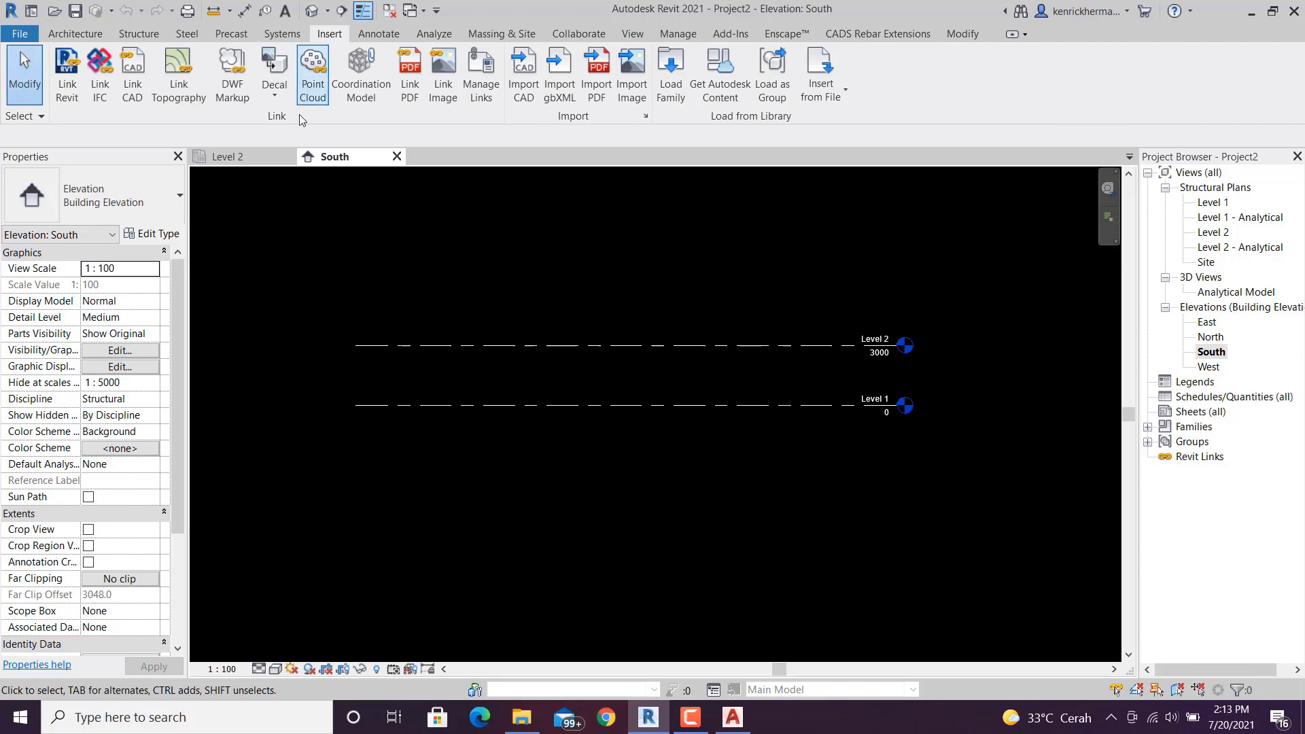
click(132, 95)
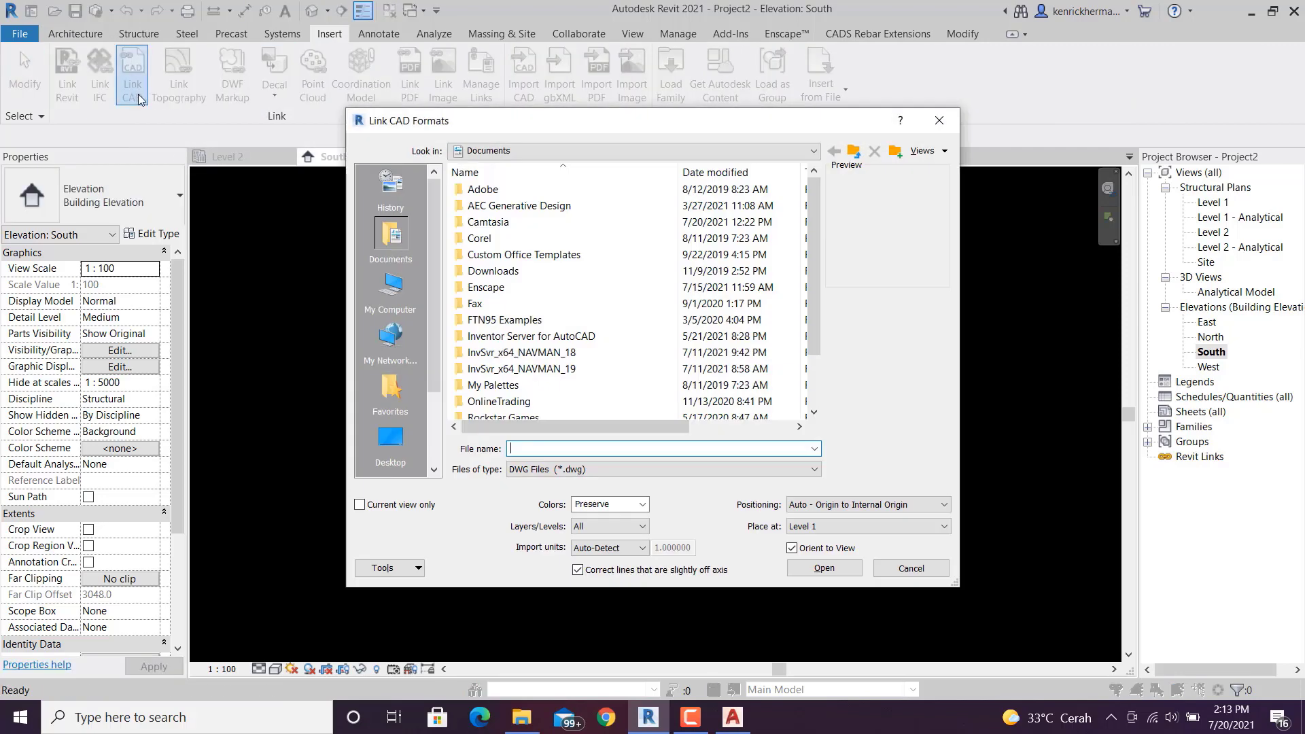
drag(651, 127, 618, 79)
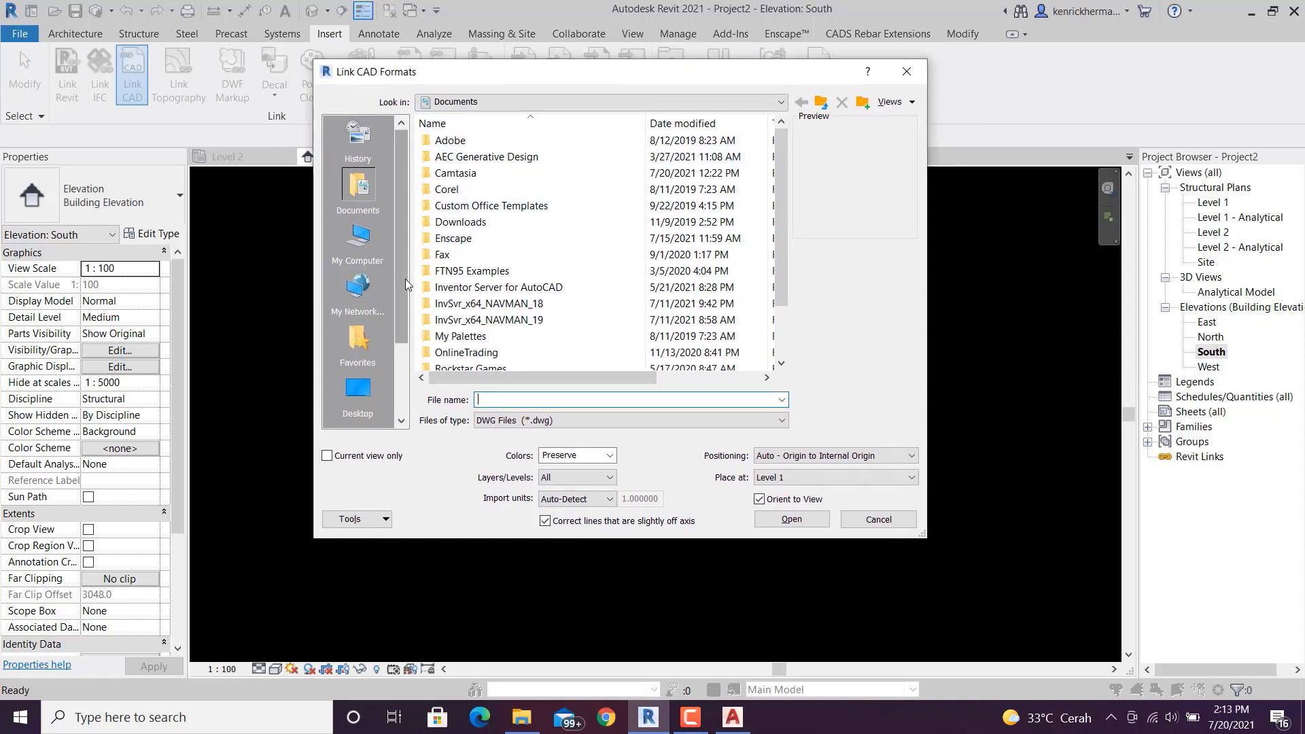
click(360, 386)
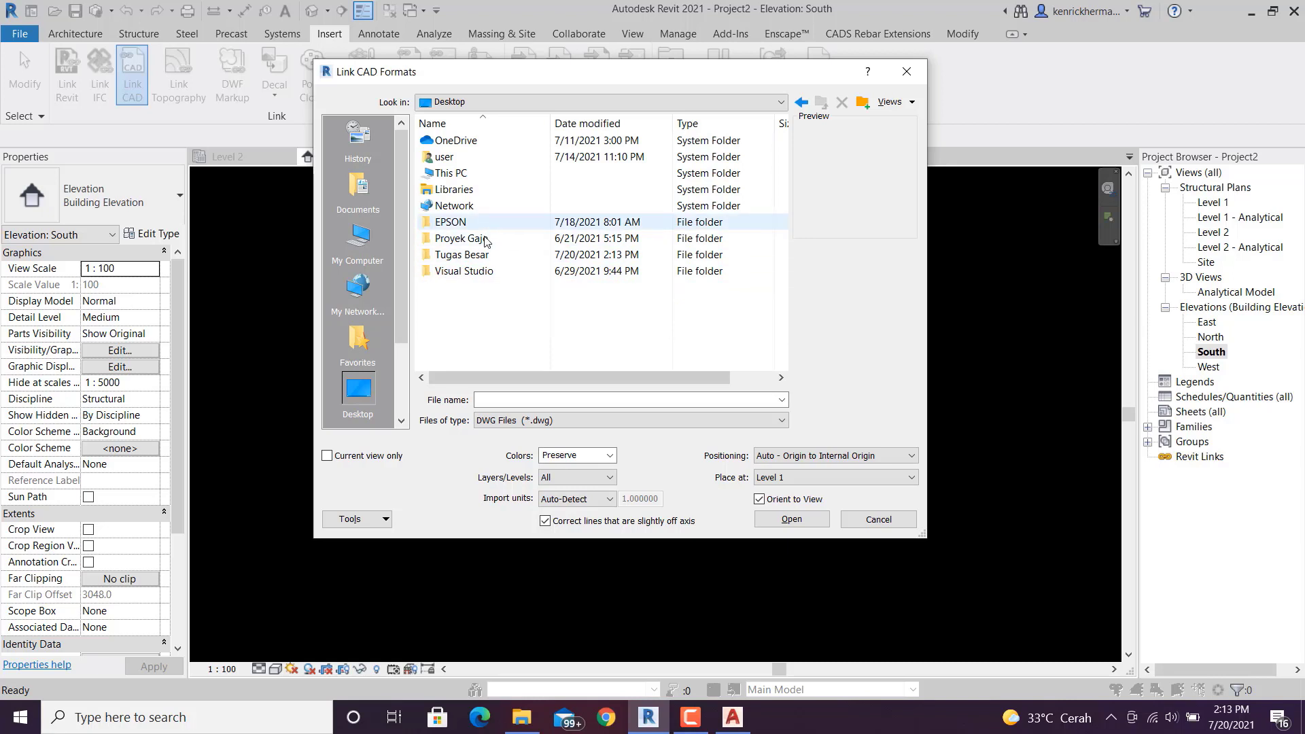
click(485, 262)
double_click(484, 262)
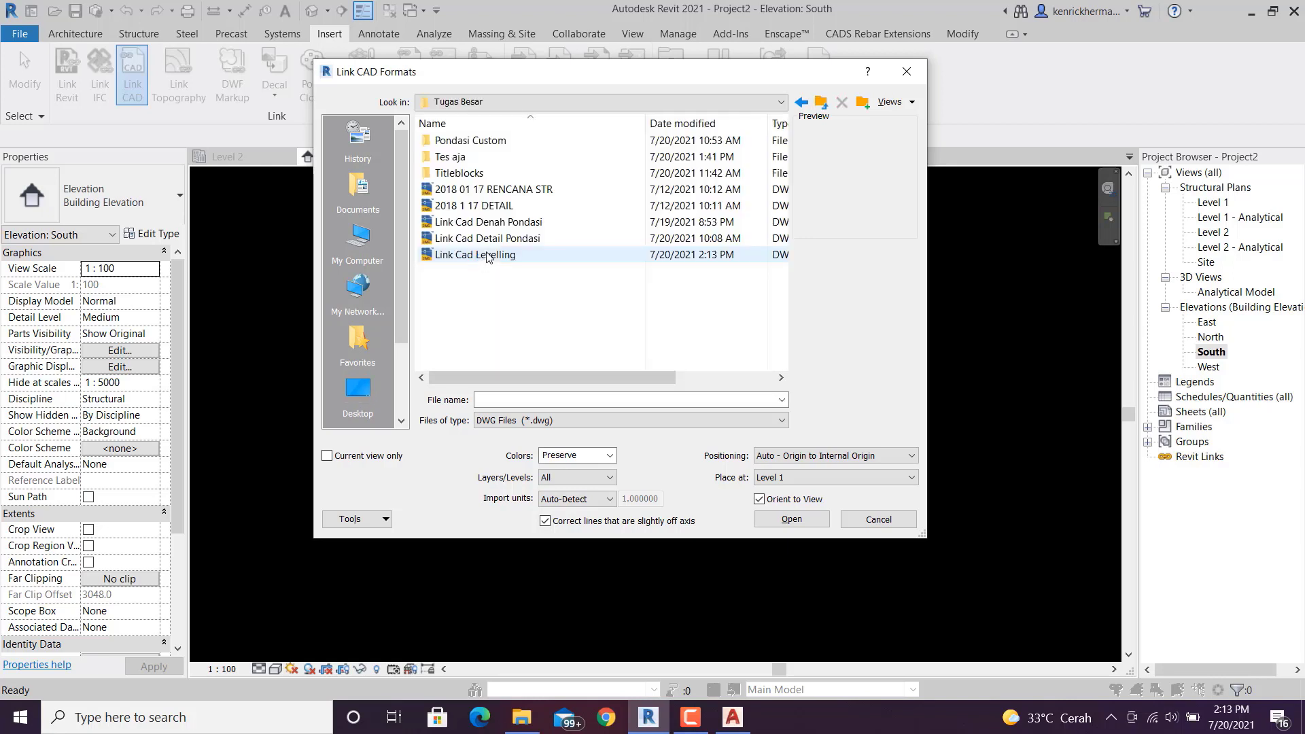
click(496, 257)
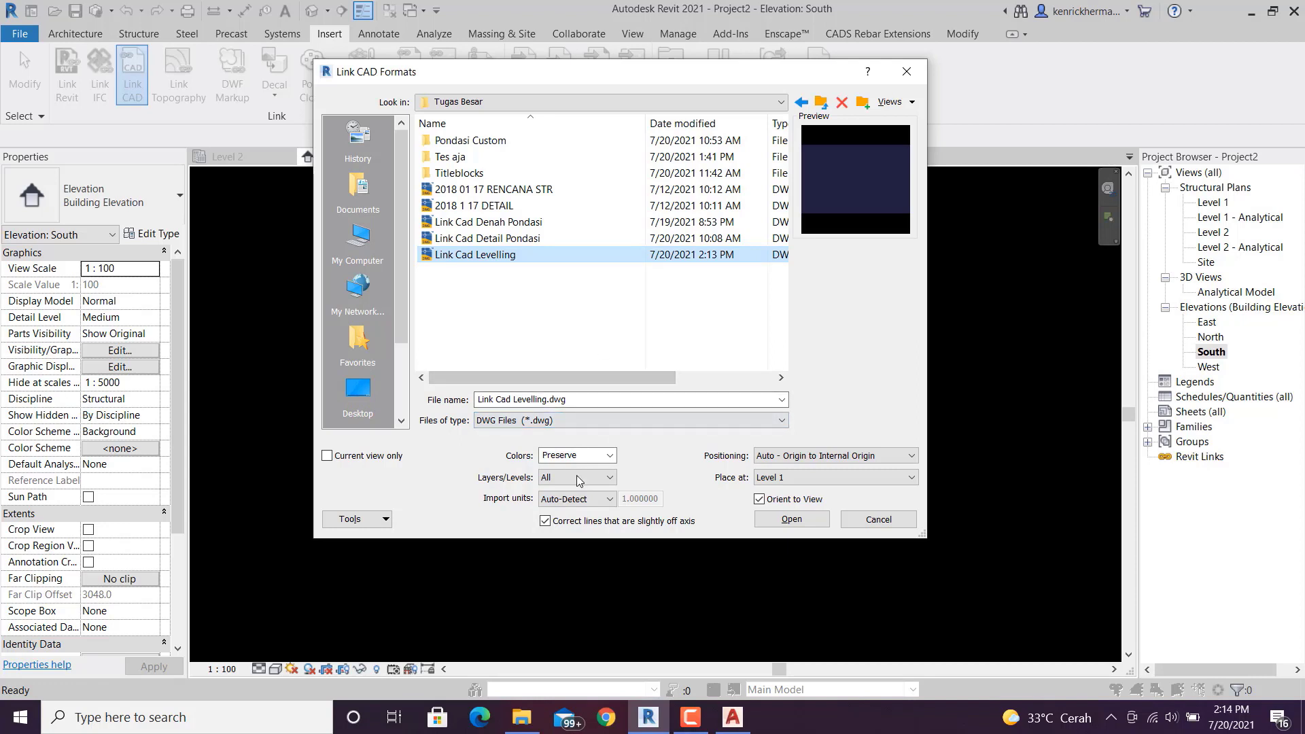
- Set the link's import units to millimeter and its positioning to Auto - Center to Center, and place it in the view
click(602, 501)
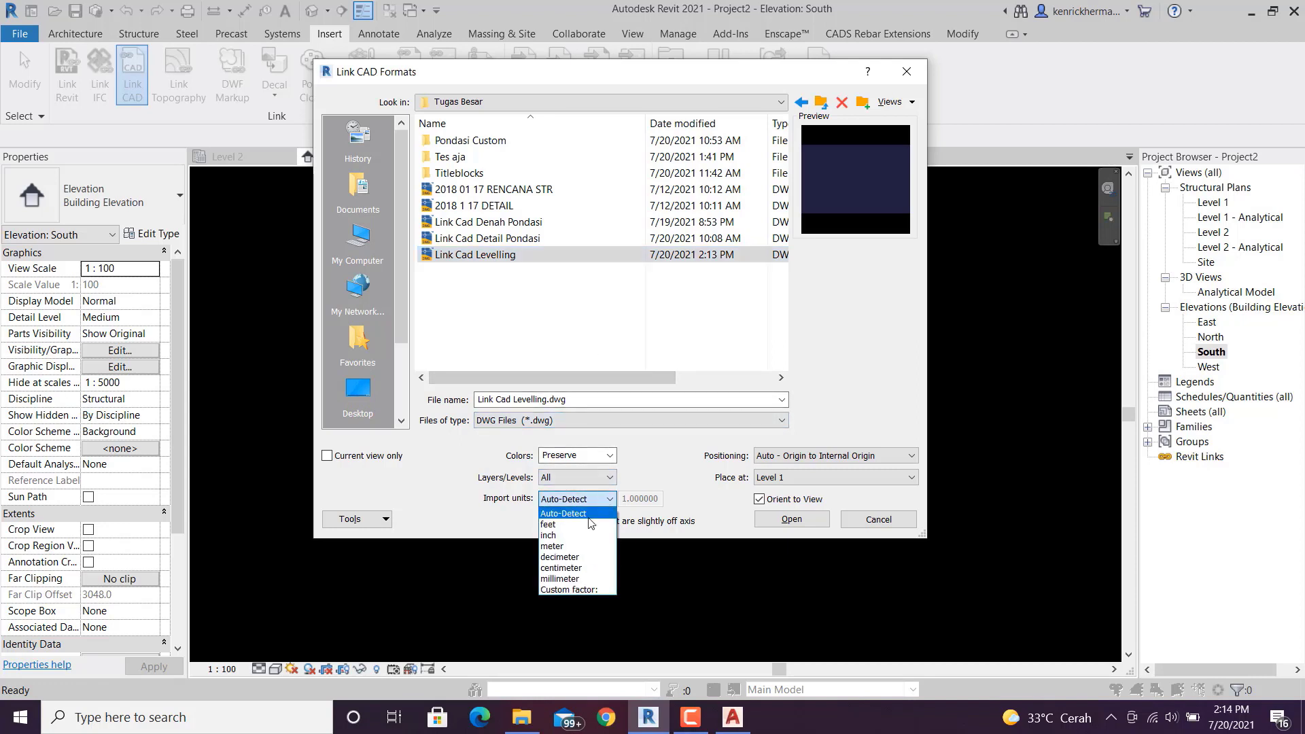
click(576, 579)
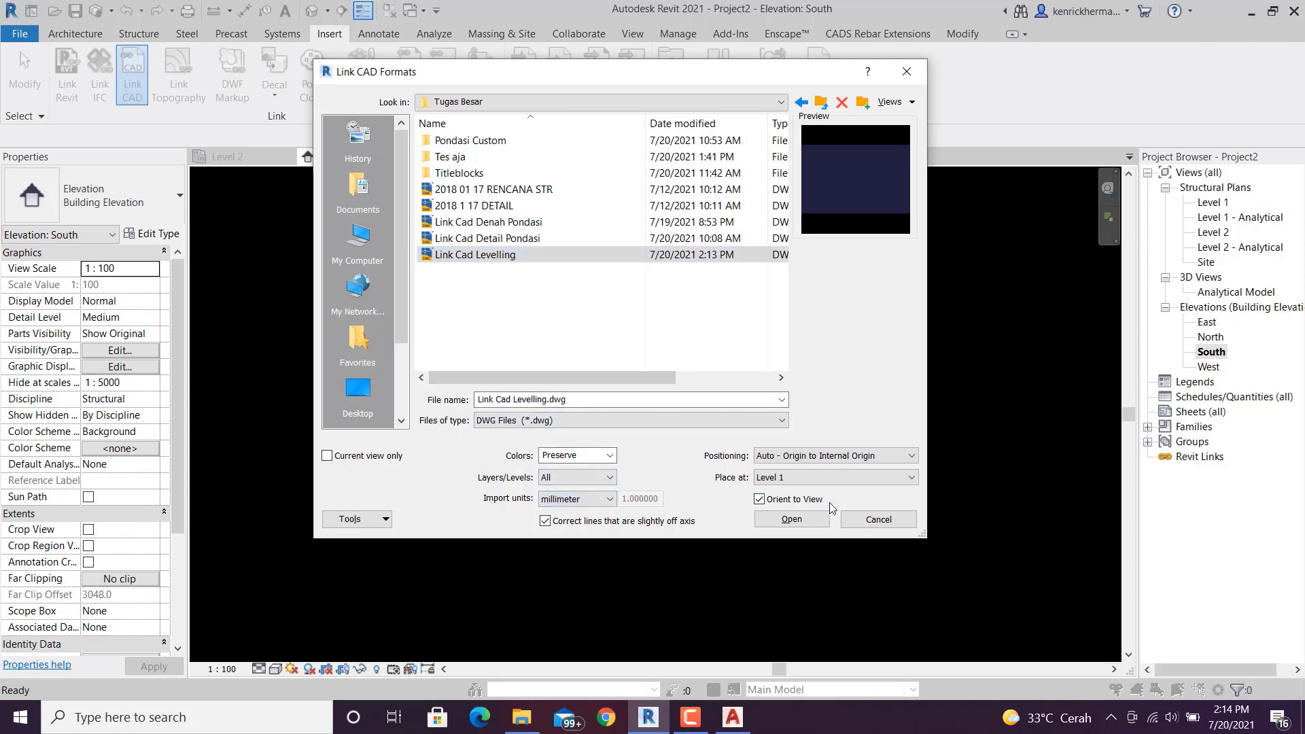
click(860, 456)
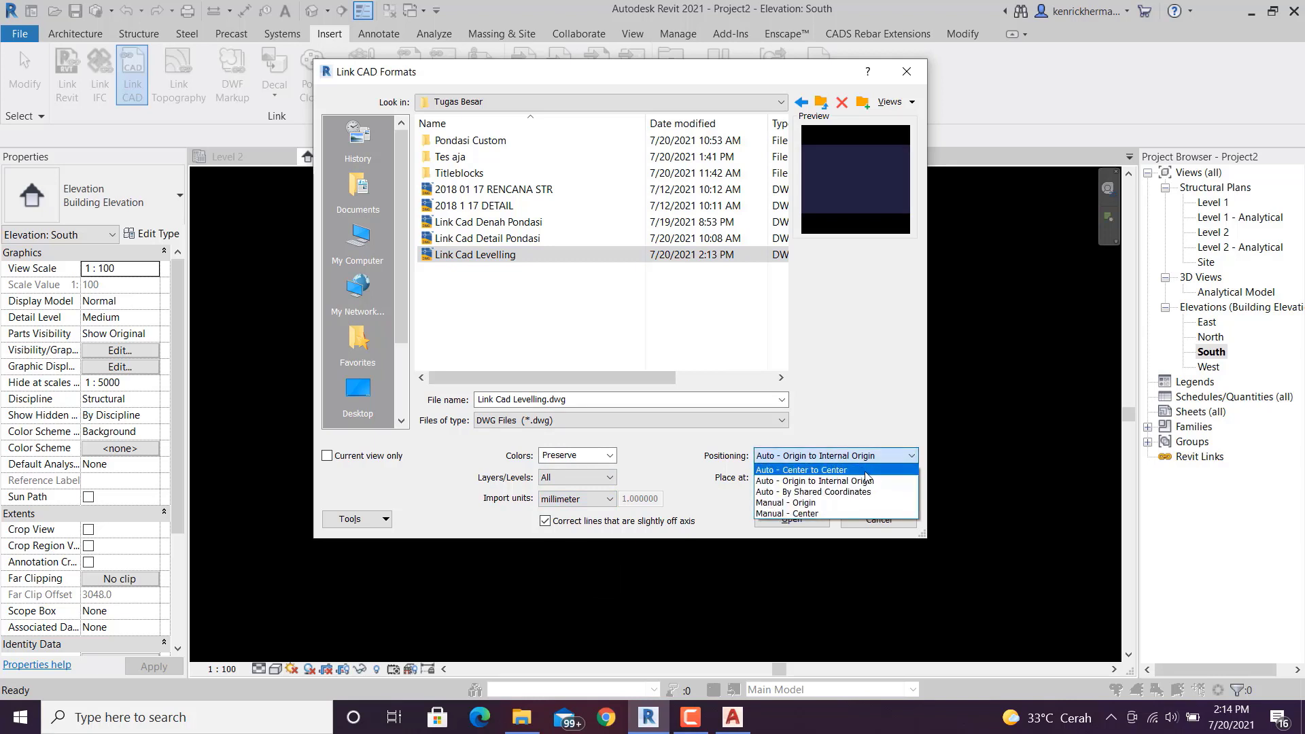
click(865, 471)
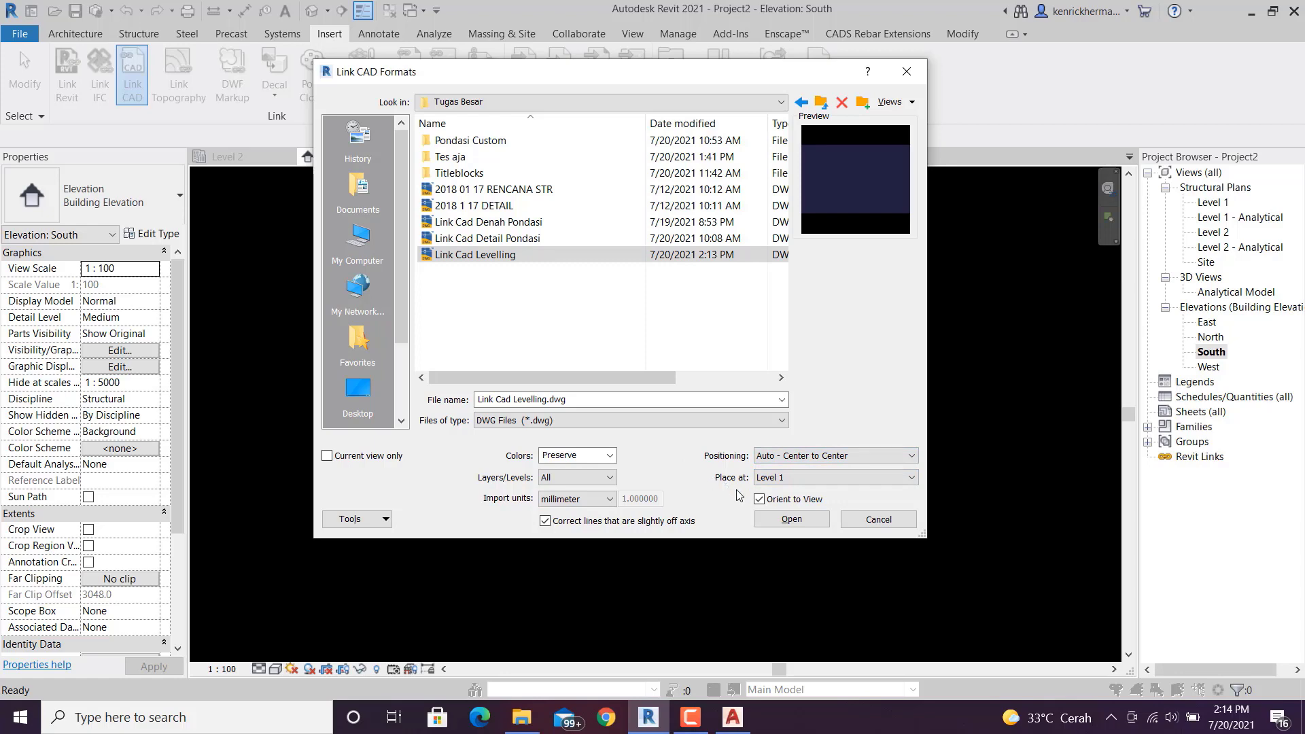
click(802, 521)
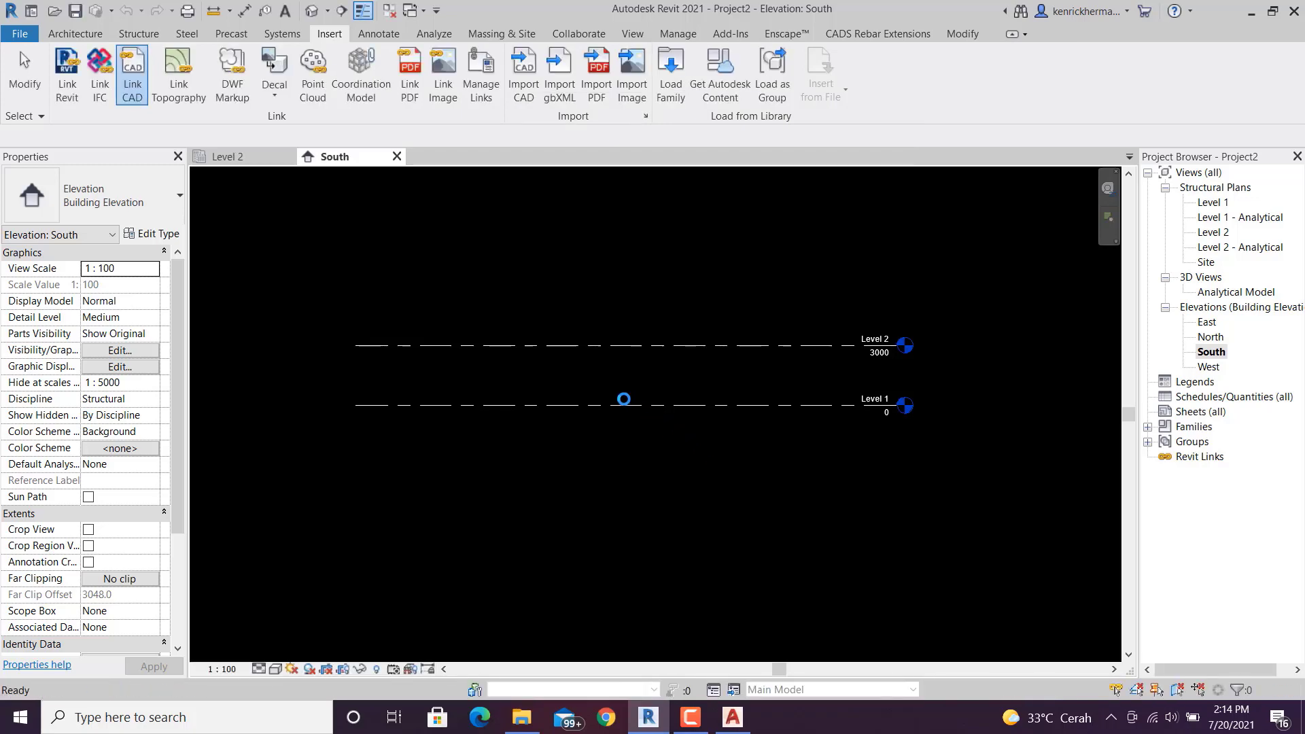
- Examine the linked portal elevations and the level marks beside the foundation and lowest floors of Portal AS-3
scroll(741, 420, down, 3)
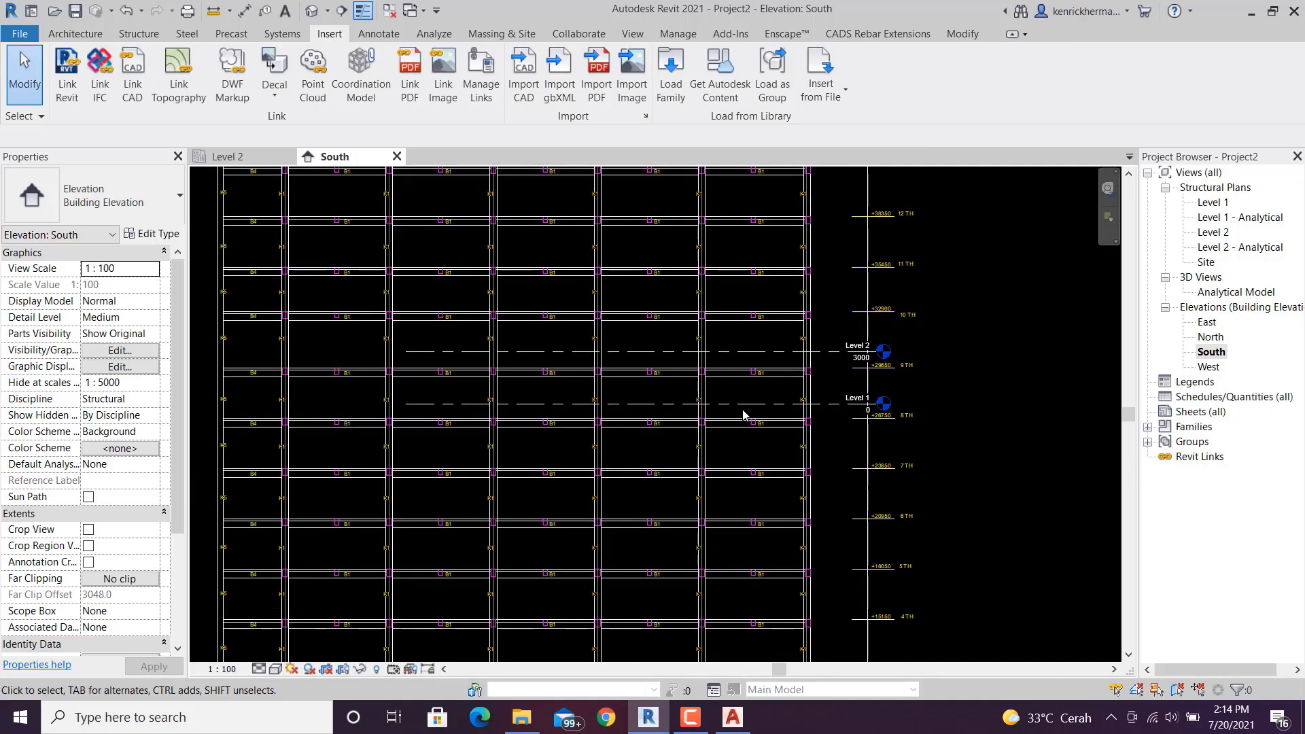
scroll(741, 419, down, 2)
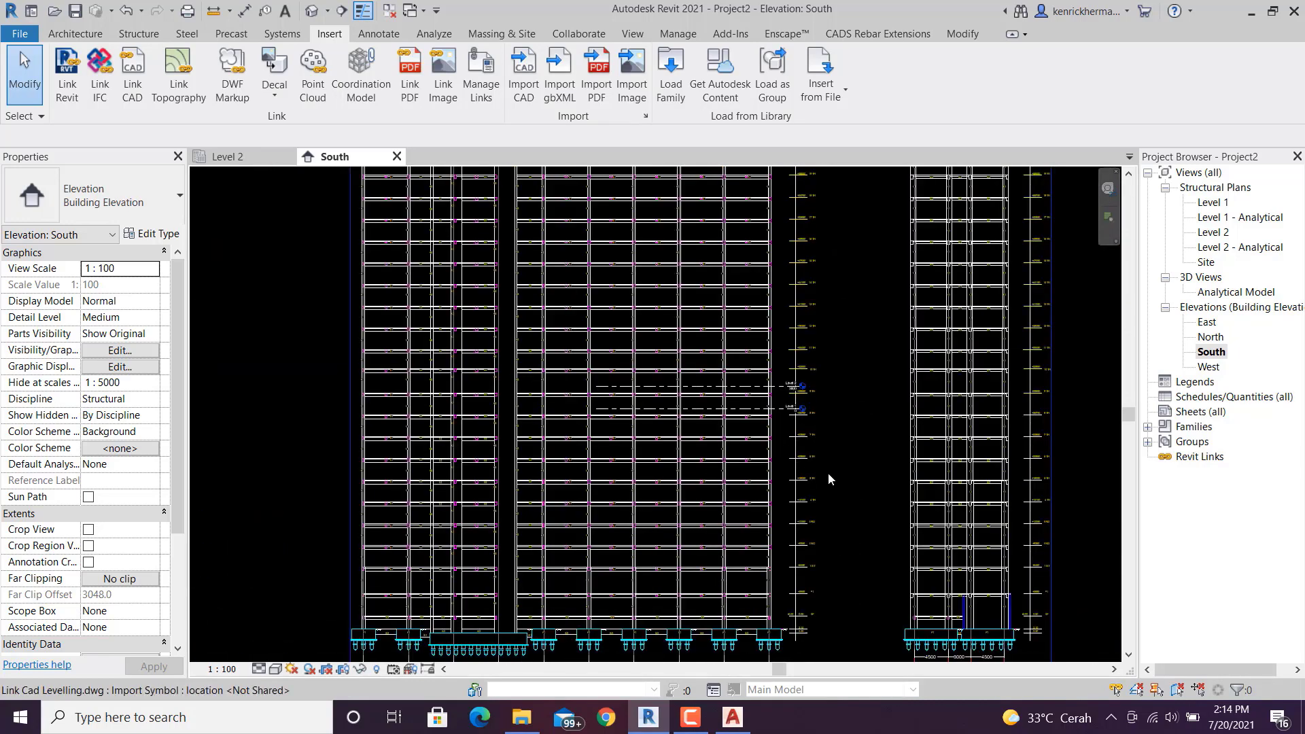
scroll(835, 480, down, 1)
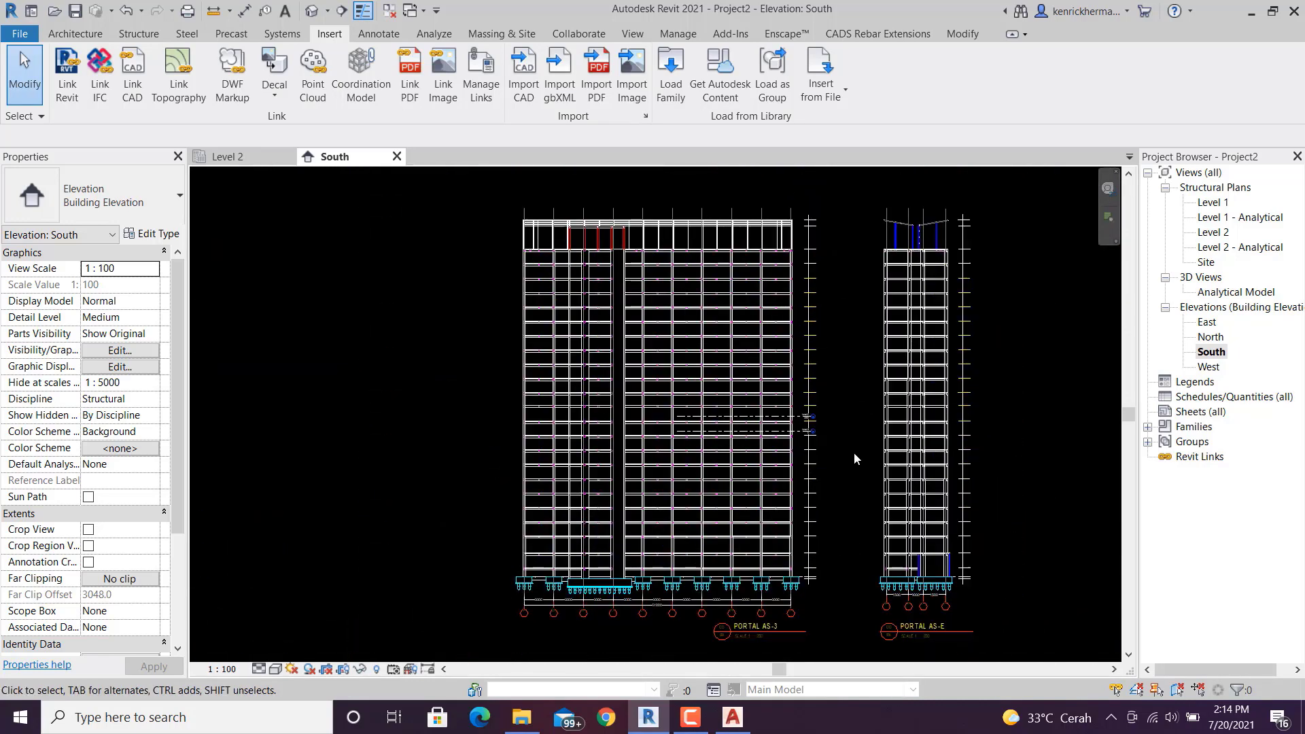
middle_drag(850, 438, 785, 429)
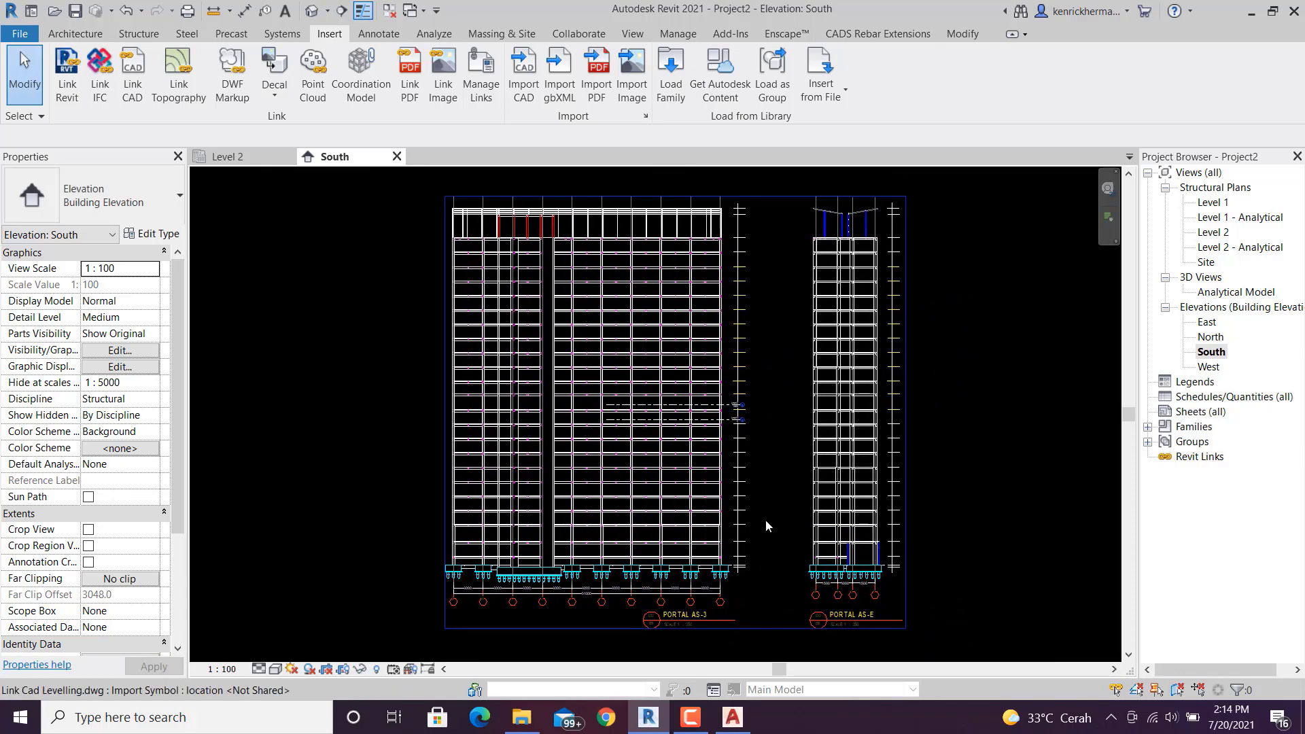
scroll(755, 605, up, 1)
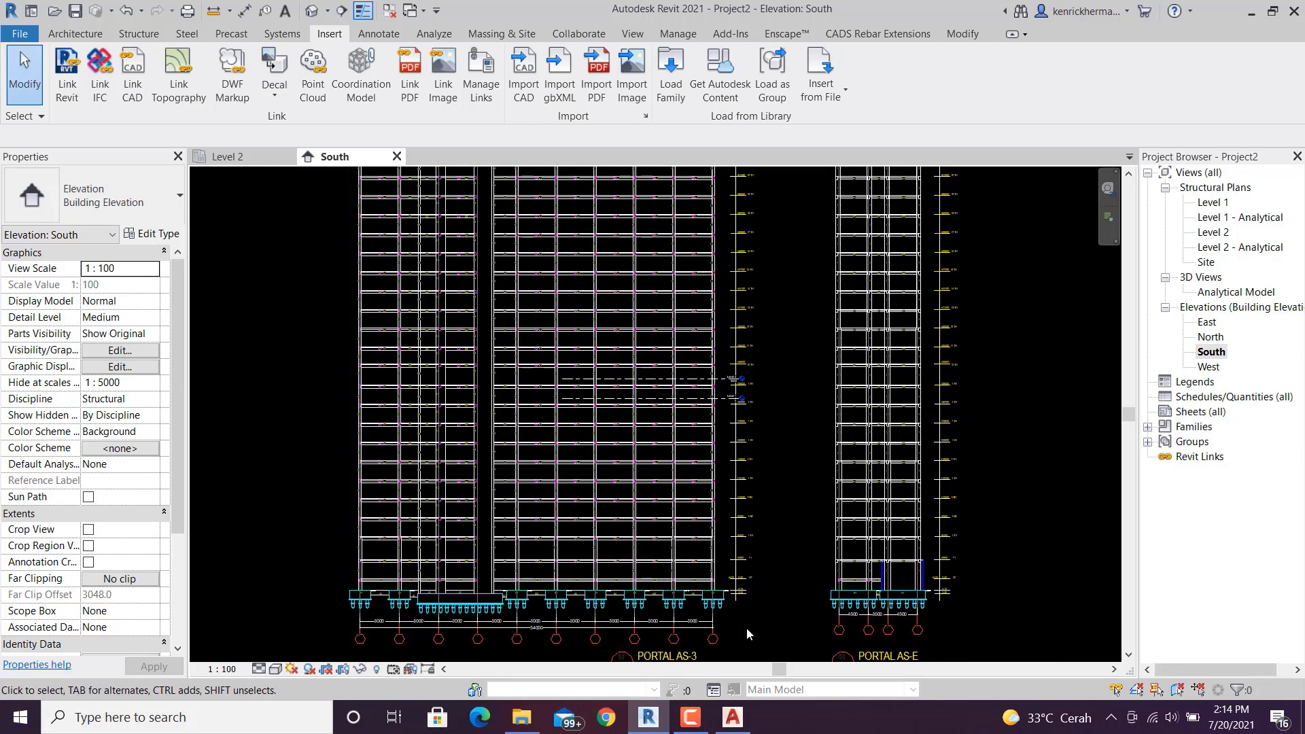
scroll(739, 617, up, 1)
scroll(796, 592, up, 1)
middle_drag(783, 579, 712, 534)
scroll(731, 532, up, 2)
scroll(716, 464, up, 2)
scroll(689, 457, up, 1)
scroll(696, 463, down, 2)
scroll(702, 522, up, 2)
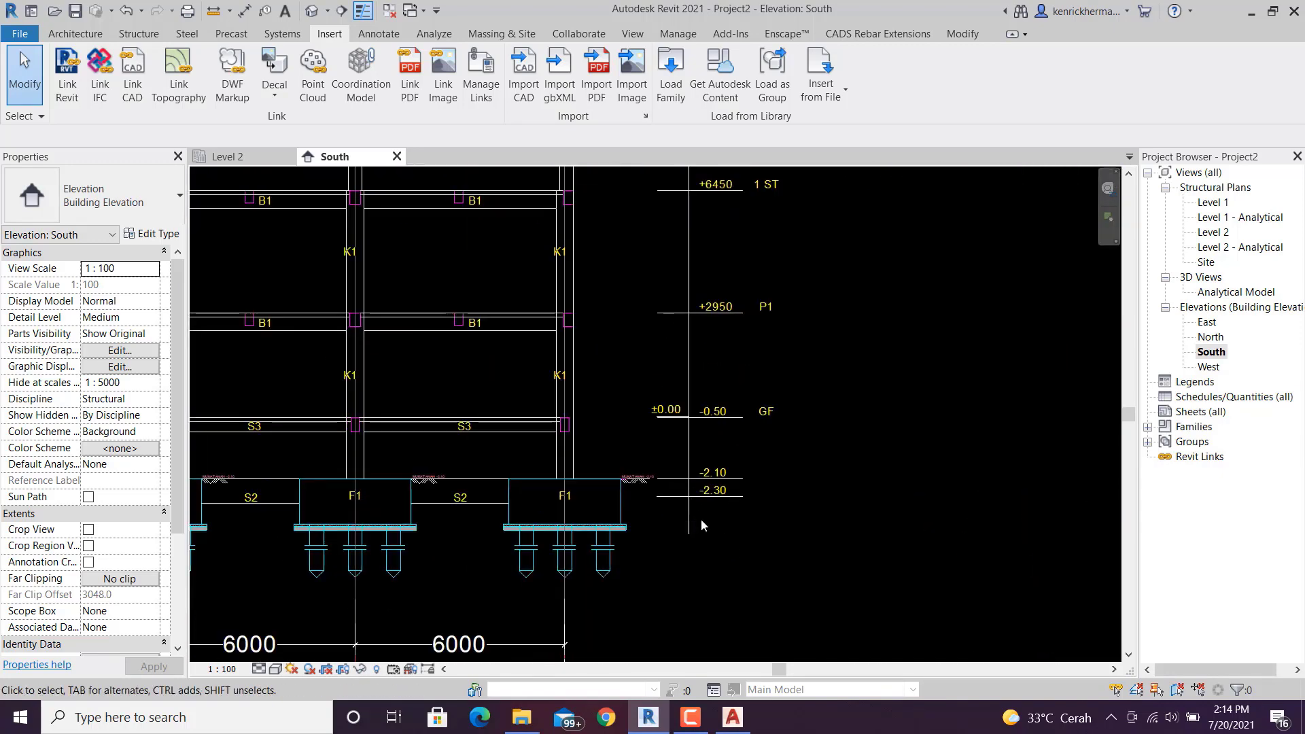
- Move the linked CAD drawing so the ±0.00 mark of Portal AS-3 sits on the Level 1 line
scroll(719, 521, up, 1)
middle_drag(718, 411, 716, 525)
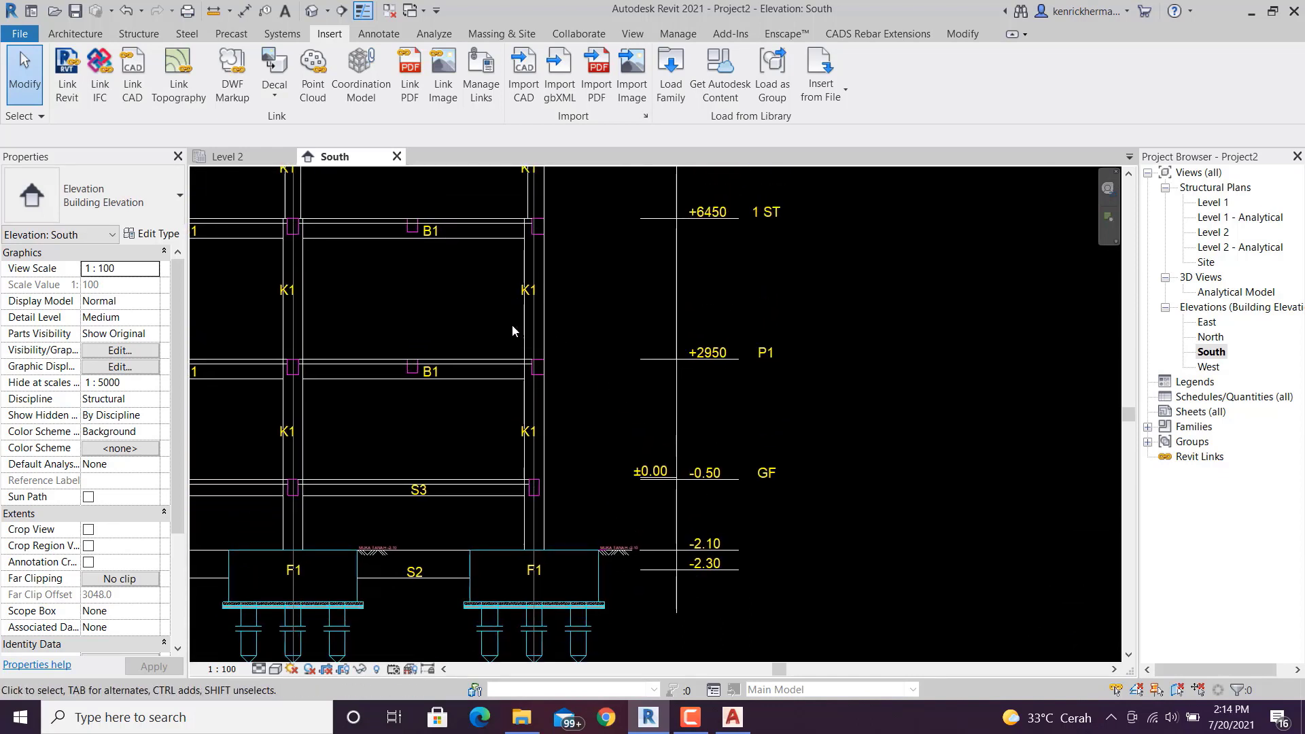
middle_drag(599, 408, 567, 370)
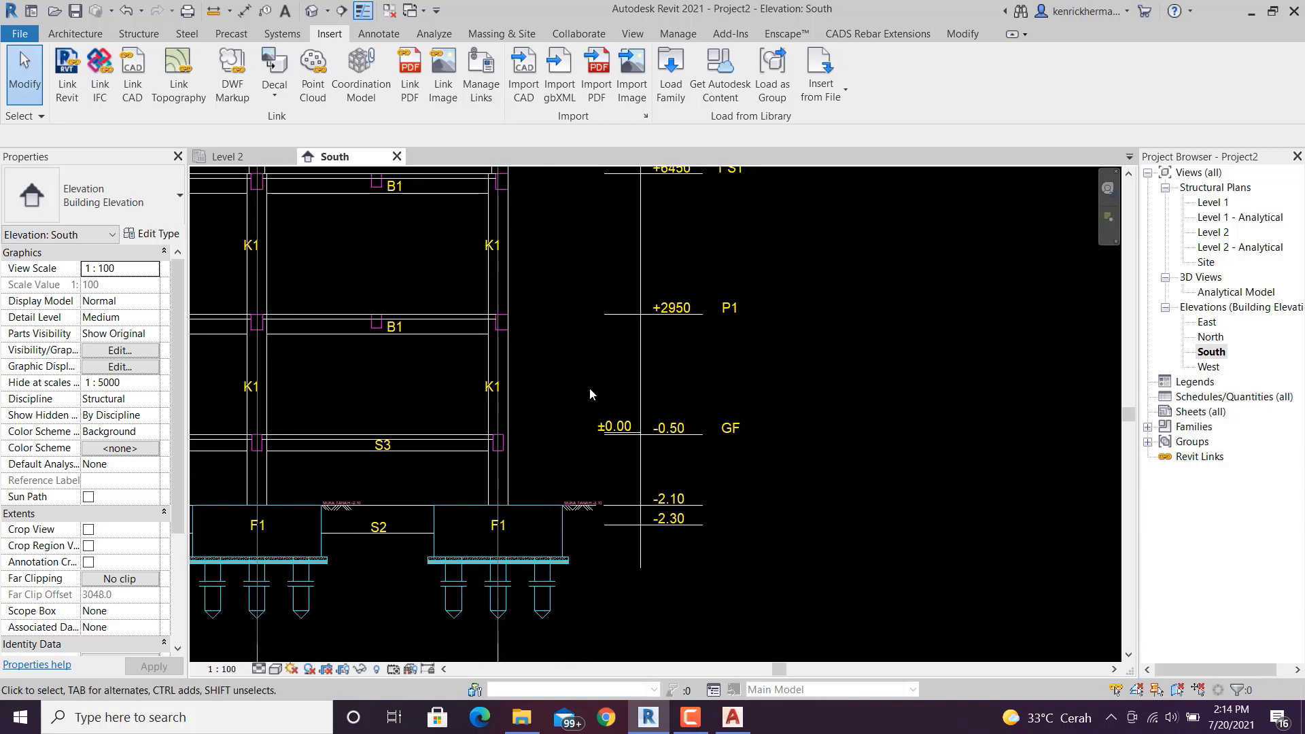
scroll(590, 387, up, 1)
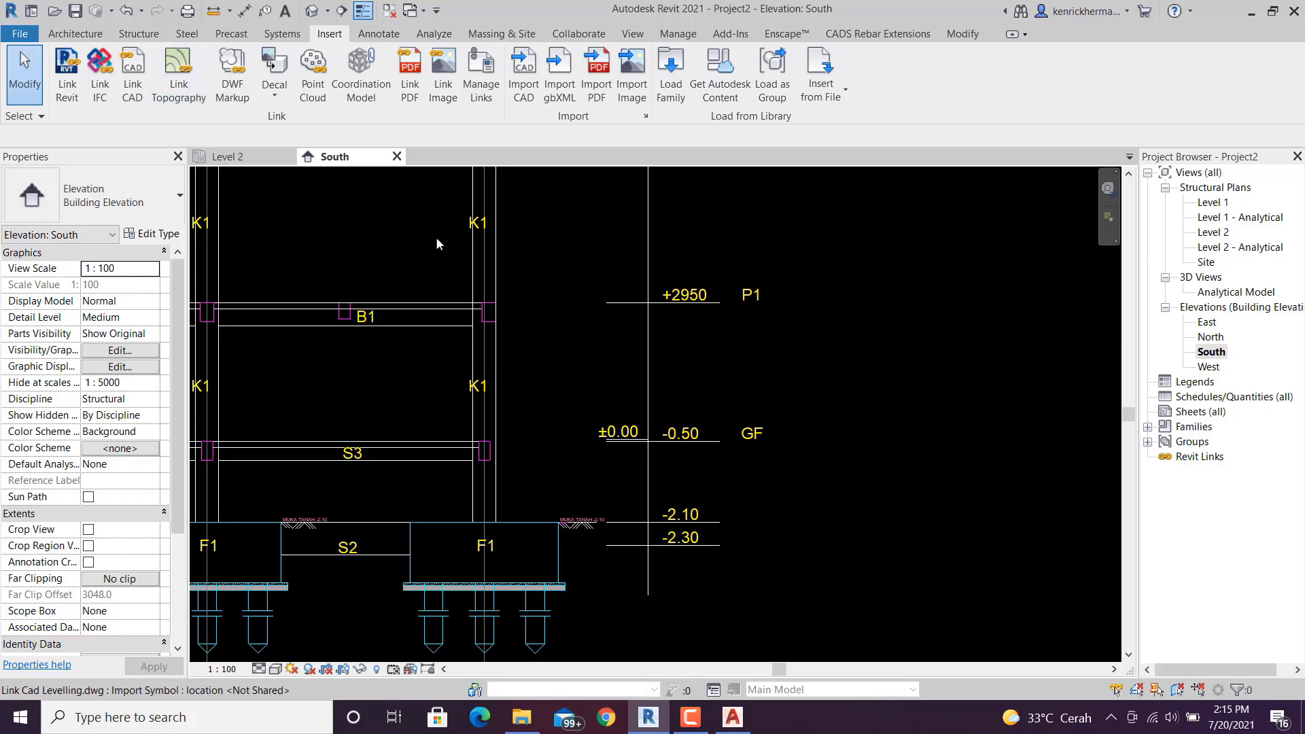
click(569, 277)
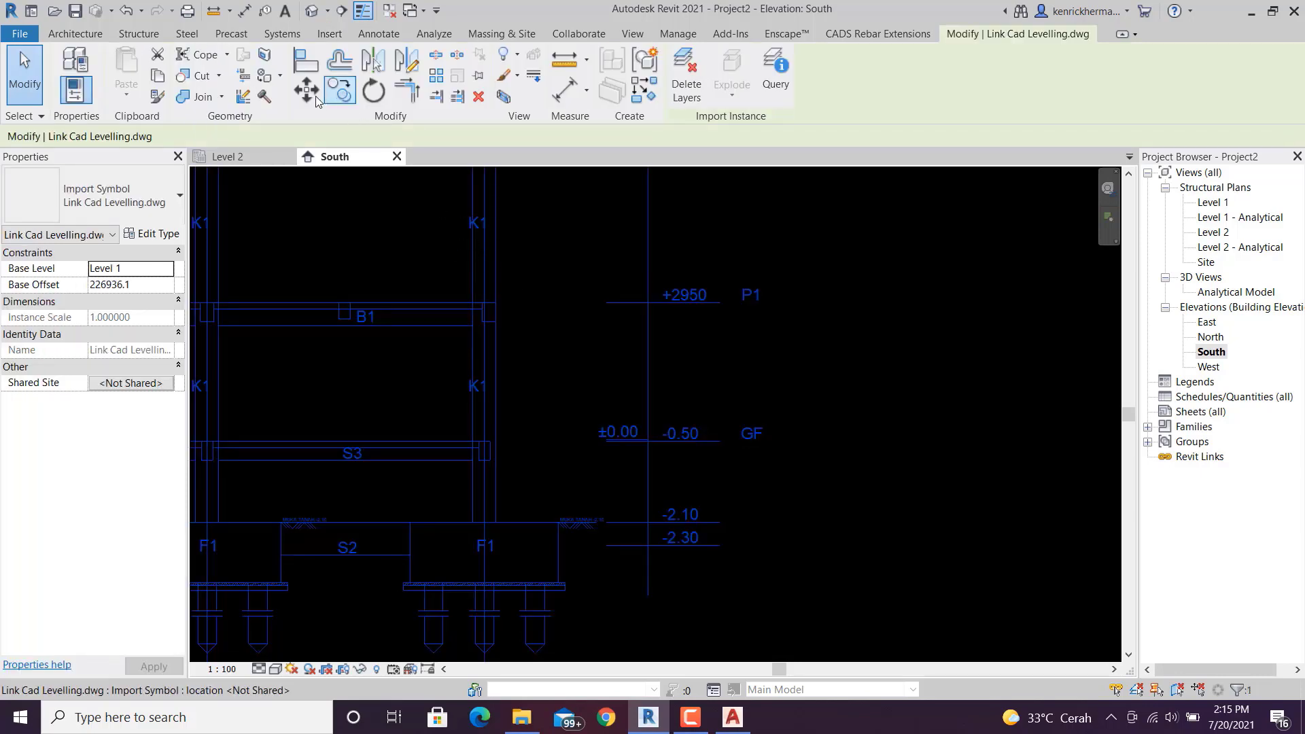
scroll(607, 405, up, 3)
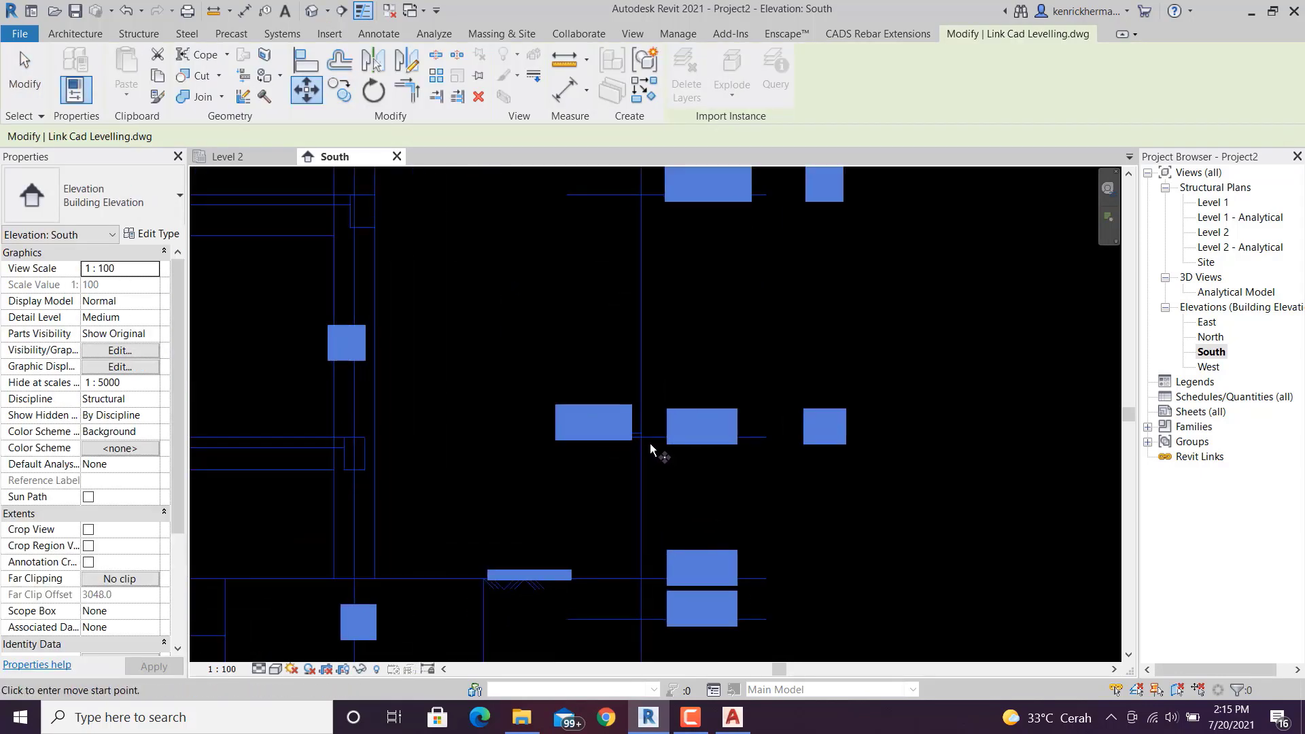
click(641, 433)
scroll(624, 367, down, 5)
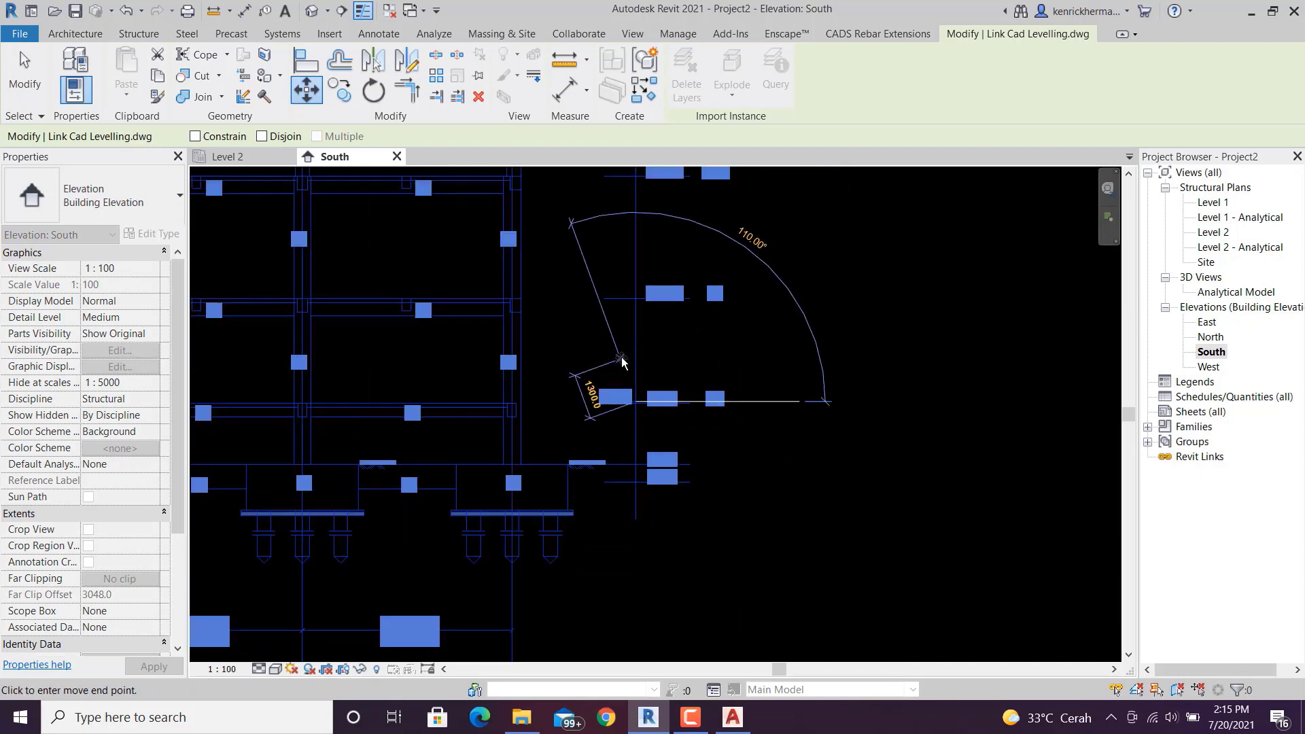
middle_drag(626, 348, 624, 622)
scroll(616, 363, down, 3)
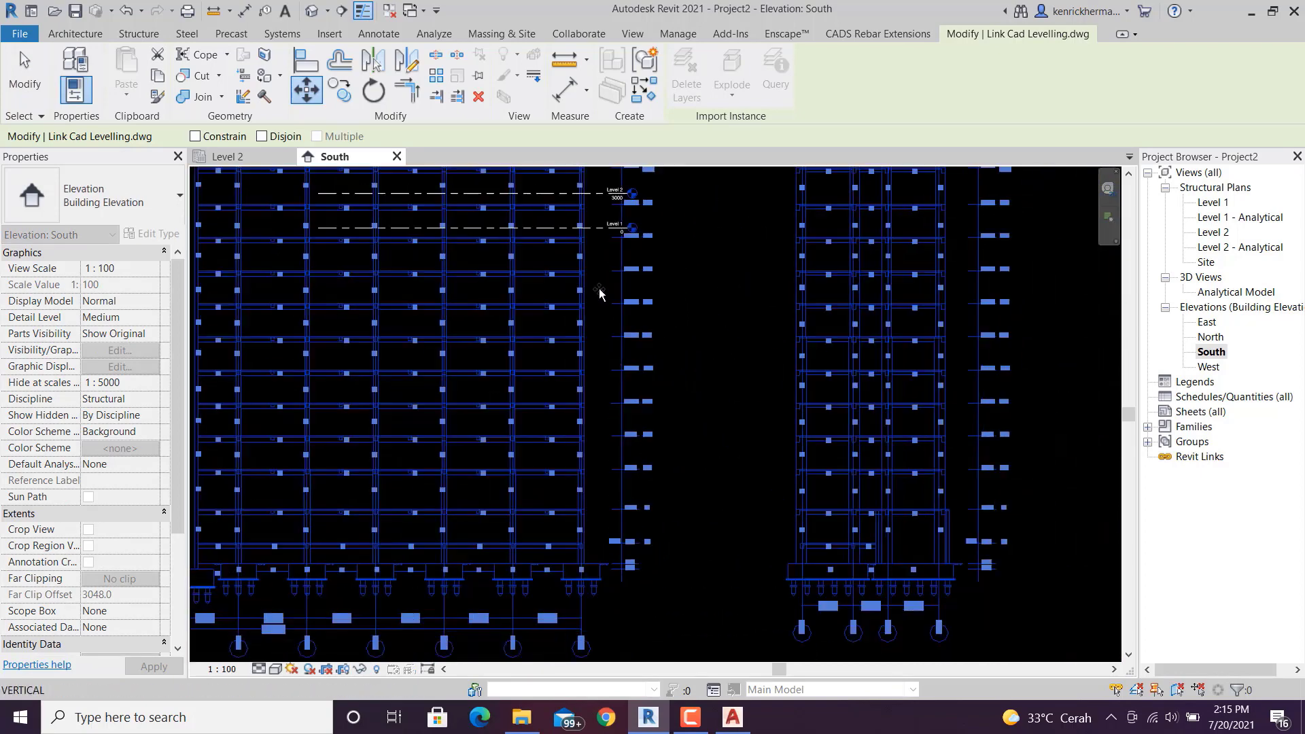
scroll(601, 291, down, 1)
middle_drag(602, 299, 635, 401)
scroll(636, 411, up, 8)
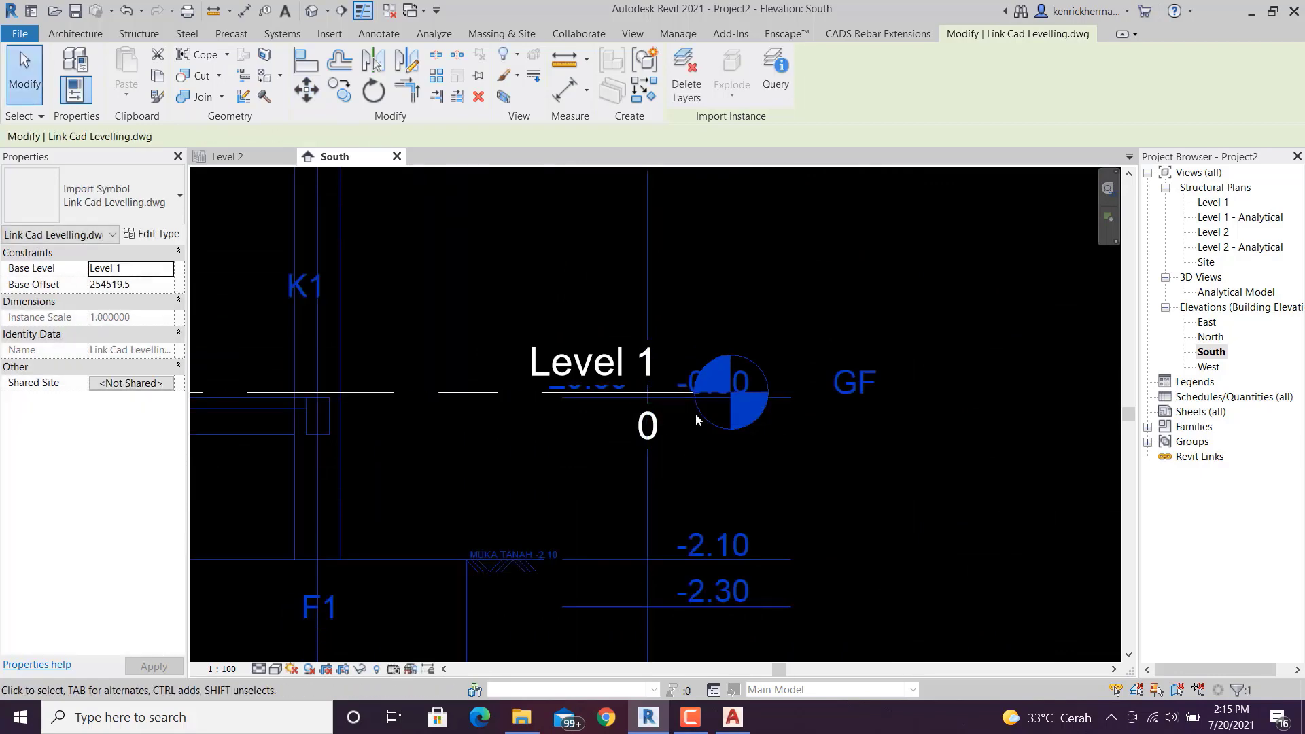
click(769, 300)
scroll(773, 295, down, 3)
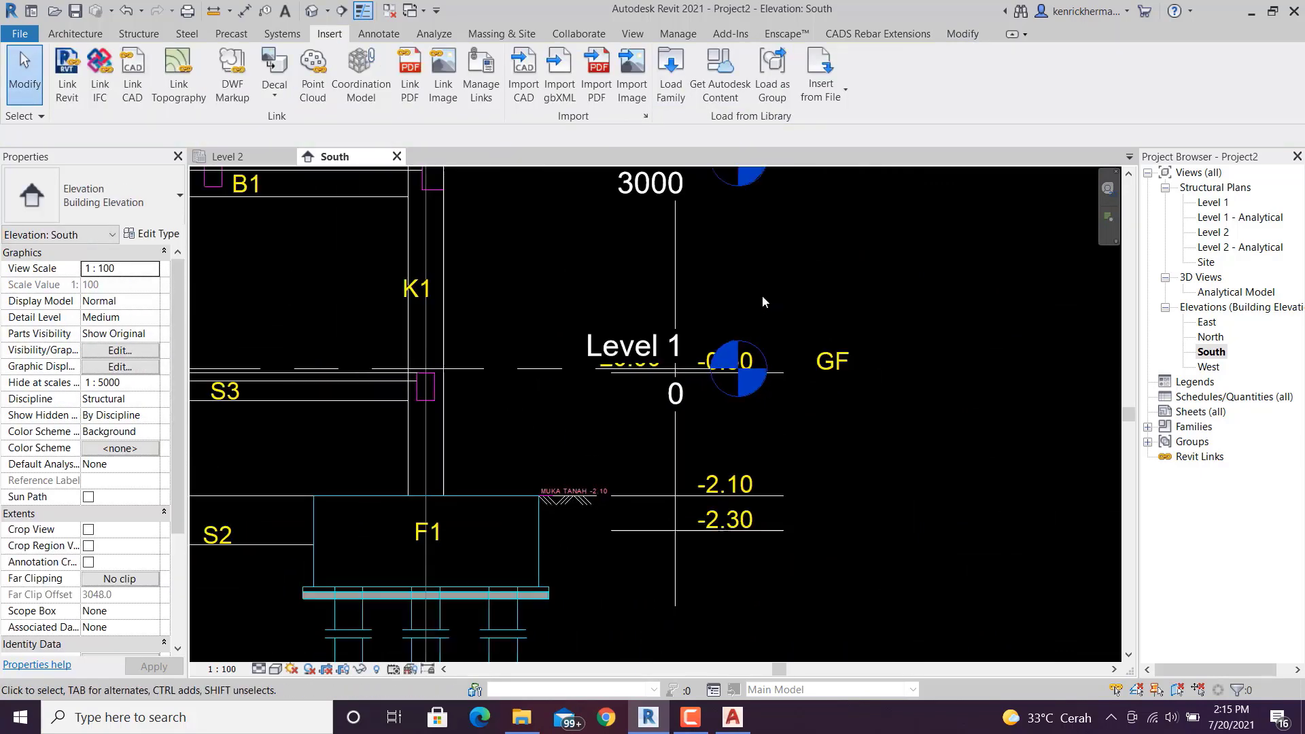
- Extend the head ends of Level 1 and Level 2 together past the drawing's P1 and GF labels
scroll(712, 359, down, 3)
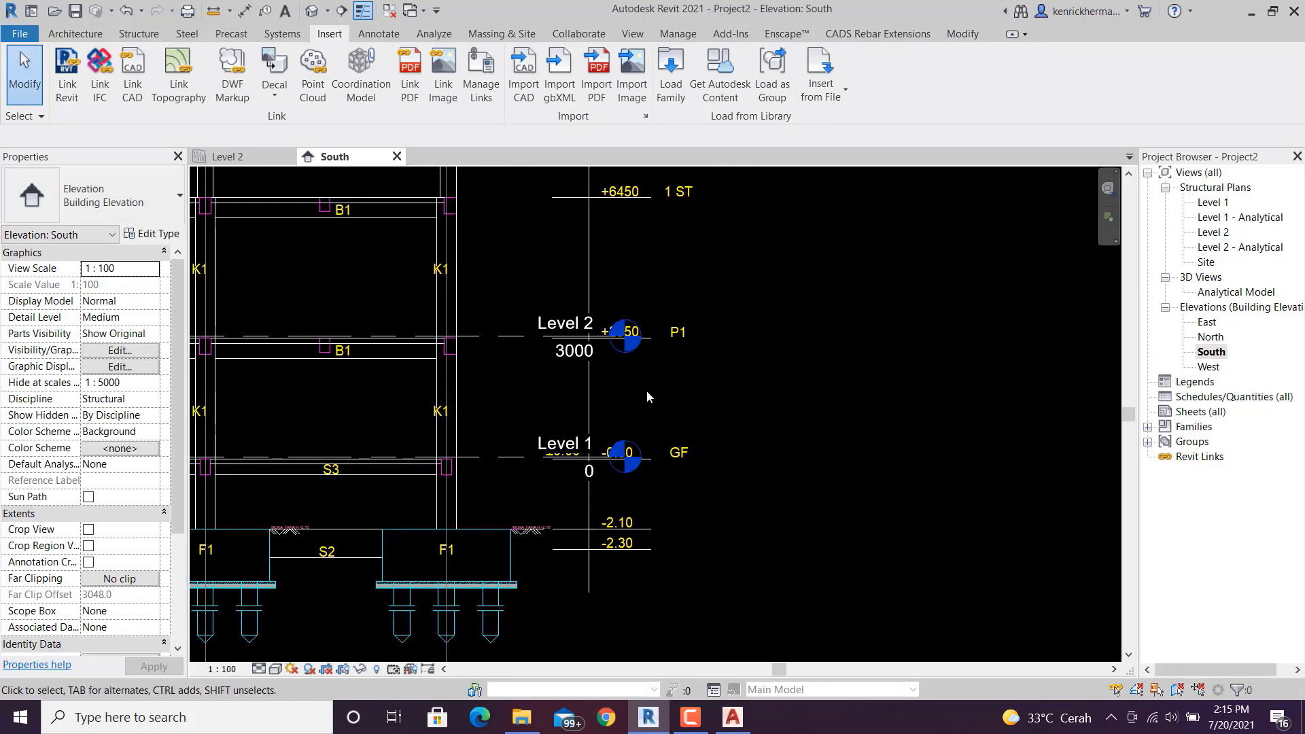
click(601, 339)
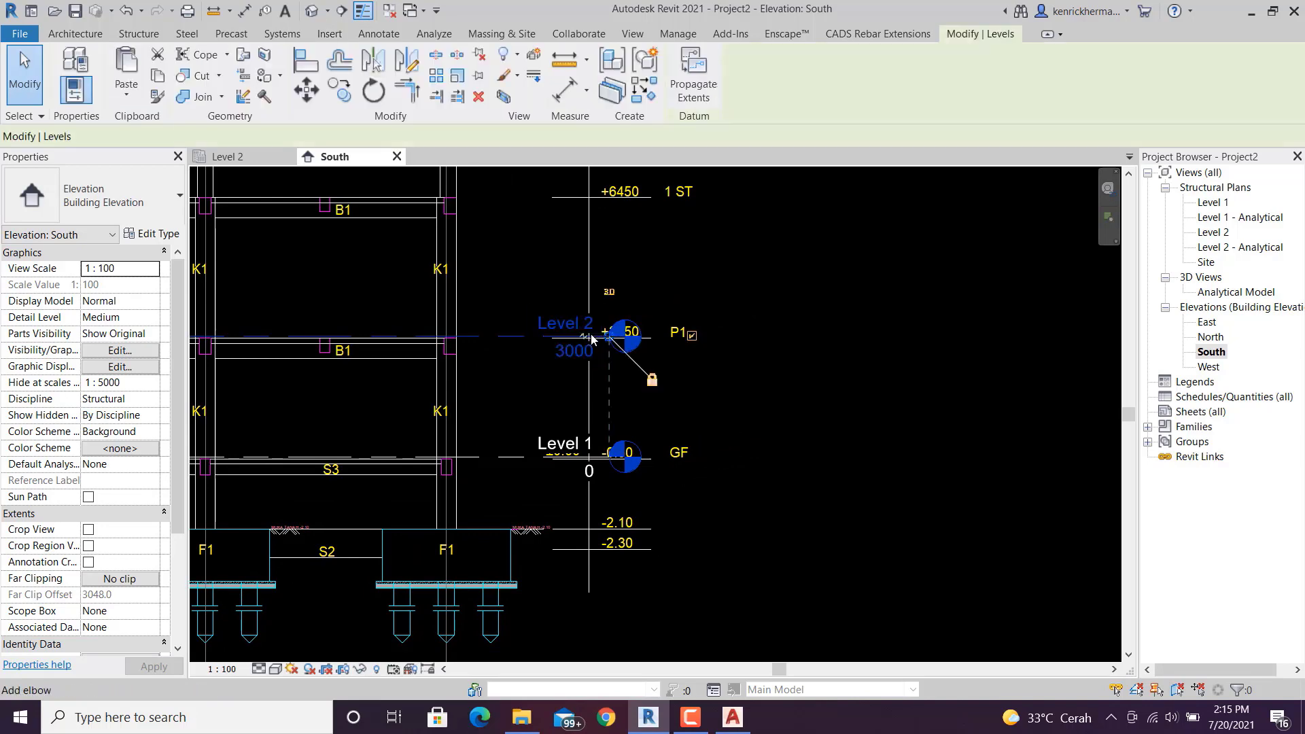
drag(605, 340, 801, 338)
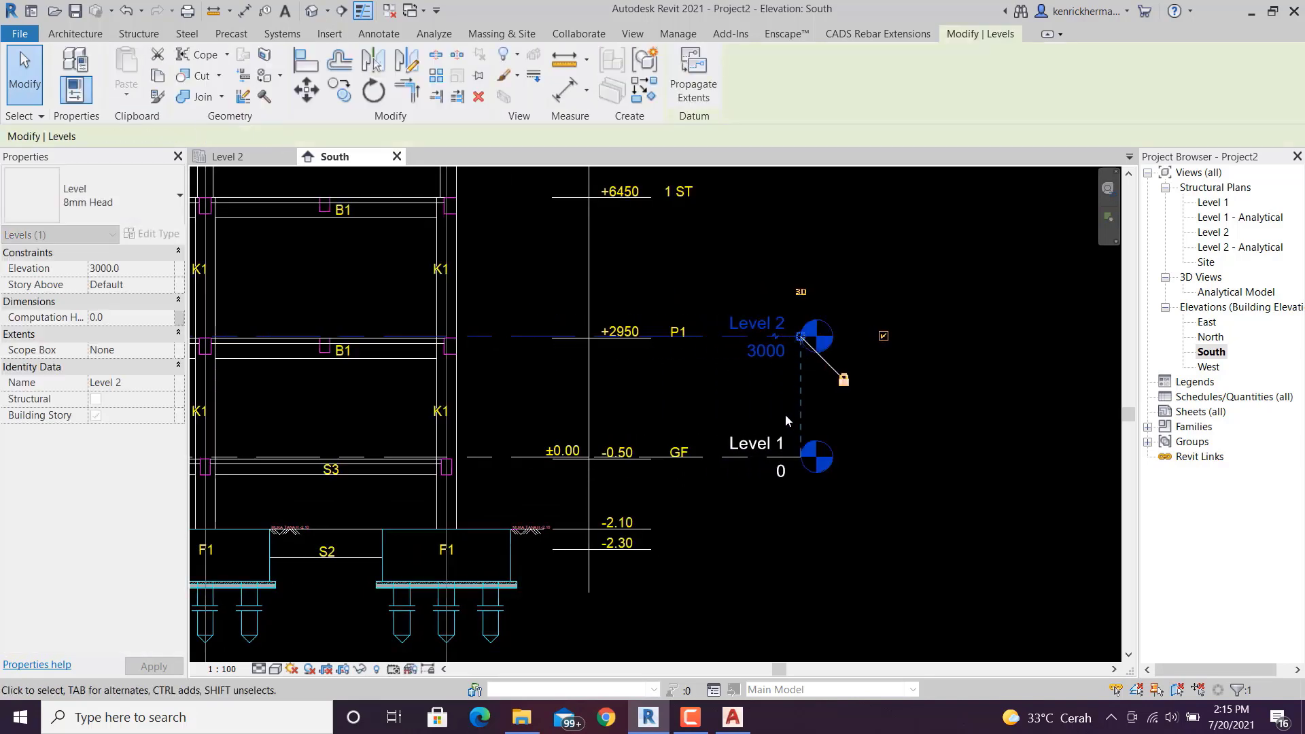
click(750, 514)
scroll(749, 497, down, 2)
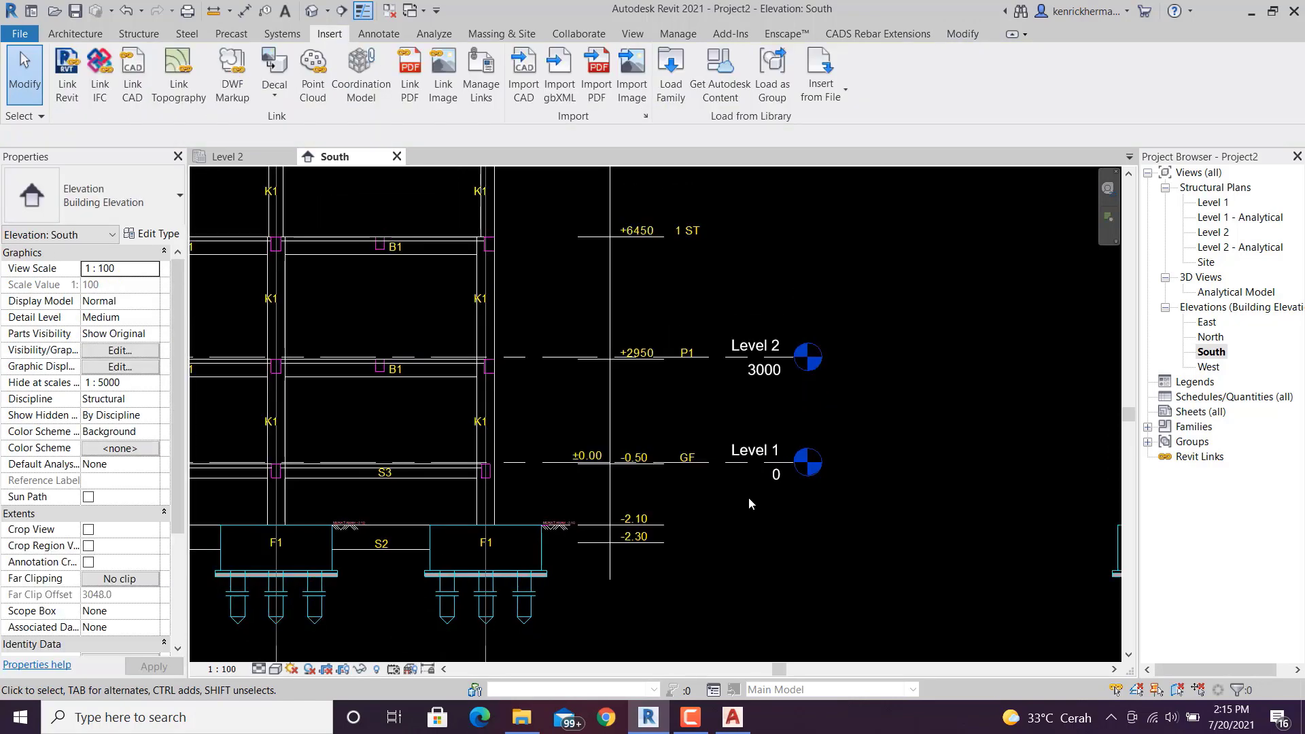
- Extend the opposite ends of both level lines across Portal AS-3, just beyond its outermost column on the far side
scroll(435, 490, down, 1)
middle_drag(432, 469, 796, 443)
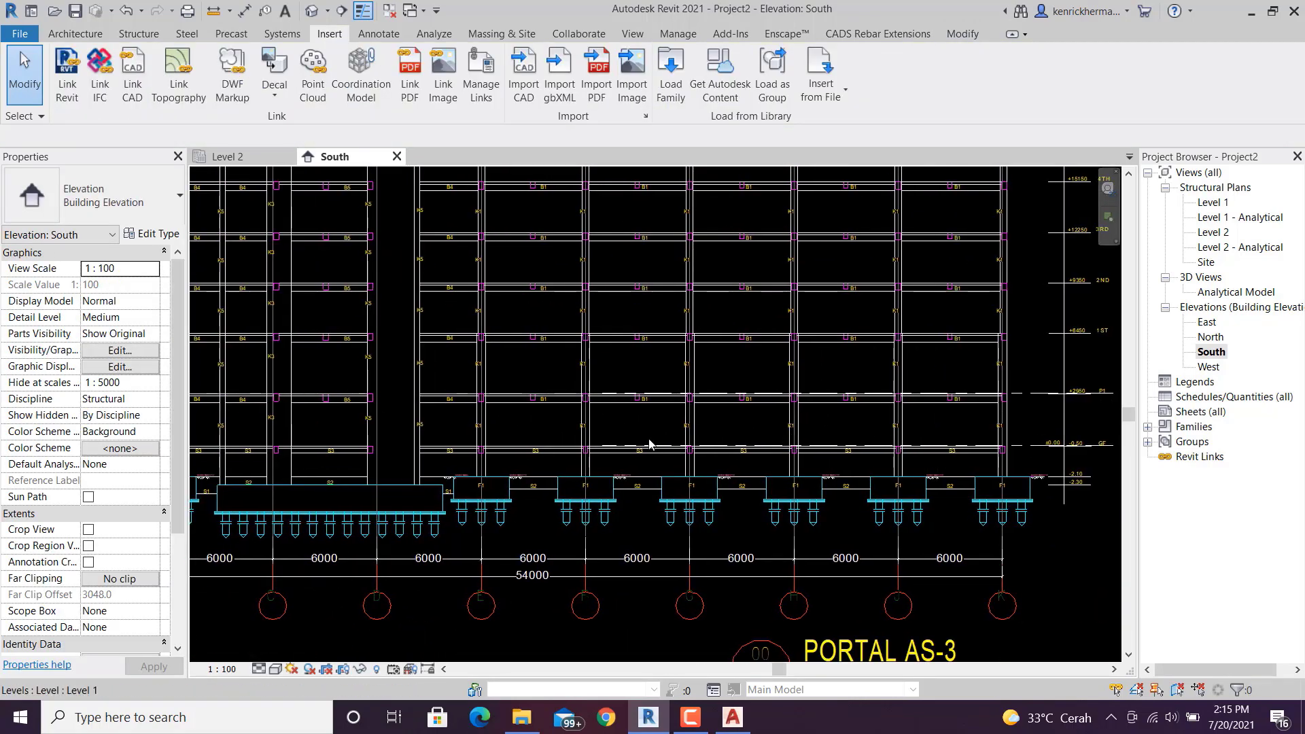
scroll(590, 439, down, 1)
scroll(589, 442, down, 1)
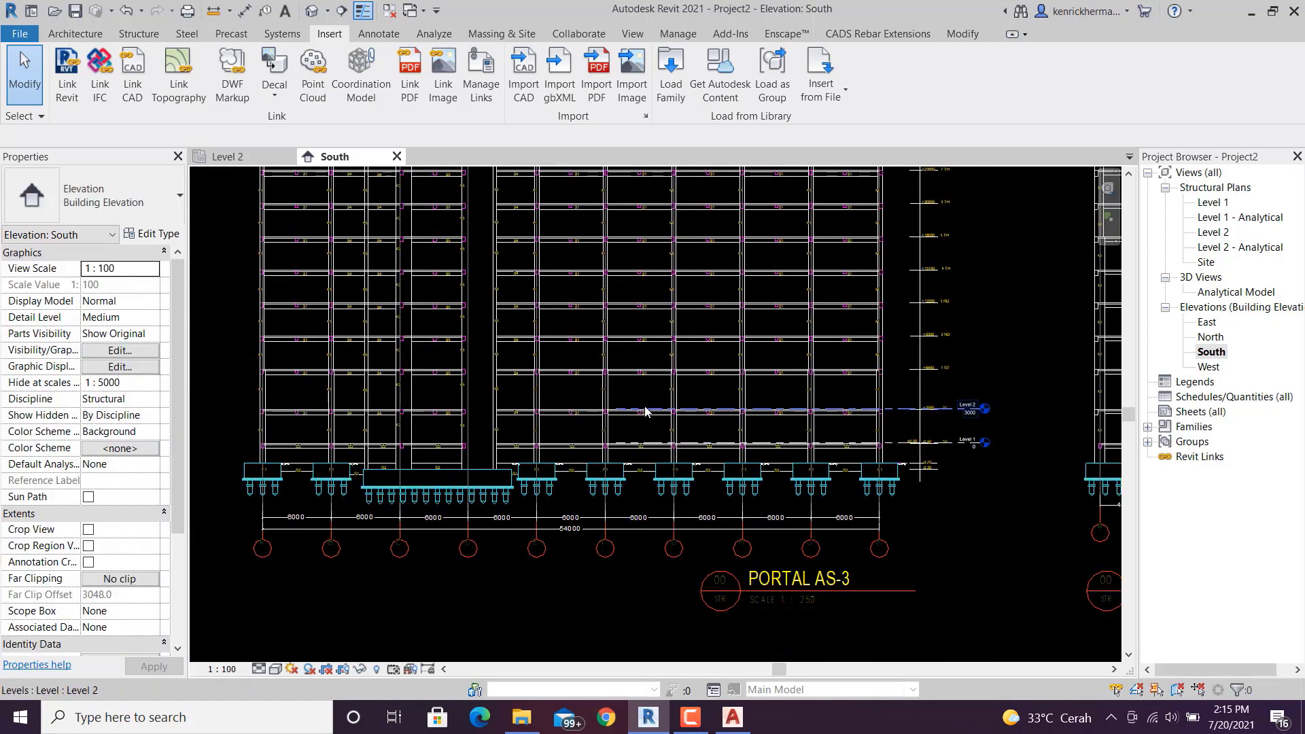
click(617, 410)
drag(617, 410, 216, 408)
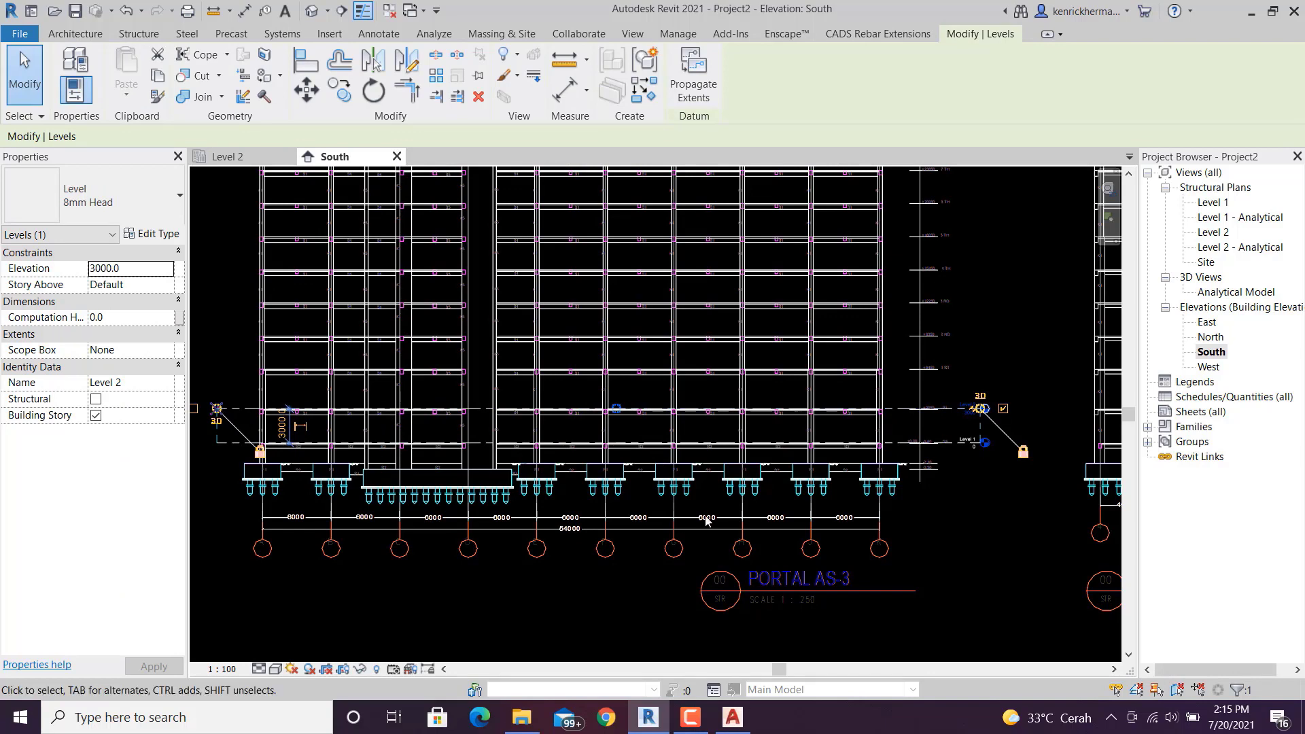
key(Escape)
scroll(980, 495, up, 3)
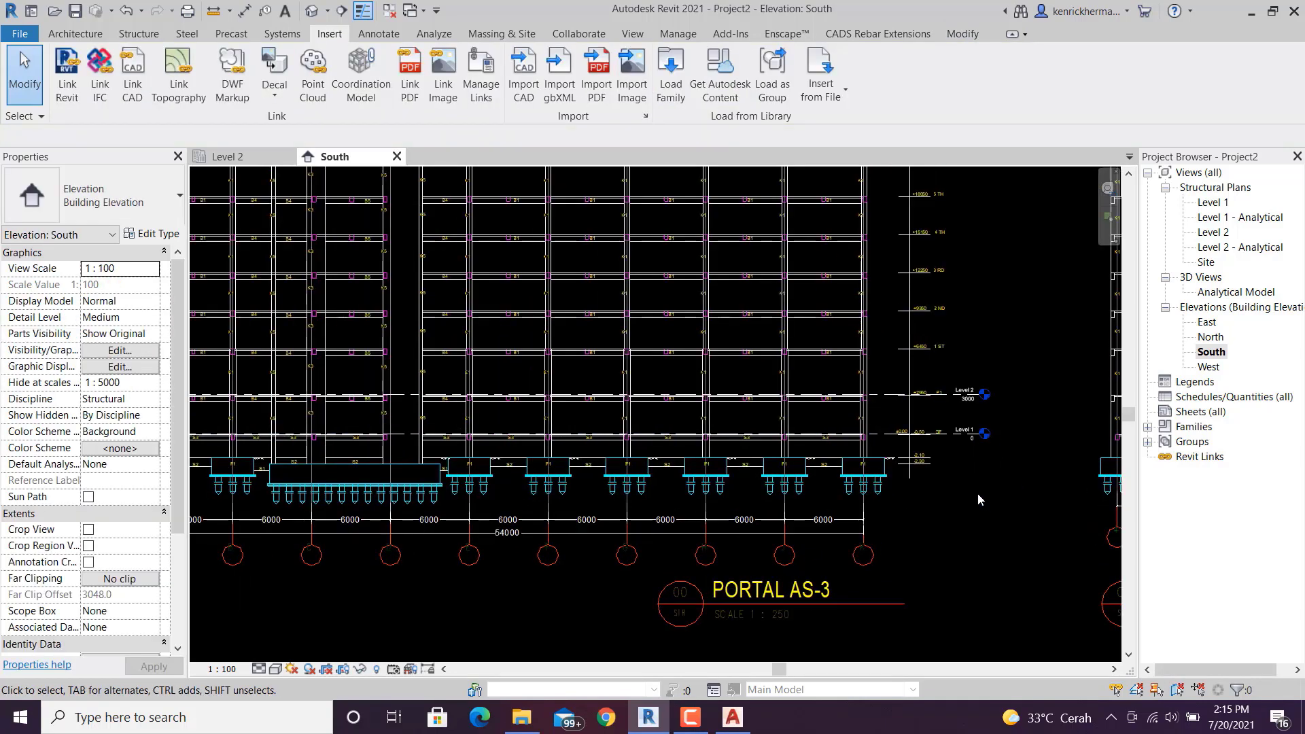
- Set the elevation of Level 2 to 2950 to match the P1 mark
scroll(903, 507, up, 3)
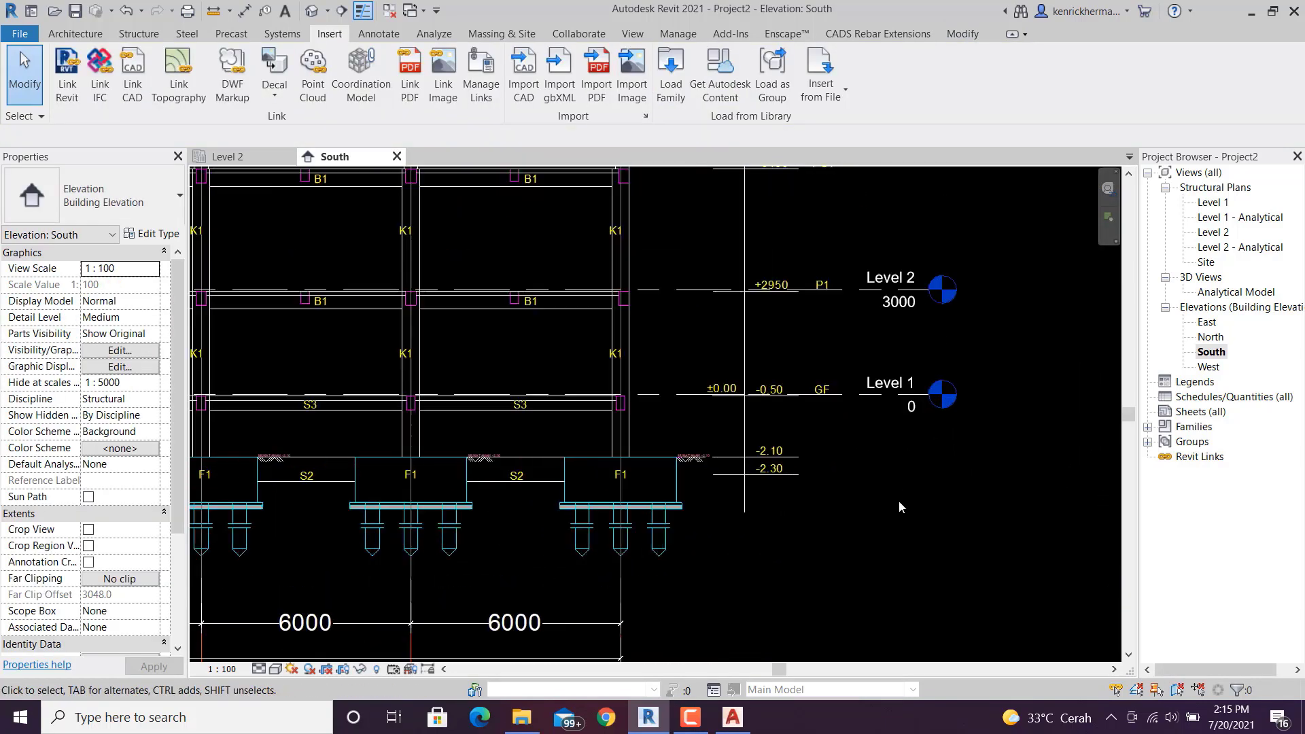
middle_drag(909, 482, 799, 526)
scroll(782, 493, up, 3)
middle_drag(747, 348, 707, 449)
scroll(698, 433, up, 1)
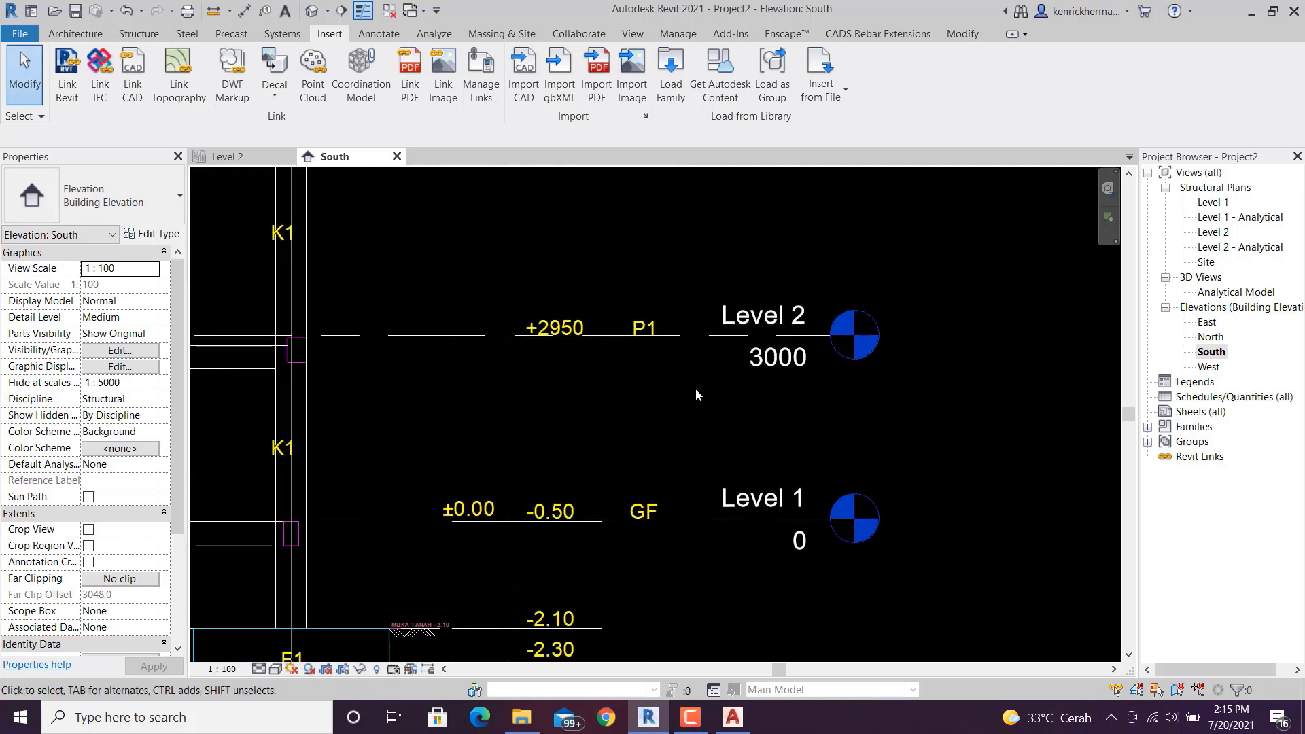
click(794, 365)
click(794, 365)
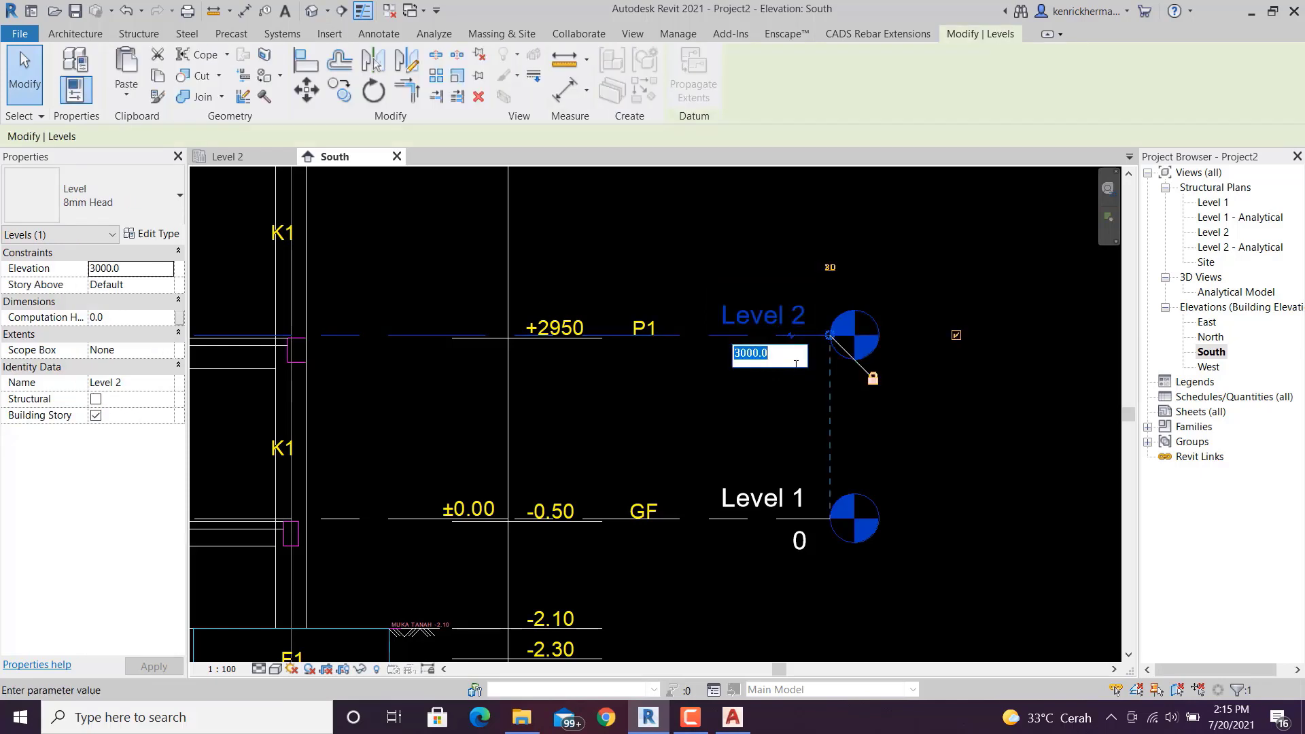
text(2950)
key(Return)
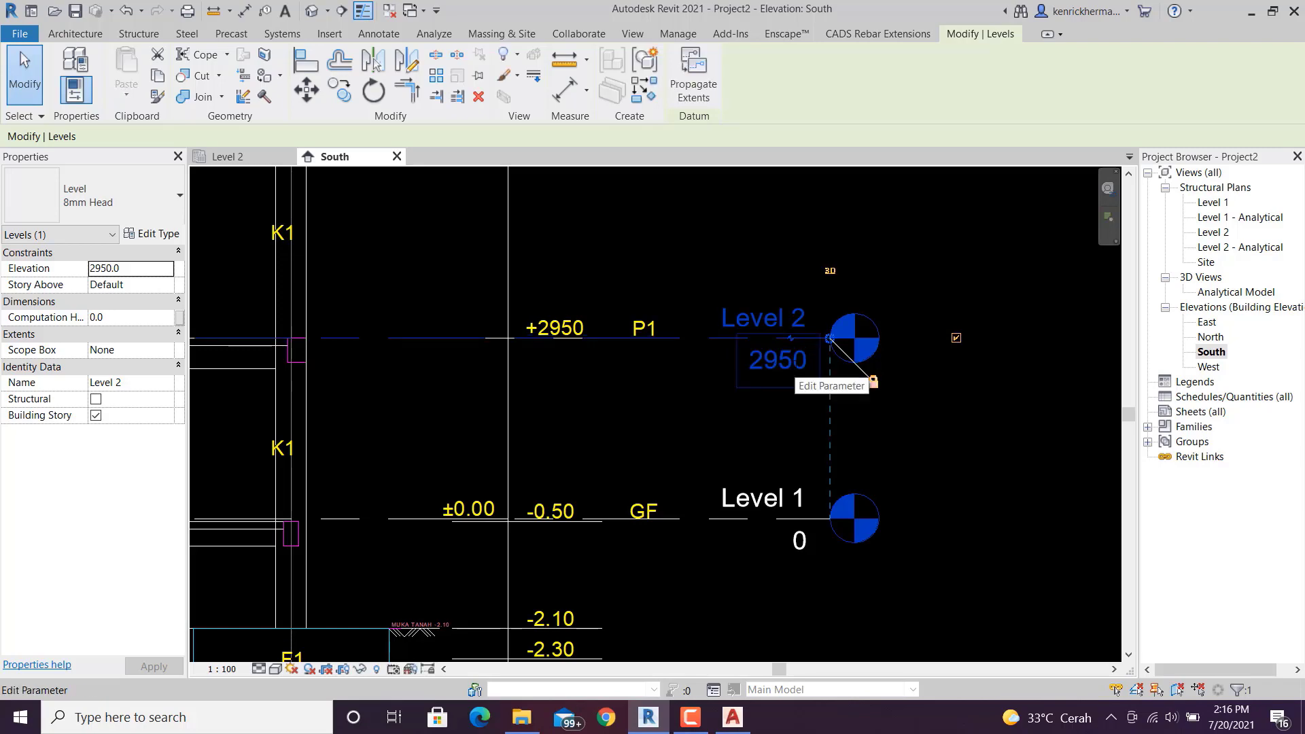
click(765, 442)
- Copy Level 1 straight down 1800 mm onto the drawing's -2.10 level mark
scroll(766, 435, down, 2)
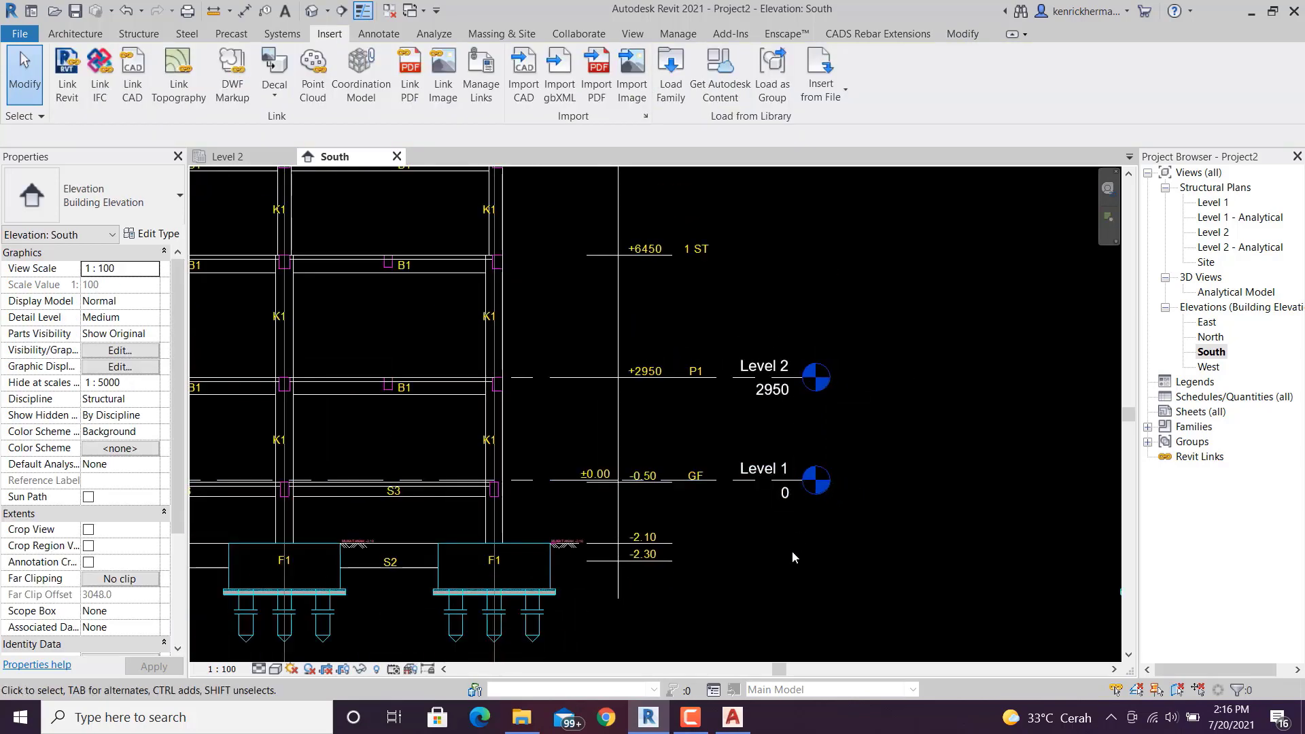
middle_drag(792, 551, 783, 475)
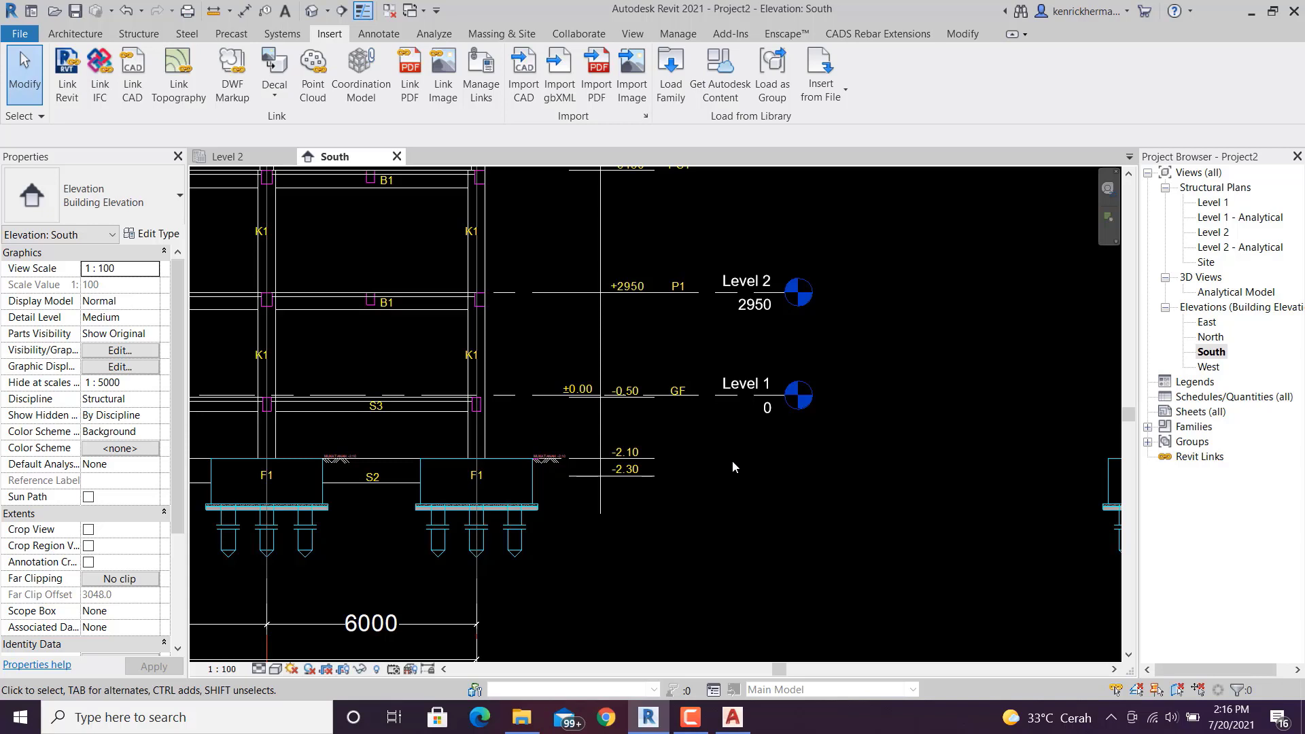
mouse_move(733, 467)
middle_down()
mouse_move(742, 448)
mouse_move(733, 479)
mouse_move(714, 484)
middle_up()
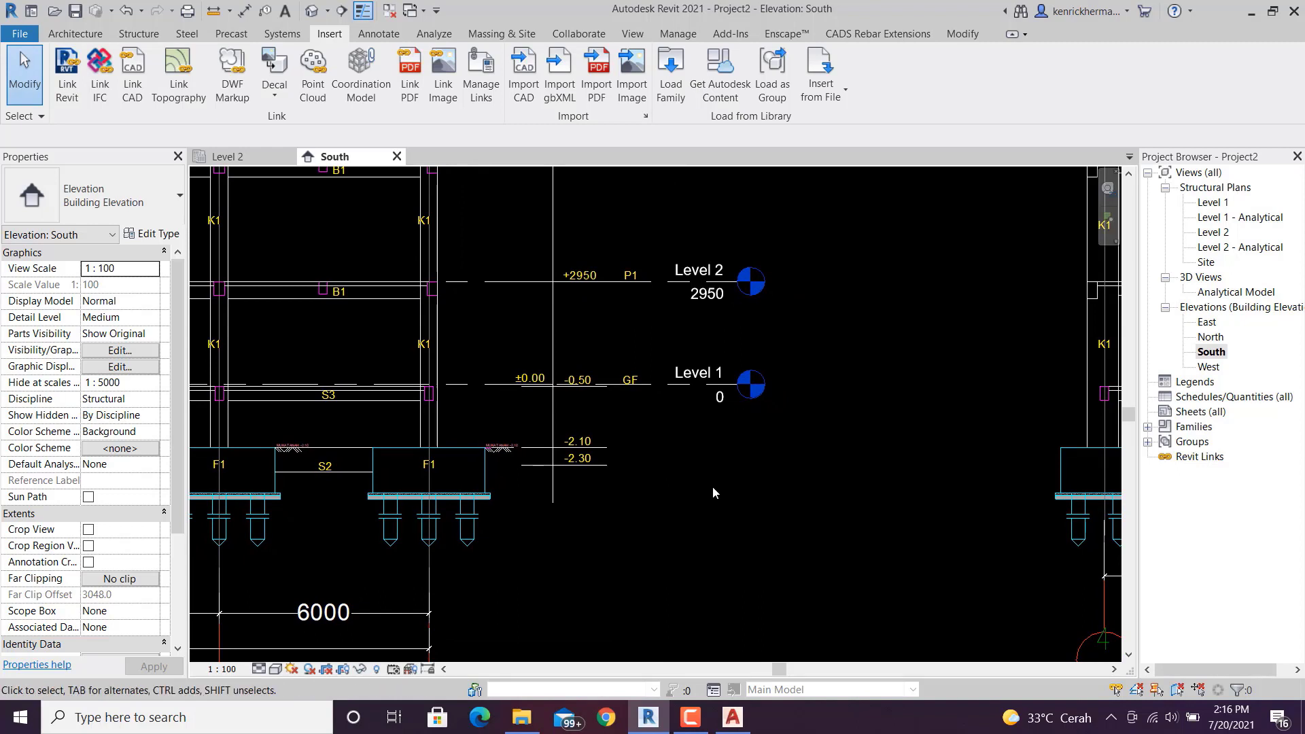
click(691, 386)
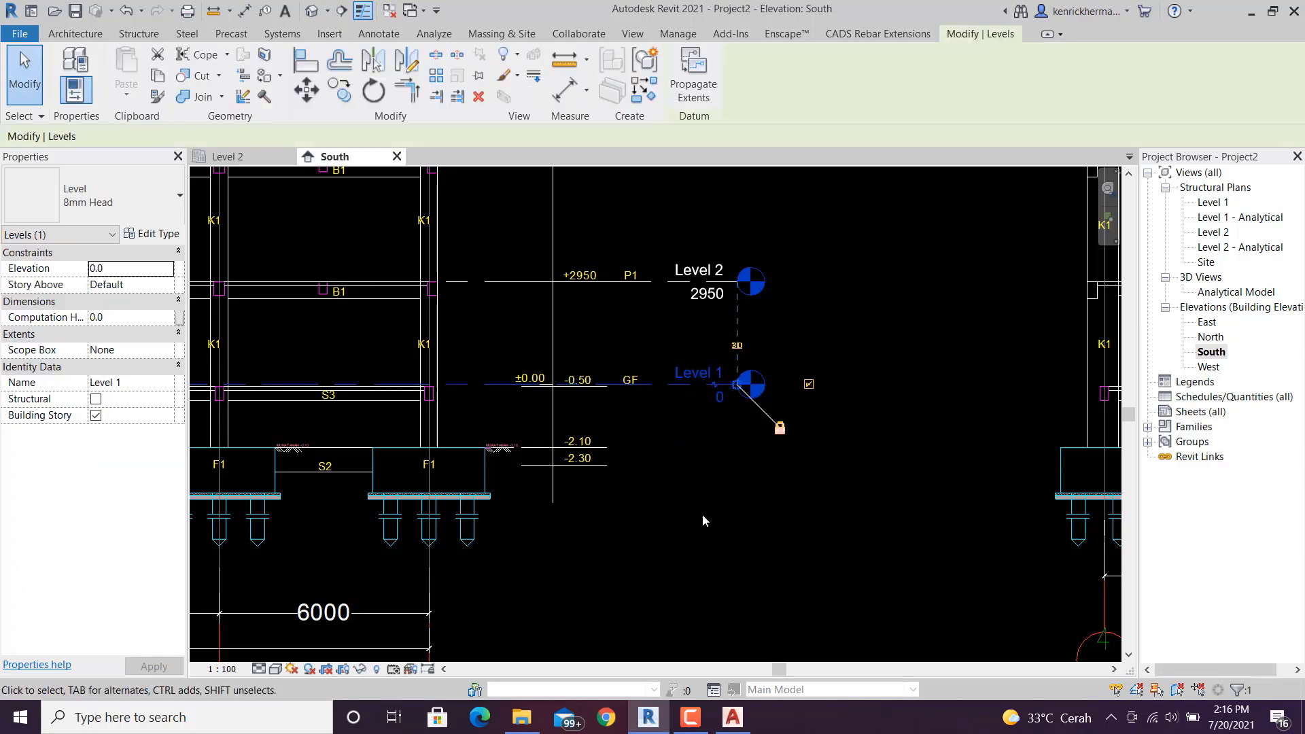
click(336, 101)
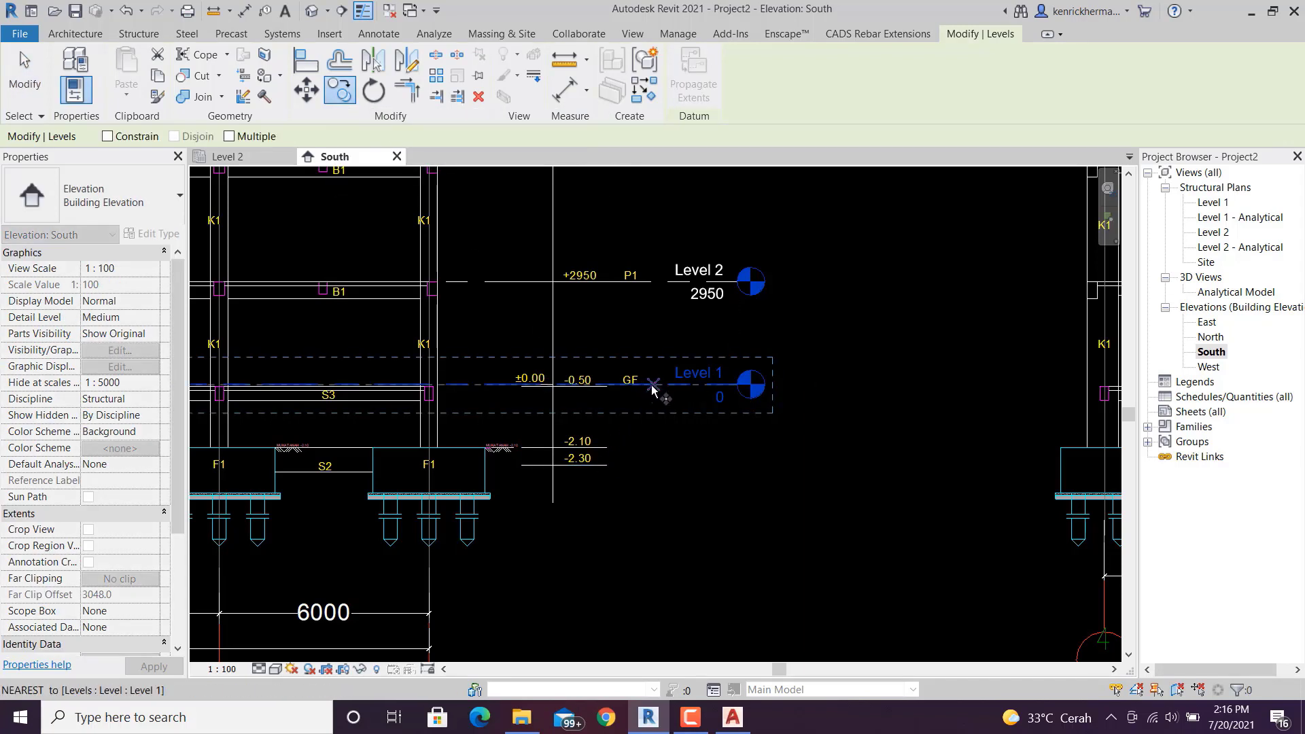
scroll(537, 442, up, 2)
scroll(563, 371, up, 1)
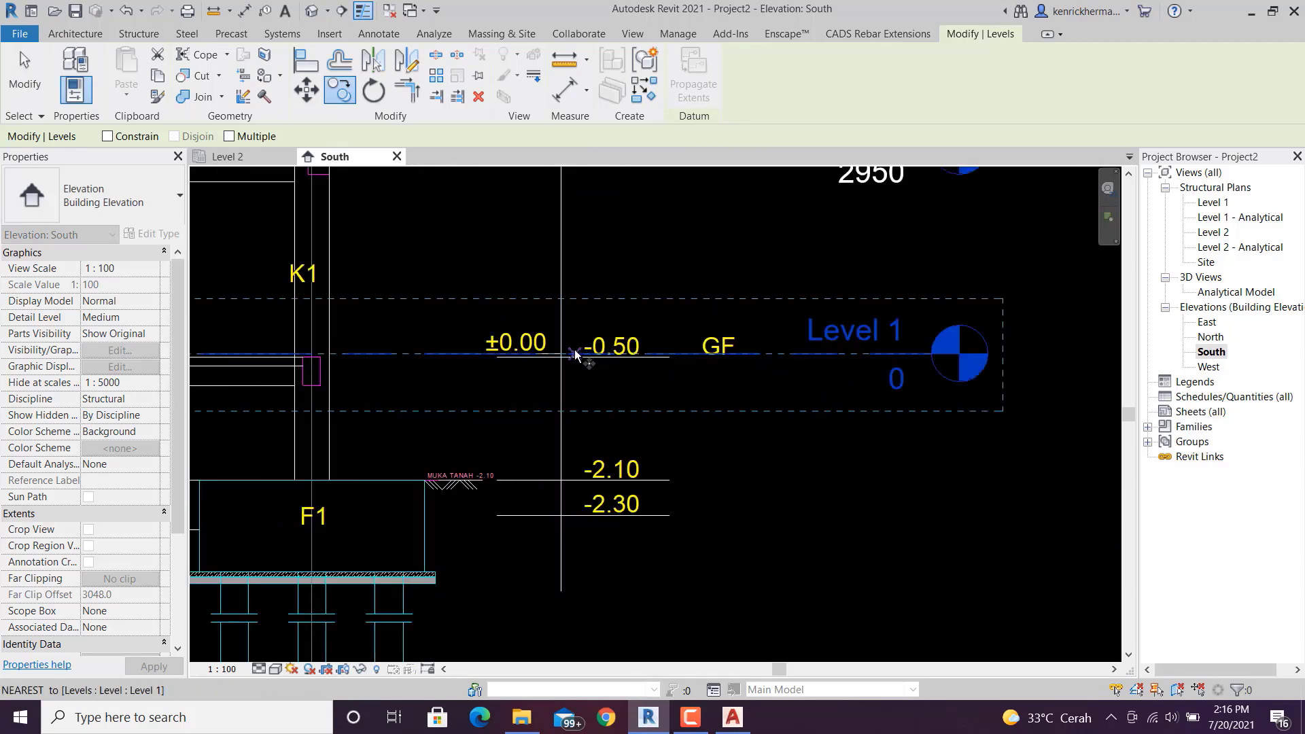
click(574, 354)
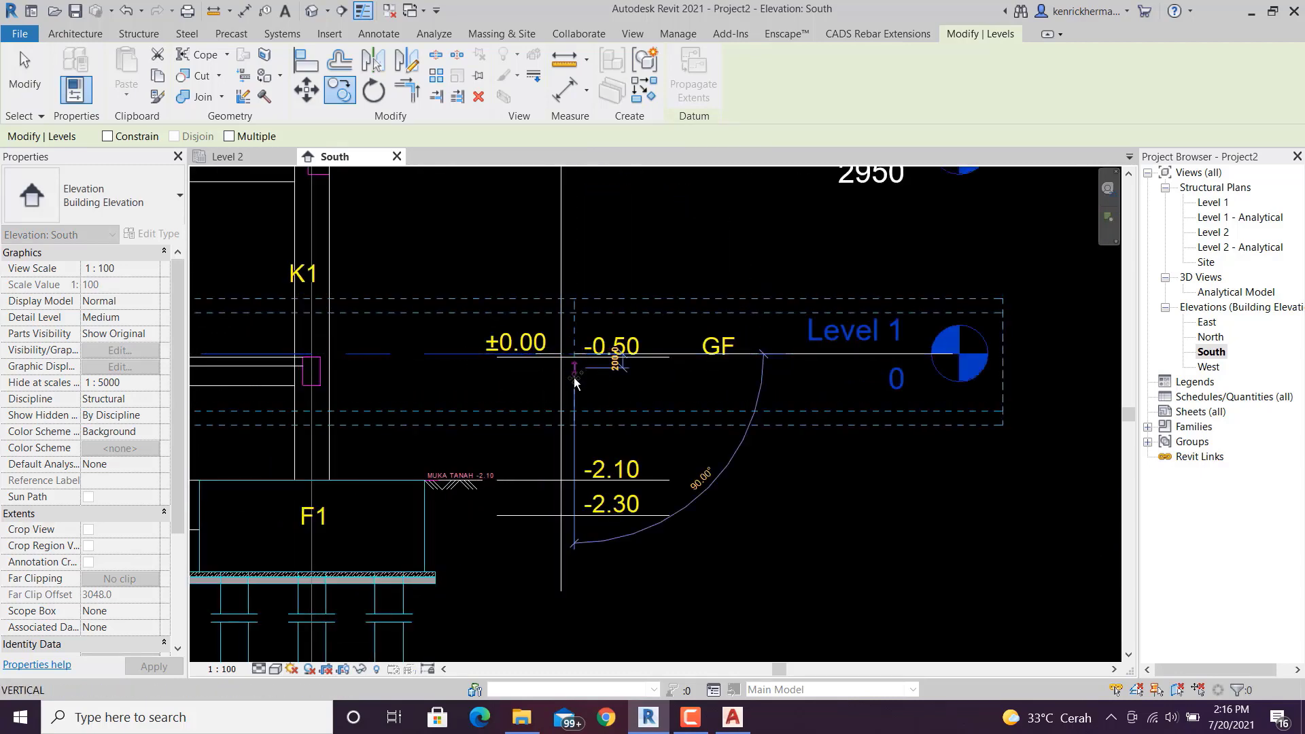
click(574, 483)
scroll(574, 483, up, 1)
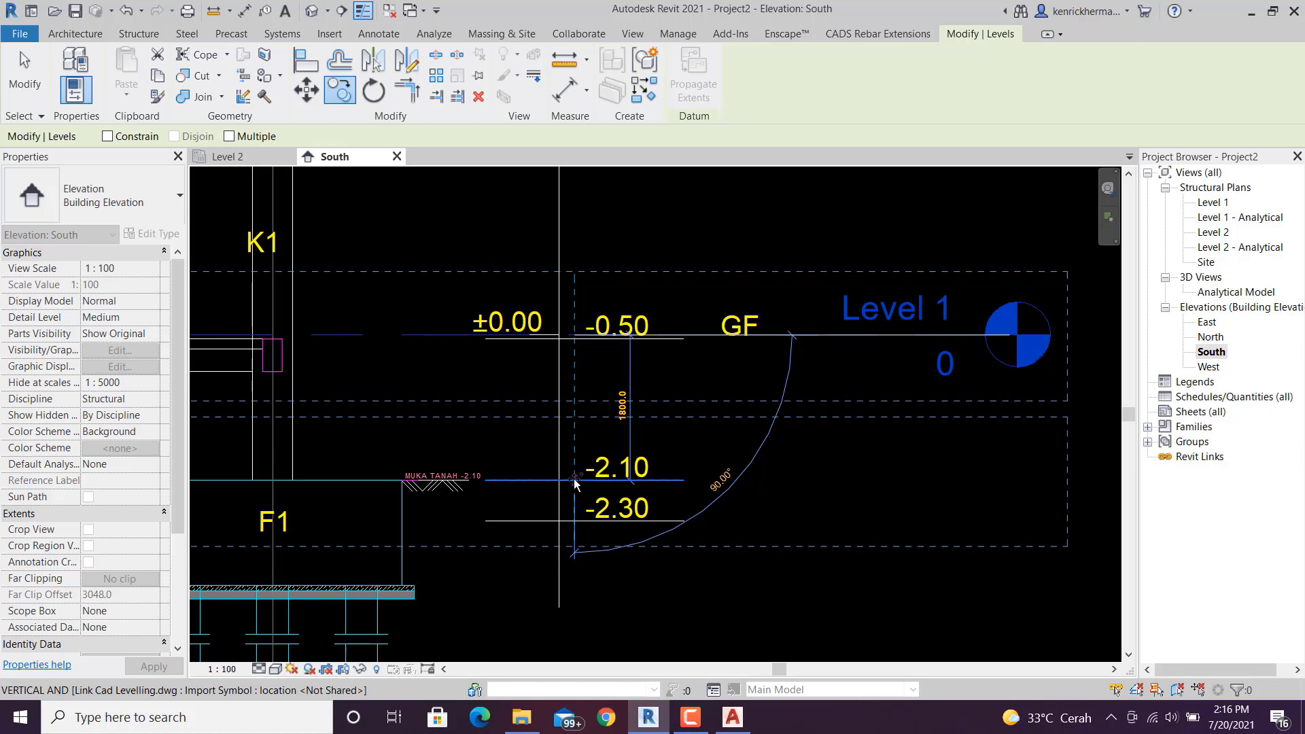
click(575, 481)
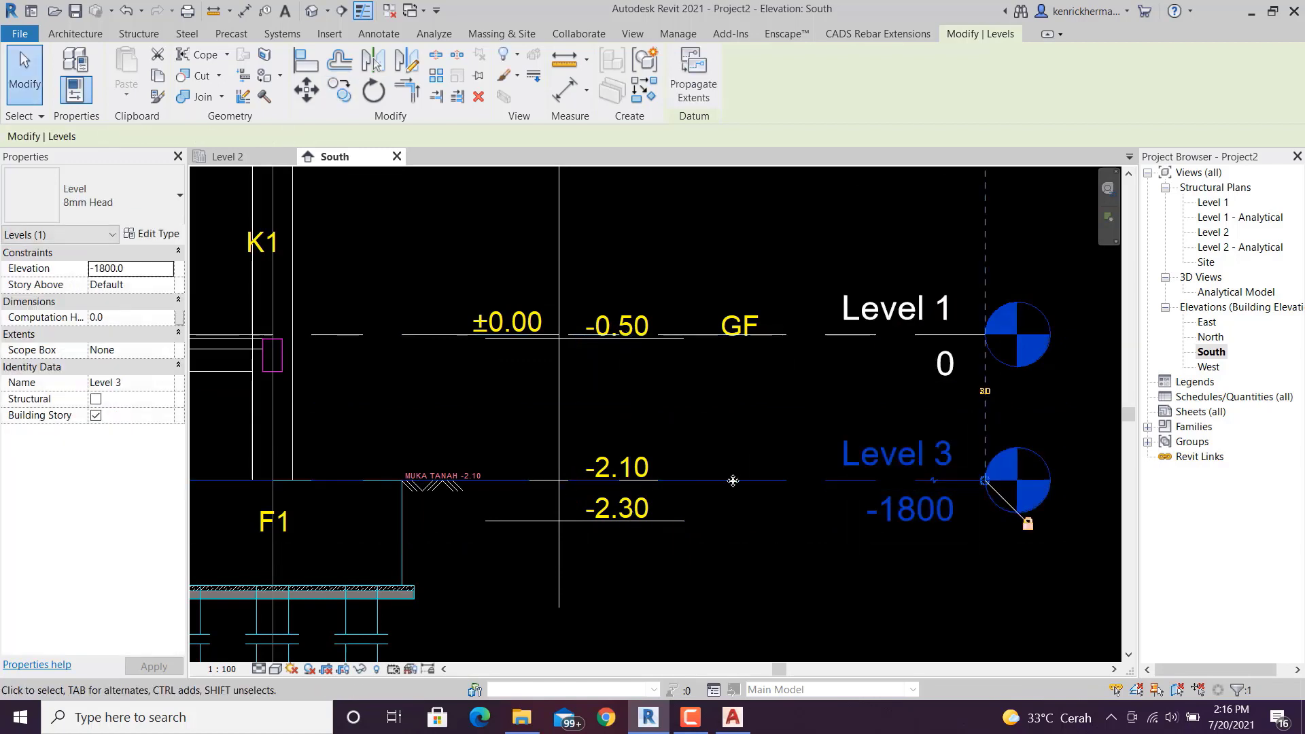
- Copy the new level at the -2.10 mark straight down 500 mm onto the -2.30 mark
click(342, 90)
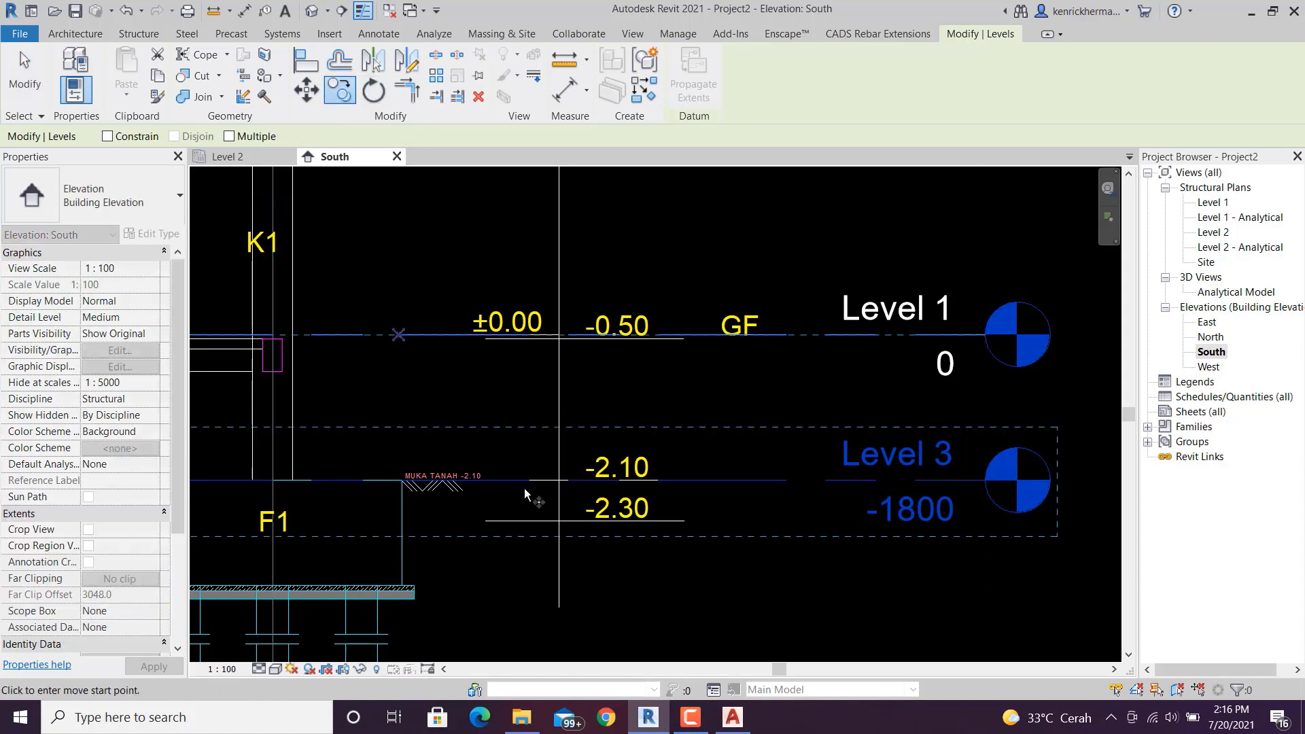
click(578, 480)
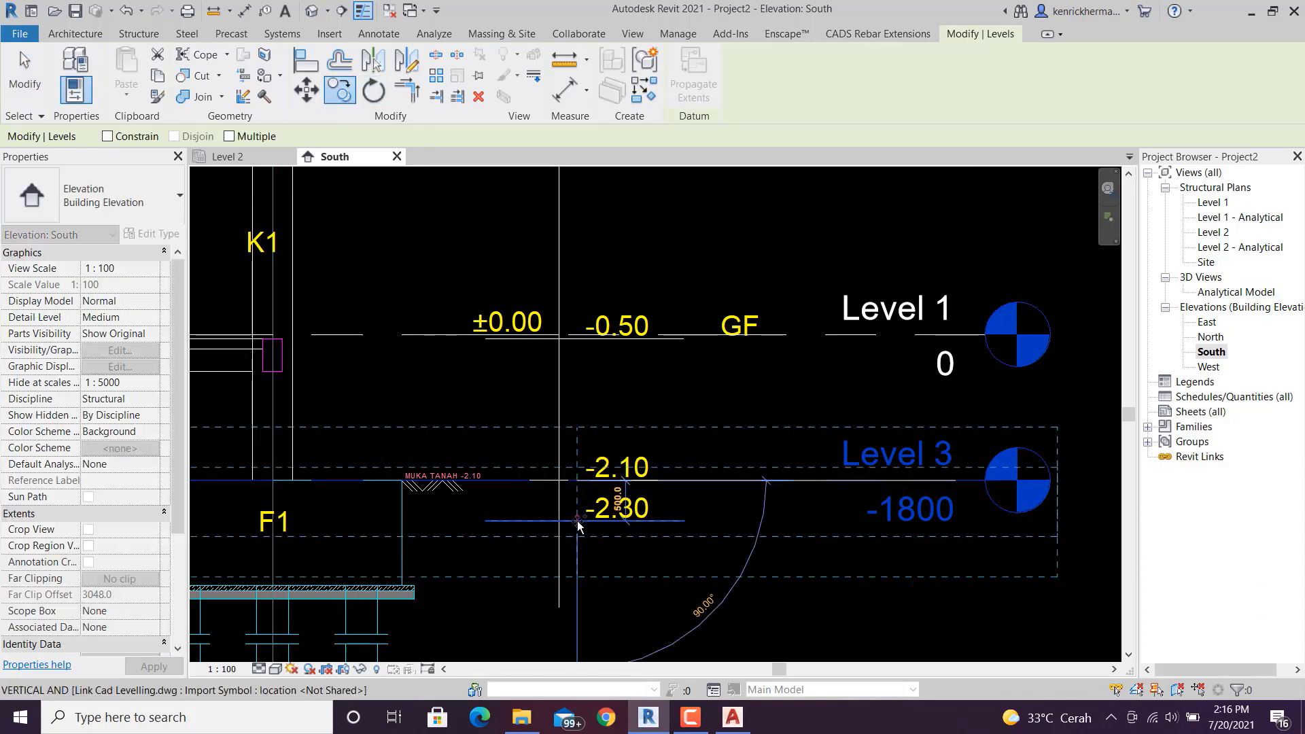
click(577, 521)
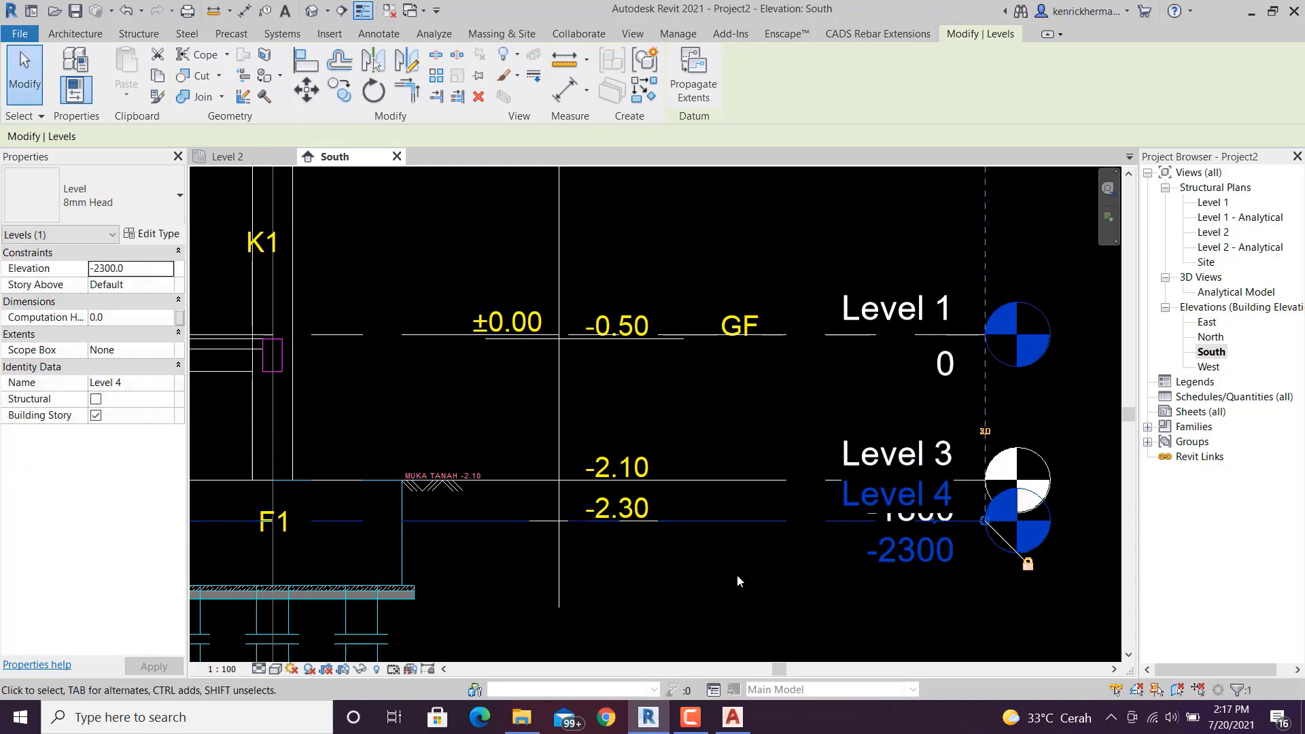
click(764, 572)
middle_drag(835, 585, 688, 517)
scroll(689, 517, down, 2)
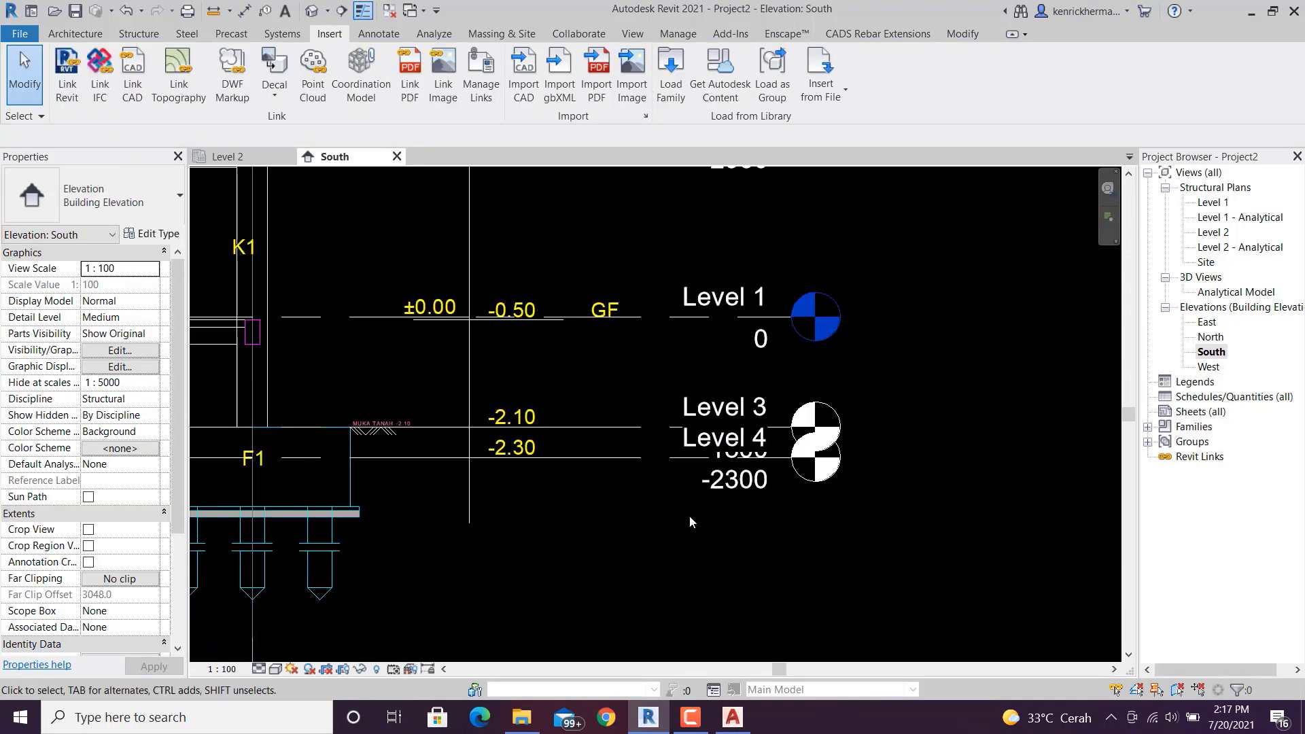
middle_drag(768, 558, 825, 580)
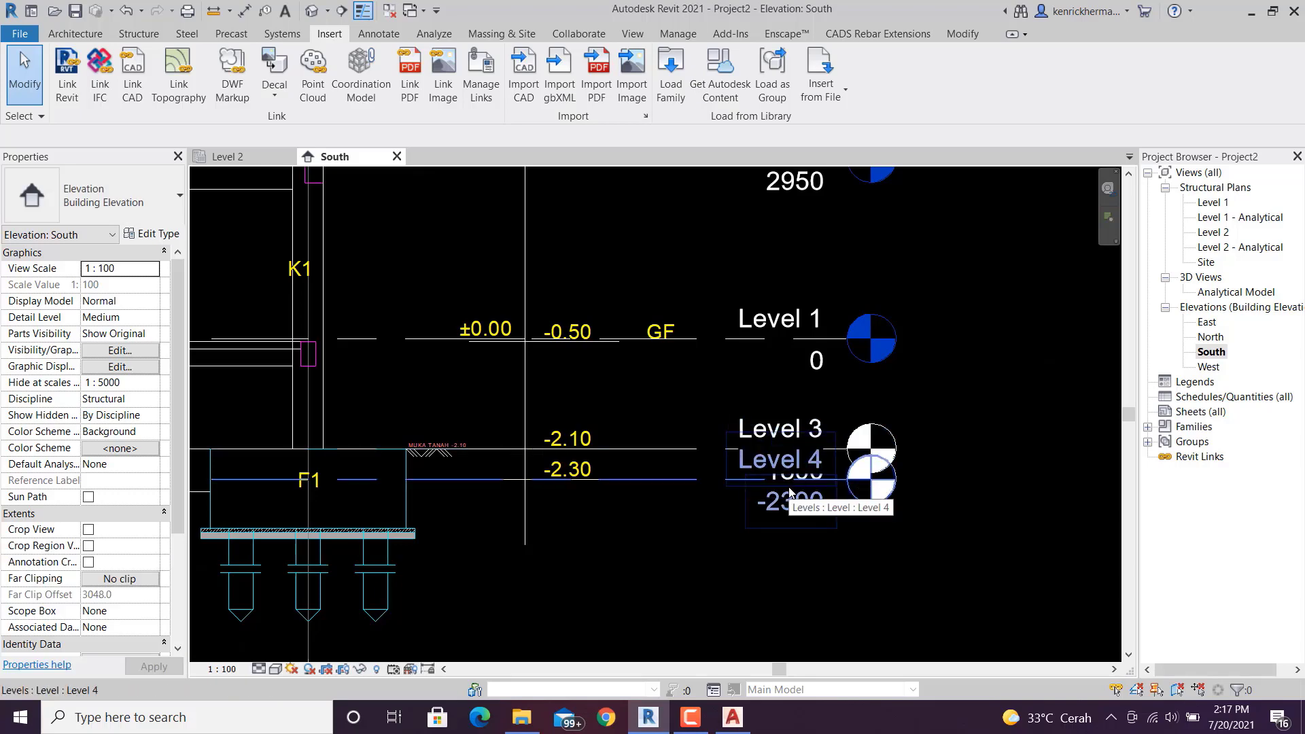
- Add an elbow to the Level 4 line and square it off so its head sits clear below Level 3's label
double_click(789, 490)
key(Escape)
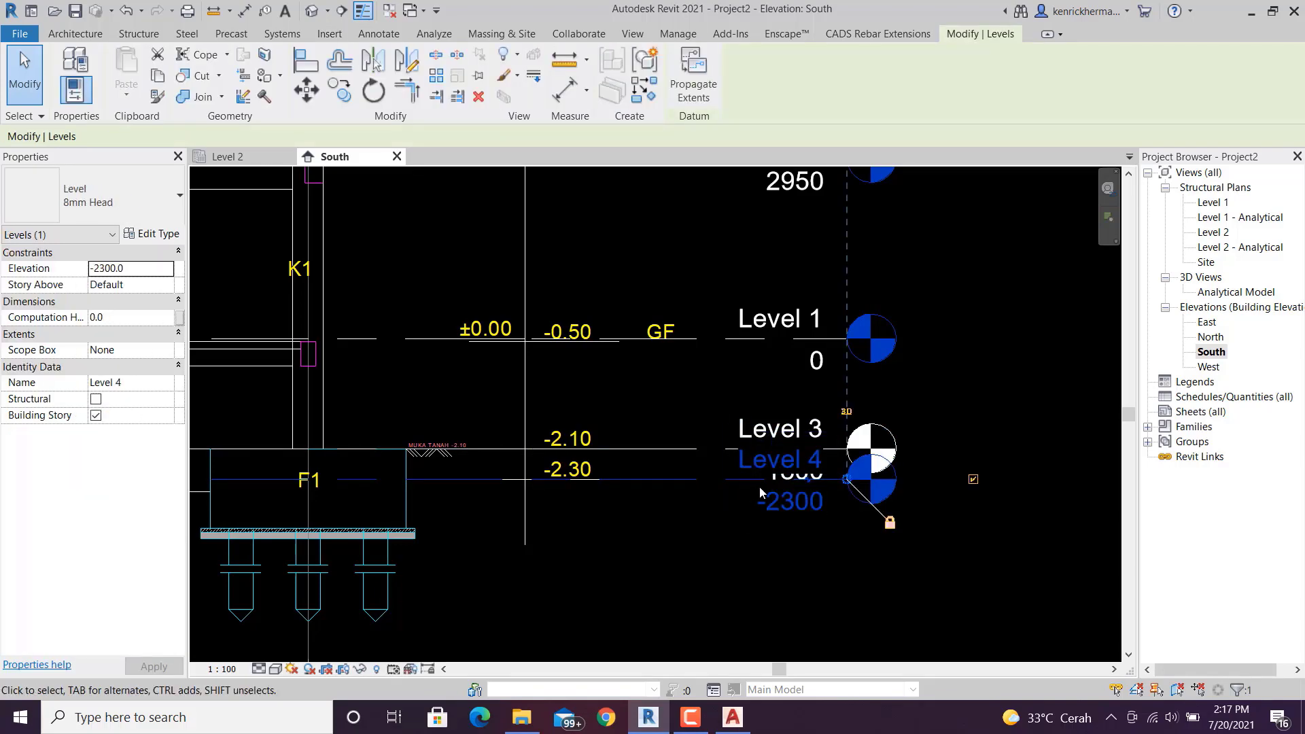
click(810, 484)
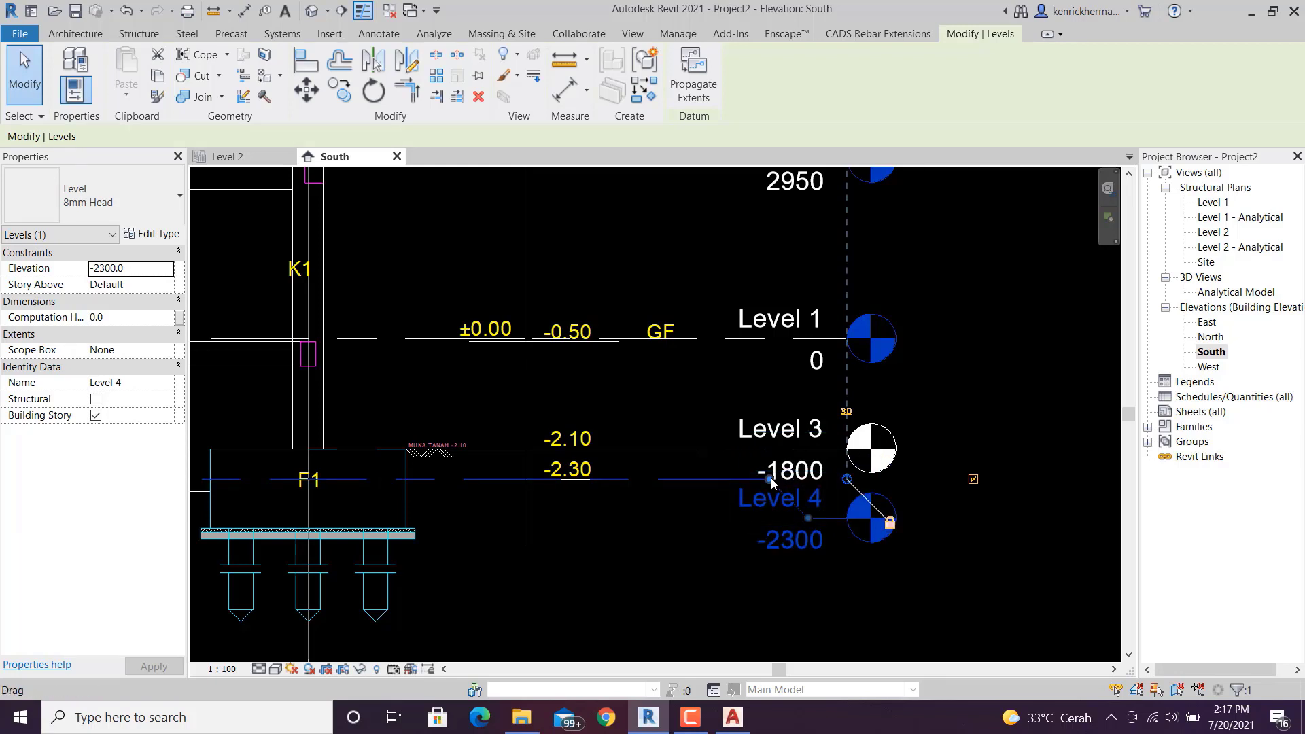
drag(771, 483, 712, 480)
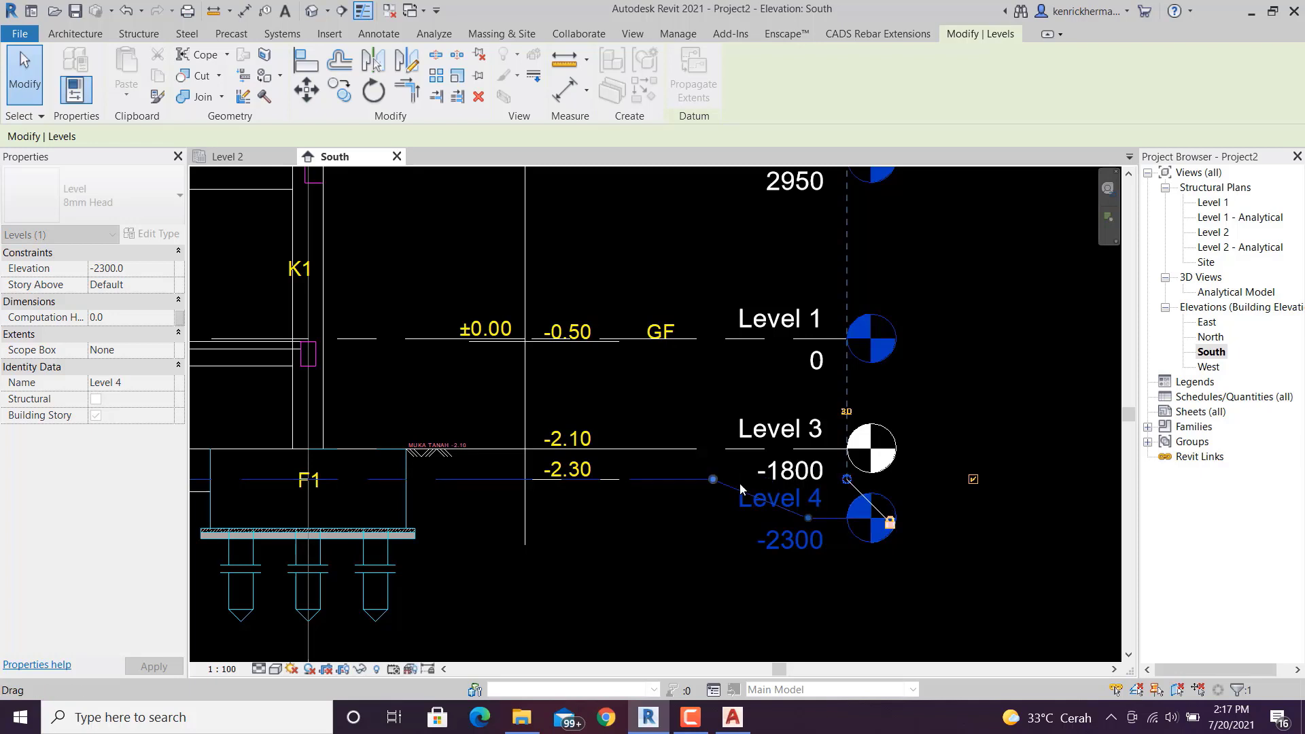
drag(809, 519, 713, 518)
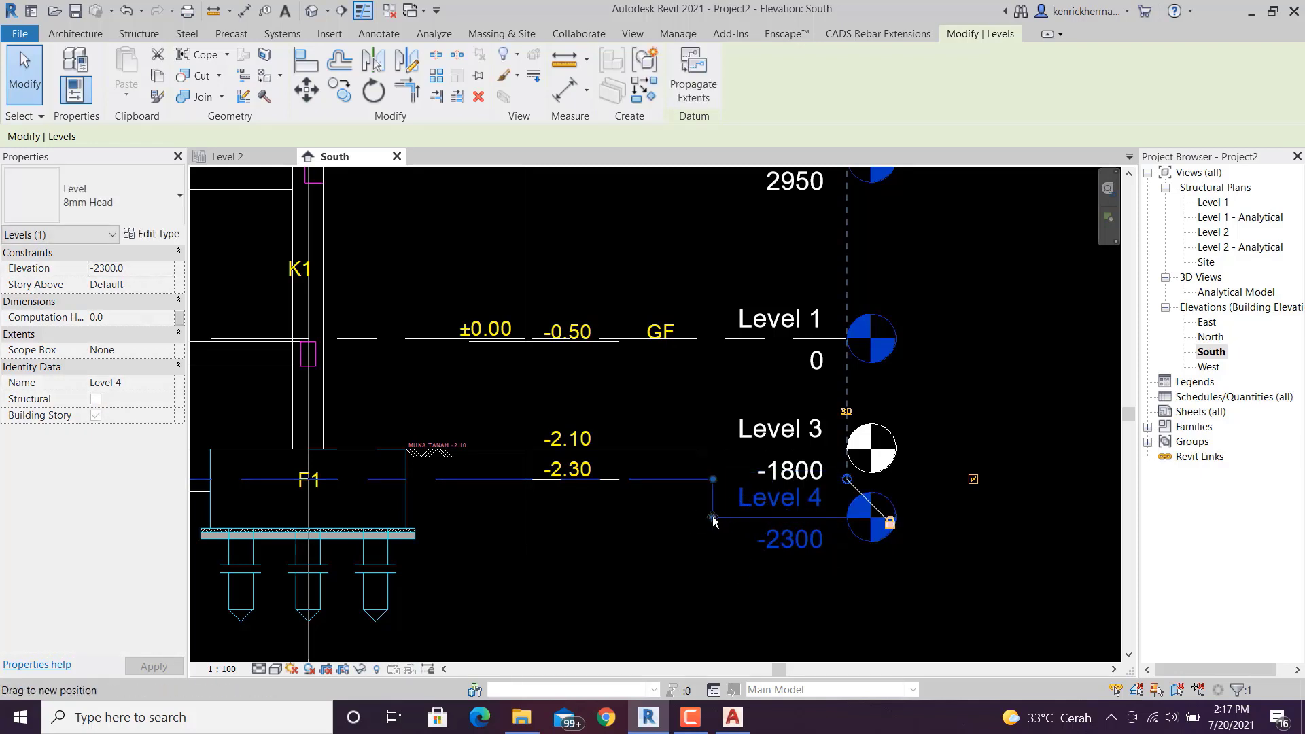
click(915, 584)
scroll(915, 583, down, 3)
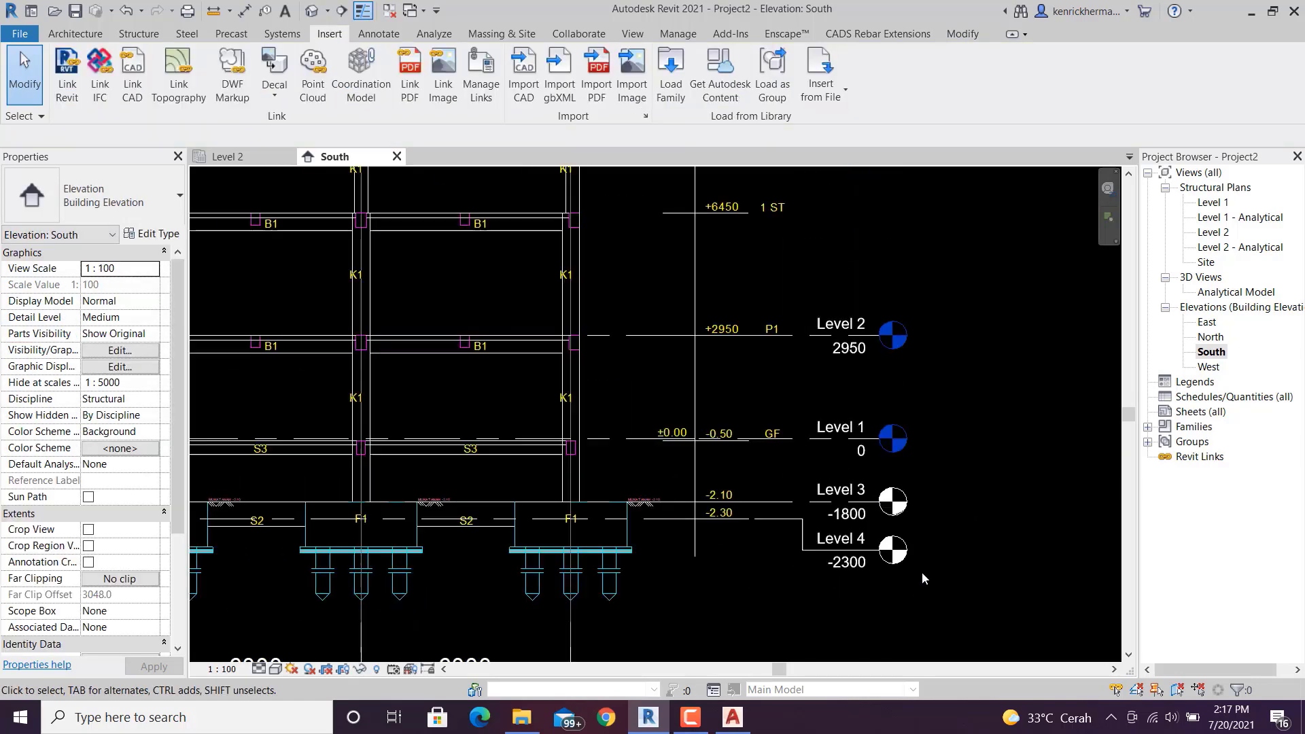
- Rename Level 4 as Lantai -2.3 and shift the upper bend of its elbow clear of the longer name
middle_drag(955, 604, 915, 566)
scroll(912, 564, up, 1)
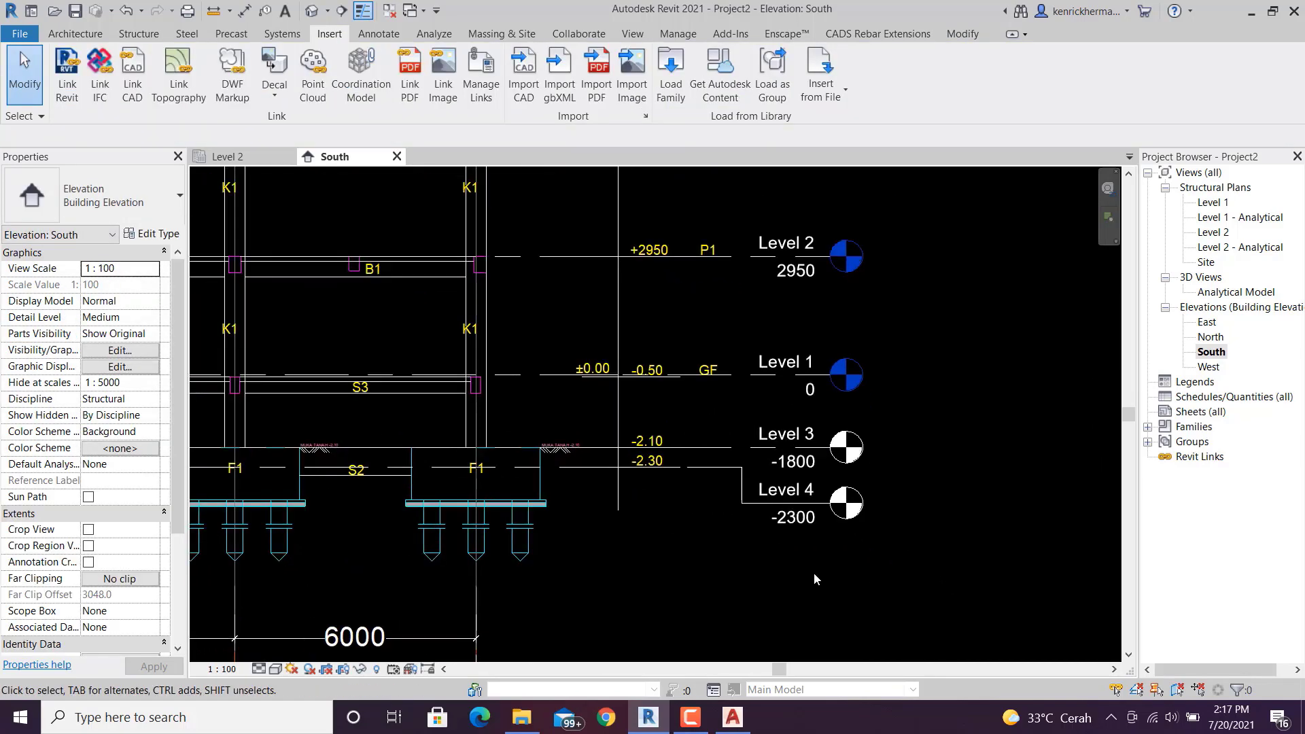
middle_drag(757, 588, 783, 598)
scroll(741, 558, up, 1)
middle_drag(751, 547, 726, 578)
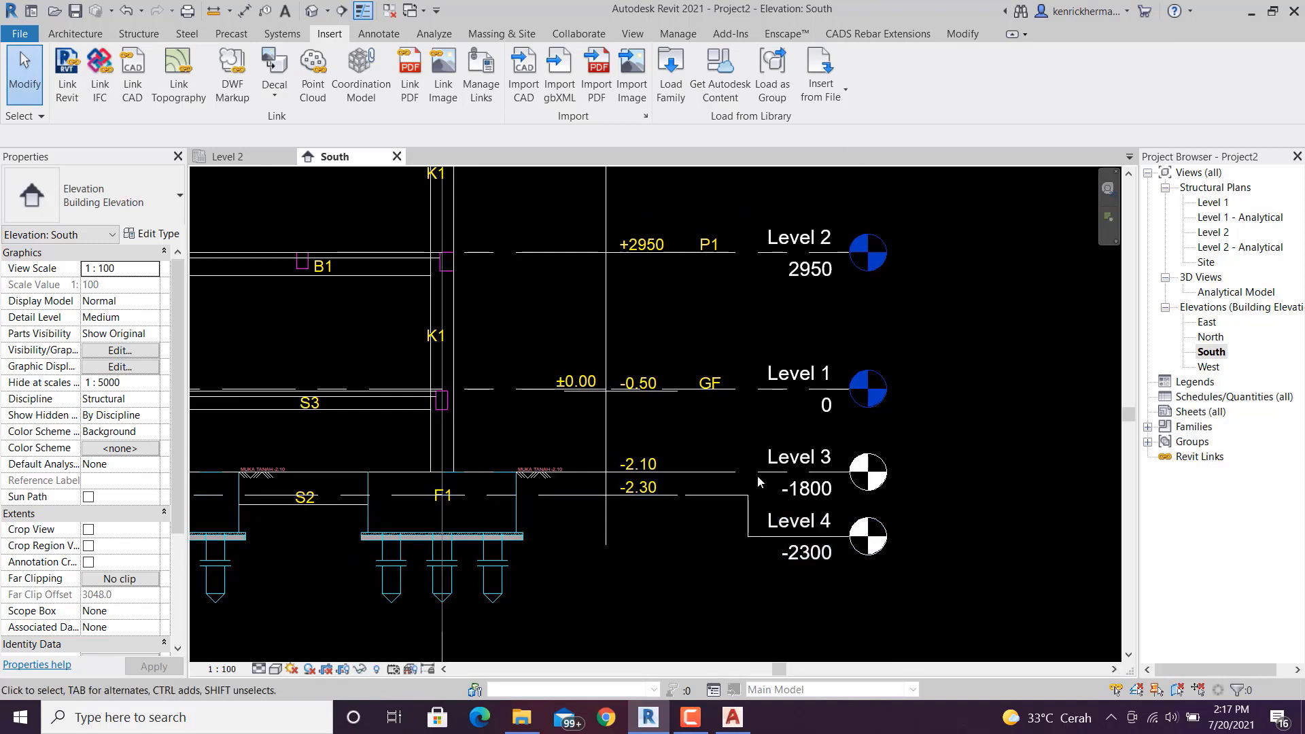
mouse_move(737, 445)
middle_down()
mouse_move(701, 460)
mouse_move(717, 452)
middle_up()
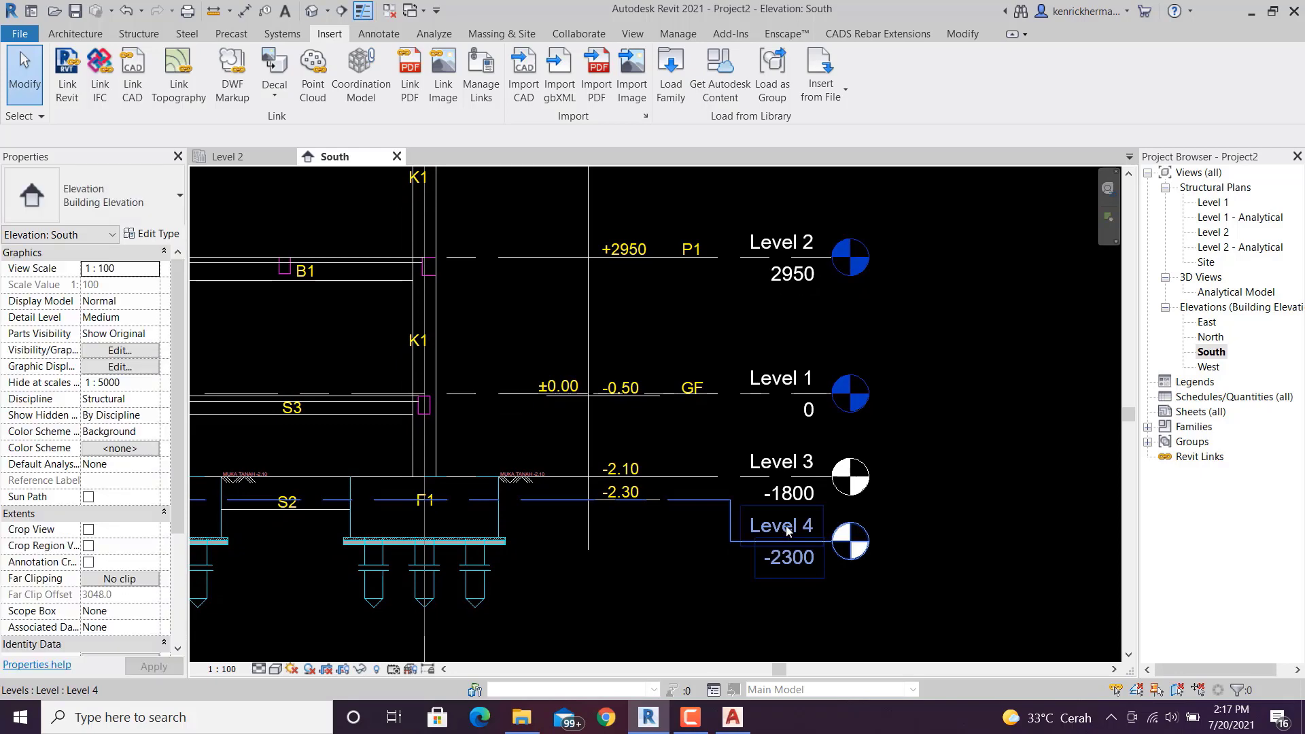
double_click(787, 529)
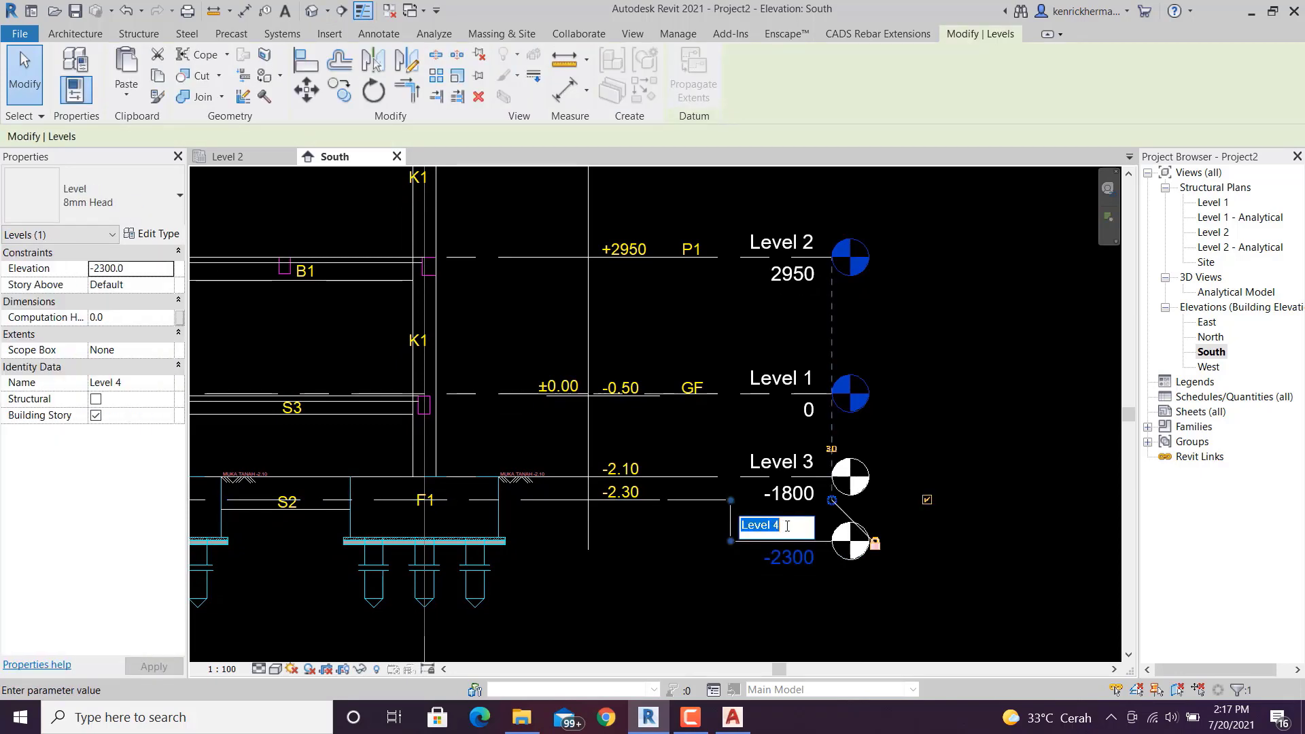
text(Lantai -2.3)
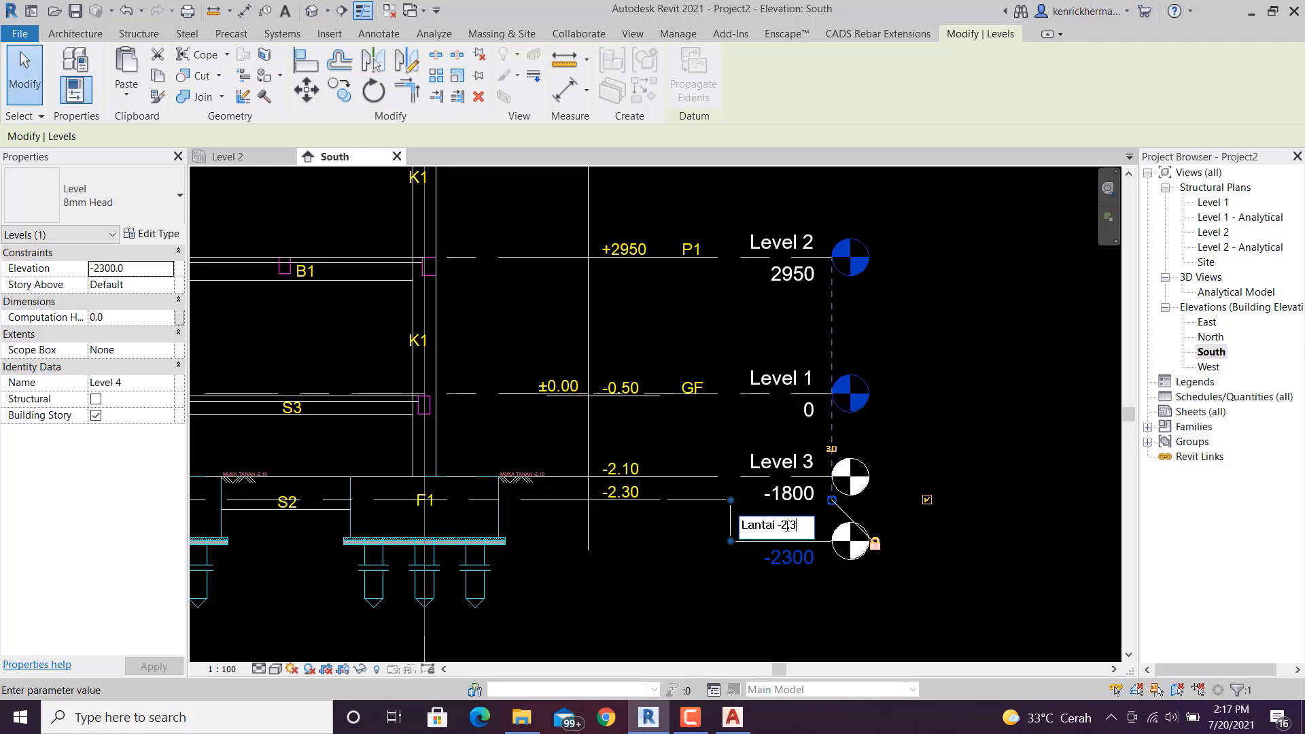
key(Return)
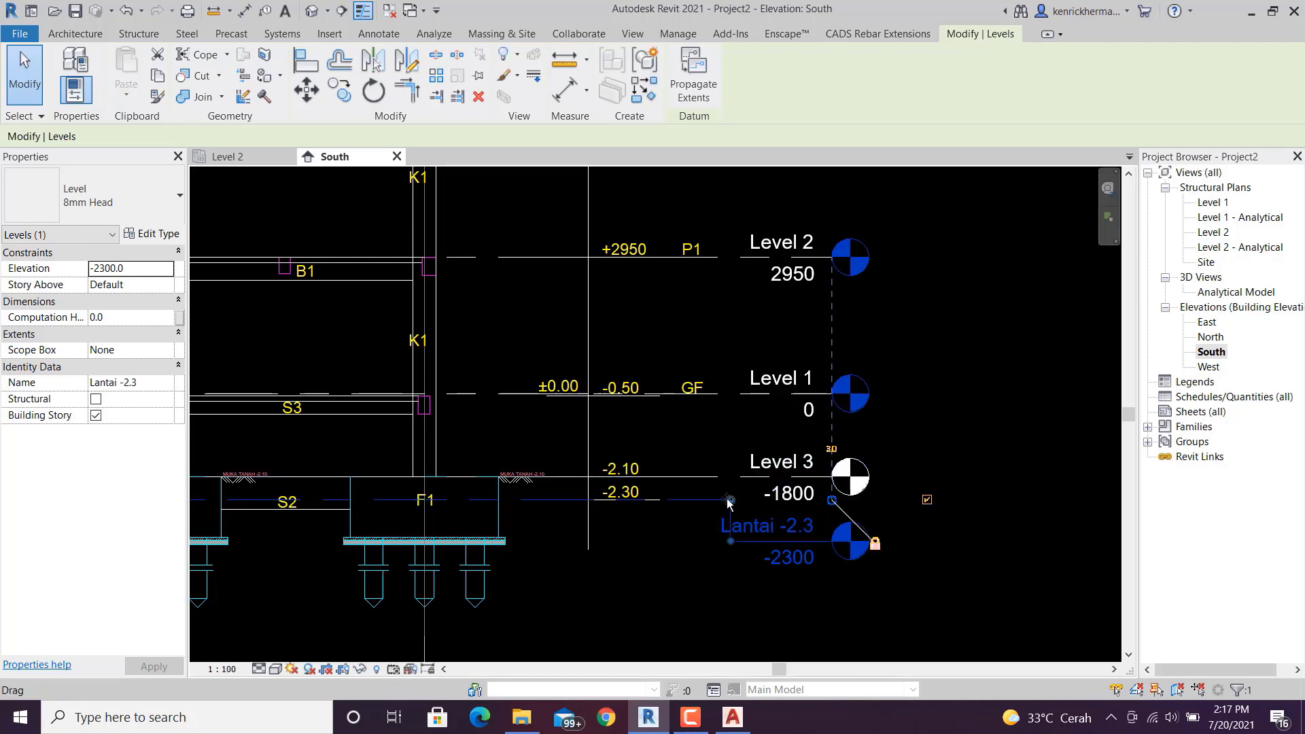
drag(729, 502, 715, 500)
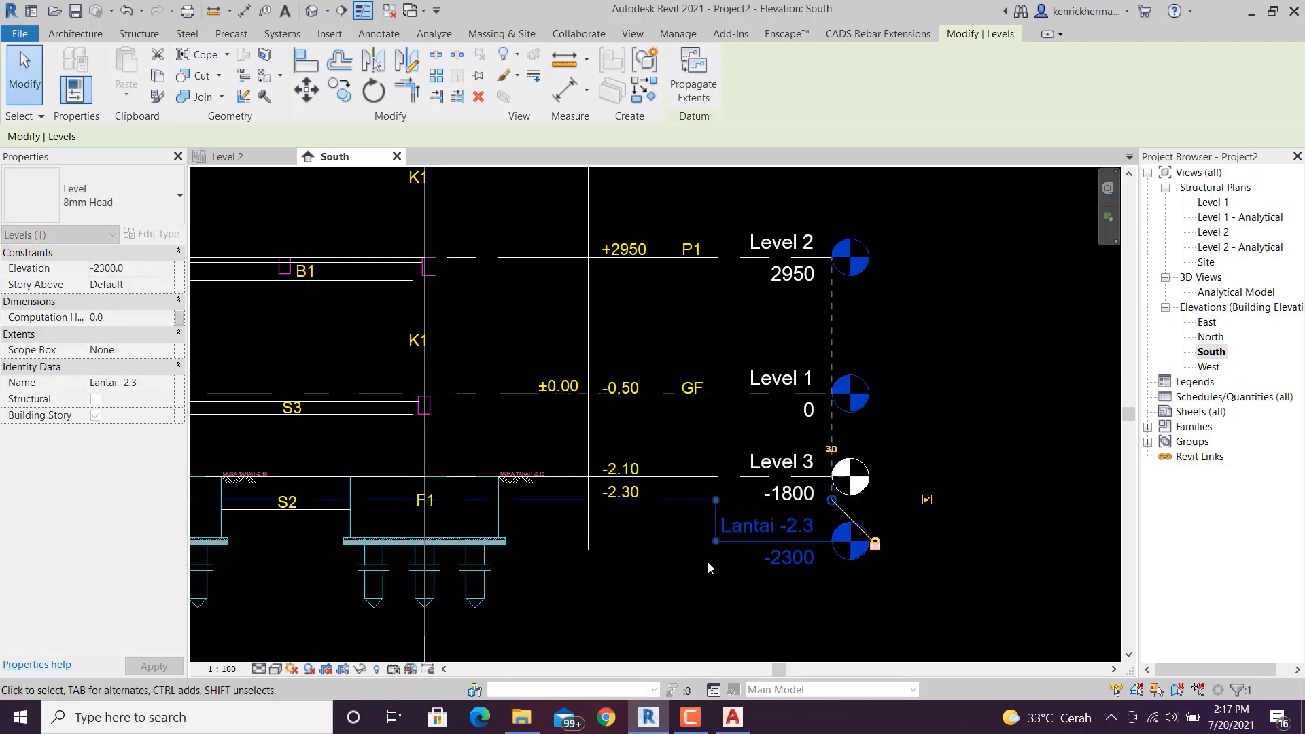
click(708, 562)
- Measure the vertical distance from Level 1 down to Level 3 at the -2.10 mark
scroll(686, 578, up, 3)
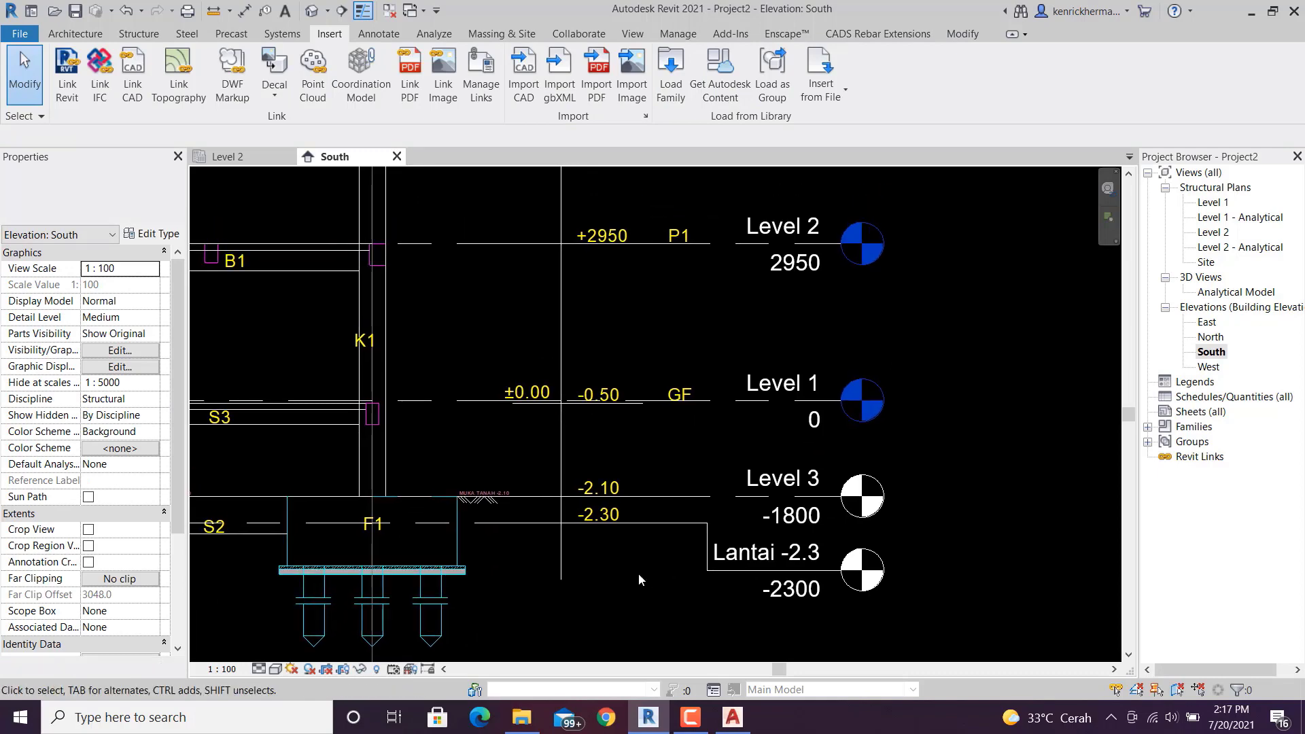
scroll(638, 573, up, 1)
middle_drag(638, 565, 610, 568)
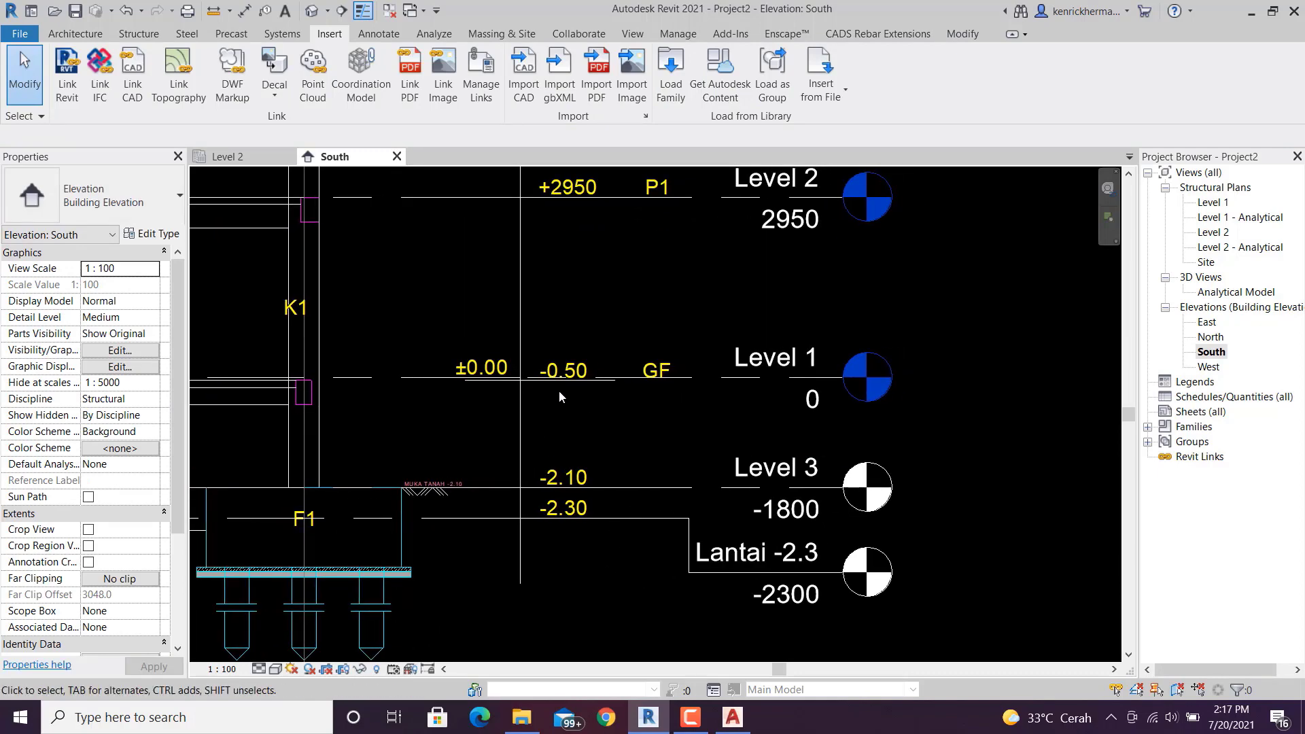
click(636, 375)
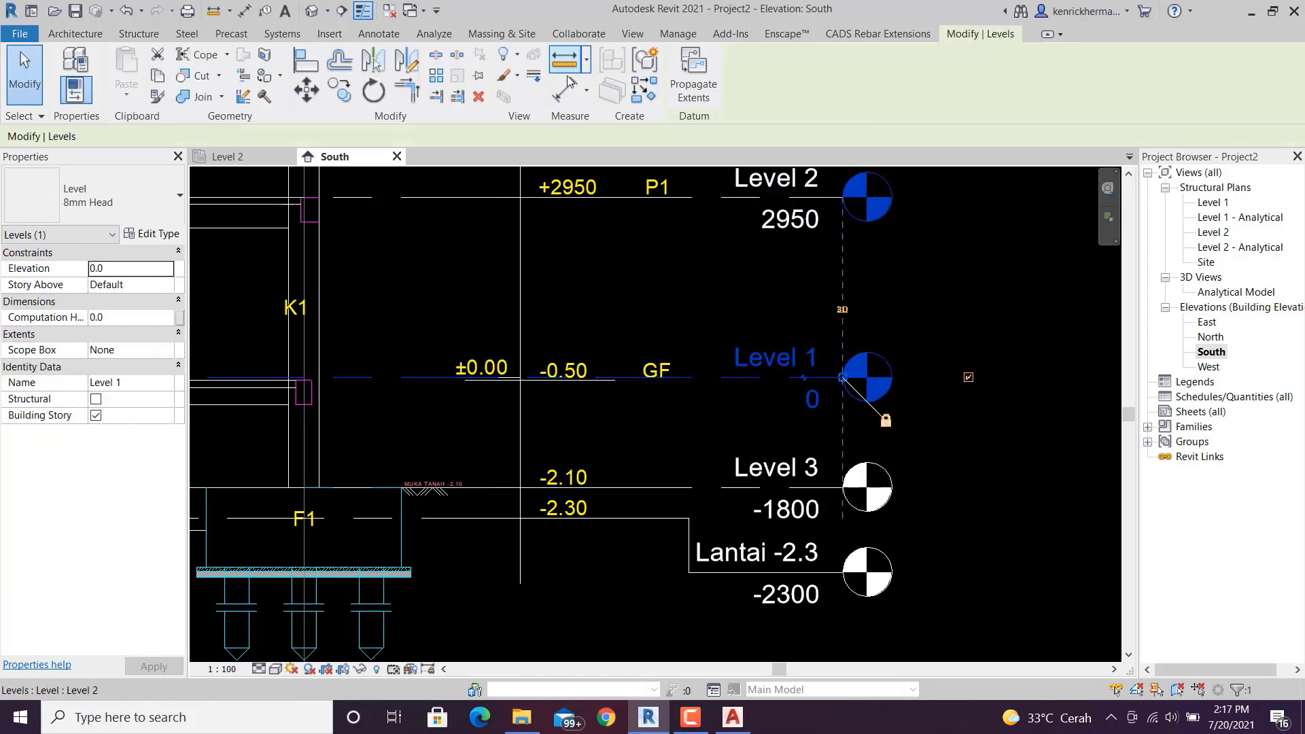
click(568, 76)
scroll(531, 381, up, 2)
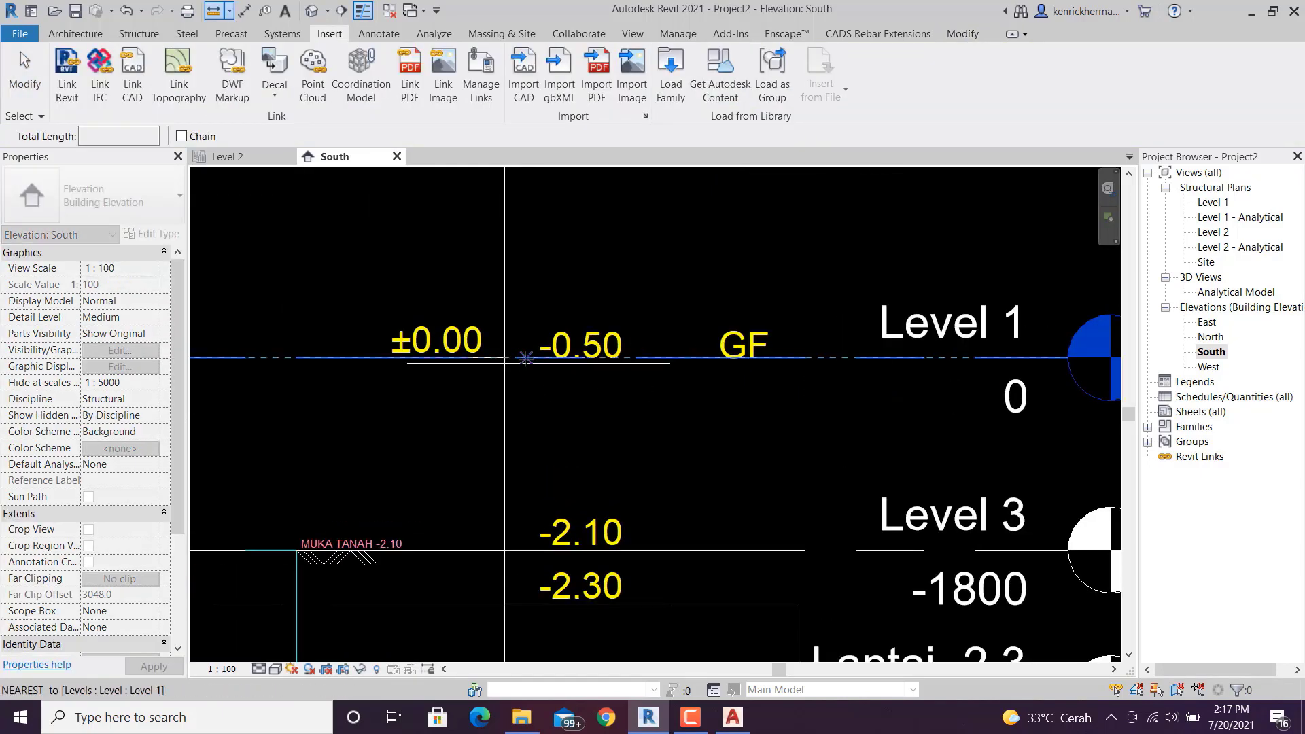
click(525, 358)
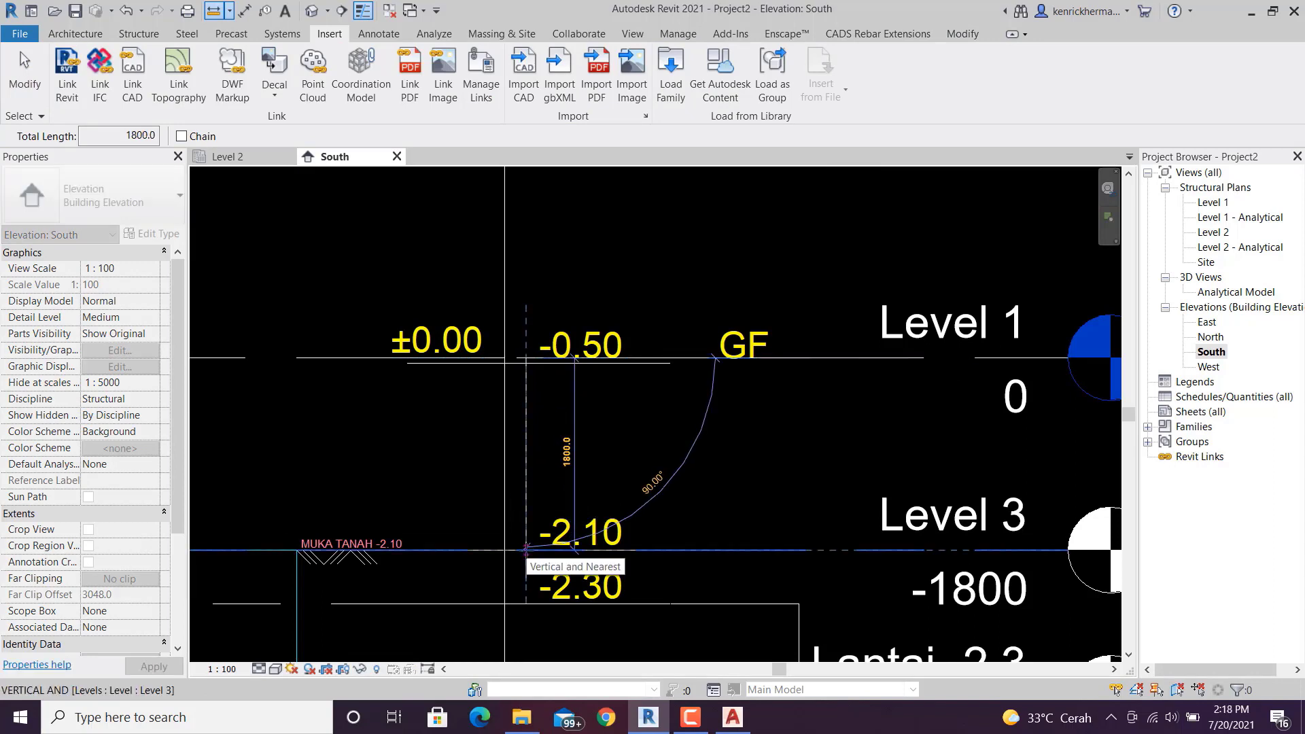
click(525, 548)
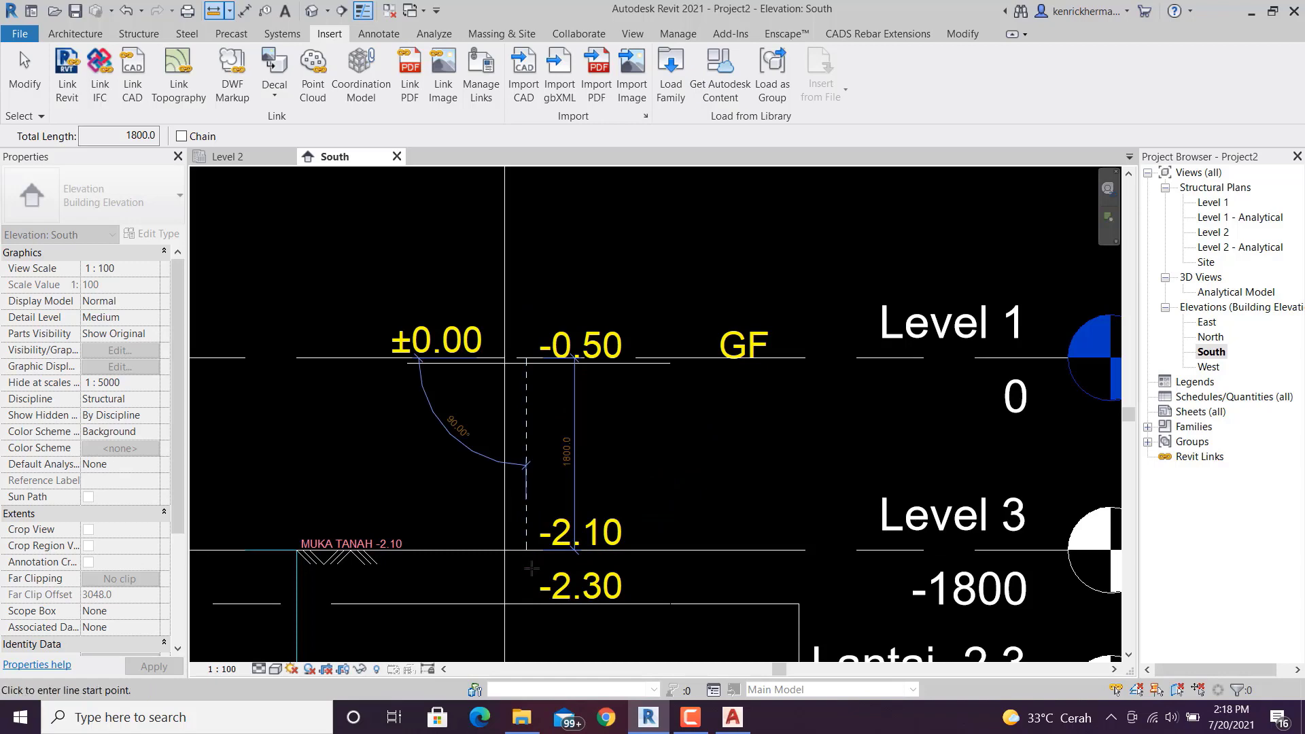
scroll(652, 418, down, 3)
key(Escape)
- Rename Level 3 as Lantai -1.8 and square off the elbow of Lantai -2.3 clear of its name
click(782, 461)
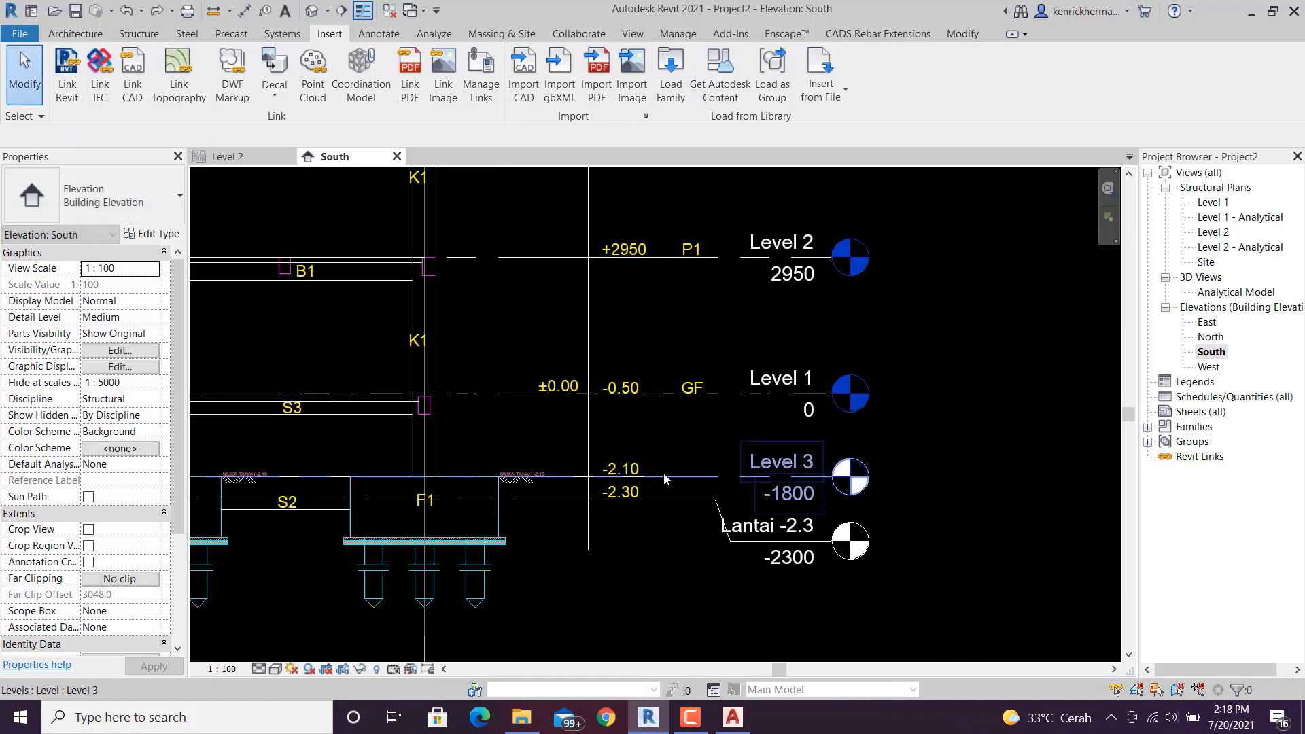
scroll(789, 459, up, 2)
click(794, 459)
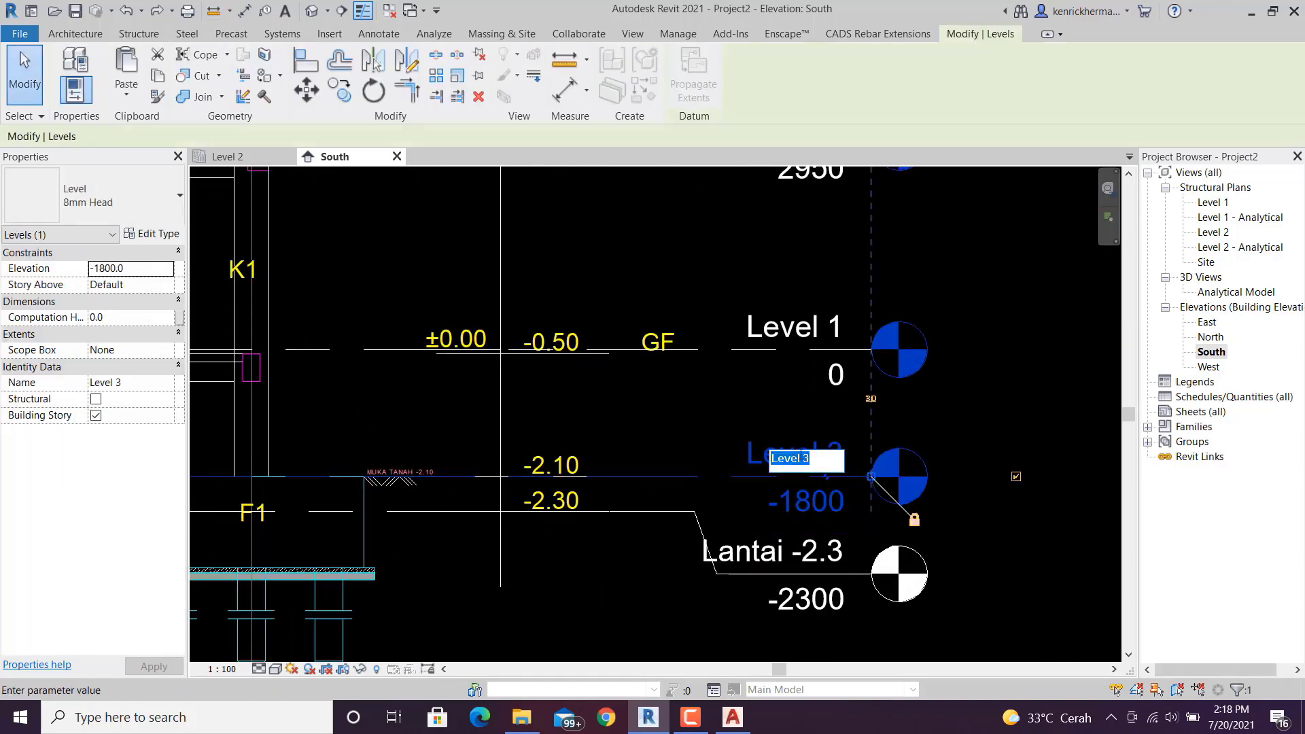
text(Lantai -1.8)
key(Return)
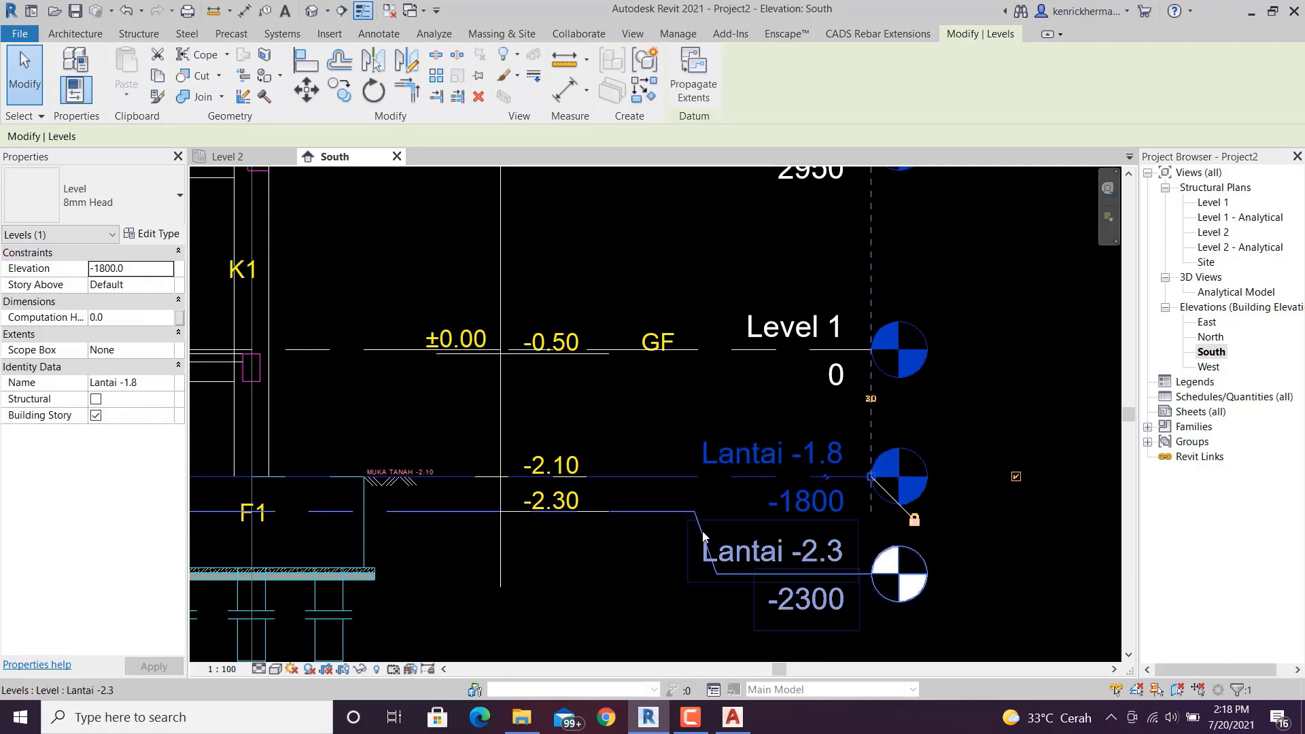
click(701, 531)
drag(695, 517, 673, 582)
- Rename Level 1 as Lantai 1, including its structural plan view
double_click(795, 329)
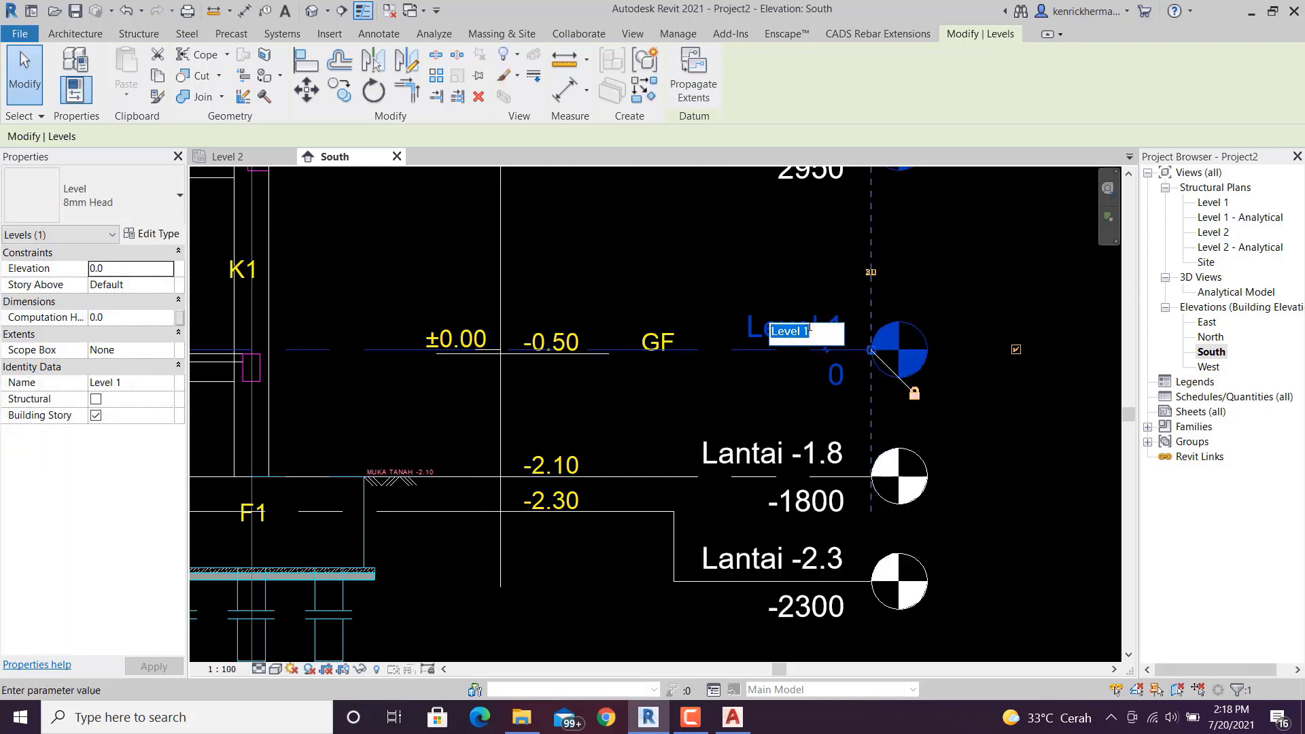
text(Lantai)
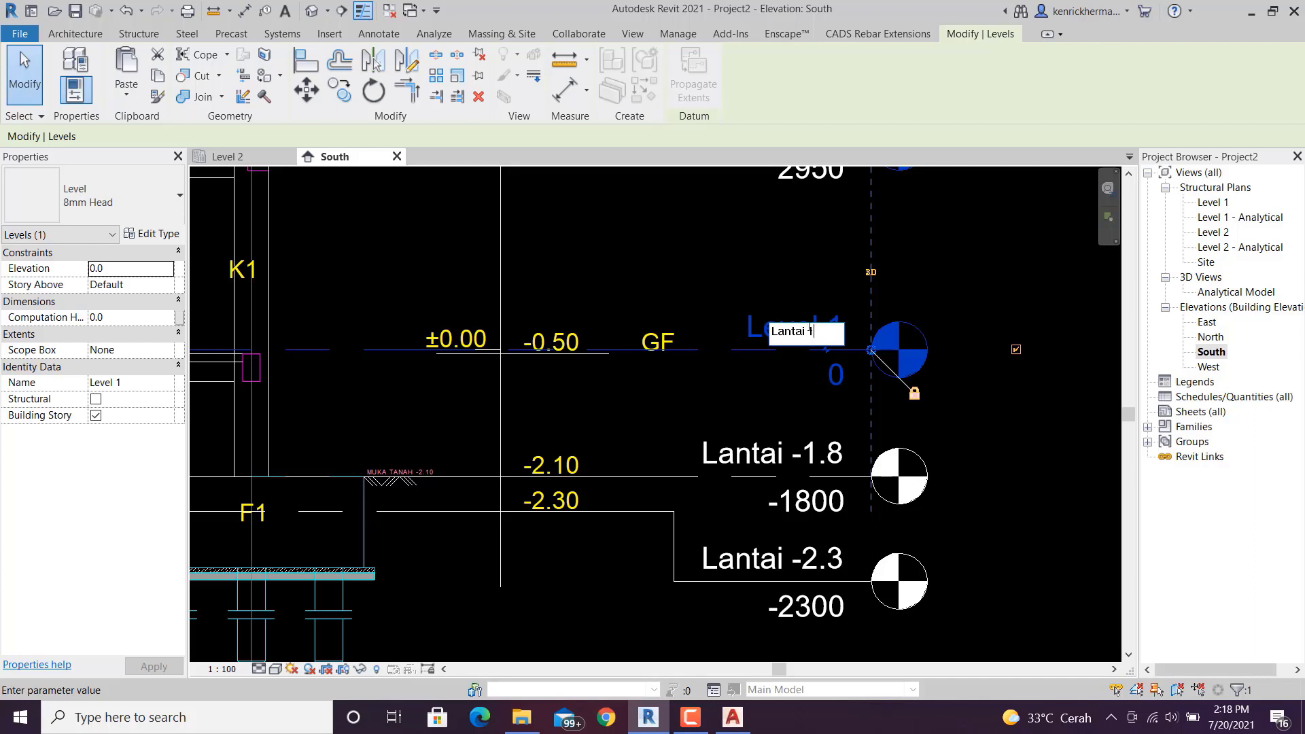
key(Return)
- Rename Level 2 at the P1 mark as Lantai 2, including its structural plan view
middle_drag(768, 246, 676, 443)
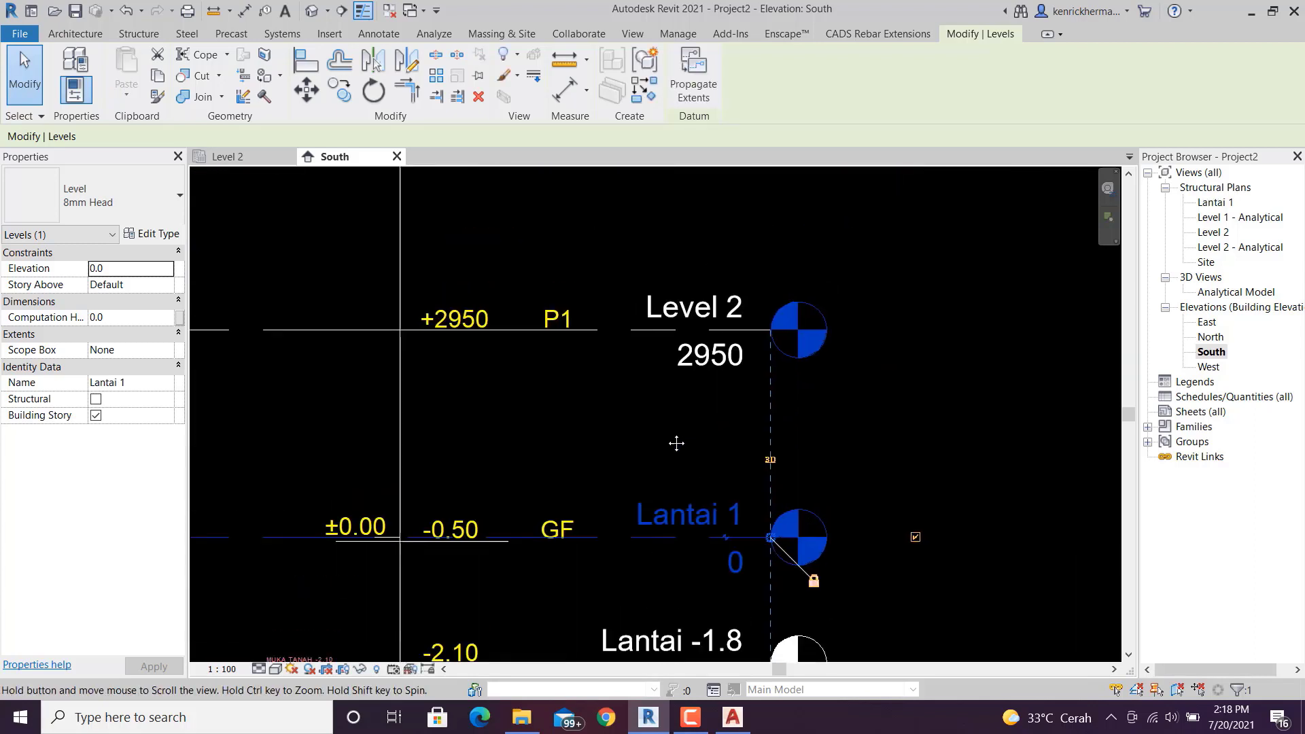
click(725, 302)
click(725, 300)
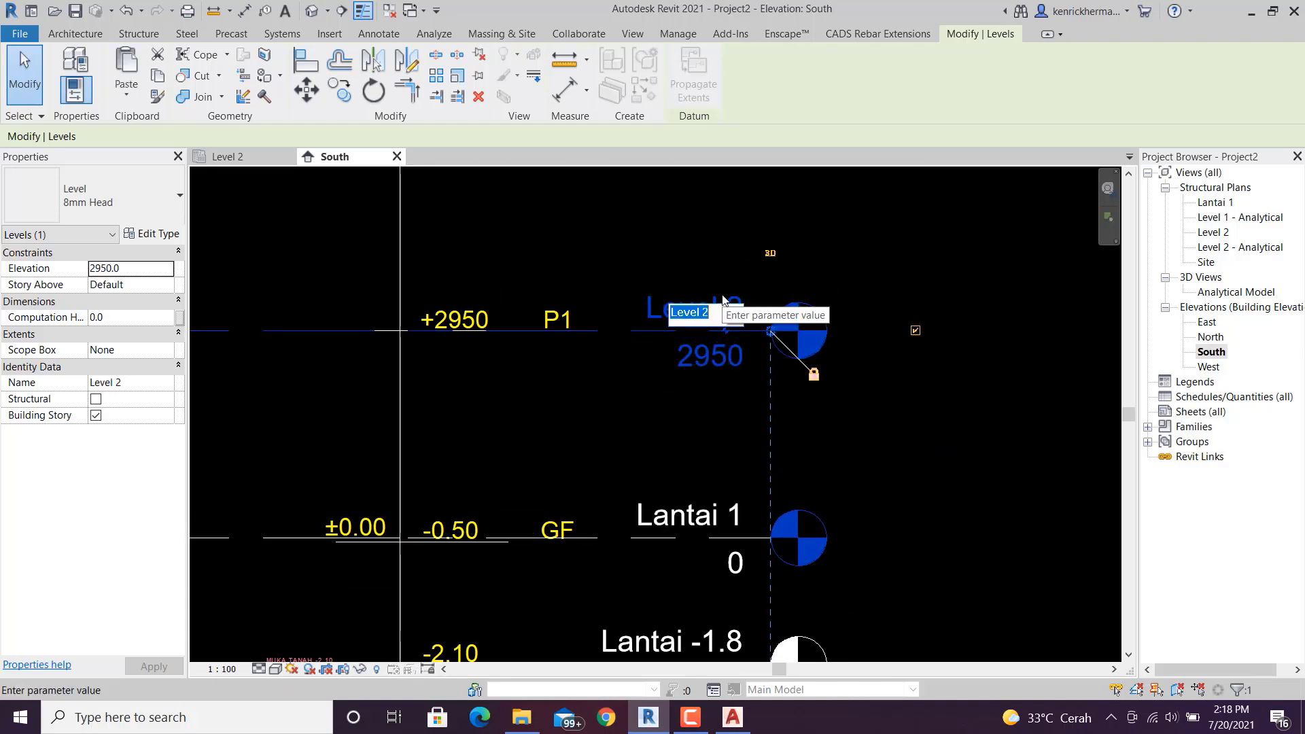
text(Lantai)
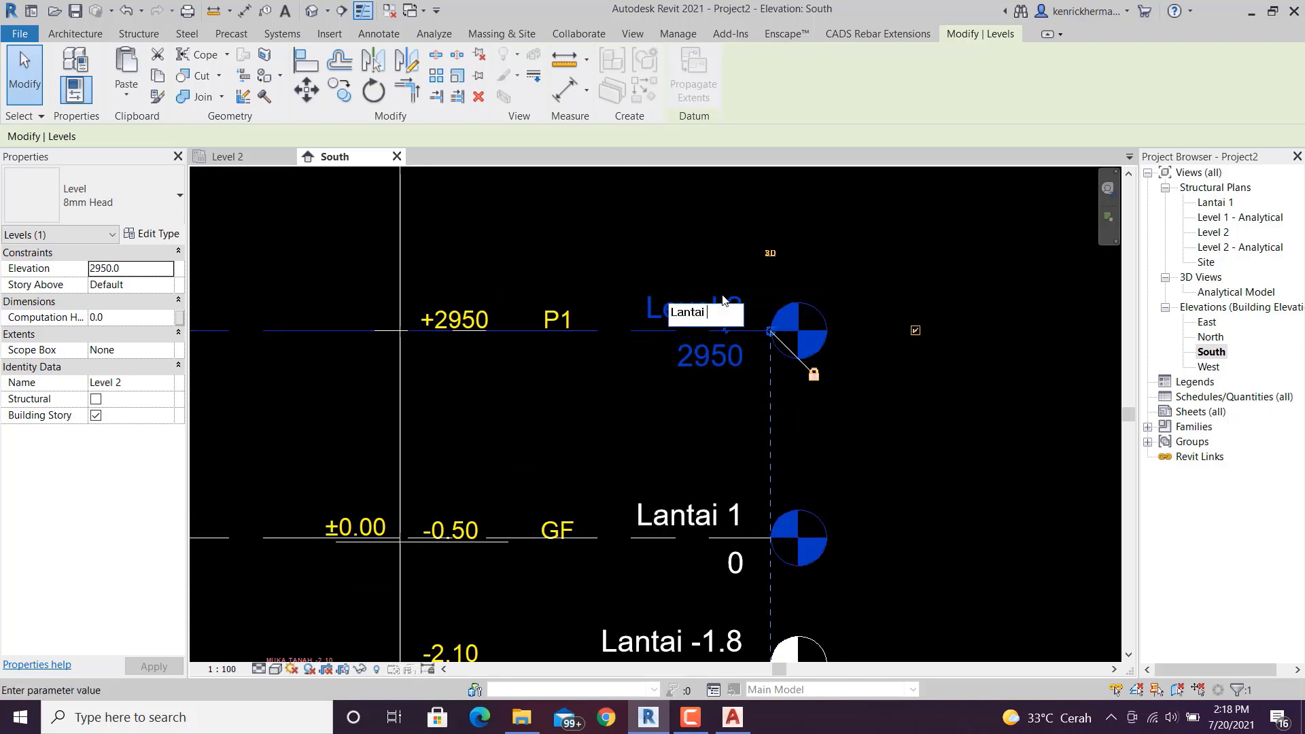
key(Return)
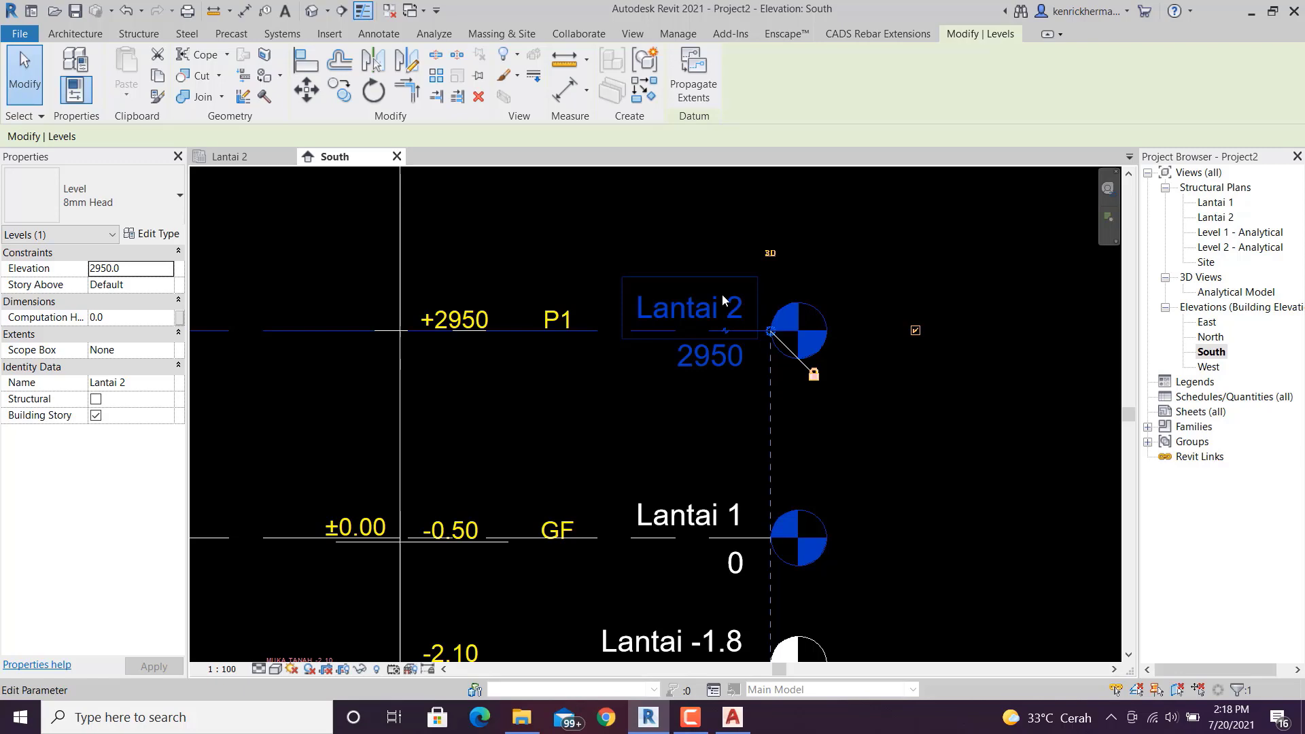
click(696, 423)
scroll(695, 420, down, 1)
middle_drag(700, 408, 698, 338)
scroll(697, 338, down, 1)
scroll(664, 558, down, 1)
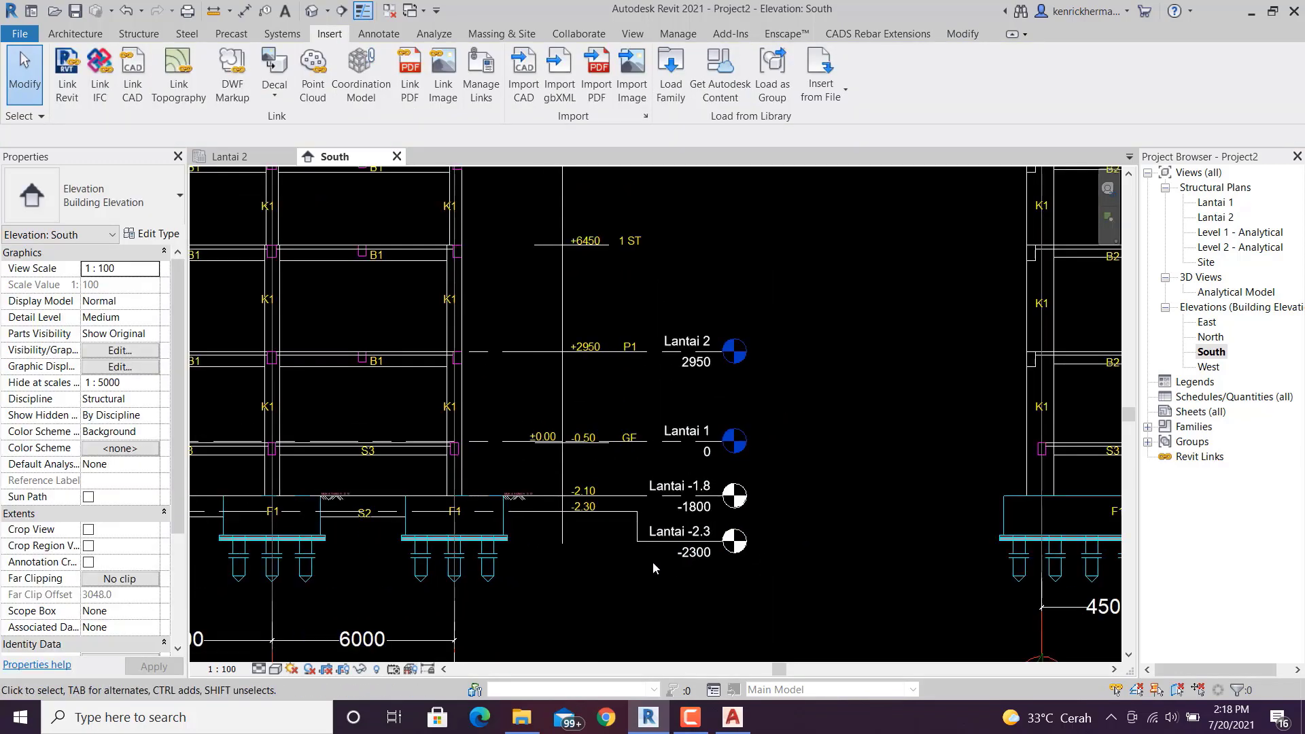
middle_drag(657, 578, 752, 529)
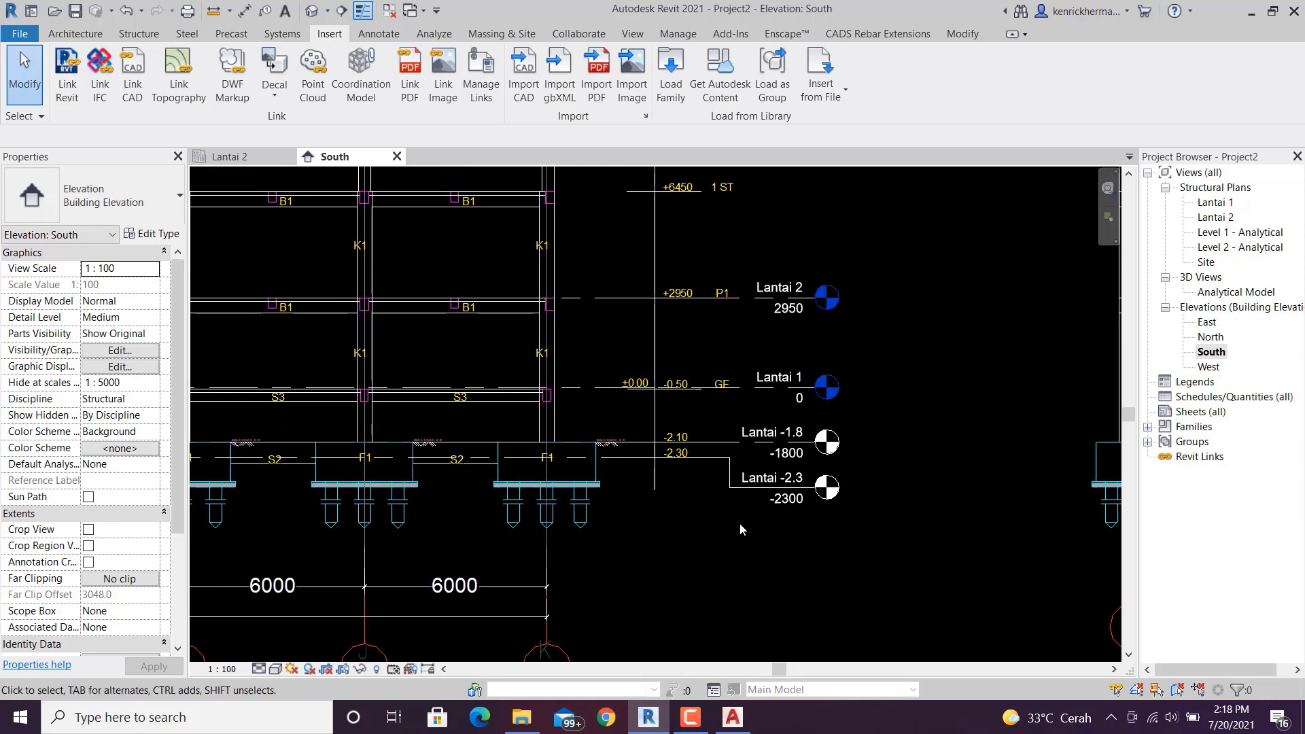
scroll(741, 527, down, 1)
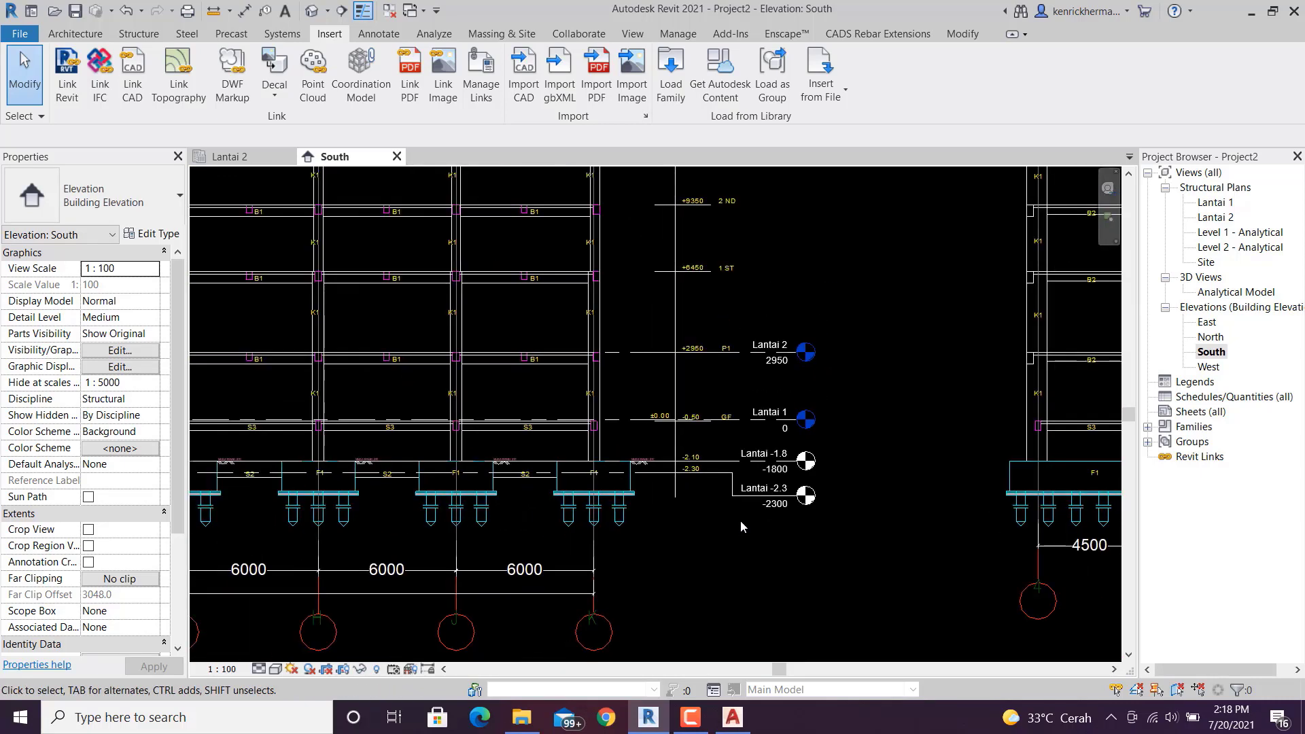
middle_drag(741, 521, 734, 536)
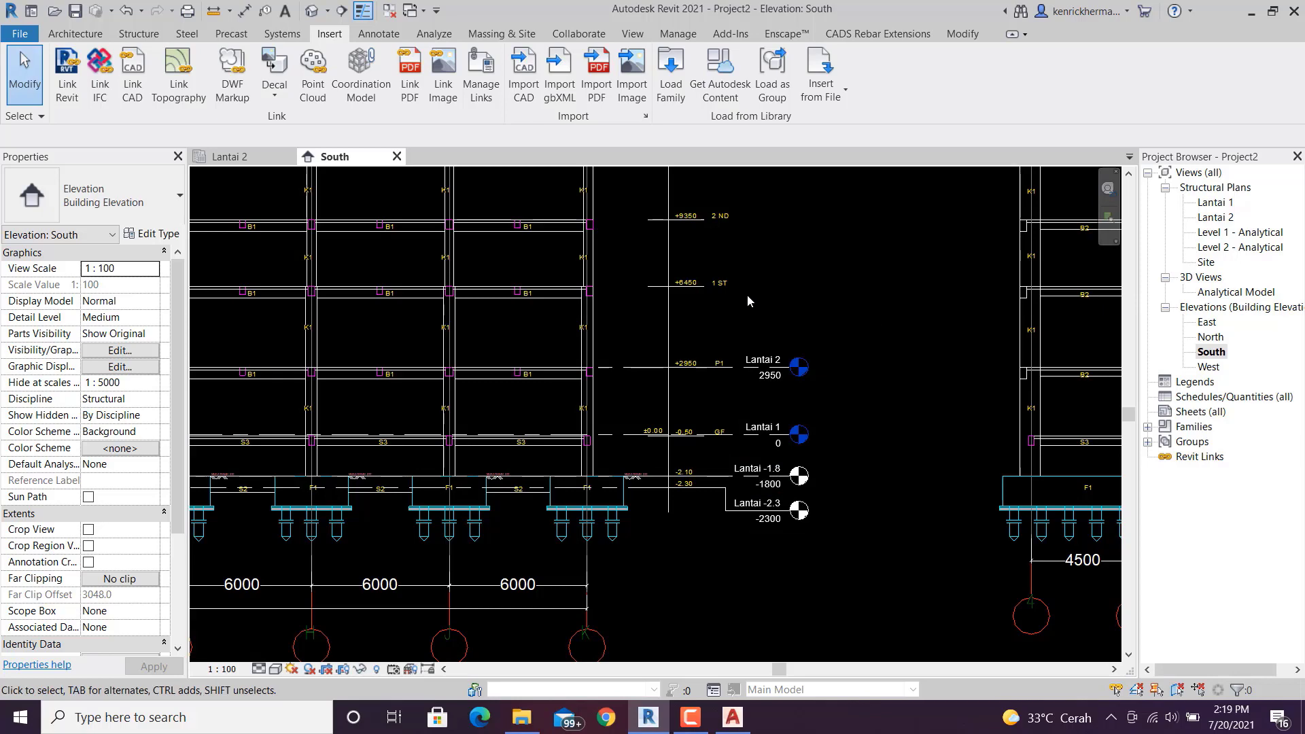
- Create structural plan views for the levels Lantai -1.8 and Lantai -2.3
click(638, 37)
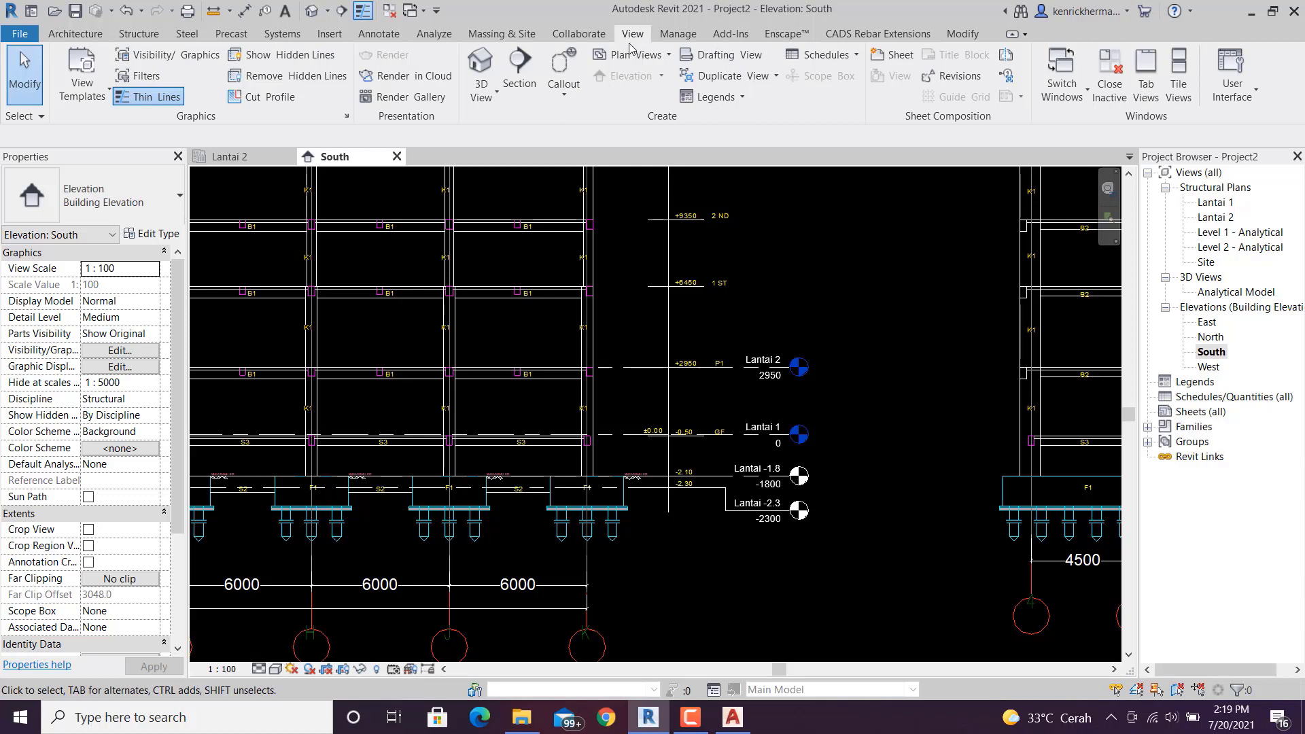
click(668, 56)
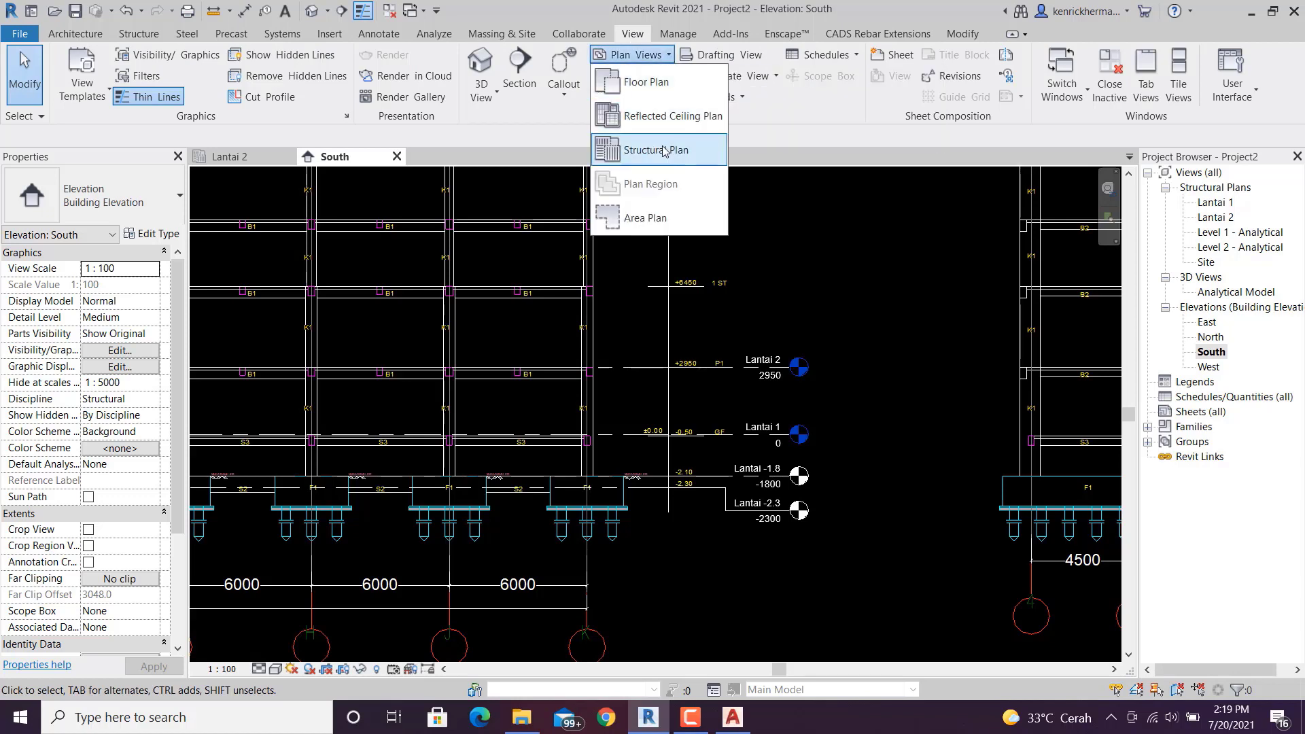
click(664, 151)
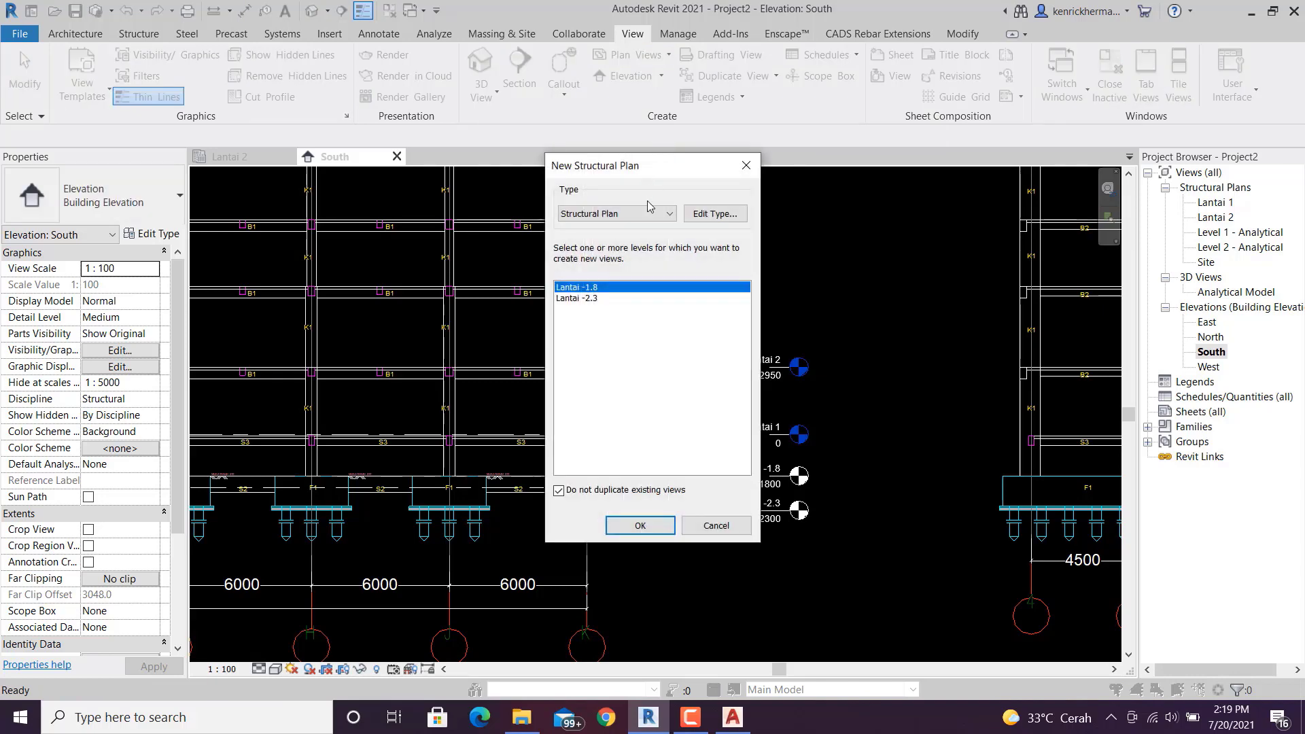
drag(656, 161, 928, 160)
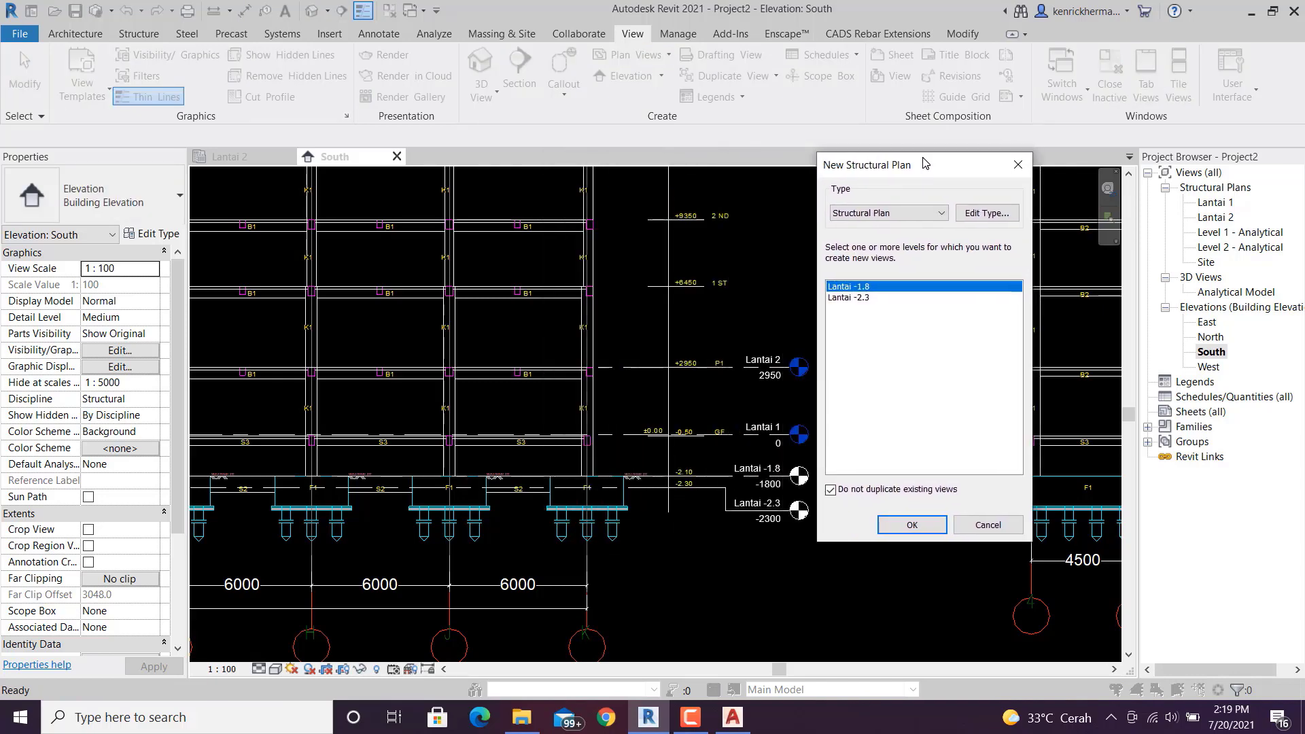
shift+click(879, 299)
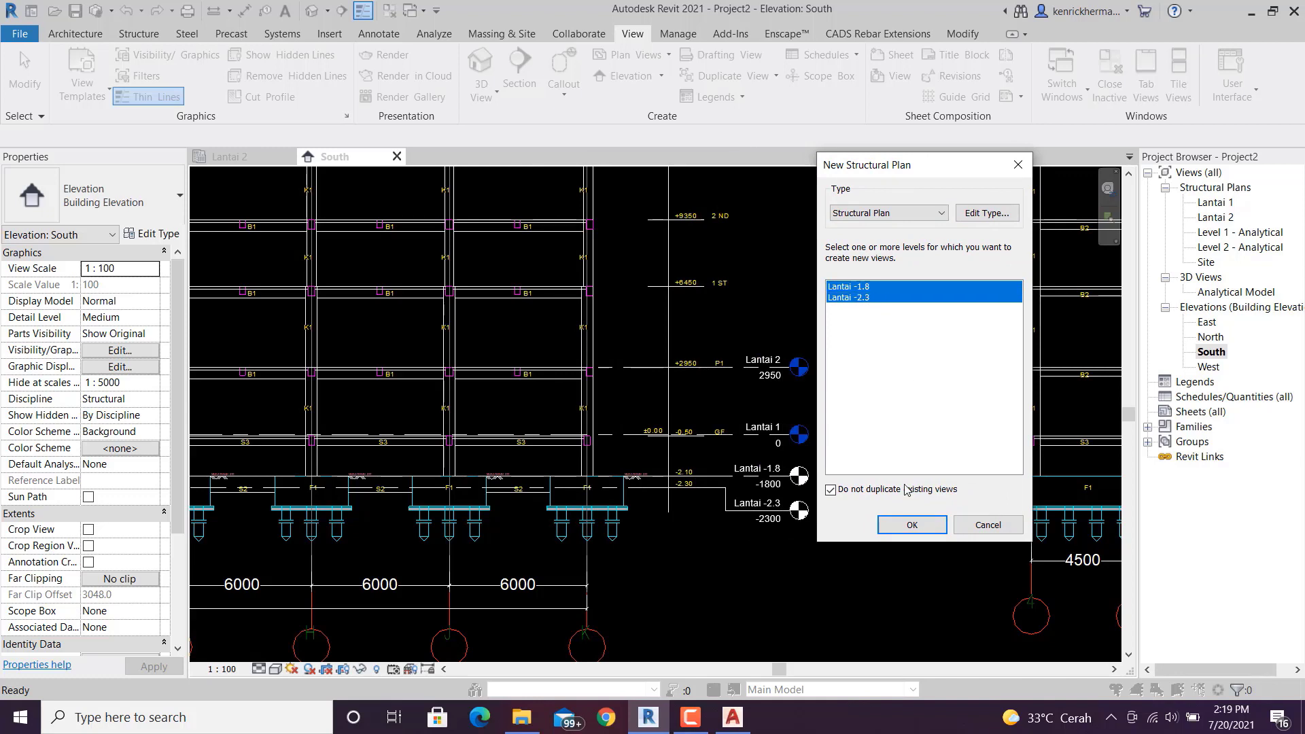
click(912, 524)
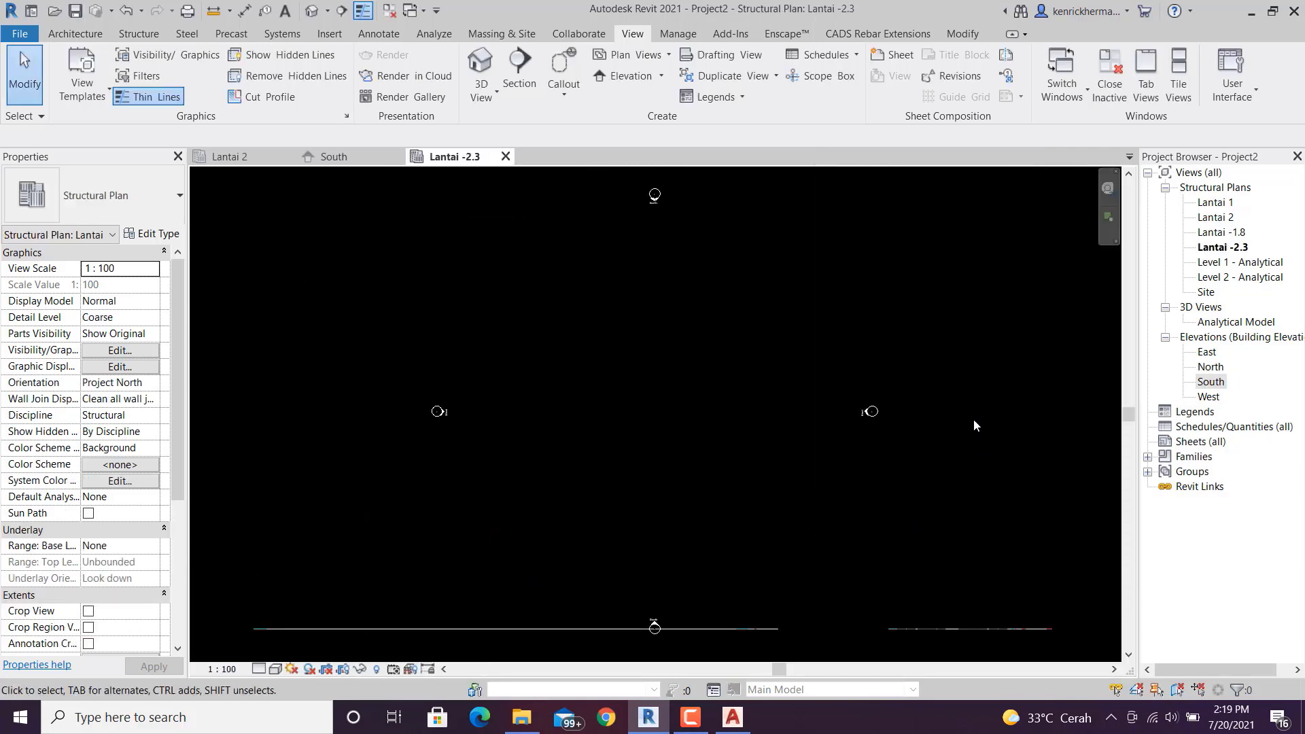
middle_drag(974, 419, 941, 449)
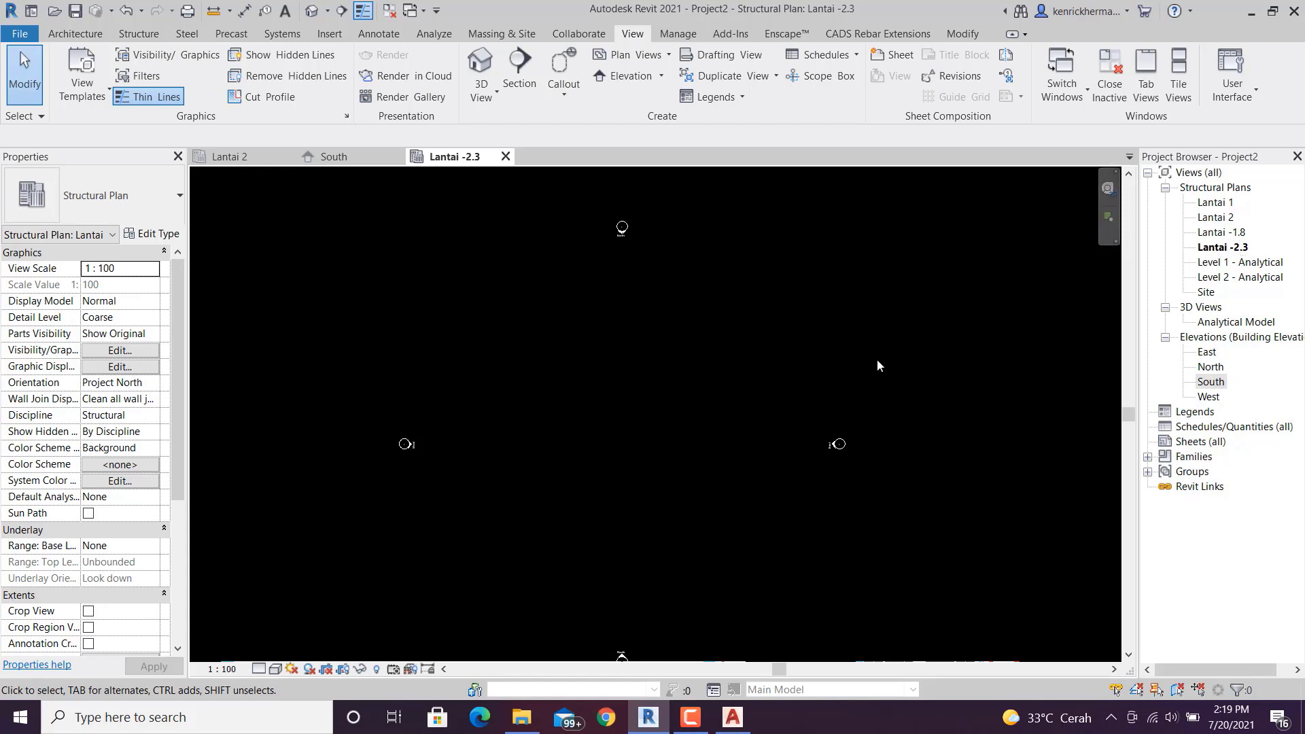
middle_drag(877, 365, 887, 357)
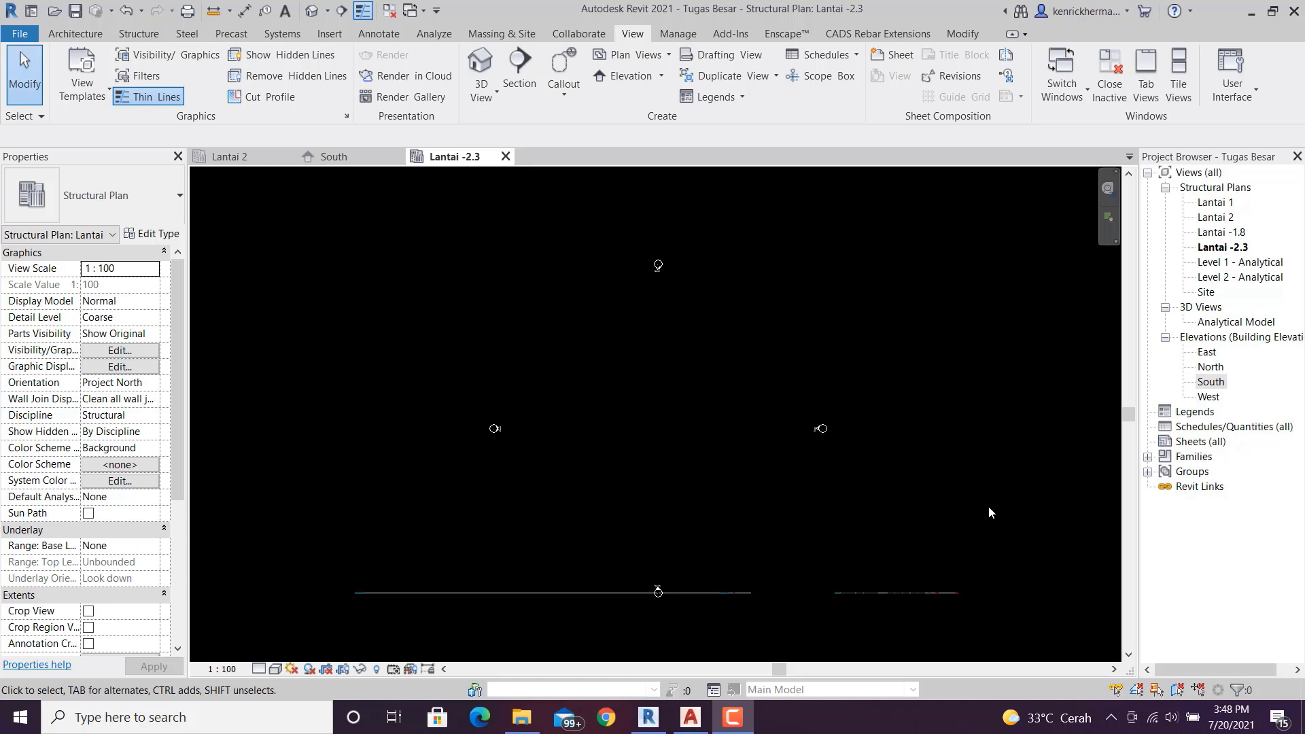
- Open the Lantai -1.8 structural plan and close all other open views
double_click(1224, 233)
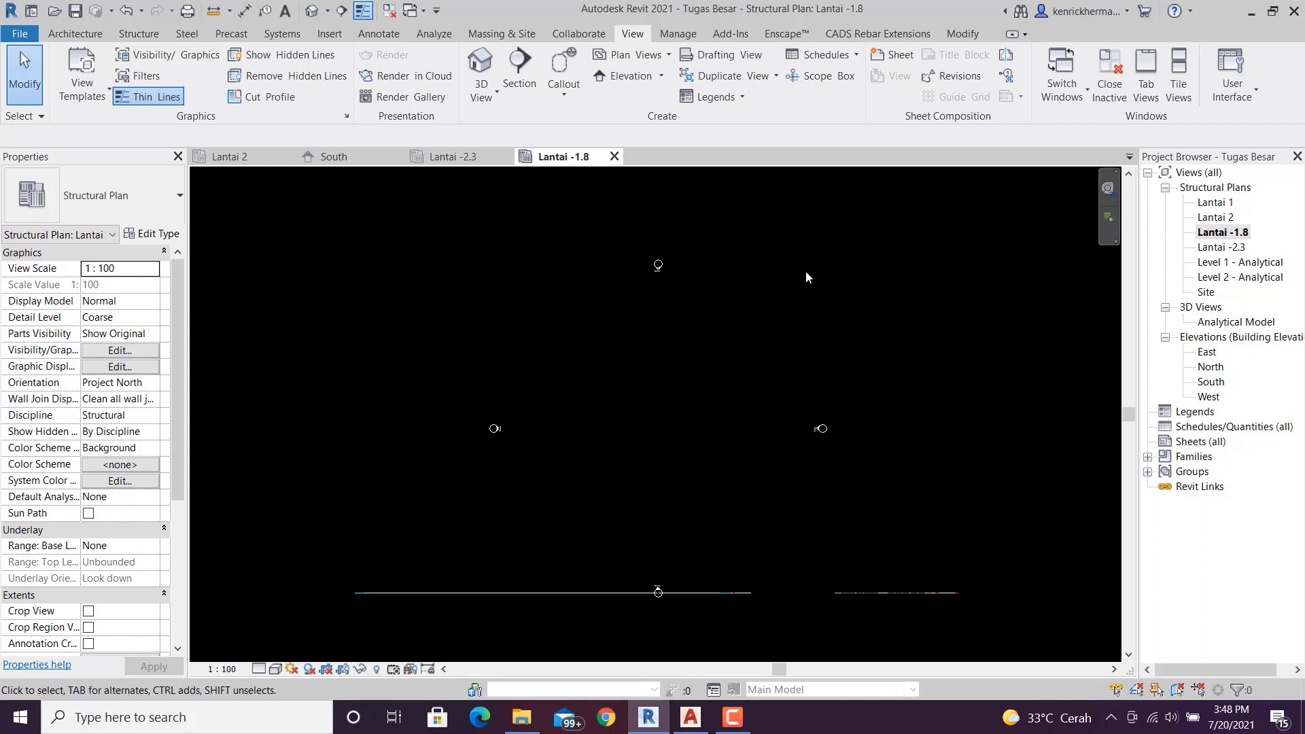
click(391, 12)
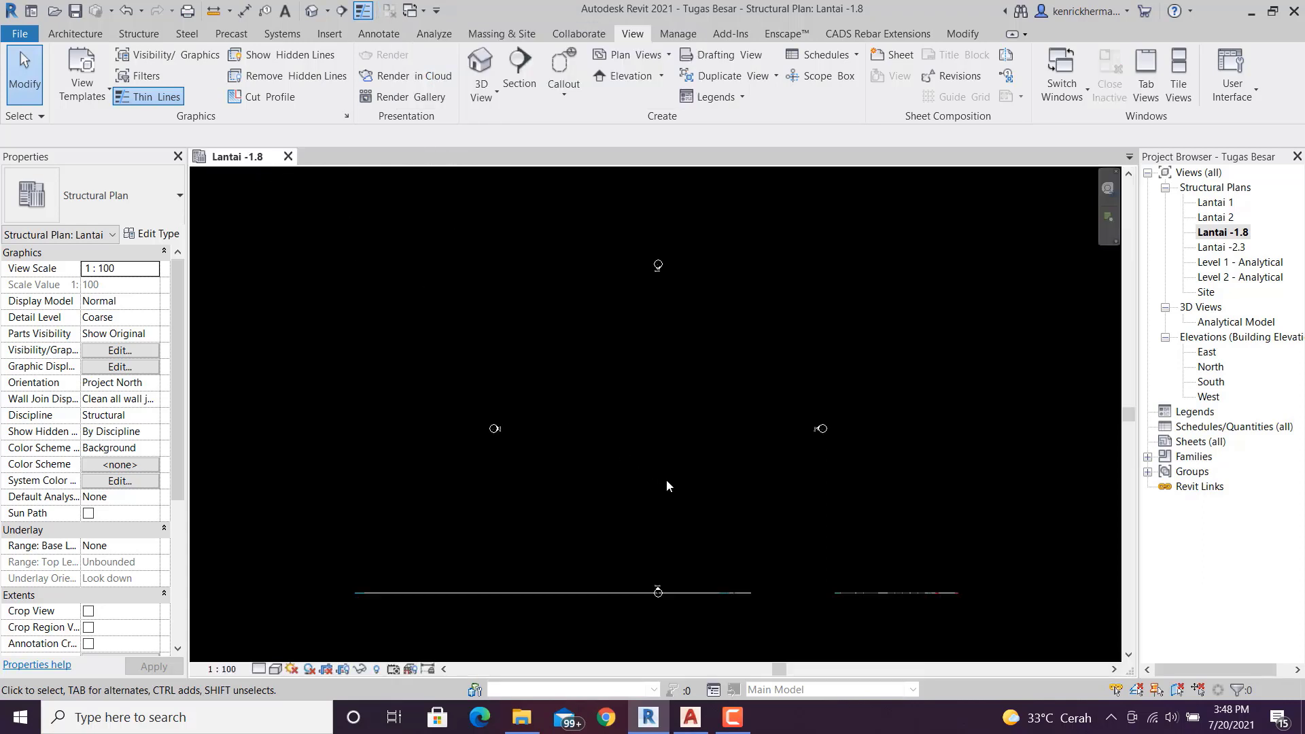
middle_drag(666, 480, 669, 435)
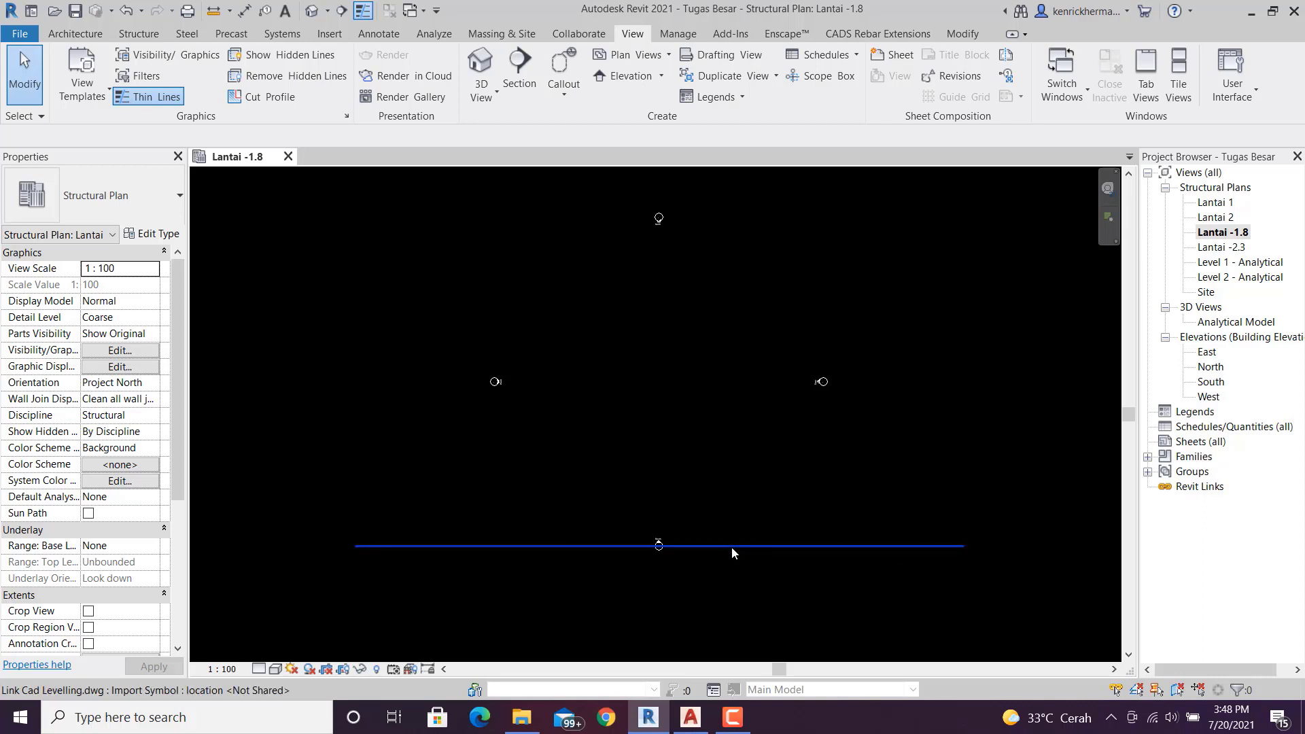
mouse_move(728, 447)
middle_down()
mouse_move(733, 487)
mouse_move(728, 468)
middle_up()
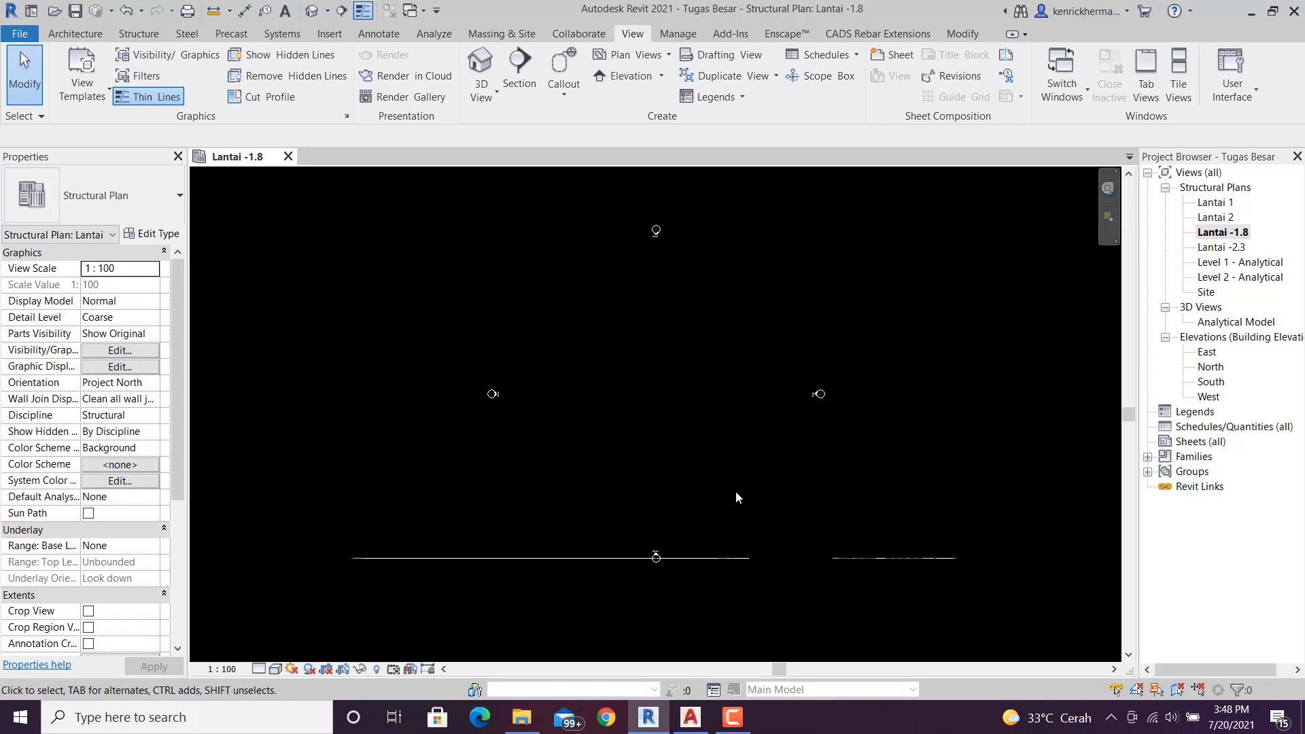
- Hide the imported Link Cad Levelling.dwg in the Lantai -1.8 plan through its Visibility/Graphic Overrides
key(v)
key(v)
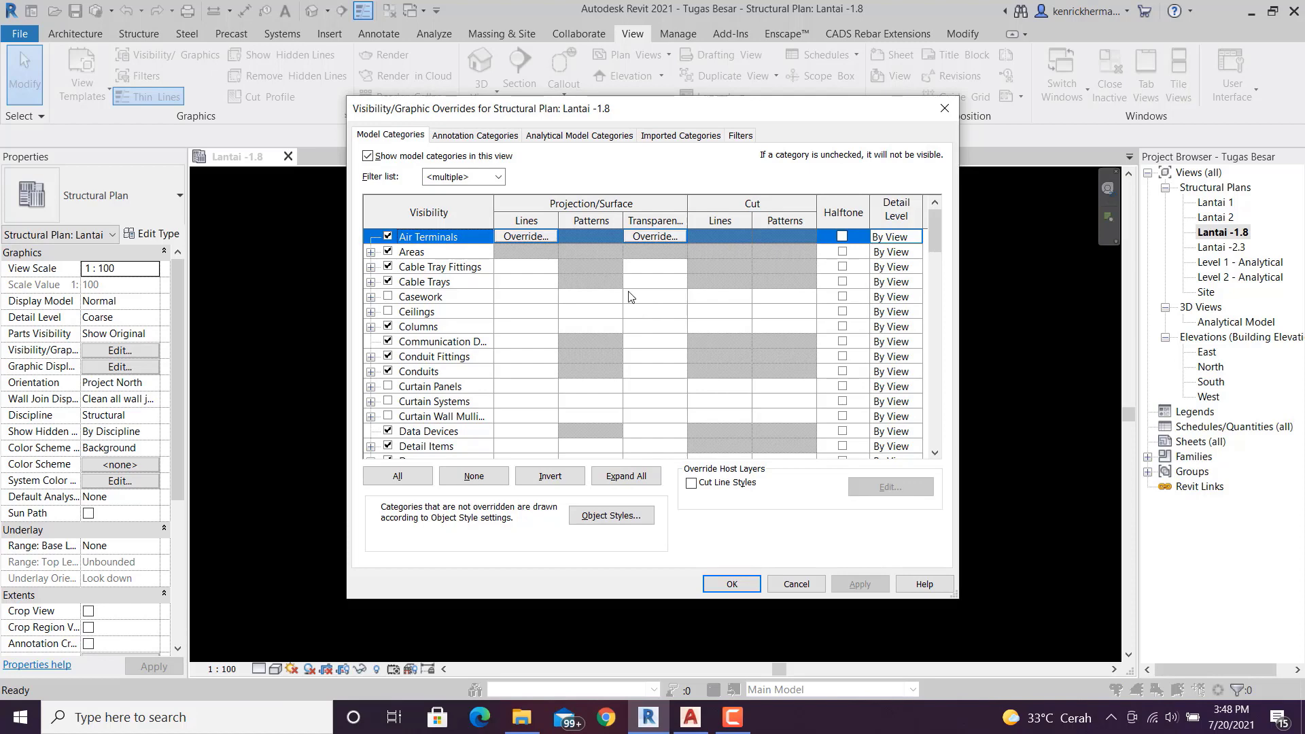
click(678, 138)
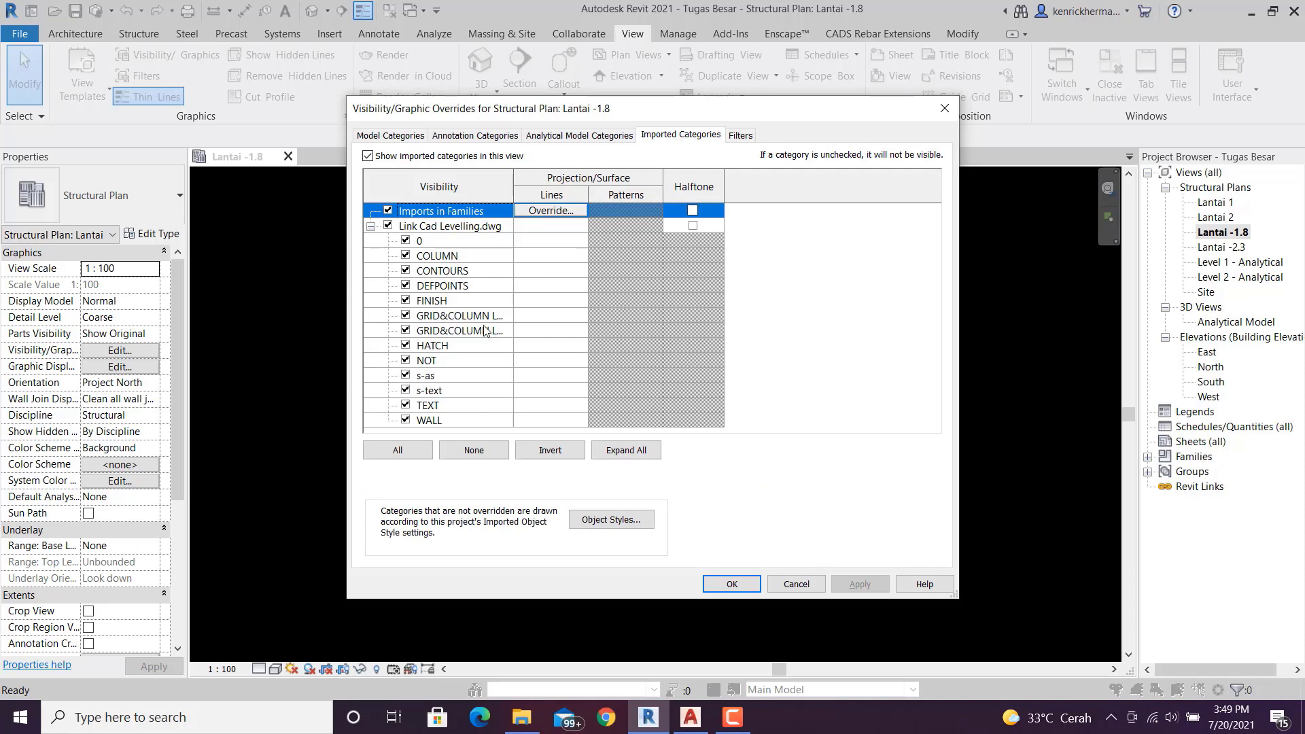
click(388, 227)
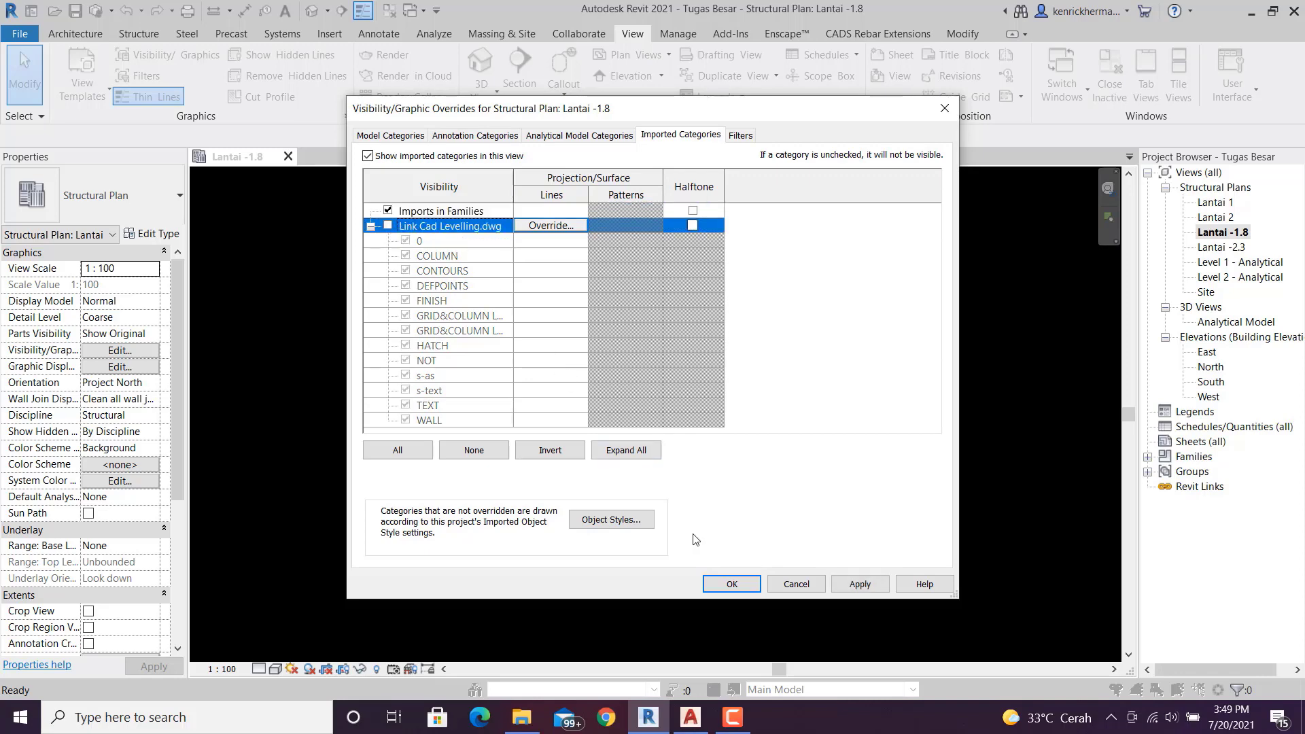
click(732, 584)
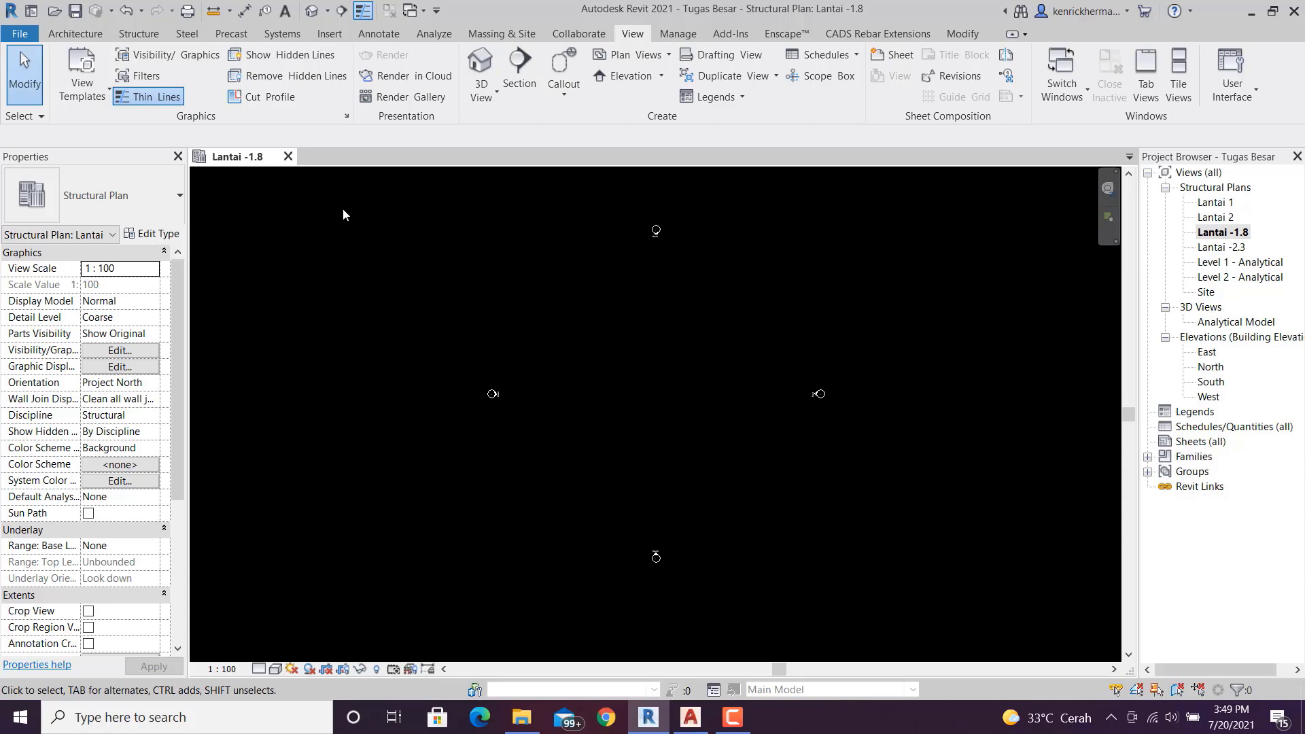
- Link the CAD file Link Cad Denah Pondasi.dwg into the Lantai -1.8 plan, positioned Auto - Center to Center, accepting the large extents
click(336, 34)
click(139, 97)
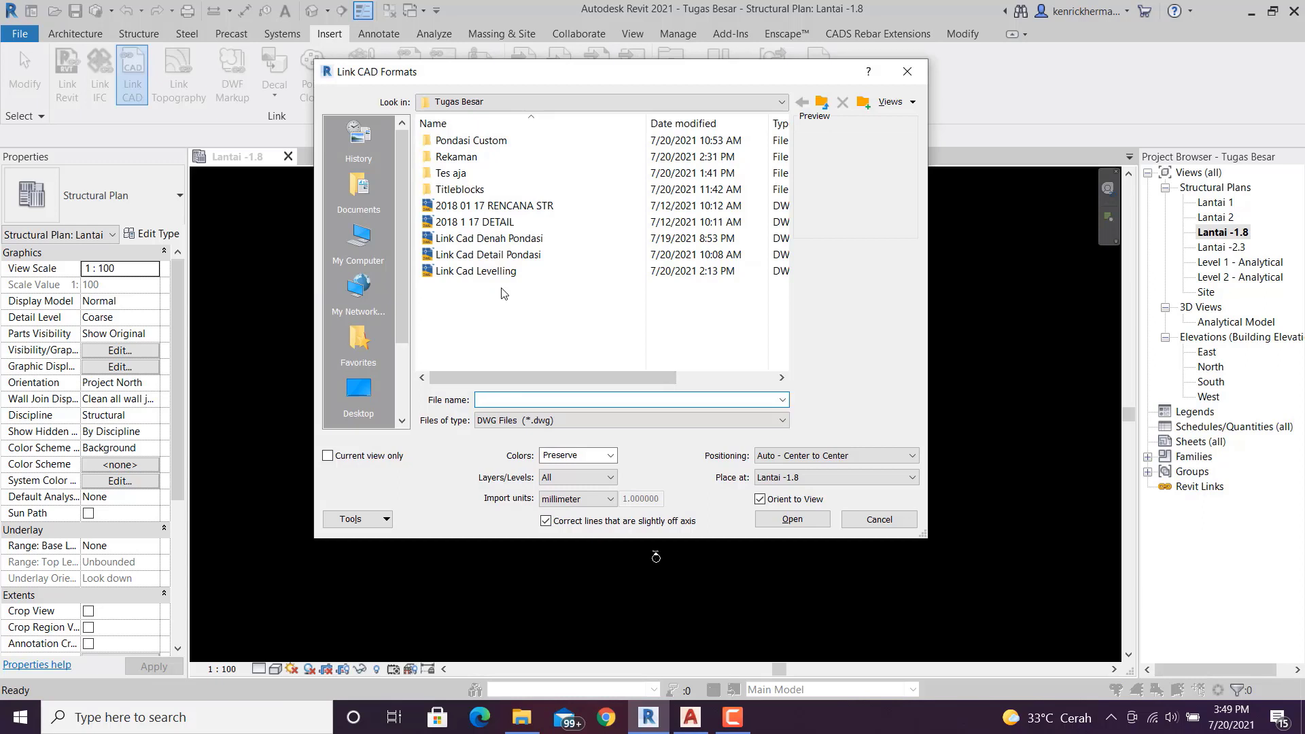
click(510, 238)
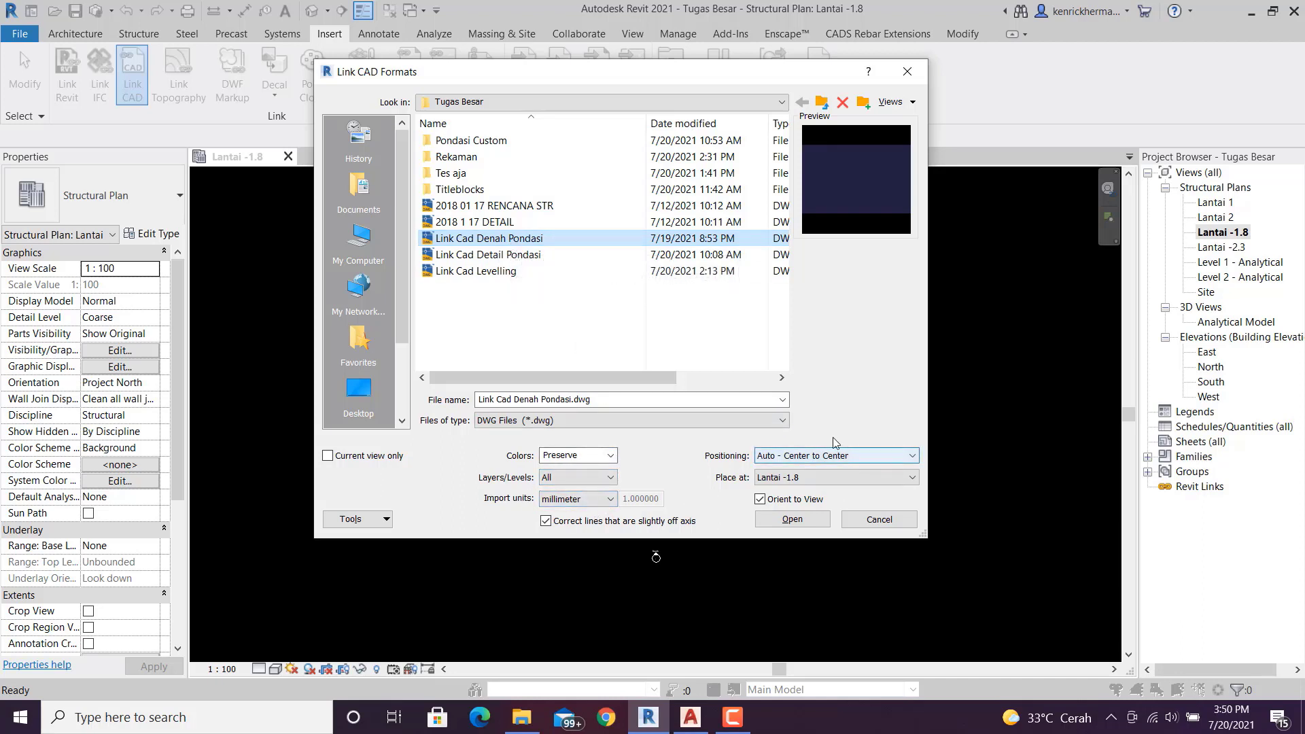
click(796, 522)
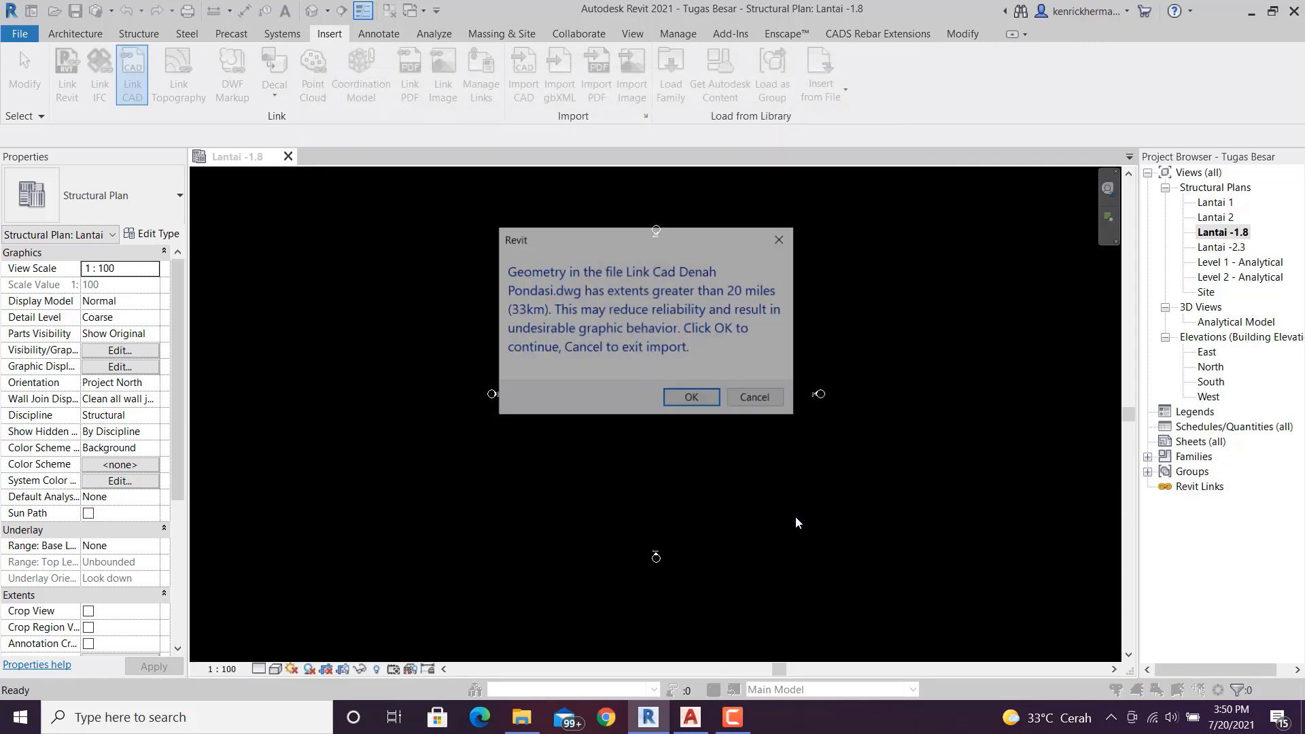
click(703, 399)
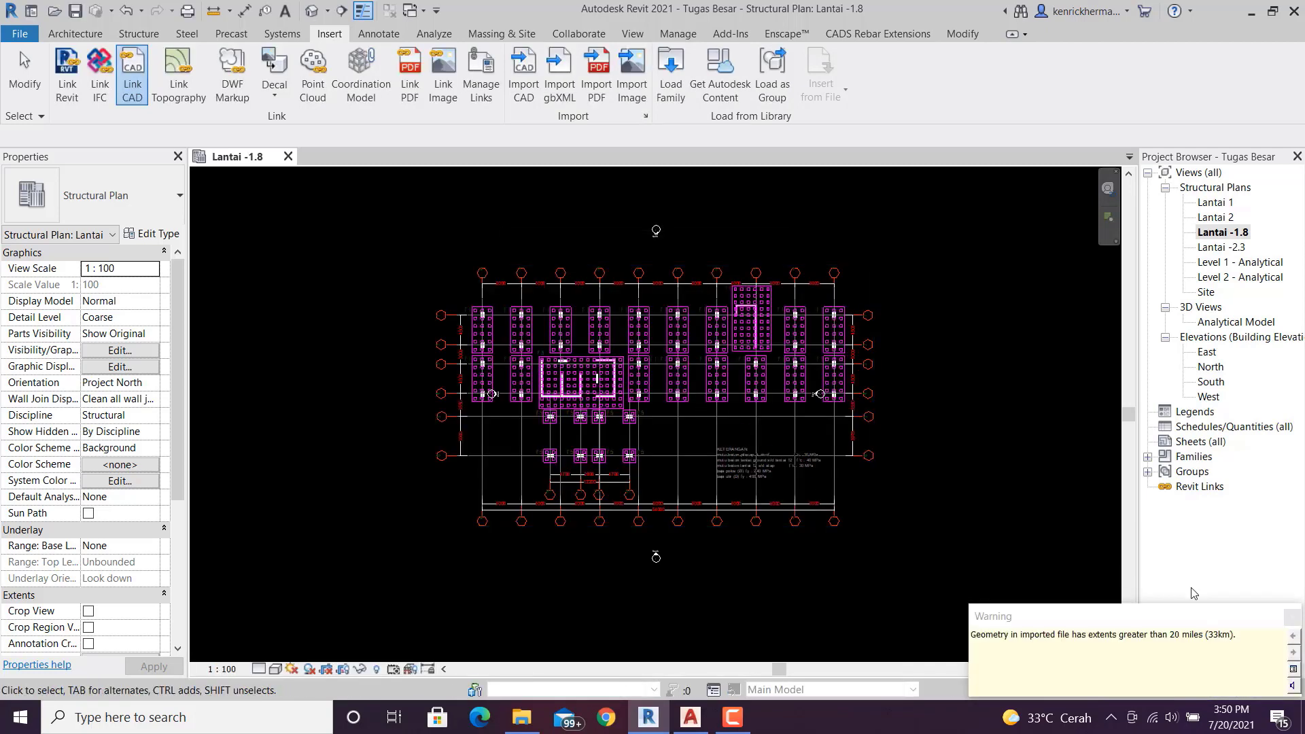
click(1291, 618)
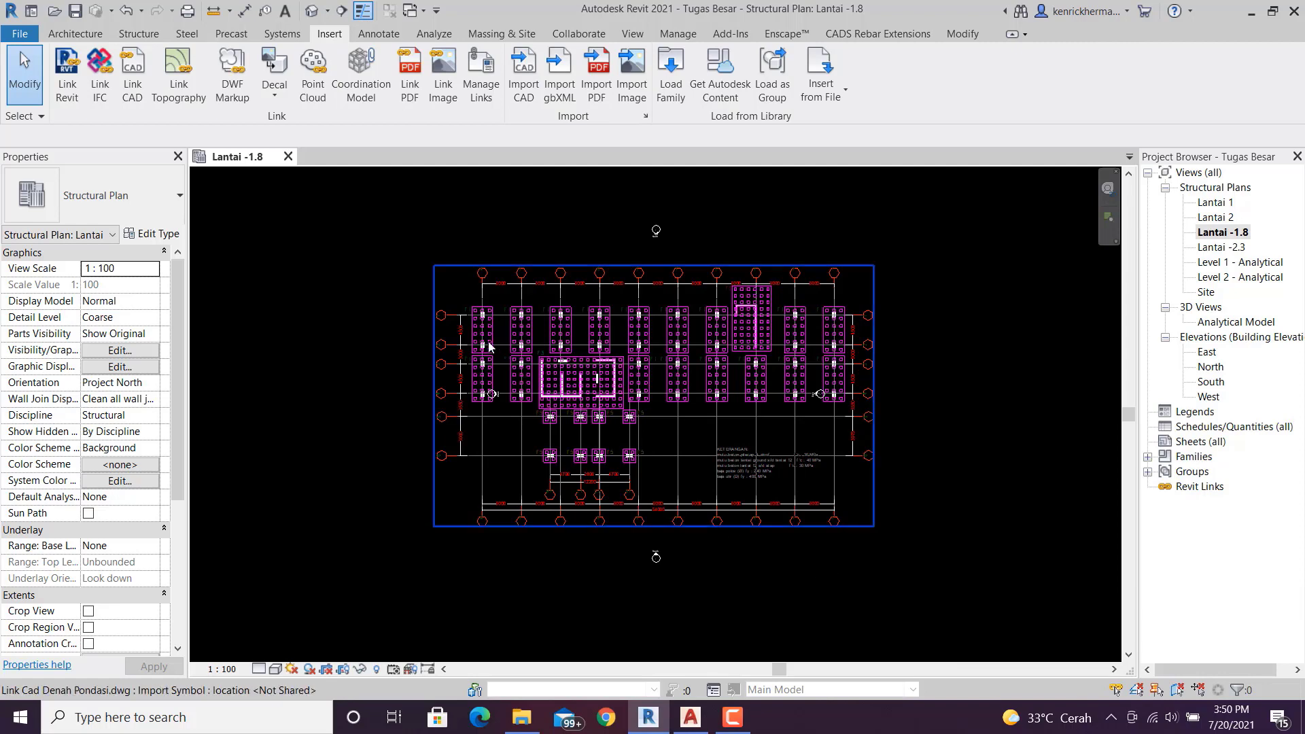
scroll(410, 300, up, 3)
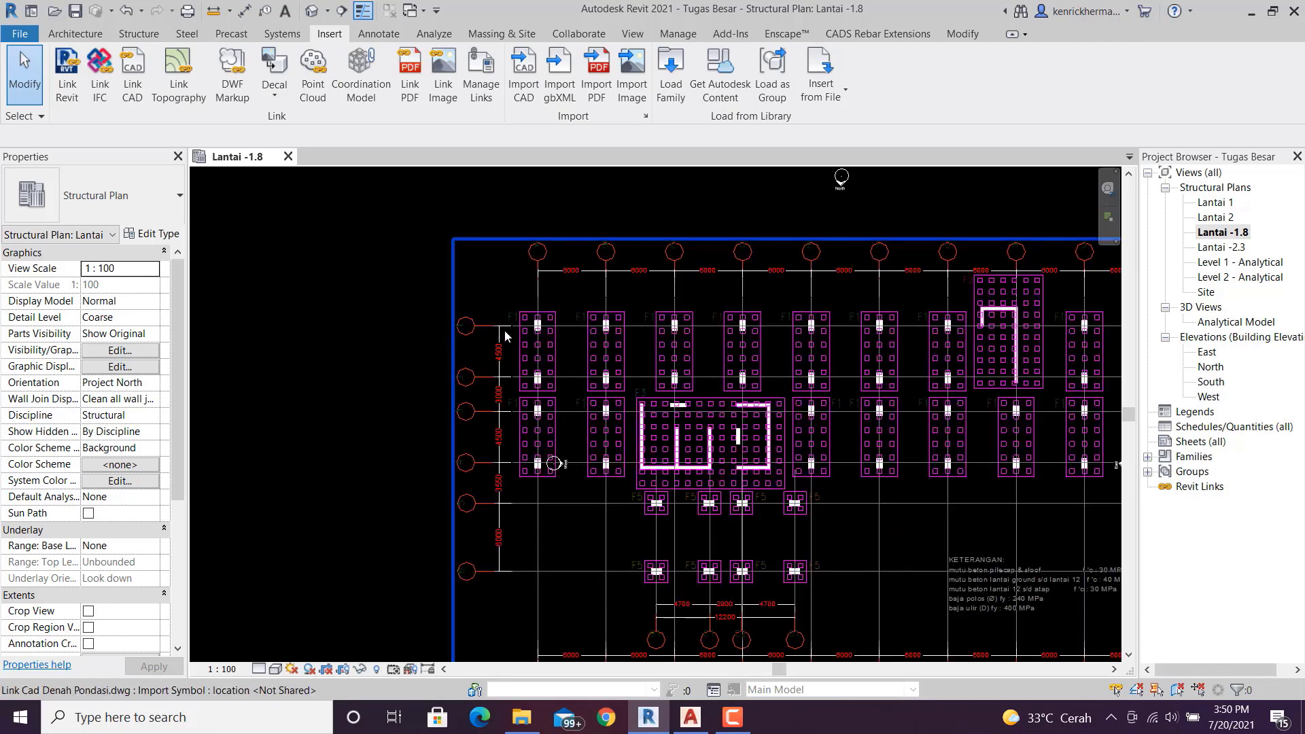
middle_drag(423, 322, 348, 295)
scroll(452, 275, down, 2)
middle_drag(618, 401, 621, 461)
scroll(469, 353, up, 2)
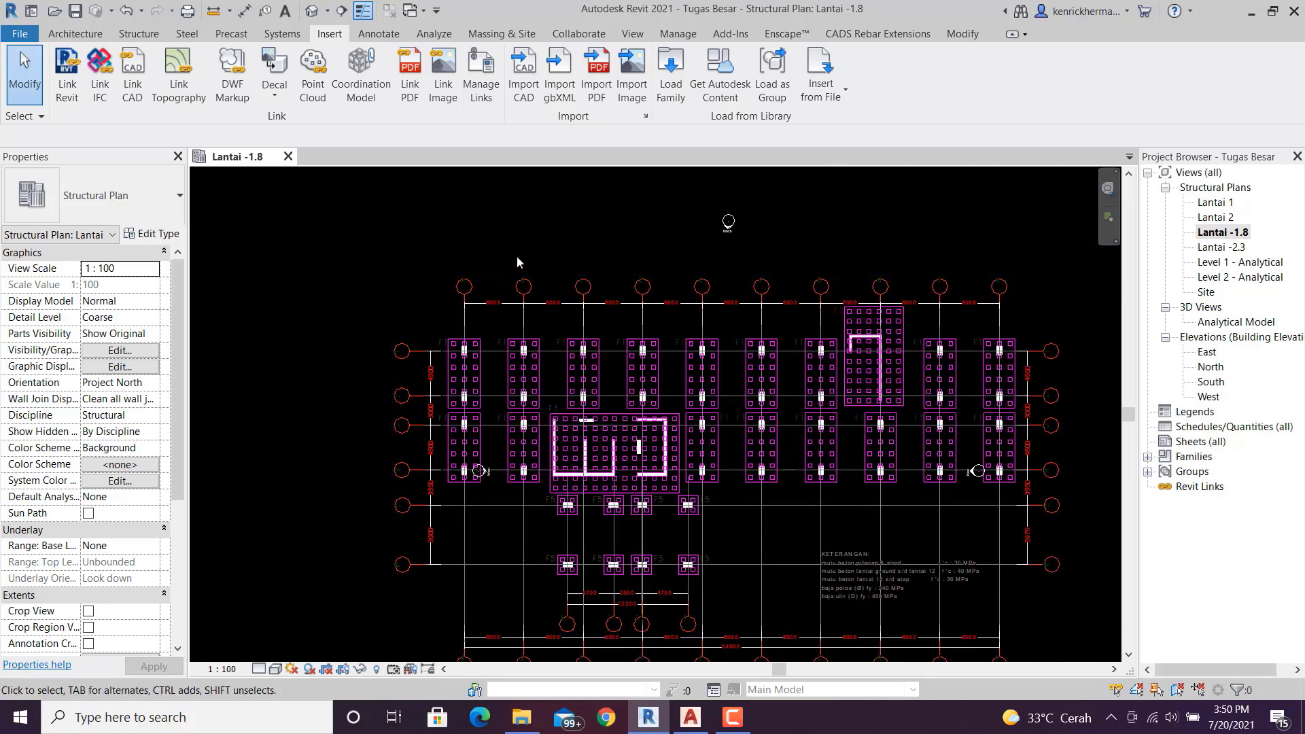
middle_drag(517, 256, 493, 260)
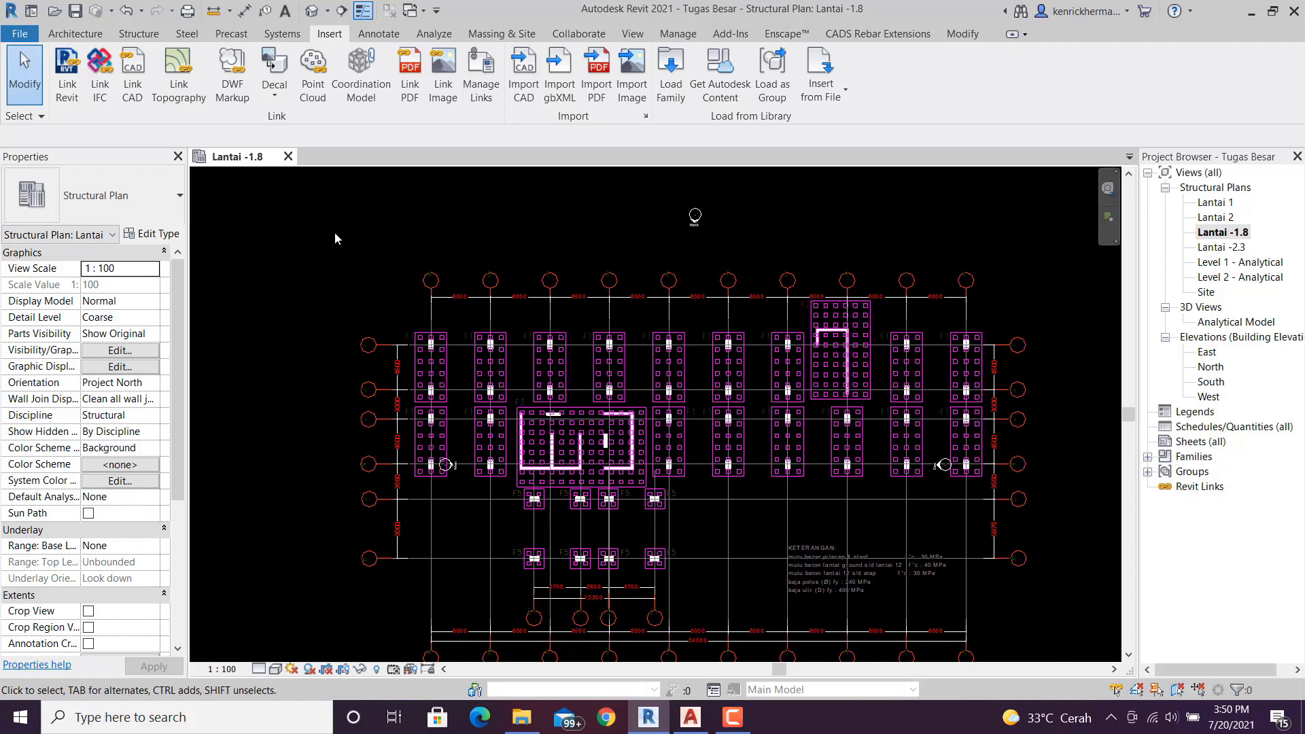
- Draw a vertical grid line over the linked drawing's axis A, from its lower bubble up past its upper bubble
click(150, 38)
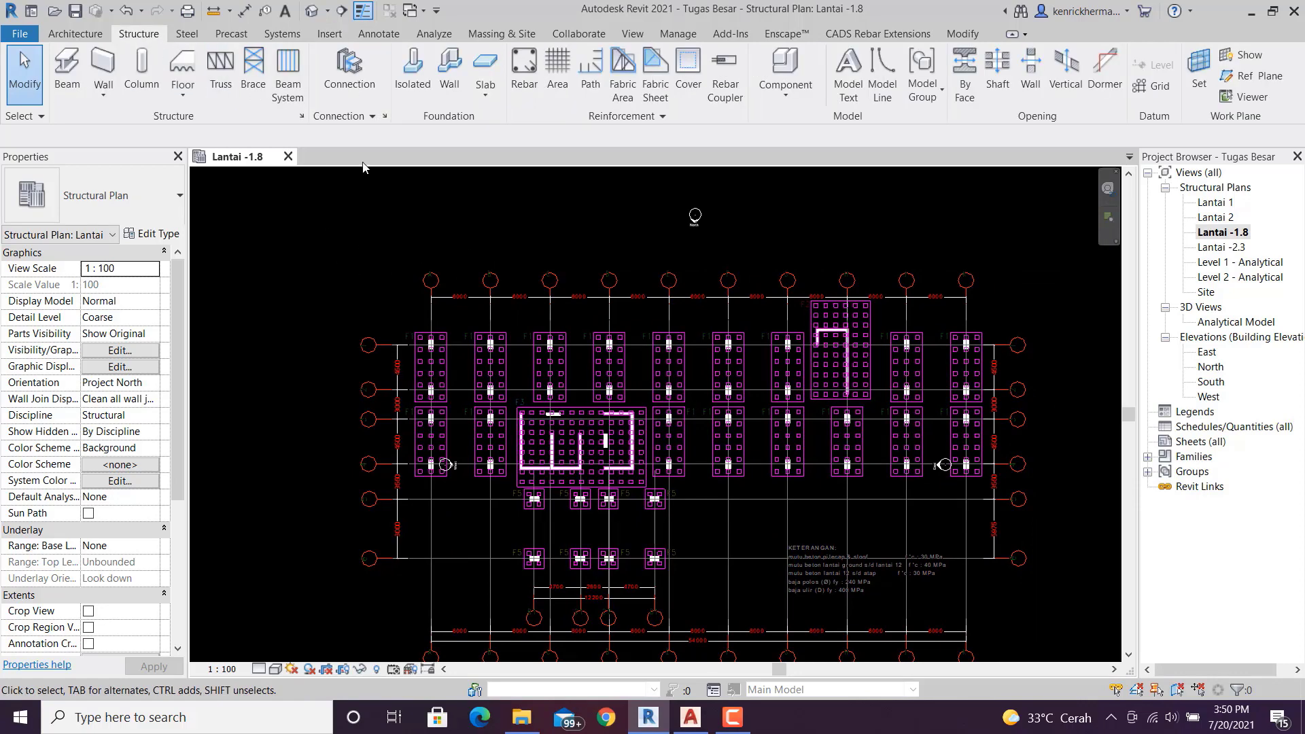
click(1153, 84)
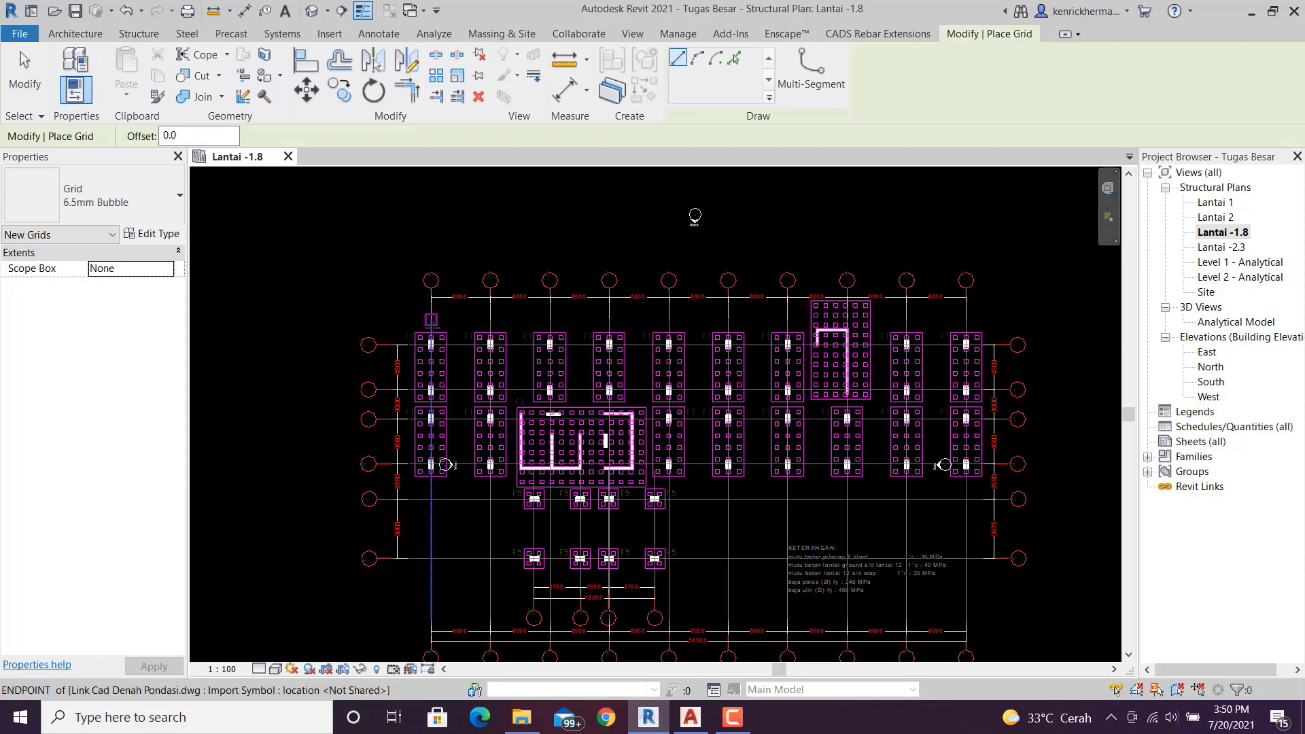
scroll(422, 336, up, 3)
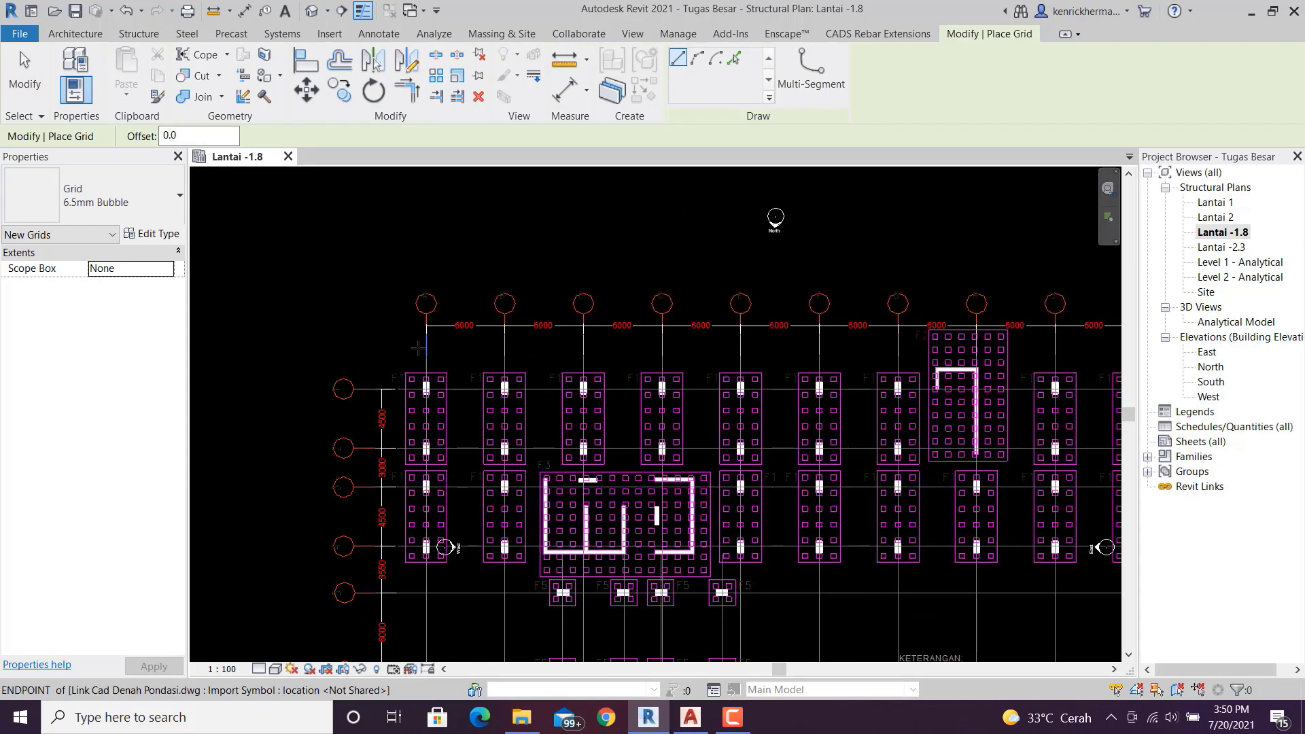
scroll(419, 348, up, 2)
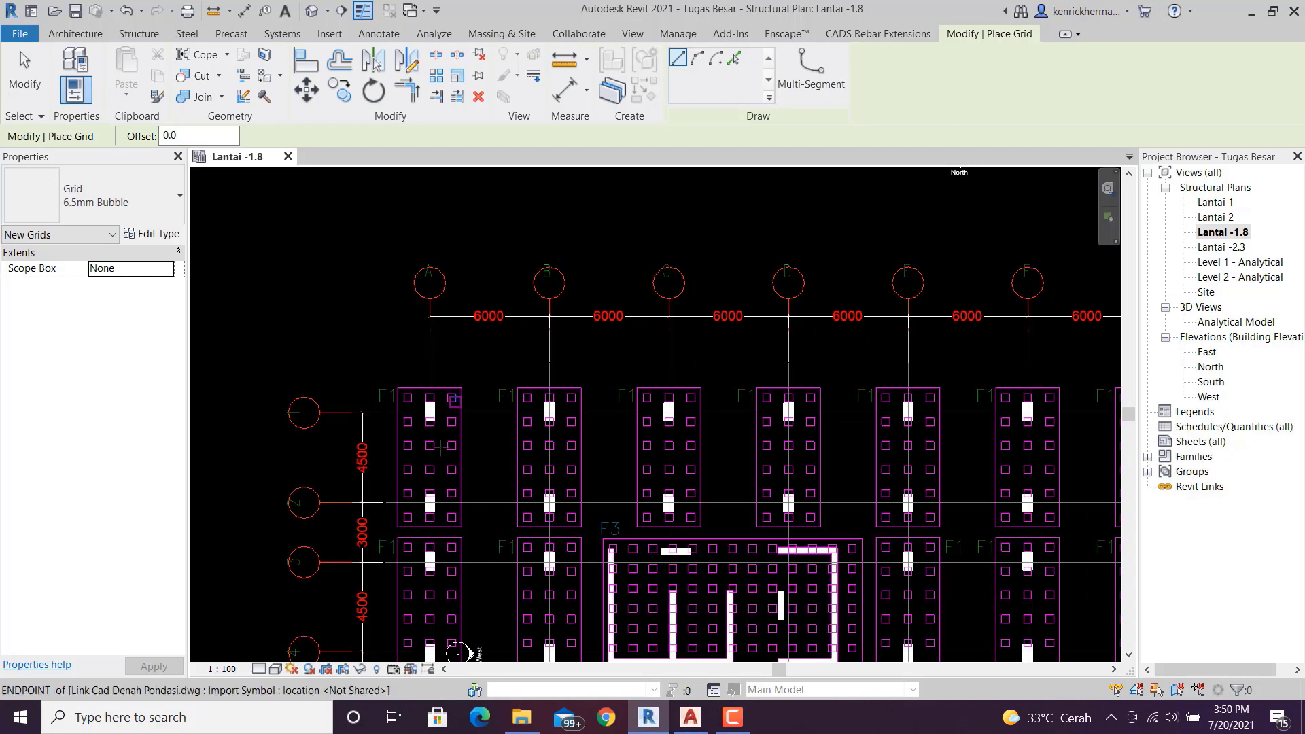
middle_drag(442, 446, 454, 292)
scroll(435, 279, down, 2)
middle_drag(432, 582, 452, 426)
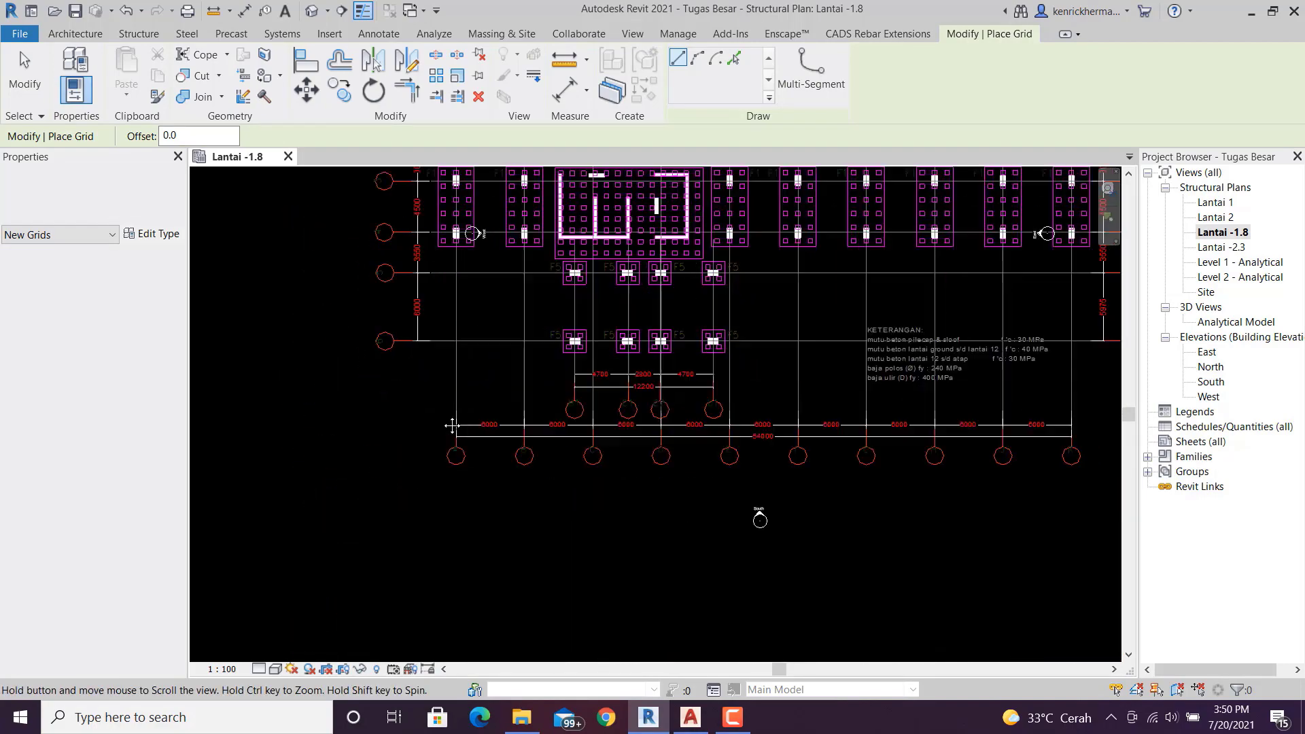
scroll(454, 432, up, 4)
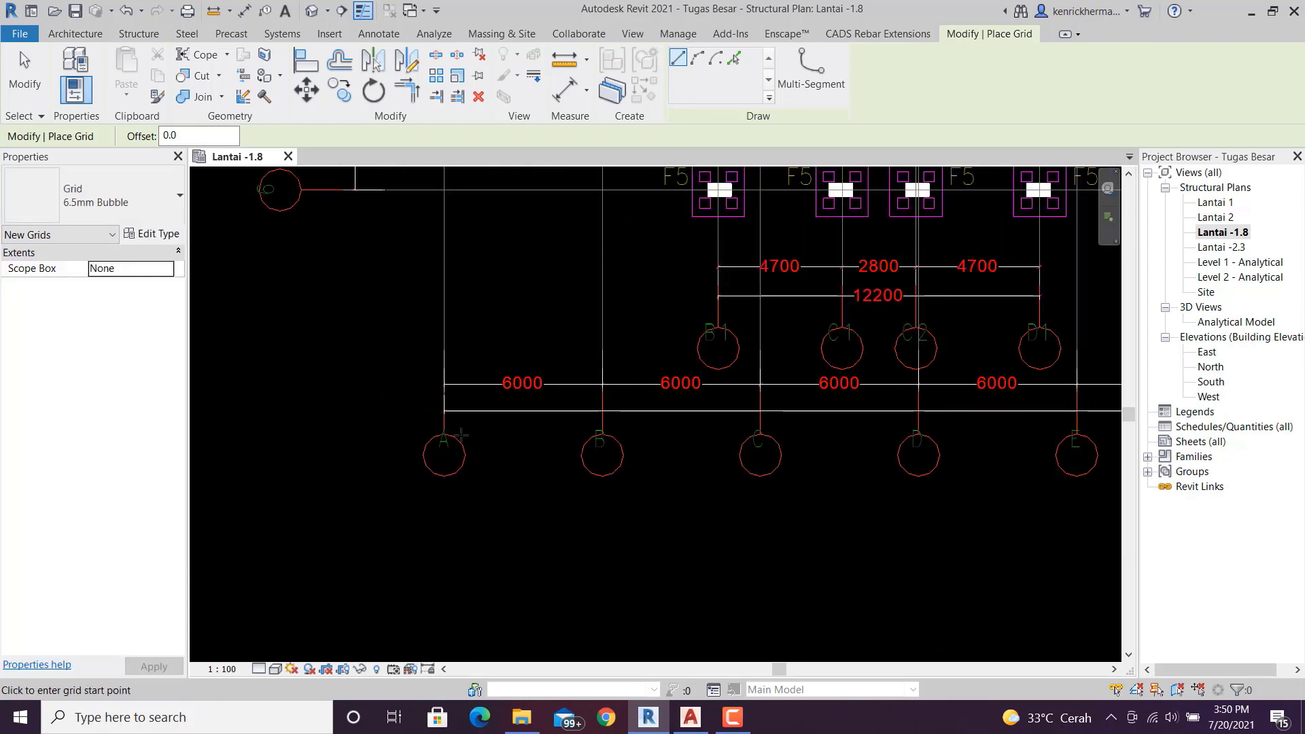
middle_drag(495, 439, 493, 463)
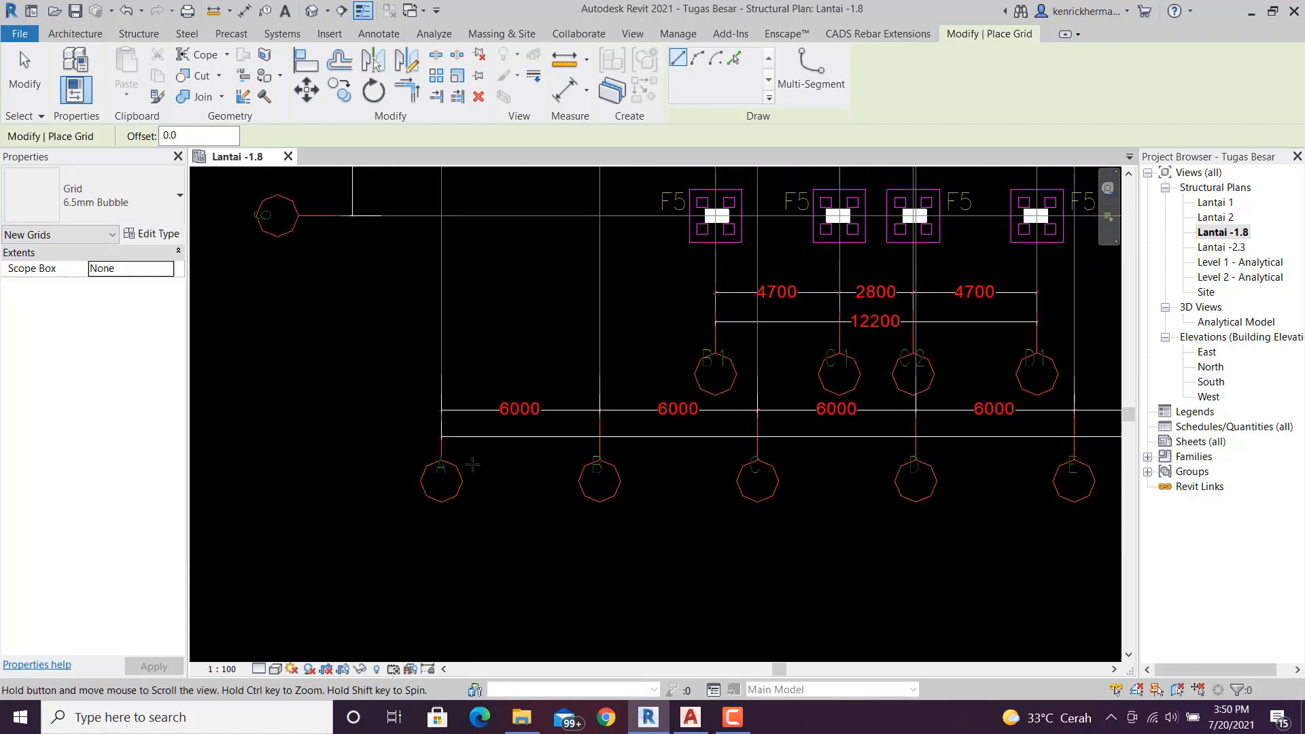
scroll(471, 462, up, 2)
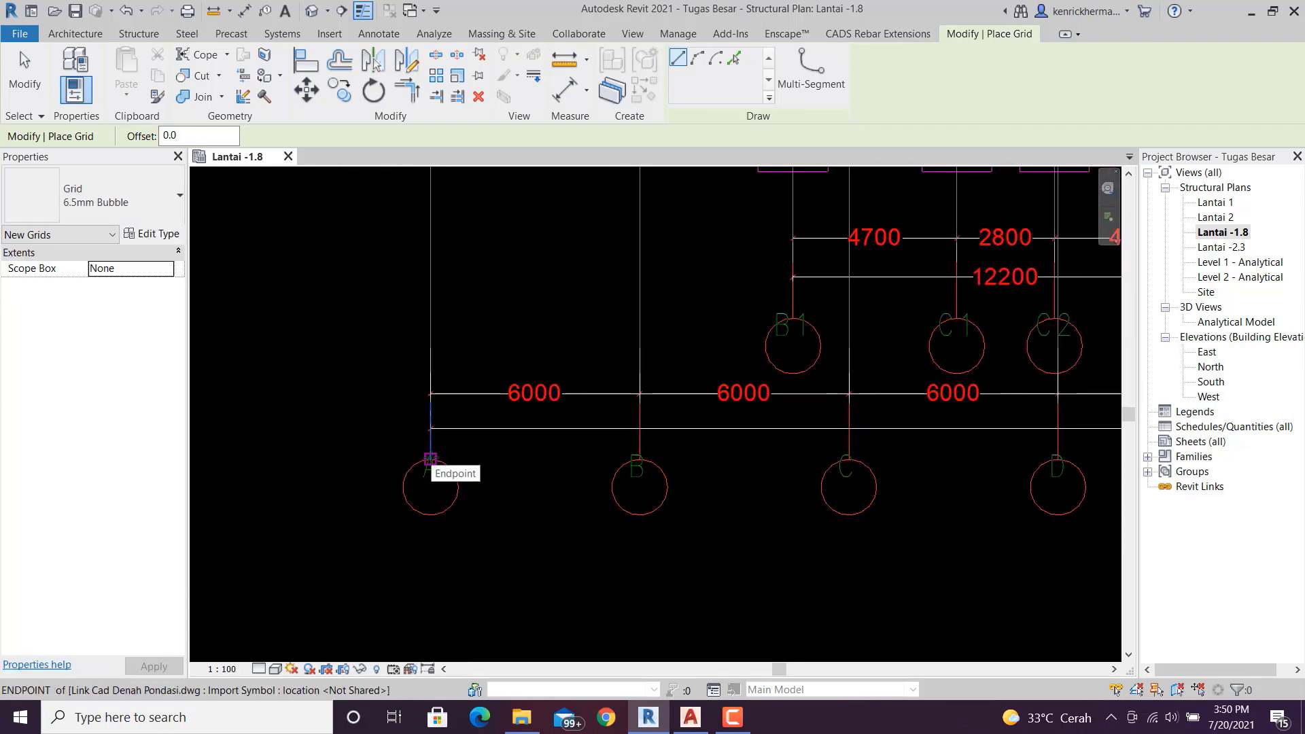
click(430, 459)
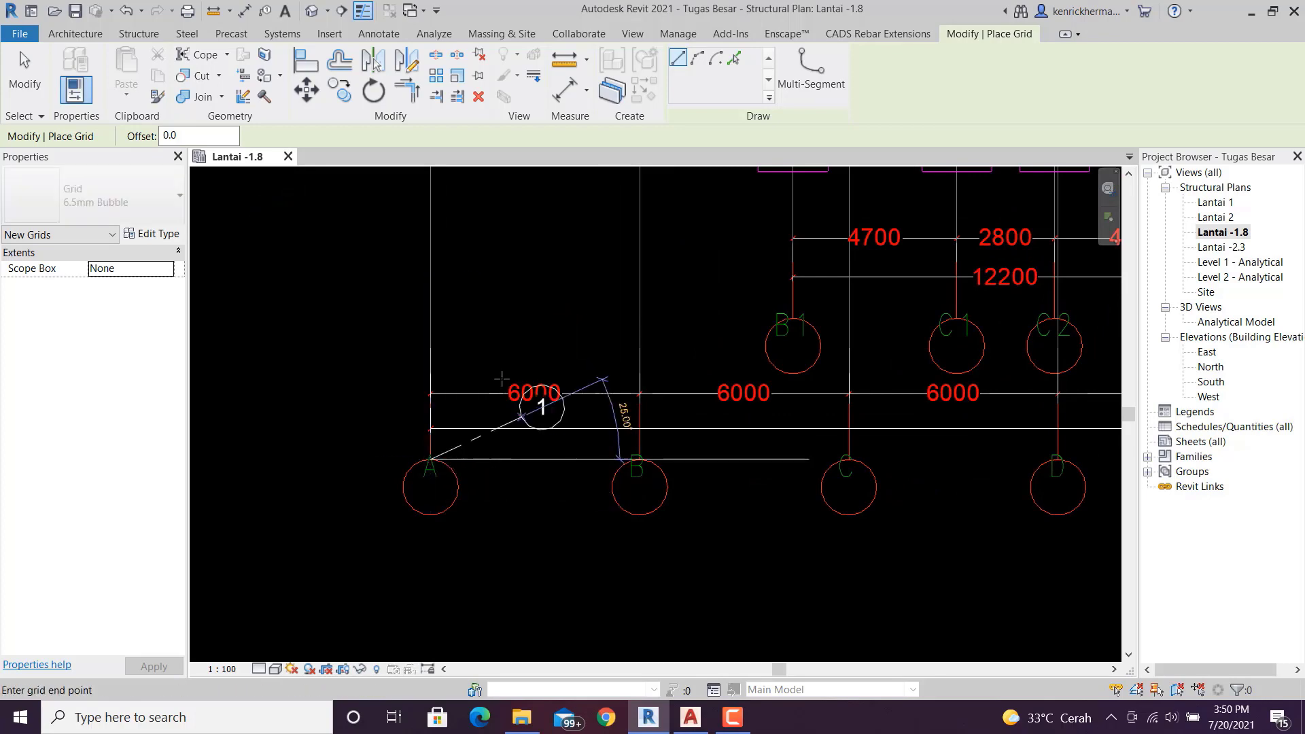
scroll(491, 368, down, 2)
middle_drag(465, 267, 459, 705)
scroll(488, 393, down, 4)
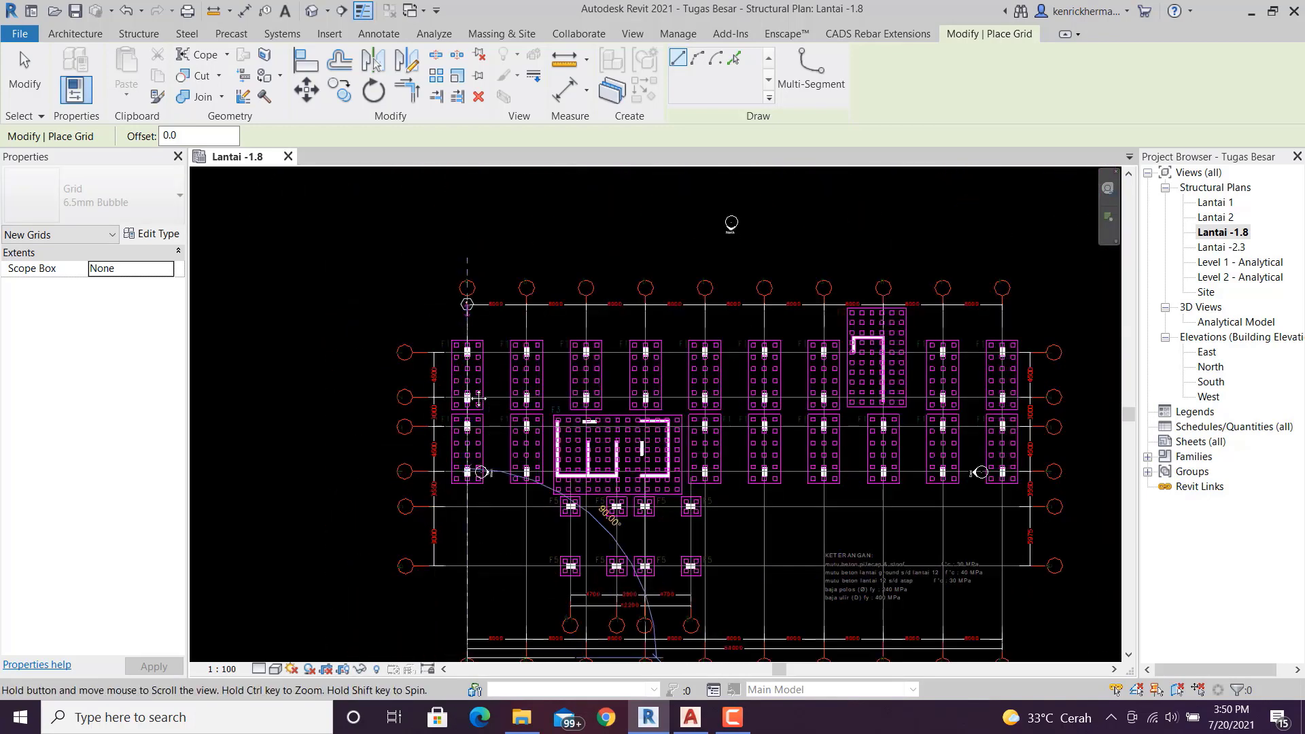
middle_drag(467, 300, 479, 386)
scroll(464, 354, up, 3)
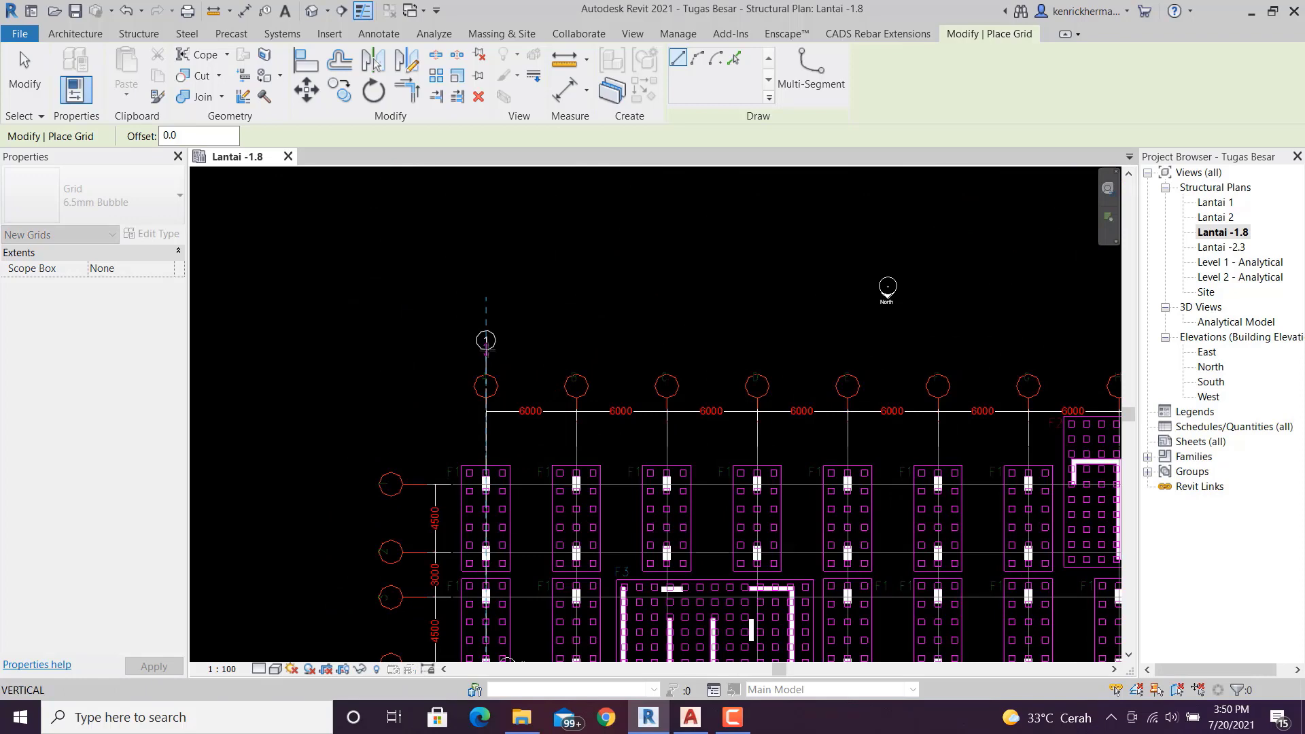
middle_drag(541, 559, 552, 419)
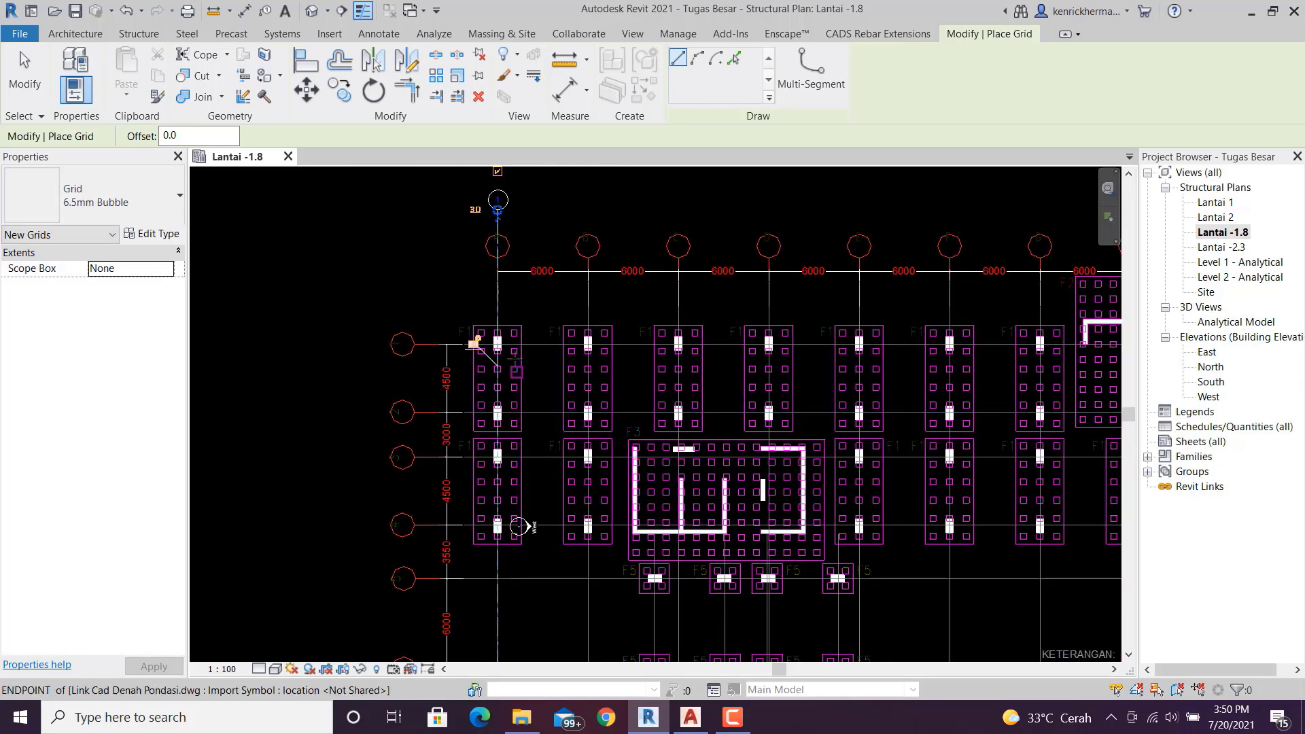
- Finish the Grid command and extend the new grid line's lower end down beyond the lower A bubble of the linked drawing
middle_drag(543, 345, 579, 328)
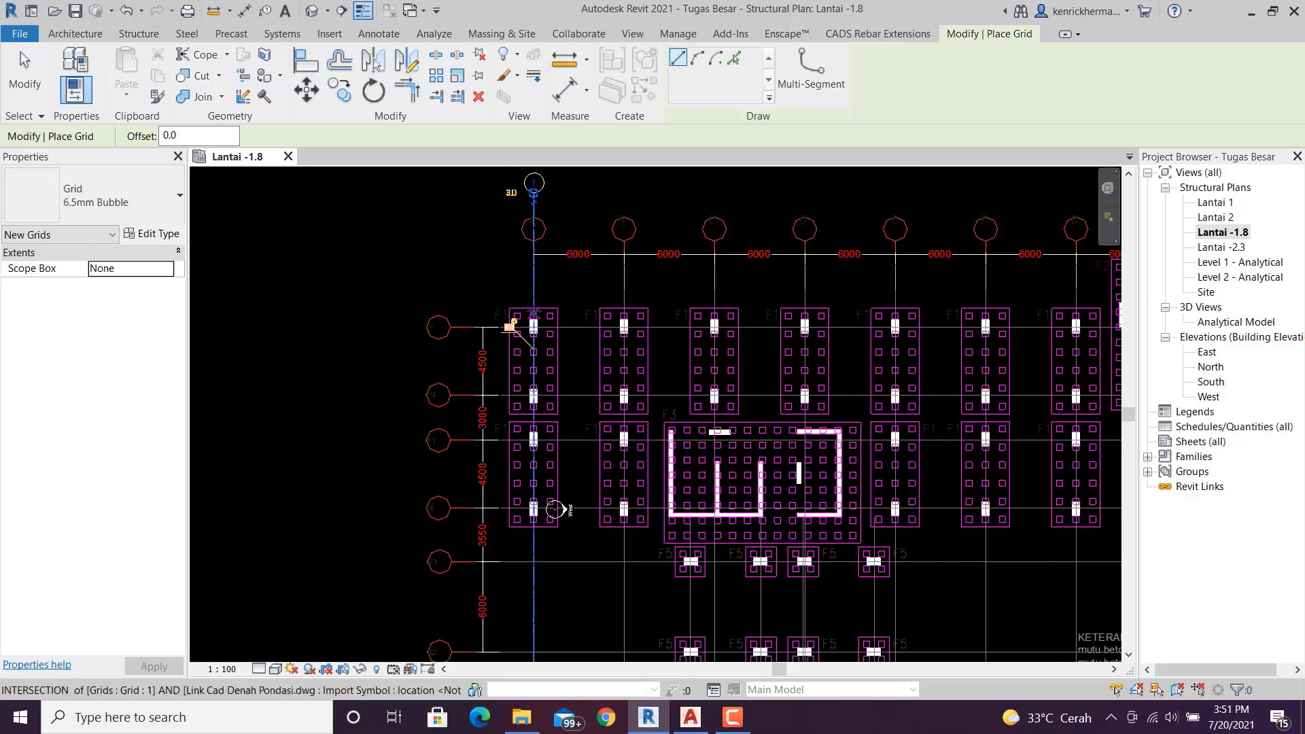
middle_drag(554, 617, 529, 284)
middle_drag(545, 450, 591, 427)
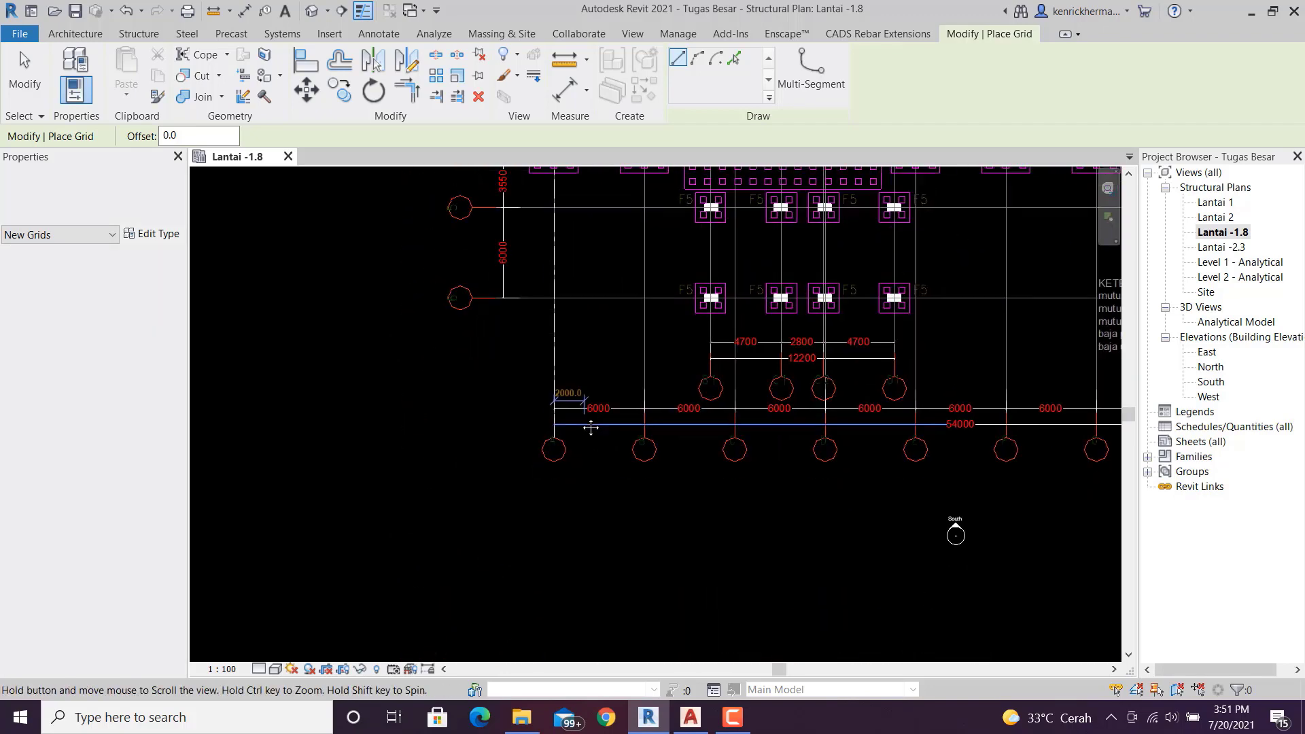
scroll(591, 428, up, 4)
key(Escape)
key(Escape)
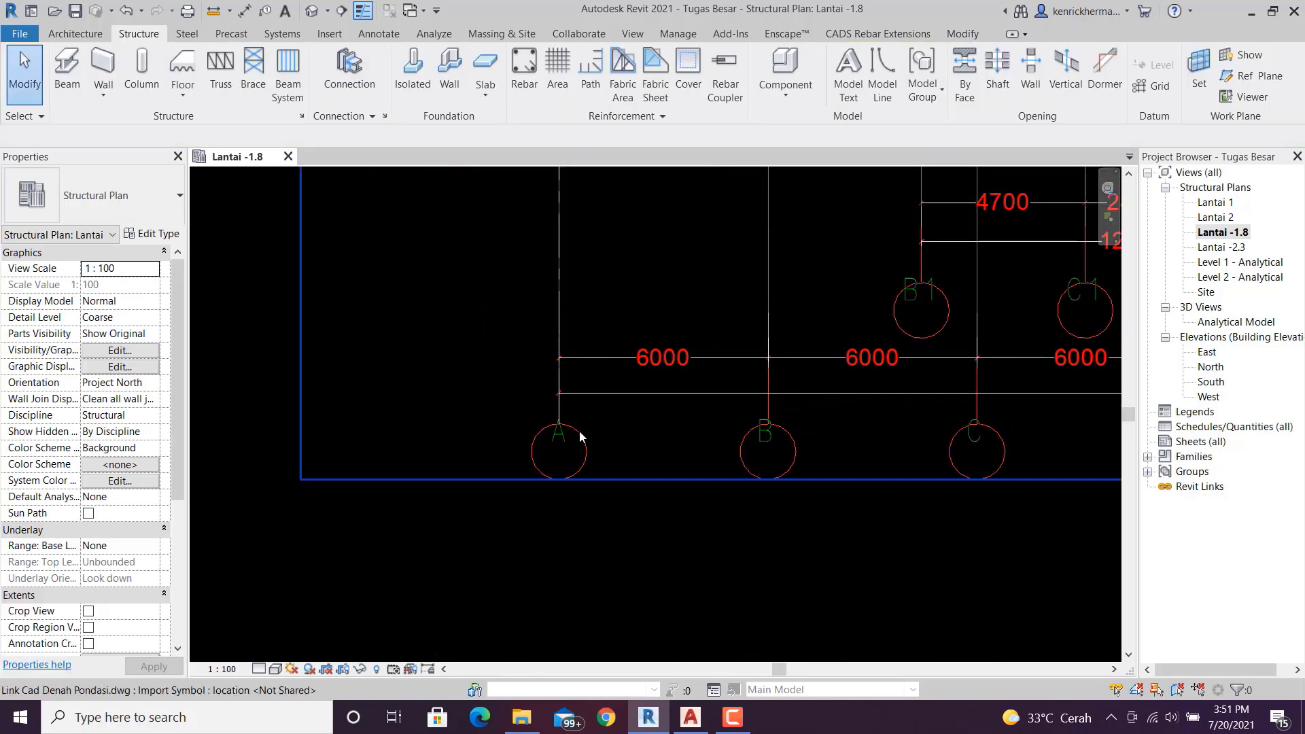
scroll(580, 436, up, 1)
click(553, 423)
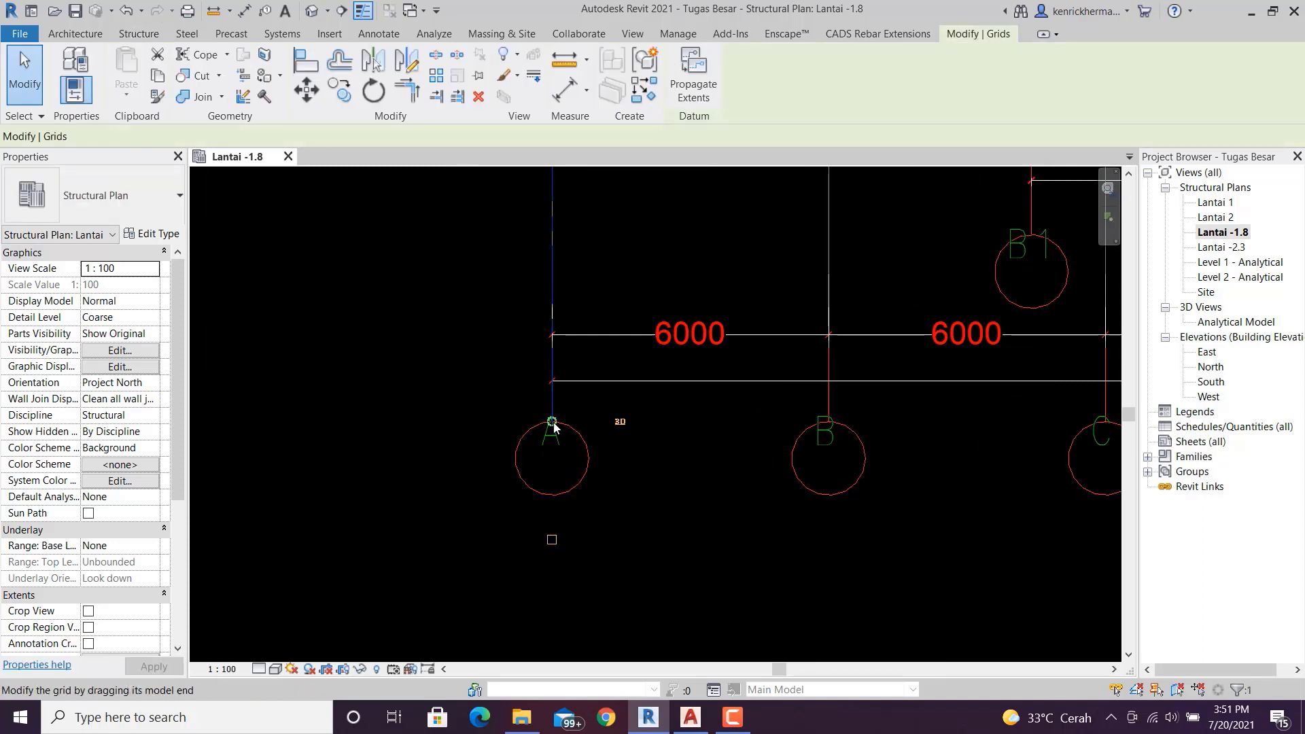
drag(553, 423, 552, 422)
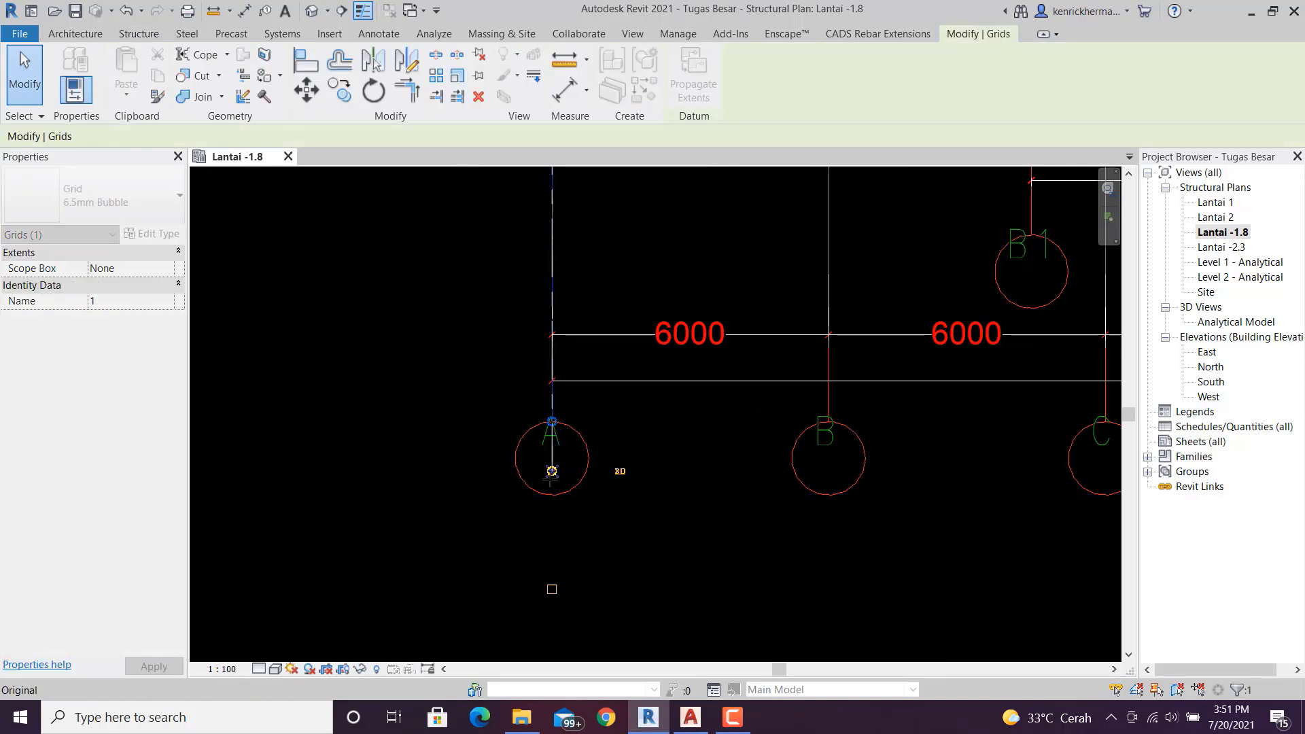
drag(552, 471, 552, 555)
click(667, 500)
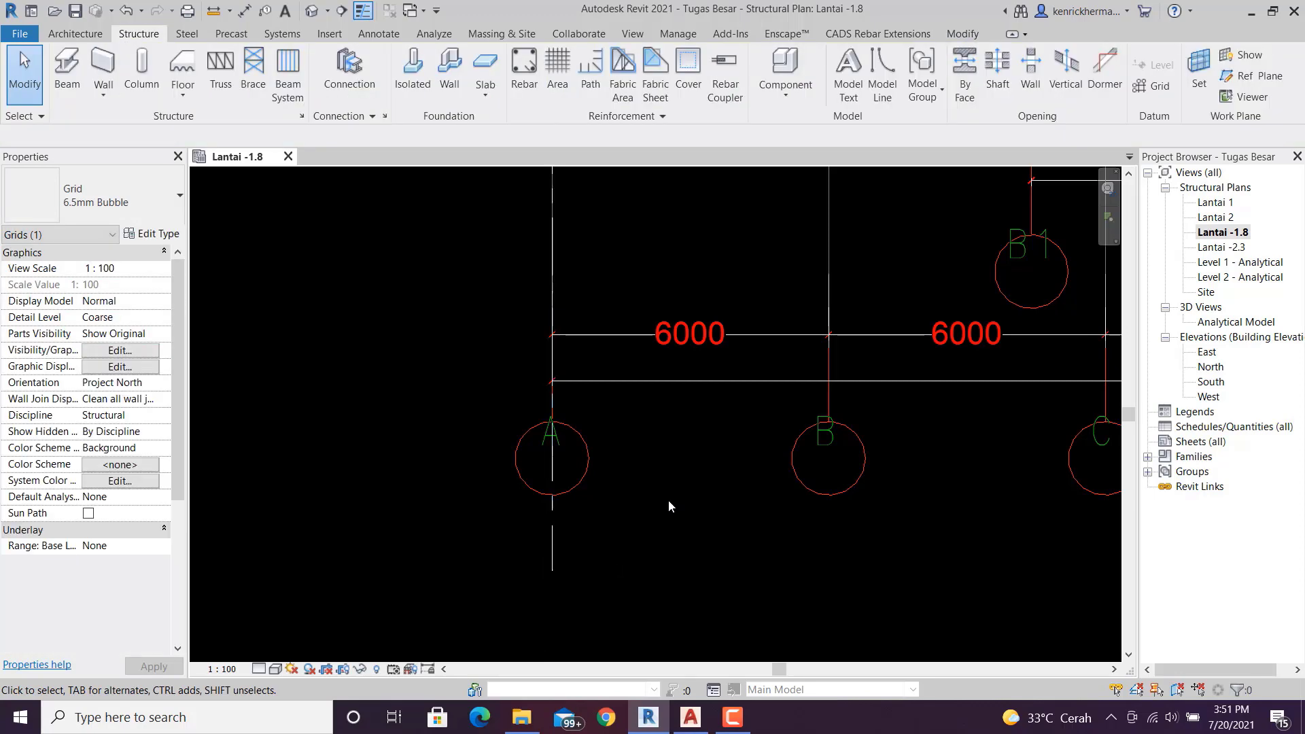
- Rename the new vertical grid line as A in its bubble
scroll(668, 499, down, 5)
scroll(626, 615, down, 3)
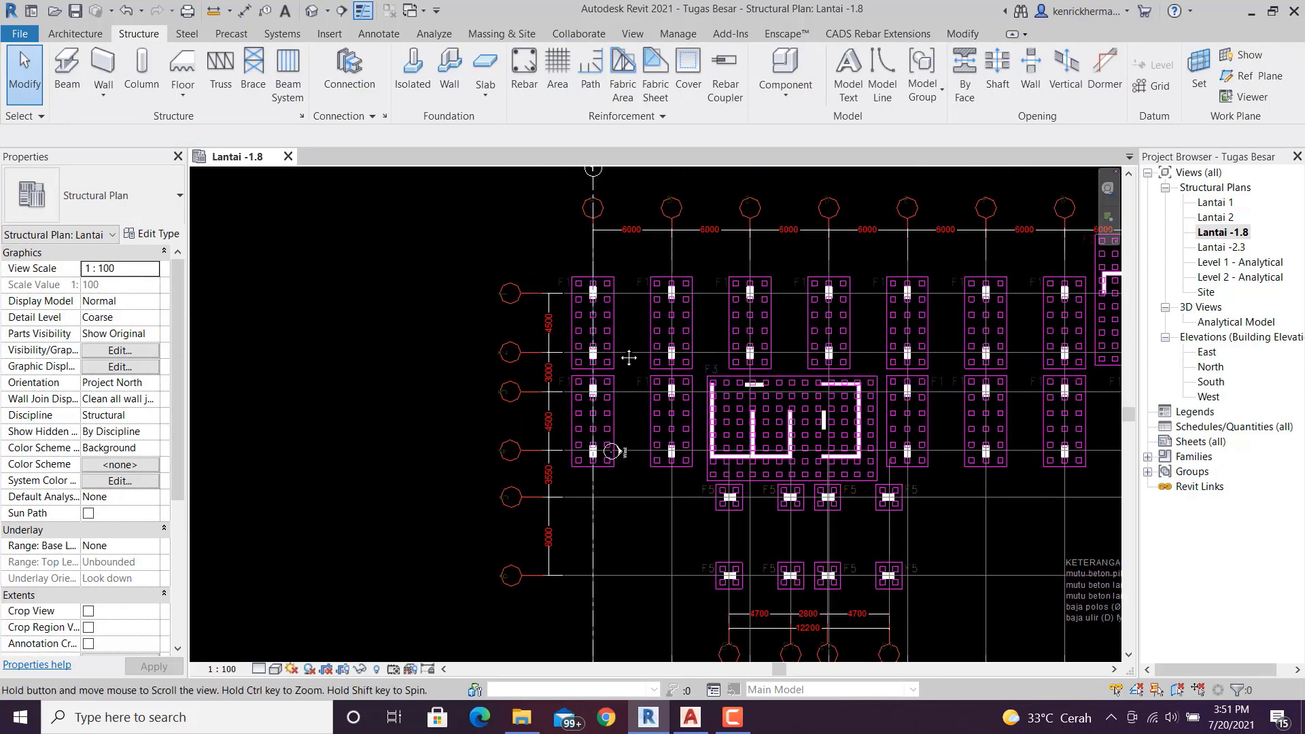
scroll(616, 365, up, 6)
scroll(616, 370, up, 4)
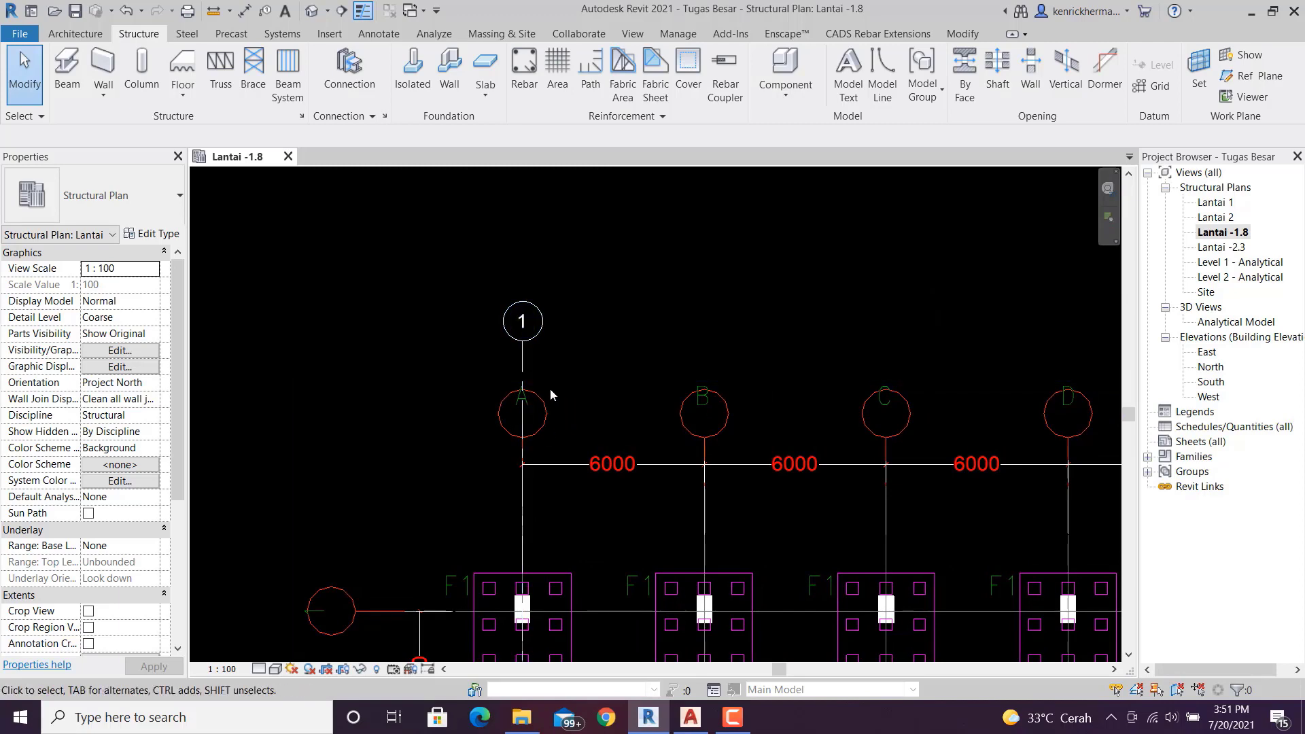
click(528, 322)
click(529, 321)
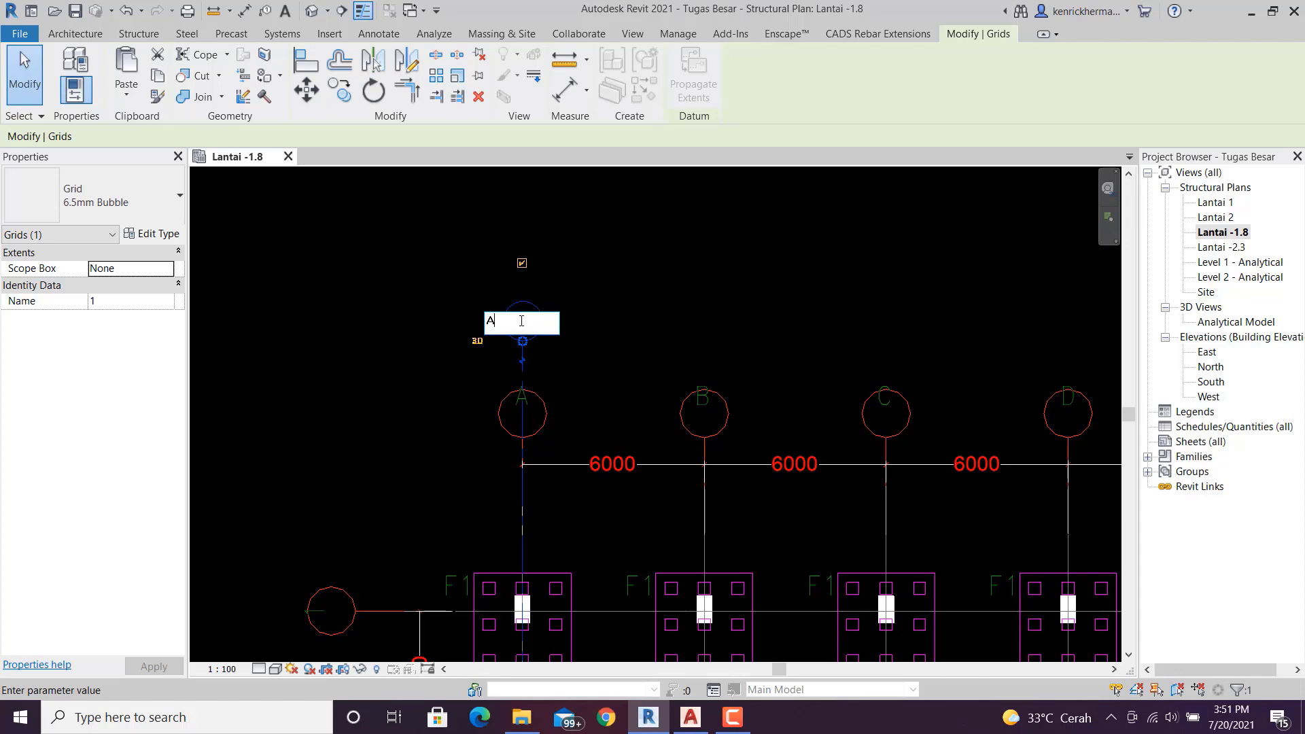
key(Return)
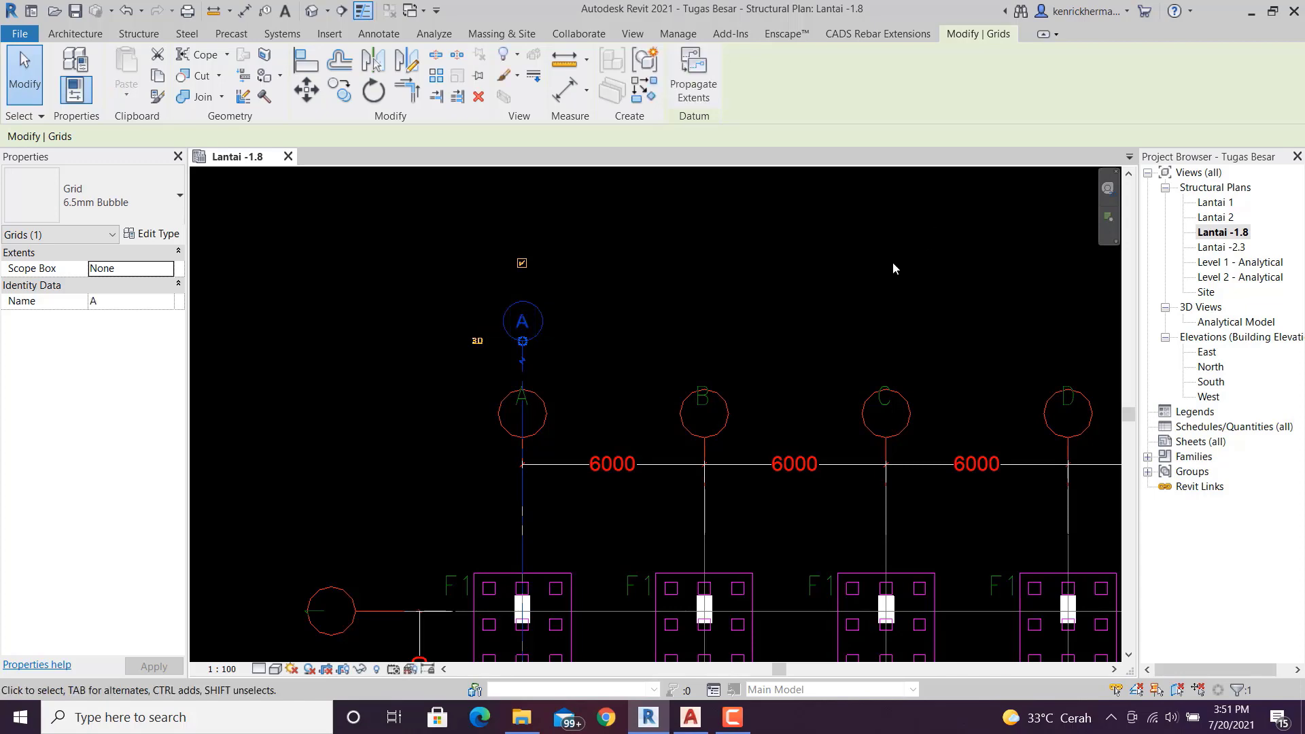
click(646, 331)
- Copy grid A with Constrain and Multiple enabled, from its intersection with the dimension line to axis B, 6000 away
scroll(663, 331, down, 5)
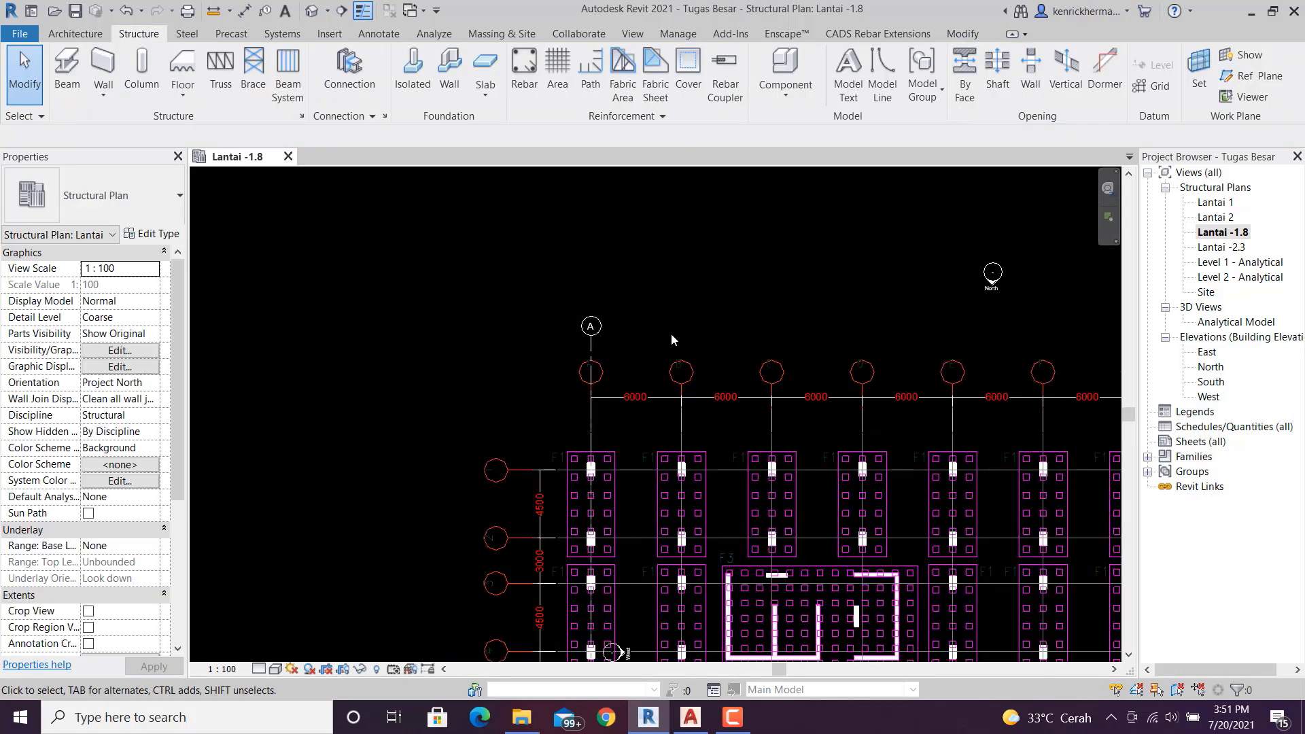
middle_drag(687, 331, 604, 369)
scroll(569, 361, up, 4)
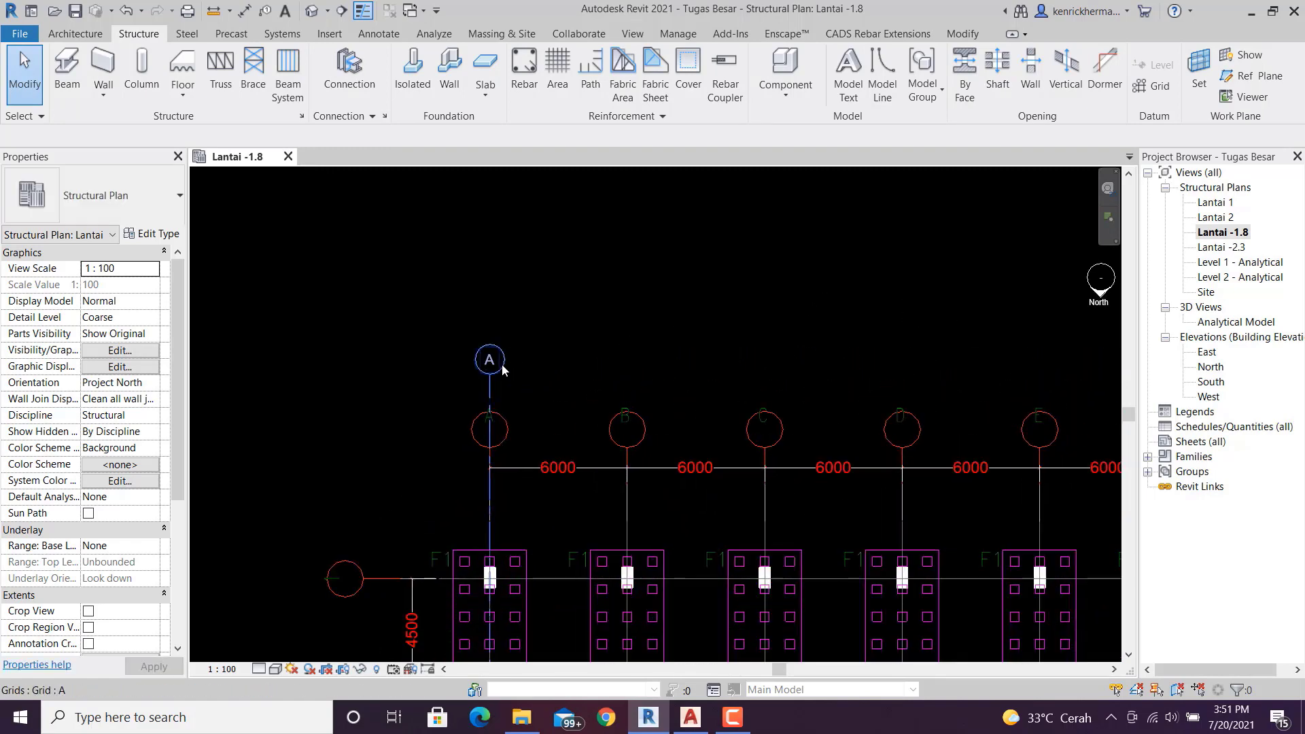
click(503, 369)
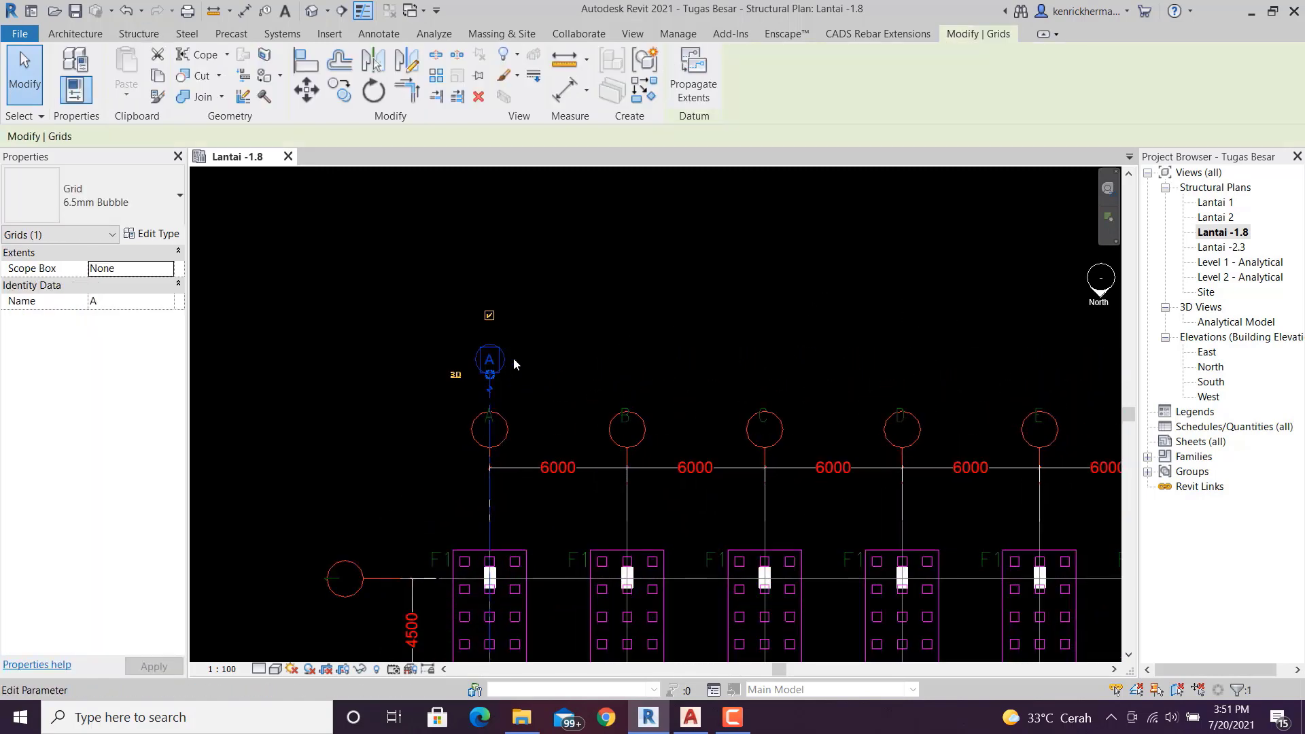
click(340, 90)
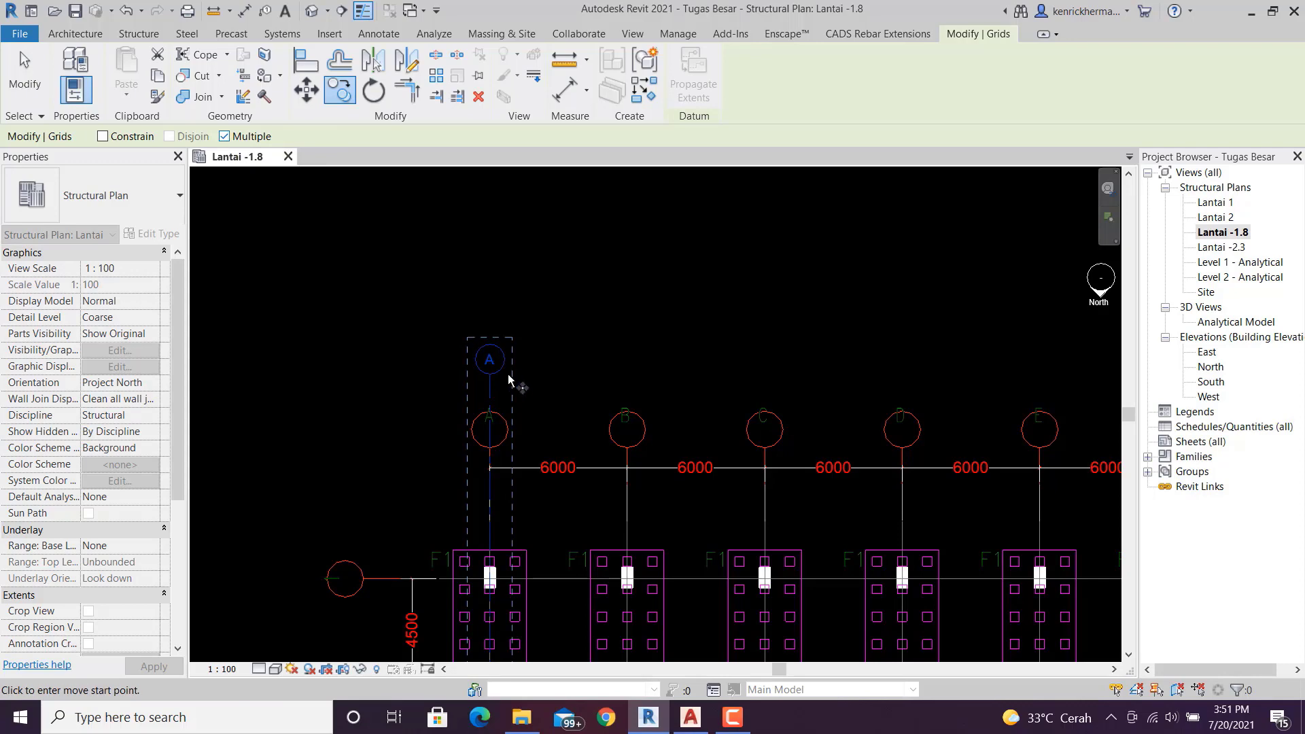
middle_drag(554, 381, 503, 360)
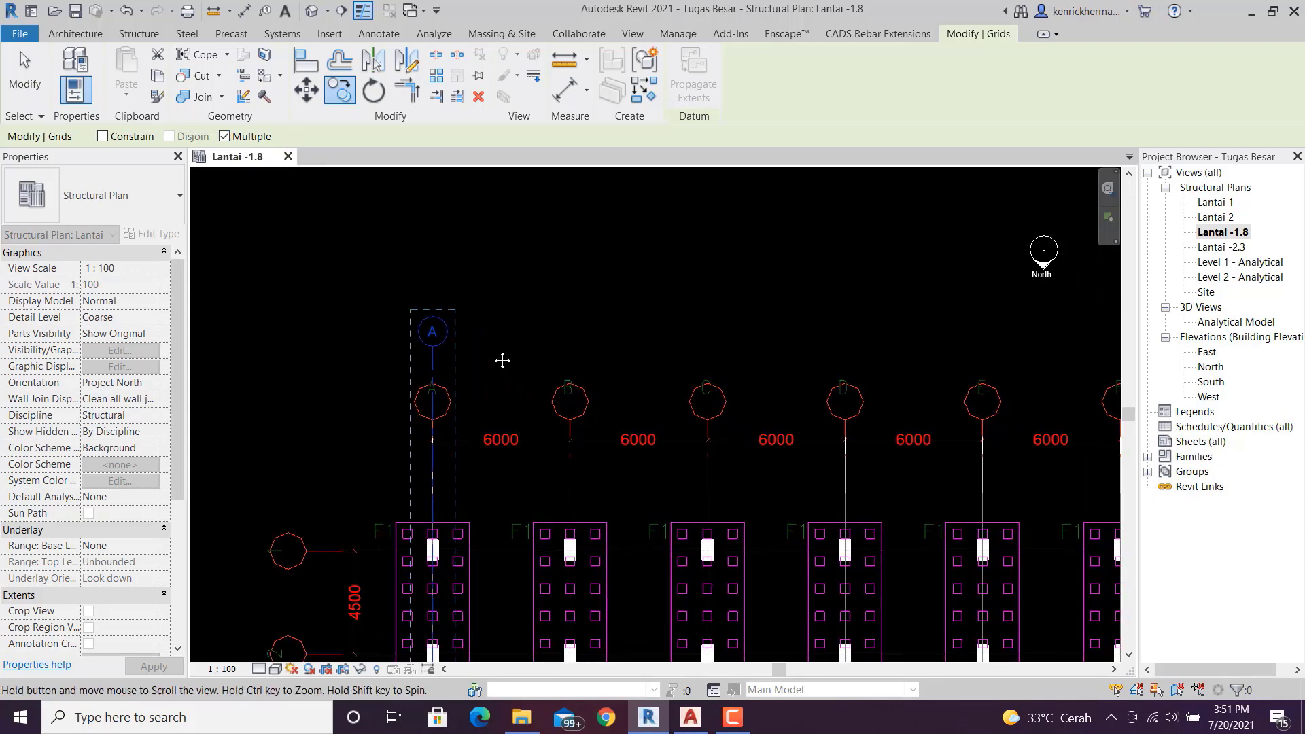
click(102, 136)
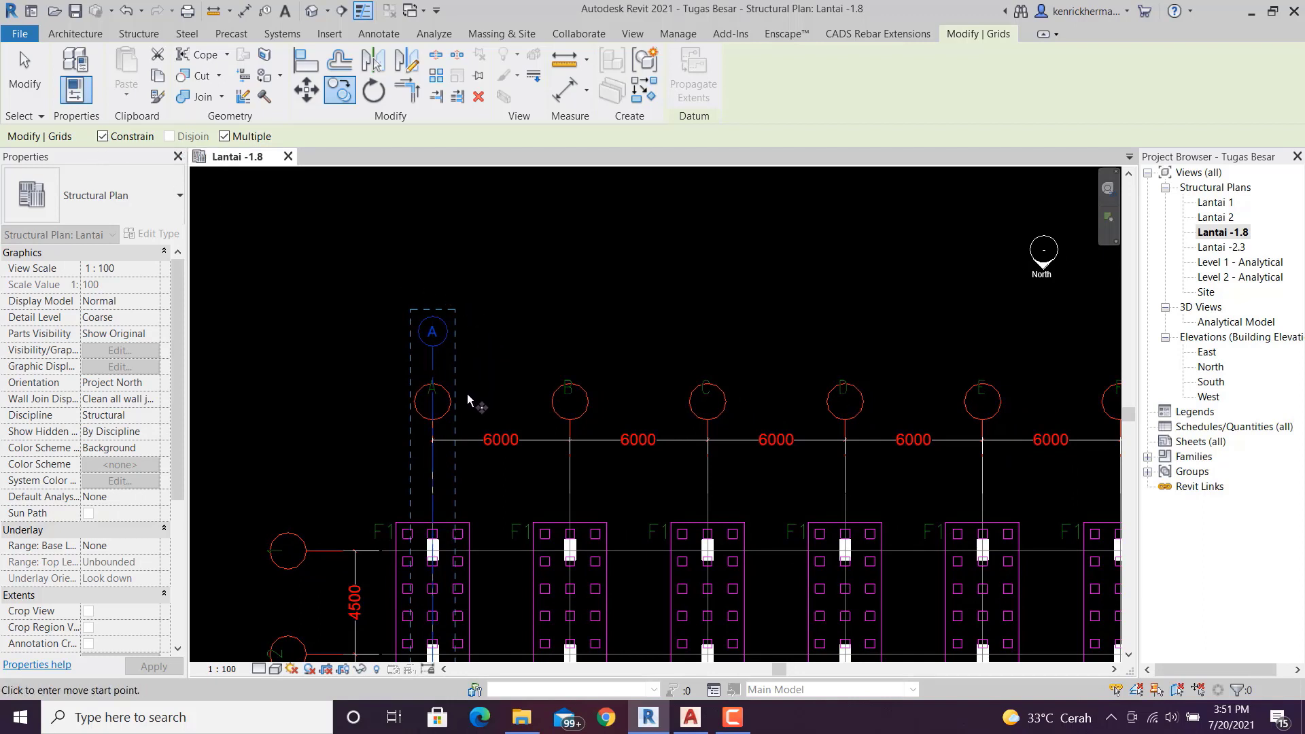
click(438, 442)
scroll(531, 425, up, 2)
middle_drag(477, 425, 378, 434)
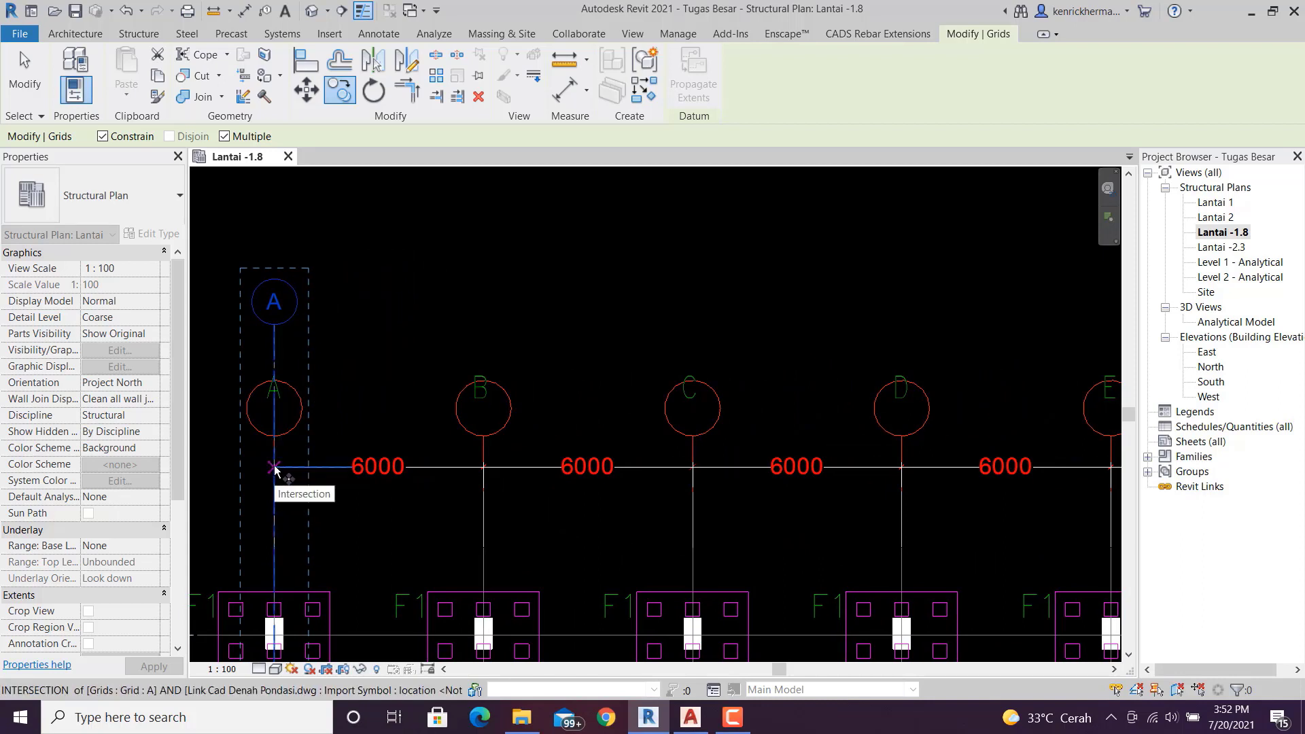
click(274, 467)
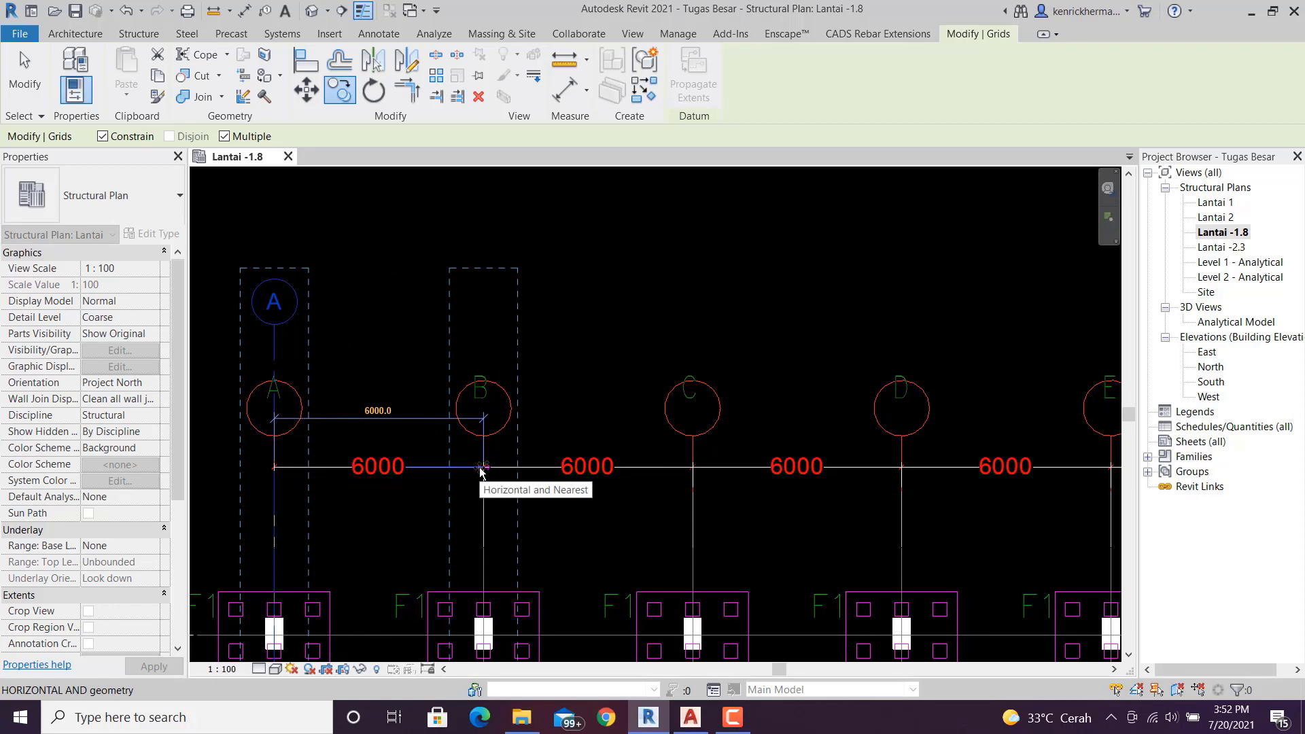
click(481, 467)
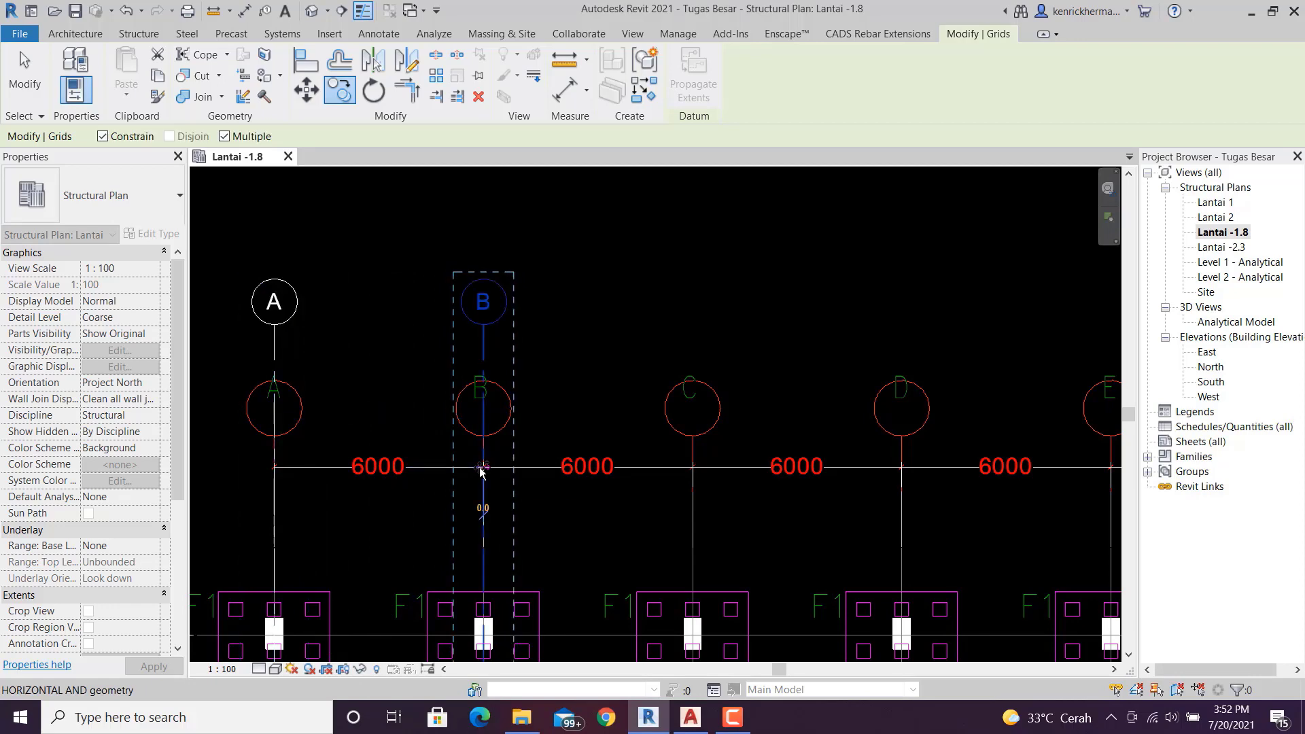
- Continue the multiple copy by placing grids on axes C, D, E, F and G of the linked drawing, 6000 apart
click(692, 467)
scroll(748, 471, down, 2)
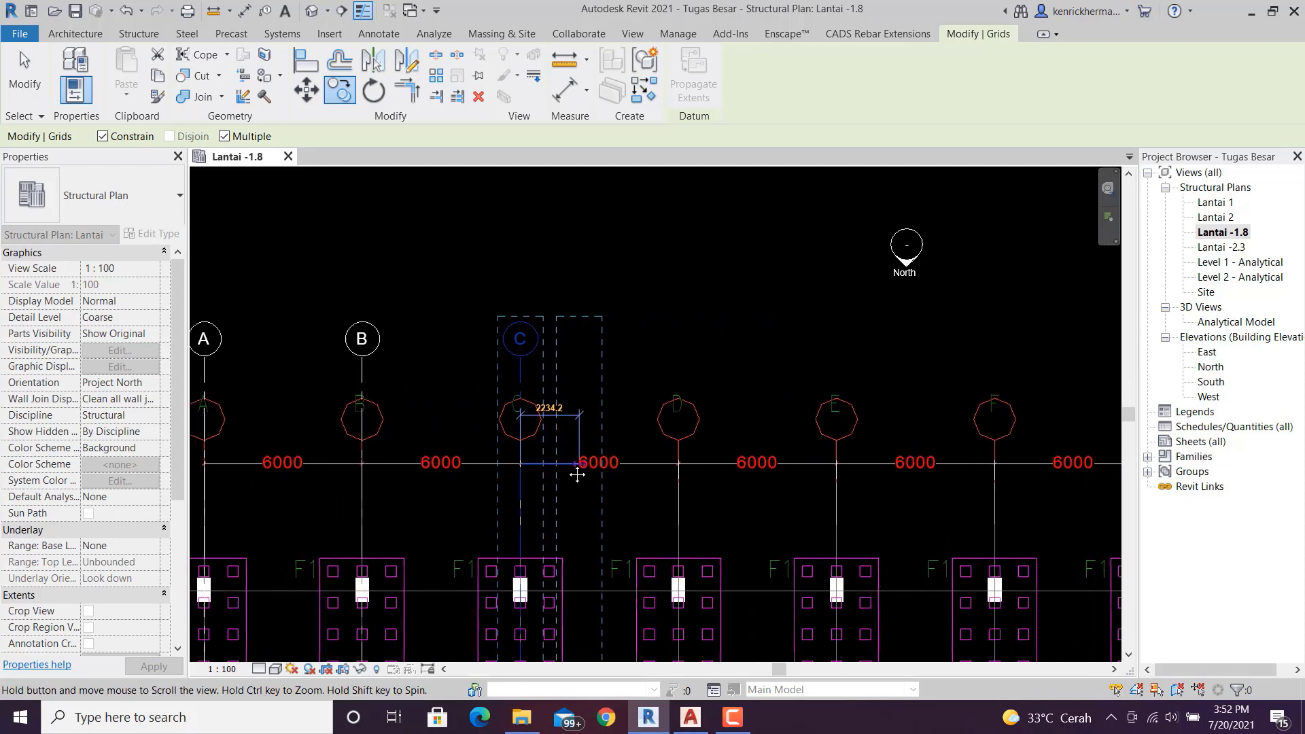
click(670, 465)
click(828, 466)
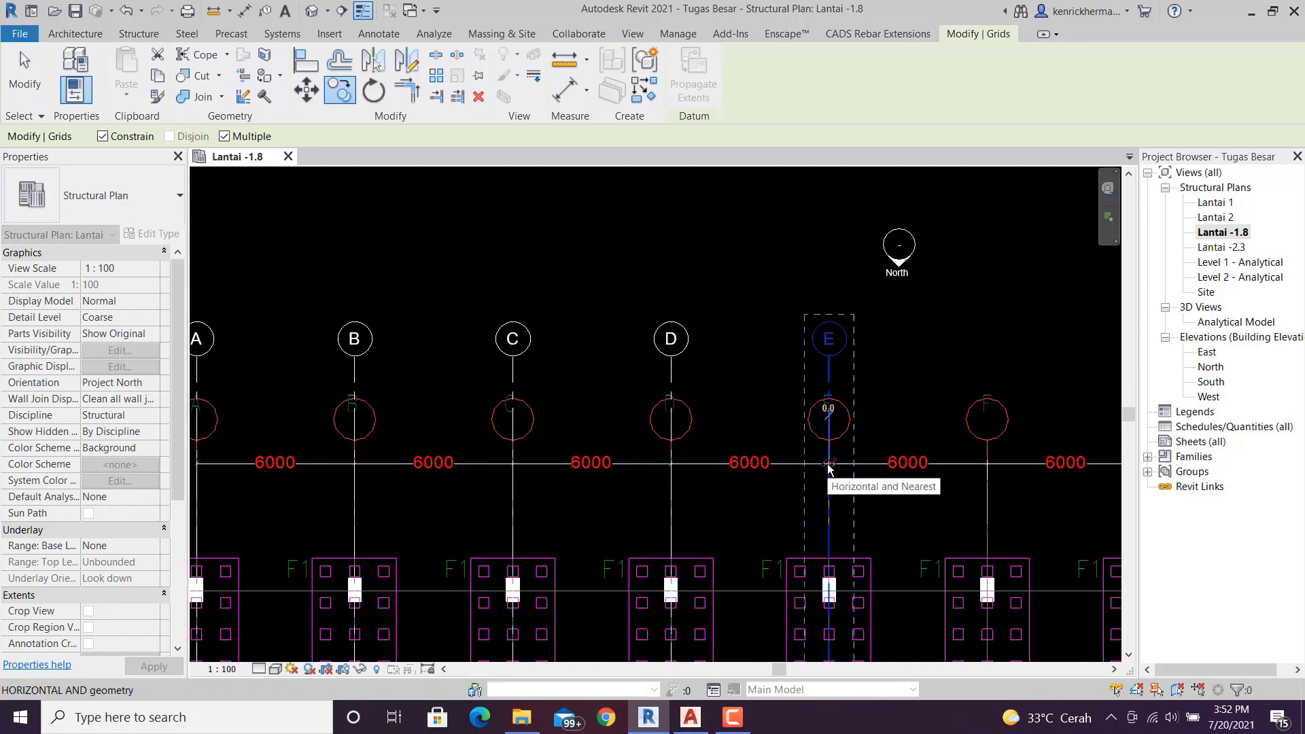
shift+scroll(723, 478, right, 3)
click(732, 466)
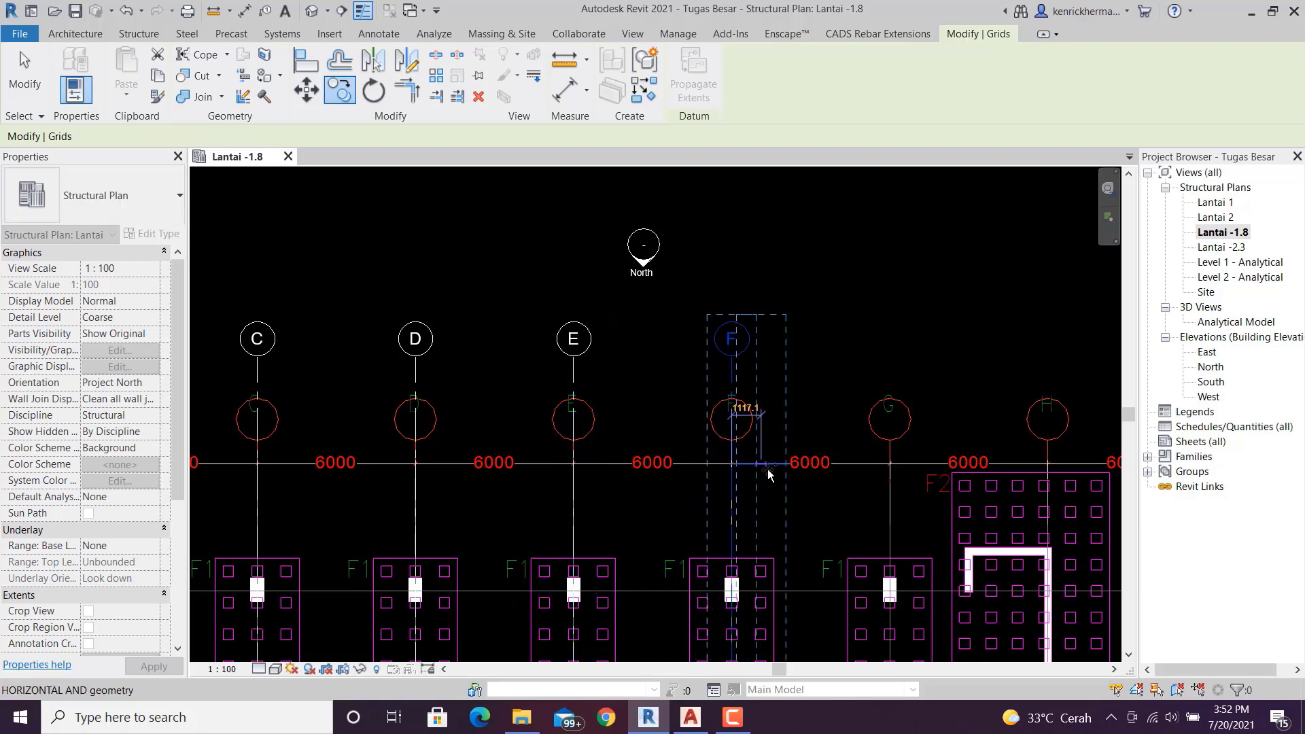
shift+scroll(734, 469, right, 3)
shift+scroll(661, 466, right, 2)
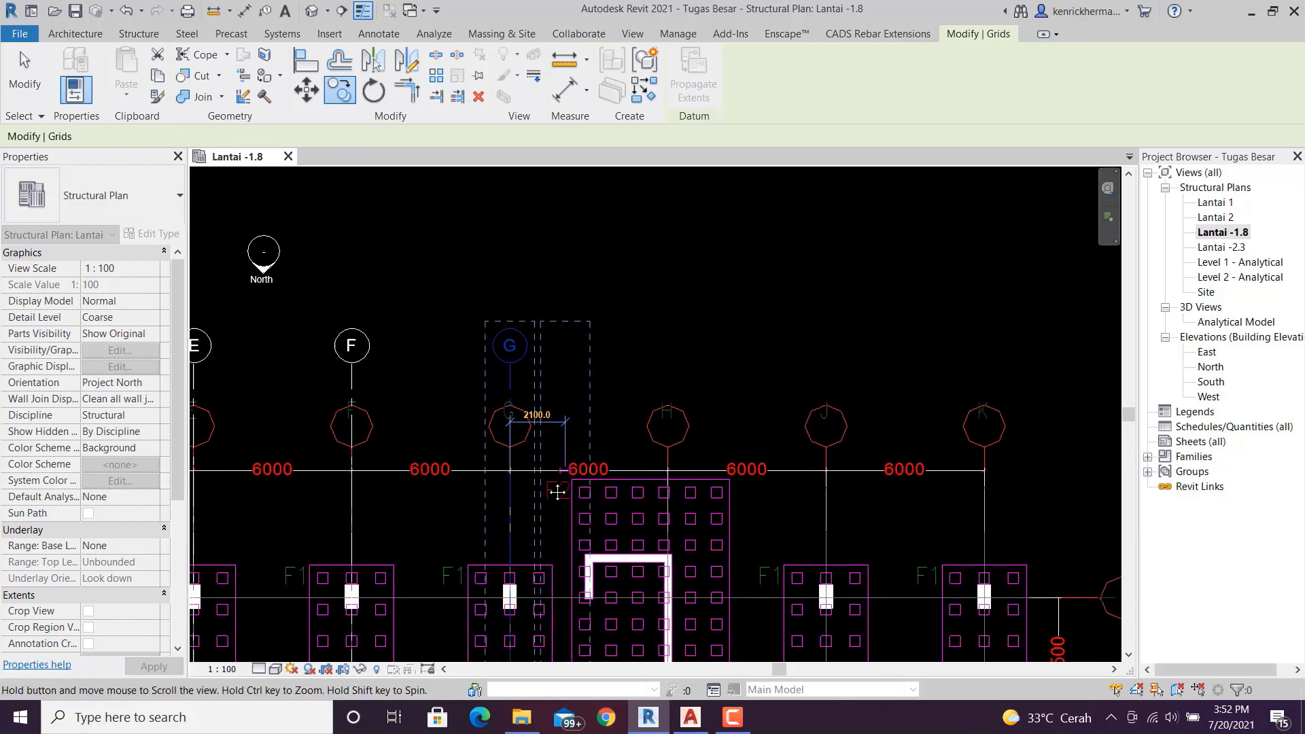
- Place the remaining grid copies on the linked drawing's axes H, J and K at 6000 spacing and finish the Copy command
click(651, 474)
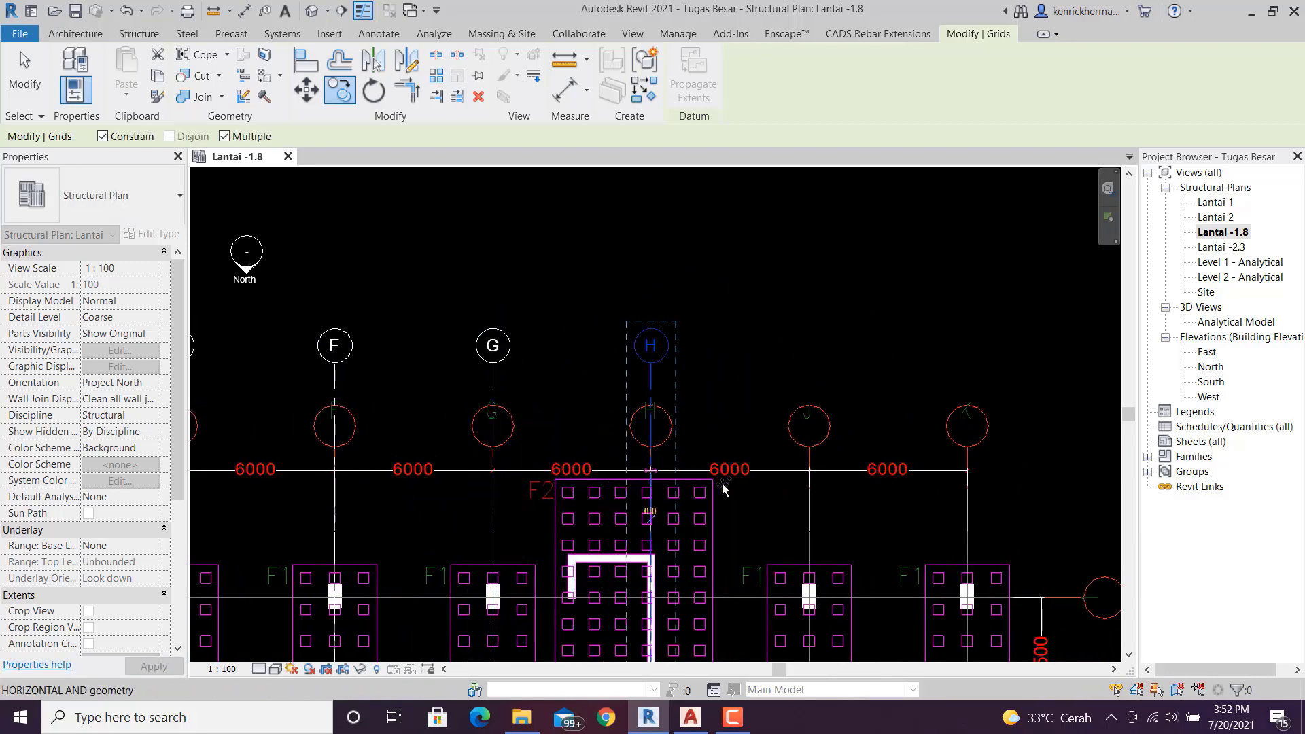
click(809, 474)
click(967, 471)
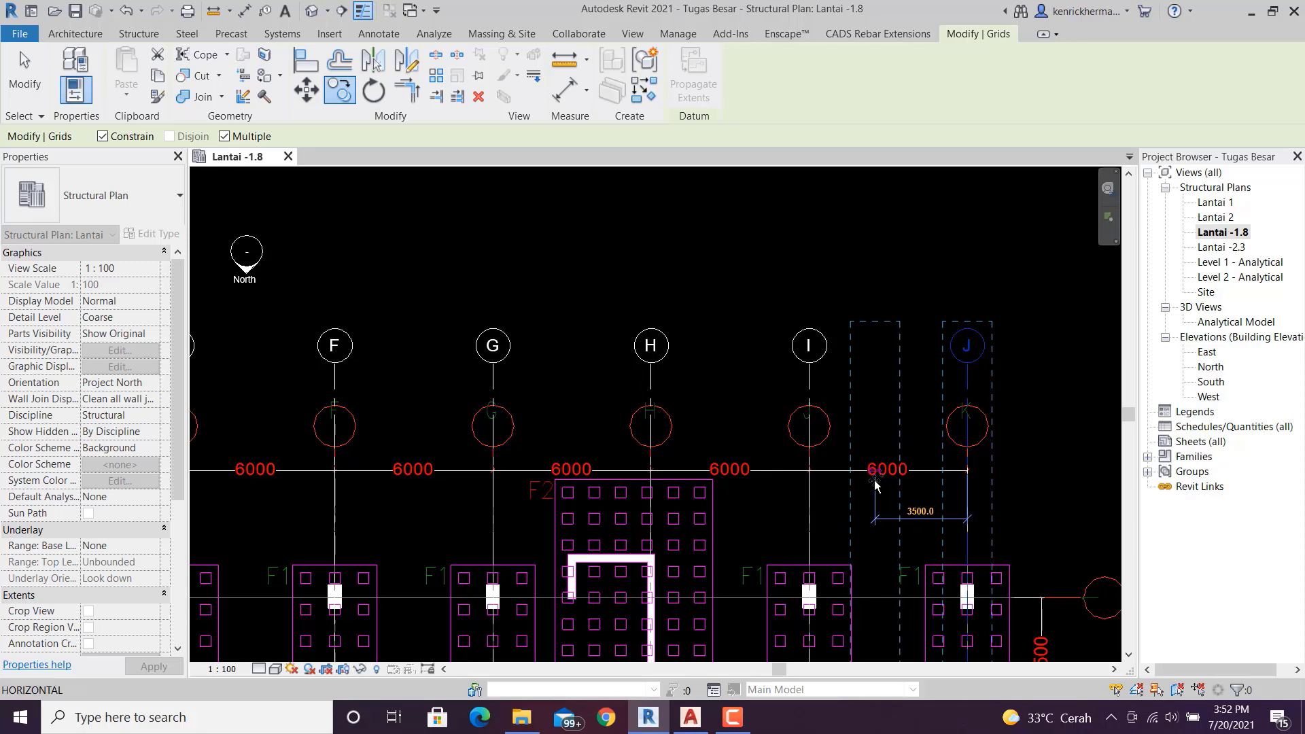
key(Escape)
key(Escape)
scroll(871, 480, down, 5)
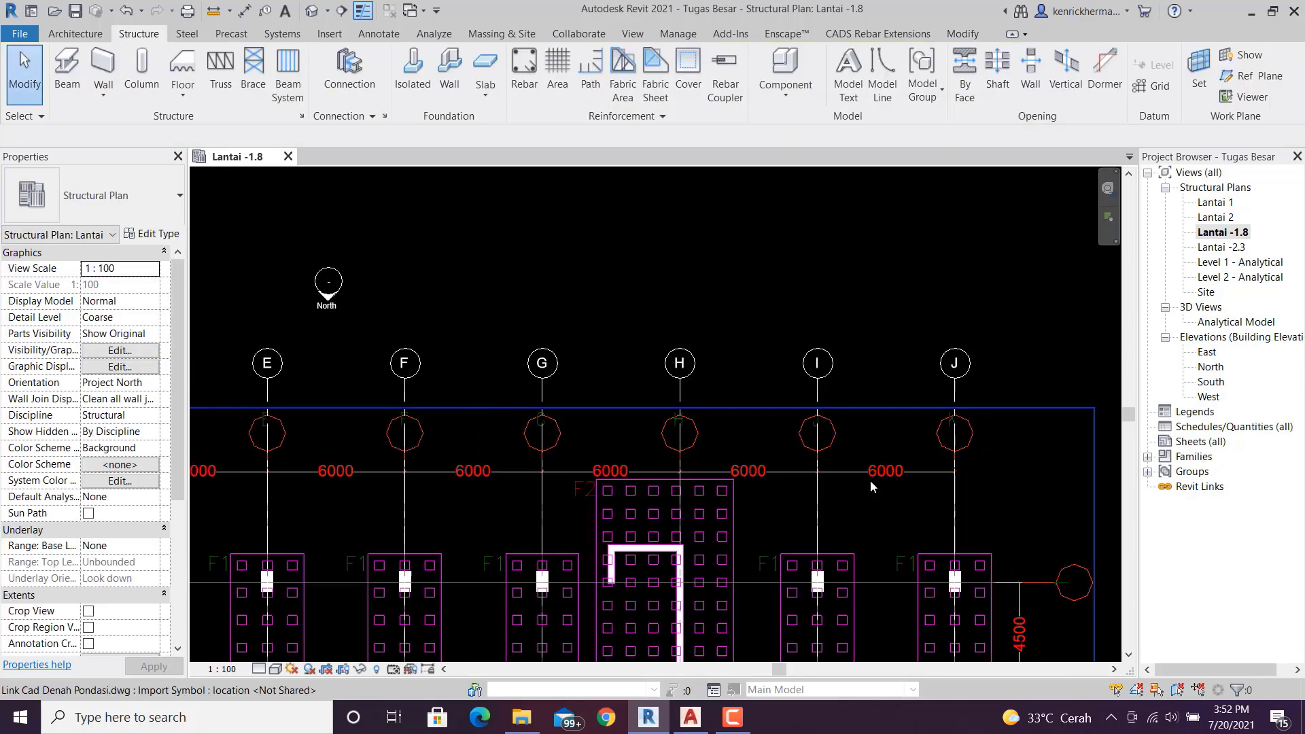
- Draw a horizontal grid line over the linked drawing's axis 1, from the eastern dimension line's endpoint to beyond the western bubble
mouse_move(463, 341)
middle_down()
mouse_move(772, 277)
mouse_move(736, 239)
middle_up()
middle_drag(421, 297, 465, 182)
scroll(431, 301, up, 2)
middle_drag(431, 297, 341, 348)
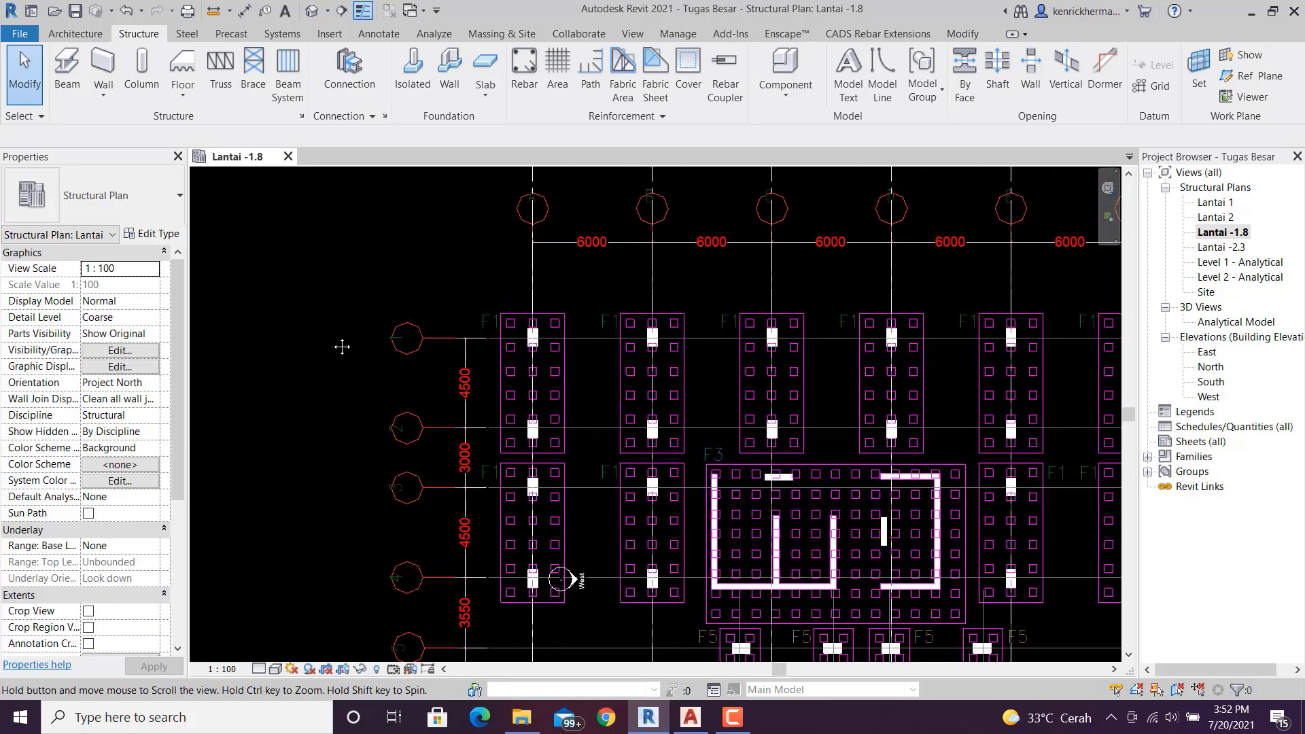
key(g)
key(r)
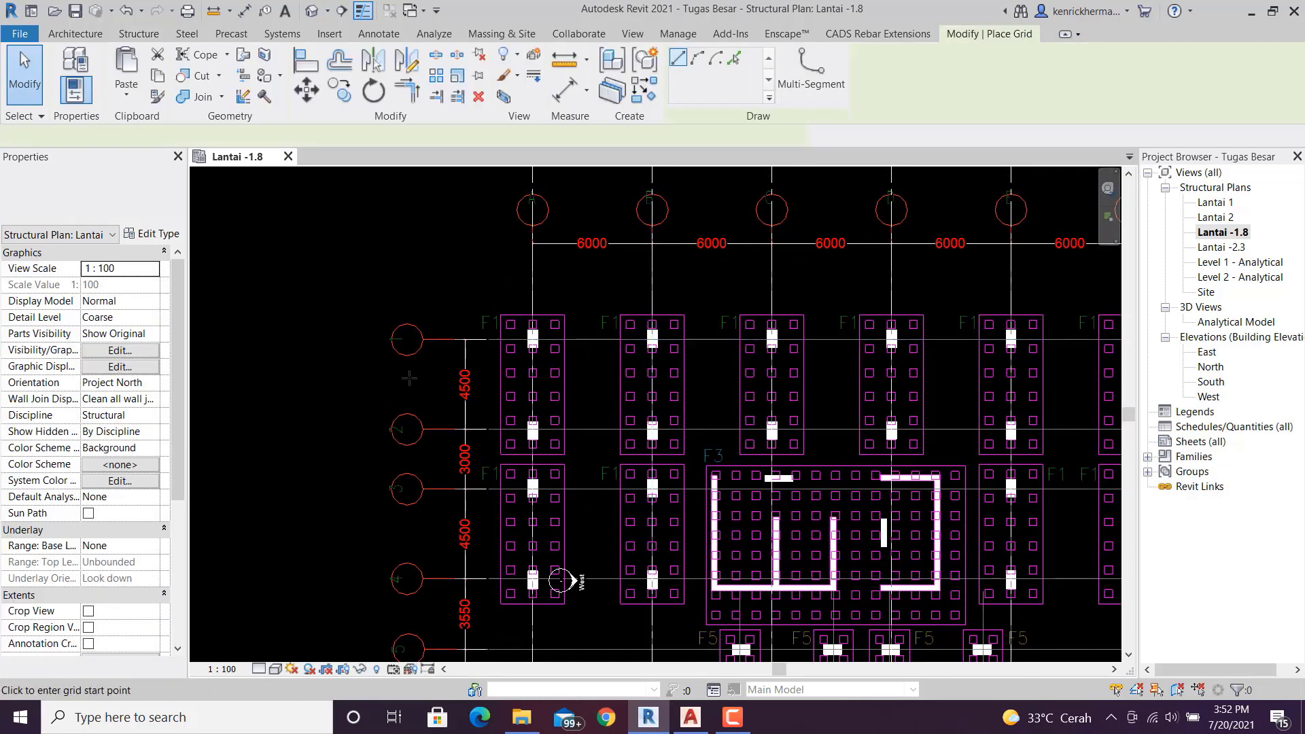
scroll(455, 367, up, 1)
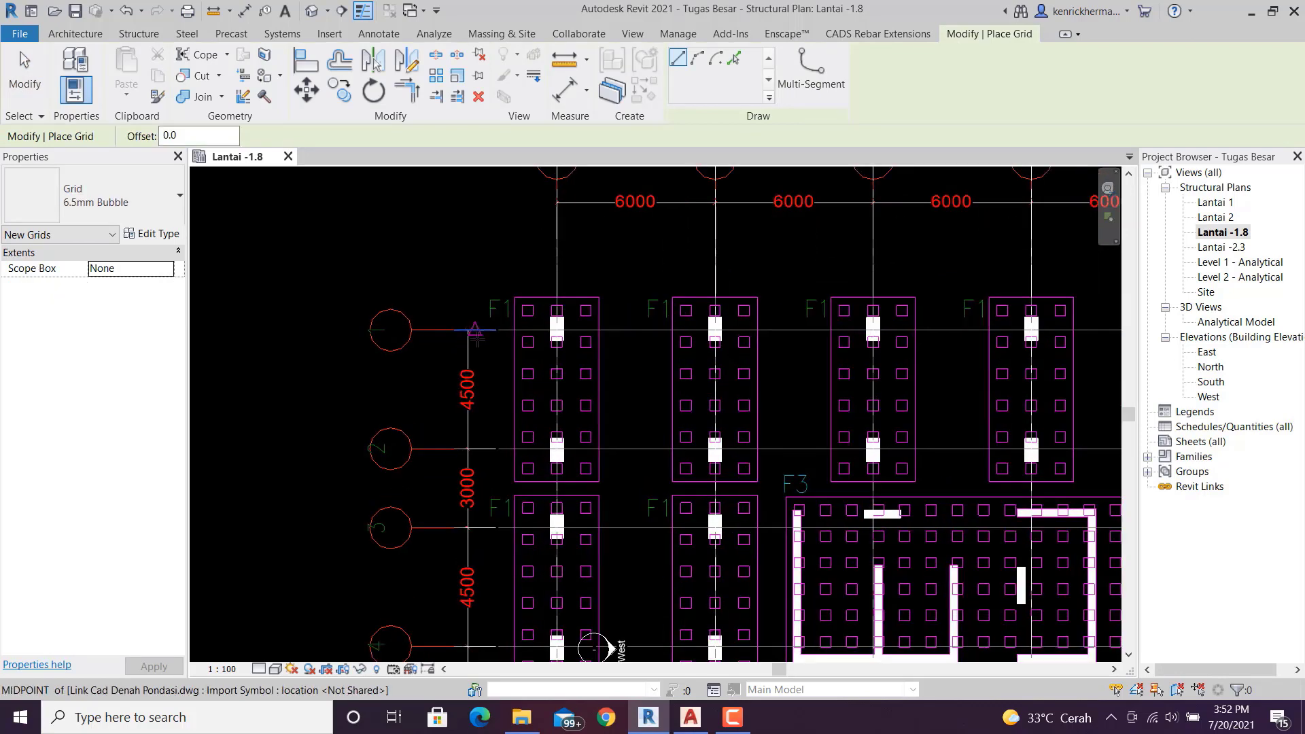
scroll(574, 373, down, 2)
scroll(631, 379, down, 2)
middle_drag(728, 399, 464, 426)
scroll(768, 390, up, 5)
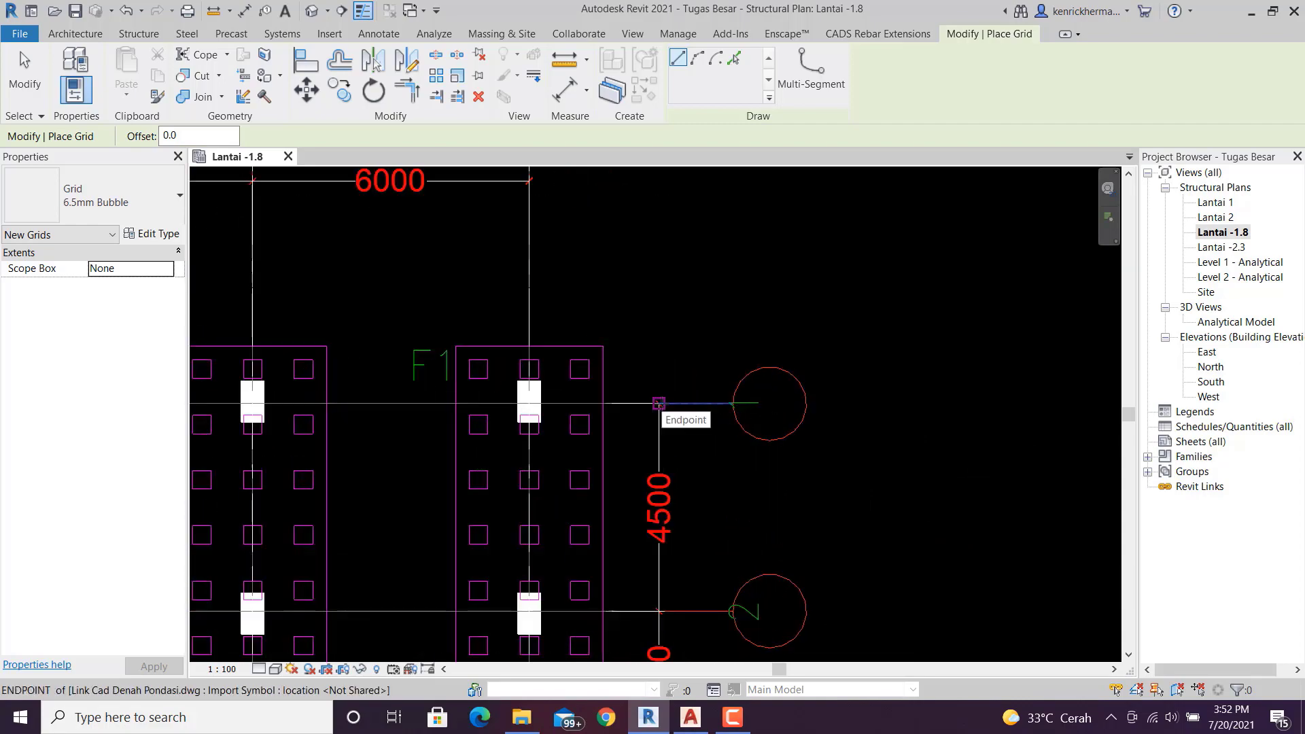
click(659, 403)
scroll(529, 427, down, 4)
middle_drag(408, 441, 1009, 426)
scroll(715, 407, down, 2)
middle_drag(491, 414, 693, 418)
scroll(583, 414, up, 3)
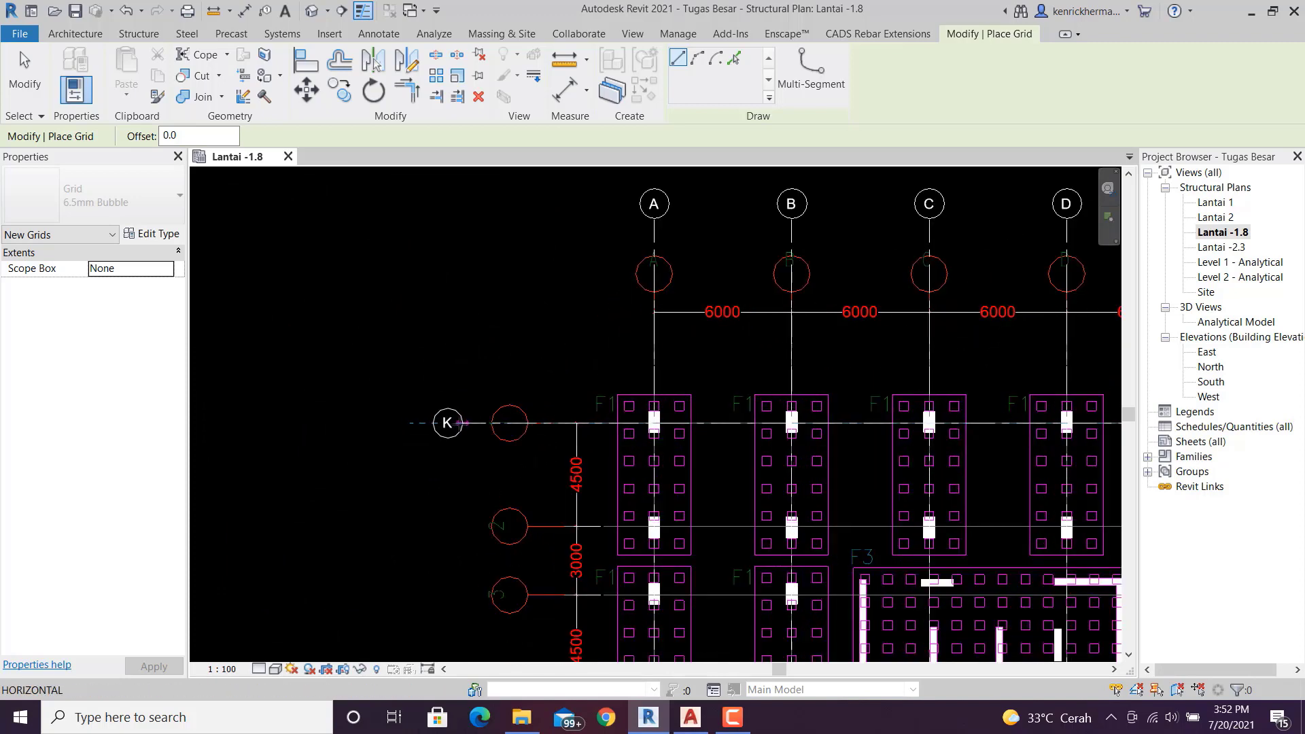
click(454, 423)
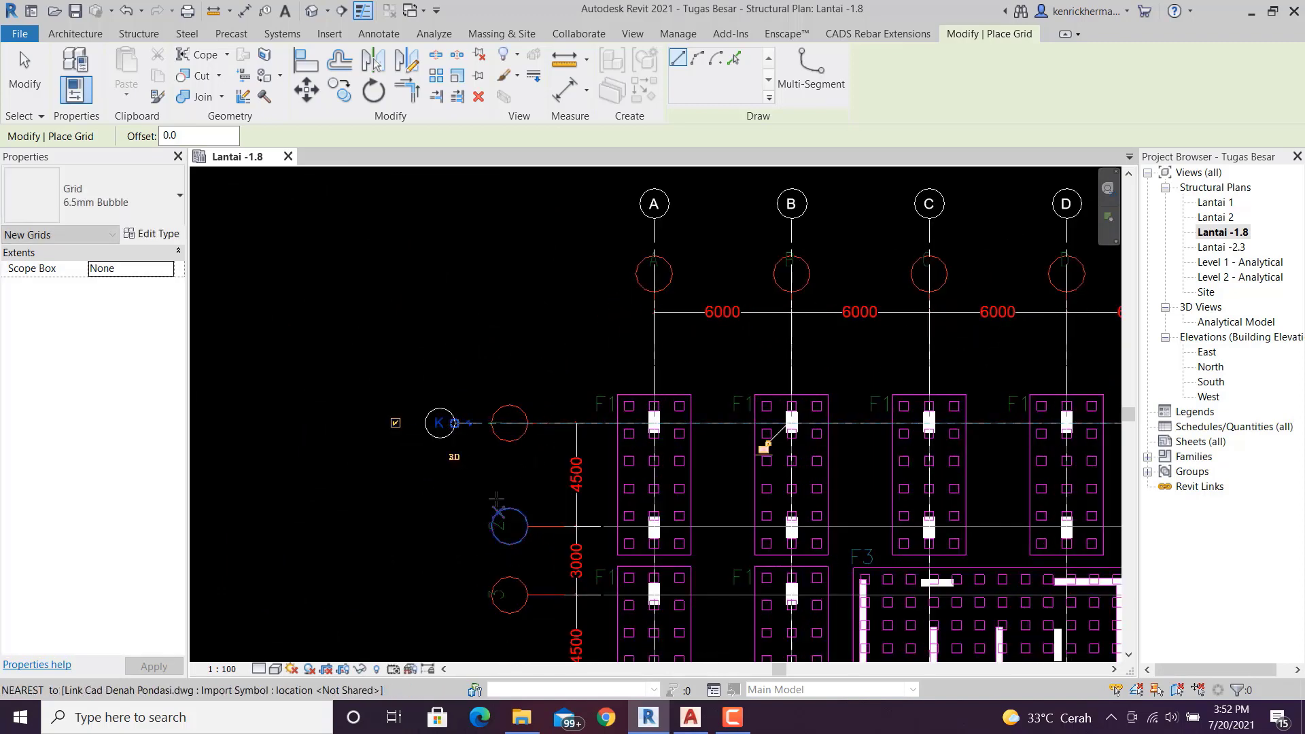
key(Escape)
- Finish the Grid command and extend the horizontal grid's eastern end beyond the linked drawing's bubble 1
scroll(543, 473, down, 2)
scroll(1055, 442, up, 5)
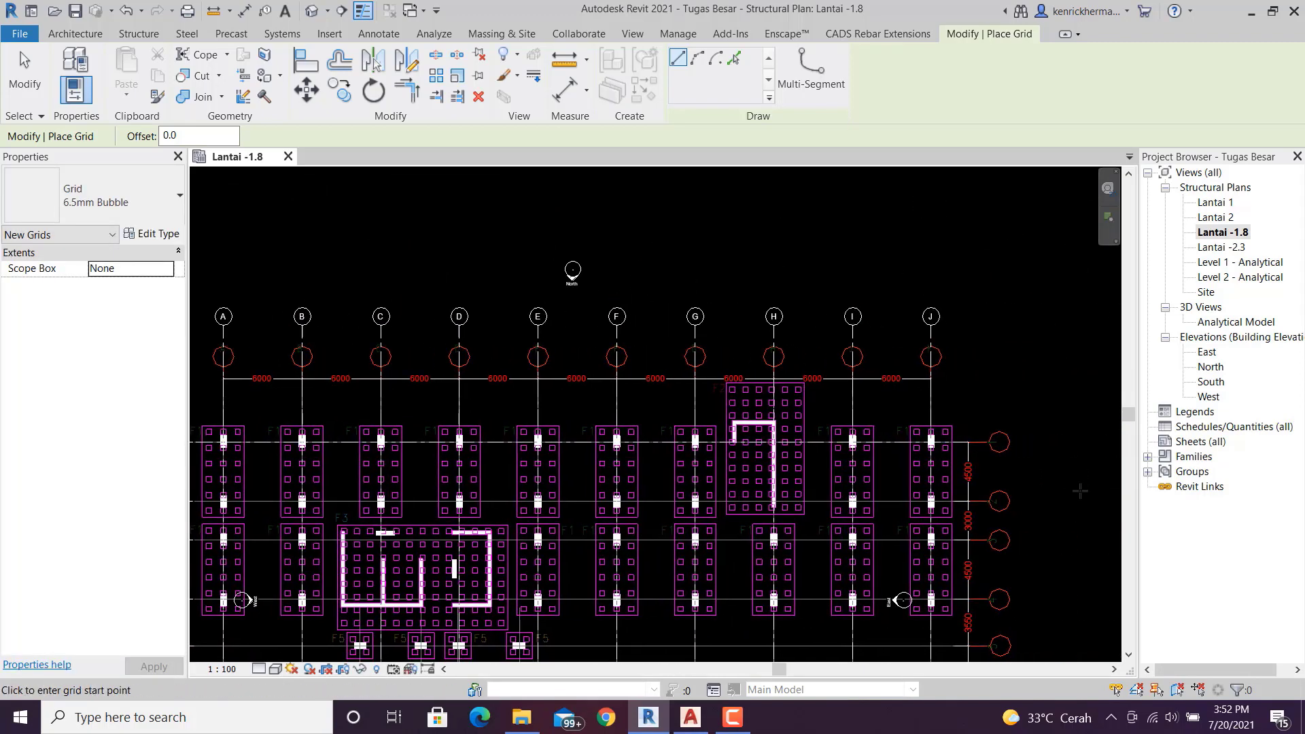
key(Escape)
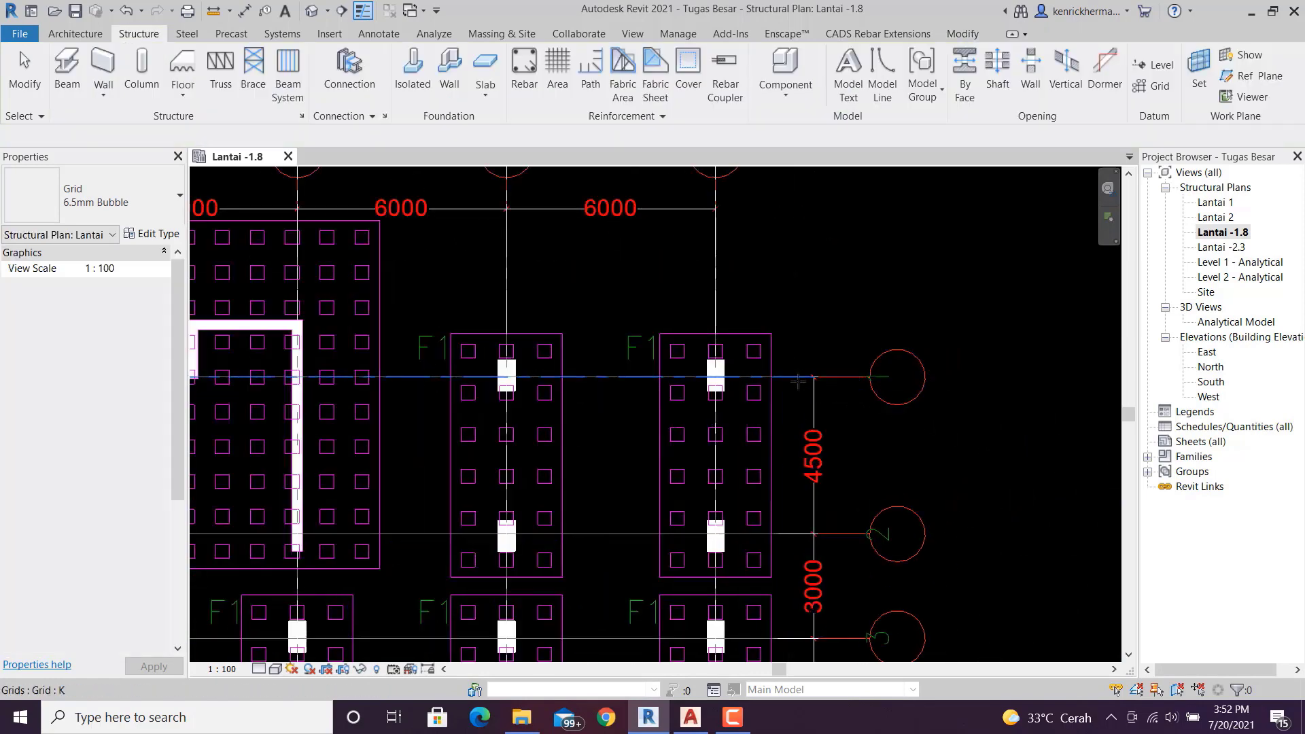
click(814, 379)
drag(814, 377, 994, 408)
click(972, 454)
scroll(985, 417, down, 5)
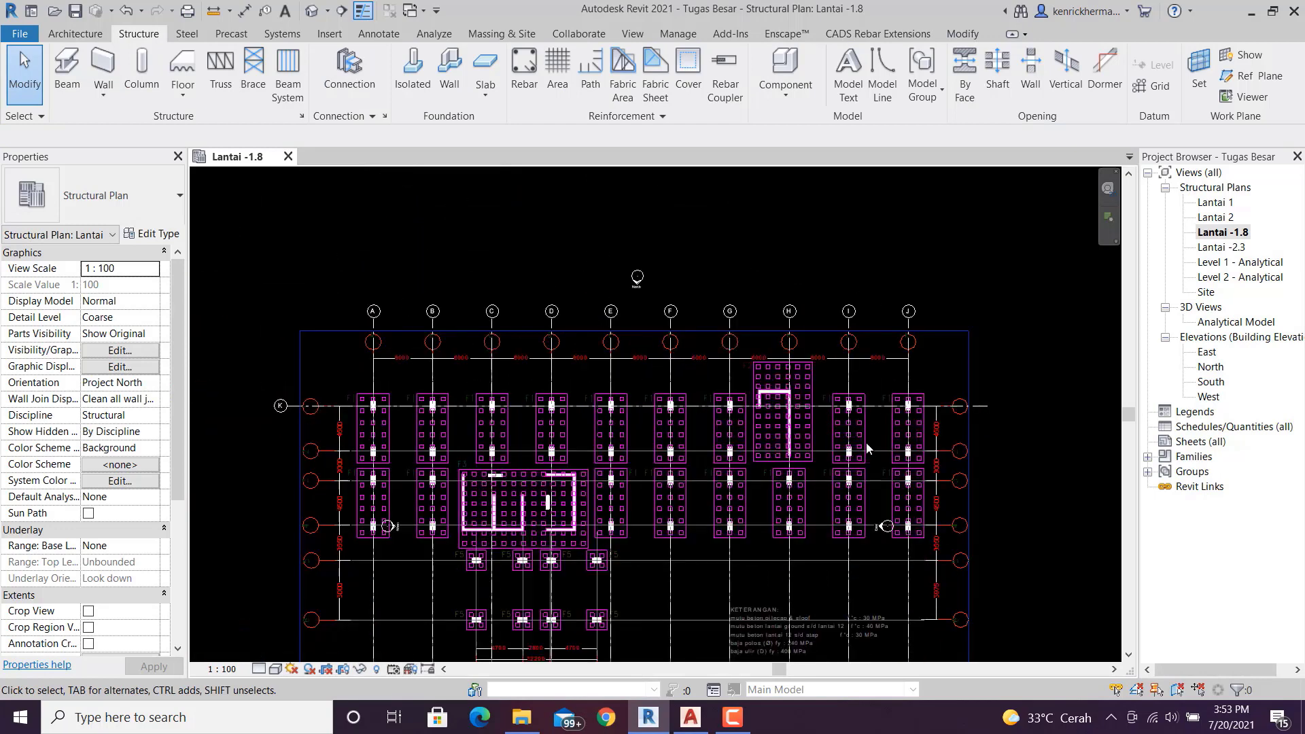
- Rename the new horizontal grid line as 1 in its bubble
scroll(476, 345, up, 5)
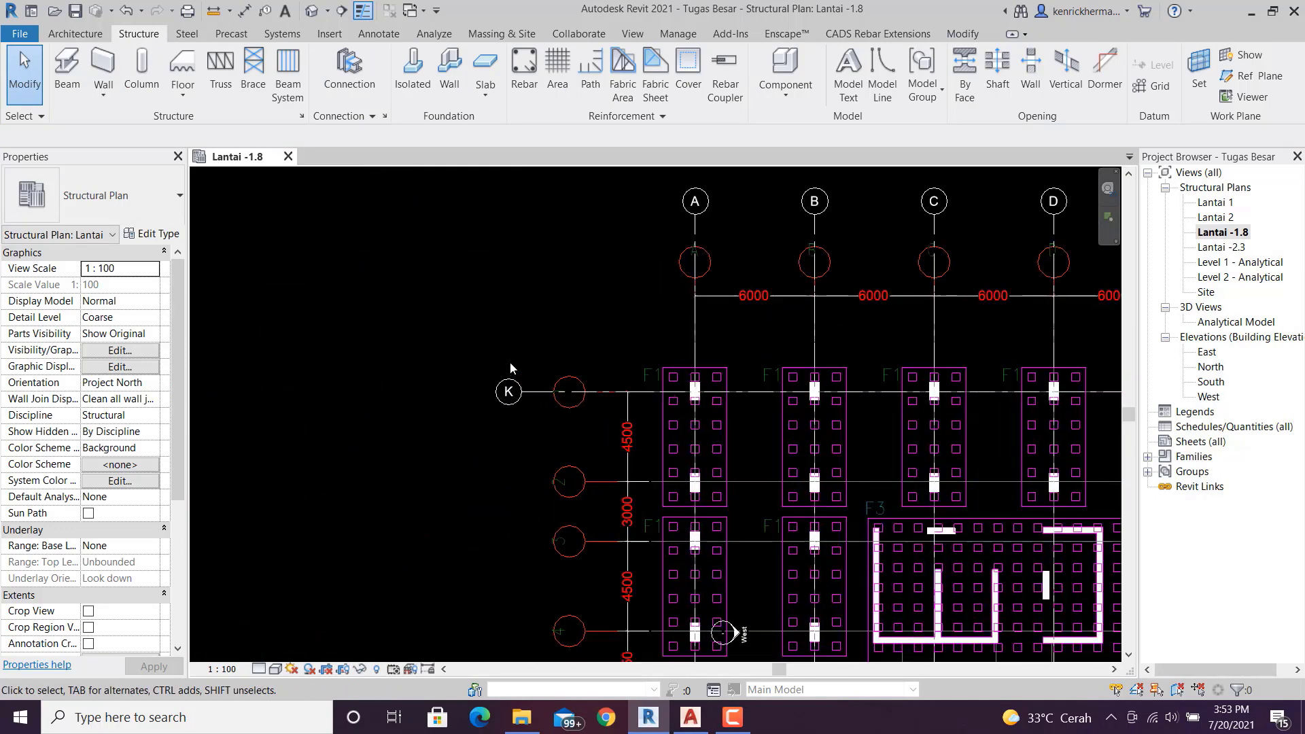
middle_drag(498, 346, 431, 311)
middle_drag(461, 447, 478, 381)
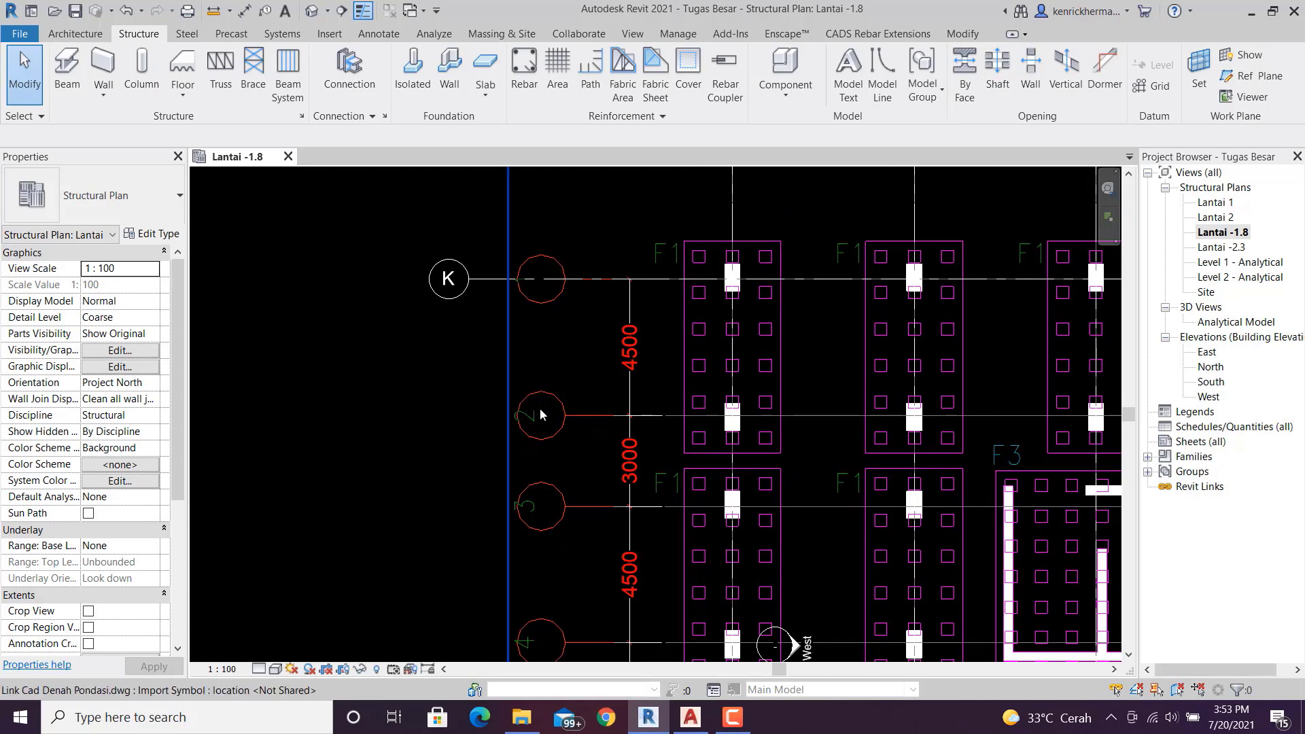
click(448, 283)
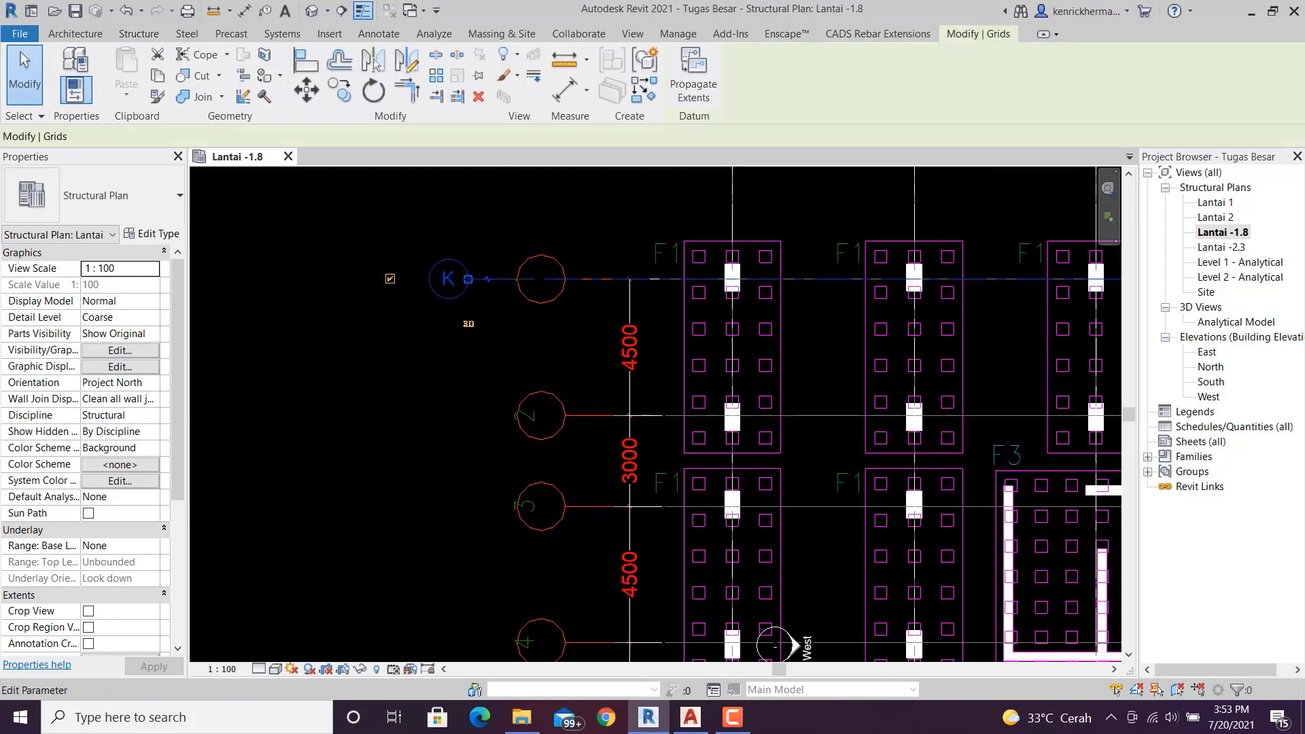
click(448, 280)
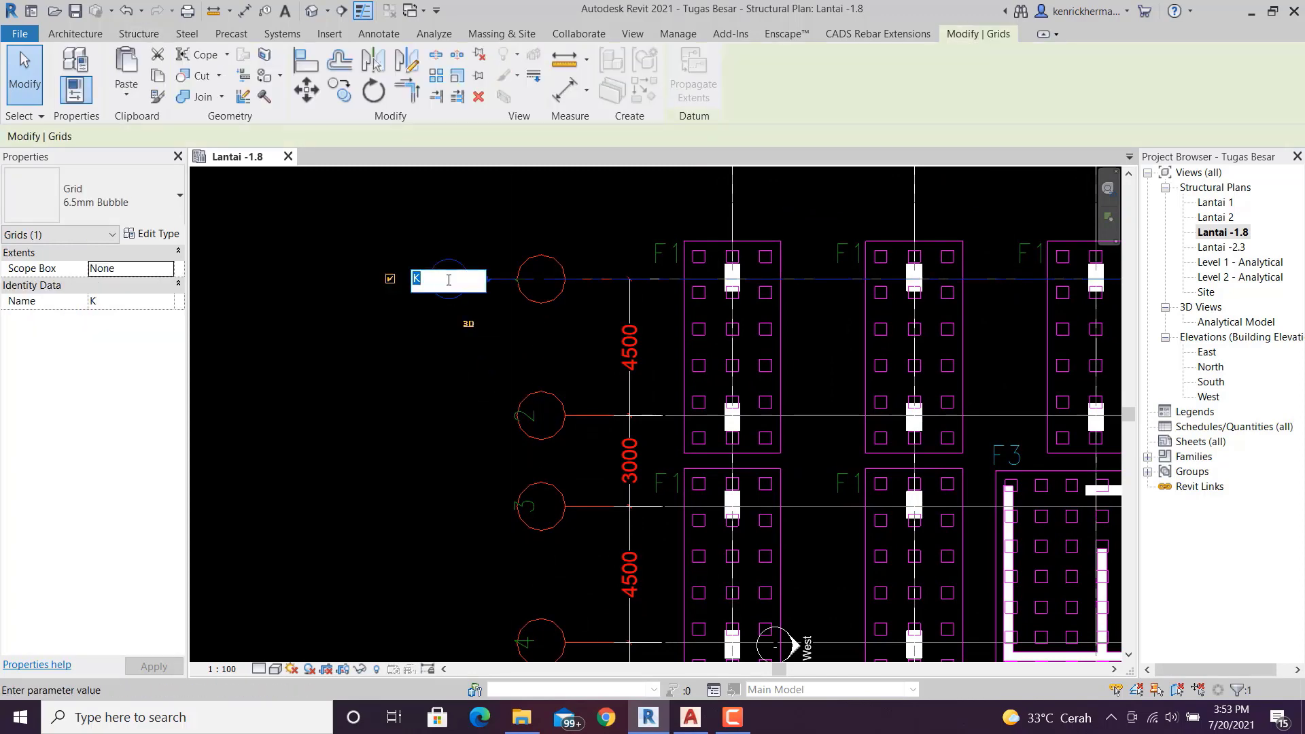
key(Return)
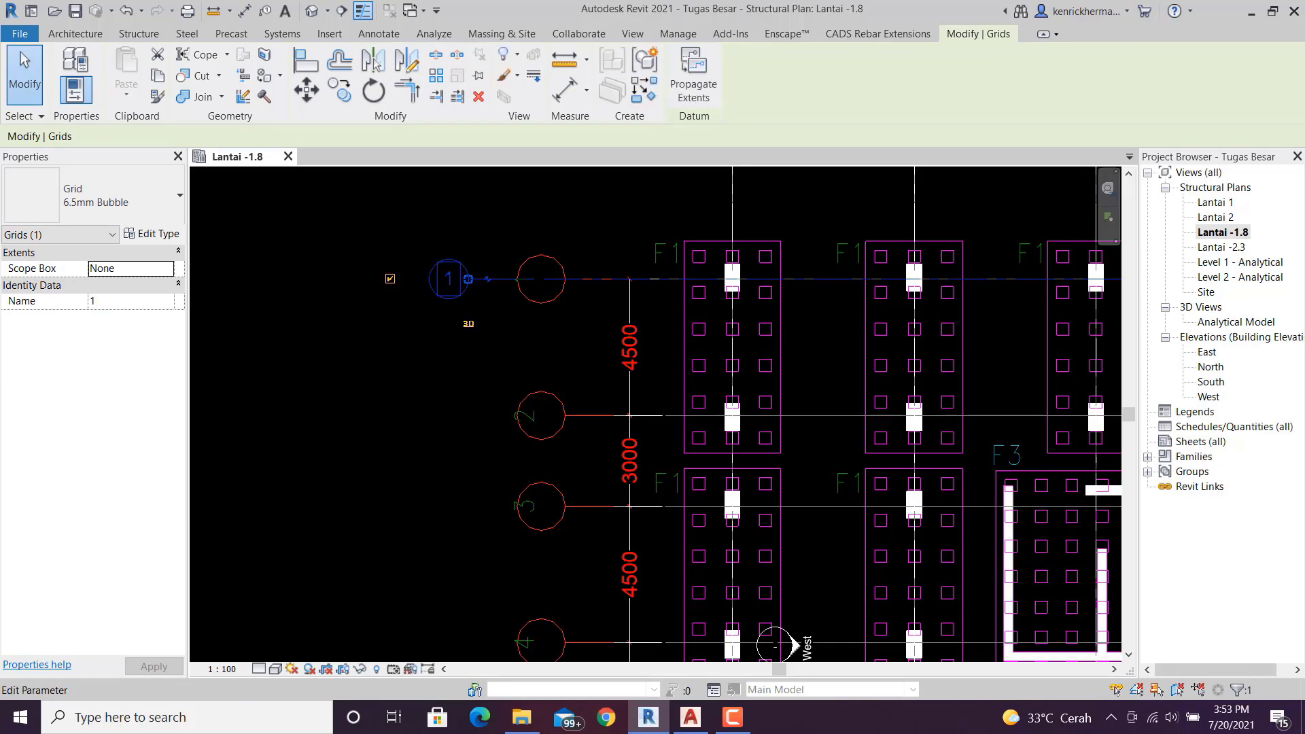
click(371, 352)
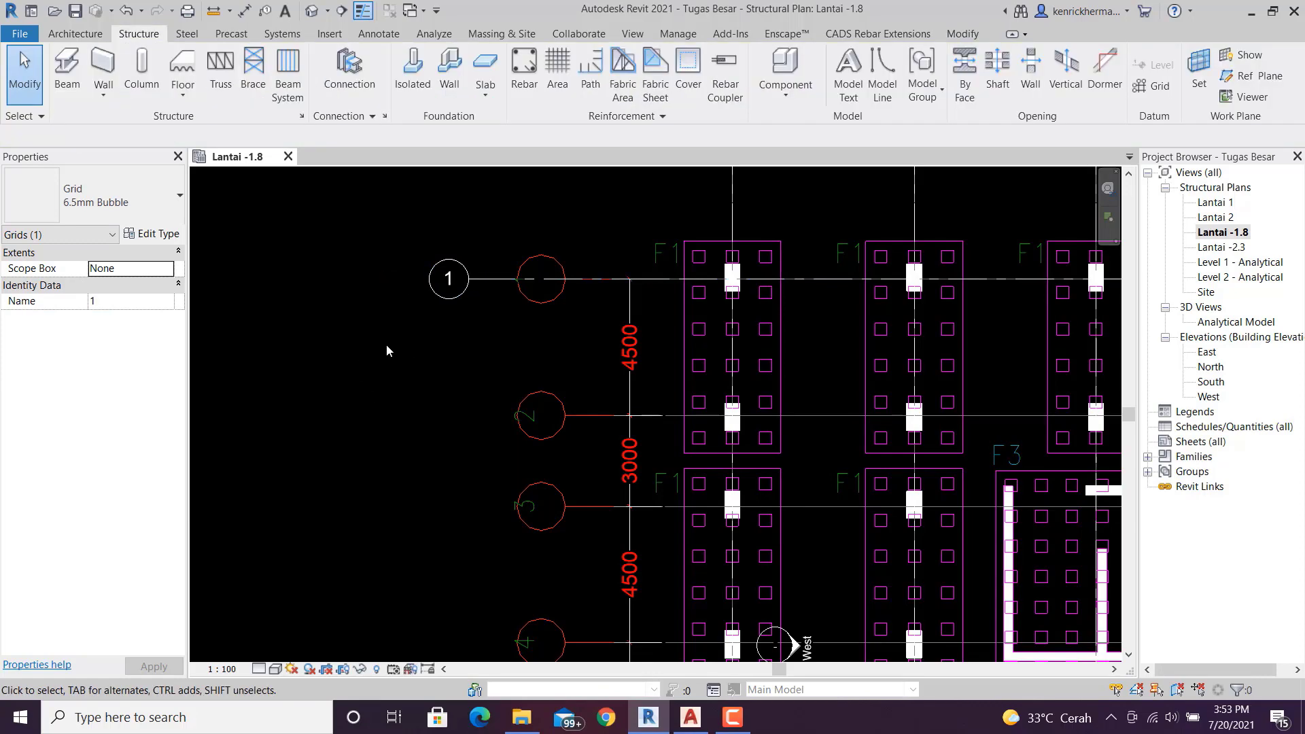
- Copy grid 1 with Constrain and Multiple enabled, from the linked bubble's edge down to axes 2, 3 and 4
click(493, 278)
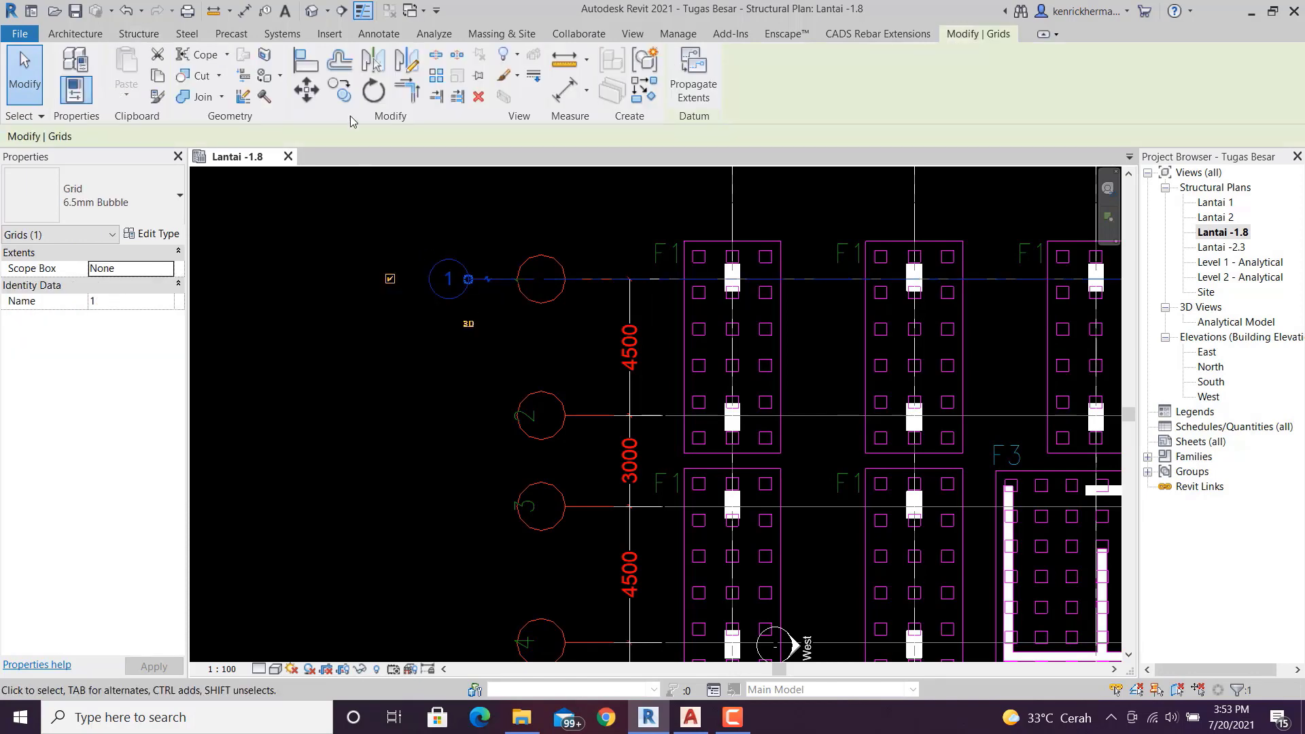
click(342, 95)
scroll(583, 312, up, 1)
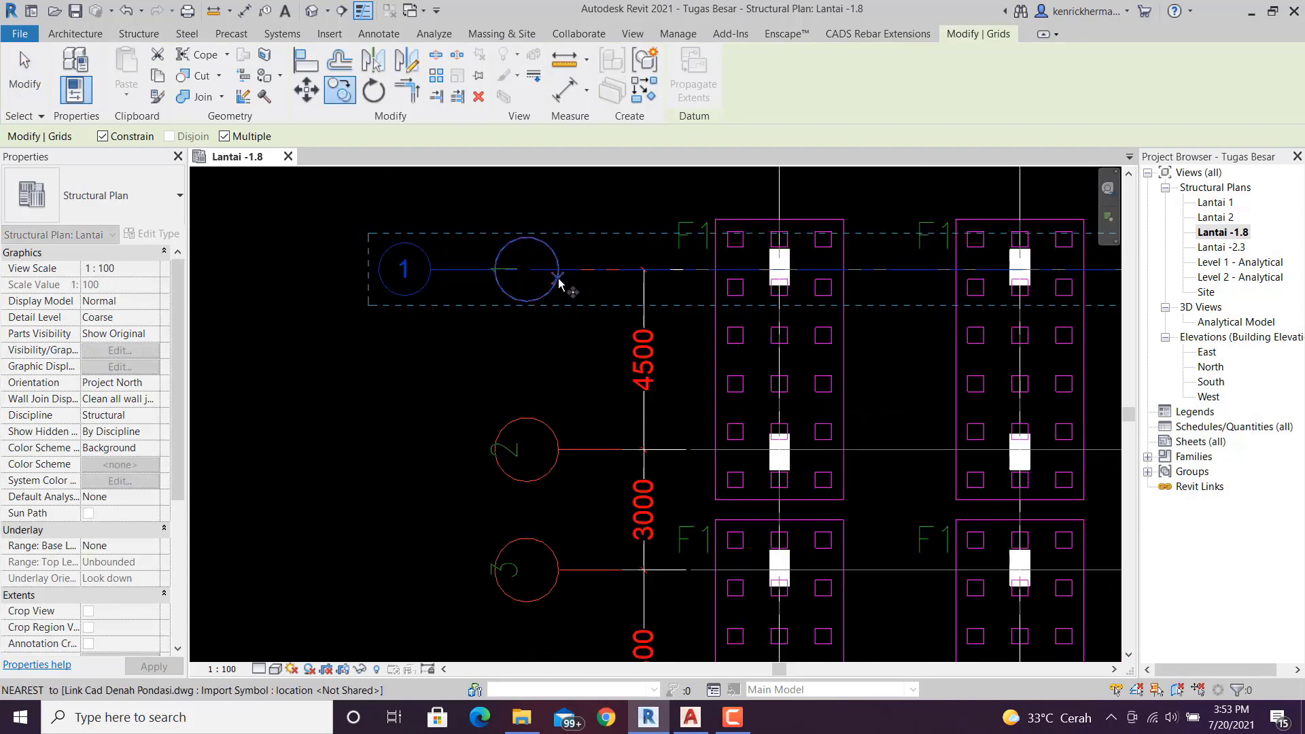
click(559, 270)
scroll(560, 452, up, 1)
scroll(558, 449, up, 2)
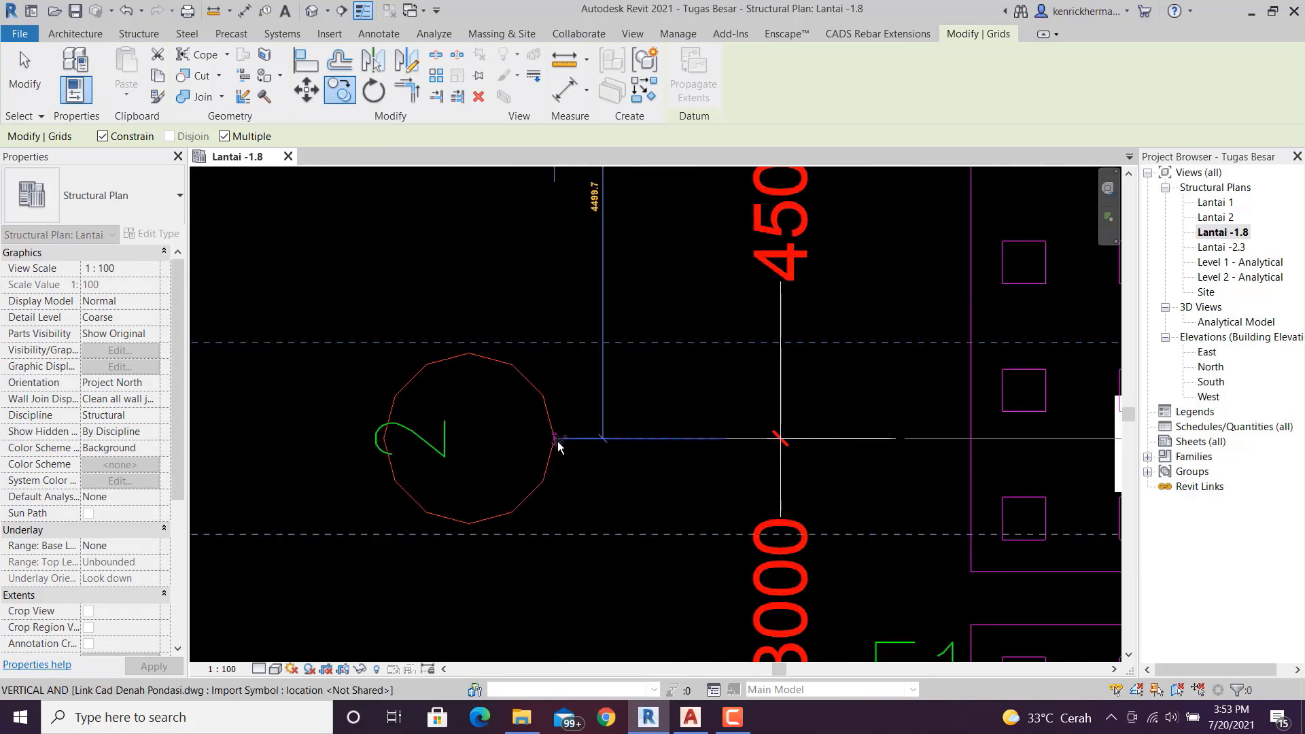
click(557, 447)
scroll(560, 454, down, 3)
middle_drag(569, 503, 528, 347)
click(558, 430)
click(532, 428)
- Try placing a grid copy on axis 5 using the linked bubble's edge, leave the Copy command and delete that copy
click(526, 436)
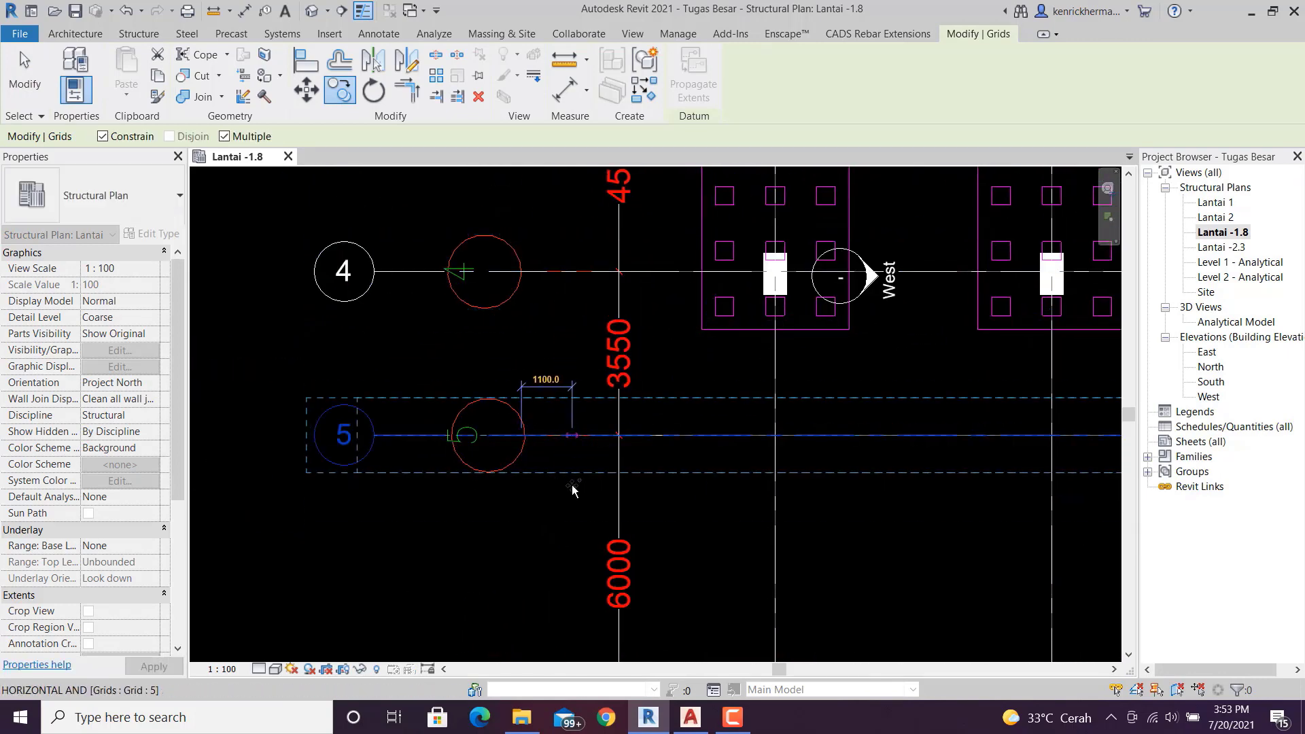
key(Escape)
key(Escape)
scroll(531, 462, up, 5)
scroll(509, 454, down, 4)
scroll(512, 449, up, 2)
click(288, 403)
key(Delete)
scroll(479, 454, down, 3)
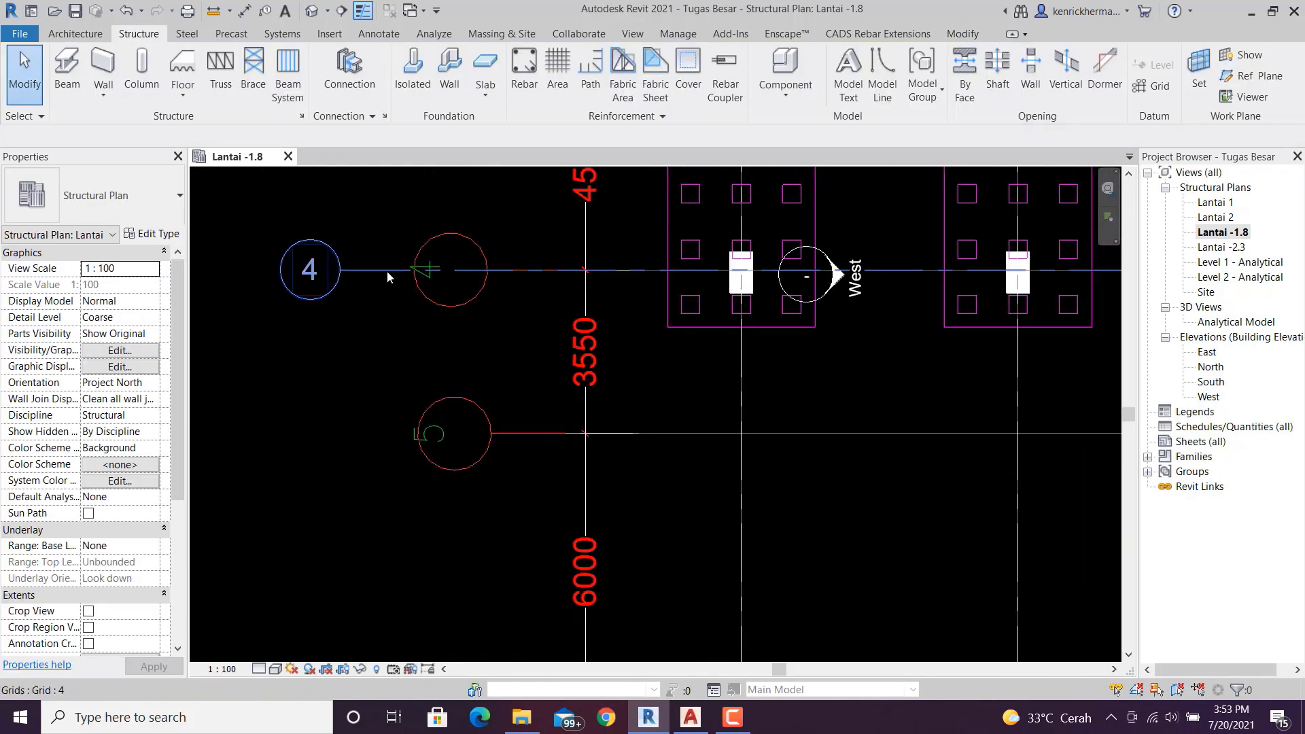
- Copy grid 4 from its intersection with the dimension line down to axes 5 and 6, at 3550 and a further 6000
click(387, 271)
click(340, 90)
scroll(564, 327, up, 1)
click(587, 249)
click(586, 466)
middle_drag(578, 514, 582, 197)
click(571, 289)
scroll(571, 289, down, 3)
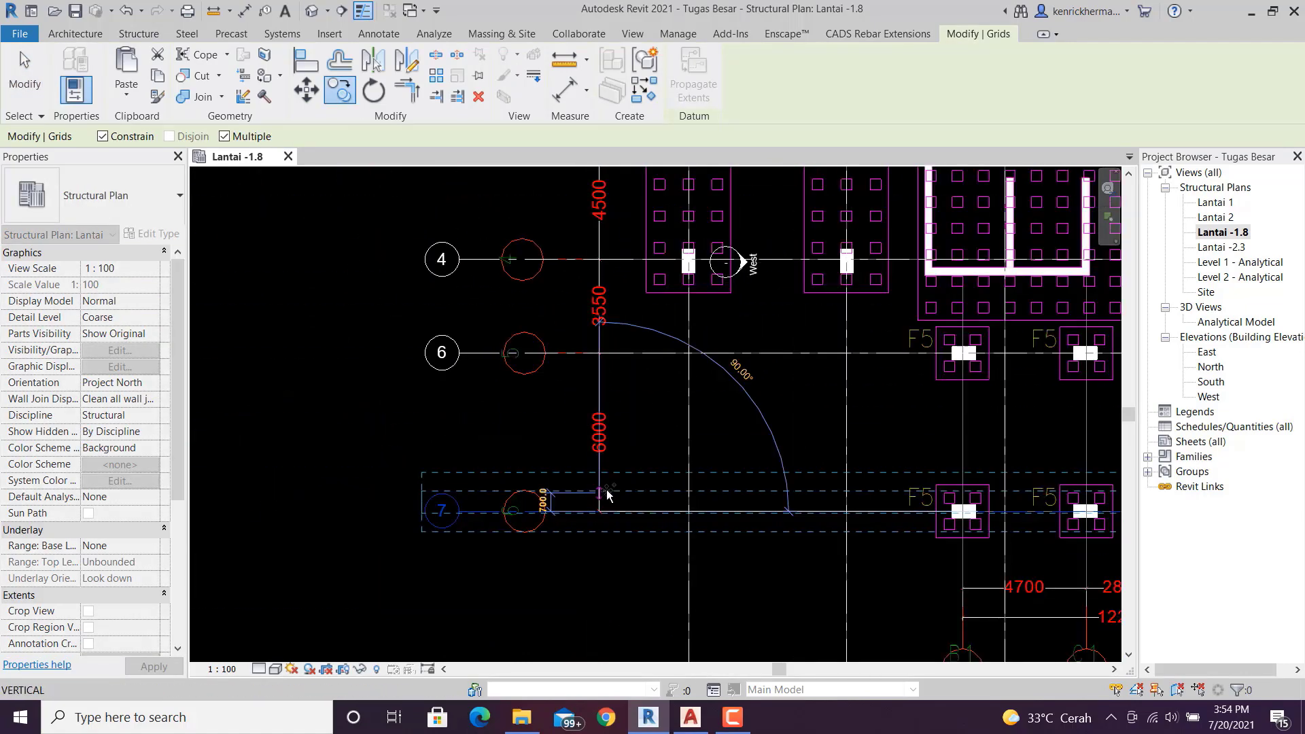
key(Escape)
key(Escape)
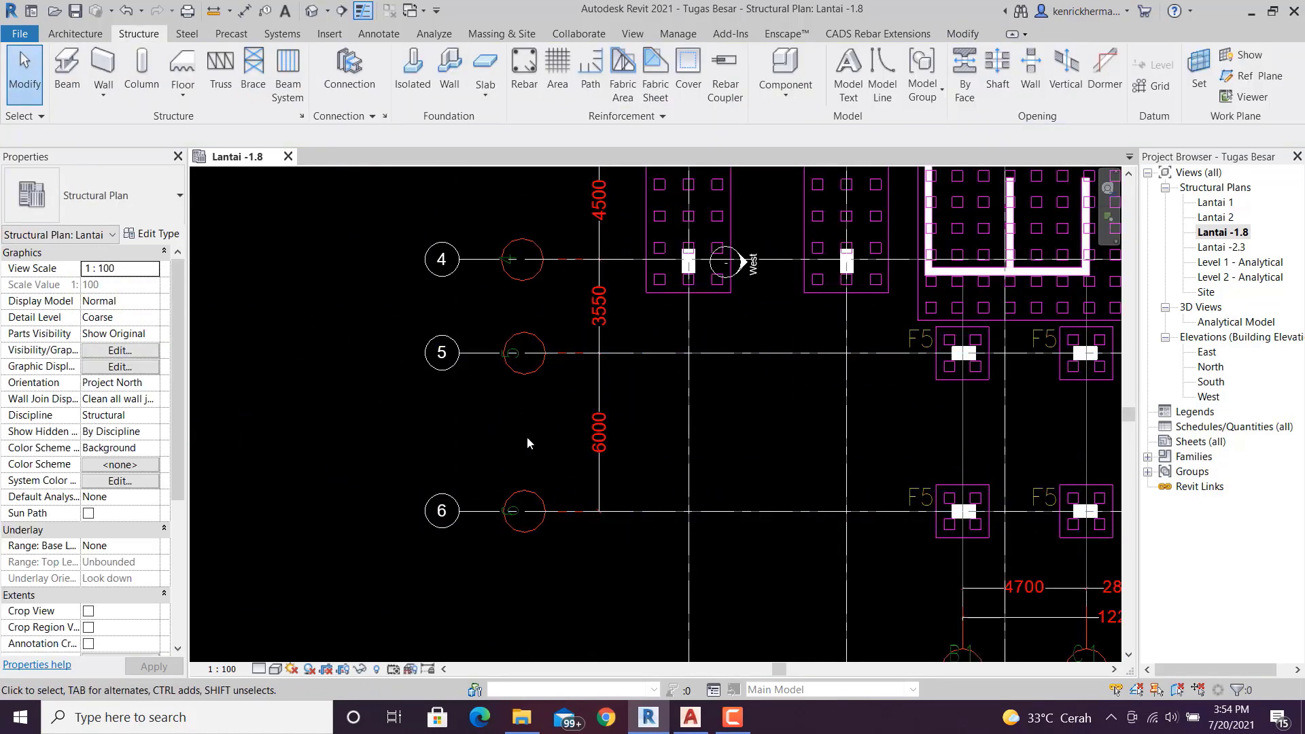
- Draw a vertical grid line on the linked drawing's axis B1, from the top of its bubble down past the bubble
scroll(522, 437, down, 3)
middle_drag(430, 391, 341, 443)
scroll(643, 429, down, 2)
mouse_move(429, 522)
middle_down()
mouse_move(324, 410)
mouse_move(315, 382)
middle_up()
scroll(664, 477, up, 3)
middle_drag(527, 486, 547, 522)
scroll(537, 516, up, 2)
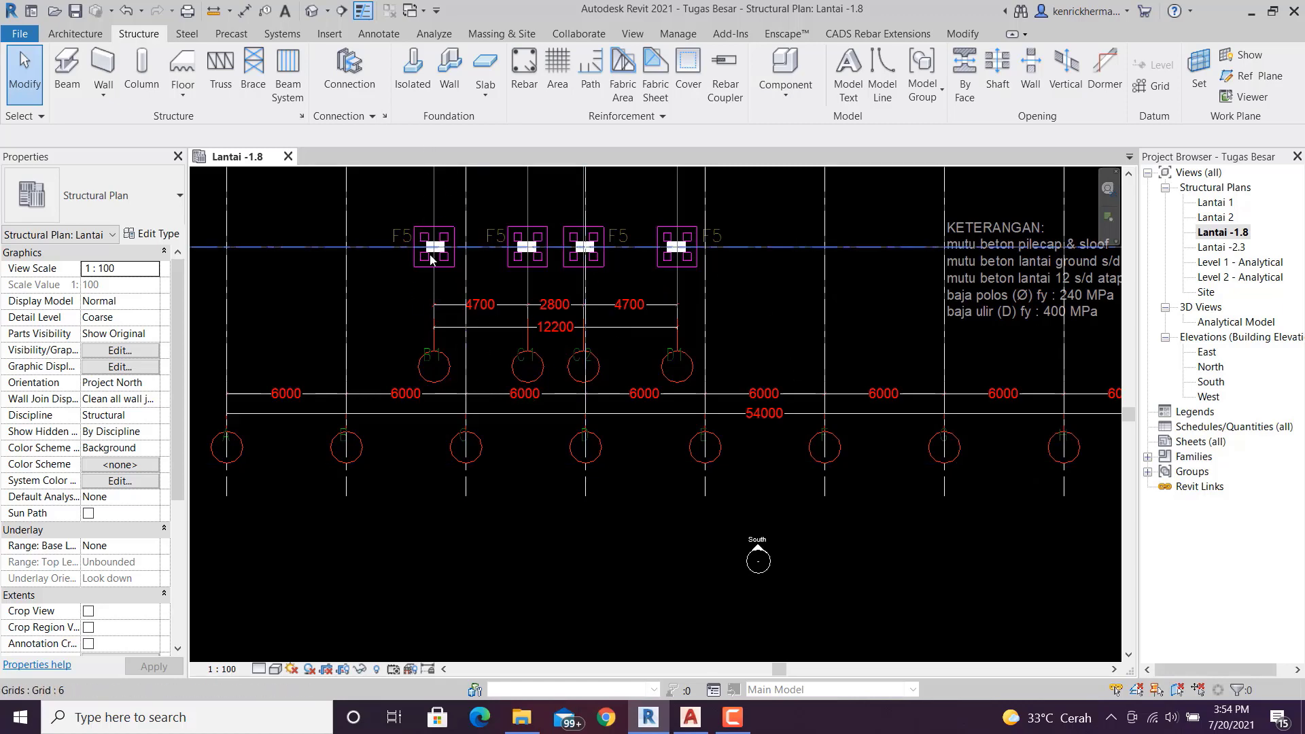
scroll(430, 259, up, 1)
click(1153, 85)
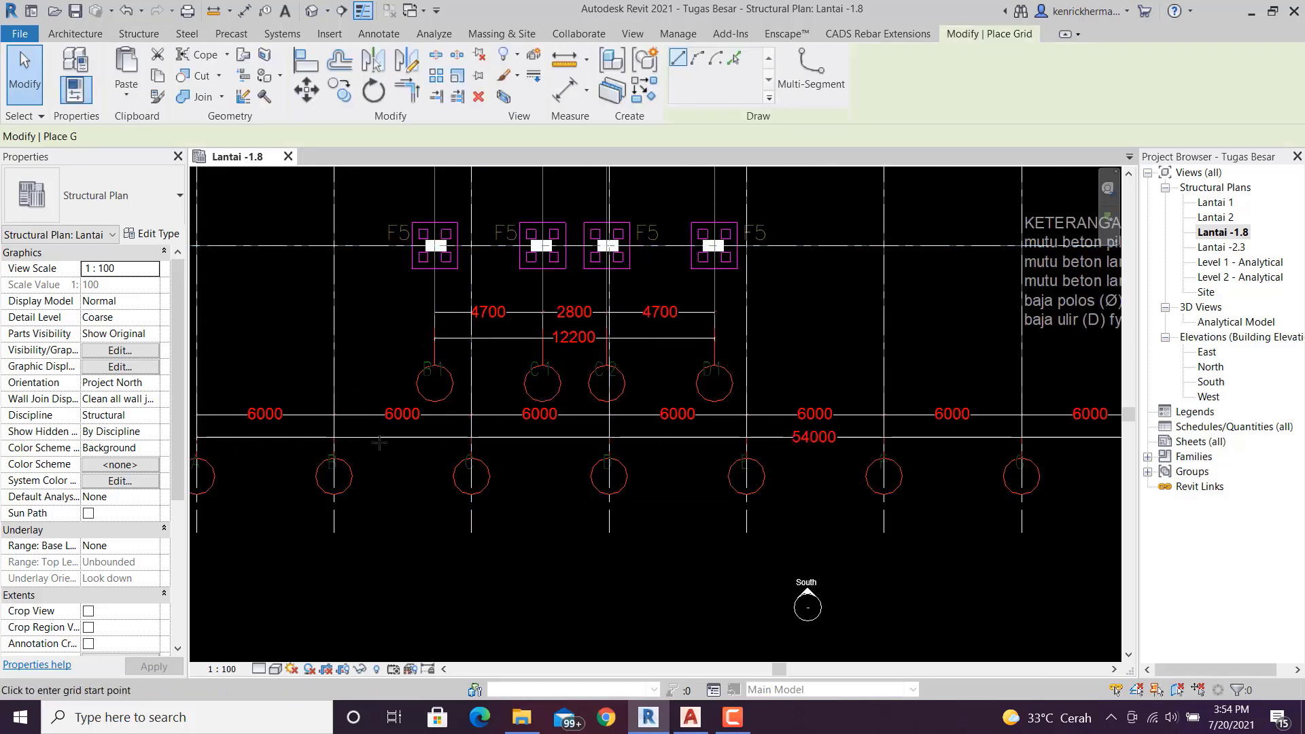
scroll(434, 371, up, 4)
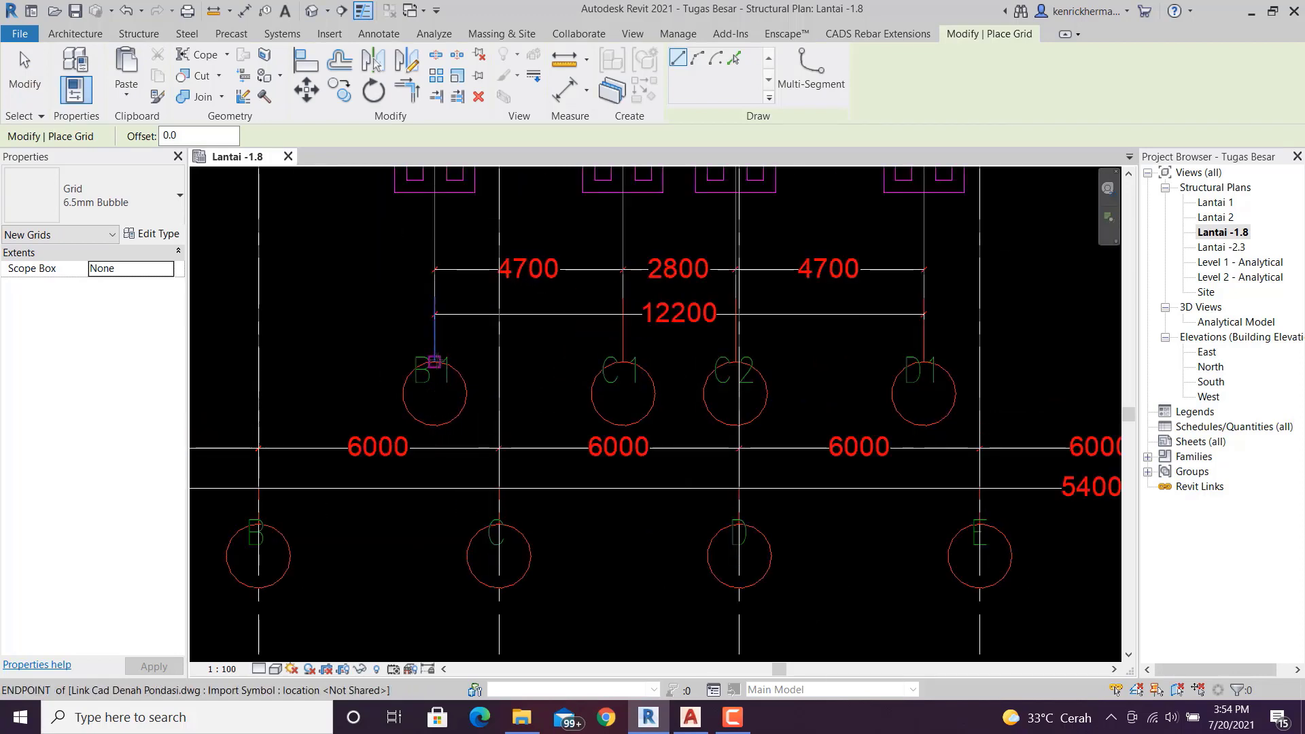
click(435, 362)
click(435, 510)
key(Escape)
key(Escape)
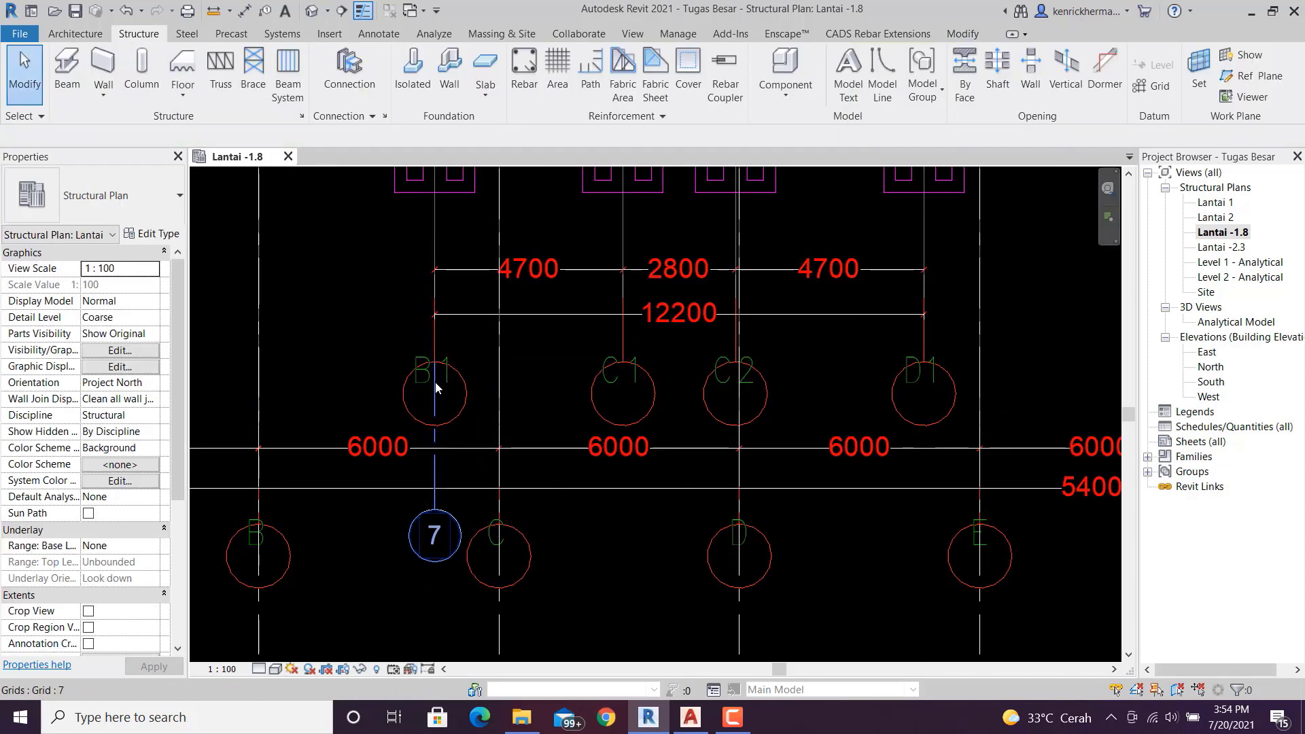
- Extend the upper end of the new grid line on axis B1 upward along the linked axis
click(435, 383)
middle_drag(435, 382, 441, 542)
drag(440, 522, 440, 213)
middle_drag(455, 218, 471, 527)
drag(455, 520, 458, 333)
scroll(479, 423, up, 5)
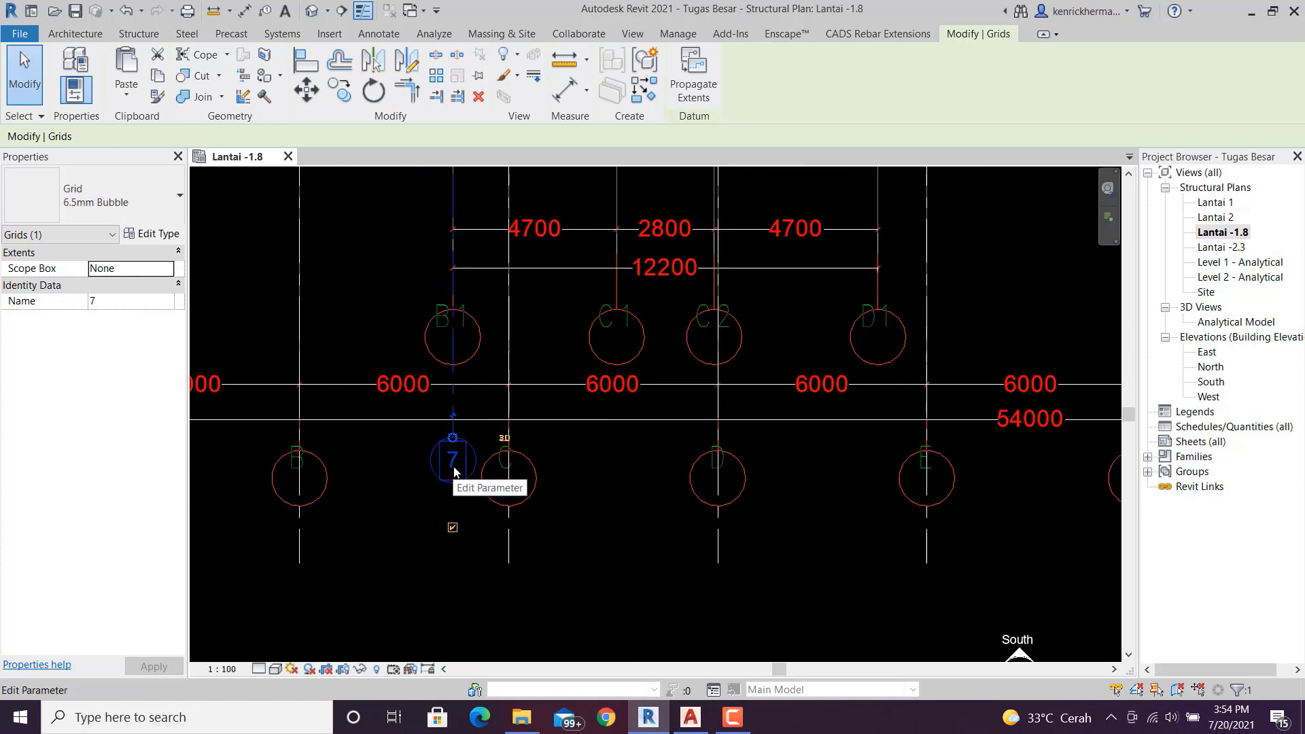
- Copy the grid on axis B1 to the linked axes C1, C2 and D1, at successive spacings of 4700, 2800 and 4700
key(c)
key(o)
click(341, 318)
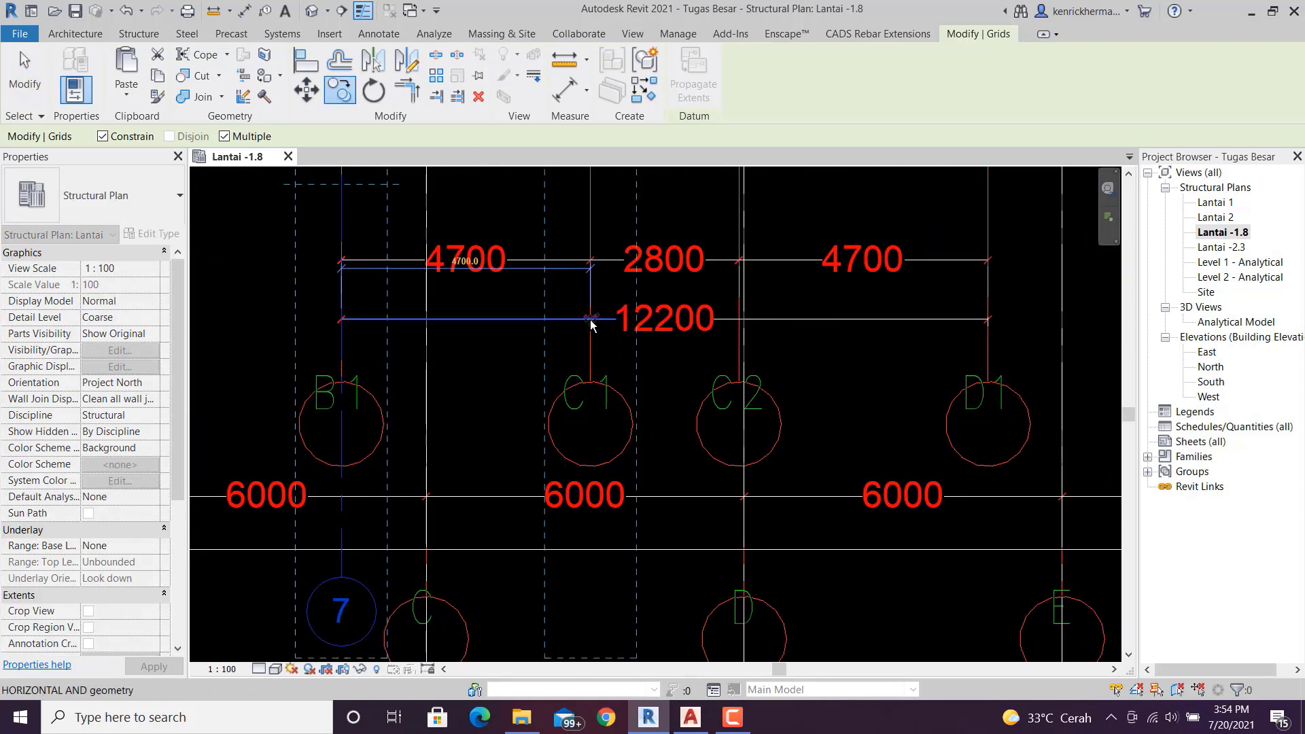
click(590, 319)
click(740, 318)
click(988, 320)
key(Escape)
- Rename the four intermediate vertical grids B1, C1, C2 and D1 to match the linked drawing's bubbles
middle_drag(877, 435, 934, 319)
click(399, 495)
text(B1)
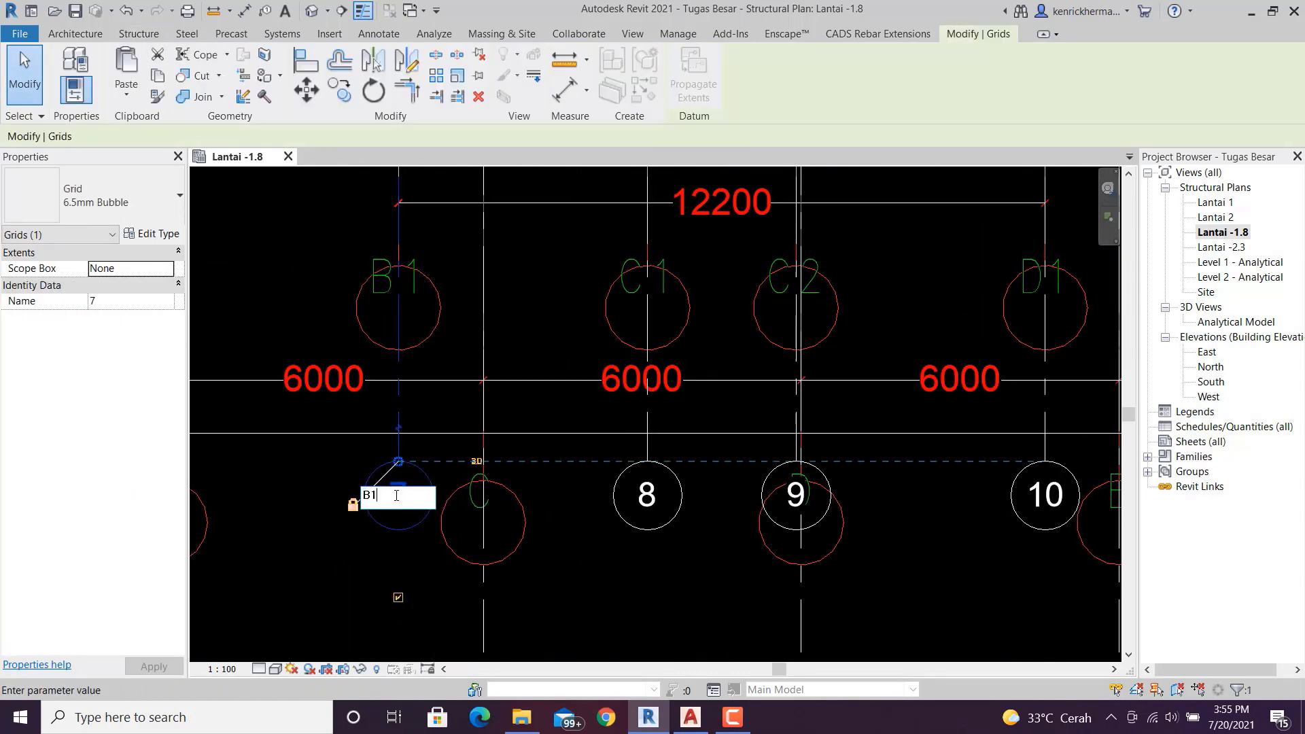
key(Return)
double_click(647, 495)
text(C1)
key(Return)
double_click(795, 495)
text(C2)
key(Return)
double_click(1045, 495)
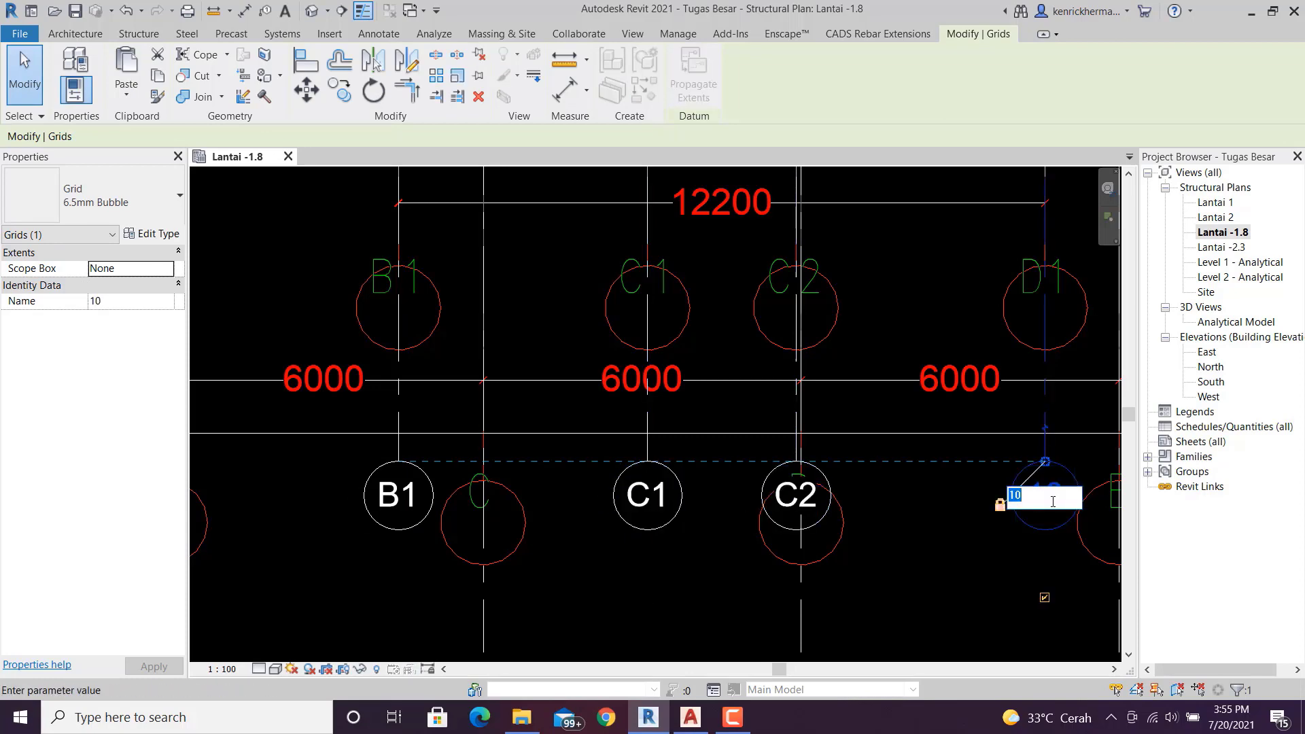
text(D1)
key(Return)
scroll(952, 469, down, 5)
key(Escape)
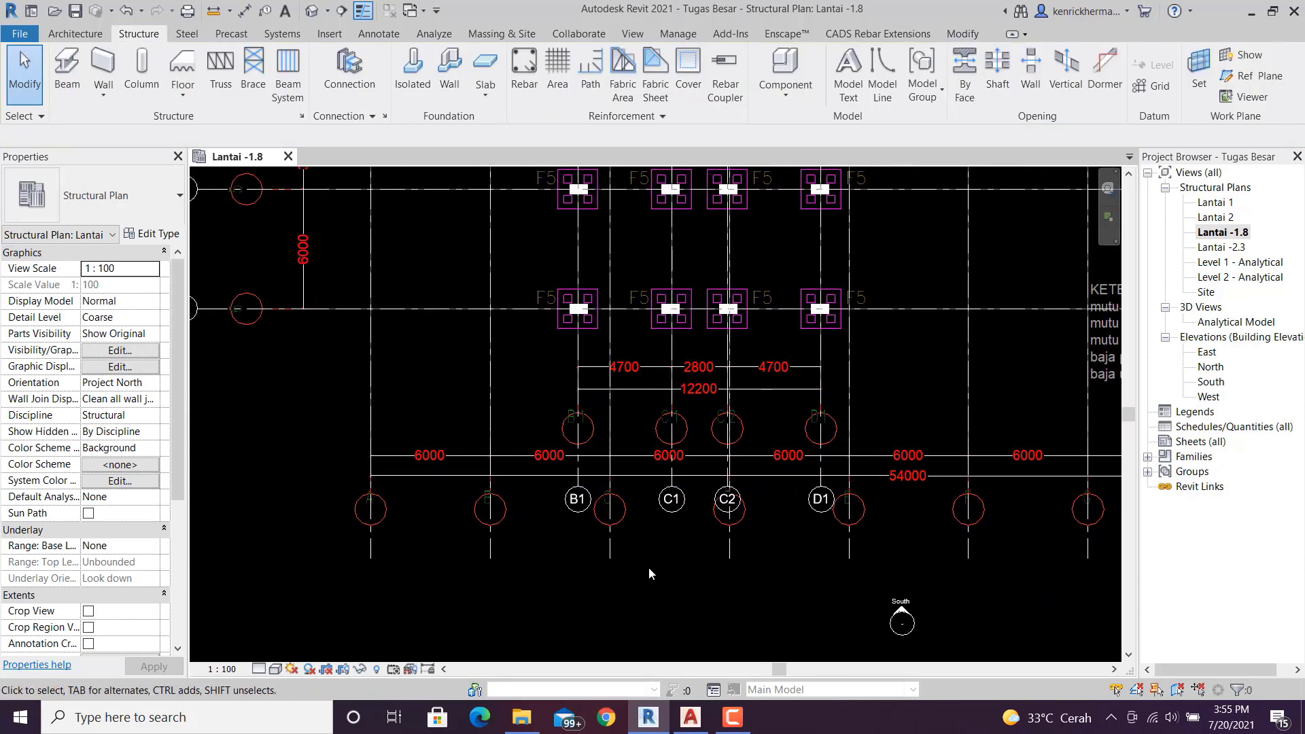
- Move the complete West elevation marker along axis 4 to outside the grid bubbles of axes 1 to 6
scroll(649, 567, down, 6)
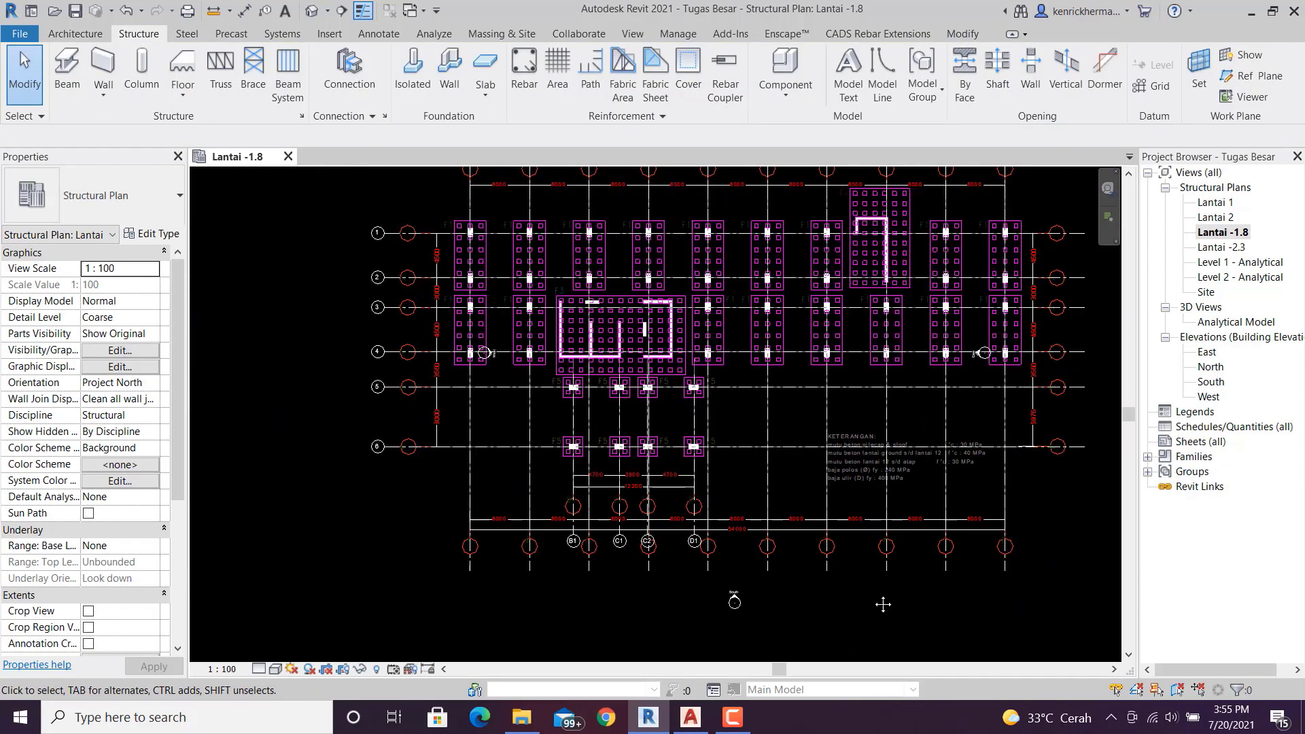
scroll(781, 612, down, 3)
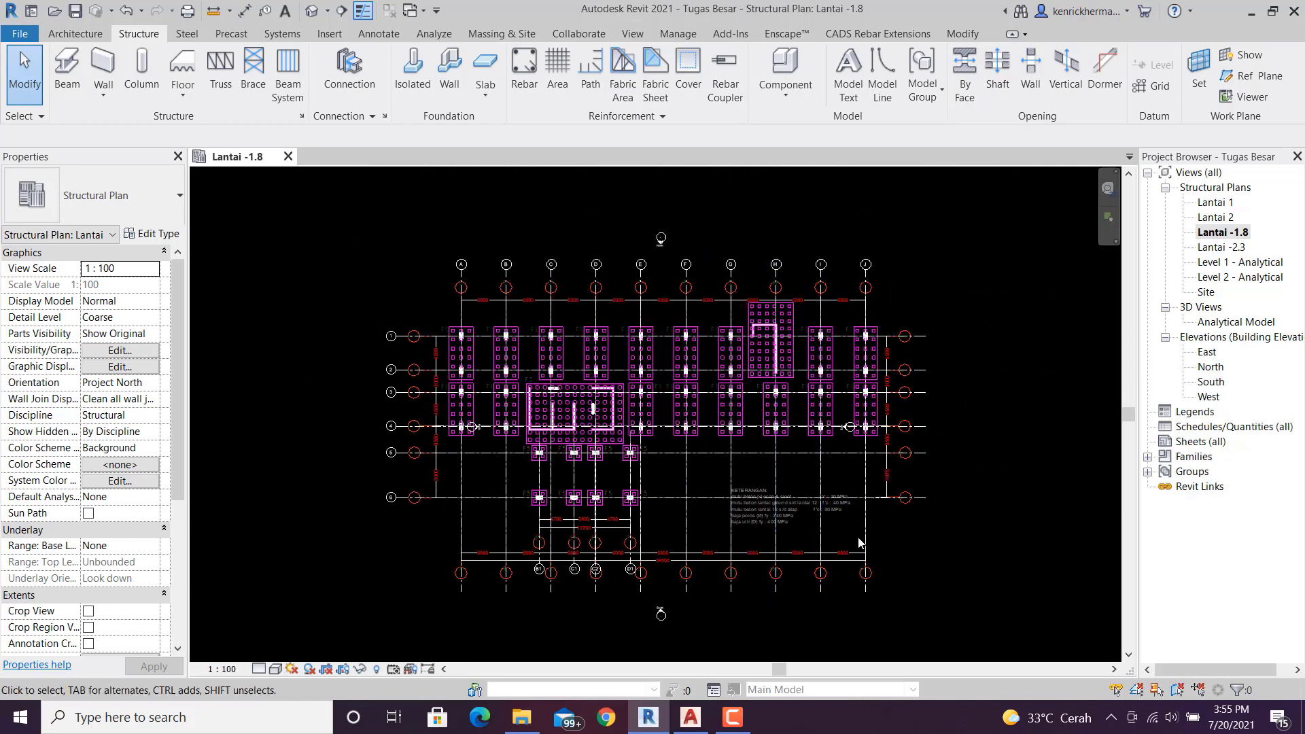
scroll(858, 543, up, 2)
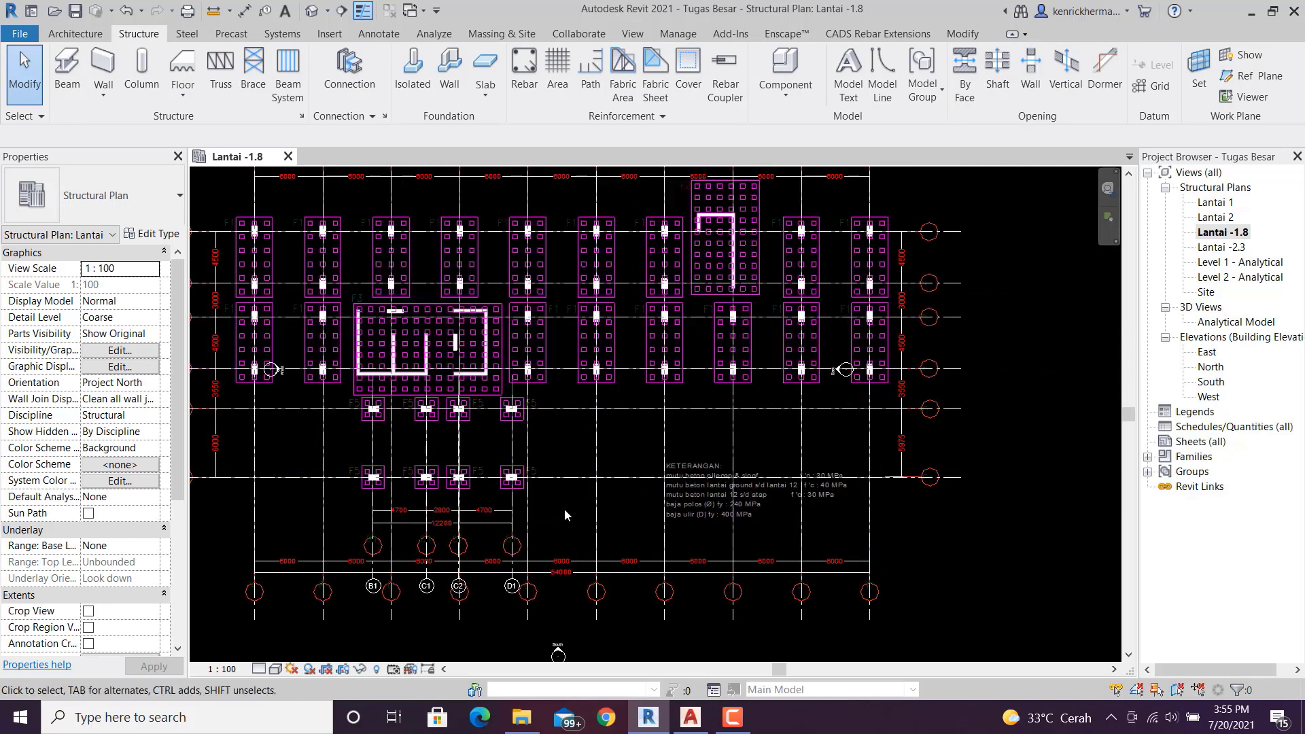
middle_drag(607, 520, 872, 511)
scroll(574, 435, up, 2)
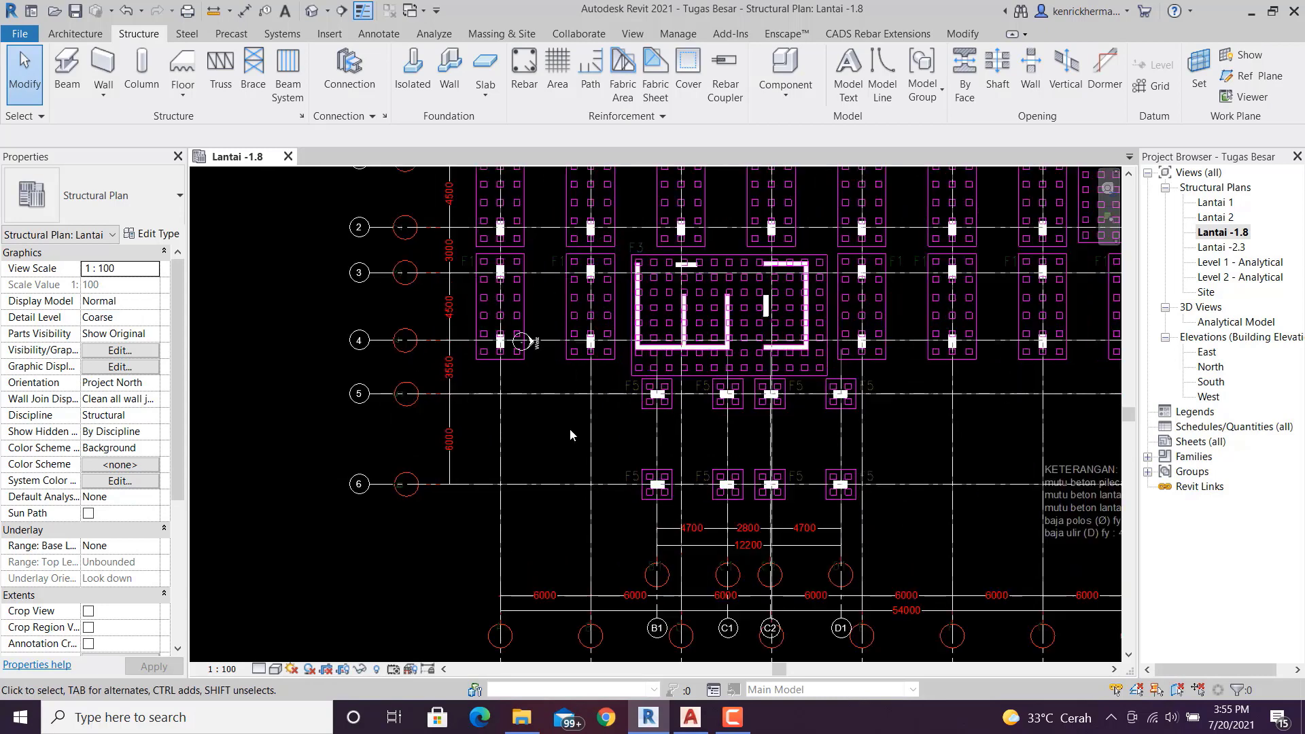
scroll(570, 435, up, 1)
middle_drag(544, 410, 567, 488)
scroll(581, 457, up, 1)
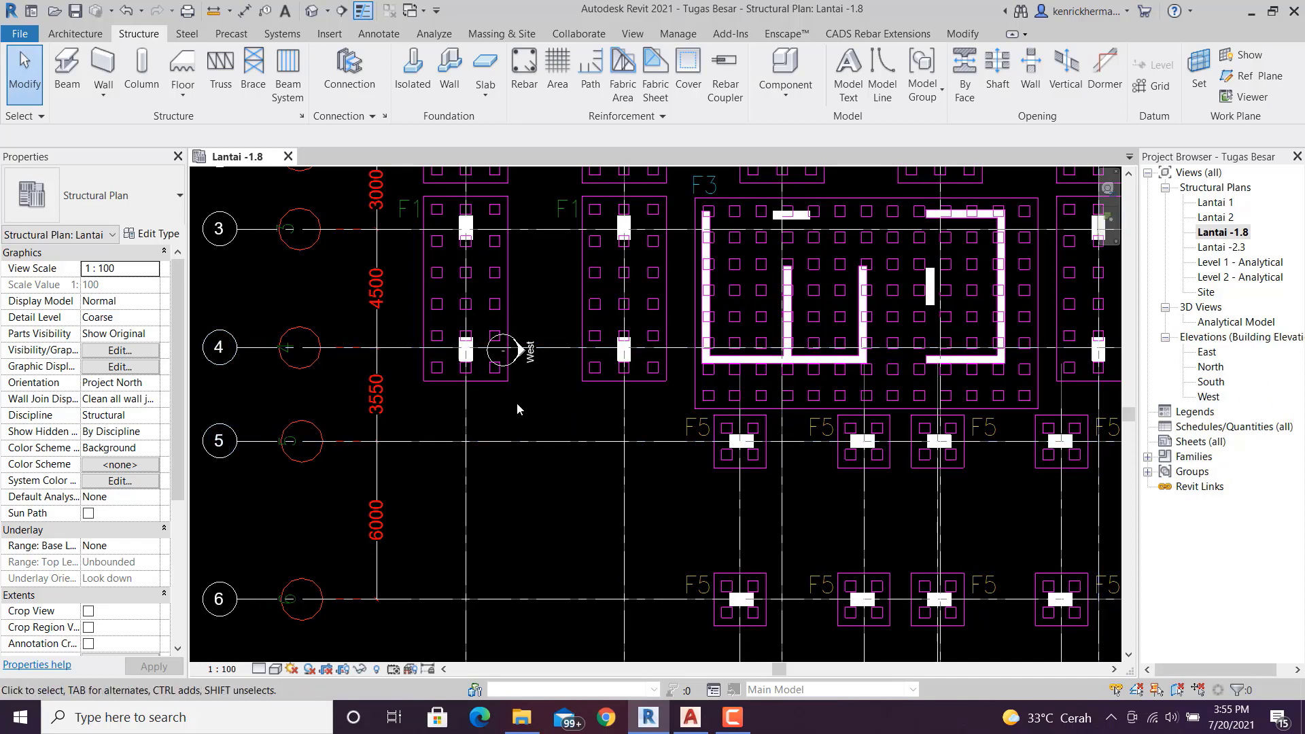
mouse_move(522, 408)
middle_down()
mouse_move(540, 466)
mouse_move(559, 449)
mouse_move(569, 479)
middle_up()
scroll(541, 467, up, 1)
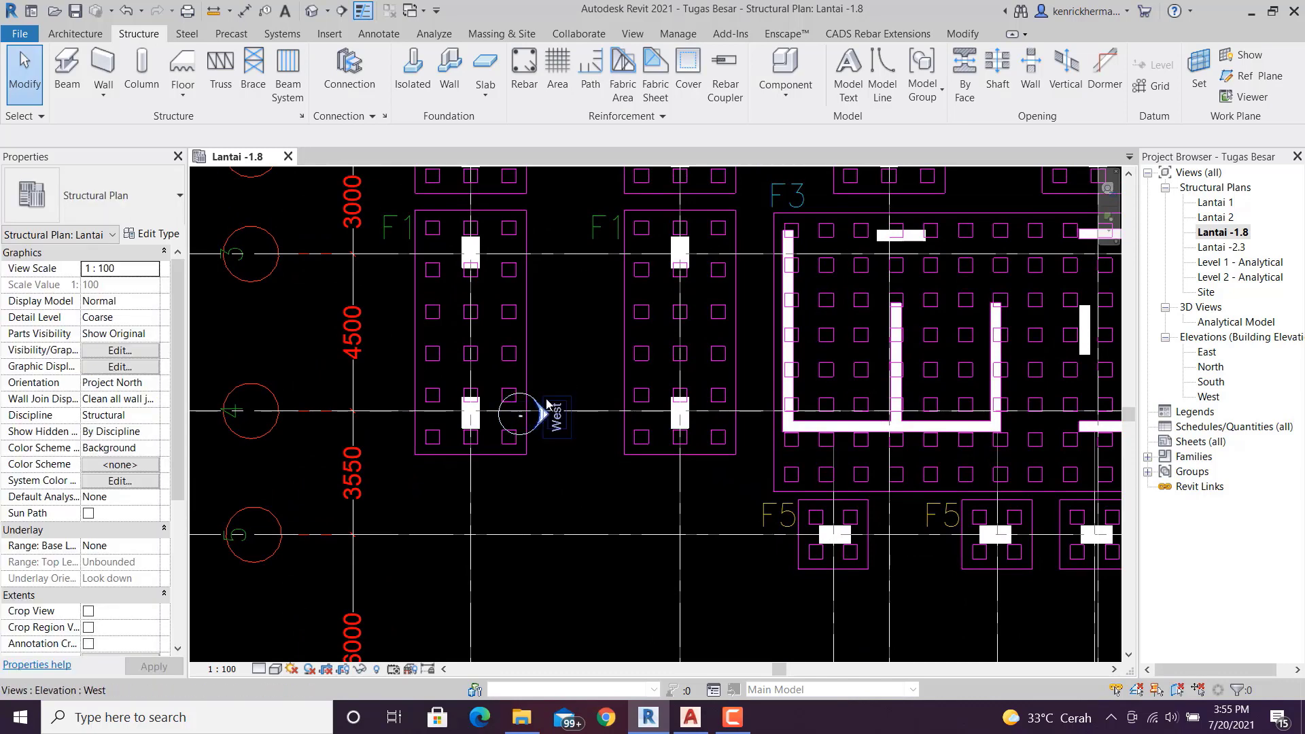
drag(495, 381, 606, 467)
scroll(552, 439, down, 2)
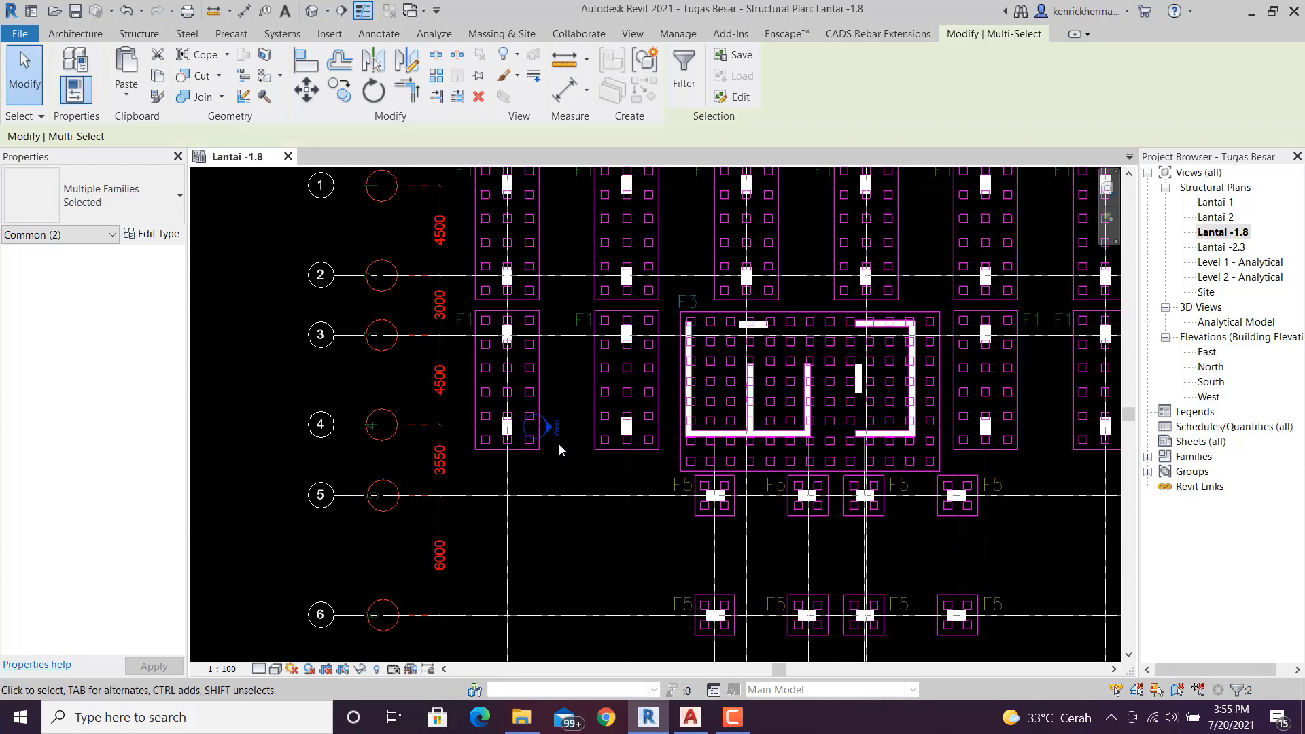
drag(550, 427, 224, 424)
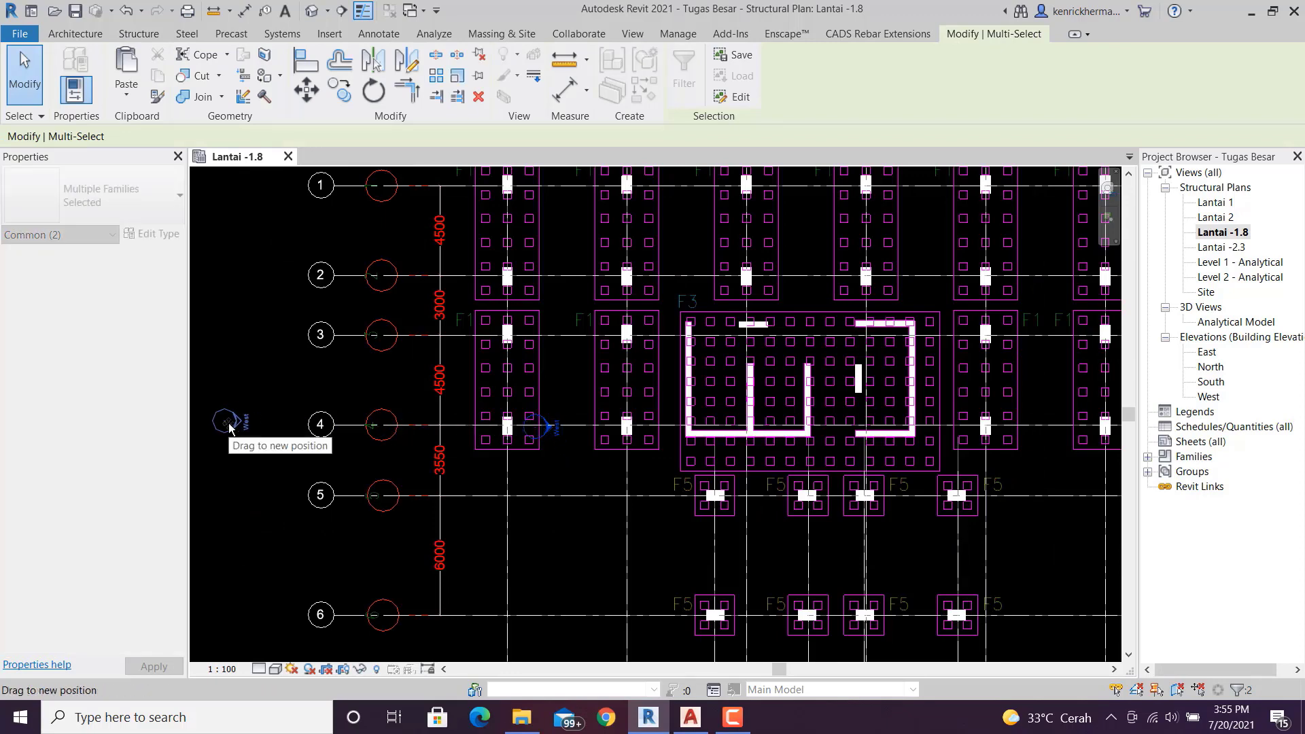
click(583, 460)
- Move the complete East elevation marker along axis 4 to outside the linked drawing's bubbles on the opposite side of the plan
scroll(714, 495, down, 5)
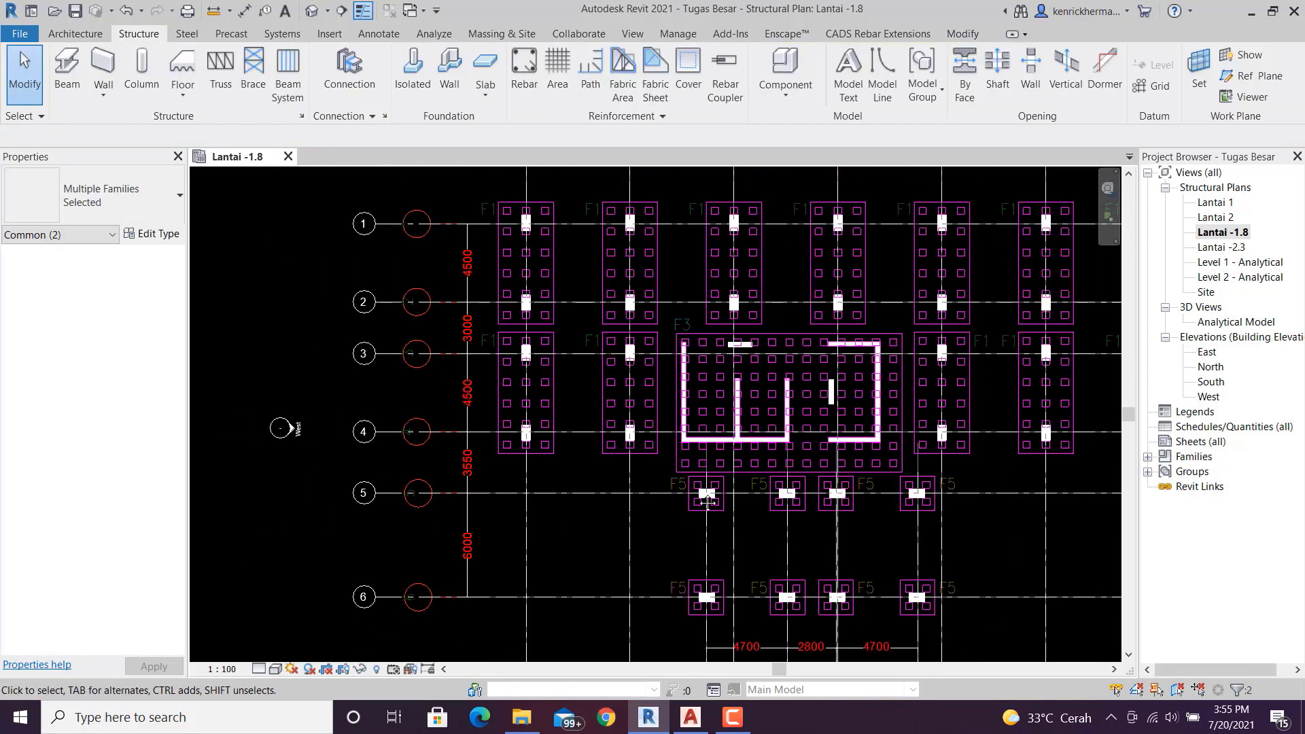
middle_drag(833, 498, 449, 499)
scroll(813, 484, up, 7)
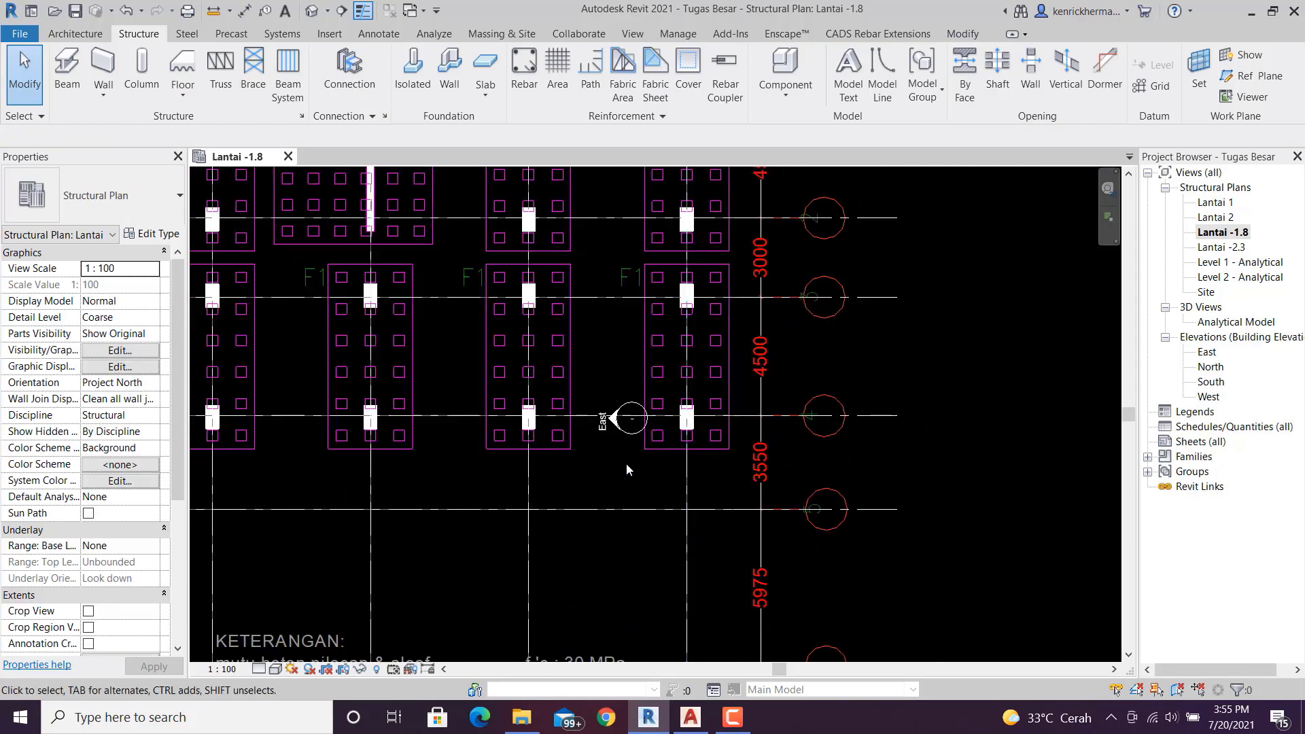
scroll(622, 449, up, 2)
drag(583, 355, 704, 470)
scroll(632, 412, down, 2)
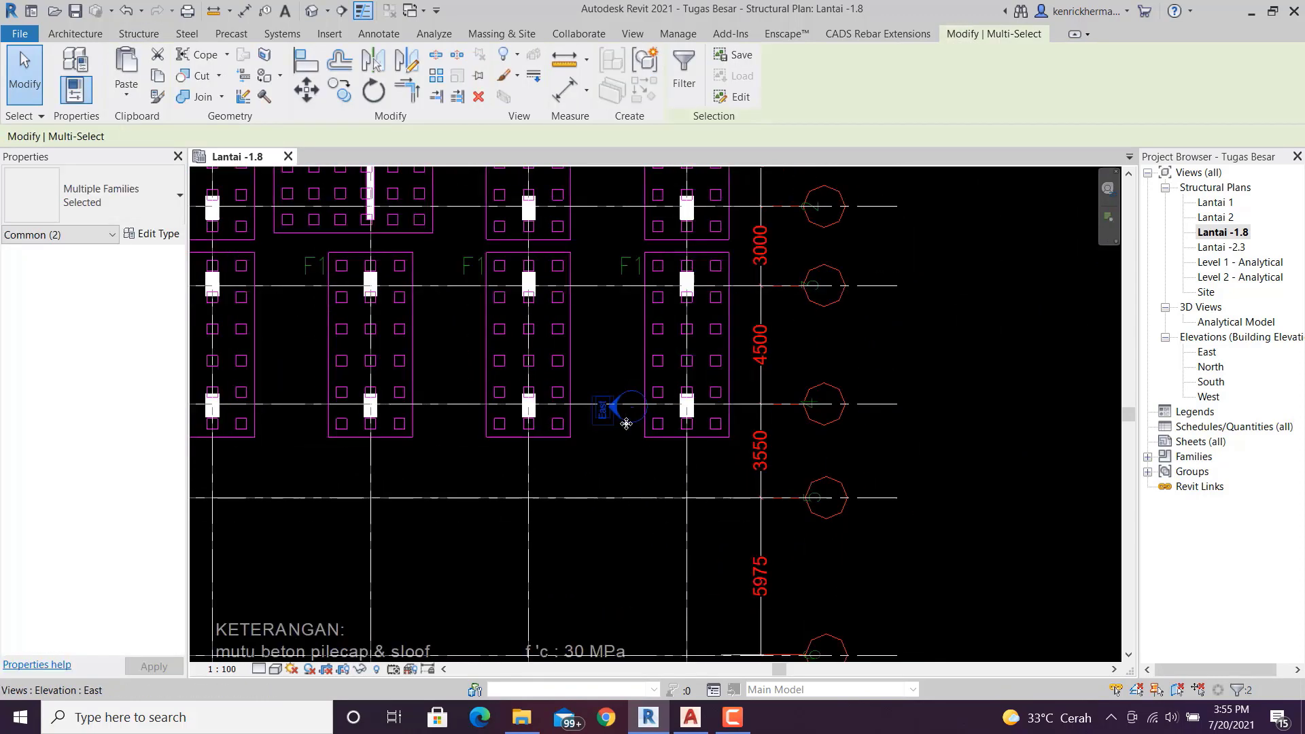
drag(630, 409, 952, 405)
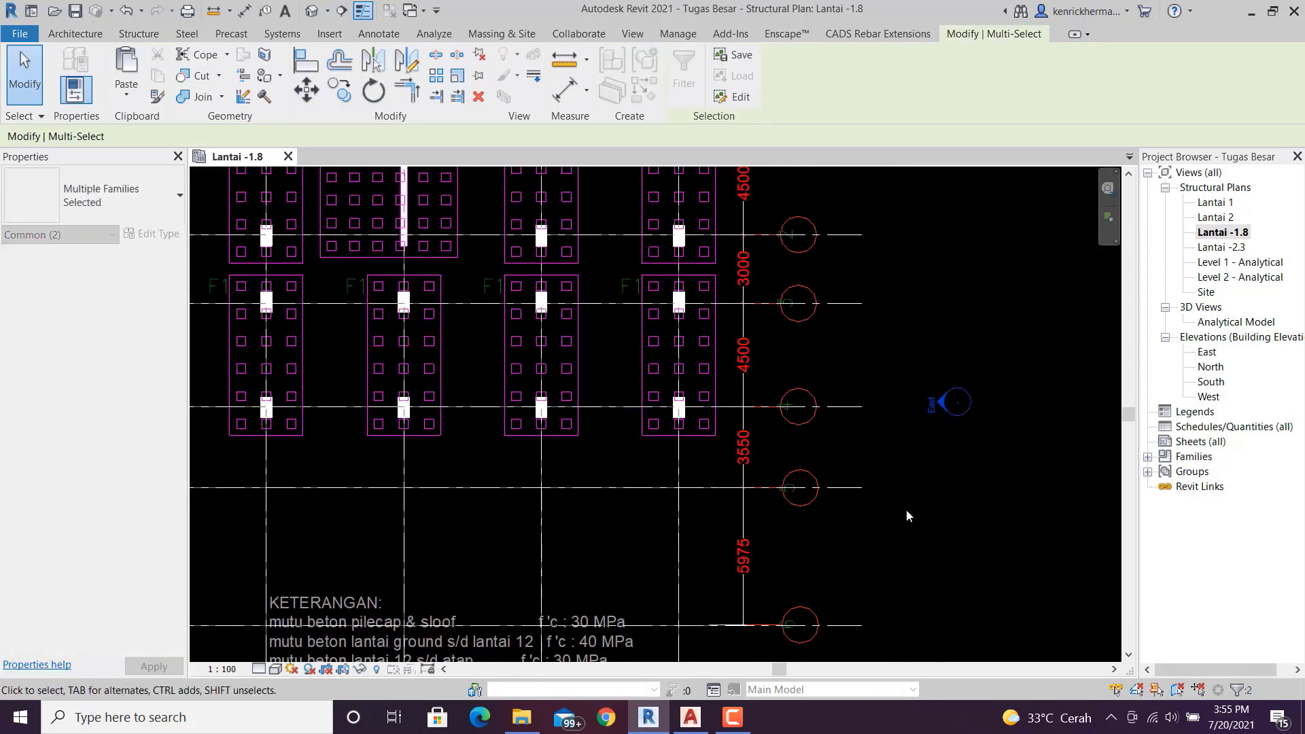
click(937, 484)
- Open the East elevation and show its numbered grids together with the Lantai levels
scroll(943, 479, down, 5)
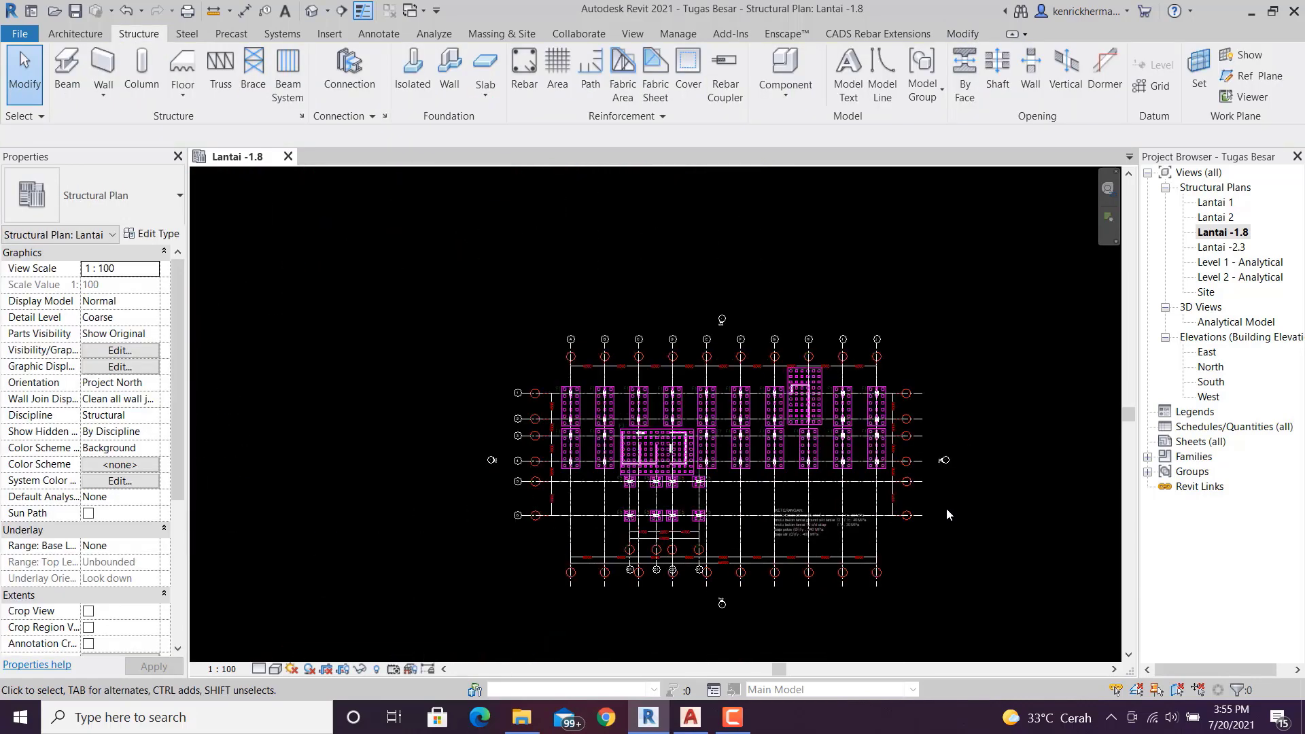
scroll(930, 552, up, 2)
middle_drag(932, 560, 948, 512)
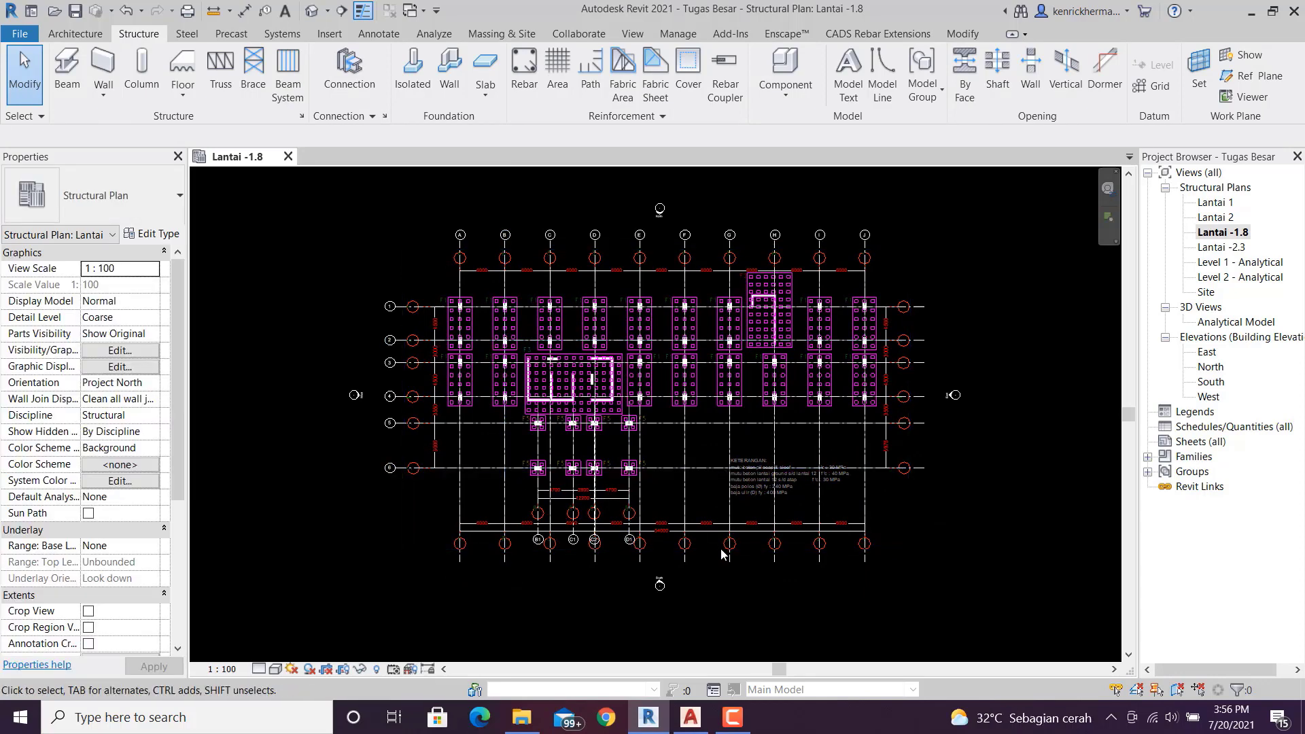
mouse_move(798, 608)
middle_down()
mouse_move(791, 586)
mouse_move(793, 597)
middle_up()
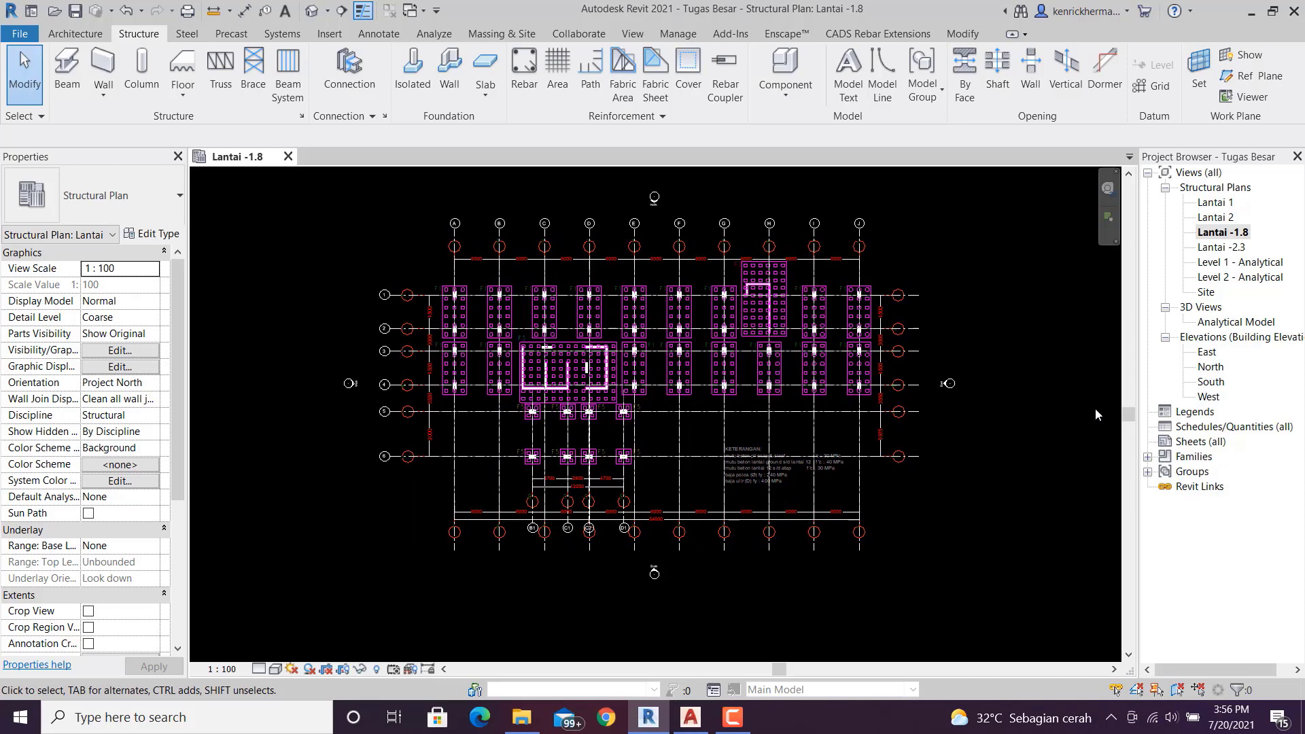
double_click(1208, 353)
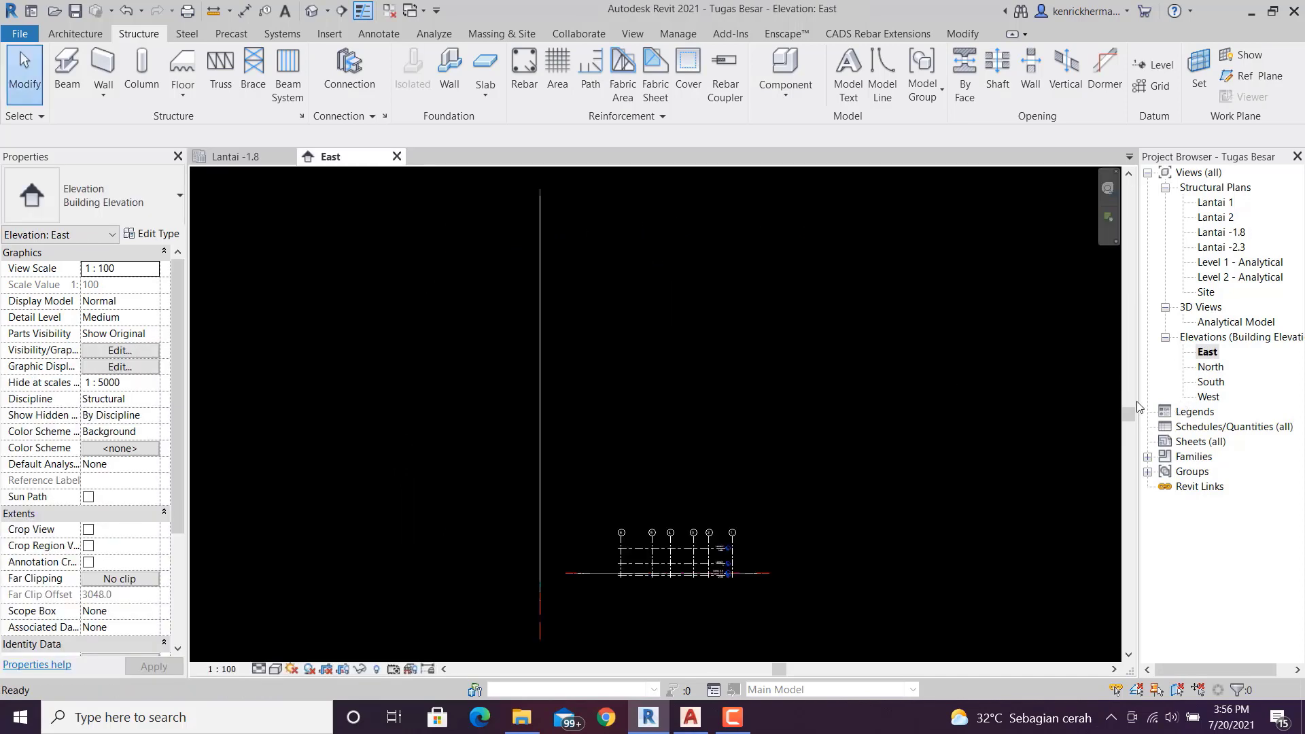
scroll(653, 542, up, 5)
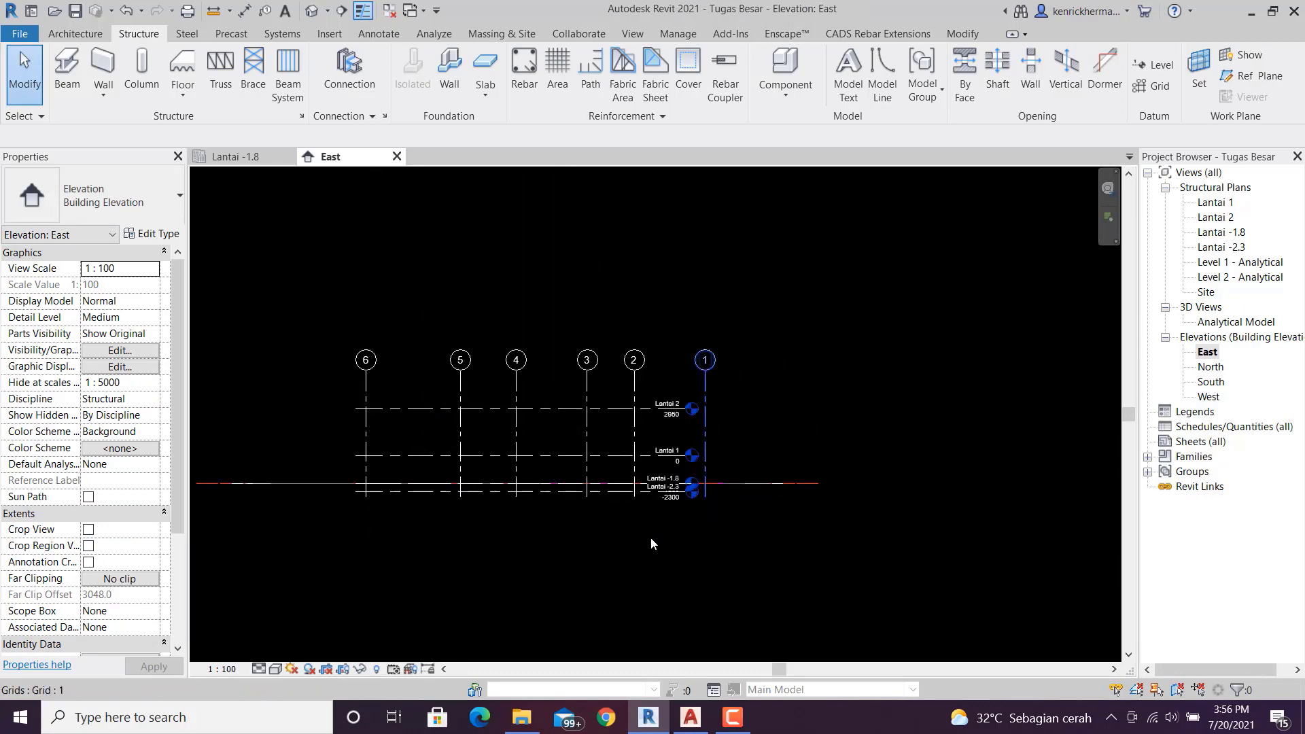
middle_drag(652, 544, 753, 529)
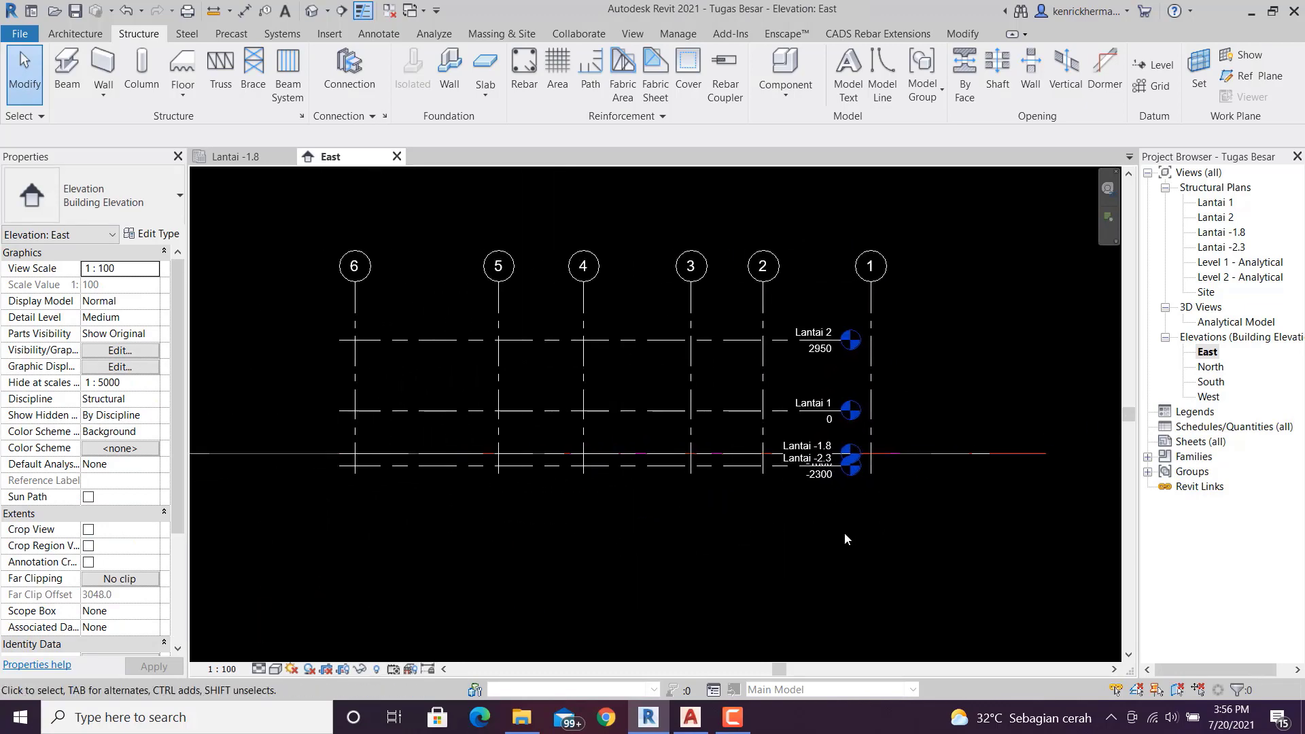
middle_drag(845, 539, 780, 548)
- Extend the aligned Lantai level lines farther beyond grids 1 and 6, and lengthen the grids' lower ends below Lantai -2.3
click(758, 359)
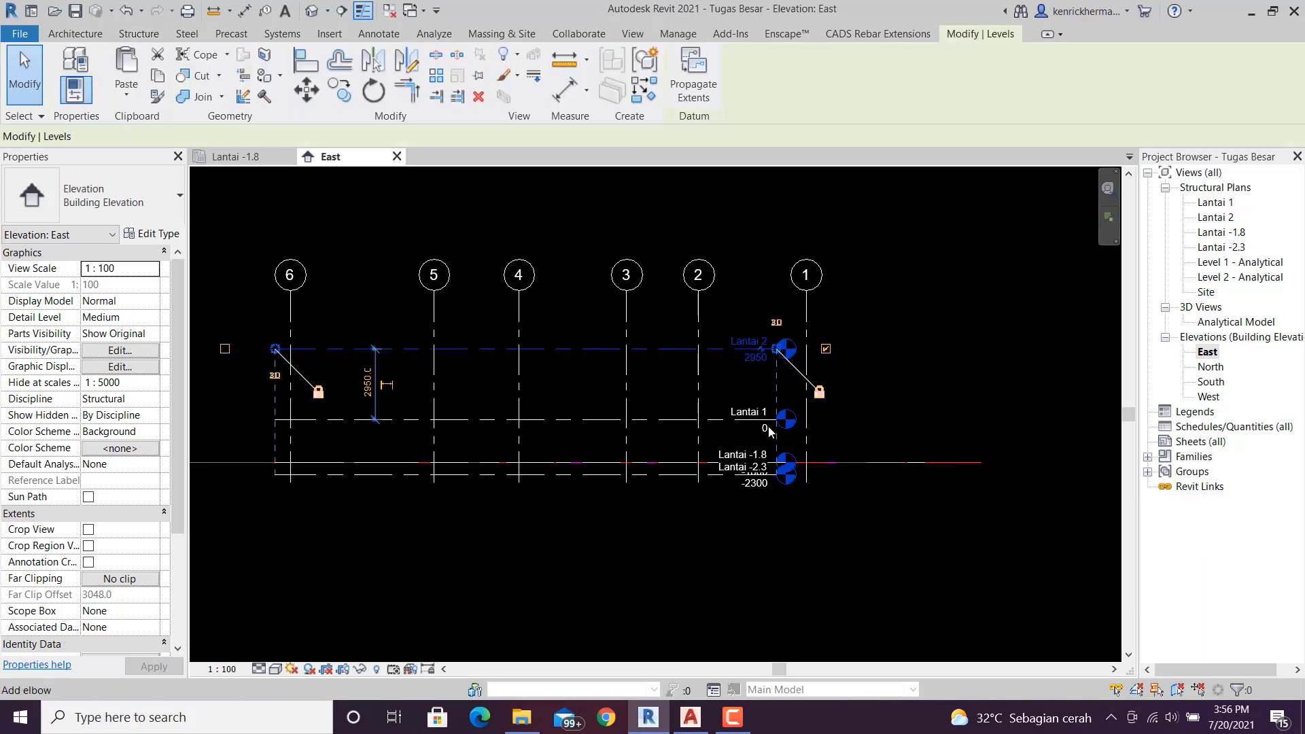
drag(777, 349, 928, 360)
middle_drag(750, 563, 881, 563)
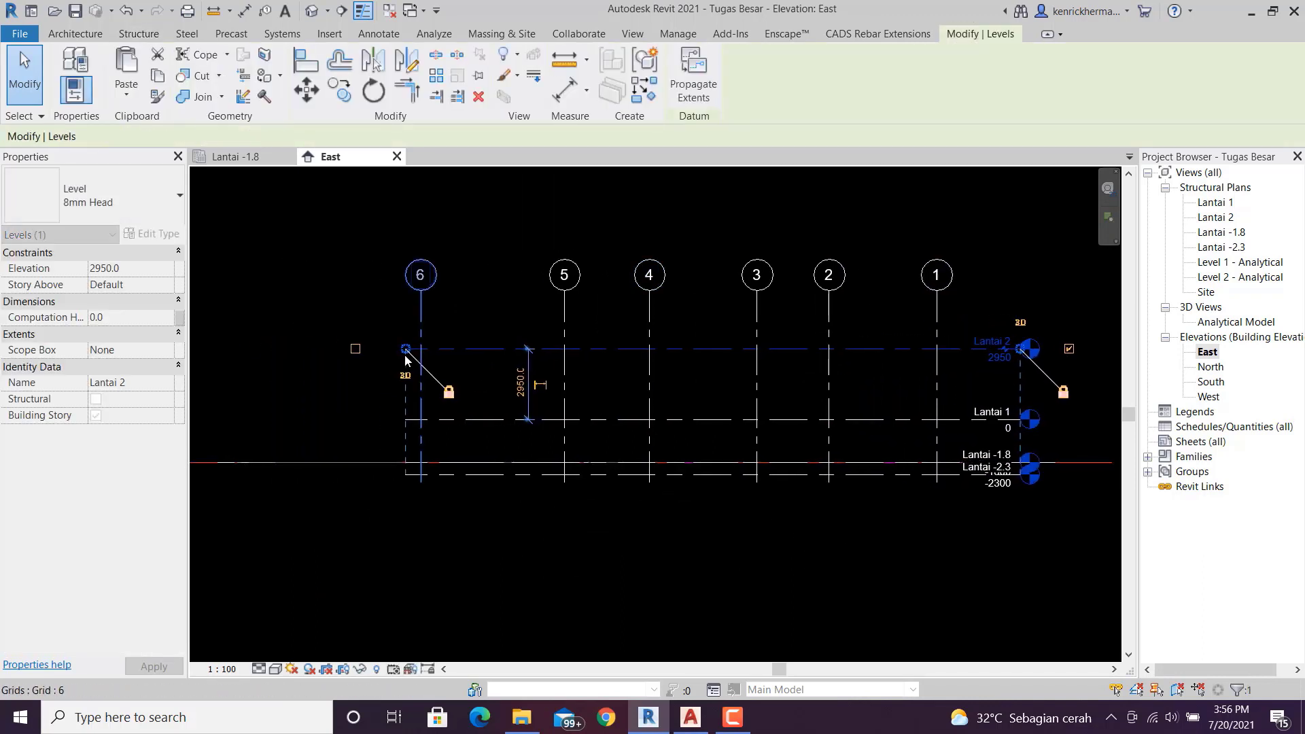
drag(406, 348, 381, 349)
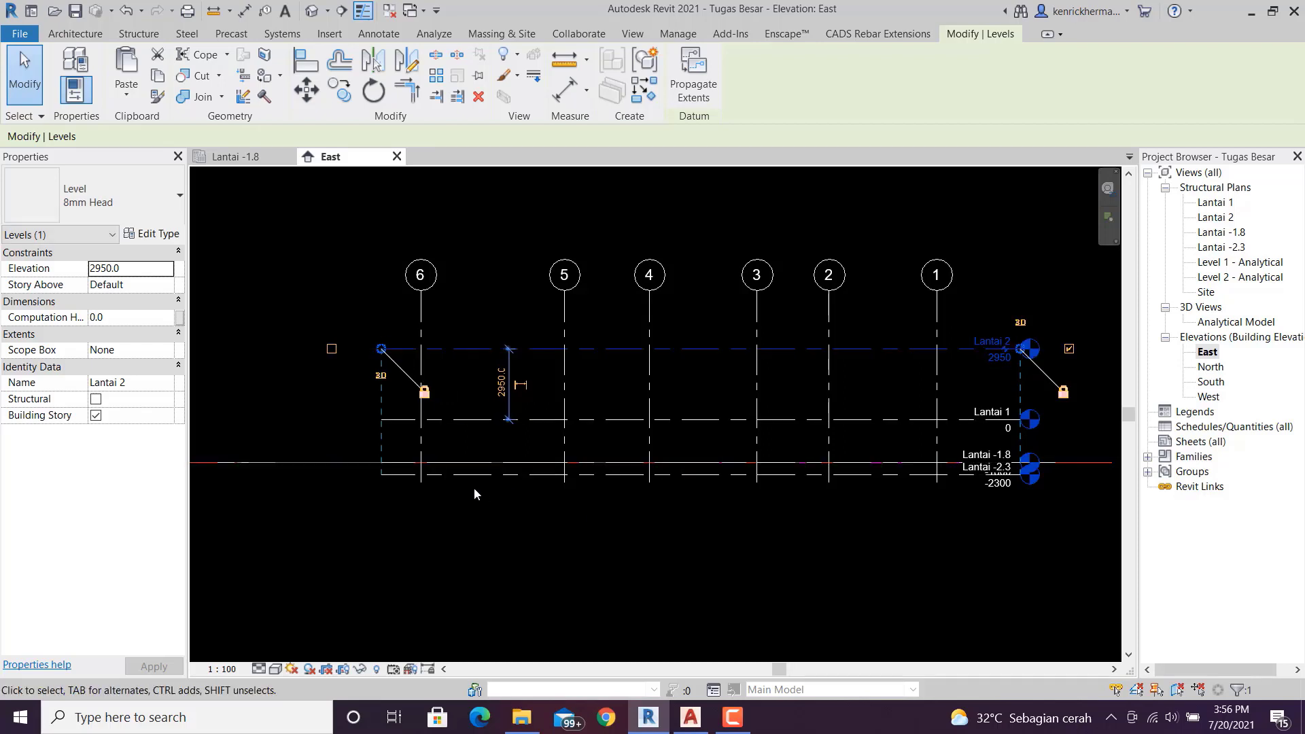
click(421, 482)
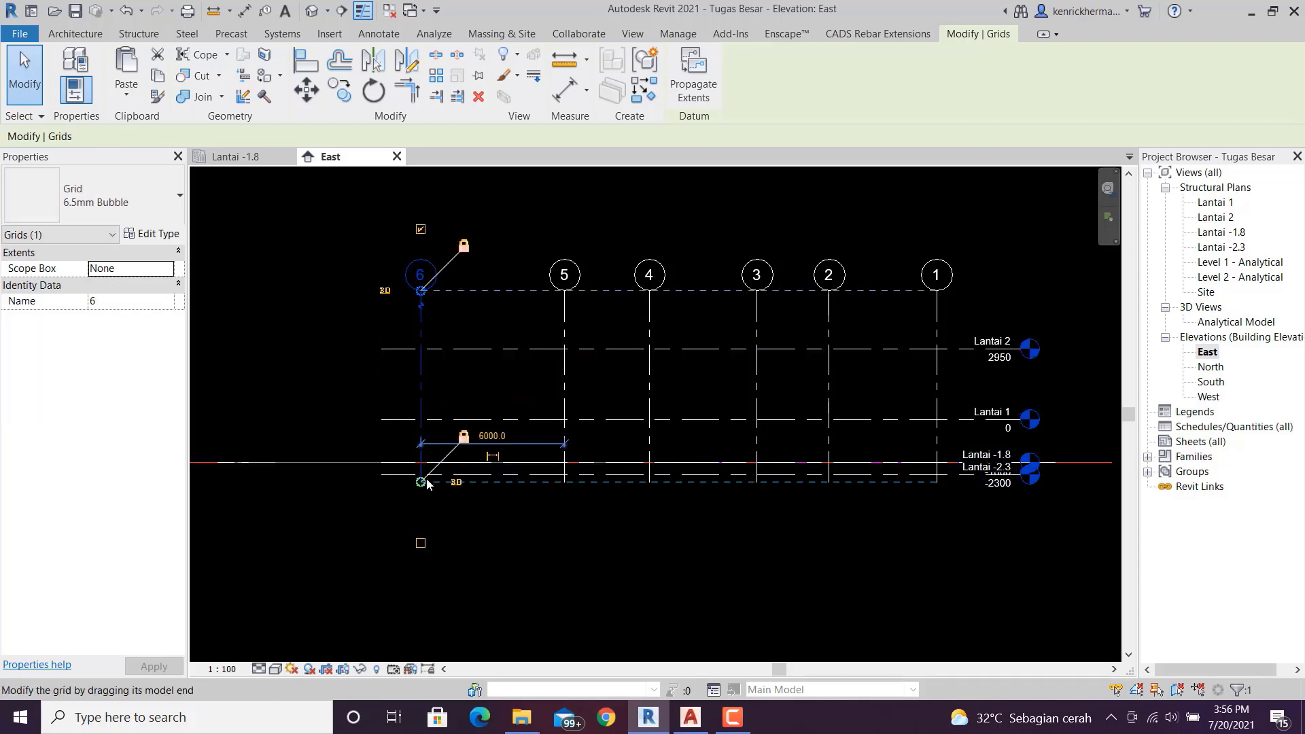
drag(421, 482, 422, 501)
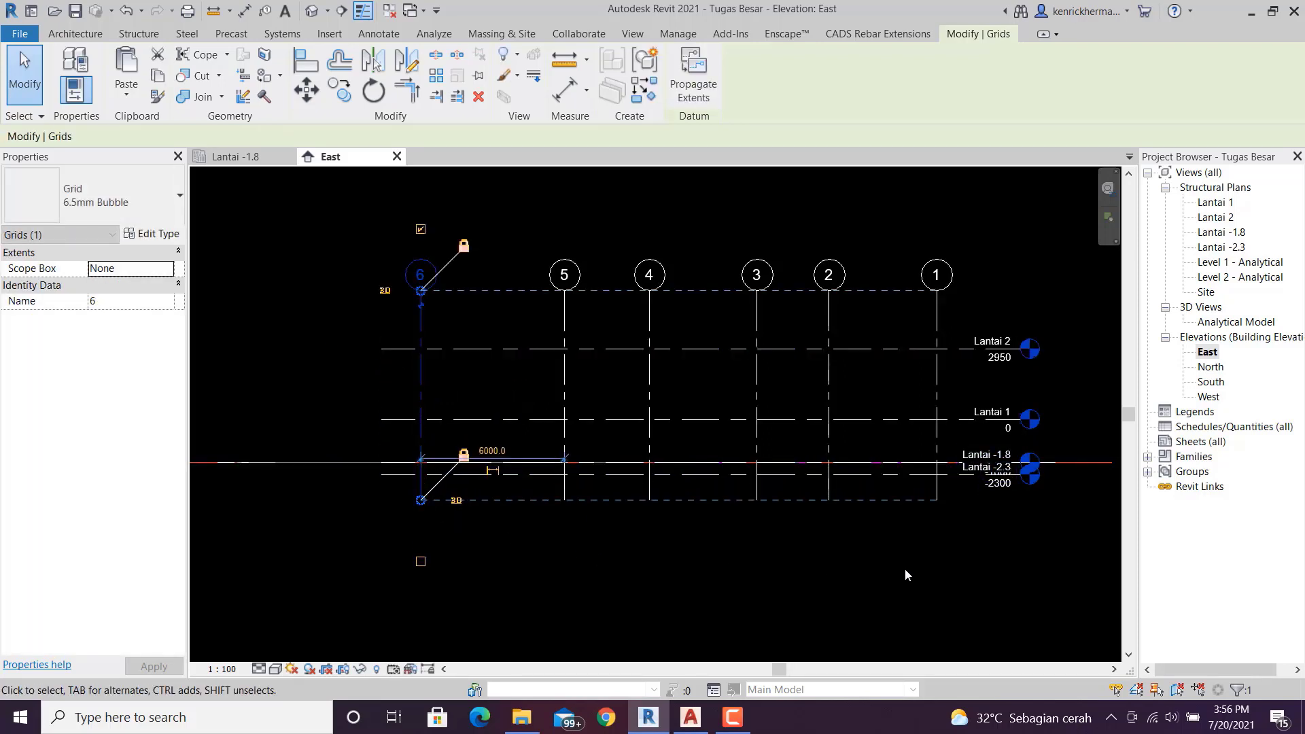
- Add an elbow to the Lantai -2.3 level head and shape it so the label steps straight down, clear of Lantai -1.8
scroll(920, 577, up, 2)
middle_drag(921, 577, 712, 570)
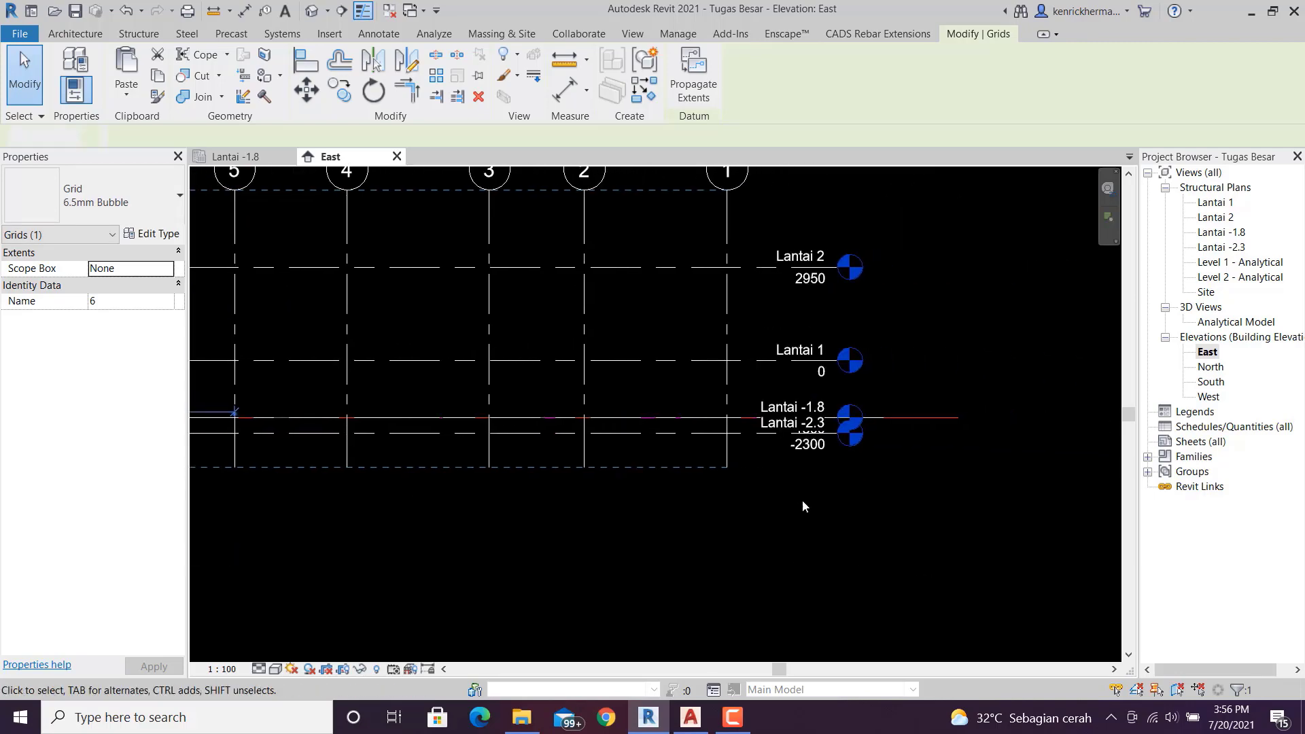
click(828, 501)
middle_drag(832, 503, 836, 530)
scroll(825, 513, up, 3)
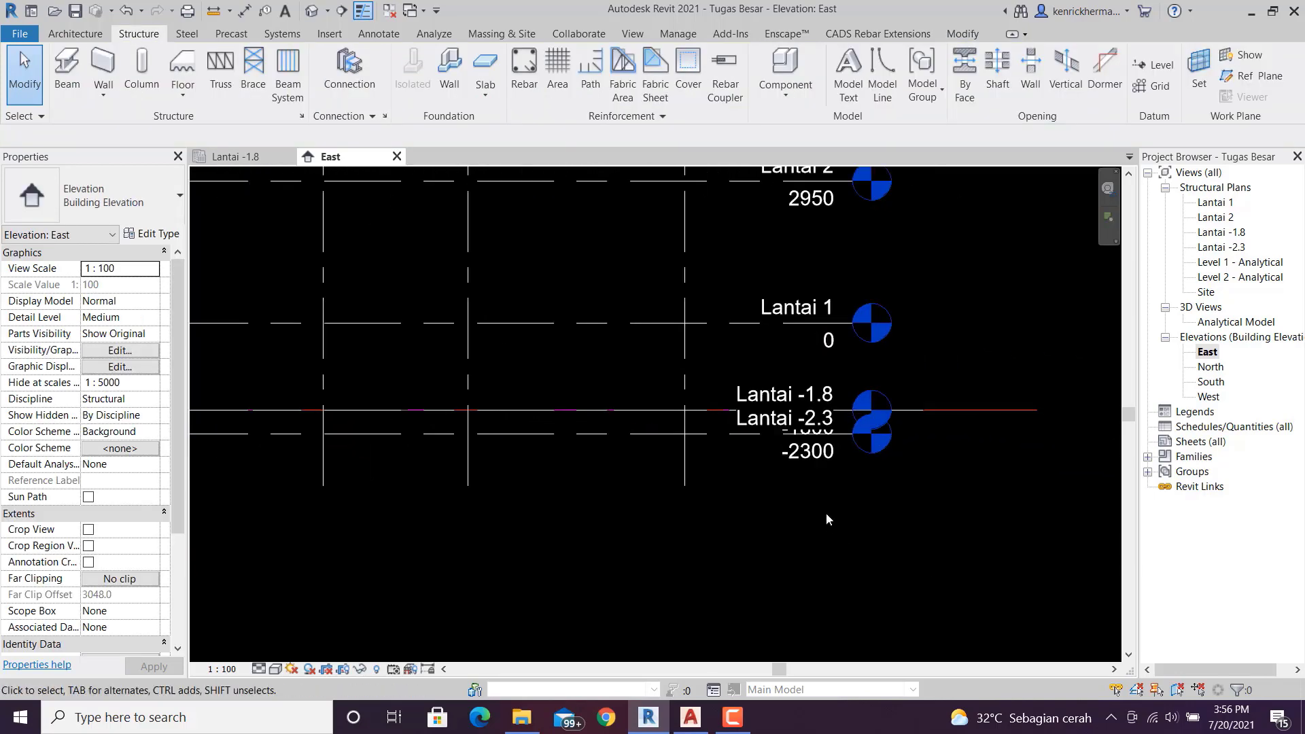
double_click(811, 436)
click(795, 470)
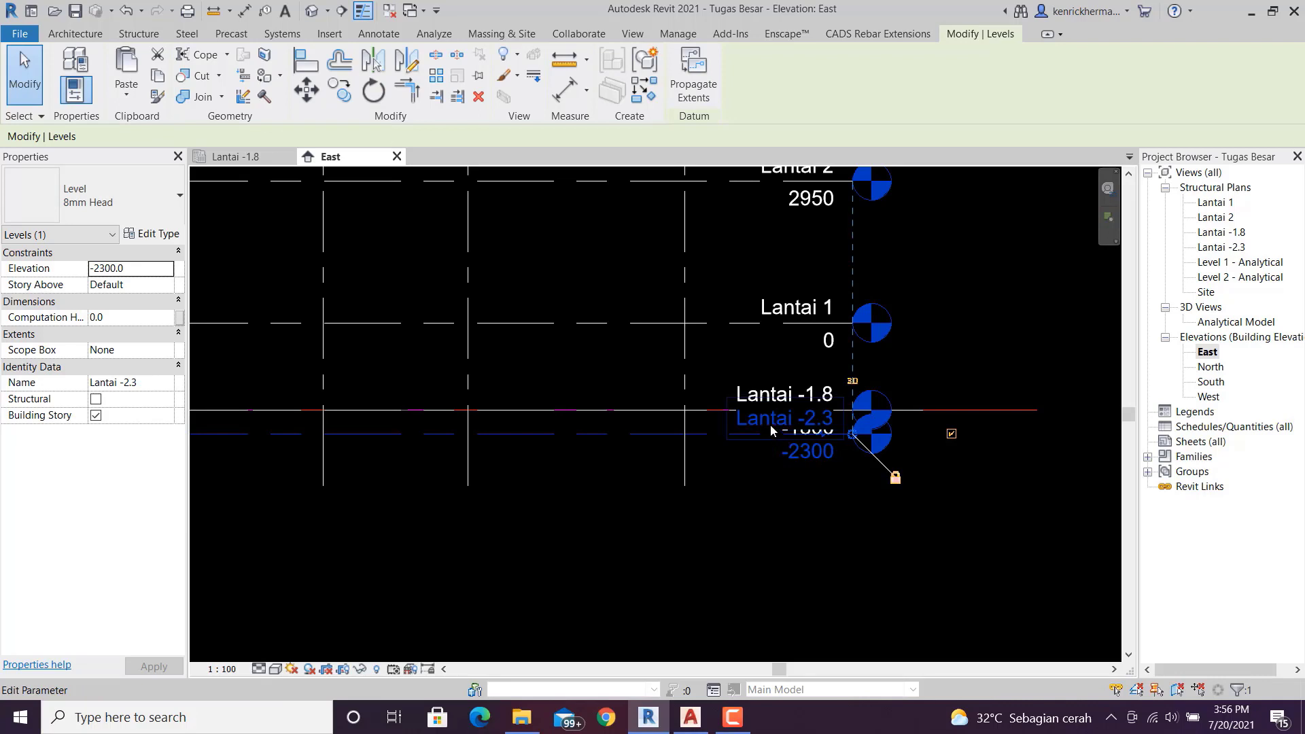
click(771, 423)
click(822, 444)
click(824, 433)
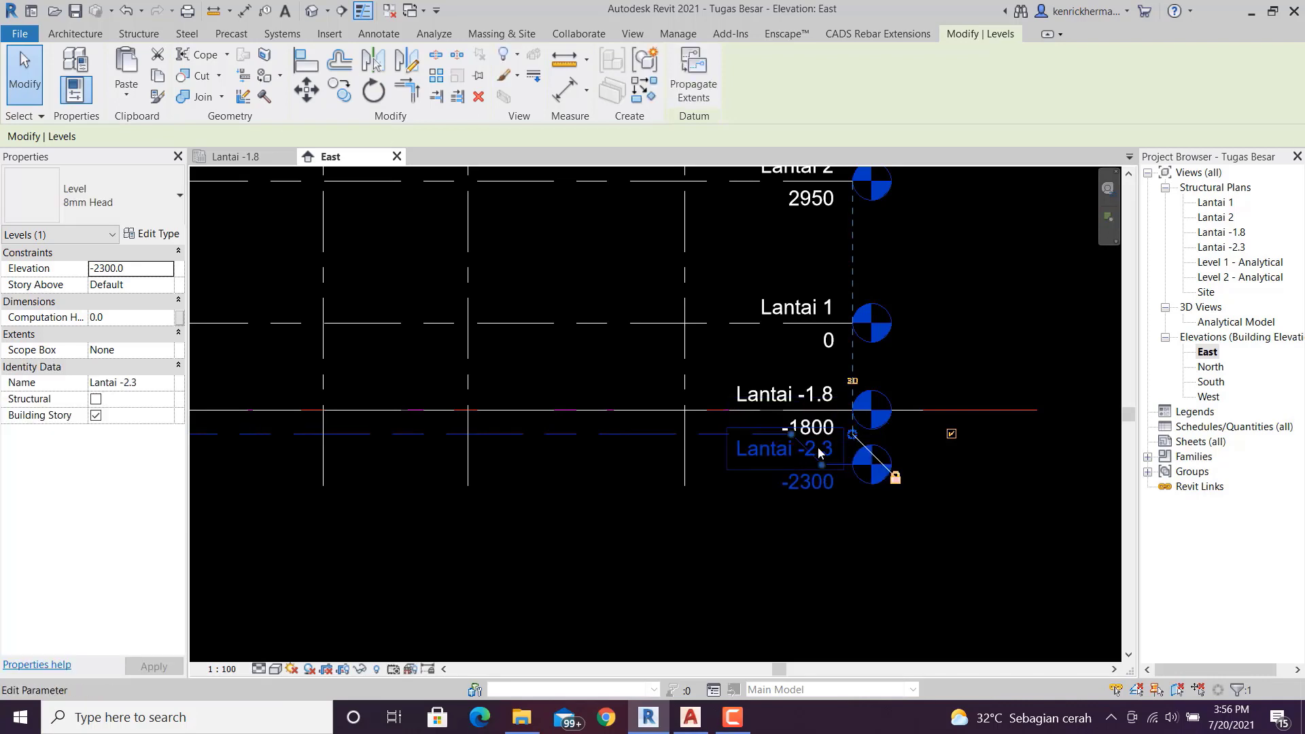
drag(700, 438, 719, 442)
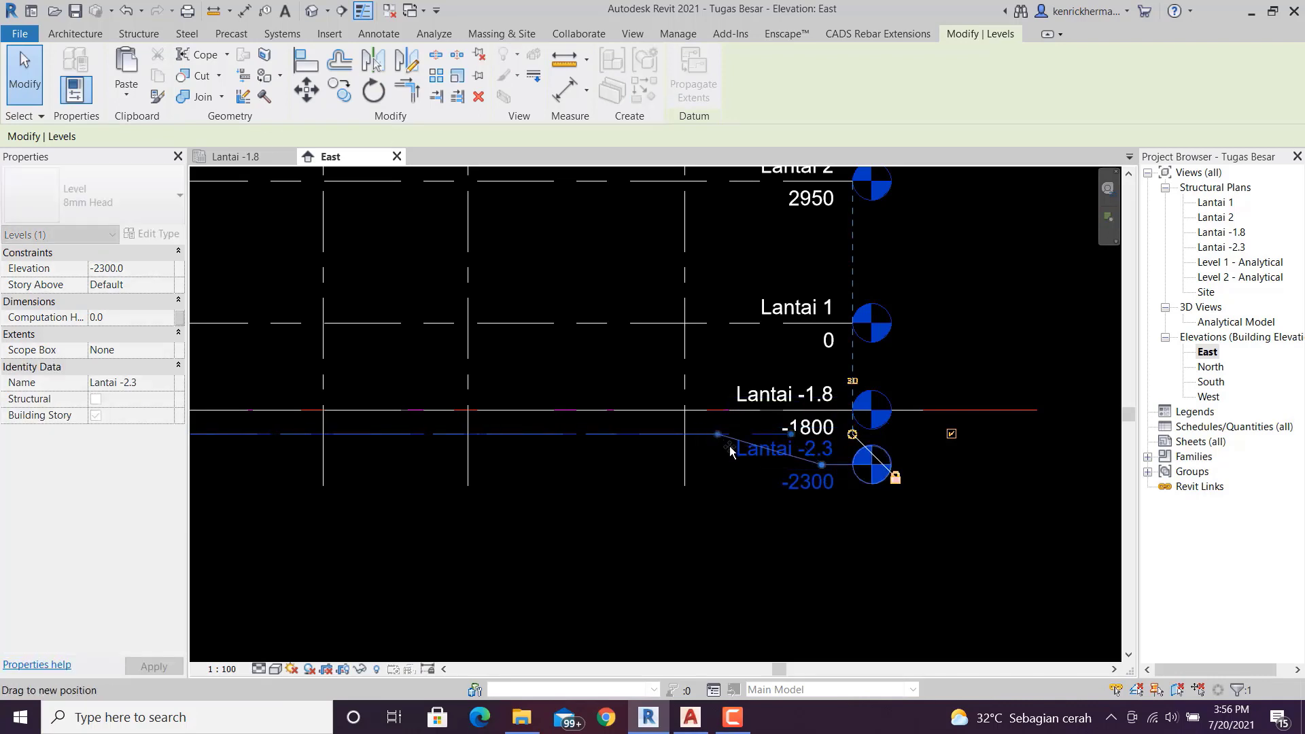
drag(821, 467, 718, 469)
click(745, 534)
- Open the North elevation and show its levels, grids and linked portal drawings
scroll(745, 531, down, 2)
mouse_move(786, 585)
middle_down()
mouse_move(843, 601)
mouse_move(770, 572)
middle_up()
scroll(783, 570, down, 2)
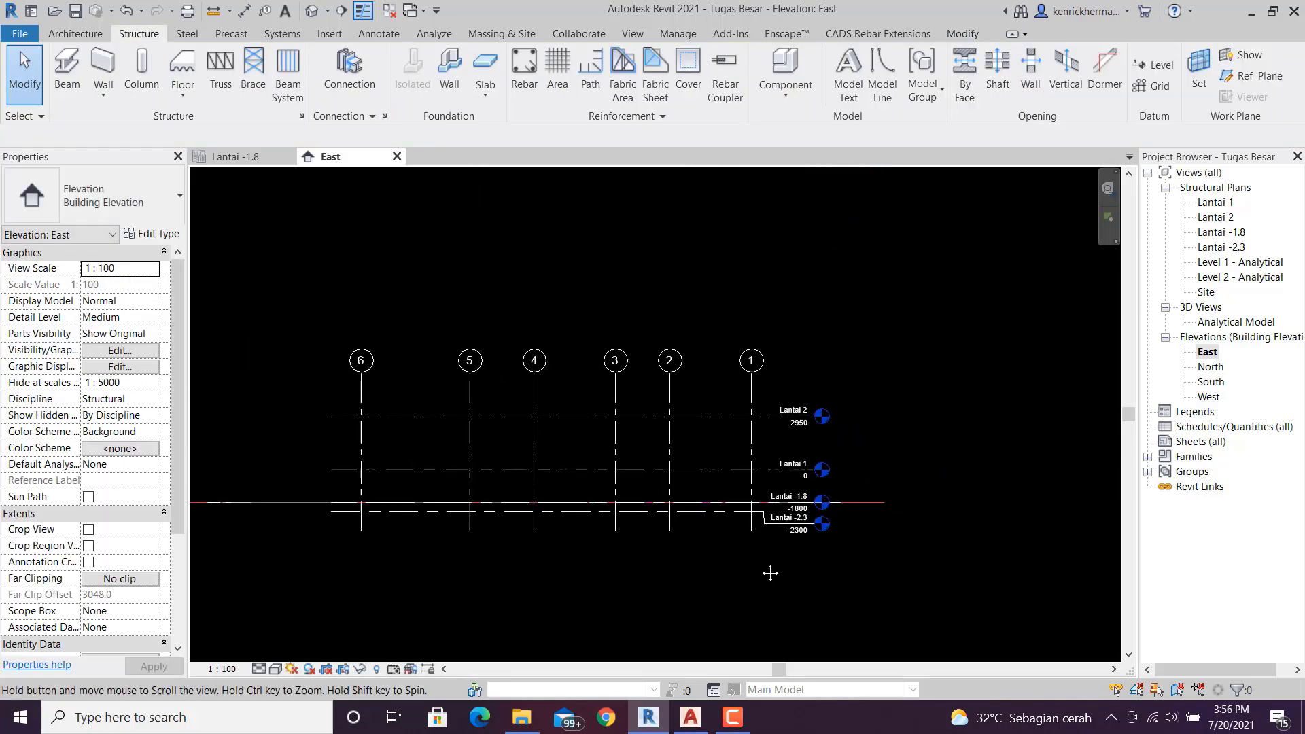
double_click(1211, 368)
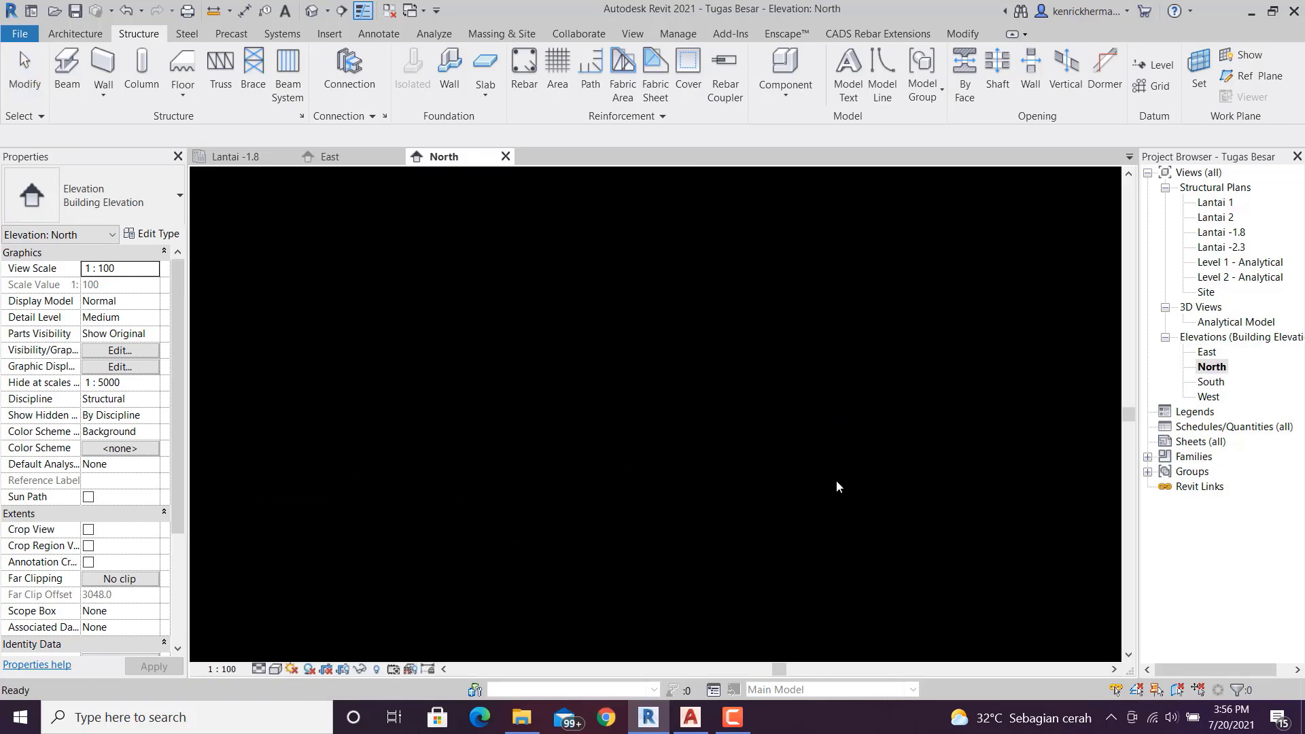
middle_drag(931, 390, 931, 389)
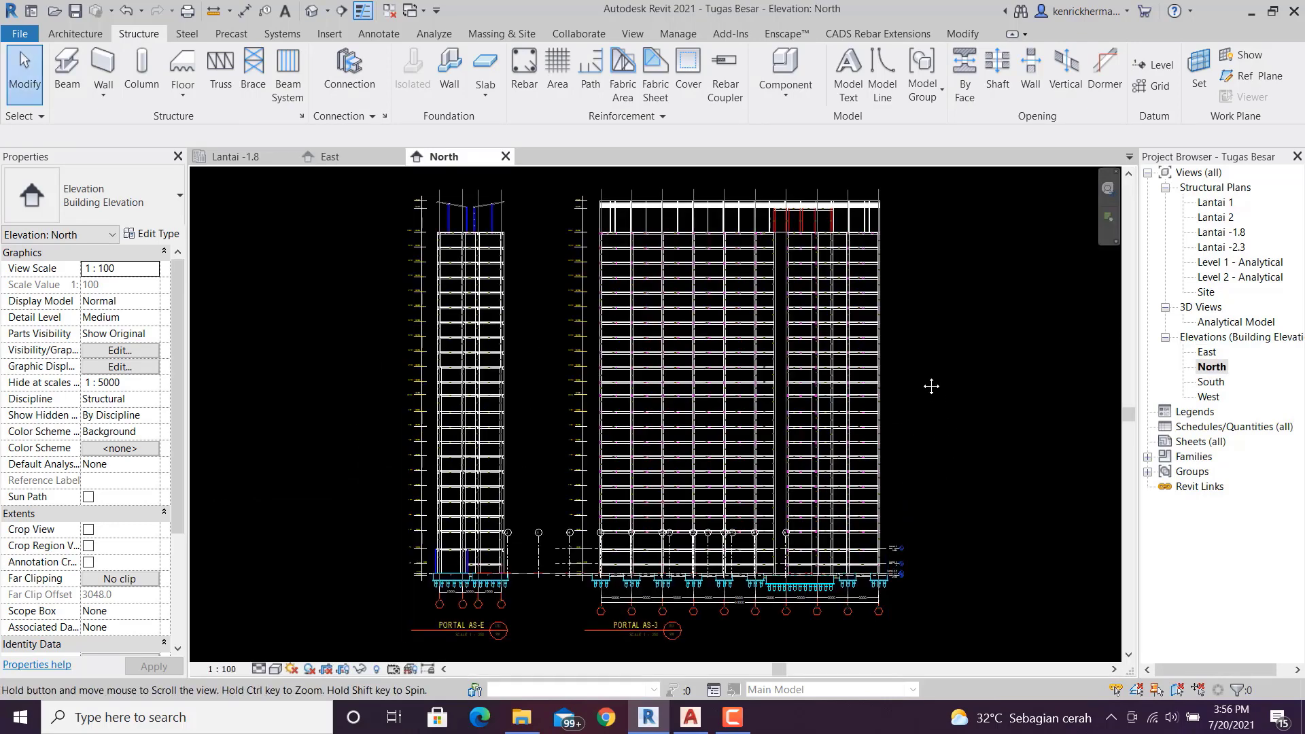
- Hide the linked drawings Link Cad Denah Pondasi.dwg and Link Cad Levelling.dwg in the North elevation
mouse_move(954, 450)
middle_down()
mouse_move(967, 433)
mouse_move(940, 370)
mouse_move(968, 372)
middle_up()
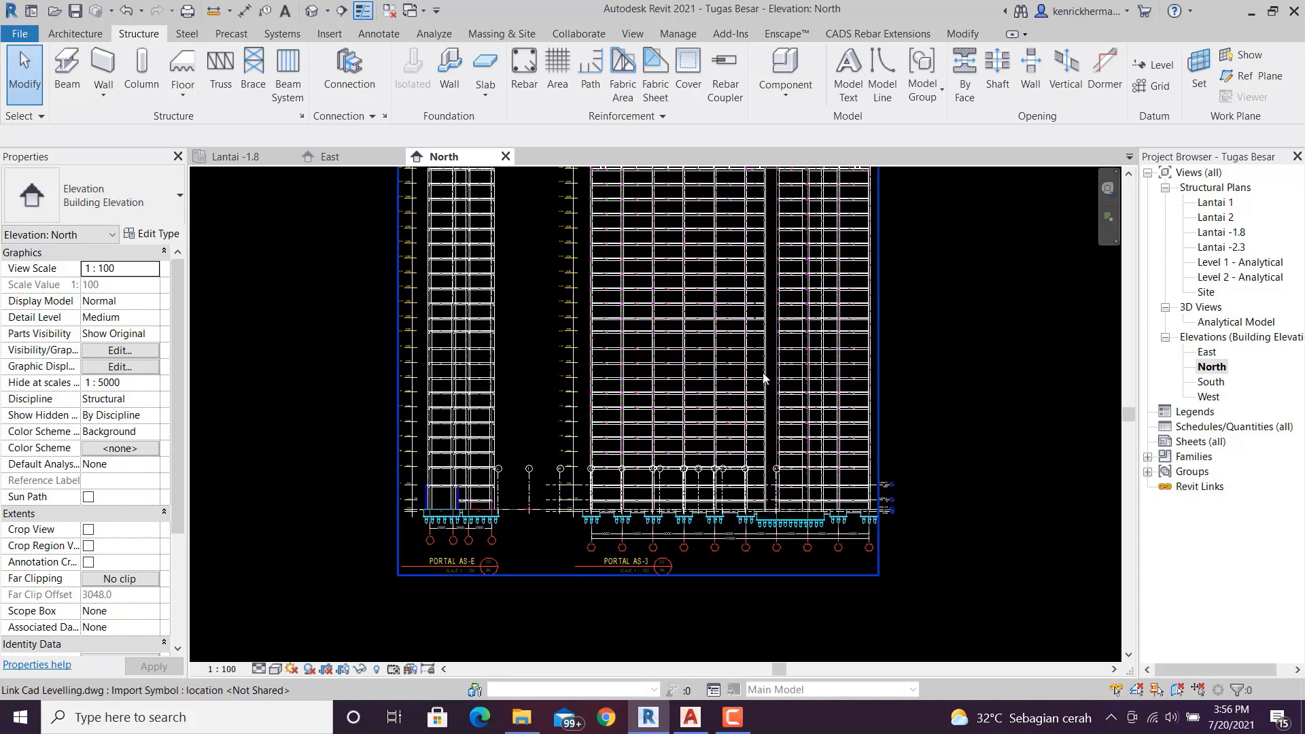
key(v)
key(g)
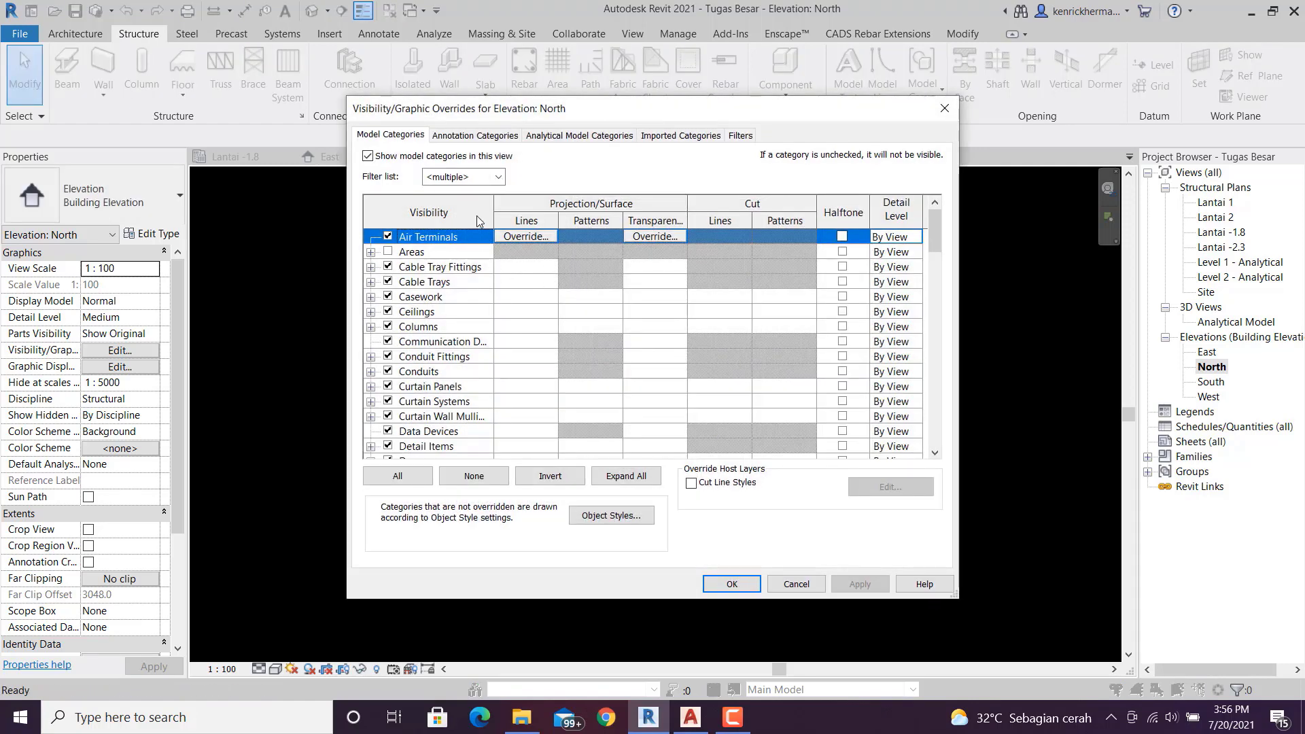
click(680, 137)
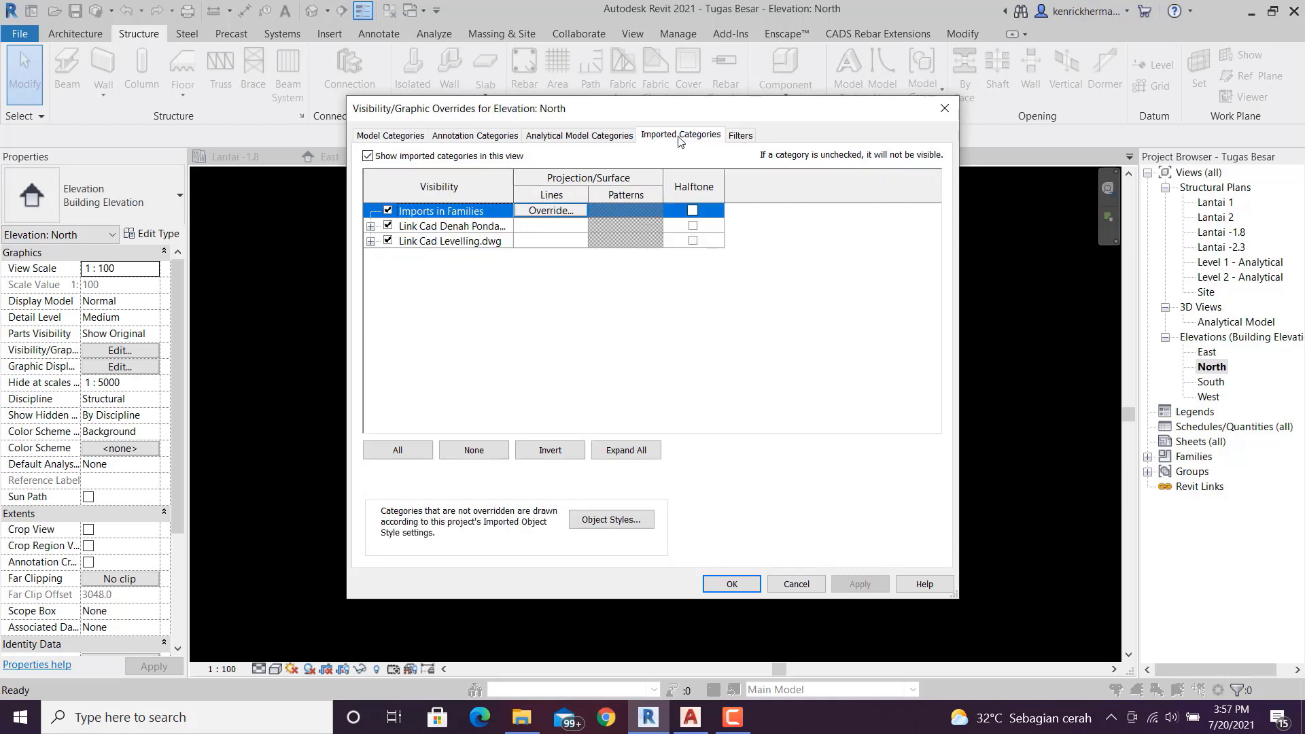
click(389, 226)
click(388, 242)
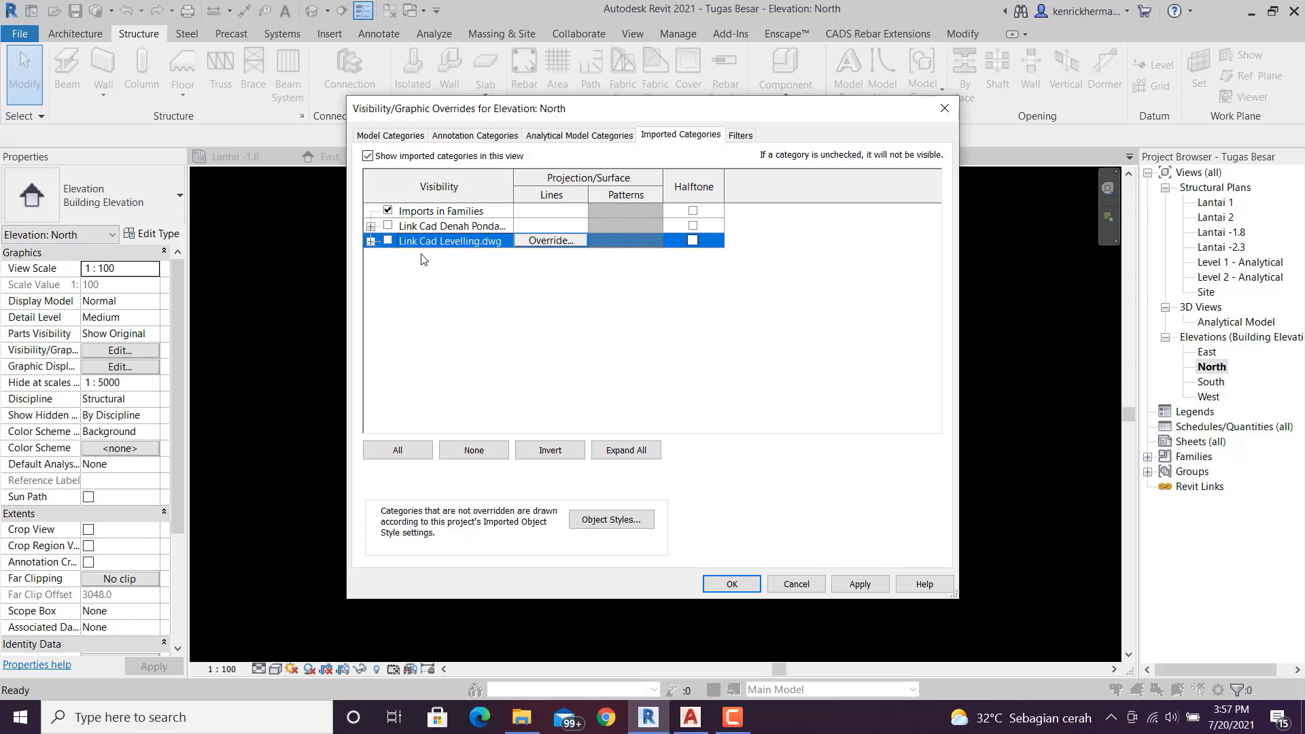
click(732, 585)
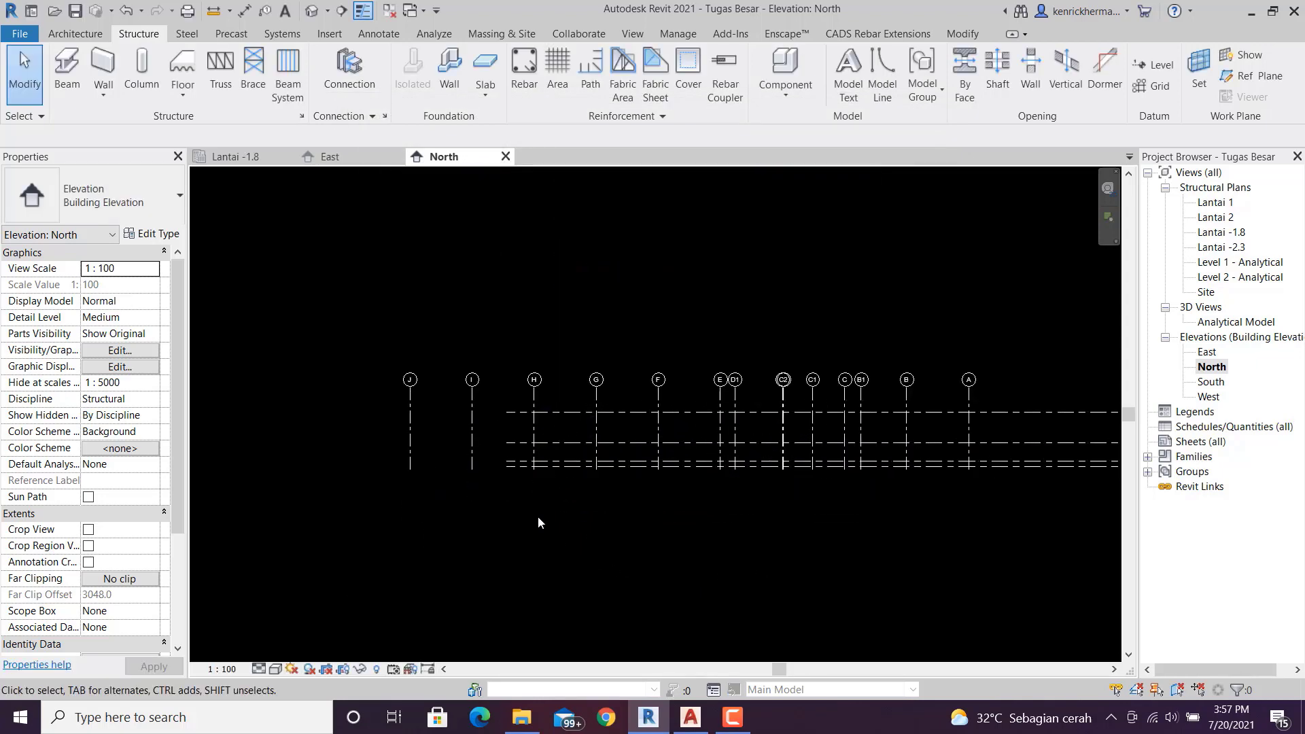
- Extend the headless ends of the aligned Lantai level lines past grid J
middle_drag(537, 522, 594, 519)
click(567, 413)
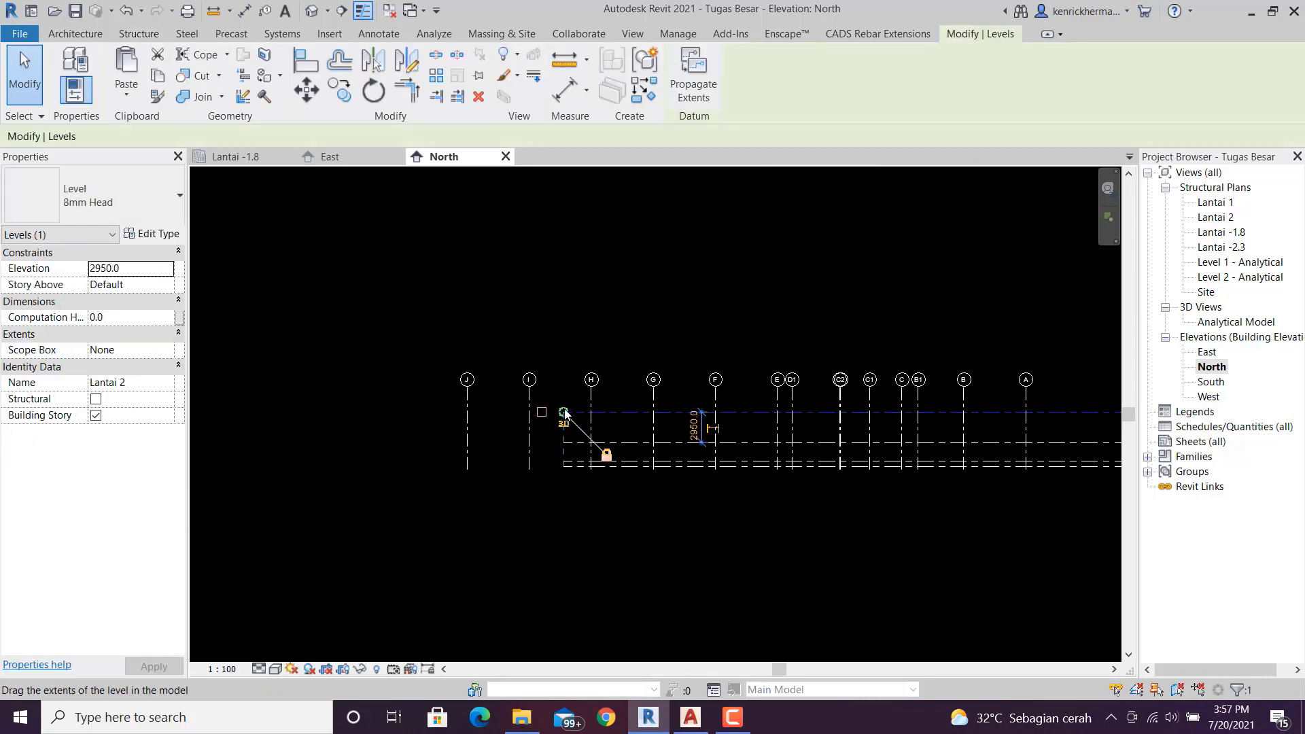
drag(565, 412, 435, 412)
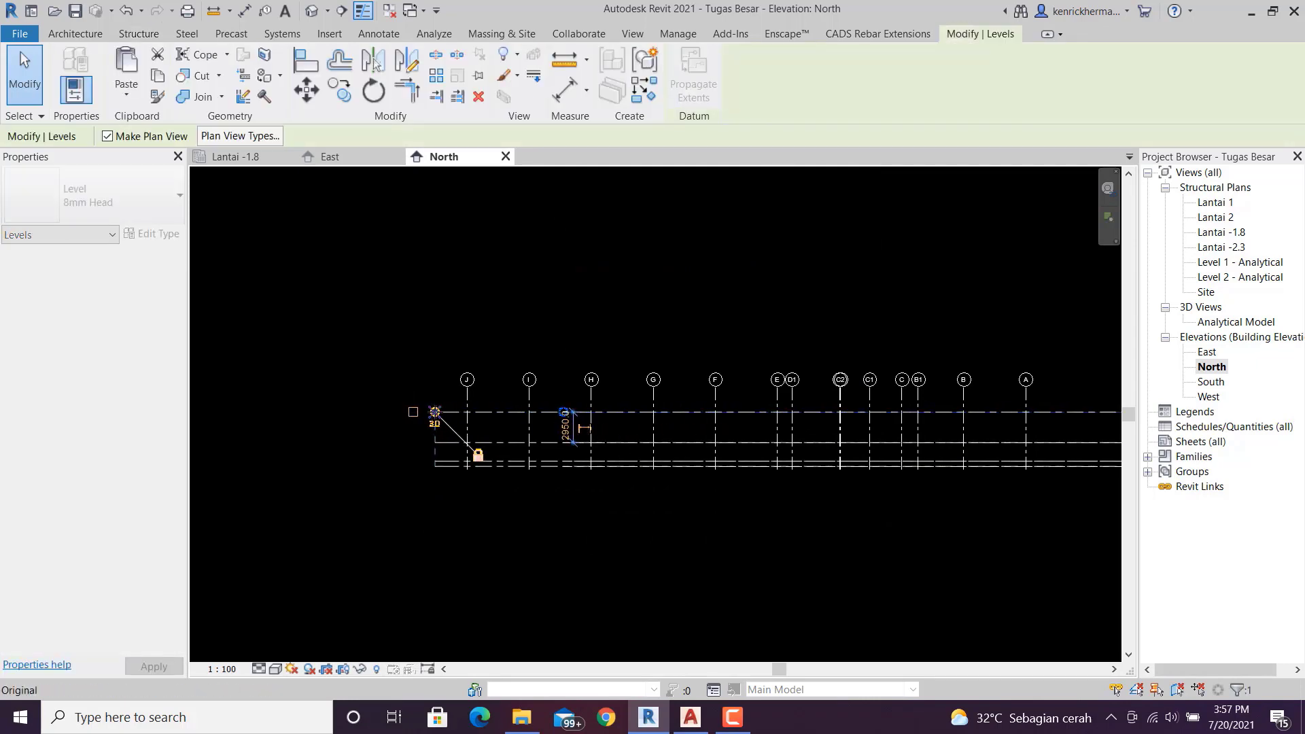
click(492, 517)
- Lengthen the lower ends of the aligned lettered grids farther below the Lantai -2.3 level
scroll(482, 485, up, 2)
click(459, 441)
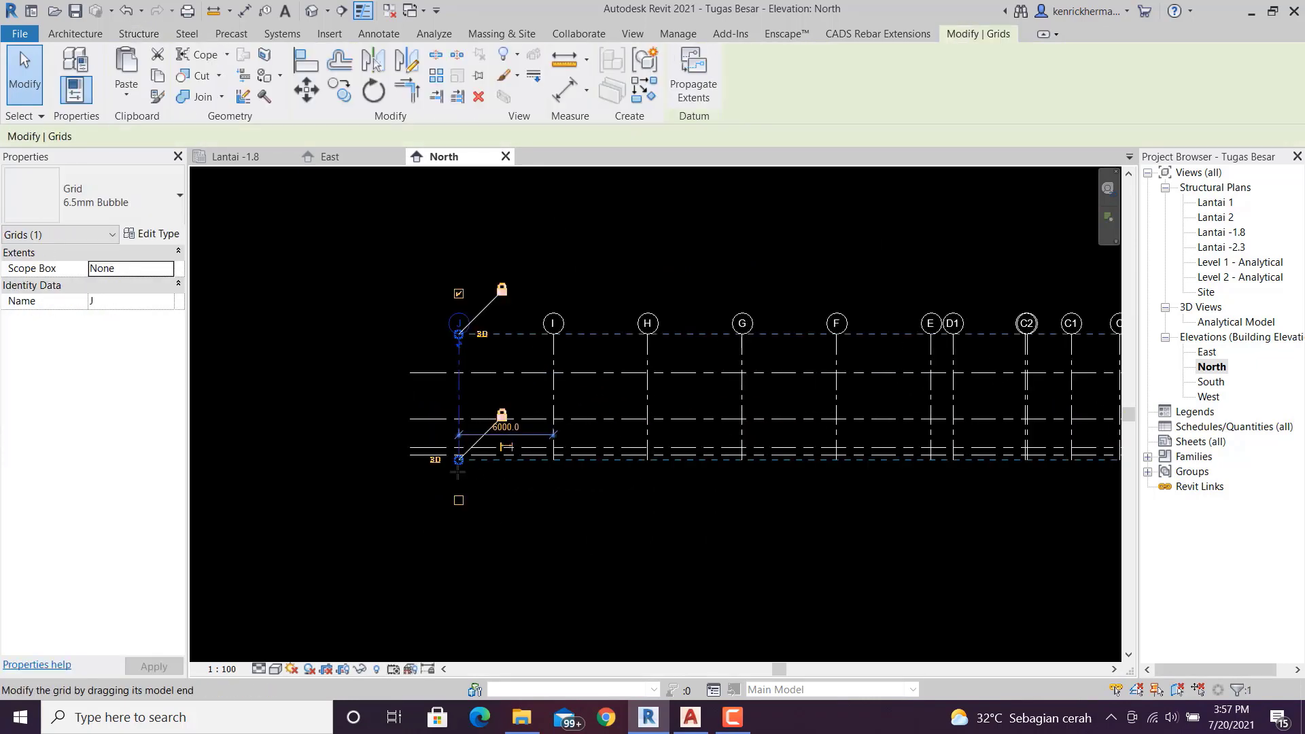
click(679, 546)
scroll(822, 516, down, 2)
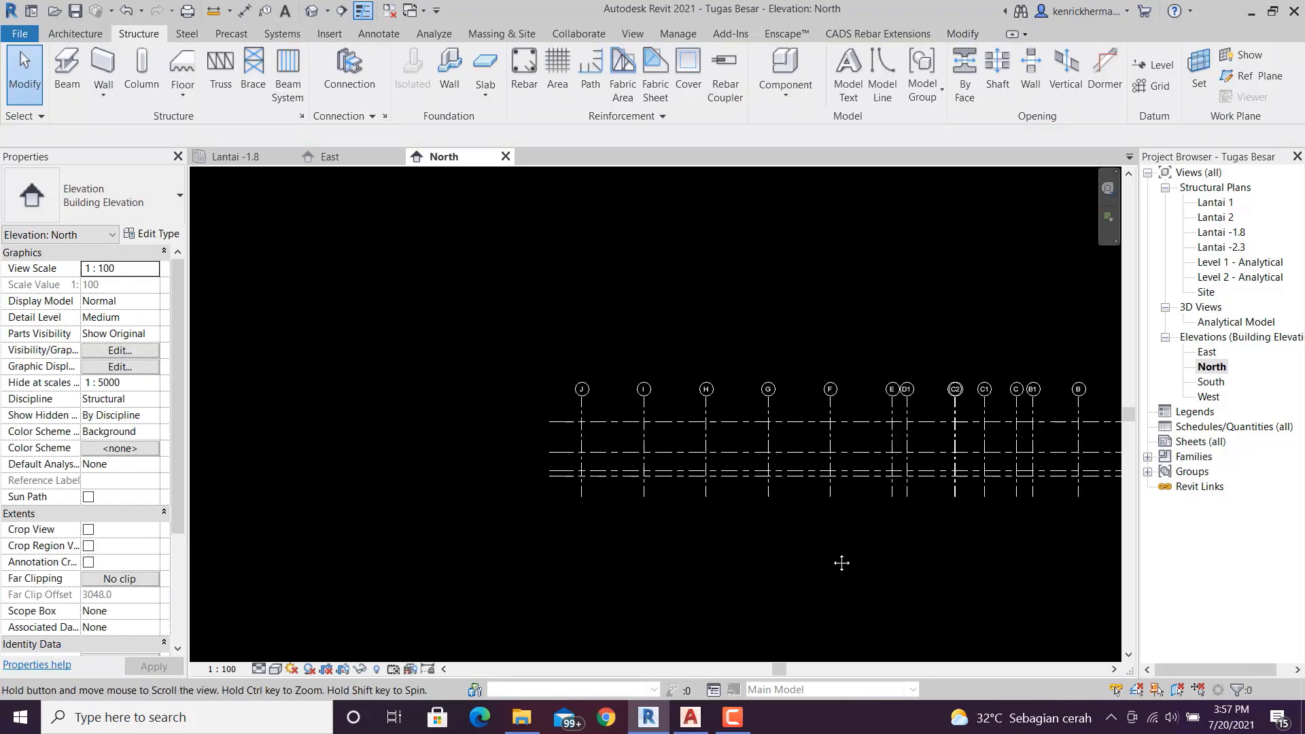
- Shorten the aligned Lantai level lines so that their heads sit just beyond grid A
middle_drag(842, 563, 568, 542)
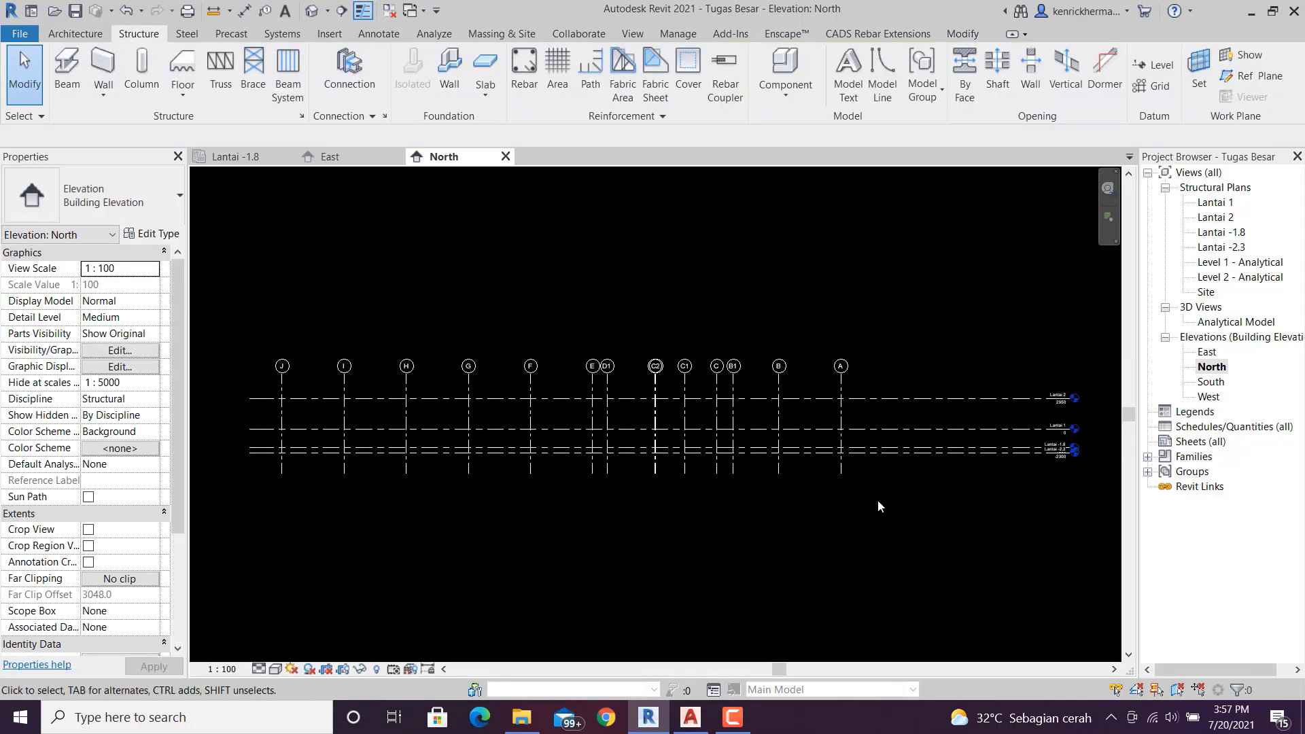
click(1023, 398)
drag(1072, 398, 896, 398)
click(885, 303)
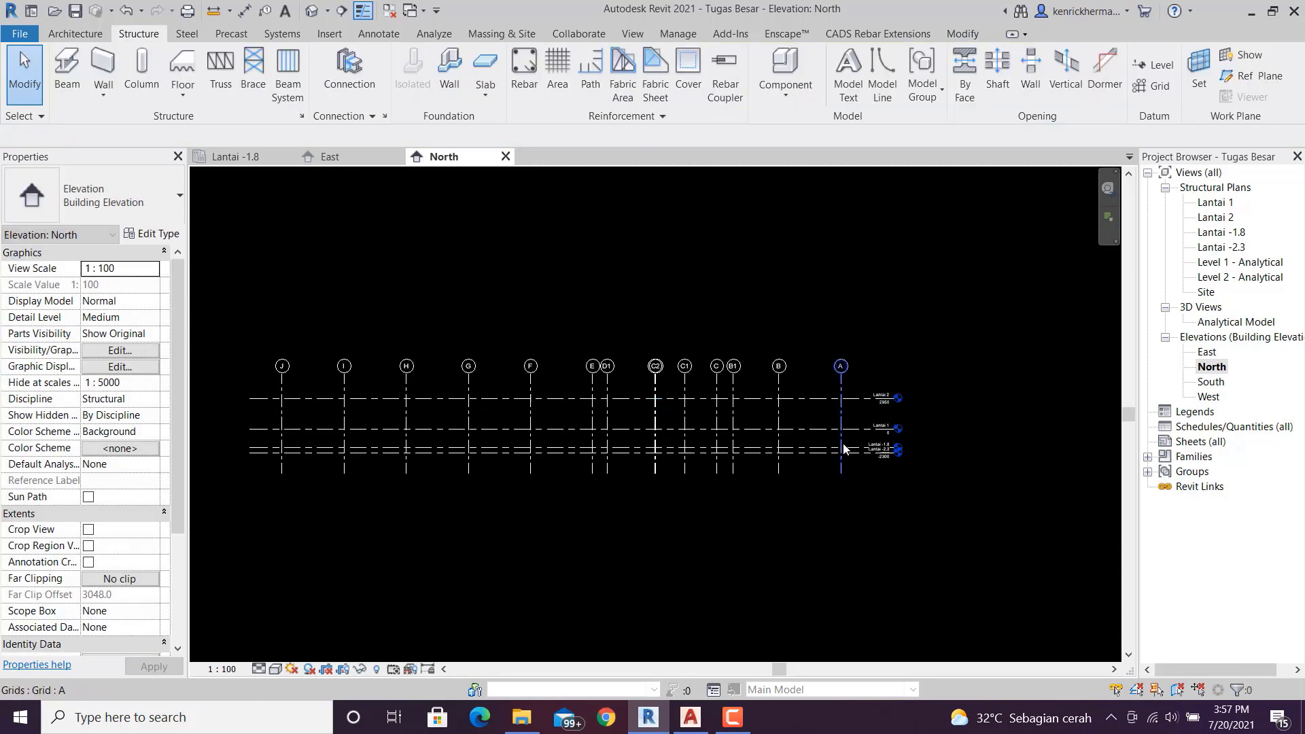
scroll(884, 408, up, 2)
click(931, 371)
drag(932, 371, 908, 371)
click(814, 560)
scroll(795, 562, down, 2)
scroll(748, 571, down, 3)
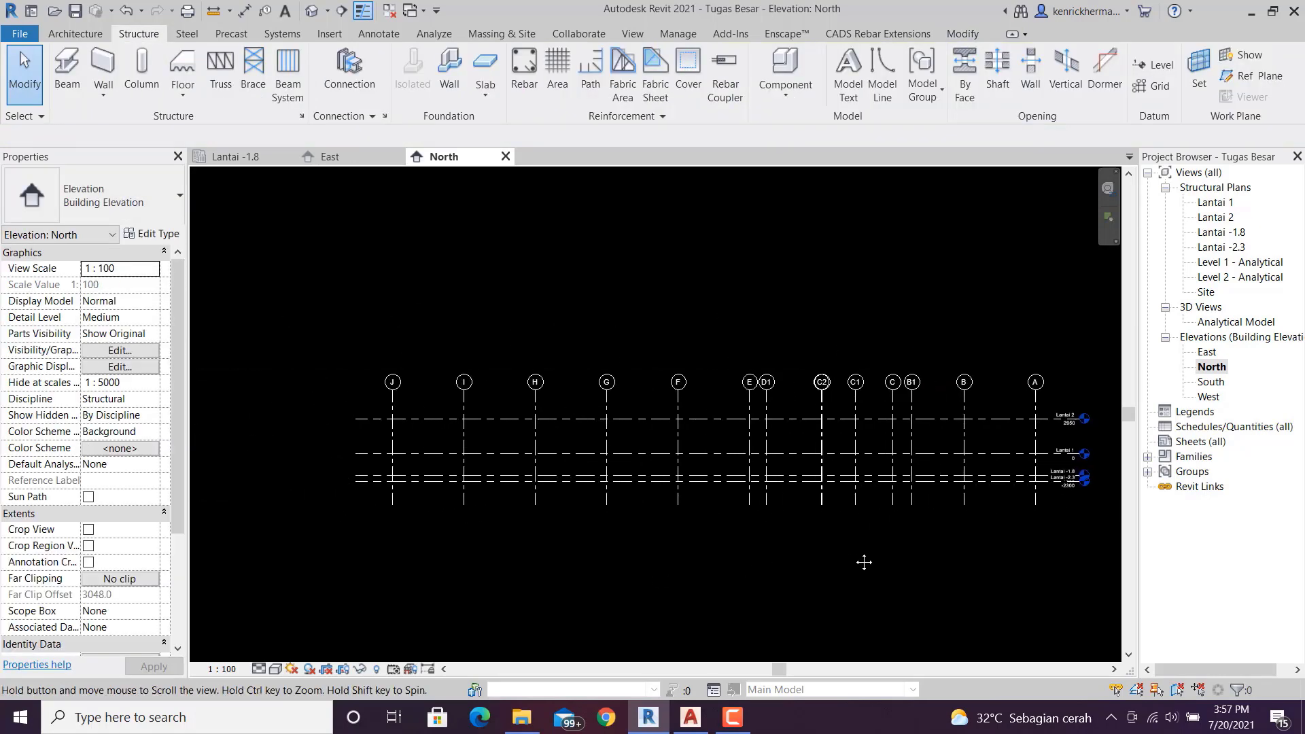
middle_drag(676, 524, 677, 562)
- Open the South elevation and hide the linked drawings Link Cad Denah Pondasi.dwg and Link Cad Levelling.dwg in it
double_click(1211, 382)
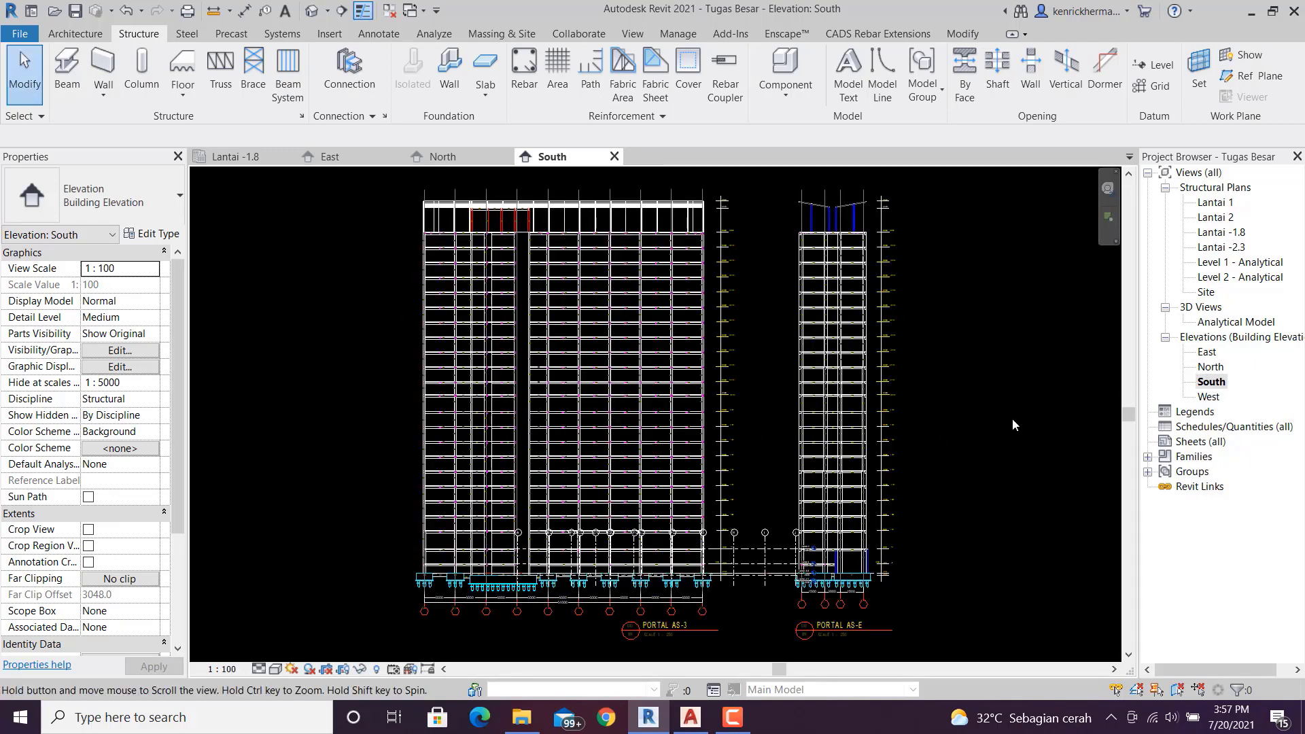
middle_drag(944, 443, 940, 438)
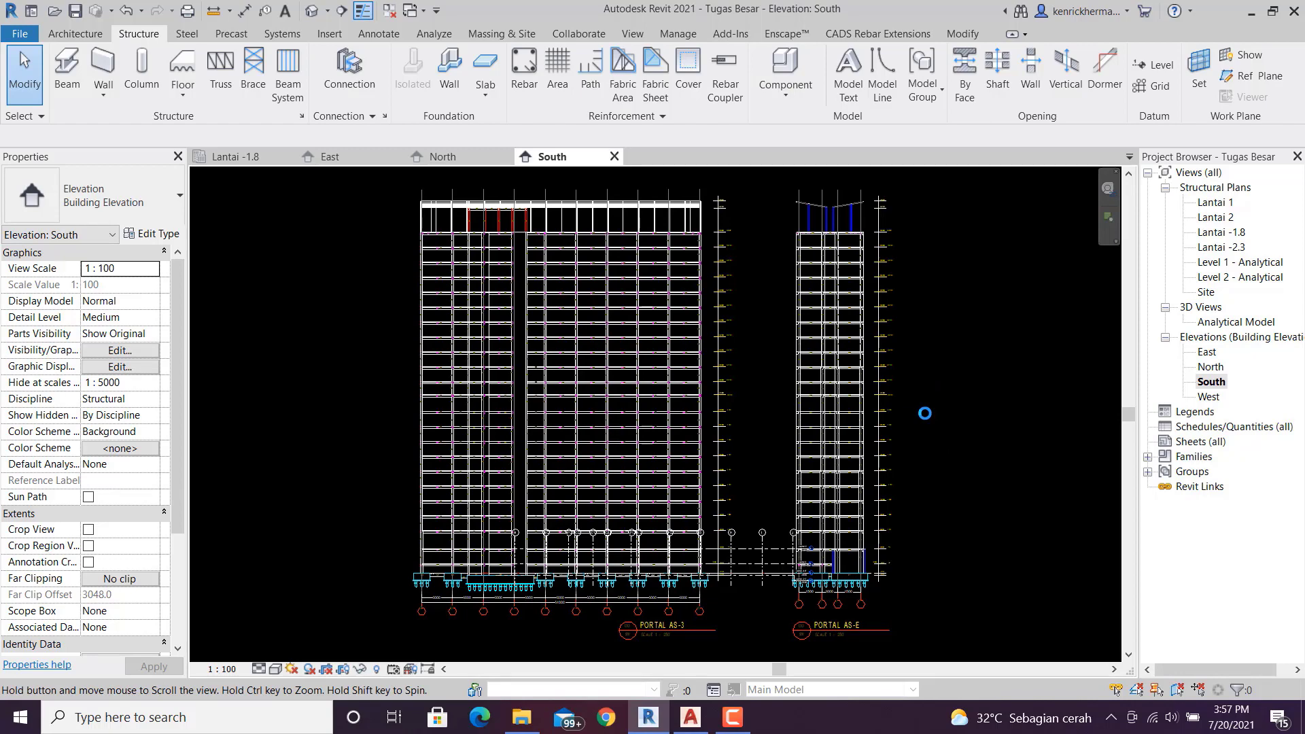
key(v)
key(v)
click(693, 138)
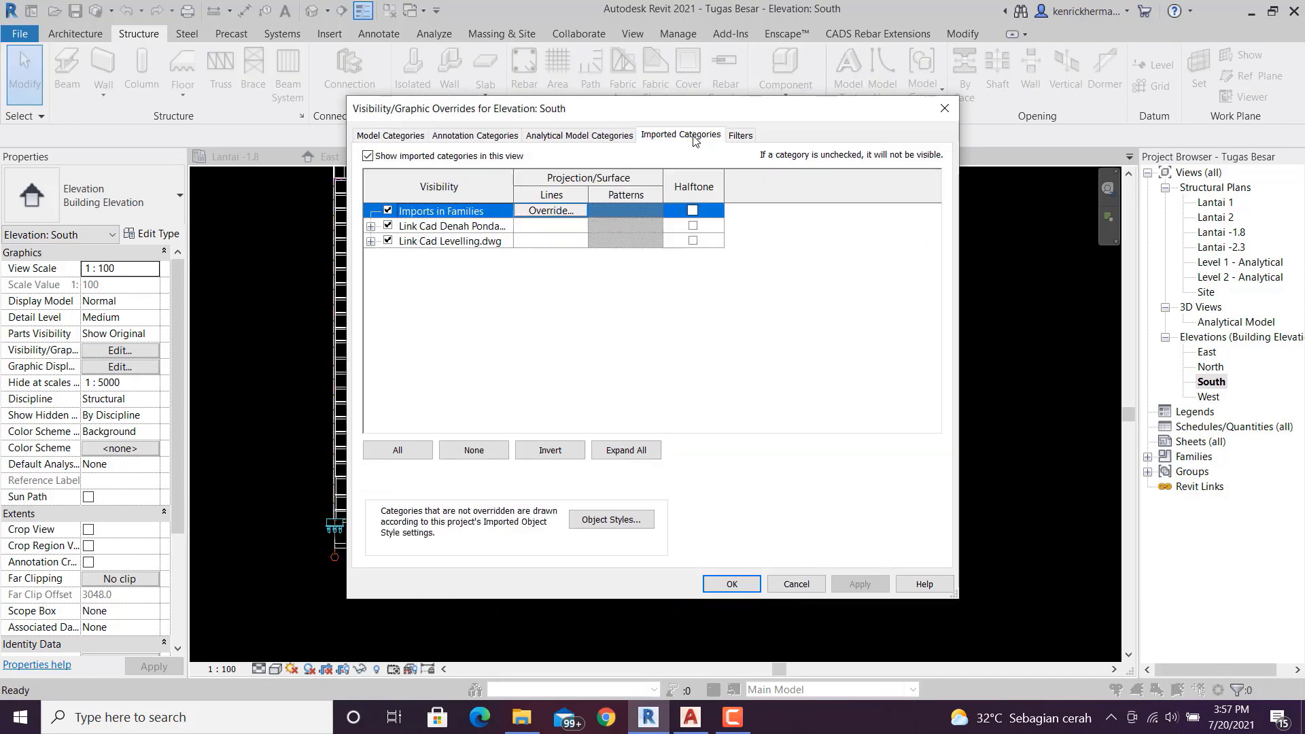
click(388, 226)
click(388, 241)
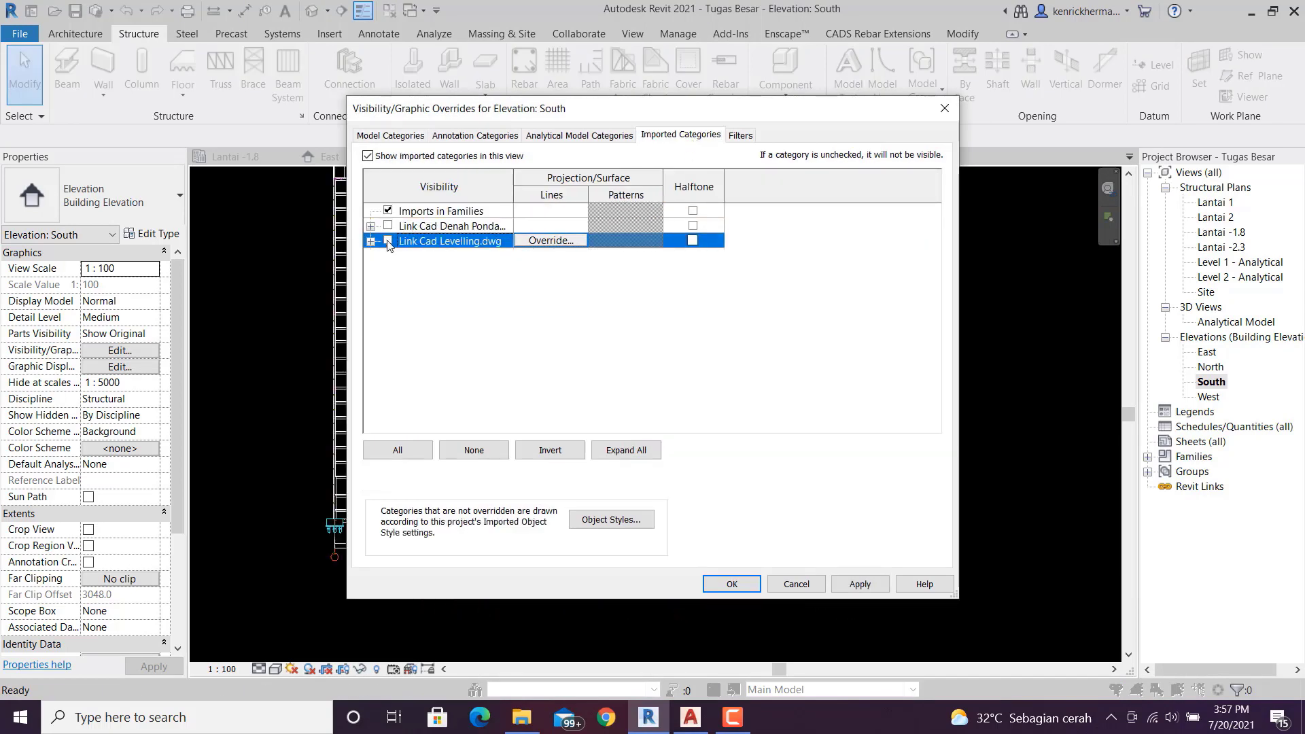
click(732, 584)
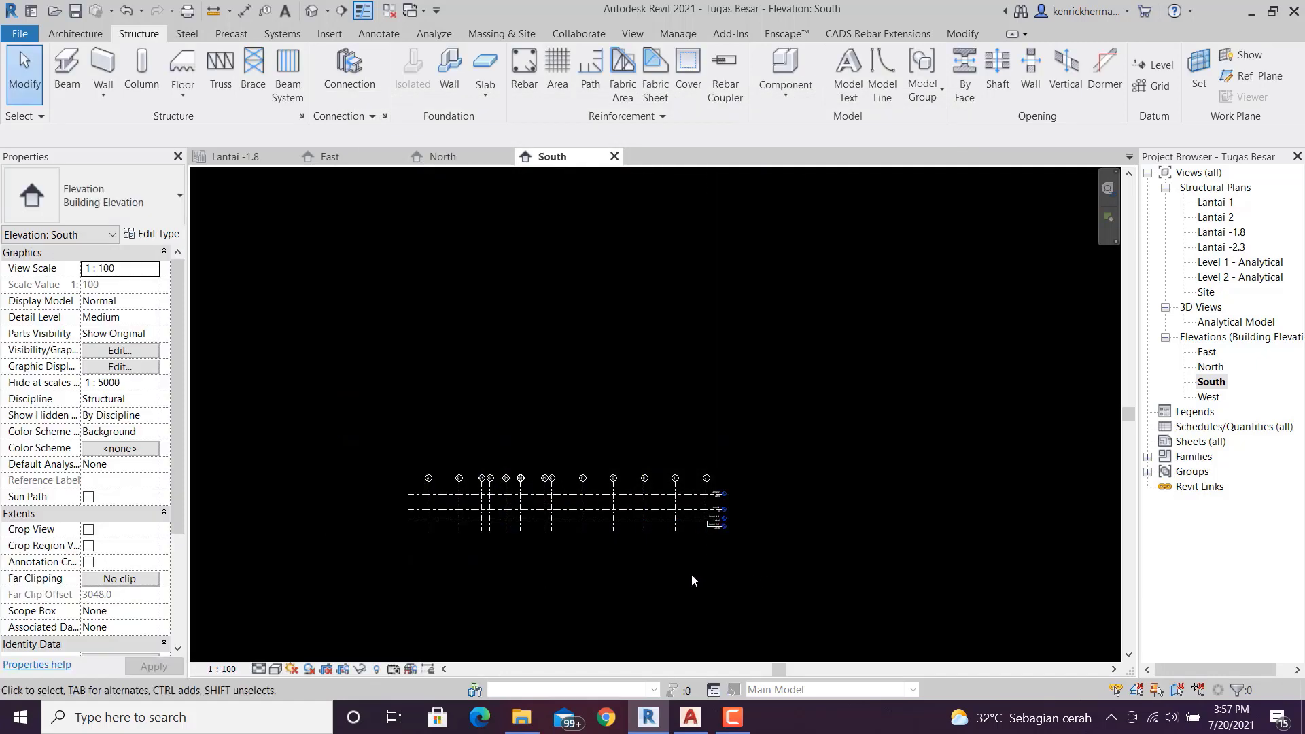
scroll(779, 510, up, 6)
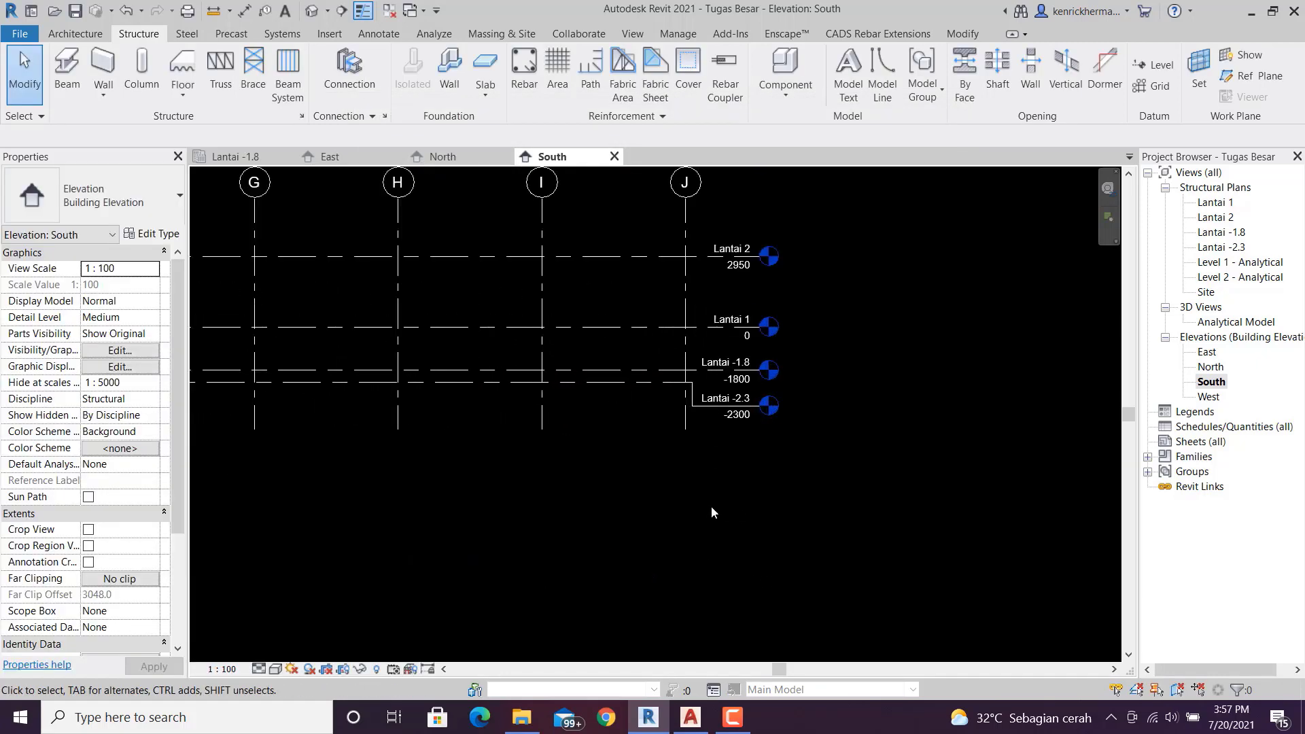
scroll(782, 504, down, 5)
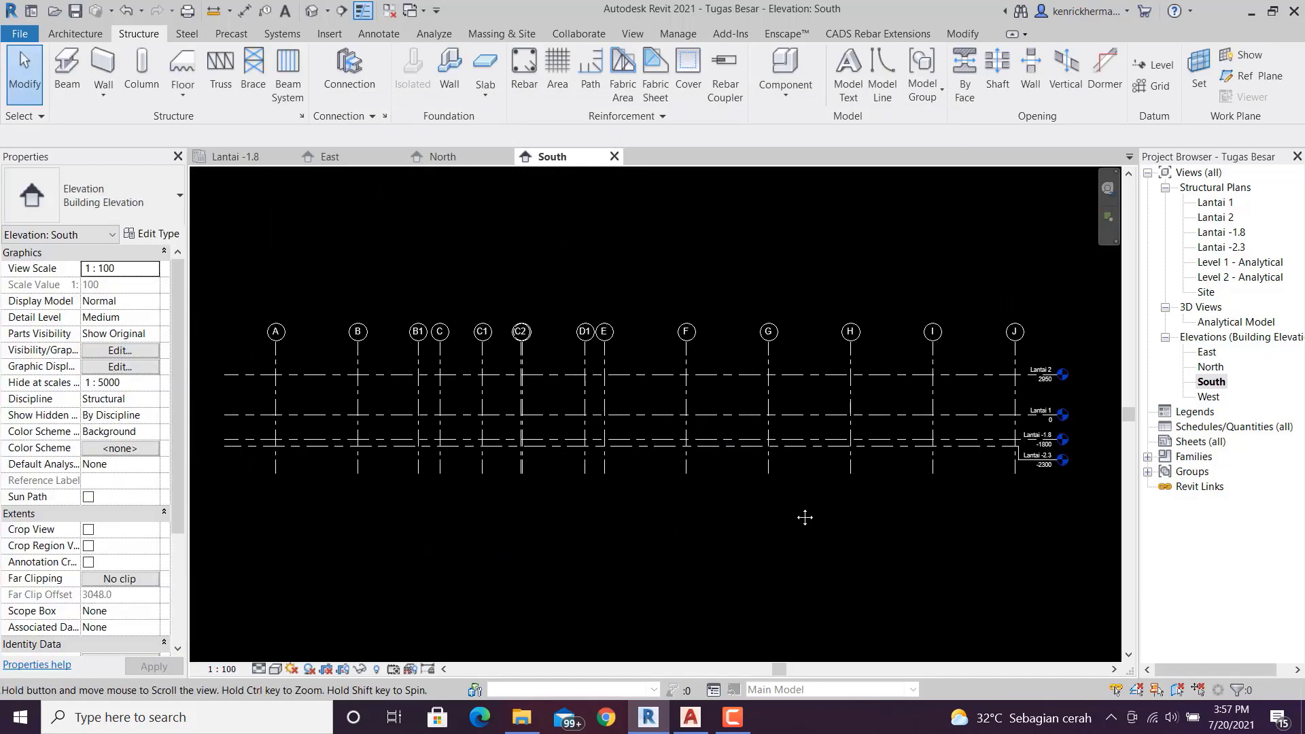
- Open the West elevation and extend the aligned Lantai level lines so that their heads clear grid 6
double_click(1208, 397)
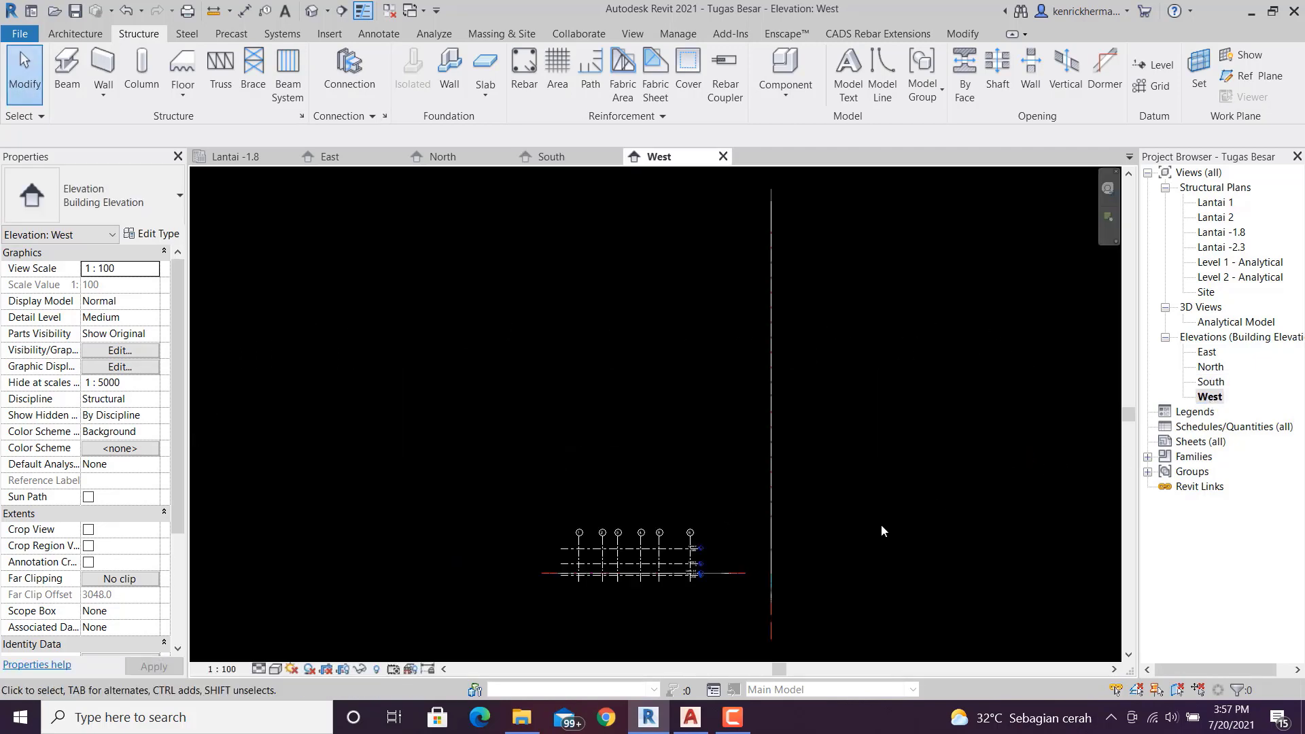
middle_drag(885, 527, 957, 417)
scroll(777, 487, up, 7)
middle_drag(710, 475, 730, 510)
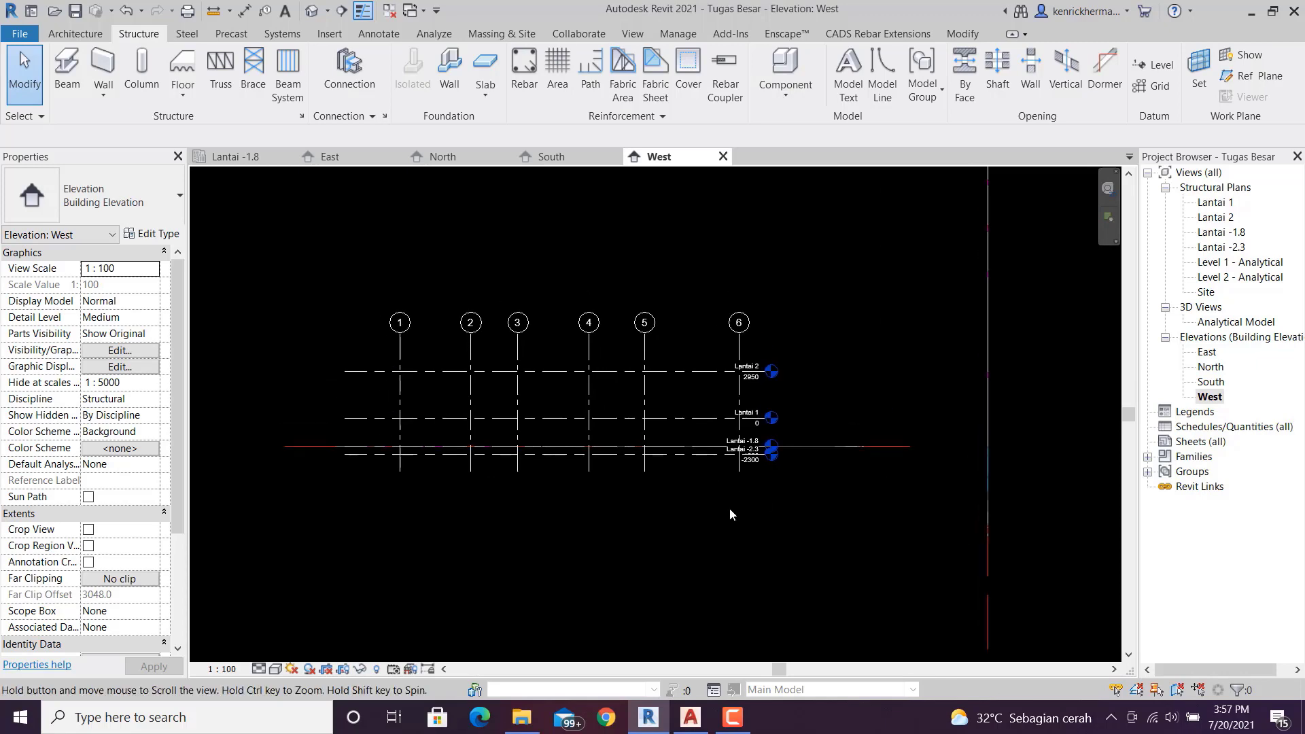
scroll(731, 510, up, 2)
click(797, 287)
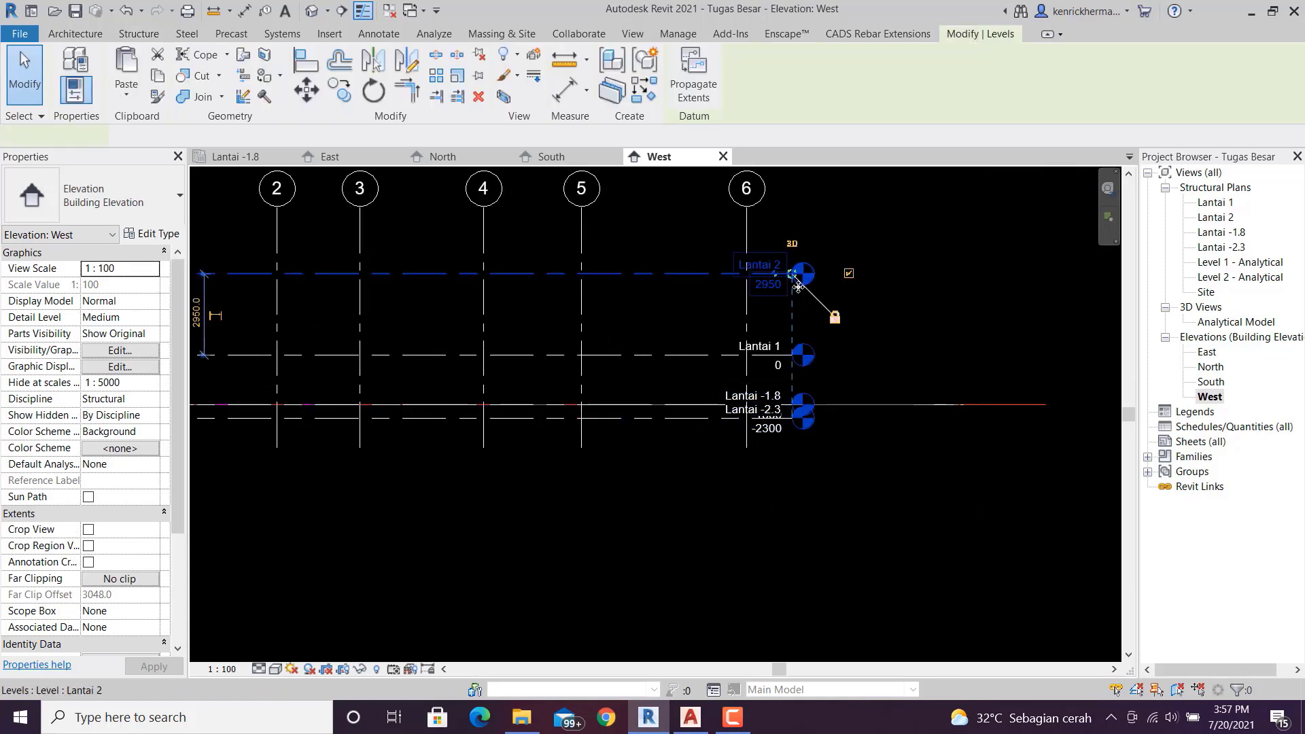
drag(793, 275, 845, 276)
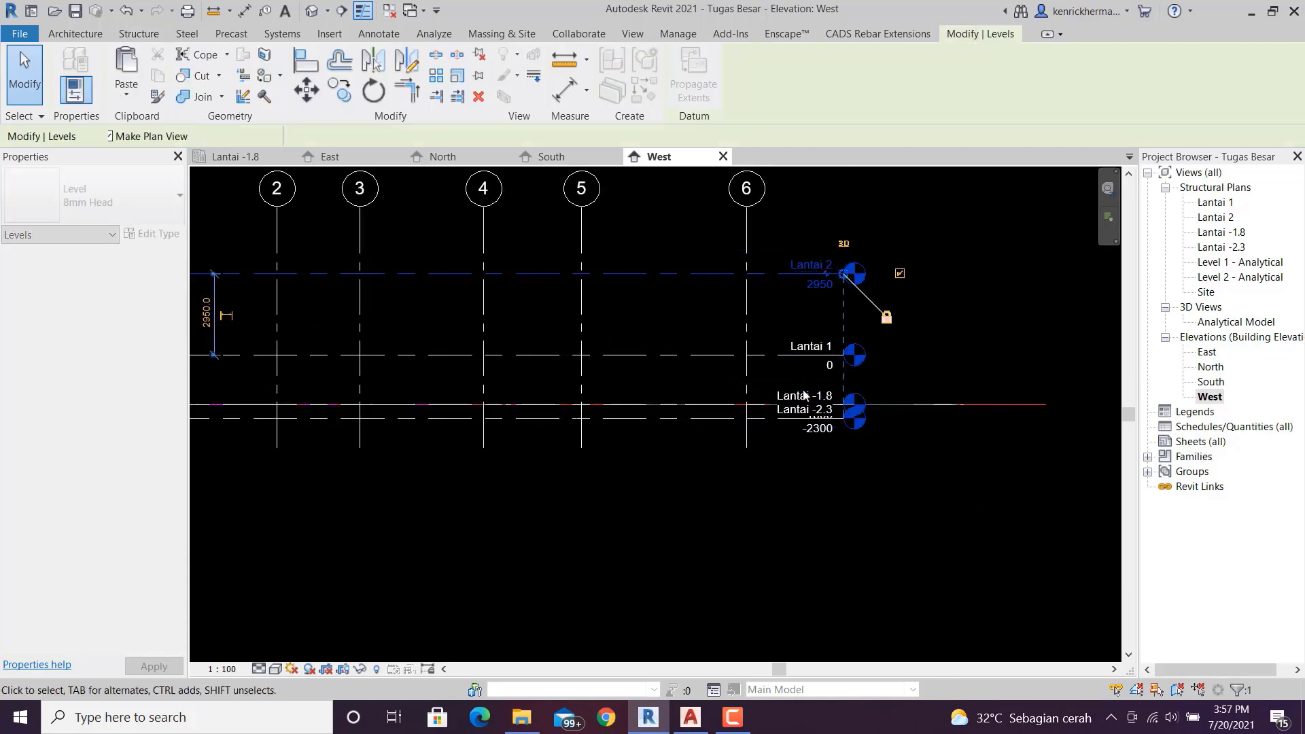
click(601, 492)
middle_drag(601, 492, 925, 514)
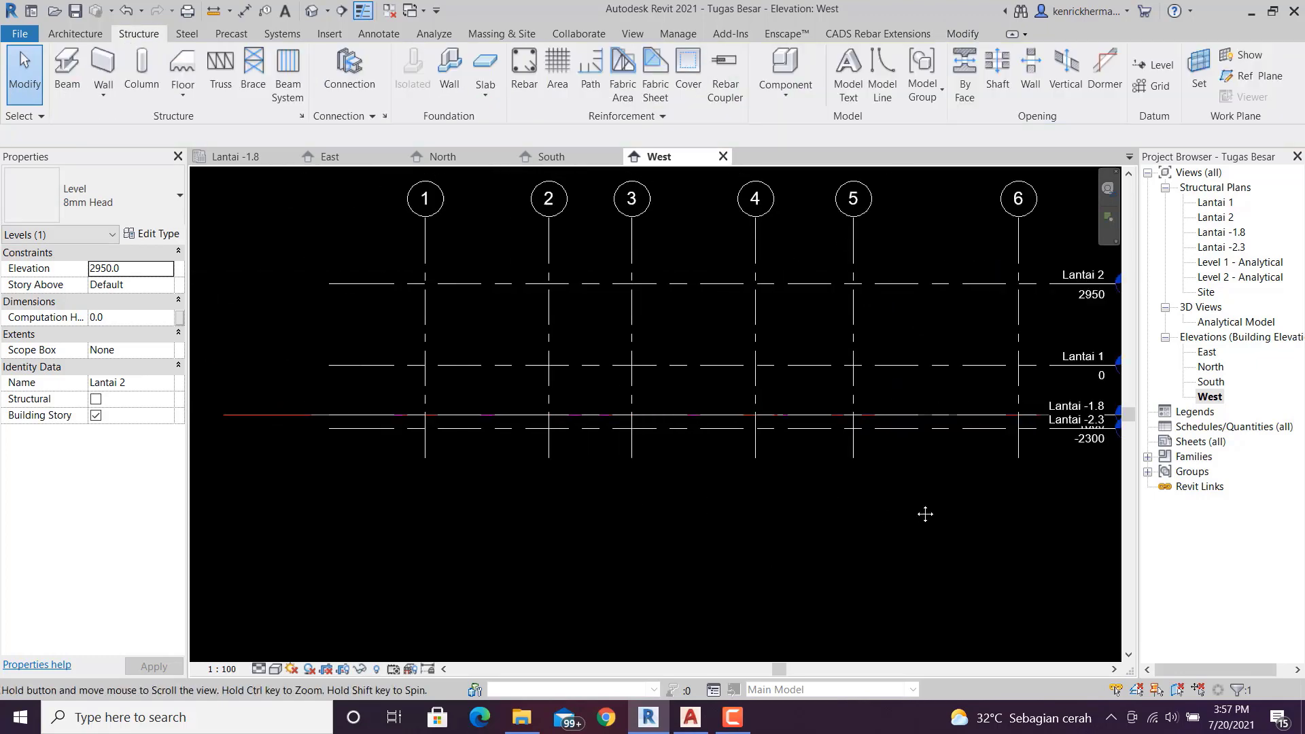
scroll(739, 524, down, 3)
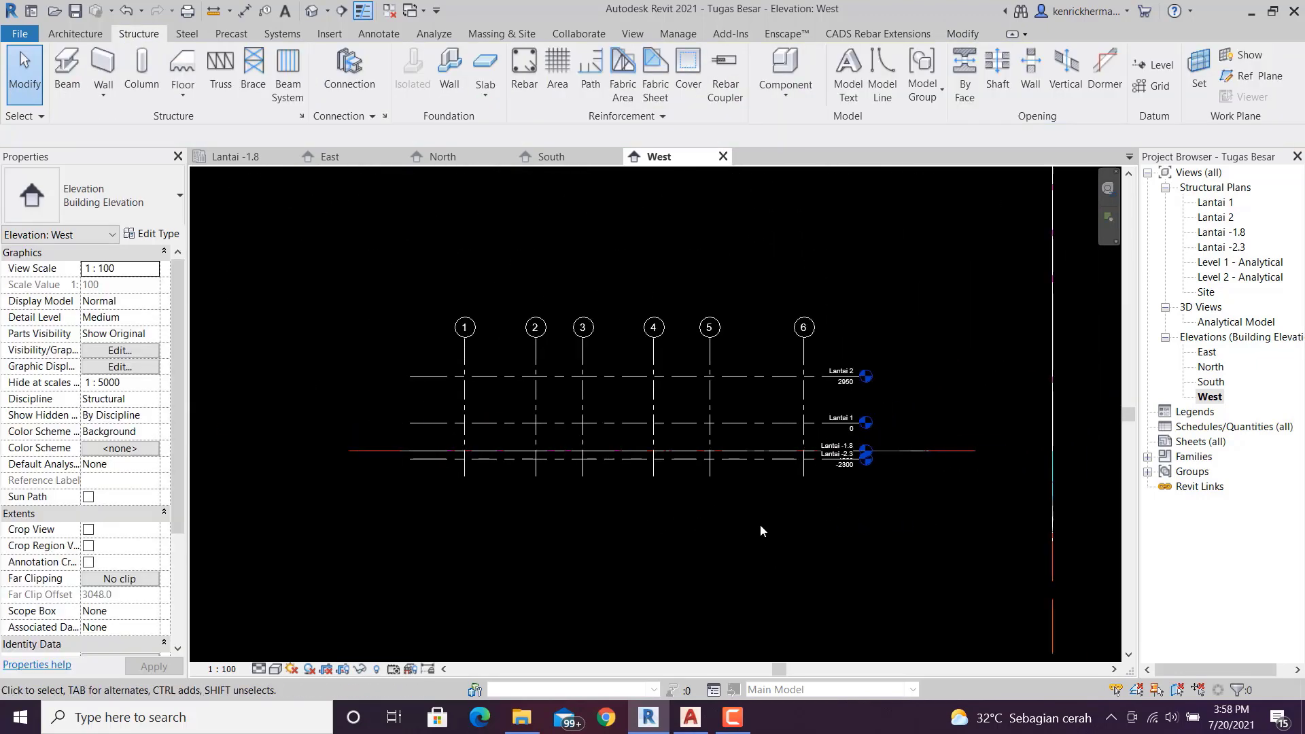
middle_drag(760, 524, 754, 578)
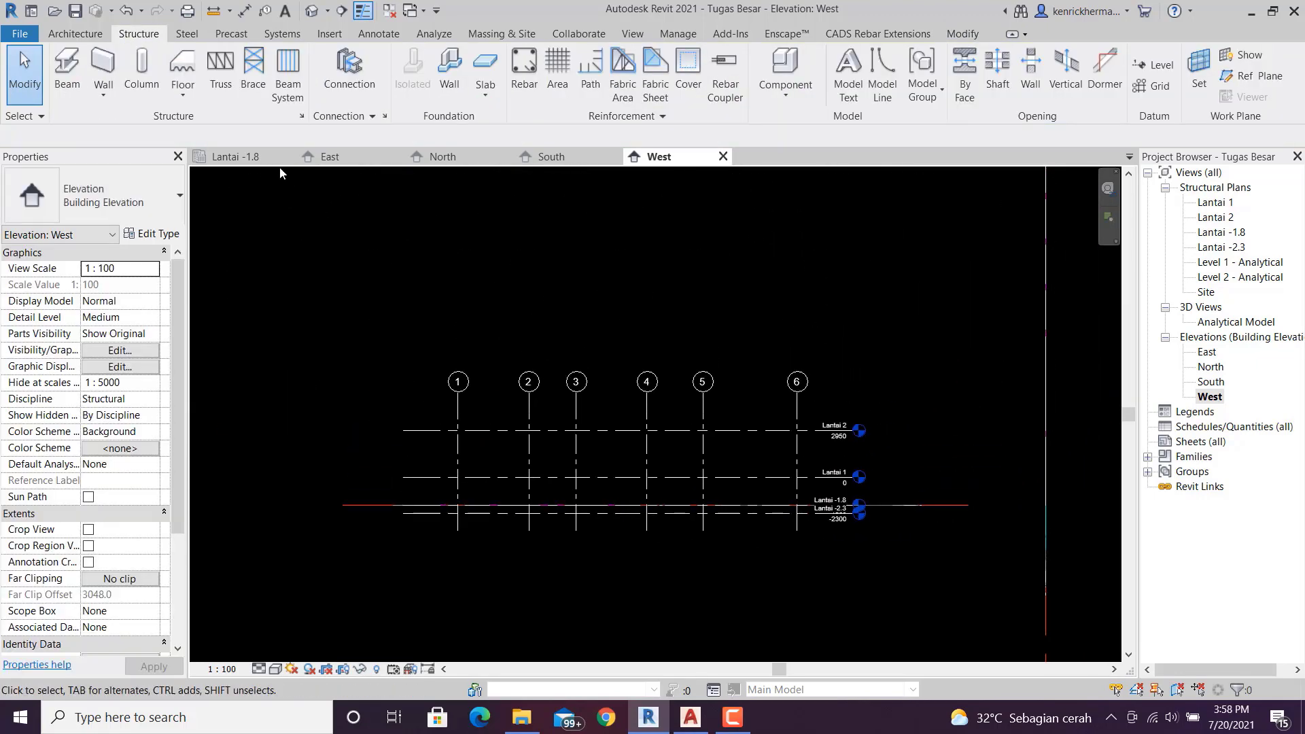
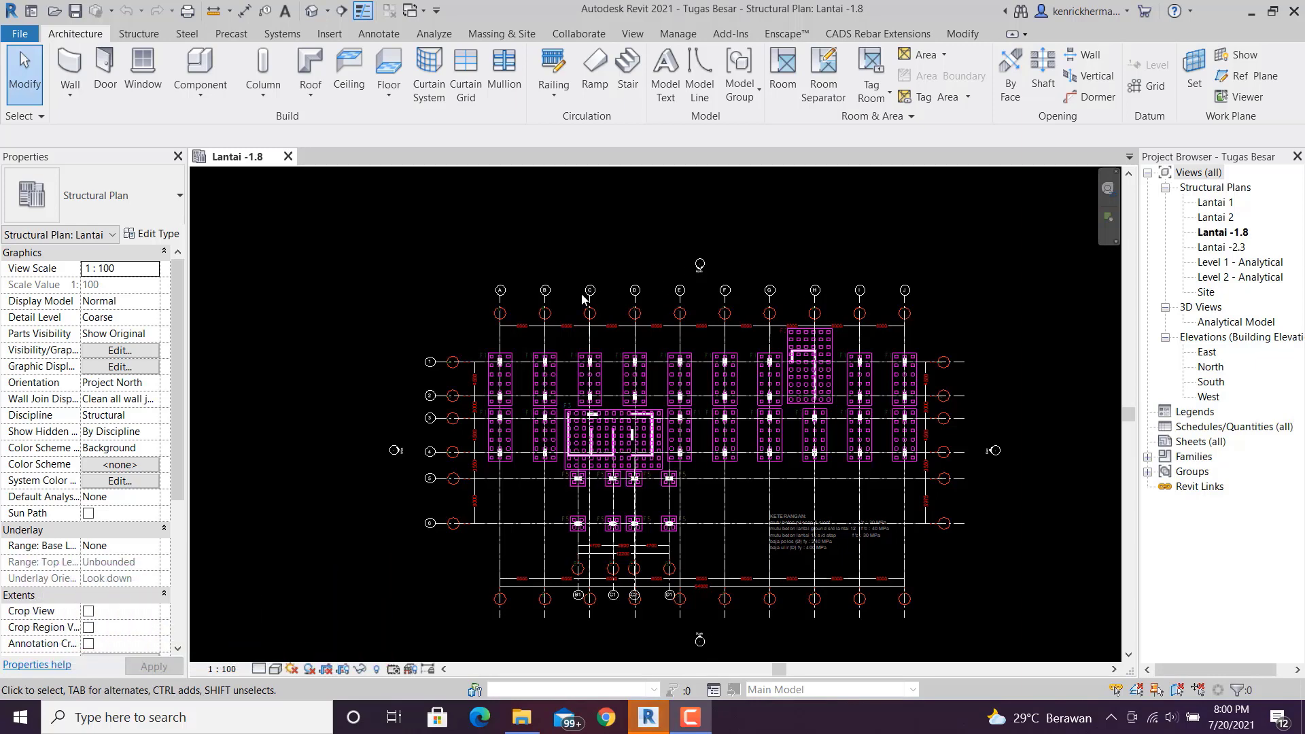
scroll(521, 480, up, 4)
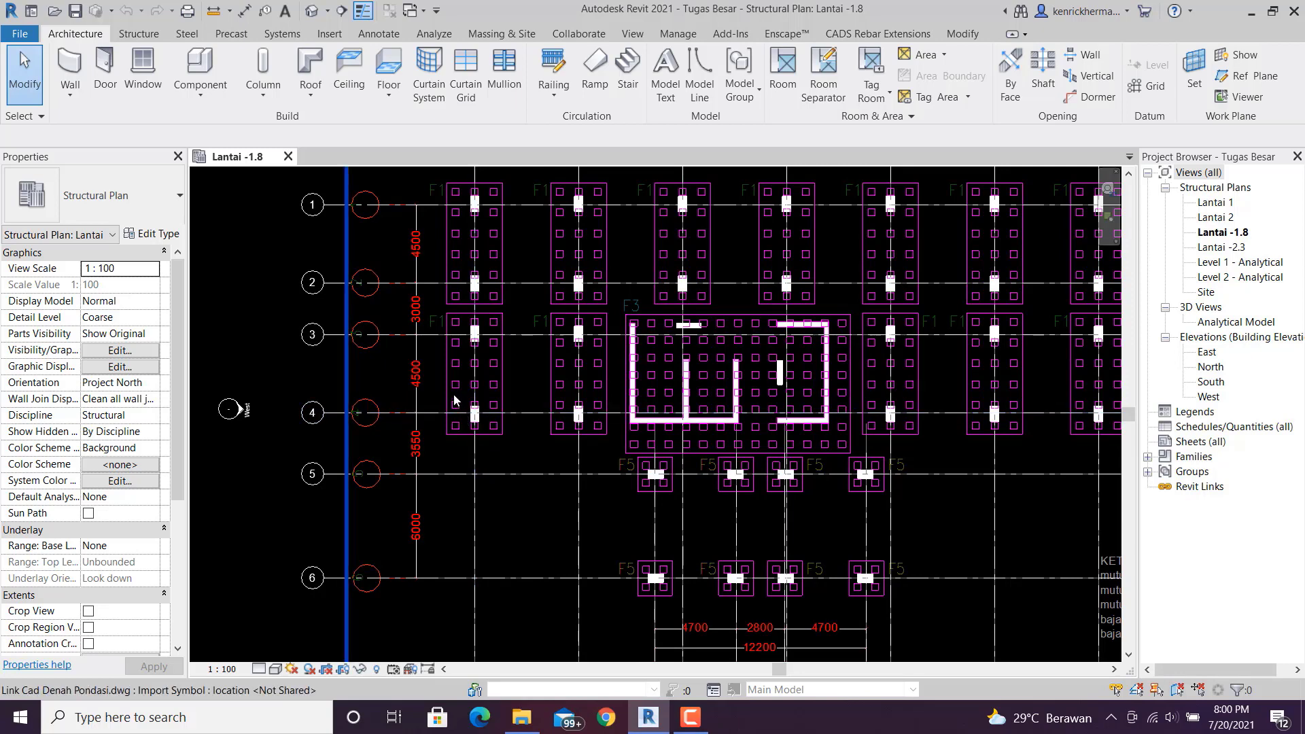
middle_drag(489, 422, 475, 402)
middle_drag(470, 392, 476, 410)
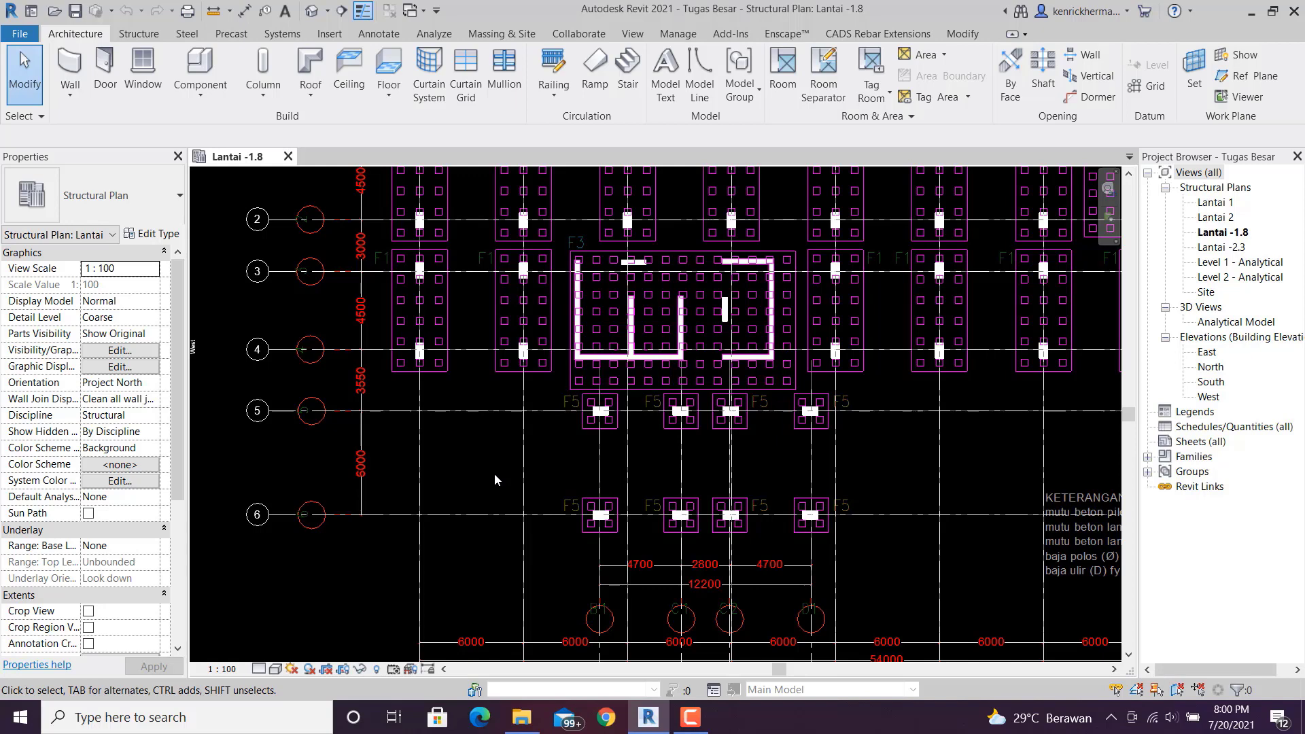
- Create a new family from the Metric Structural Foundation template in the English family templates folder
click(31, 39)
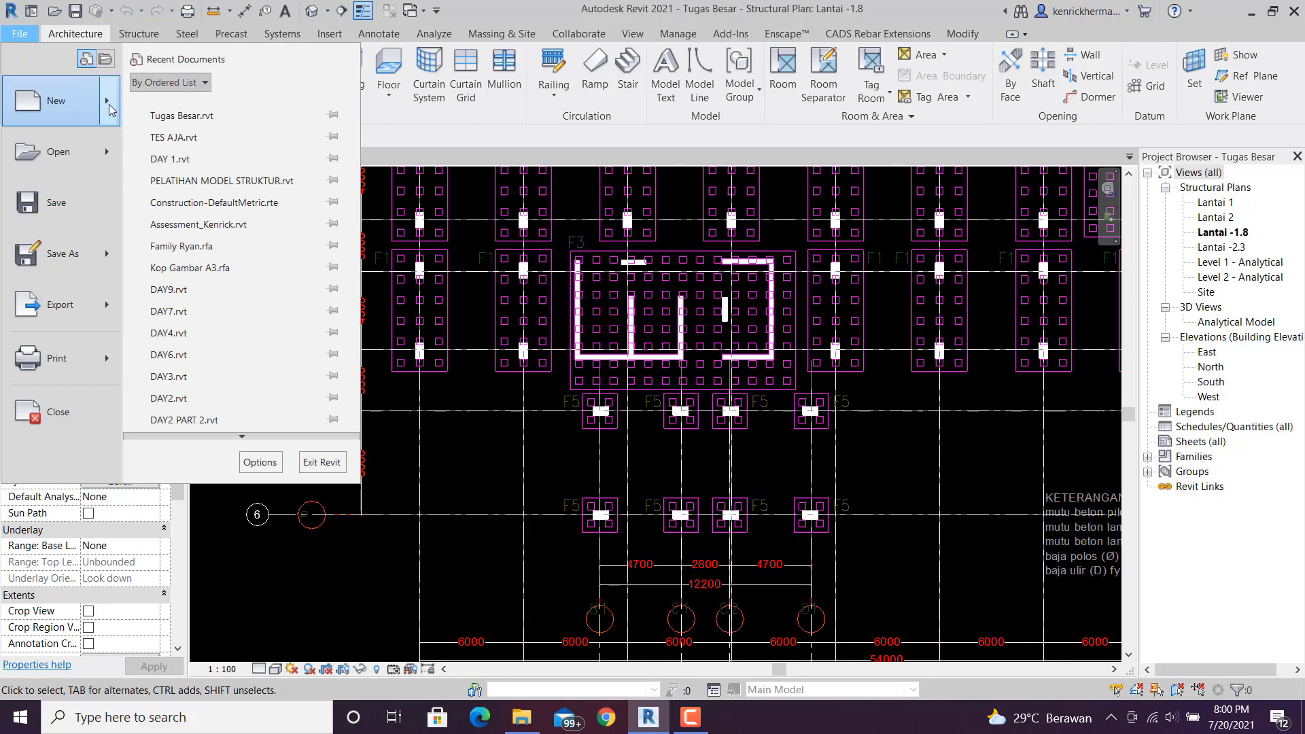
mouse_move(109, 109)
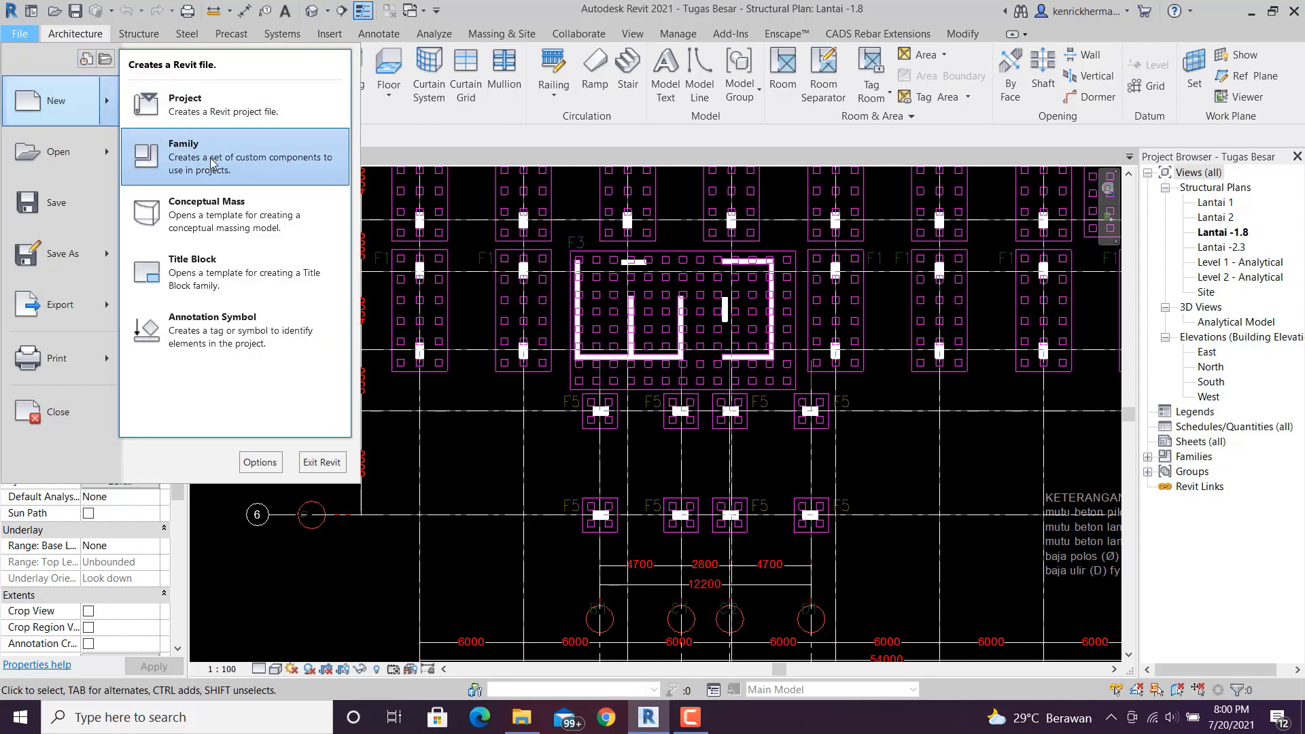
key(Escape)
key(Escape)
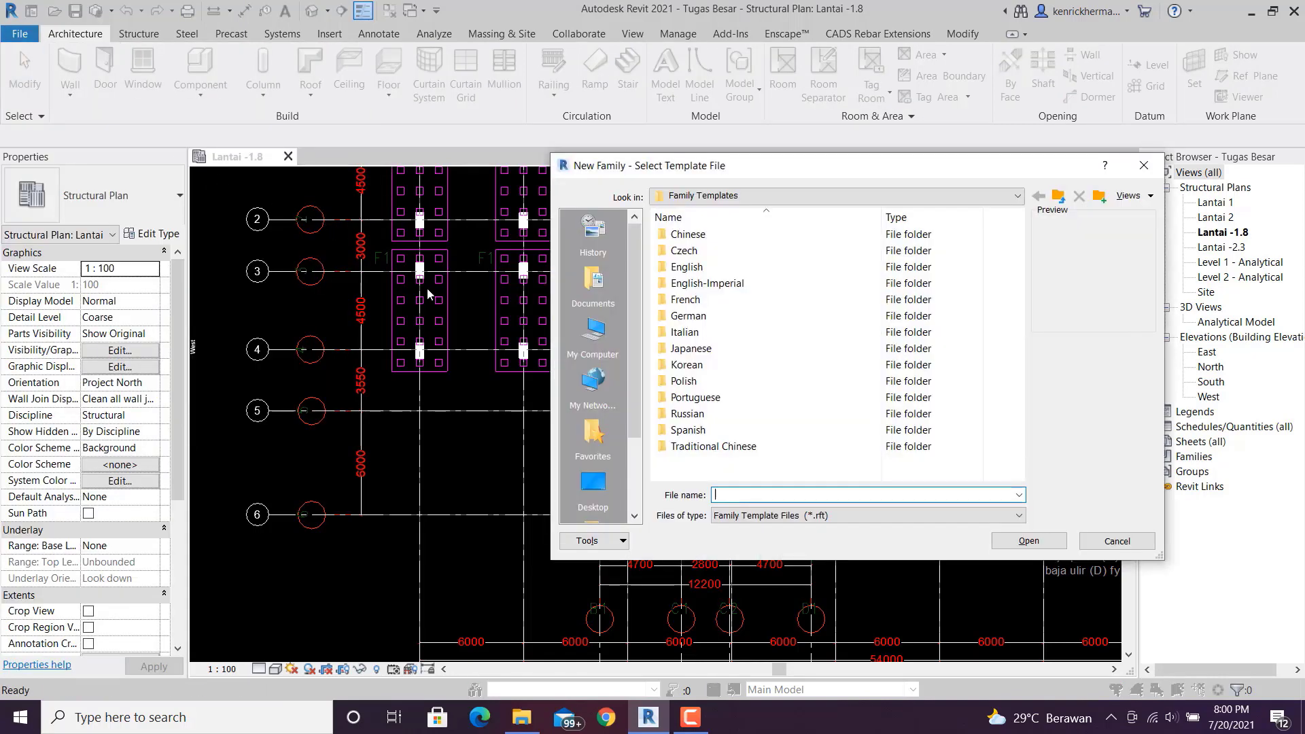
double_click(721, 268)
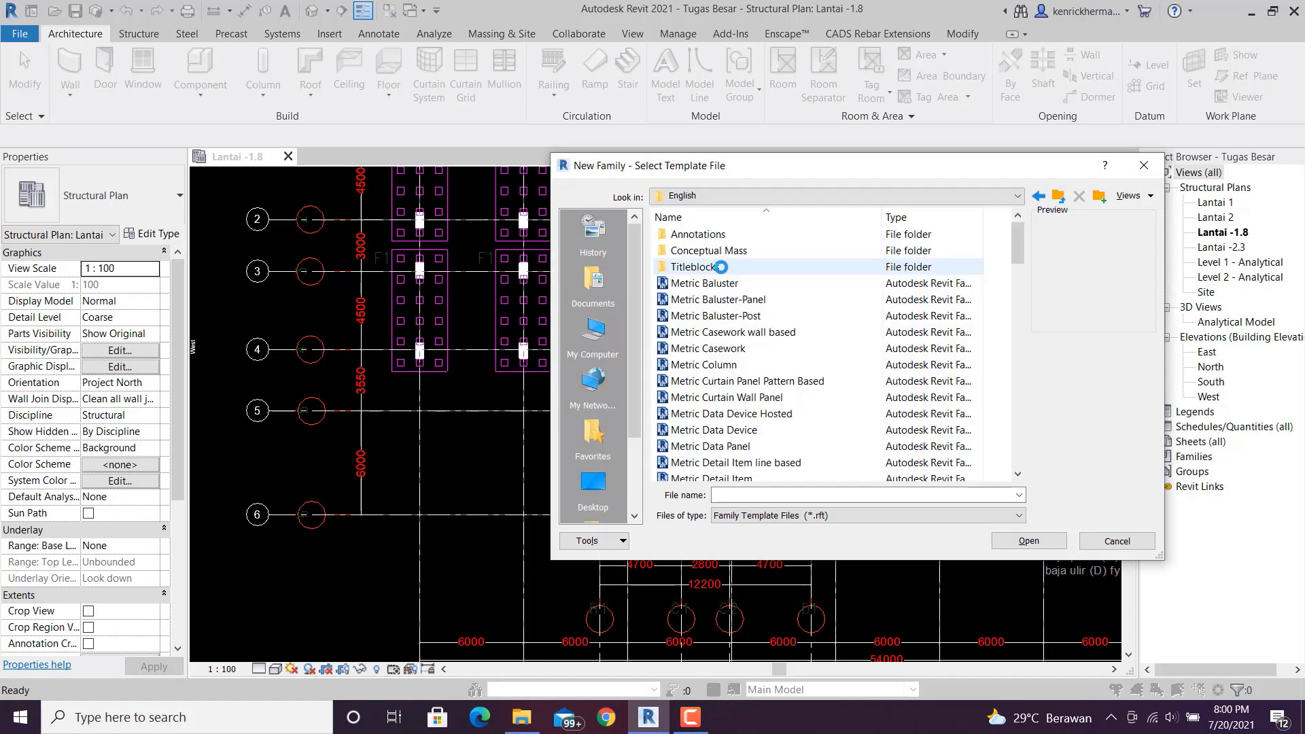
drag(1020, 234, 979, 475)
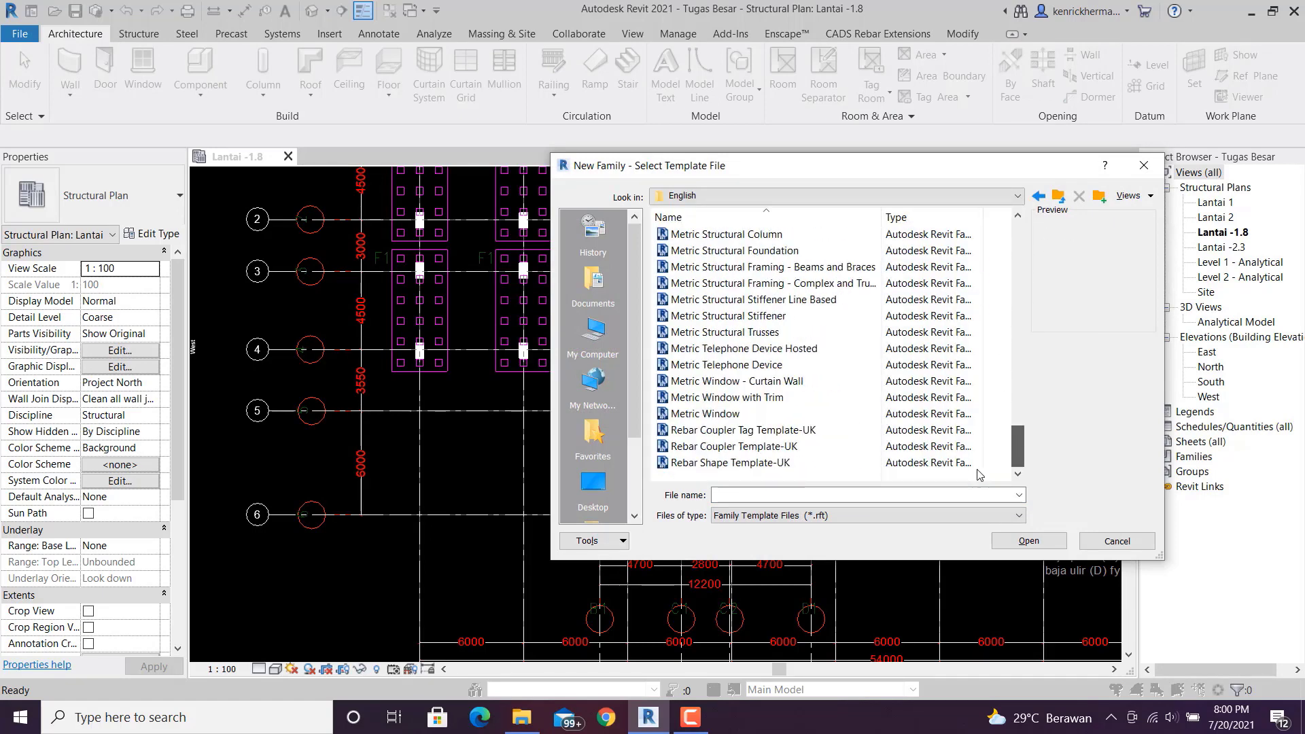
scroll(789, 412, up, 2)
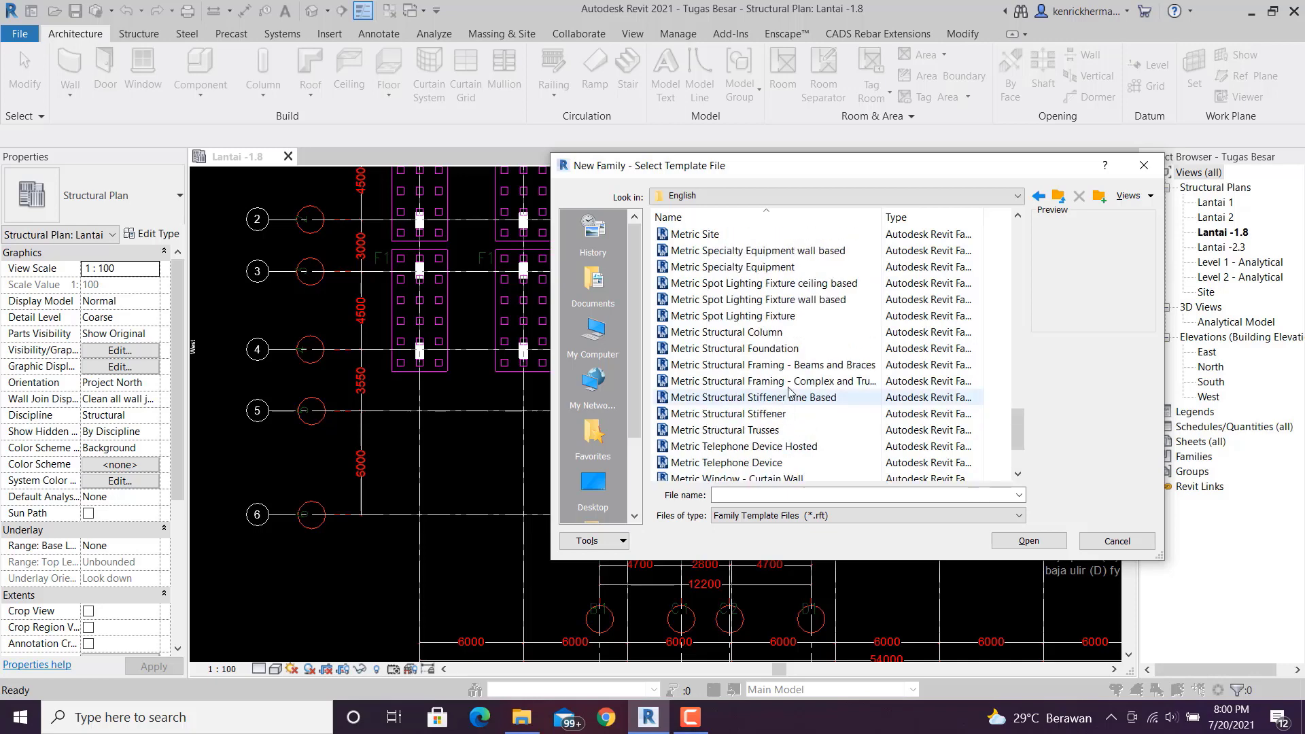
click(790, 350)
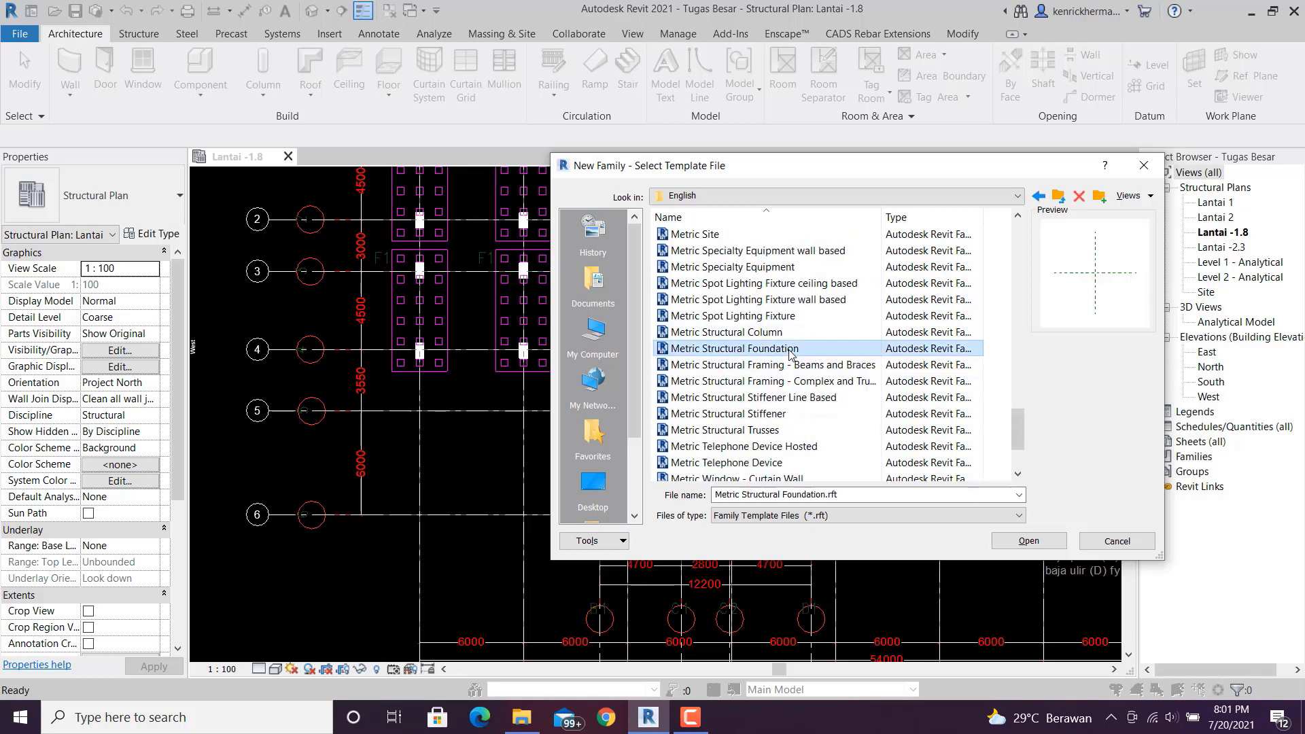
click(1039, 538)
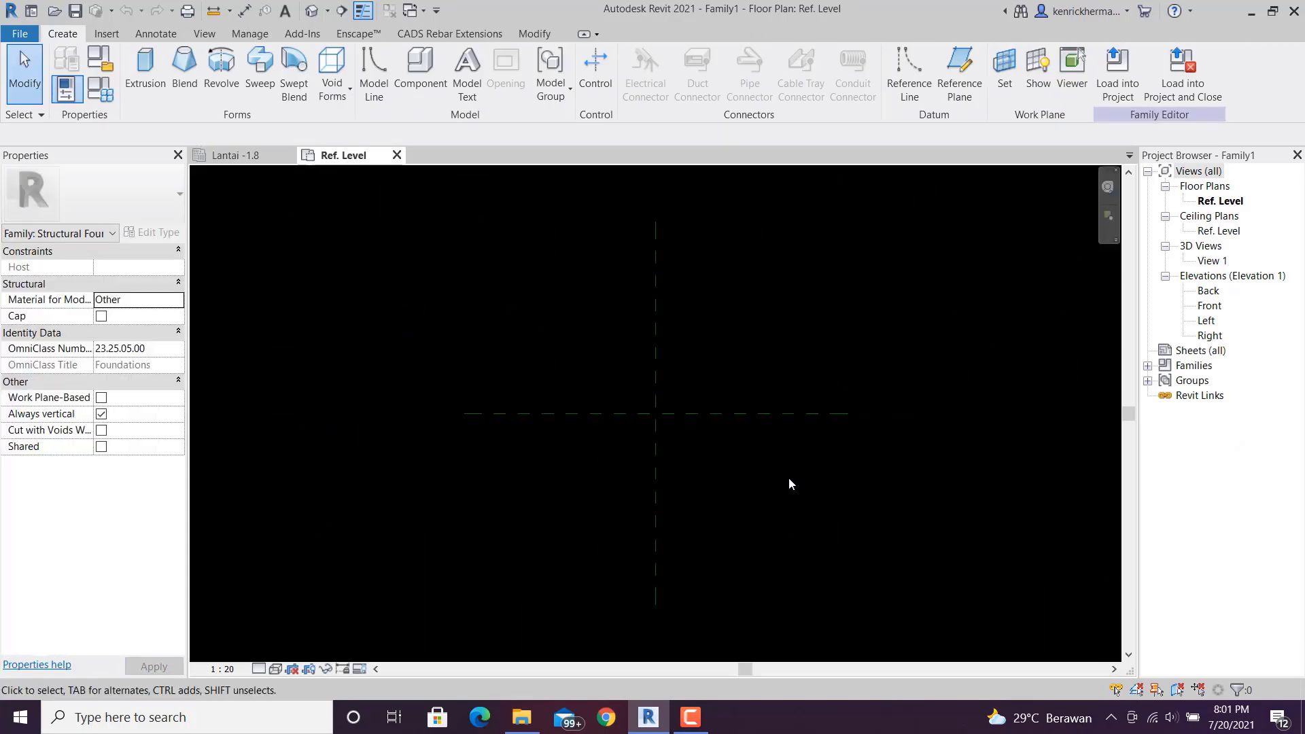
- Set up a CAD import of Link Cad Detail Pondasi.dwg from the desktop folder Tugas Besar, with import units in millimeter
scroll(789, 438, down, 1)
middle_drag(796, 472, 764, 458)
click(107, 36)
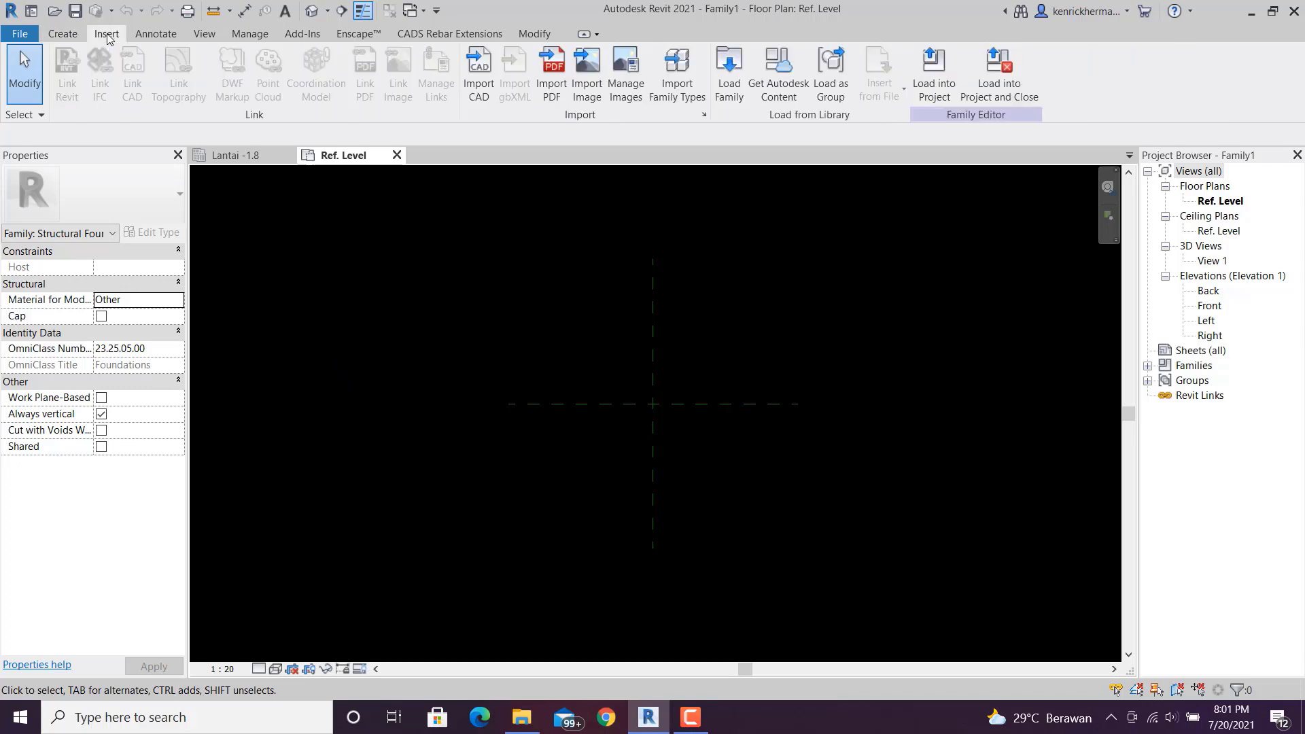
click(479, 95)
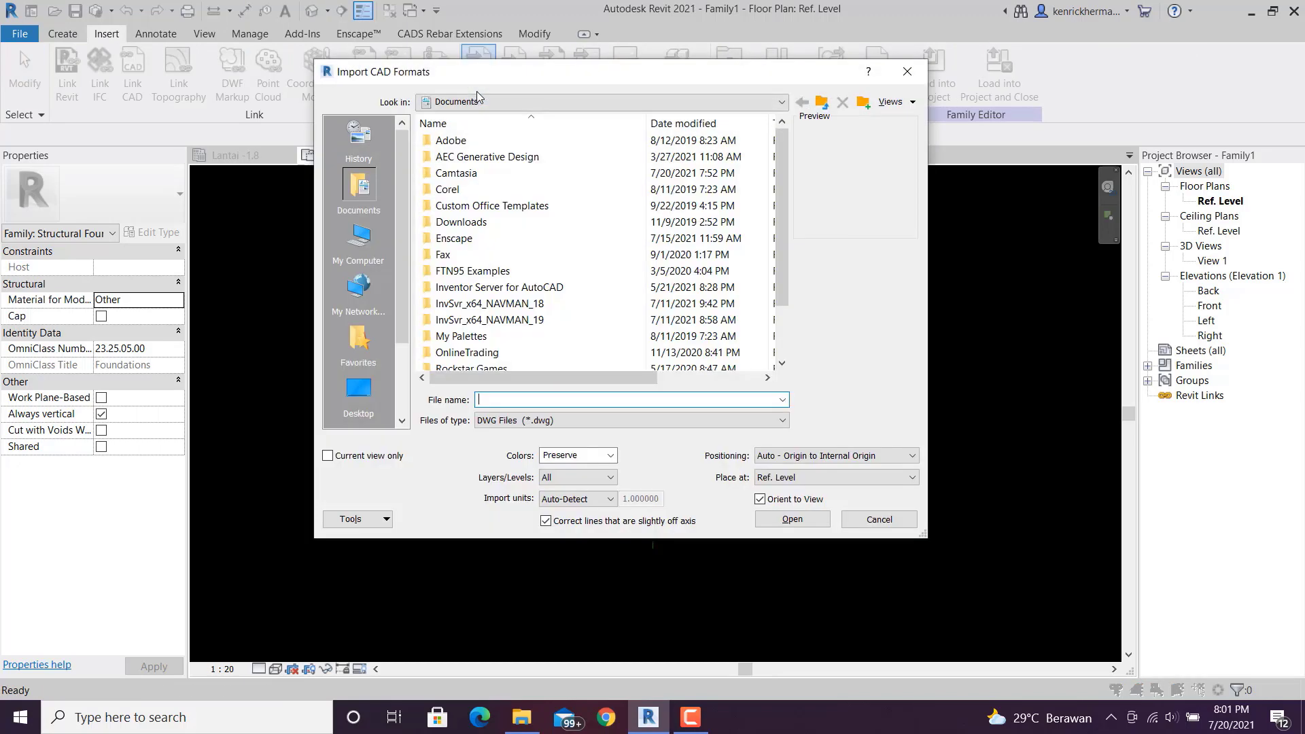
scroll(772, 176, down, 2)
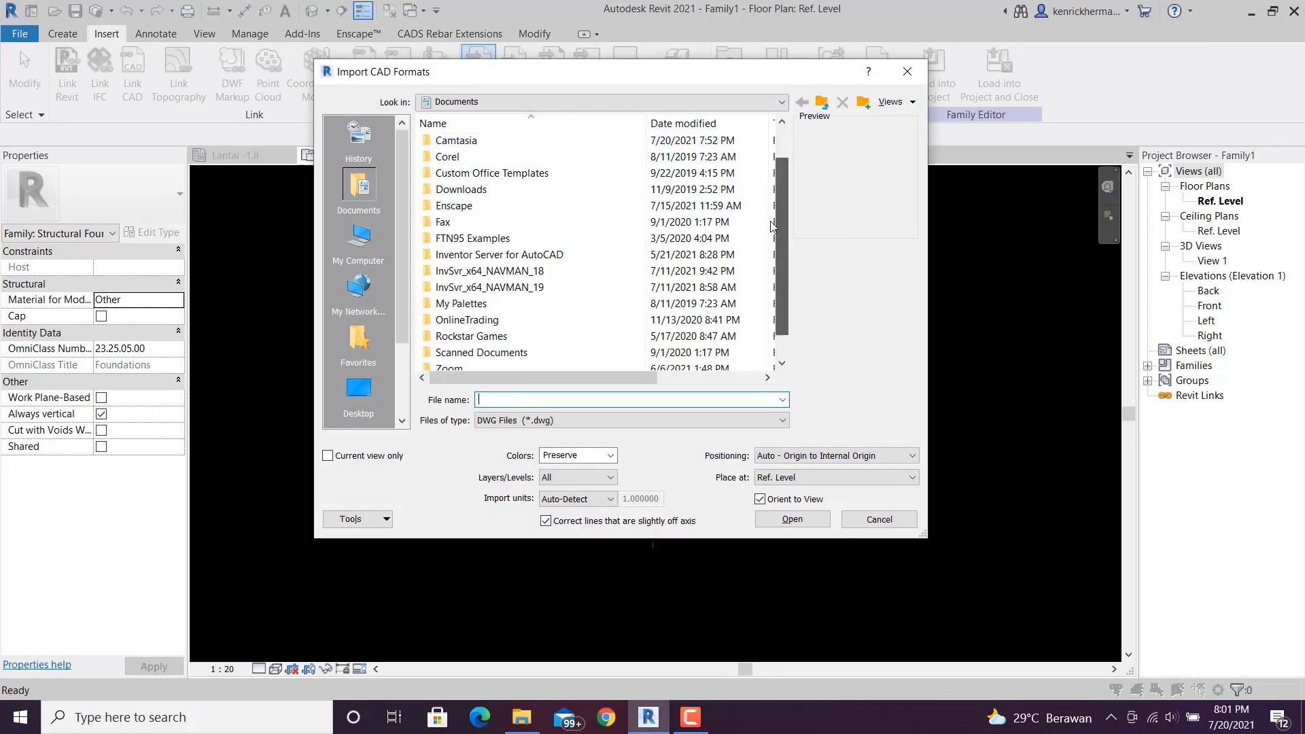
click(354, 400)
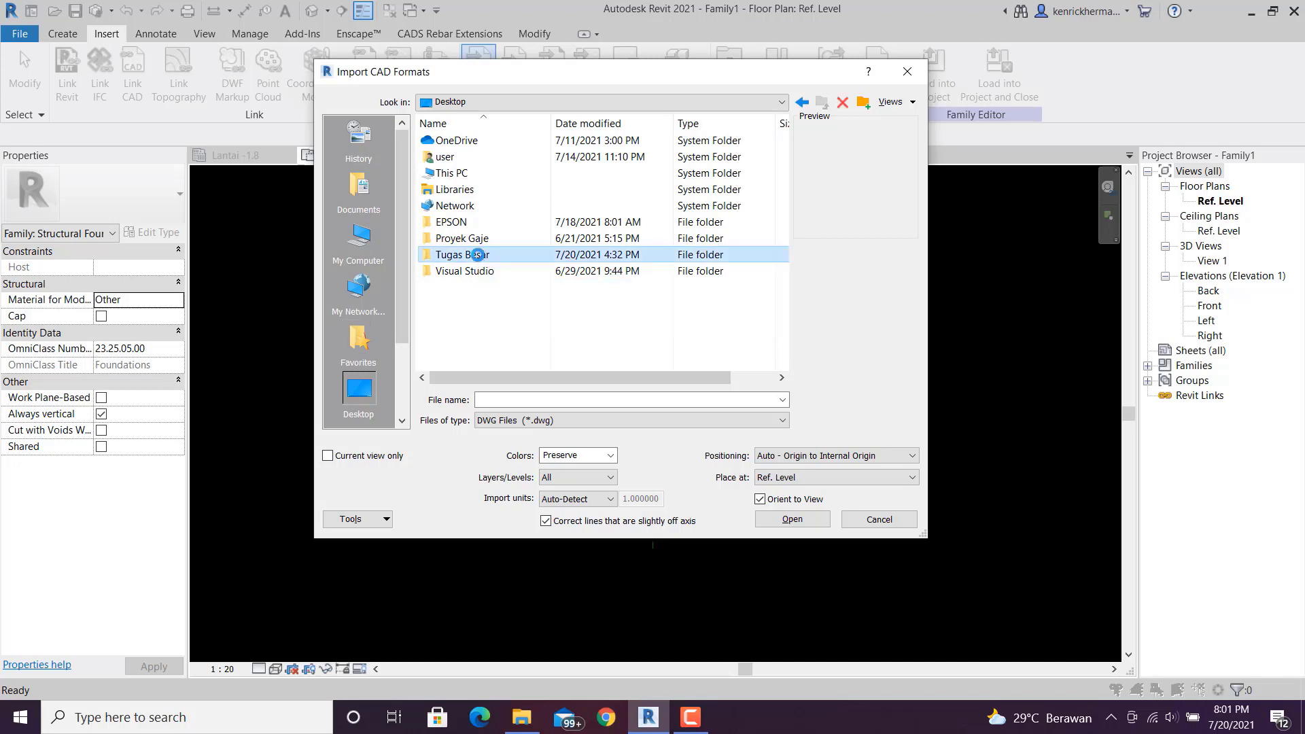
double_click(479, 257)
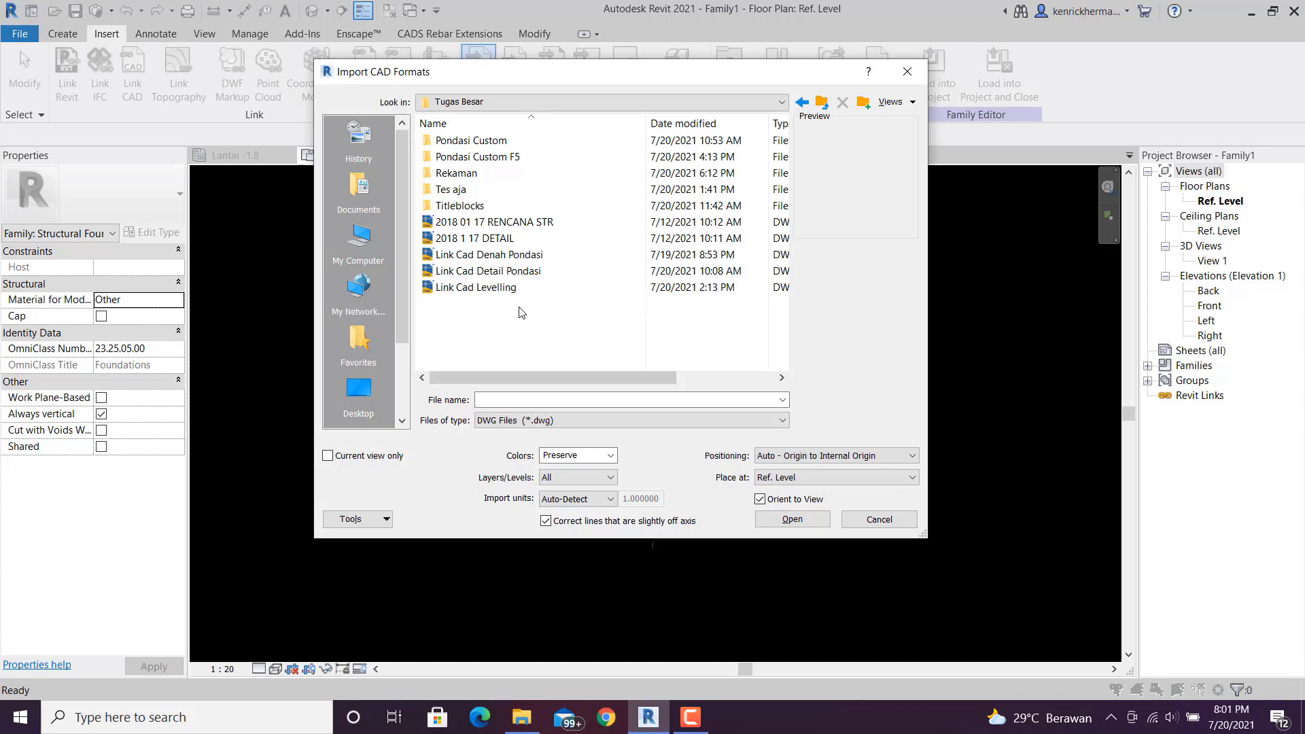
click(513, 272)
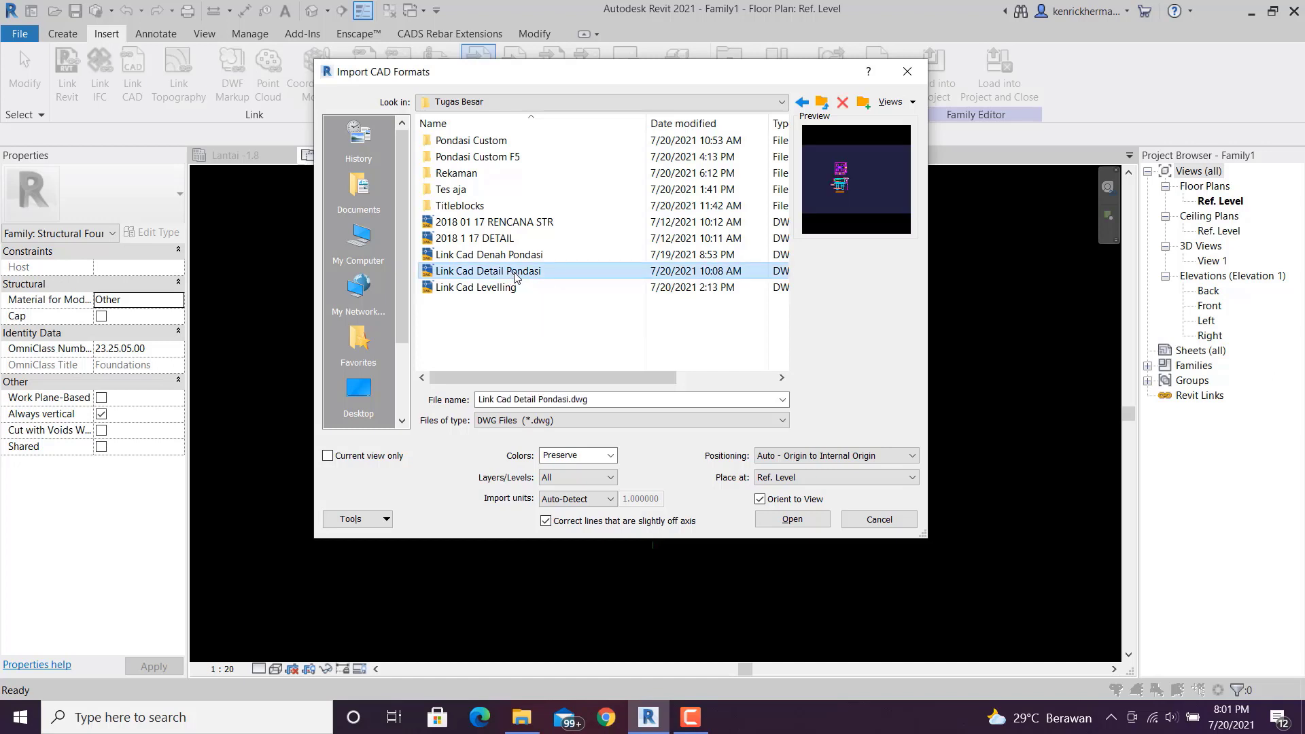
click(600, 501)
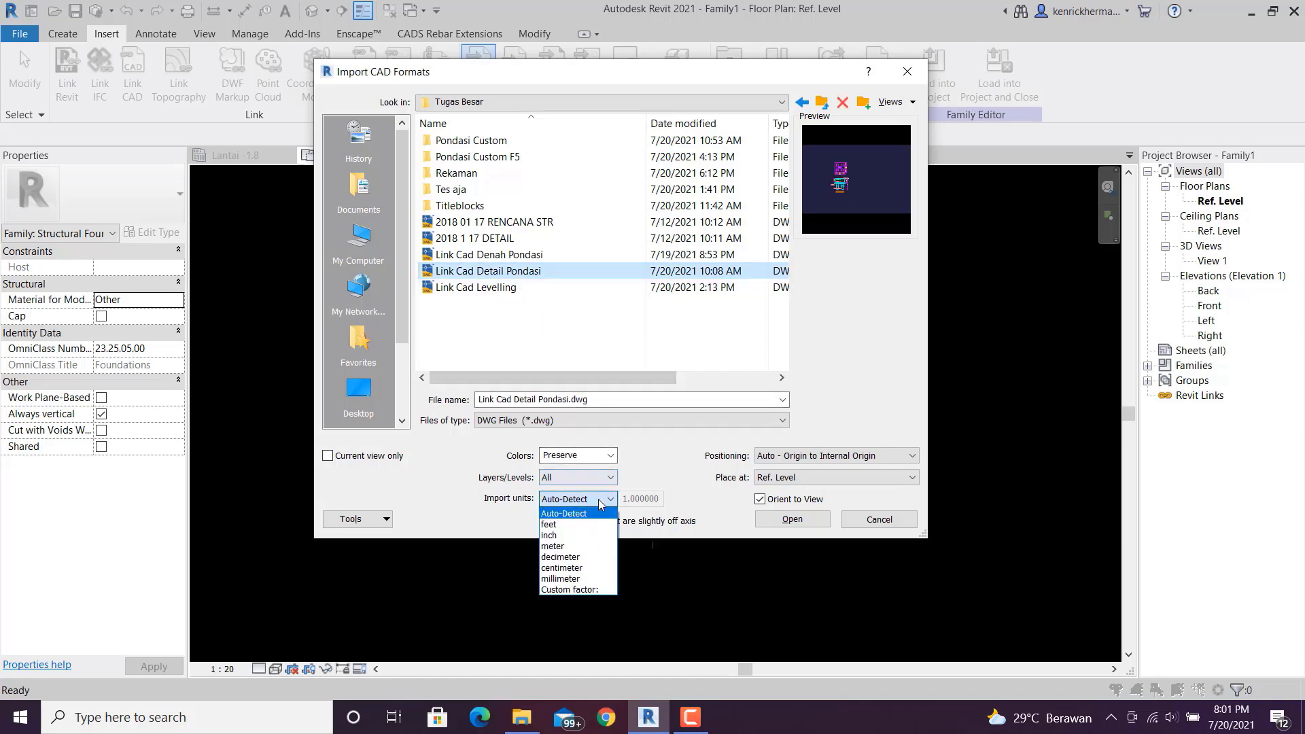
click(580, 580)
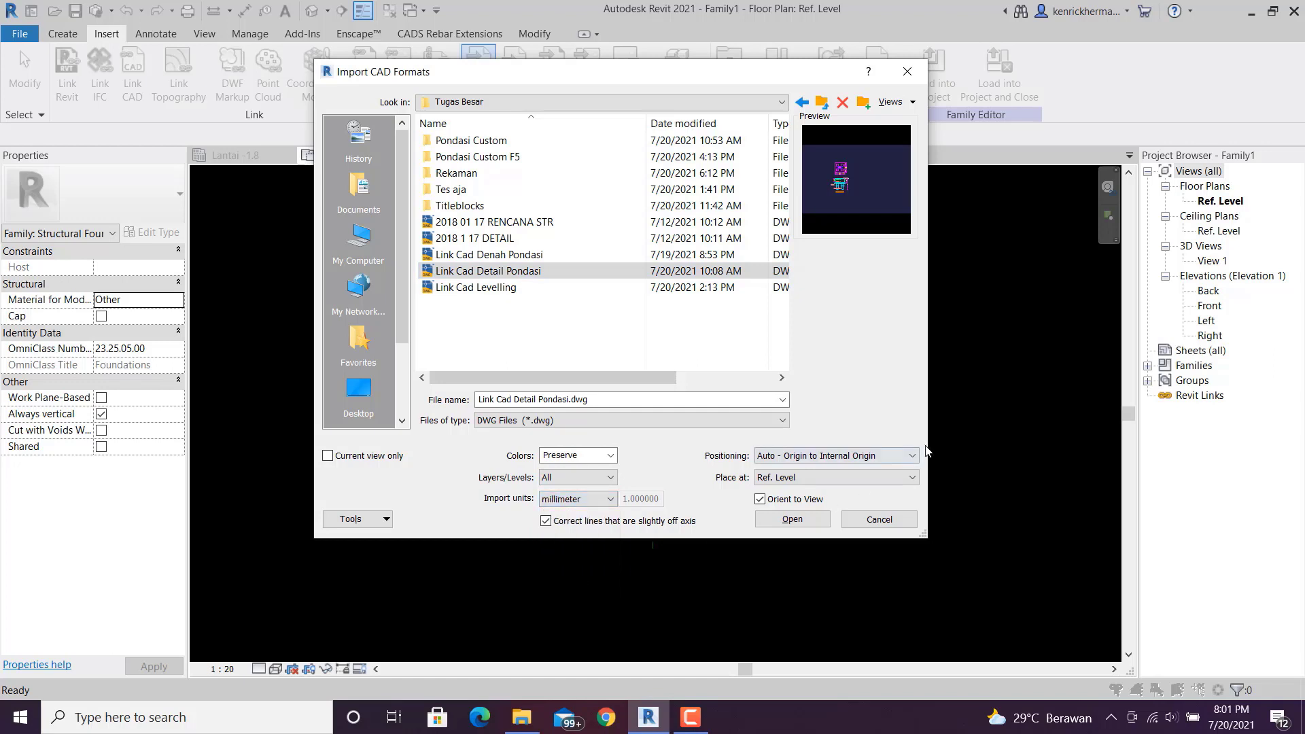
- Import the Link Cad Detail Pondasi drawing with positioning set to Auto - Center to Center
click(880, 461)
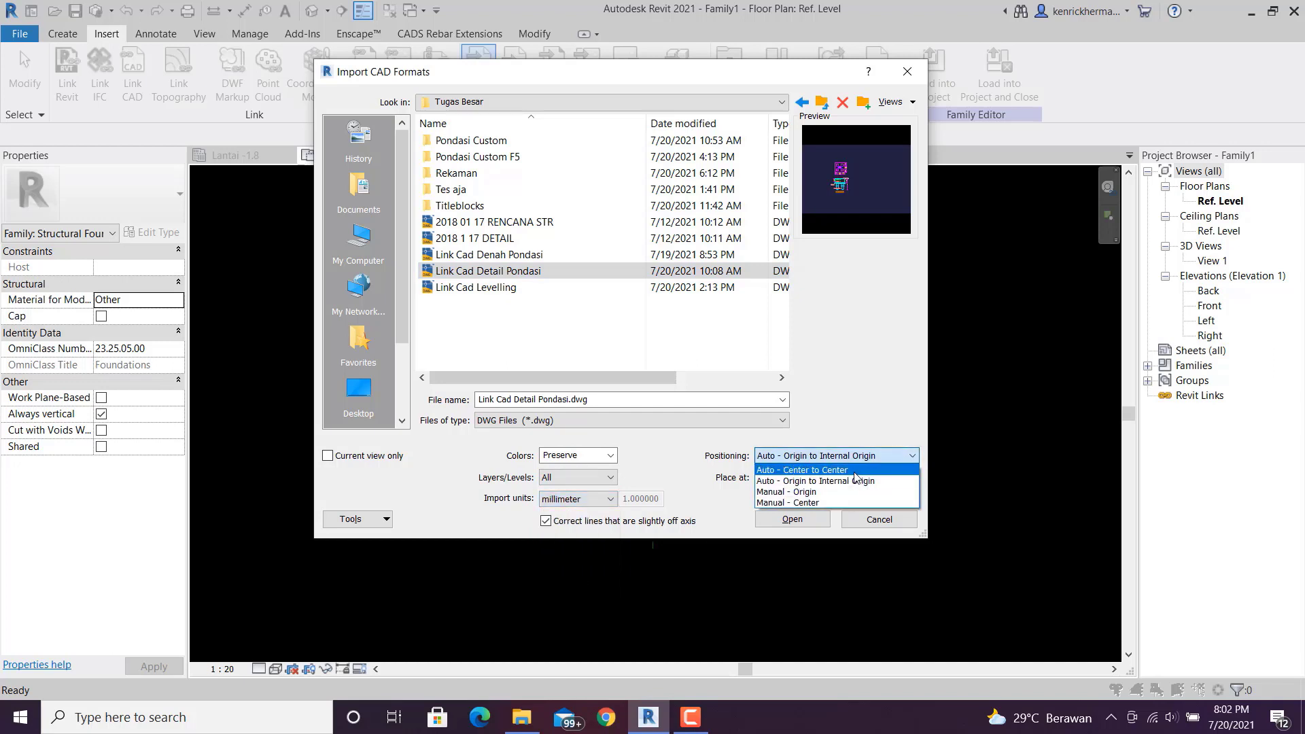
click(855, 471)
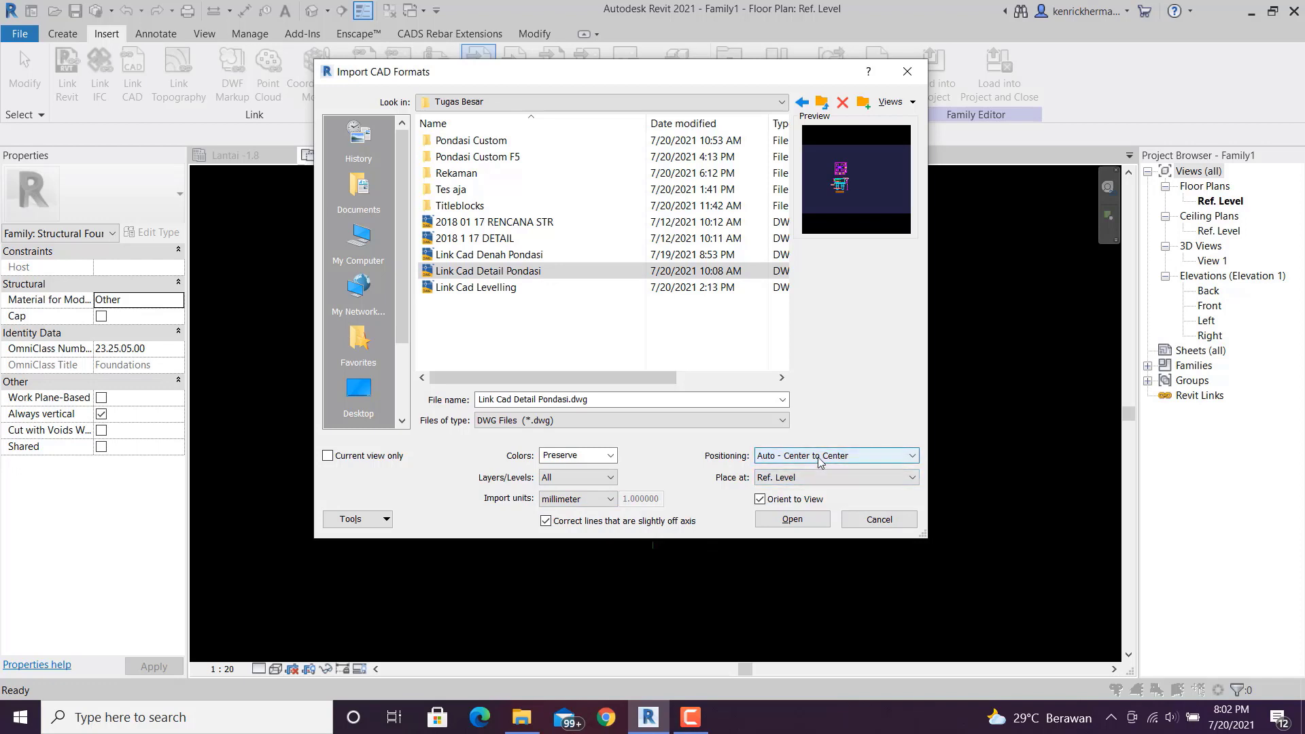
click(794, 518)
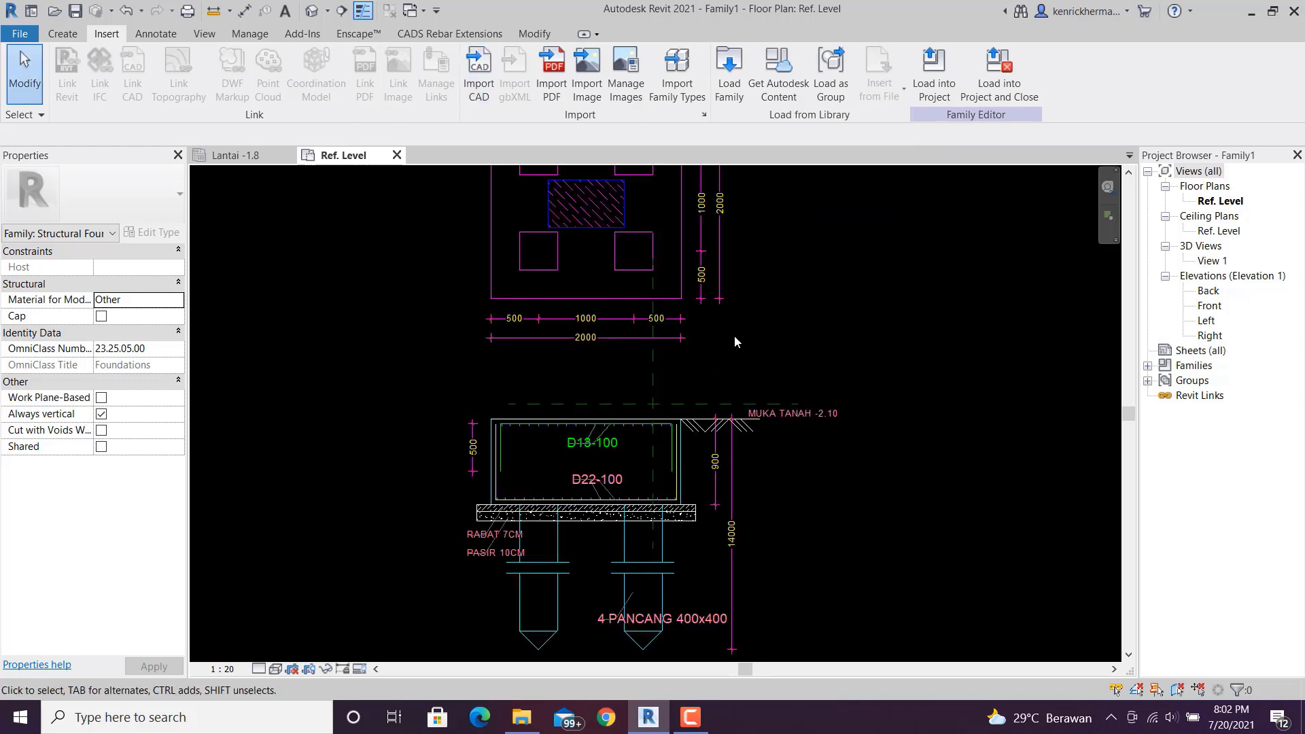
- Move the imported foundation drawing roughly so its plan is centred near the vertical reference plane
scroll(790, 316, down, 2)
mouse_move(810, 287)
middle_down()
mouse_move(794, 376)
mouse_move(792, 353)
mouse_move(754, 404)
middle_up()
scroll(772, 376, up, 1)
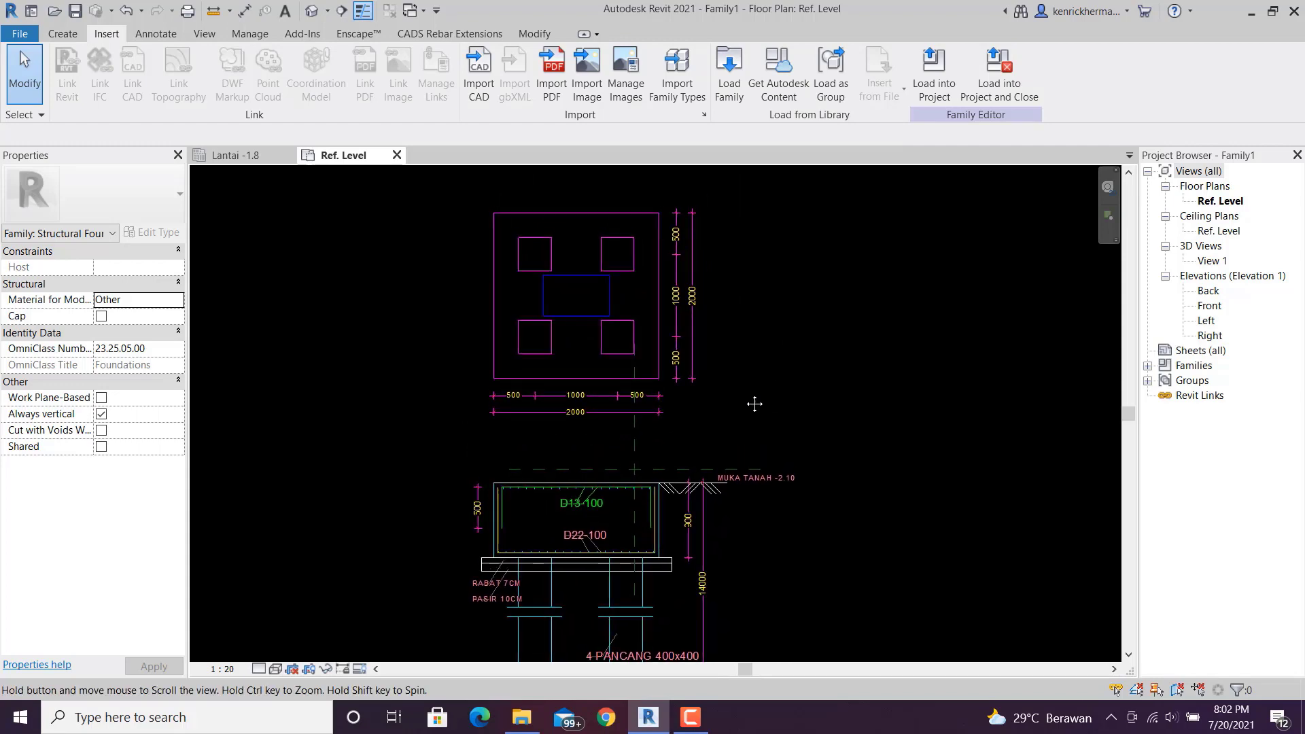
scroll(680, 394, up, 1)
click(533, 365)
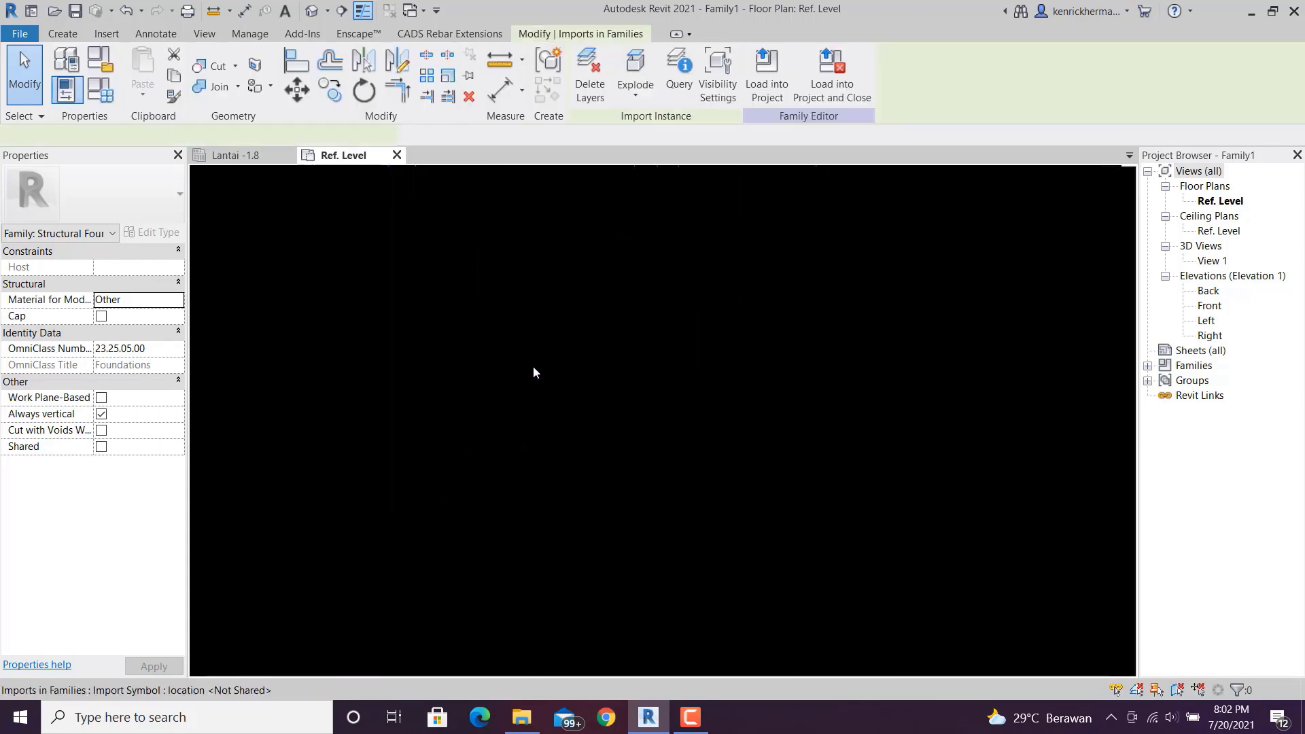
drag(531, 299, 611, 375)
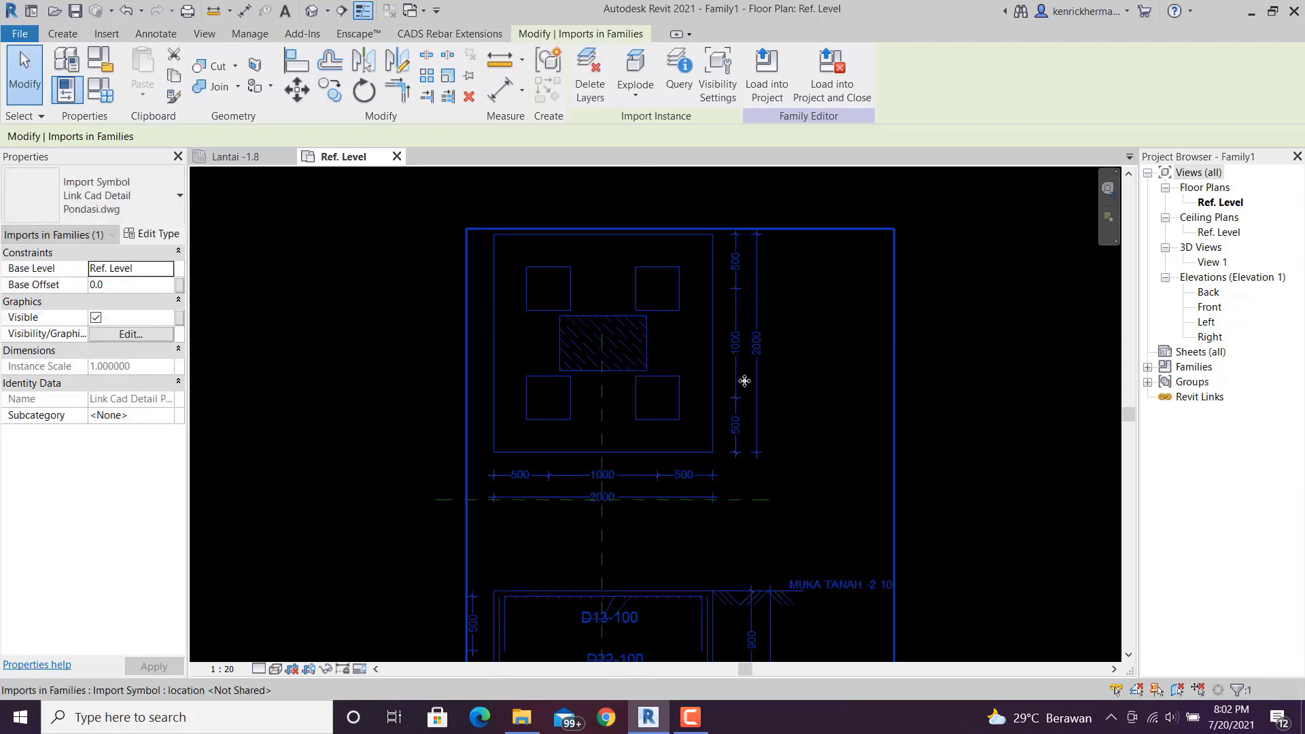
mouse_move(900, 423)
middle_down()
mouse_move(935, 390)
mouse_move(945, 411)
middle_up()
scroll(653, 236, up, 2)
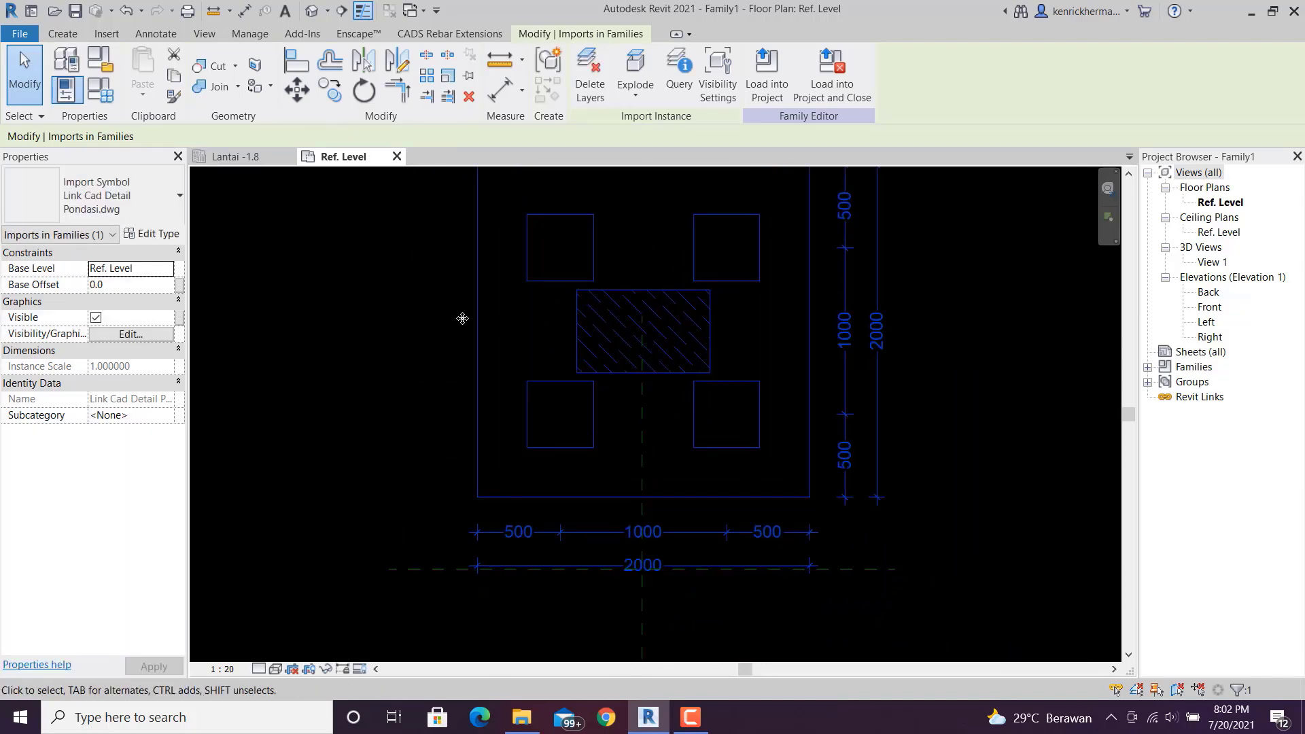
click(393, 309)
- Move the imported drawing from the midpoint of the plan outline's lower edge onto the Center (Left/Right) reference plane
scroll(652, 450, up, 2)
middle_drag(641, 349, 597, 384)
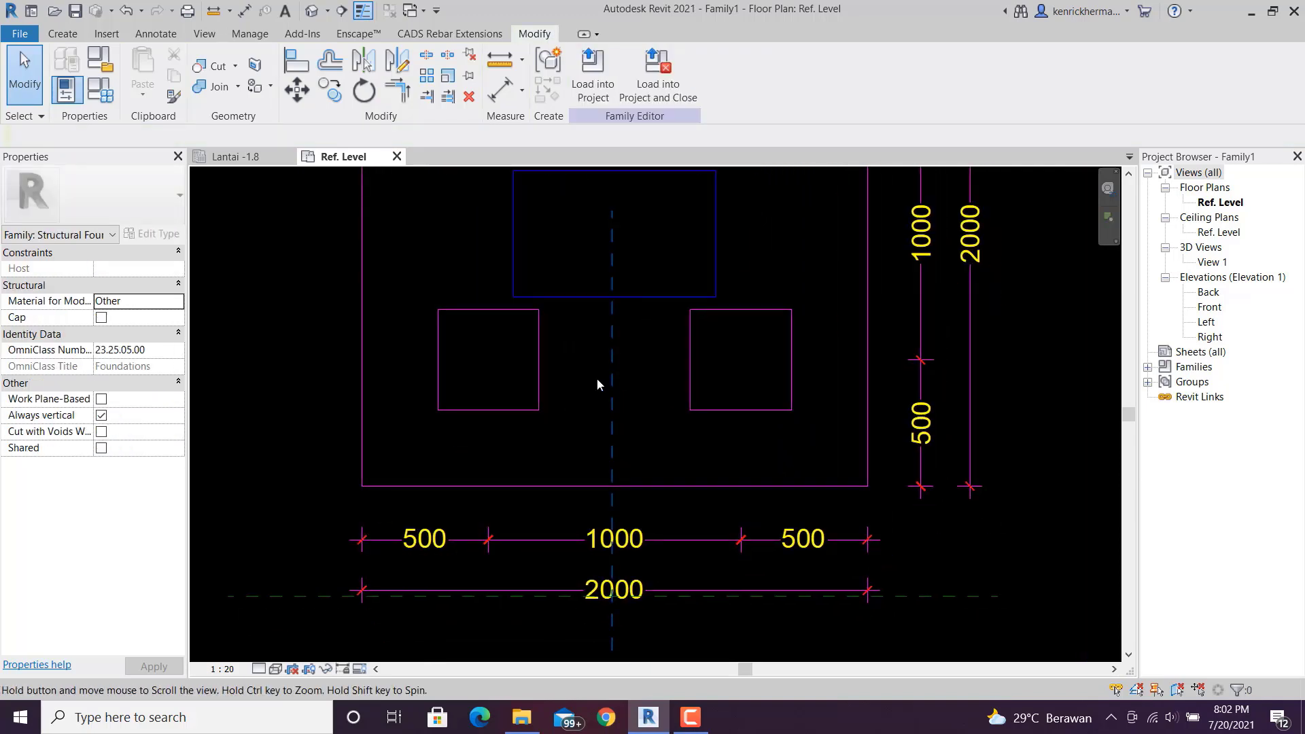
click(583, 487)
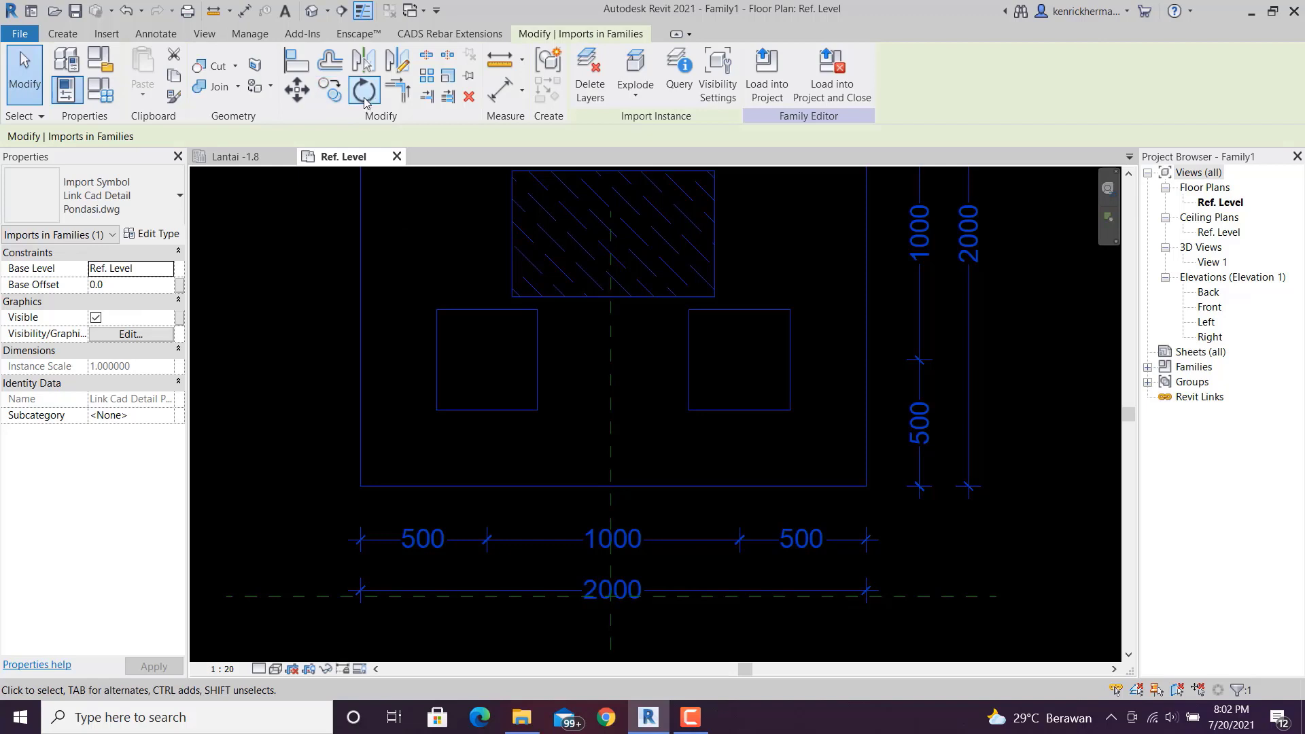
click(297, 89)
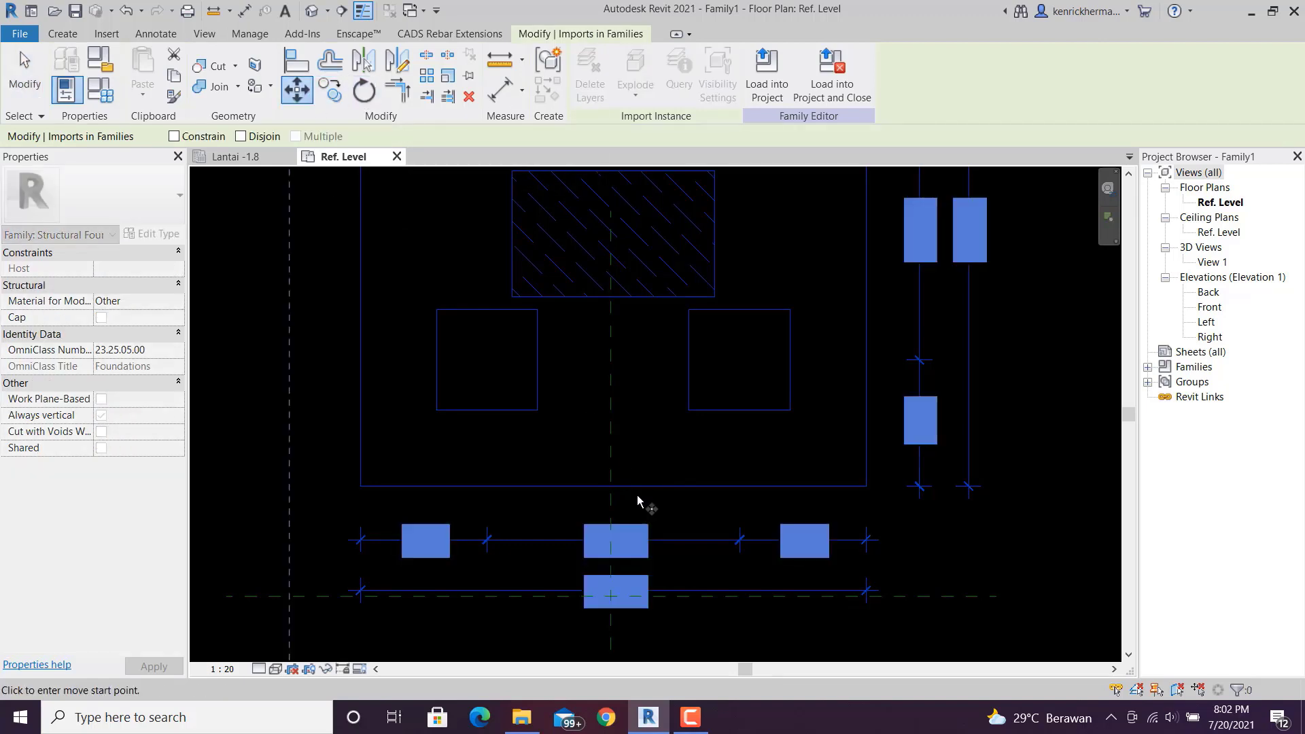
scroll(643, 496, up, 1)
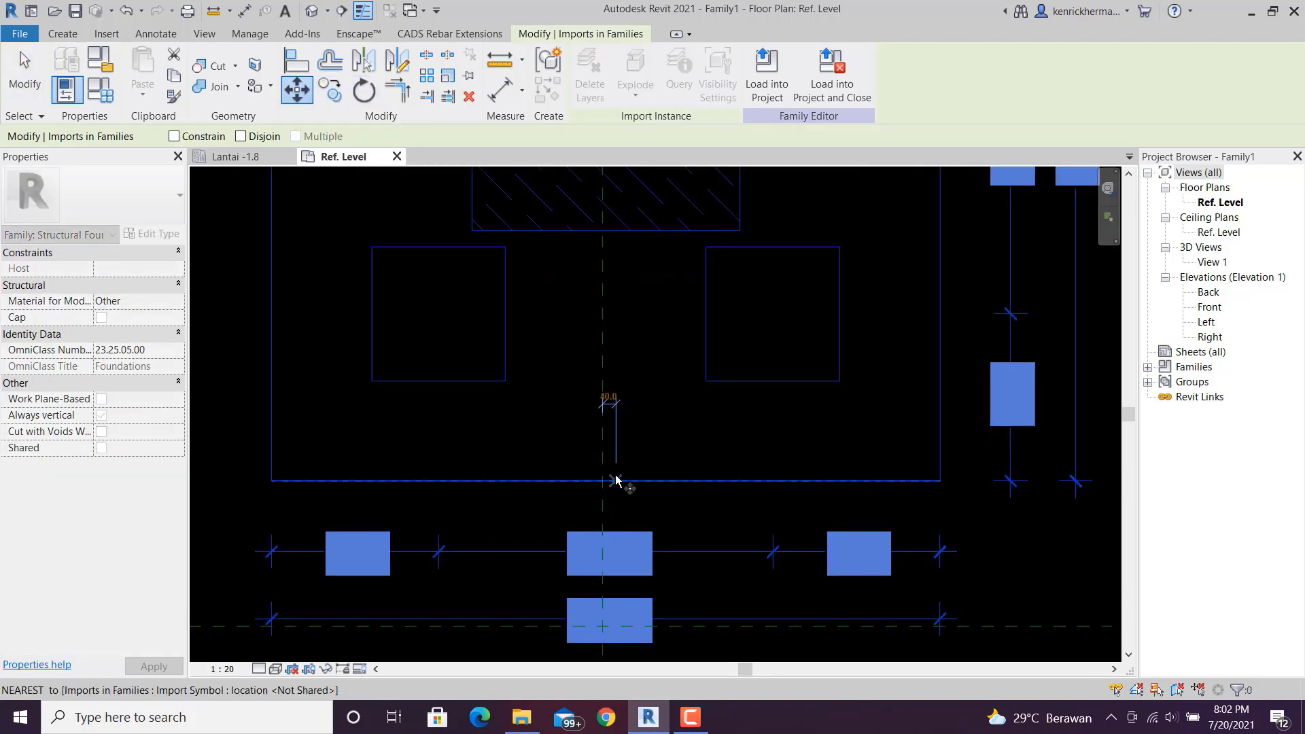
scroll(619, 480, up, 2)
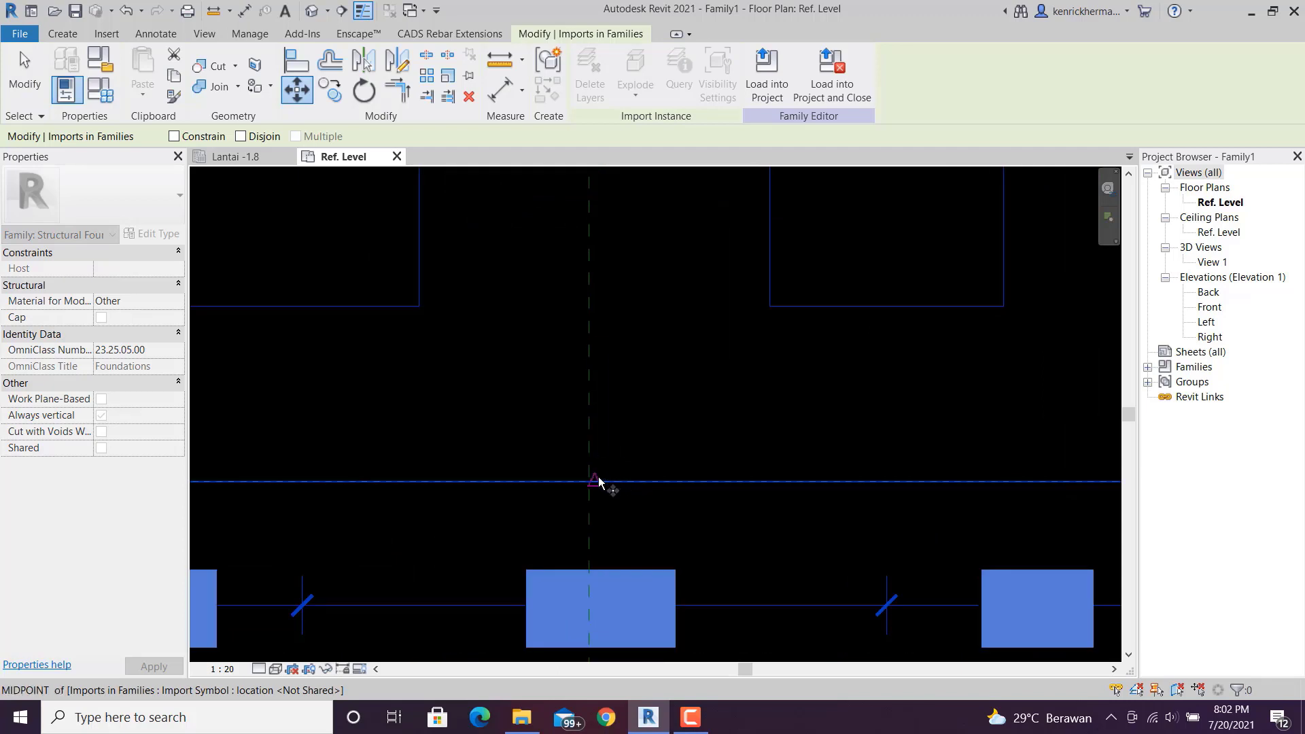
click(598, 481)
scroll(598, 480, up, 2)
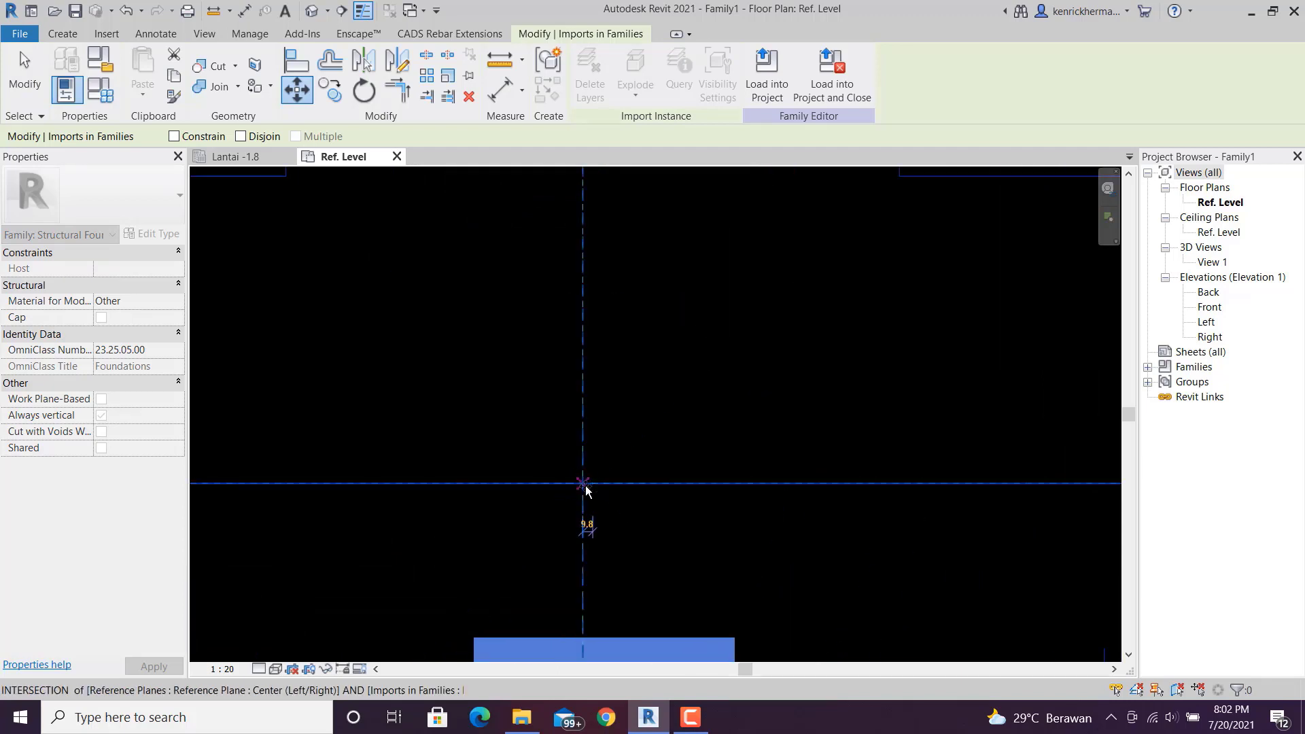
click(583, 484)
scroll(693, 457, down, 4)
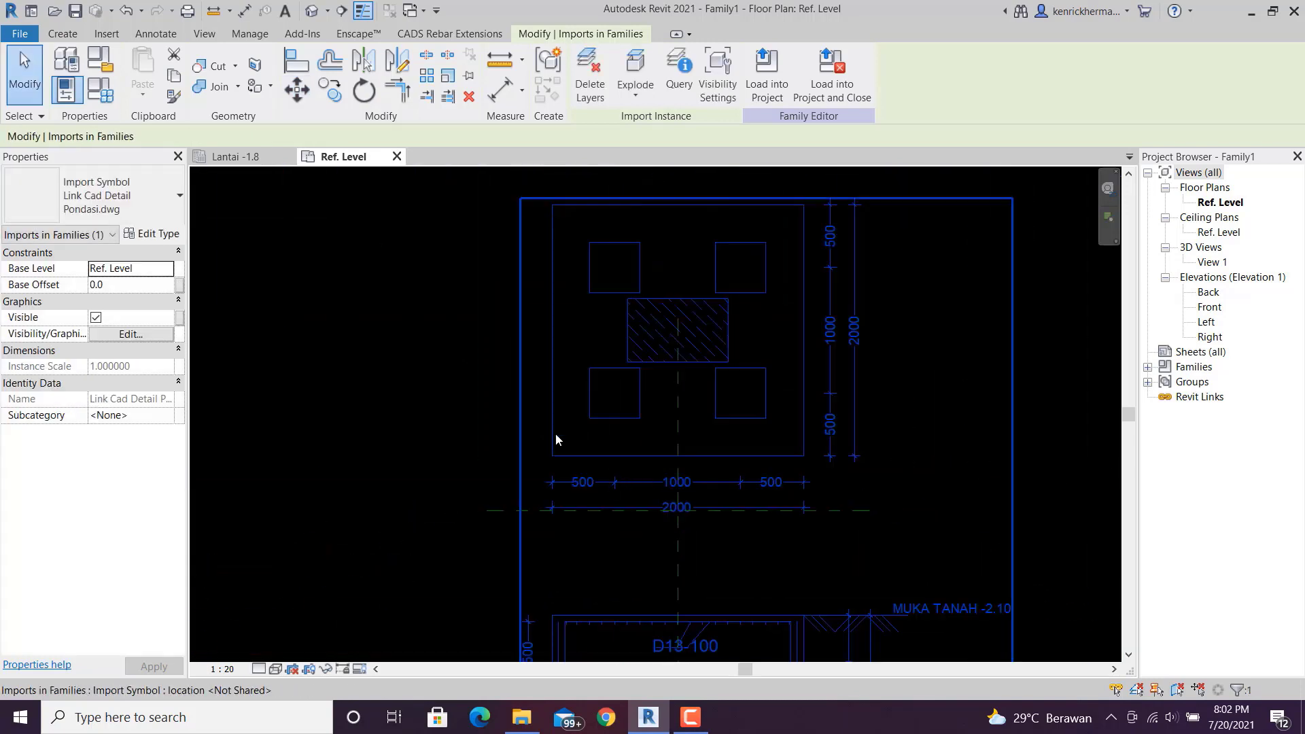
- Move the imported drawing vertically from the midpoint of the plan outline's left edge onto the Center (Front/Back) reference plane
middle_drag(556, 439, 523, 384)
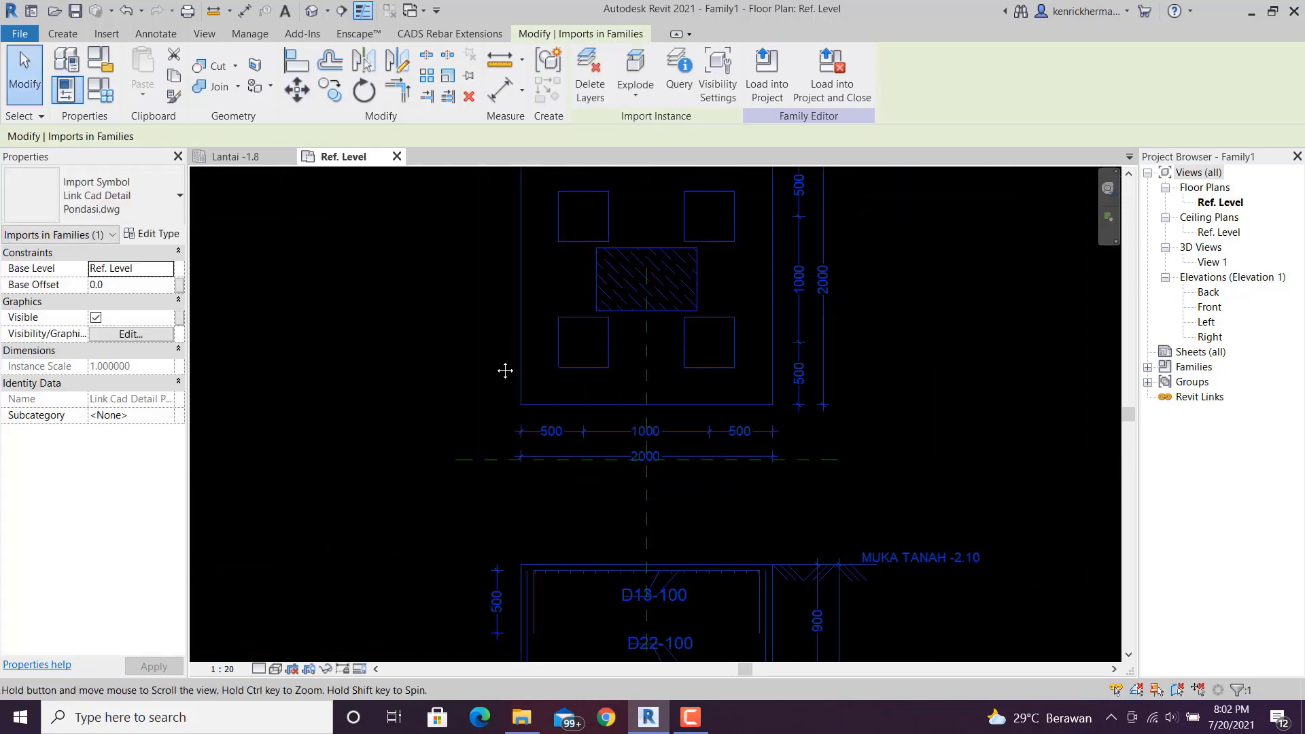
key(m)
key(v)
click(511, 263)
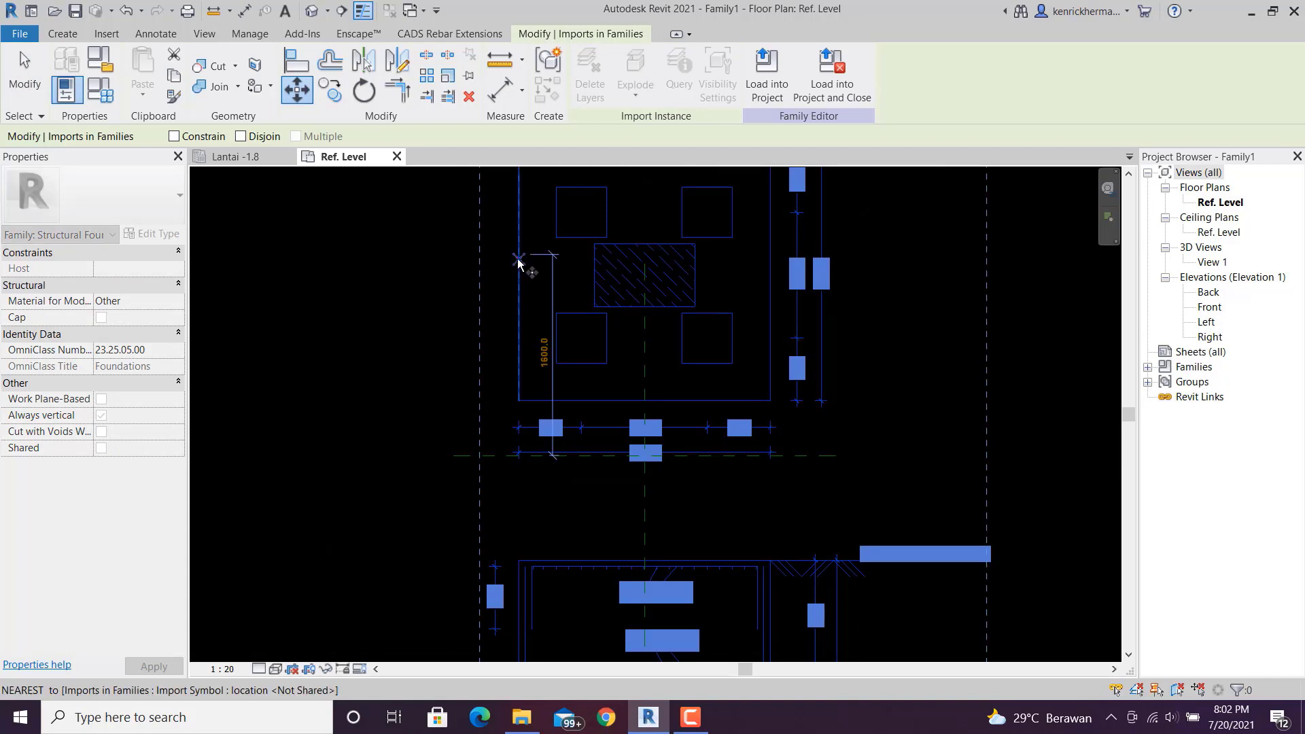
scroll(520, 256, up, 1)
middle_drag(524, 223, 533, 351)
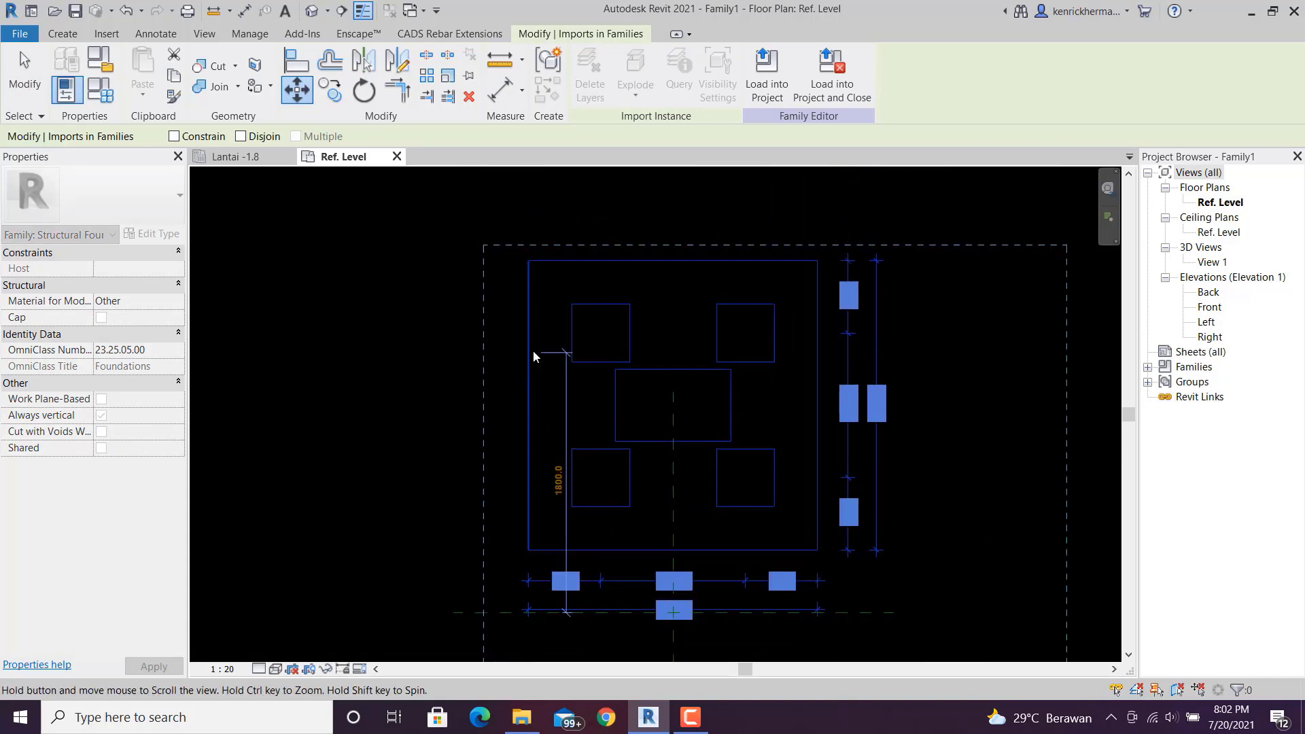
middle_drag(563, 534, 551, 354)
scroll(530, 456, up, 1)
click(511, 425)
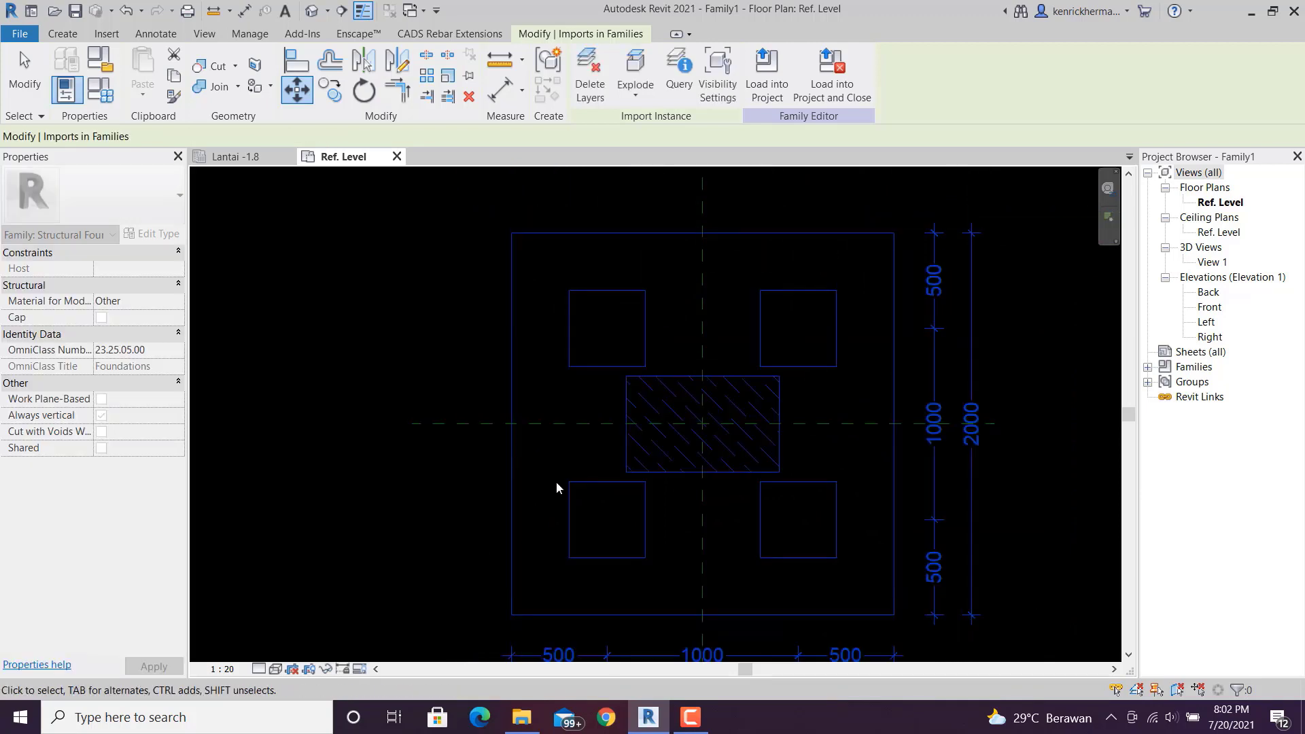
scroll(534, 356, down, 2)
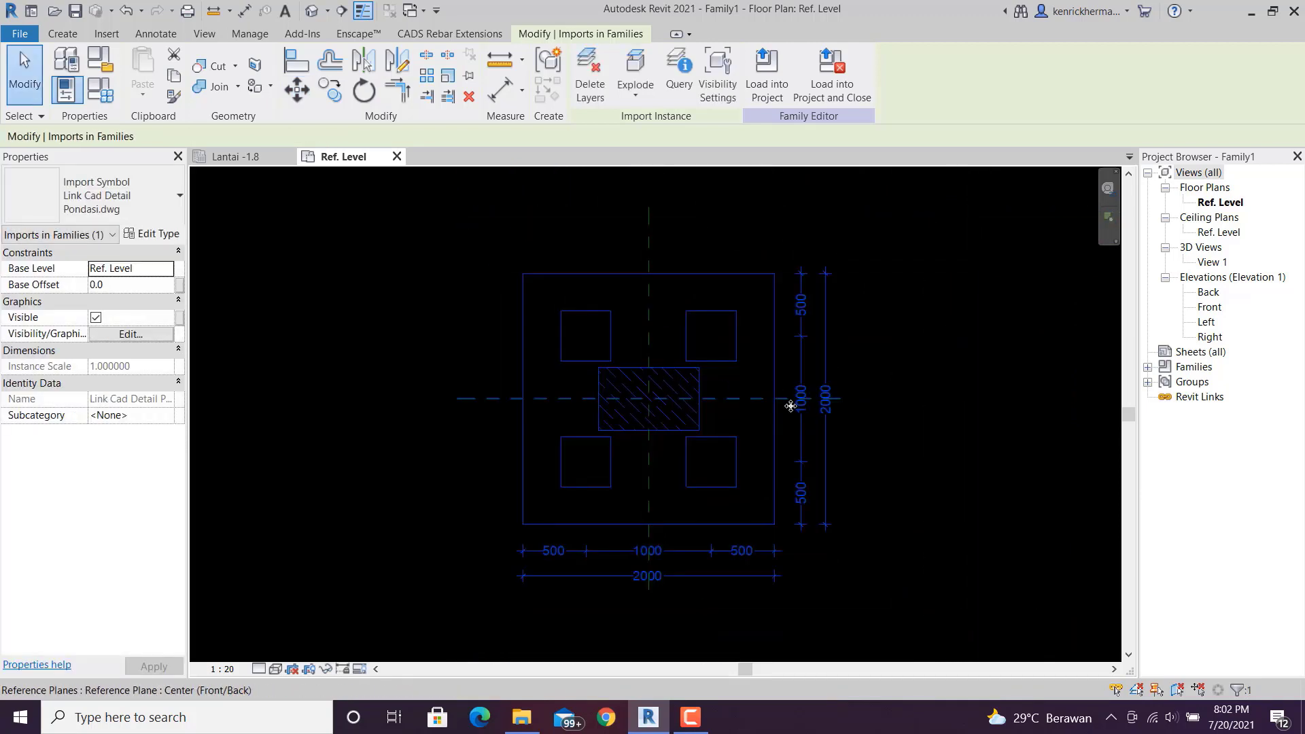
scroll(752, 255, down, 1)
click(847, 255)
- Examine the FONDASI F5 section for its pile cap depth, lean concrete and sand layers, and pile dimensions
middle_drag(928, 386, 803, 268)
middle_drag(682, 415, 725, 277)
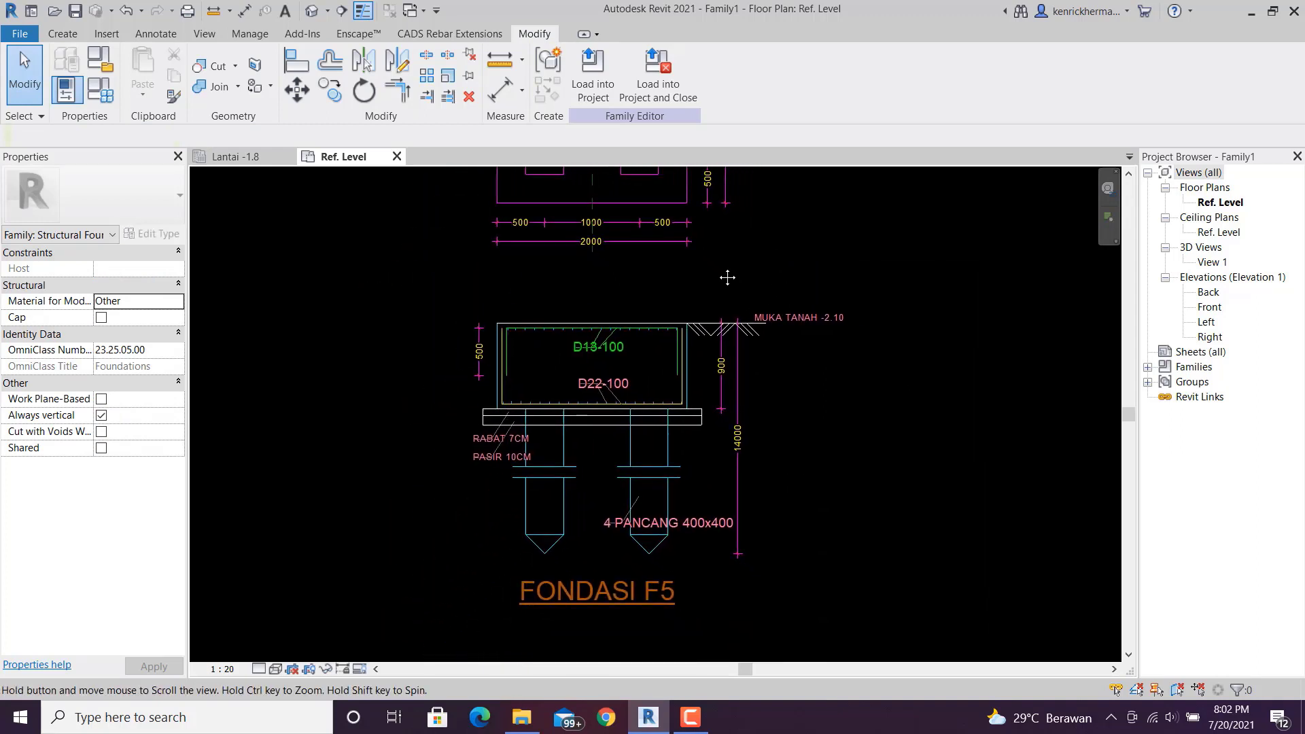
scroll(650, 361, up, 2)
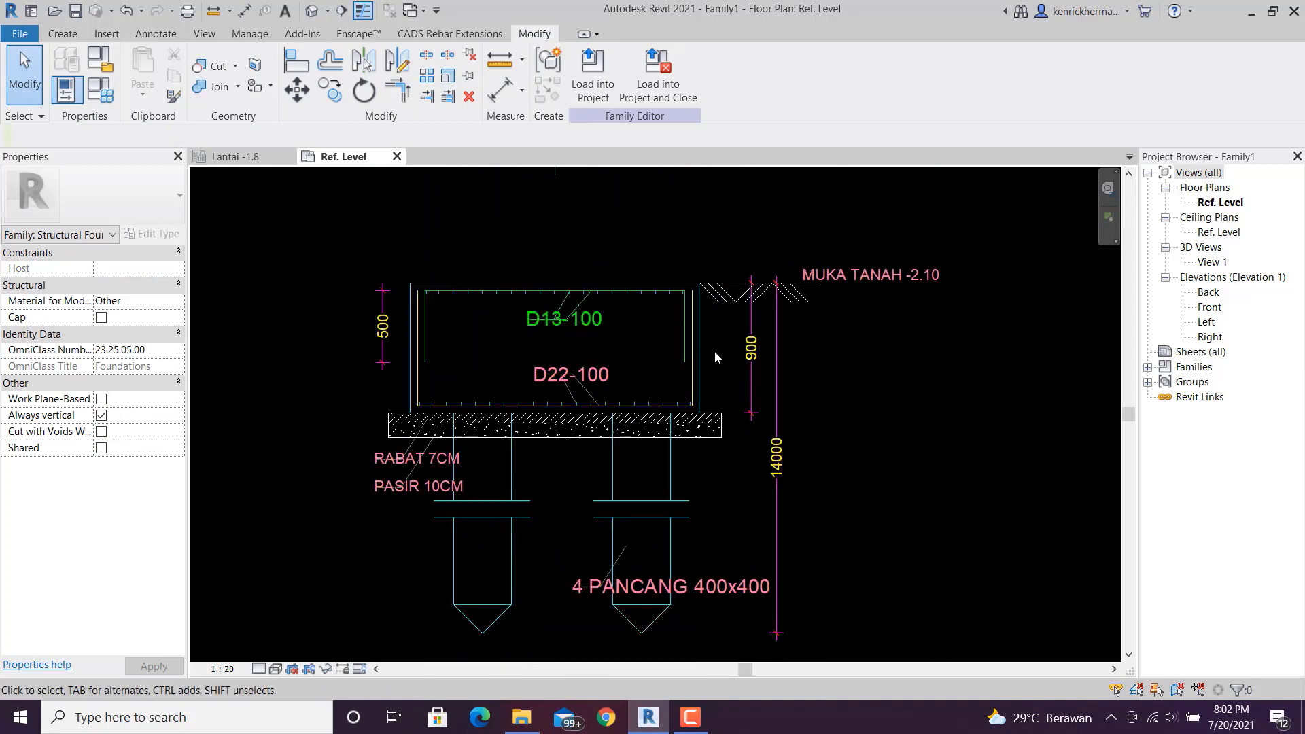
middle_drag(715, 351, 750, 341)
scroll(750, 341, up, 1)
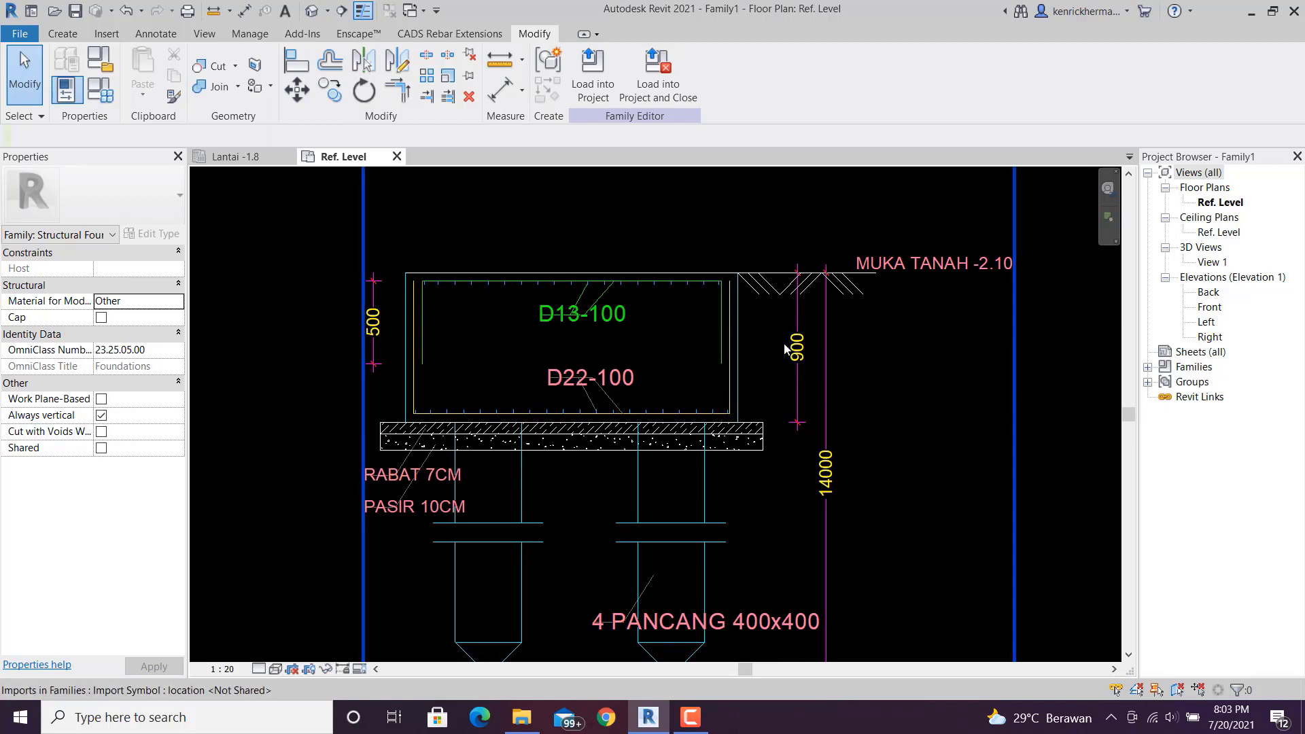
middle_drag(859, 439, 824, 351)
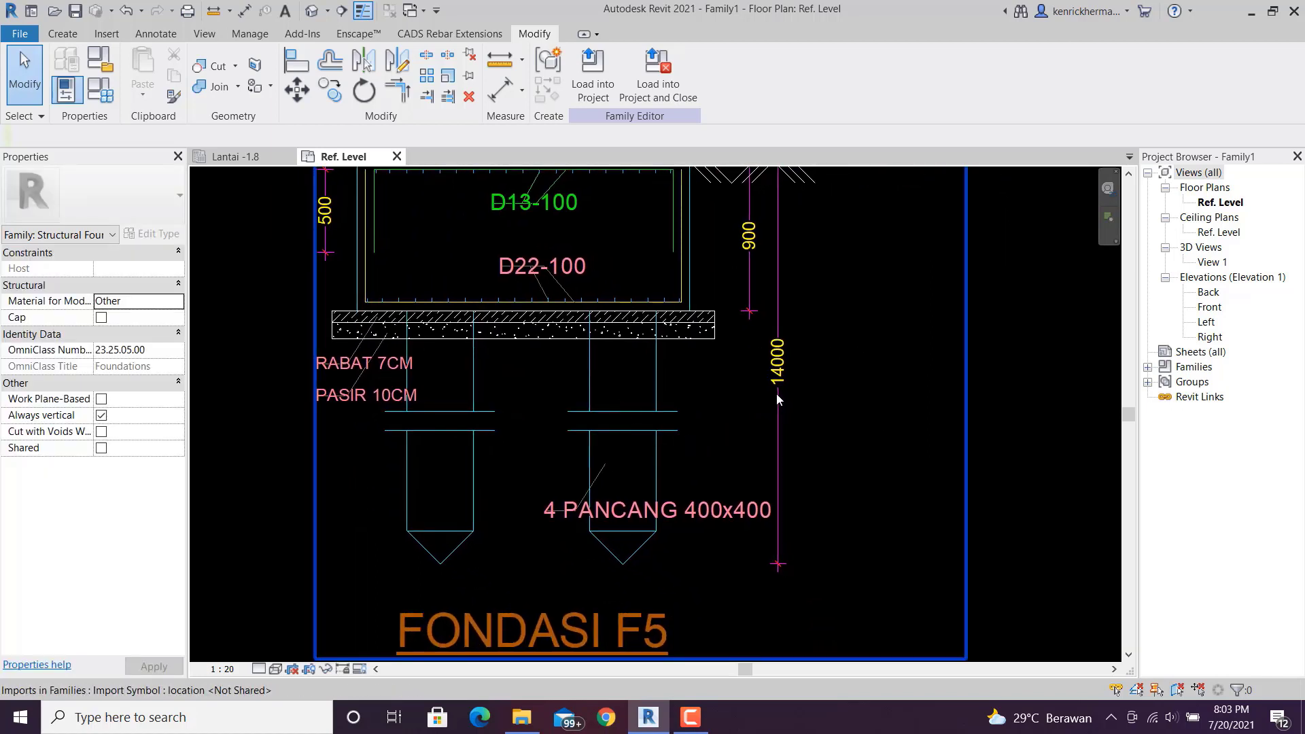
middle_drag(813, 312, 828, 505)
scroll(798, 381, down, 1)
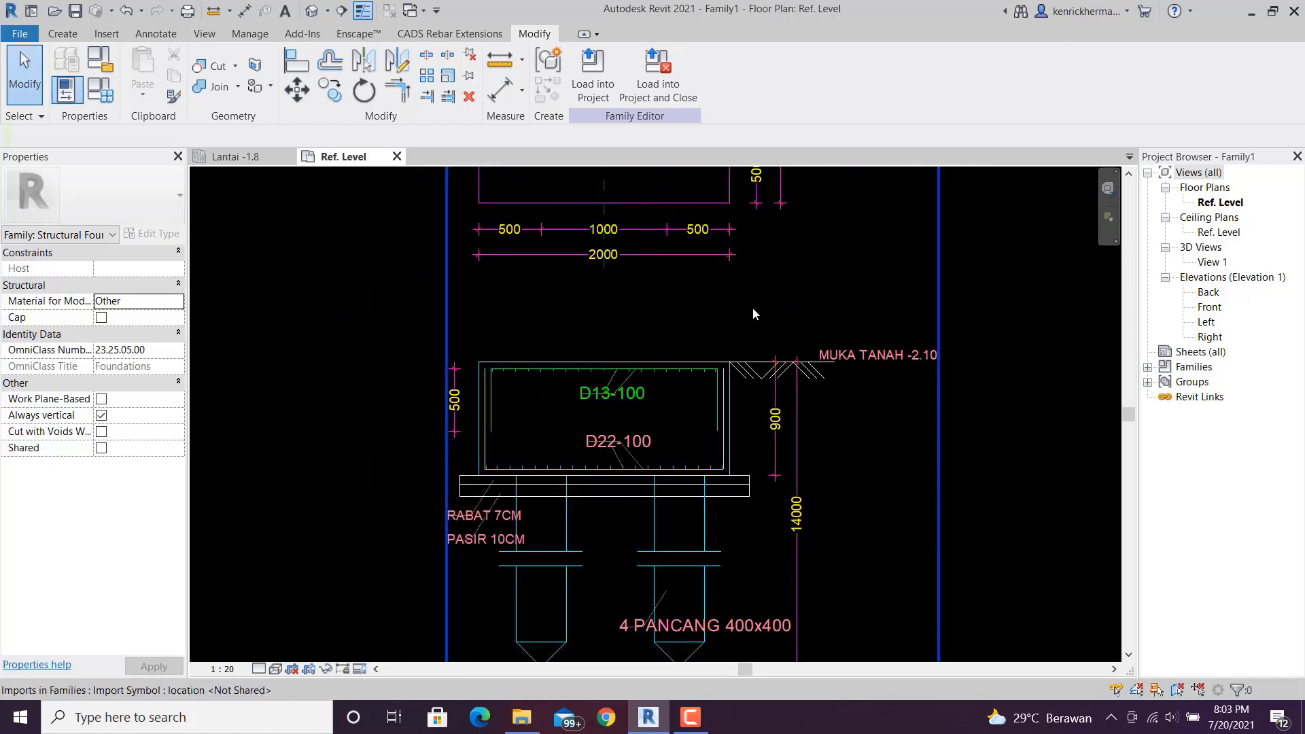
middle_drag(752, 317, 736, 563)
scroll(774, 360, down, 1)
middle_drag(862, 345, 835, 366)
scroll(821, 373, up, 1)
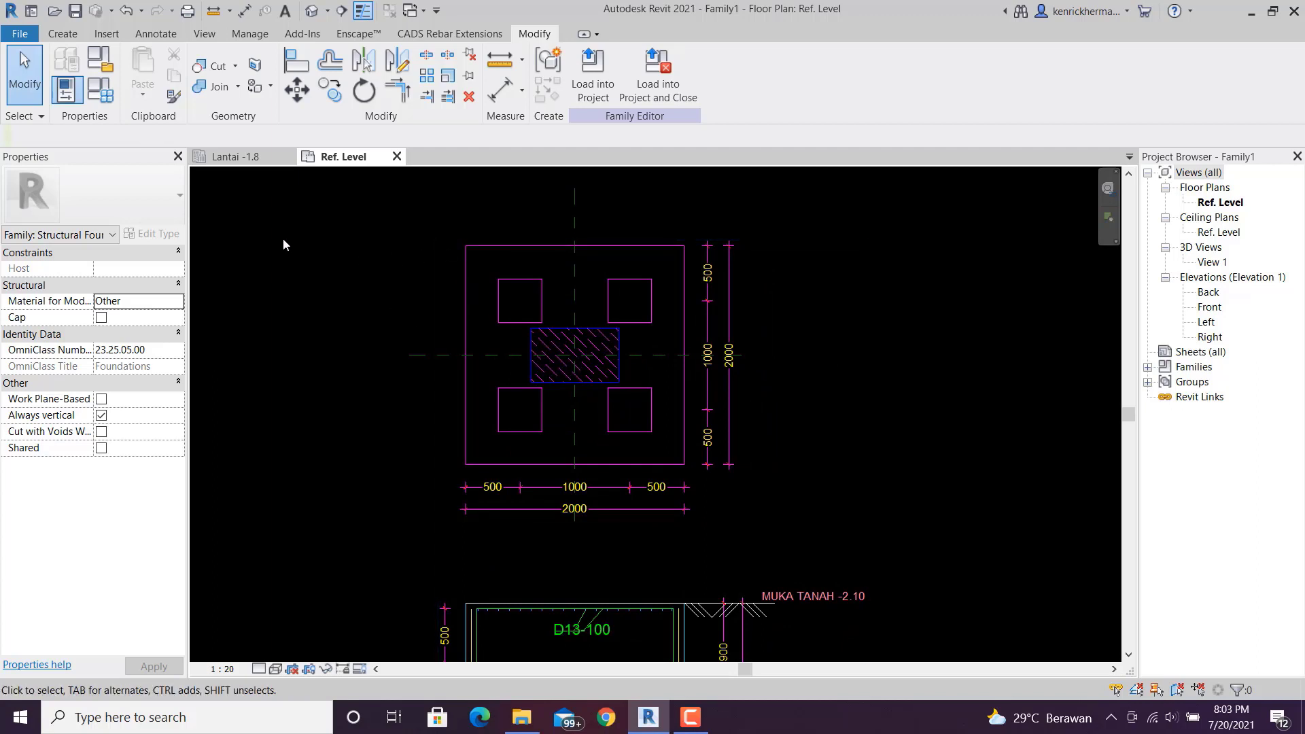
- Start an extrusion and sketch a 2000 x 2000 mm rectangle over the foundation plan's outer outline
click(76, 36)
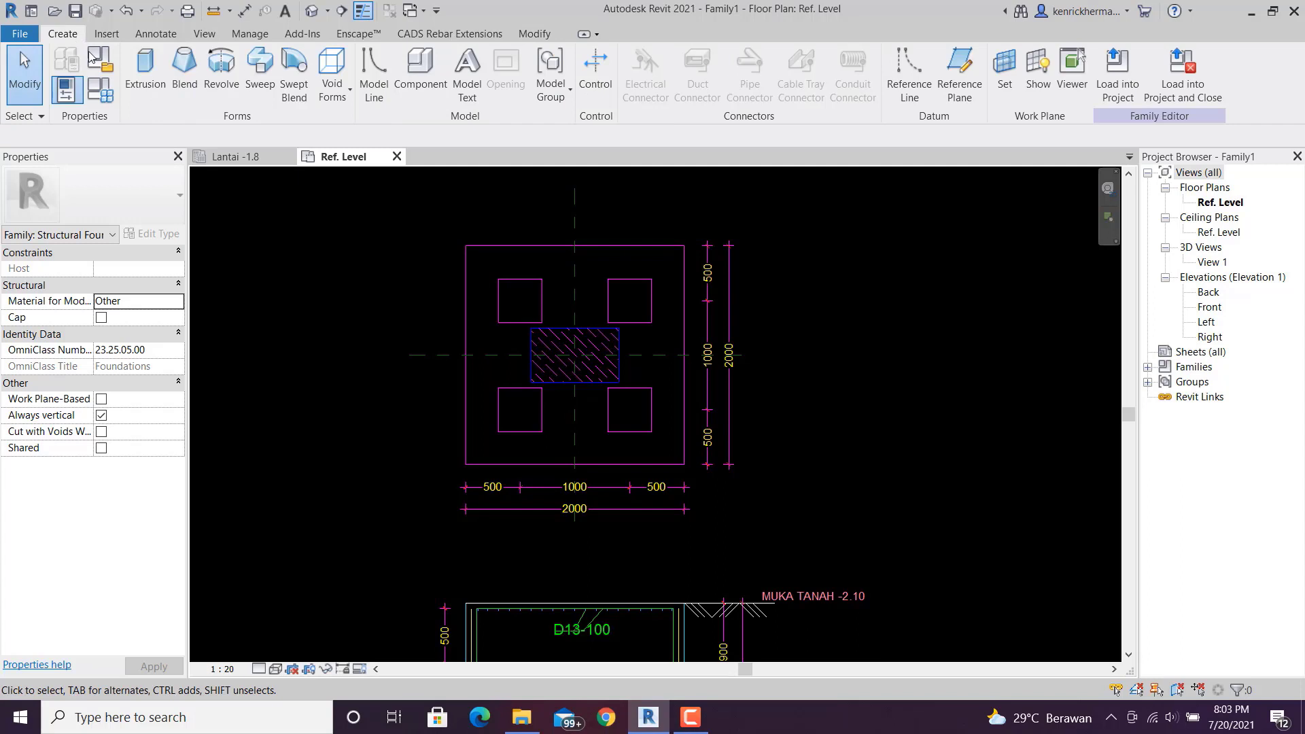
click(147, 75)
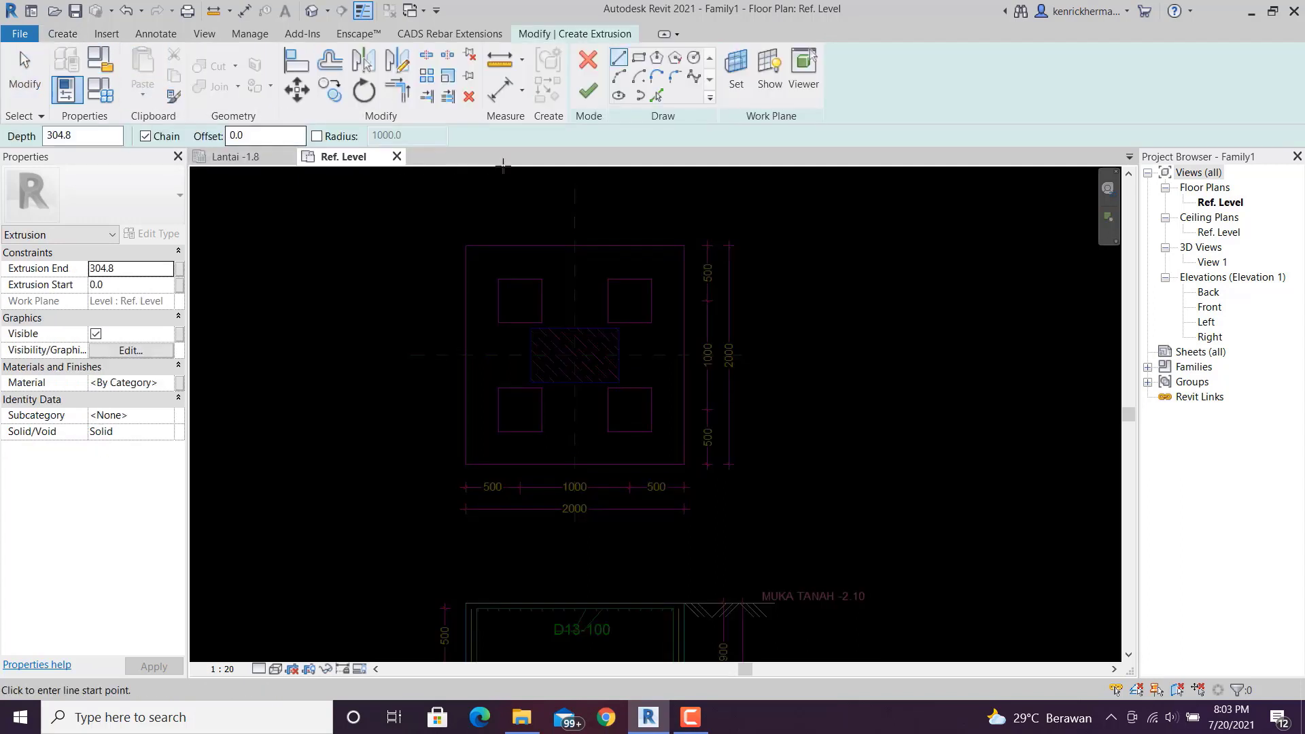
click(639, 59)
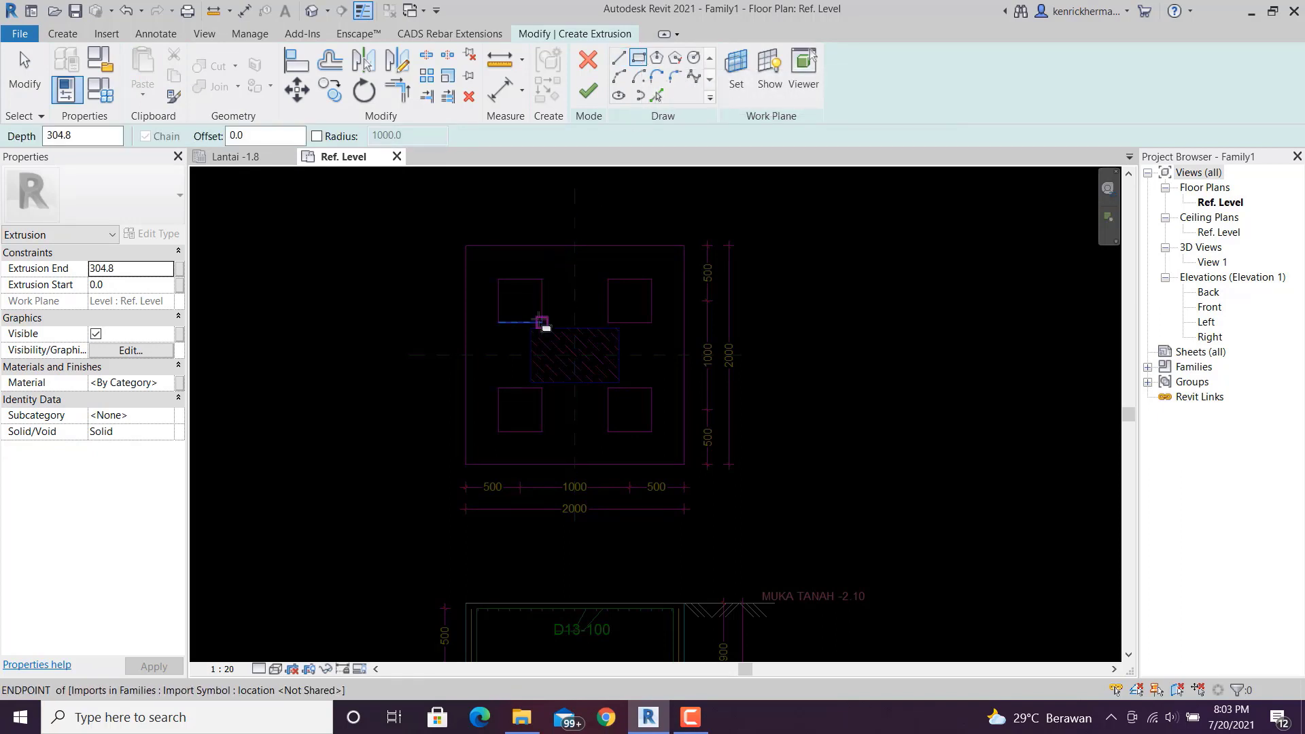
click(466, 246)
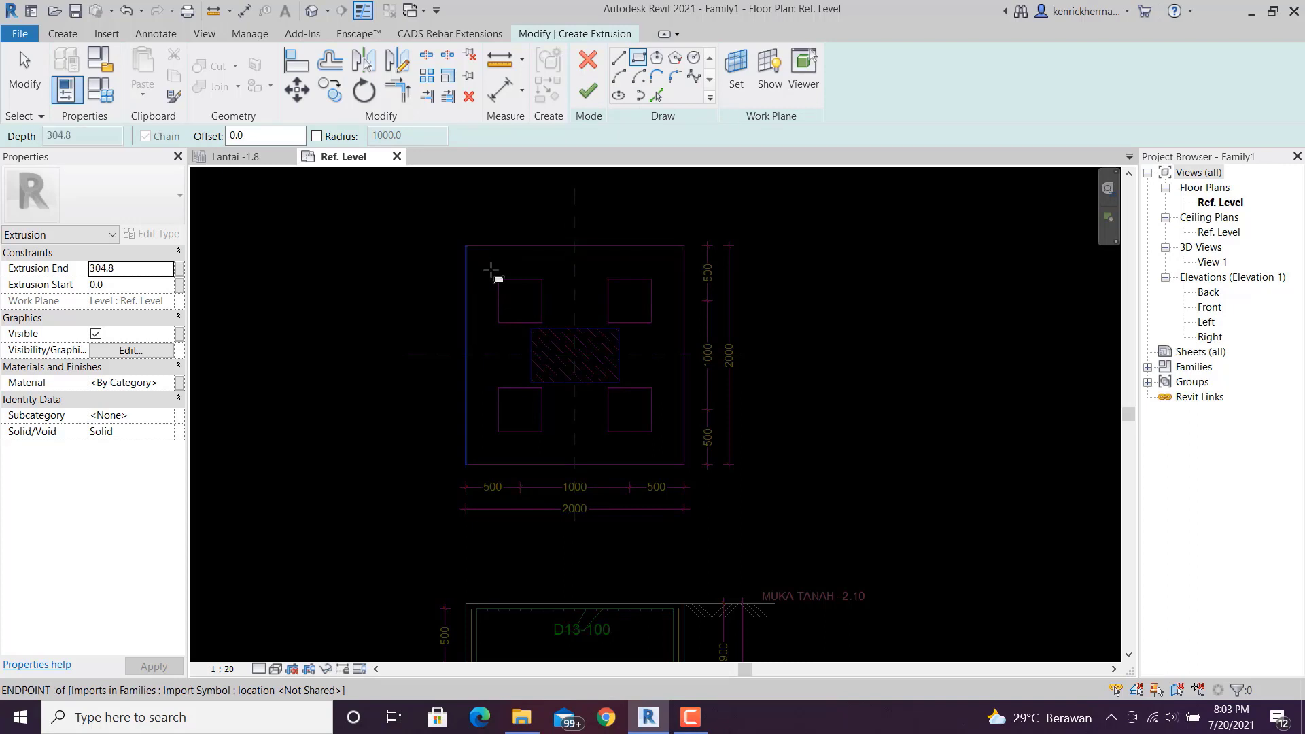
click(684, 464)
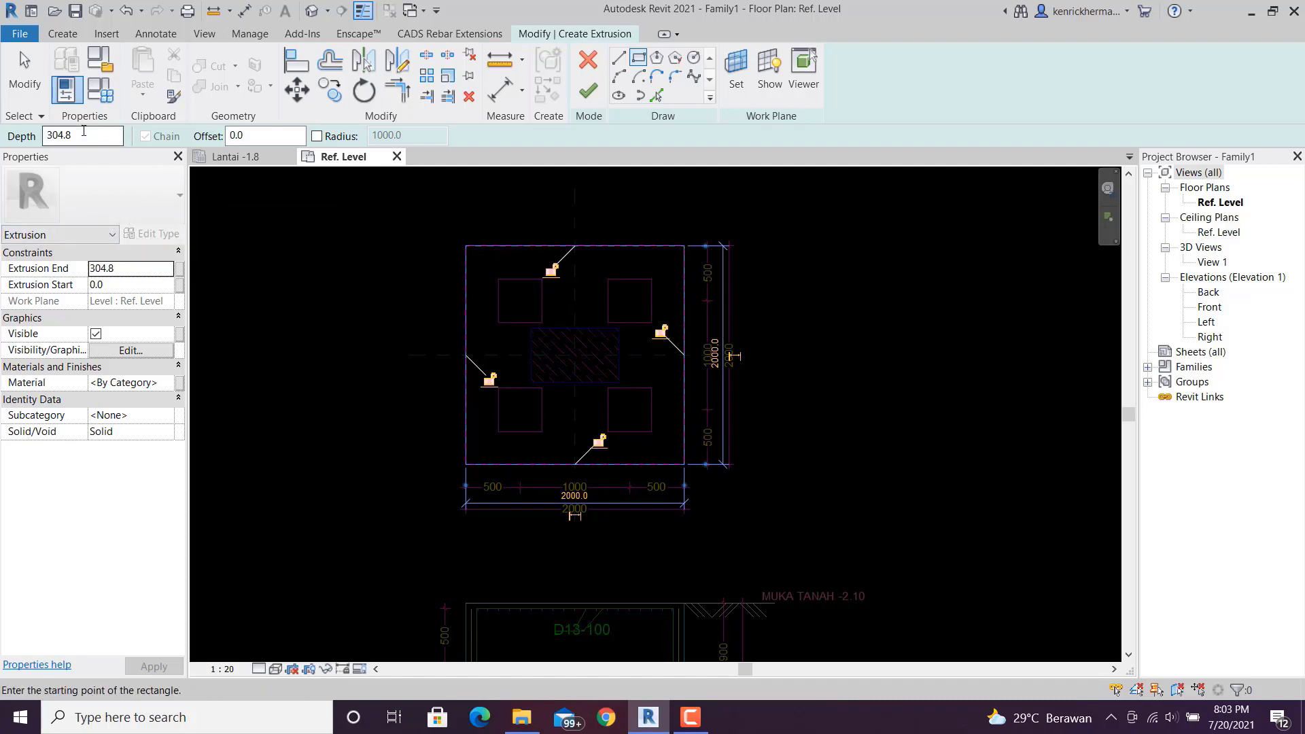
- Set the extrusion depth to -900 and finish the pile cap extrusion
click(84, 130)
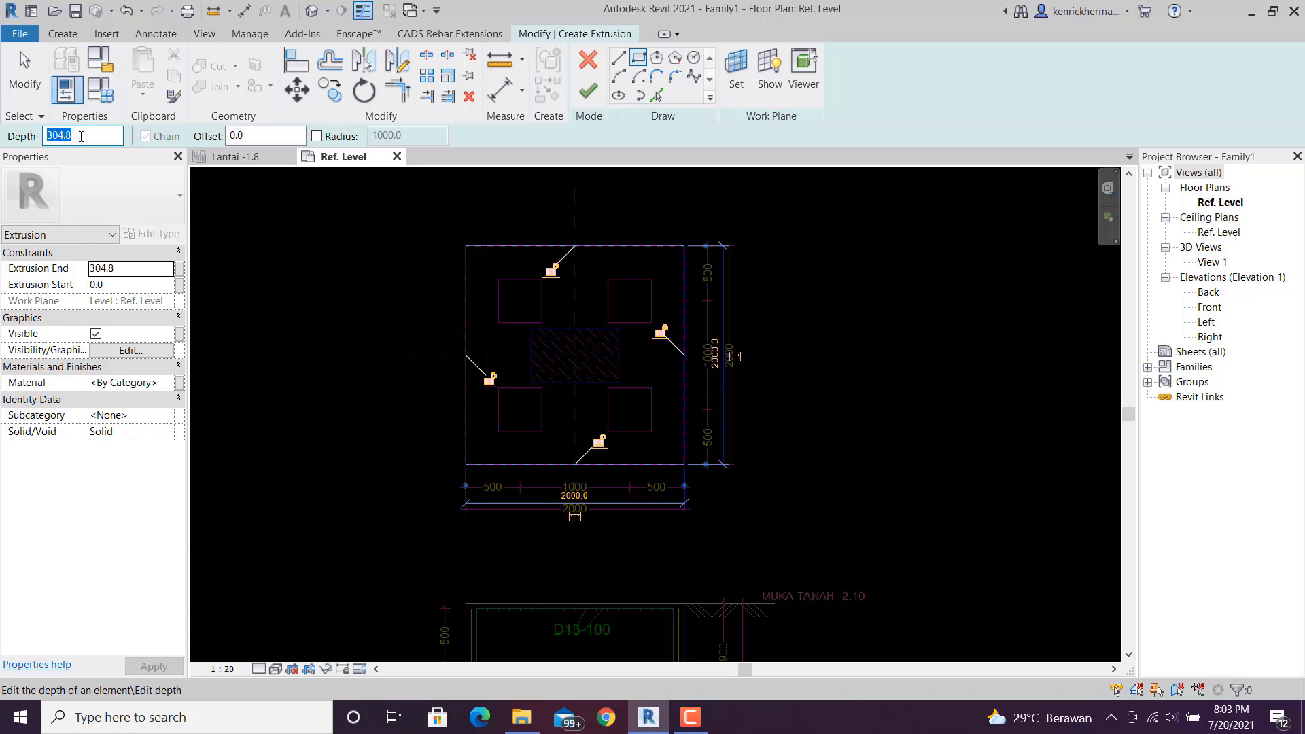
middle_drag(624, 556, 612, 384)
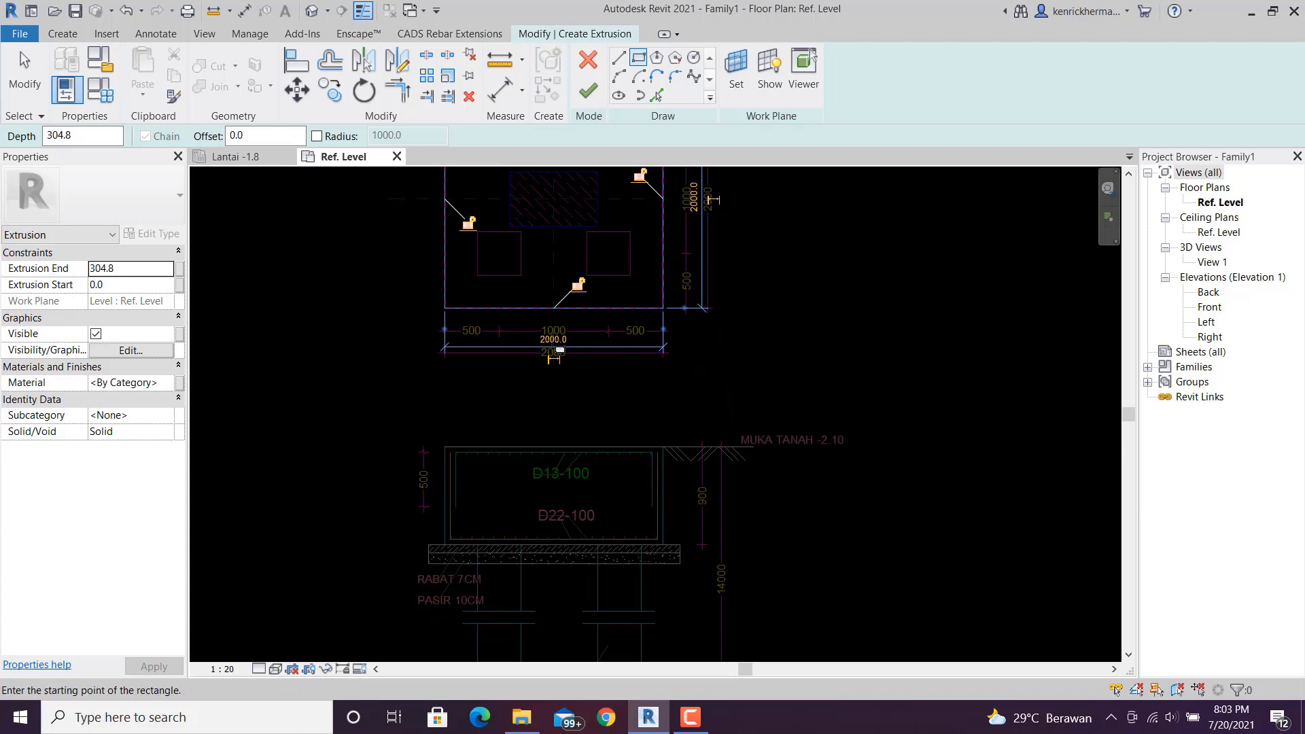
middle_drag(730, 433, 791, 586)
click(90, 137)
double_click(89, 138)
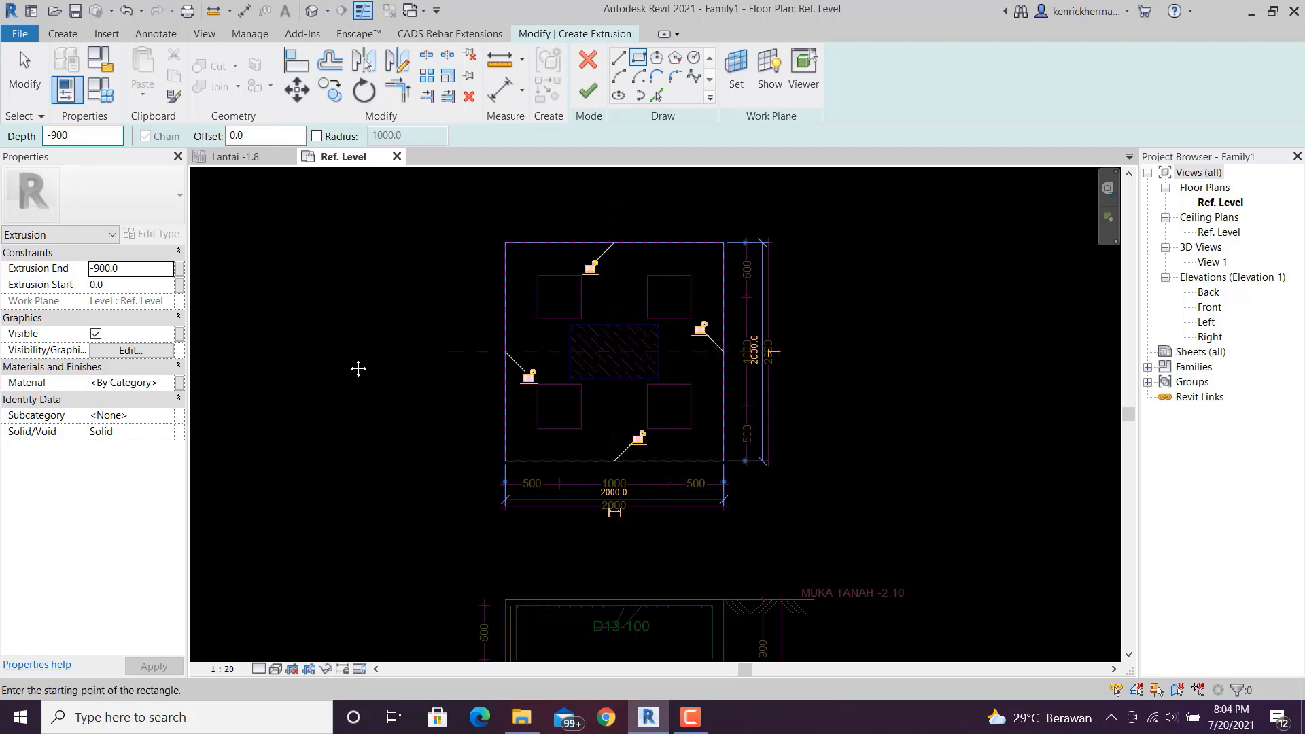
middle_drag(358, 369, 335, 344)
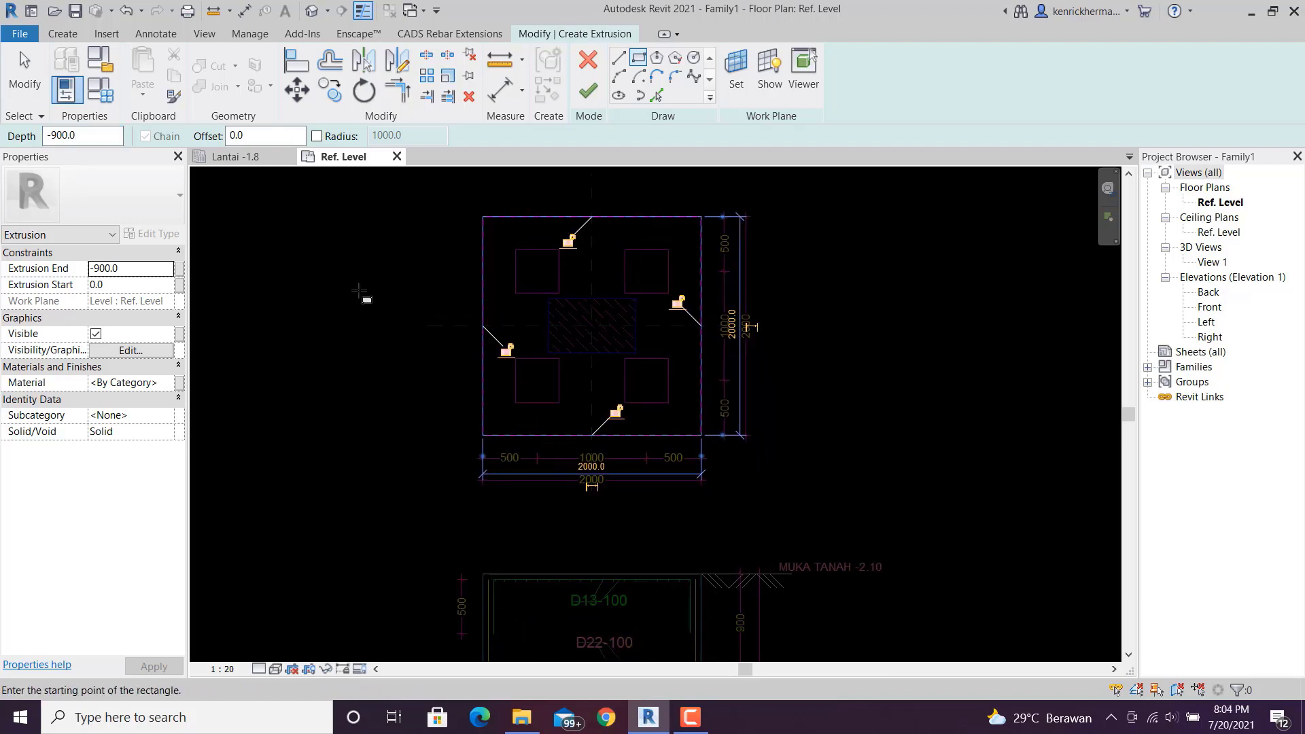
click(588, 91)
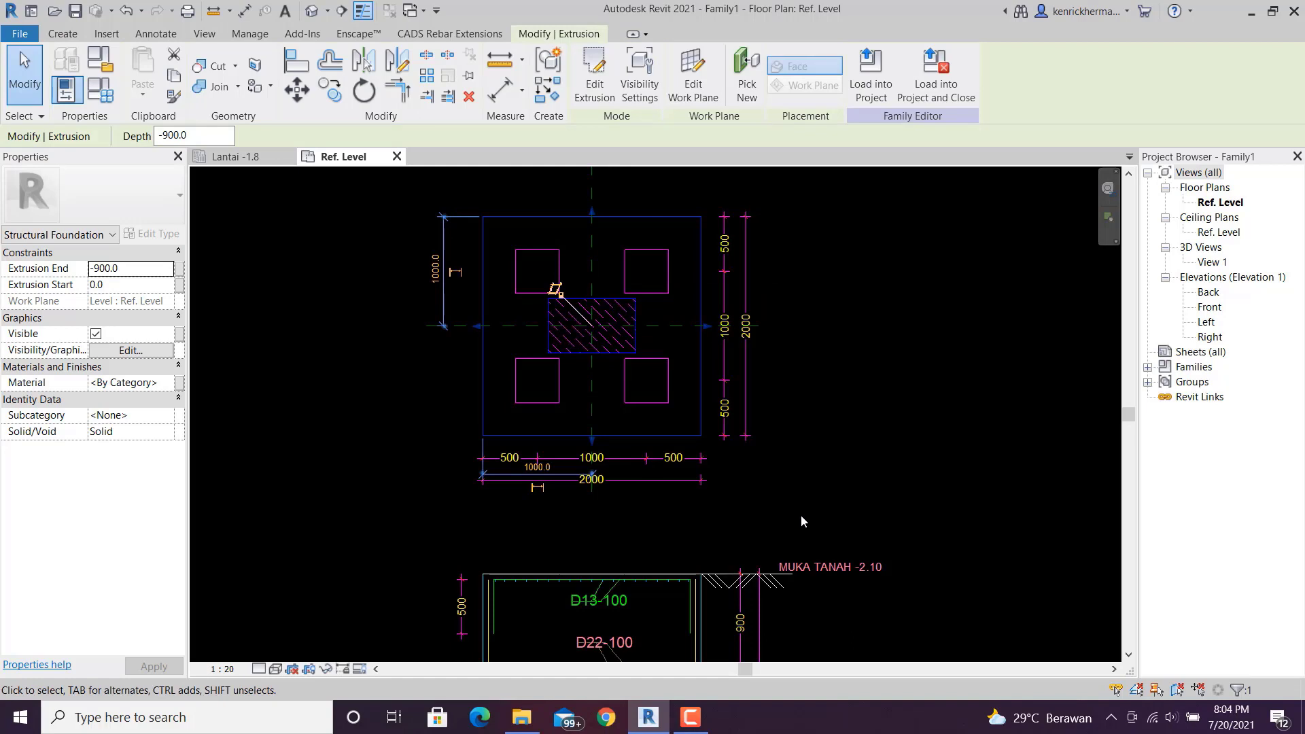
- Open the default 3D view and examine the extruded pile cap block from a lower angle
middle_drag(738, 497, 723, 472)
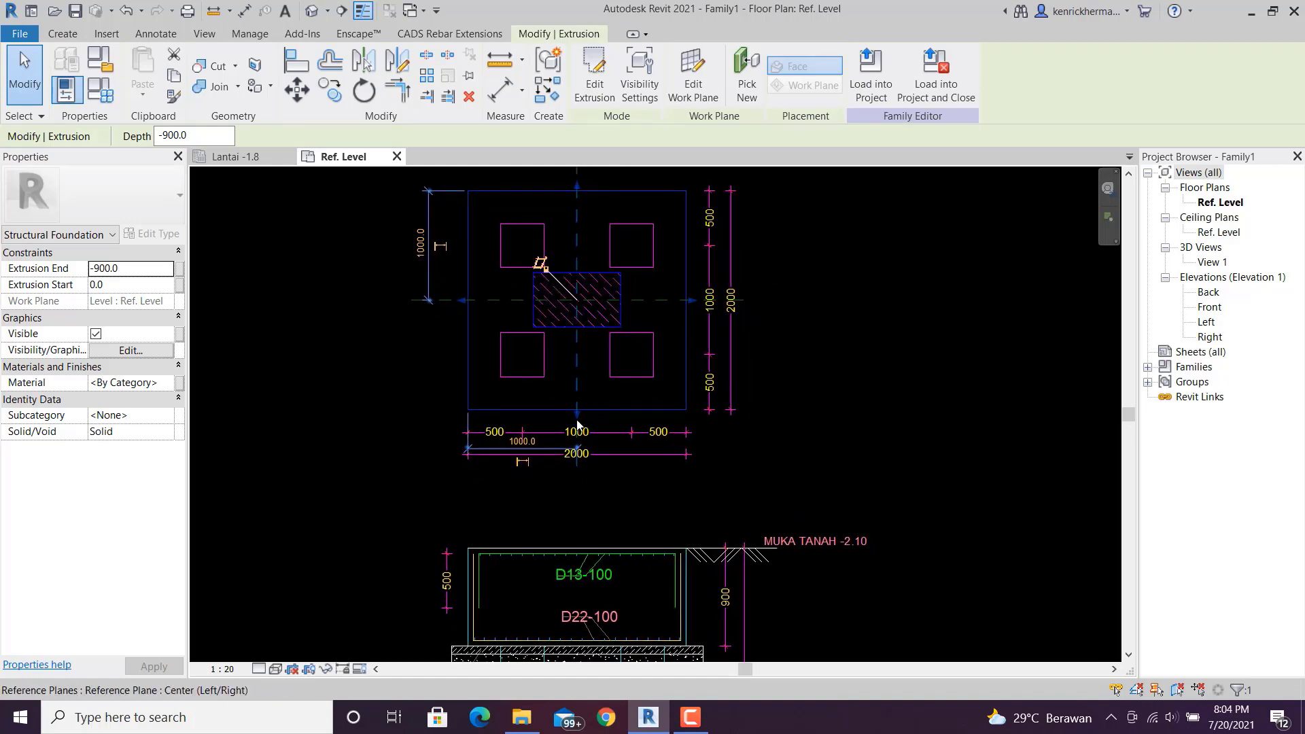
click(312, 12)
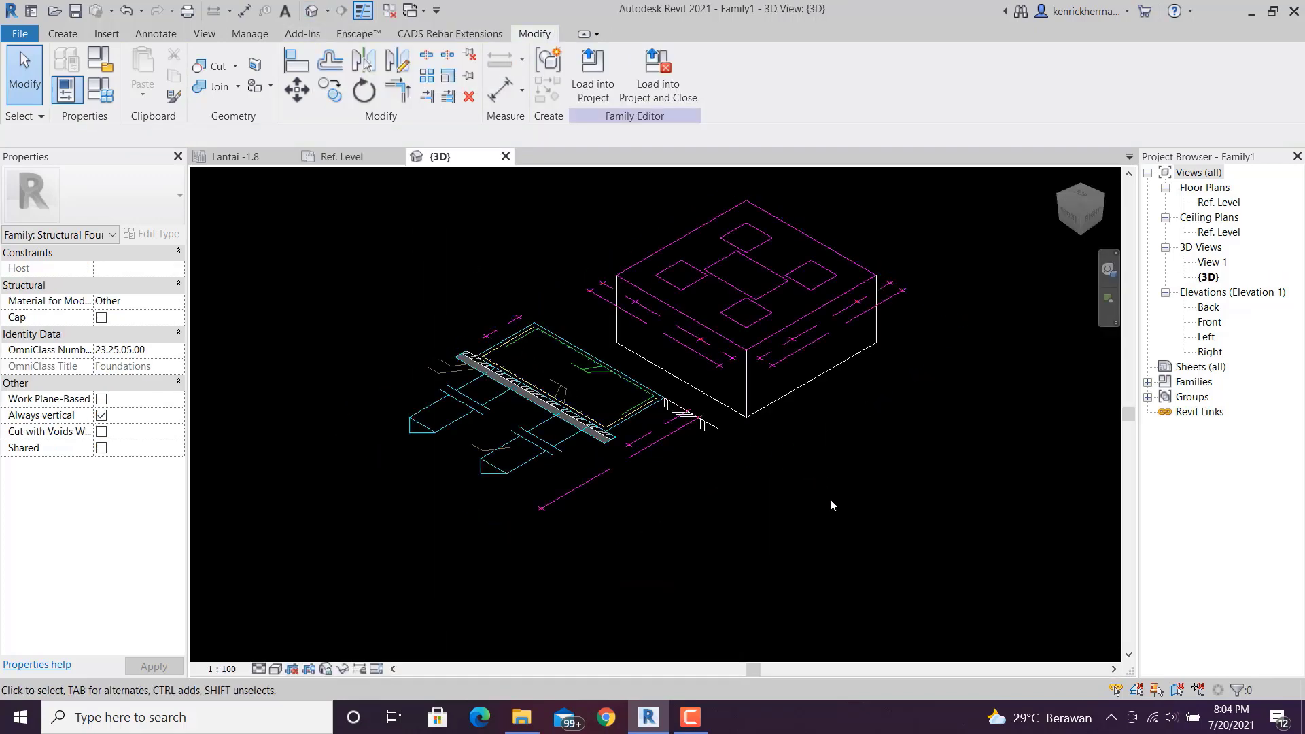
shift+middle_drag(856, 536, 794, 415)
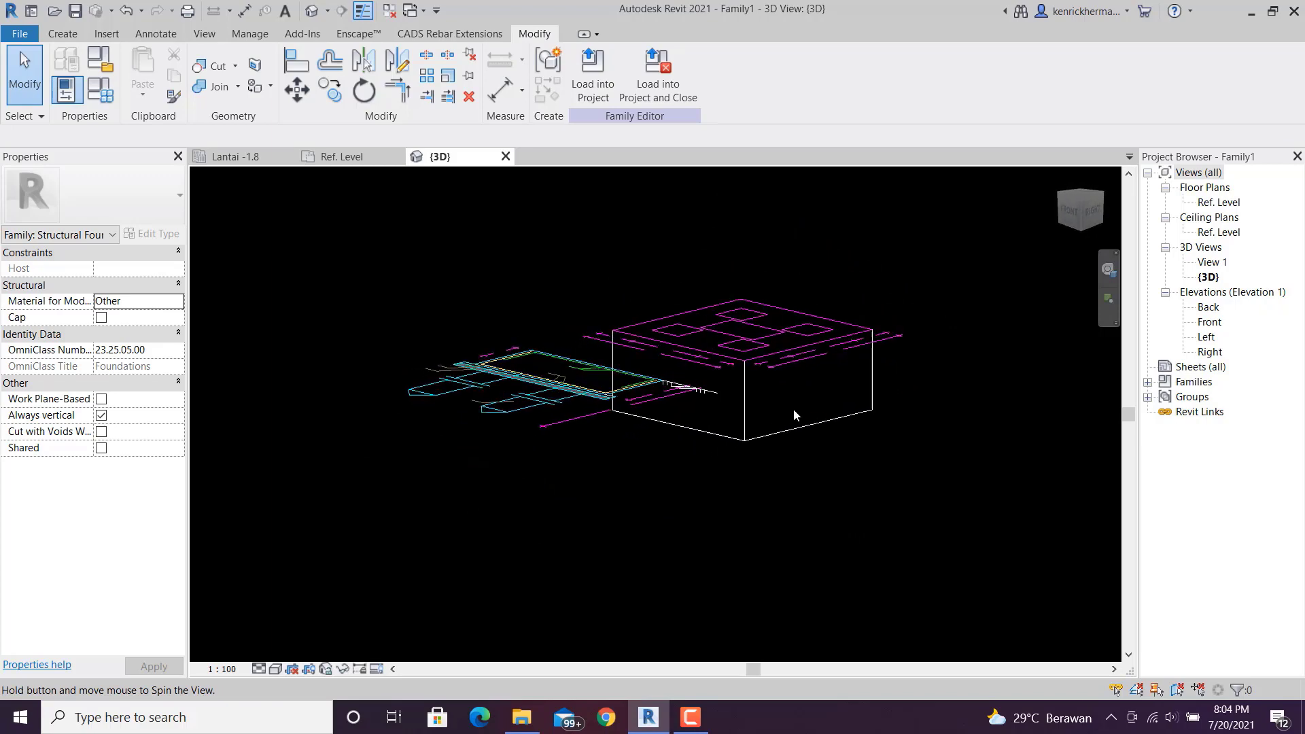
middle_drag(467, 227, 452, 274)
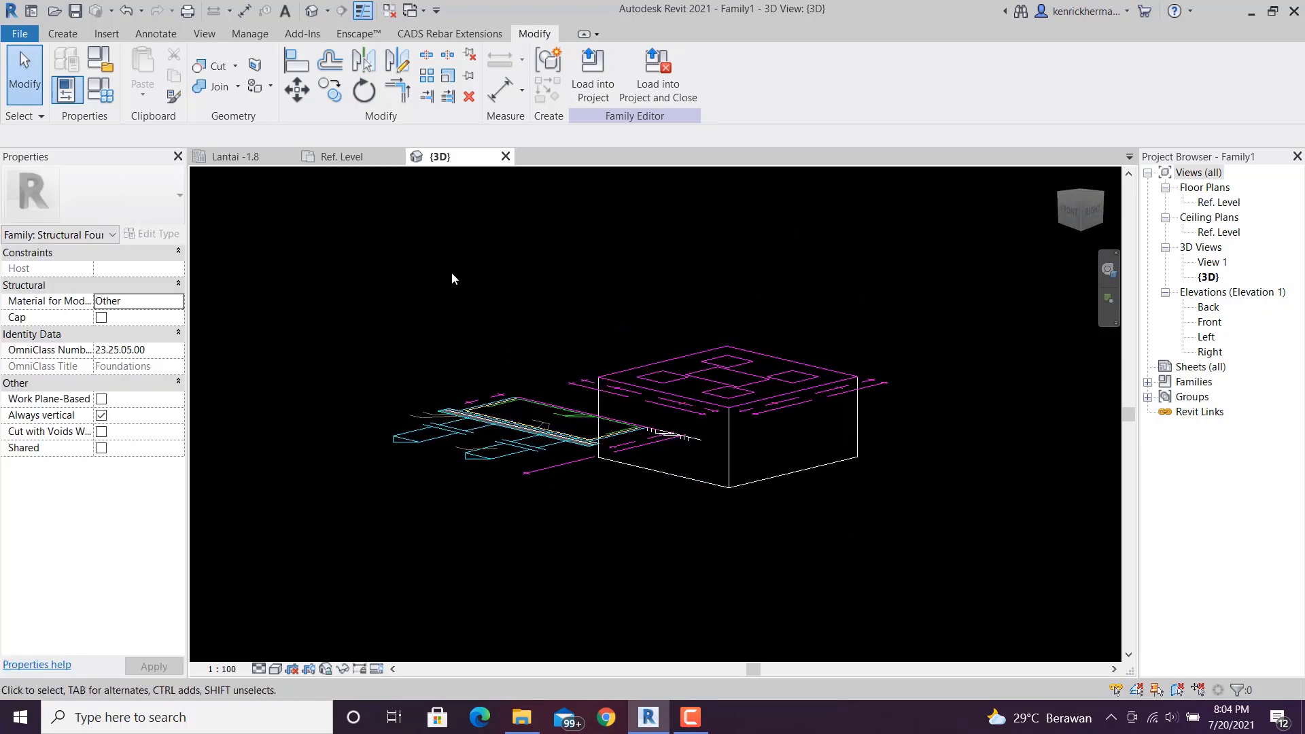
- In the Ref. Level plan, extrude a 400 x 400 mm rectangle over the upper-left pile outline with a depth of -14000
click(343, 157)
middle_drag(558, 511, 586, 549)
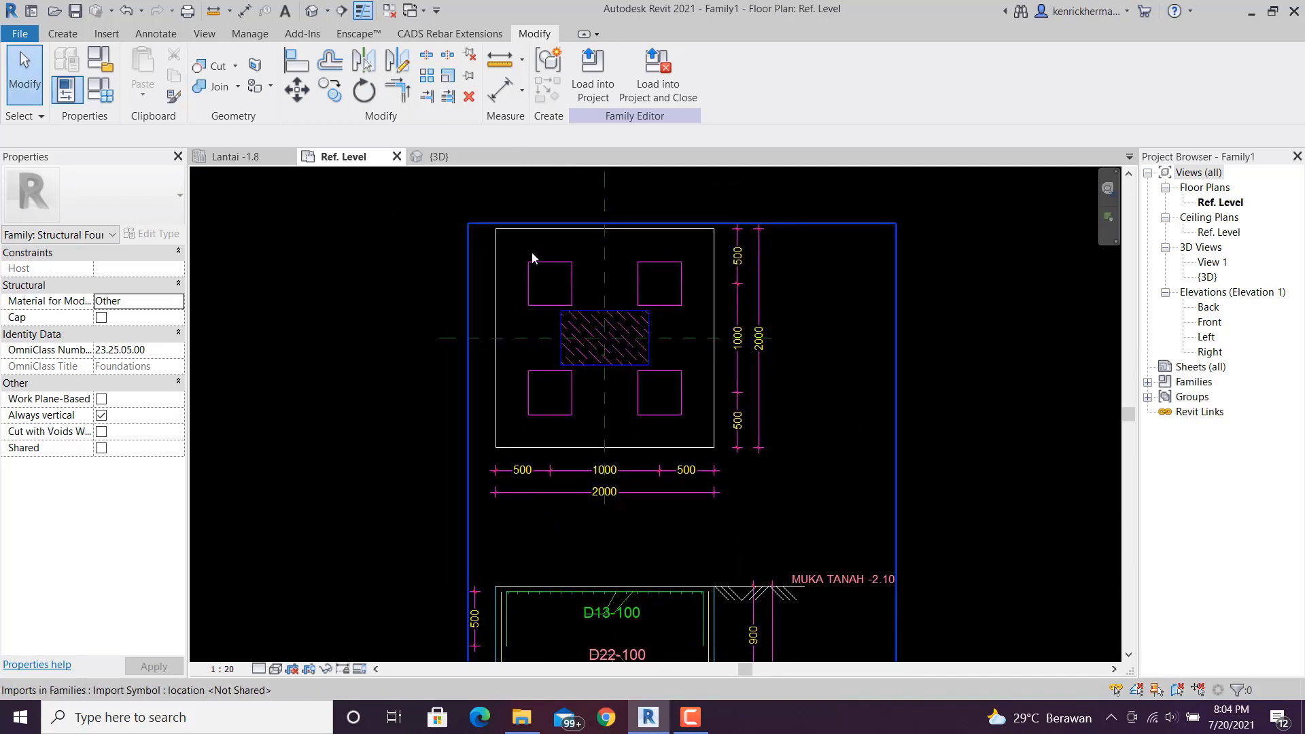
click(64, 34)
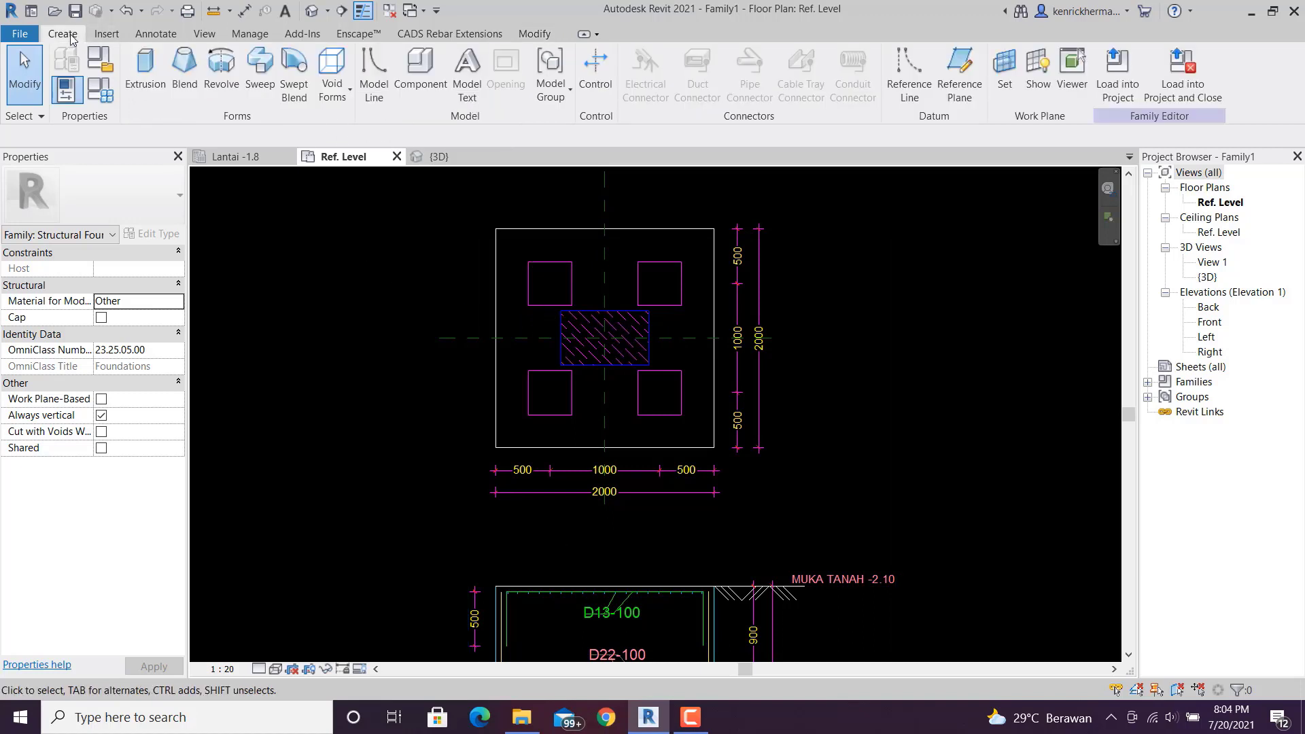
click(165, 87)
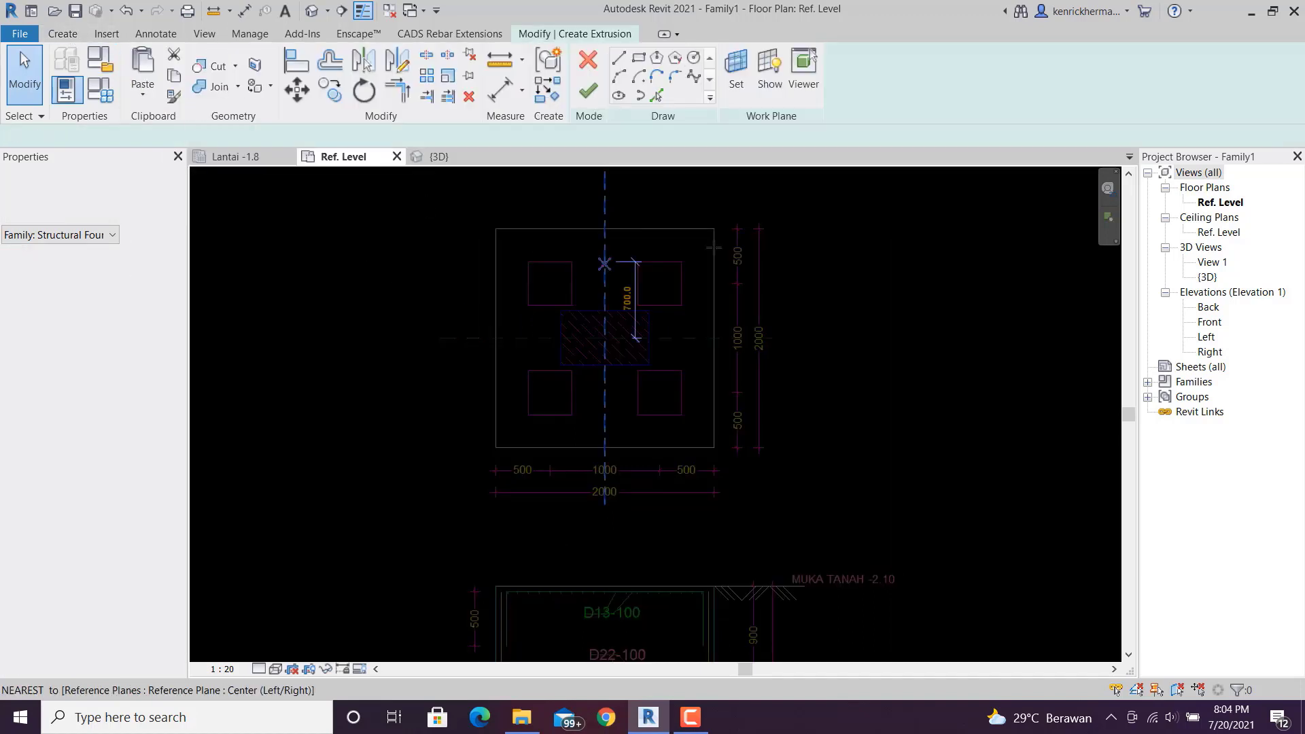
click(639, 60)
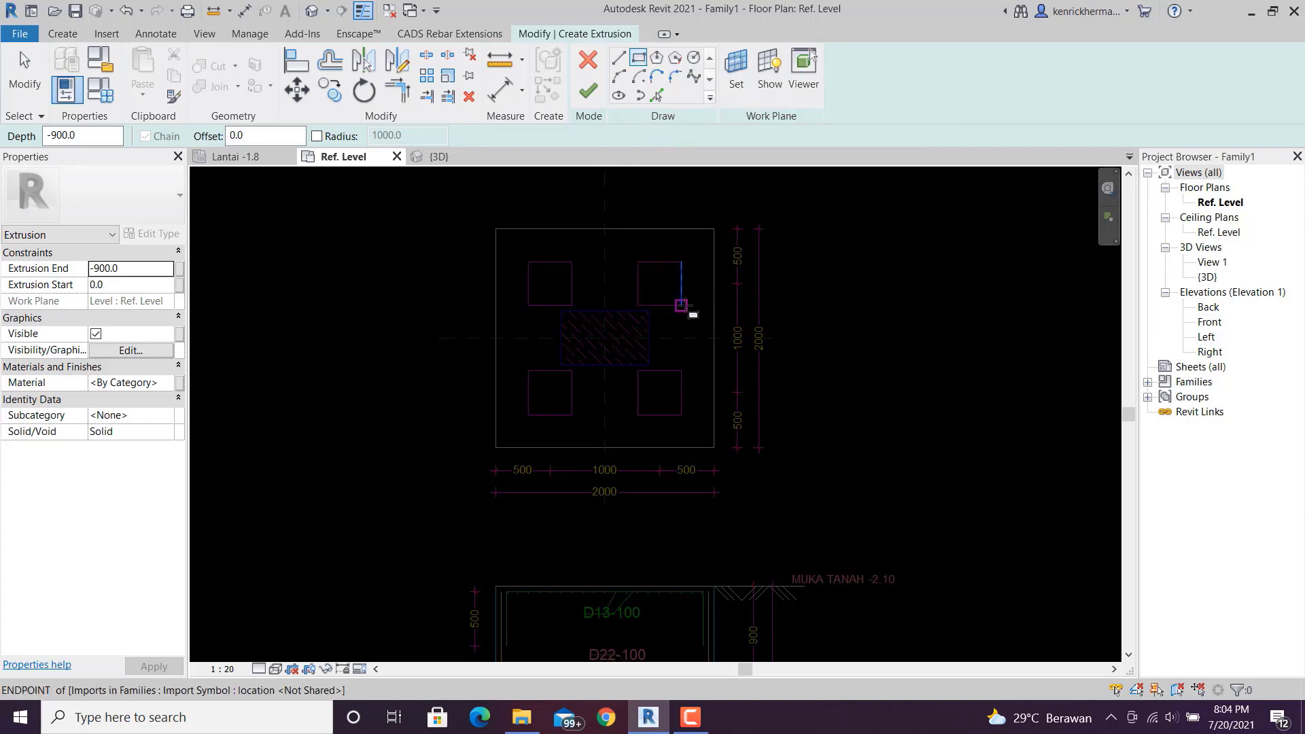
scroll(533, 271, up, 4)
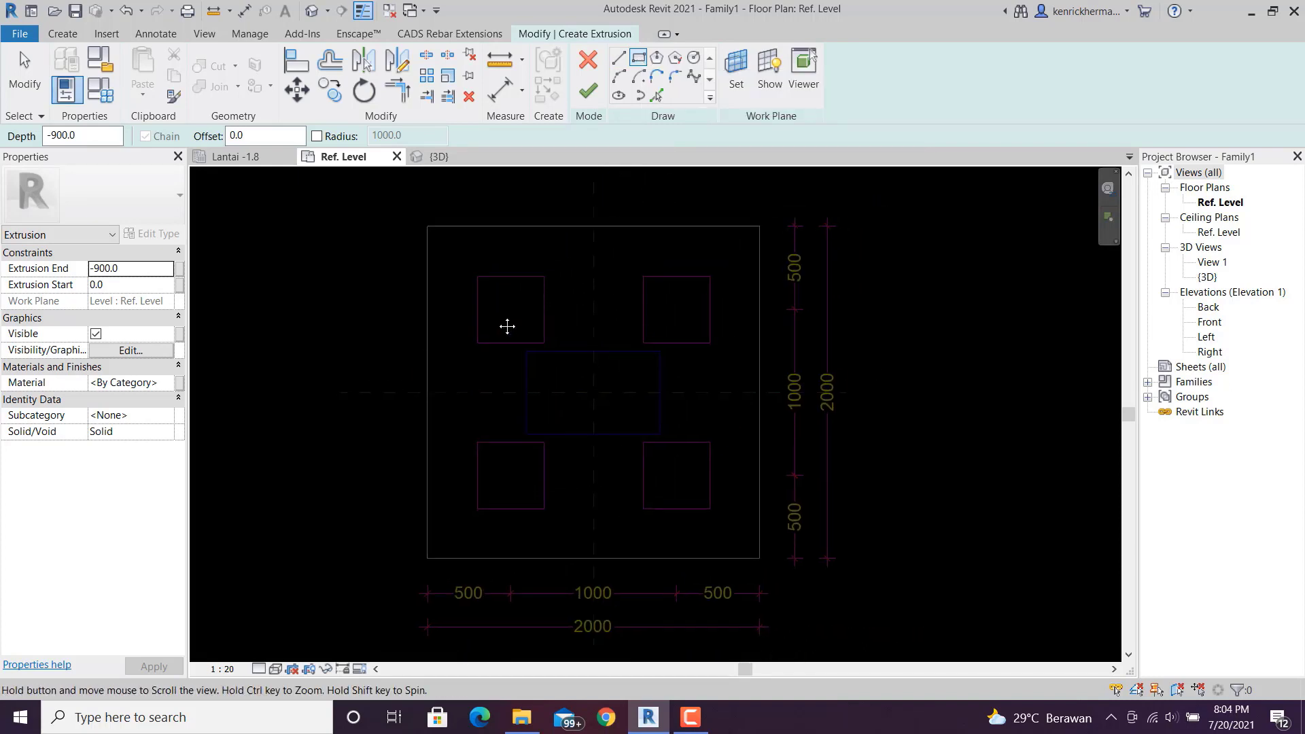
click(469, 272)
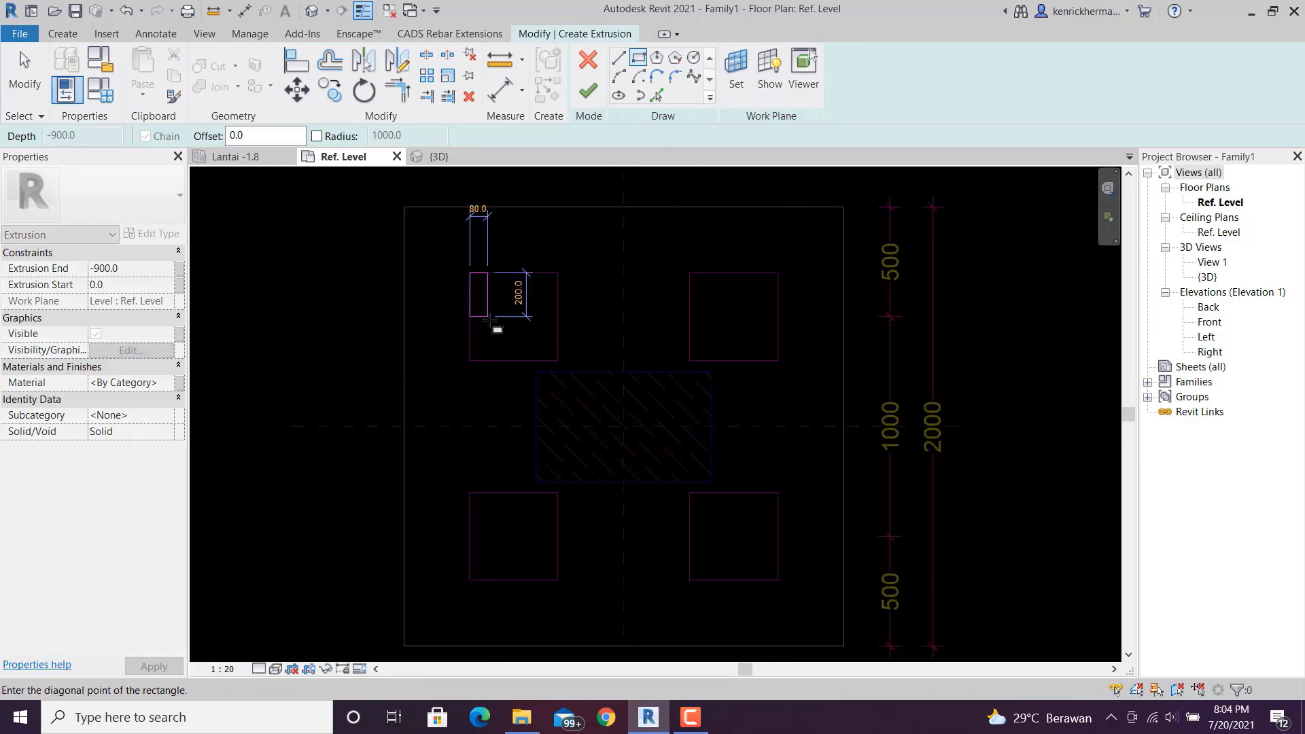
click(557, 360)
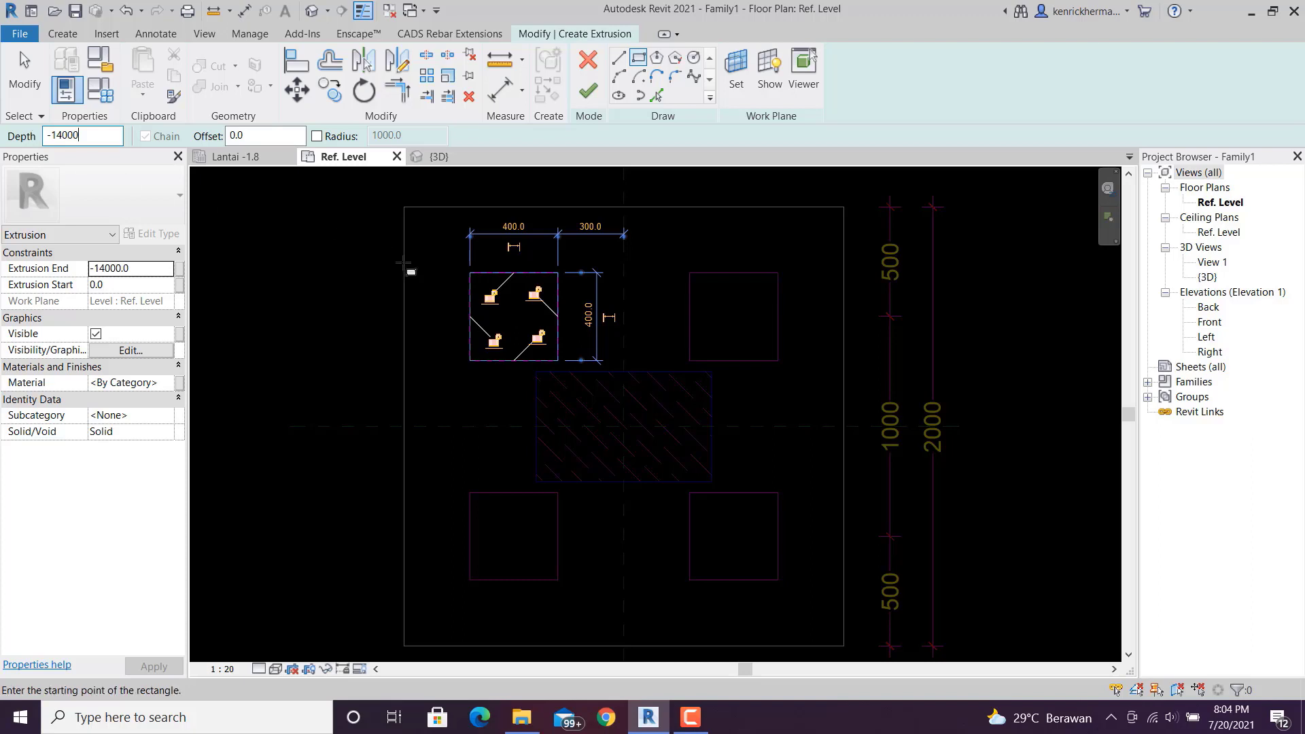
click(588, 91)
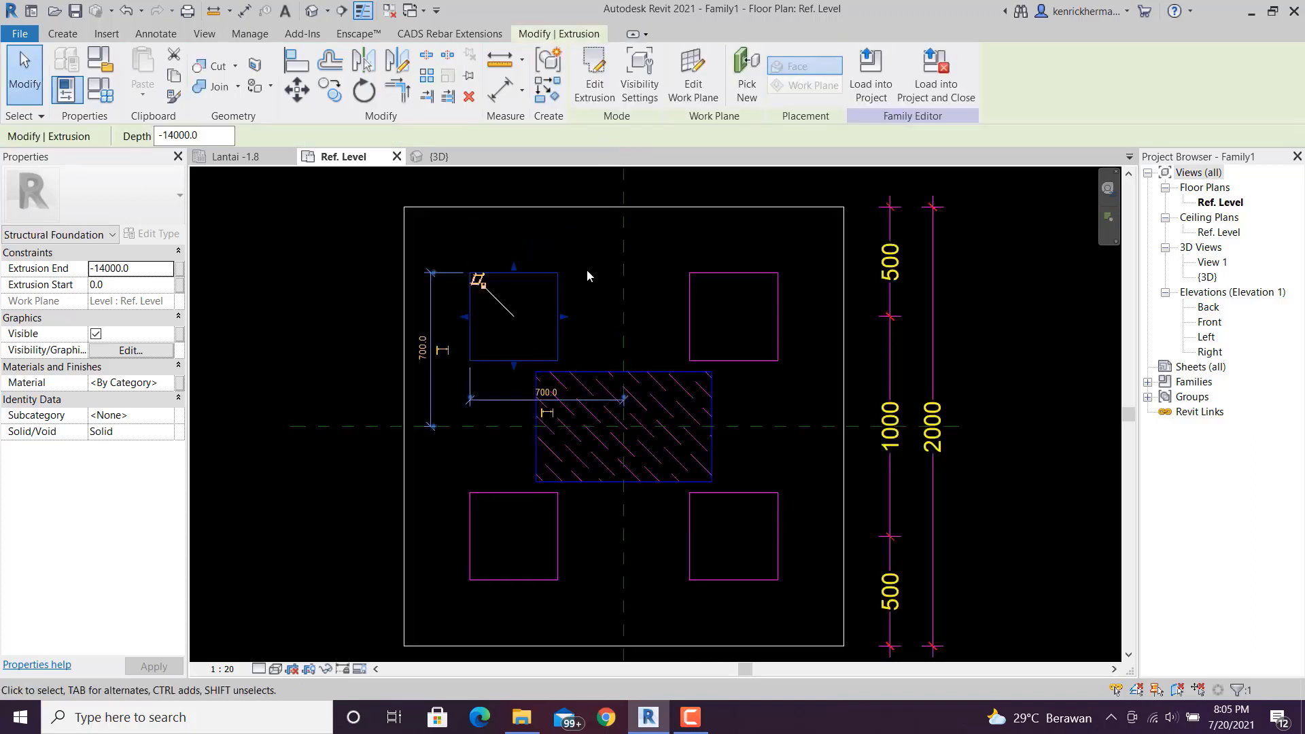
- Copy the pile extrusion onto the other three pile outlines, using corner points and the Multiple option
click(542, 219)
click(525, 275)
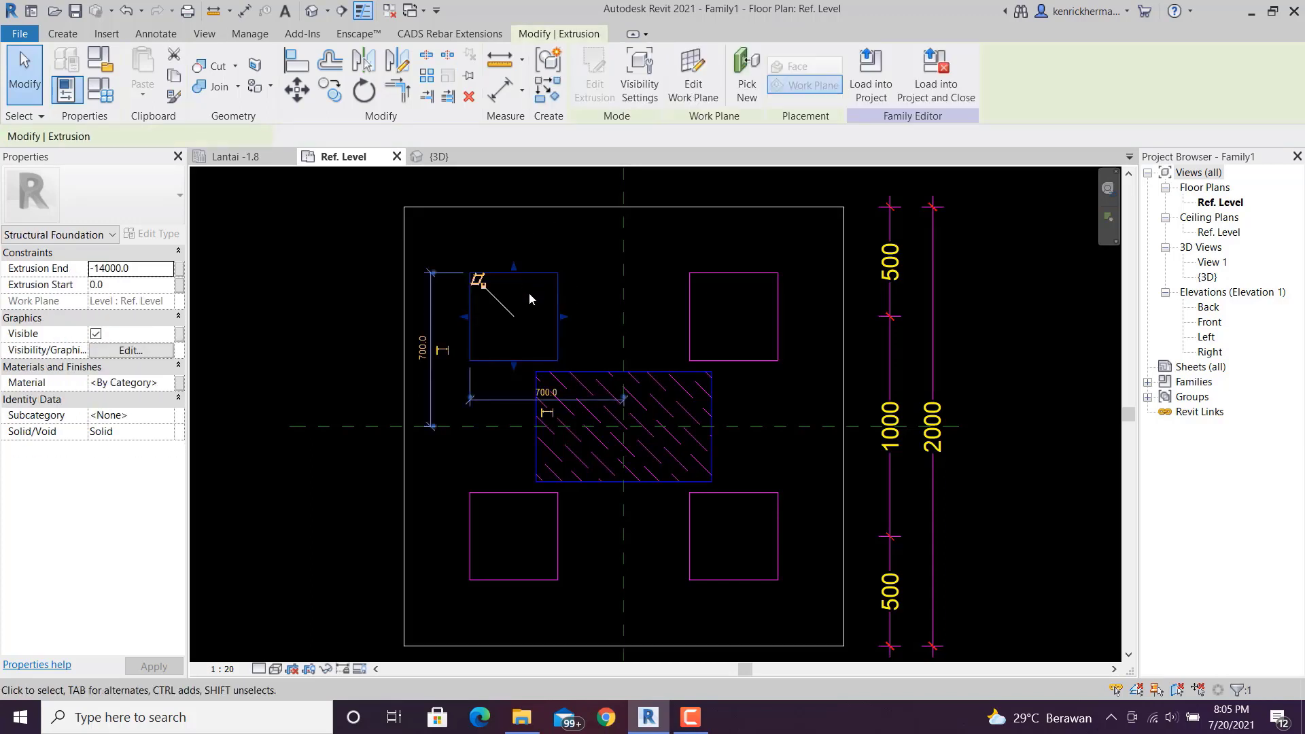
key(c)
key(o)
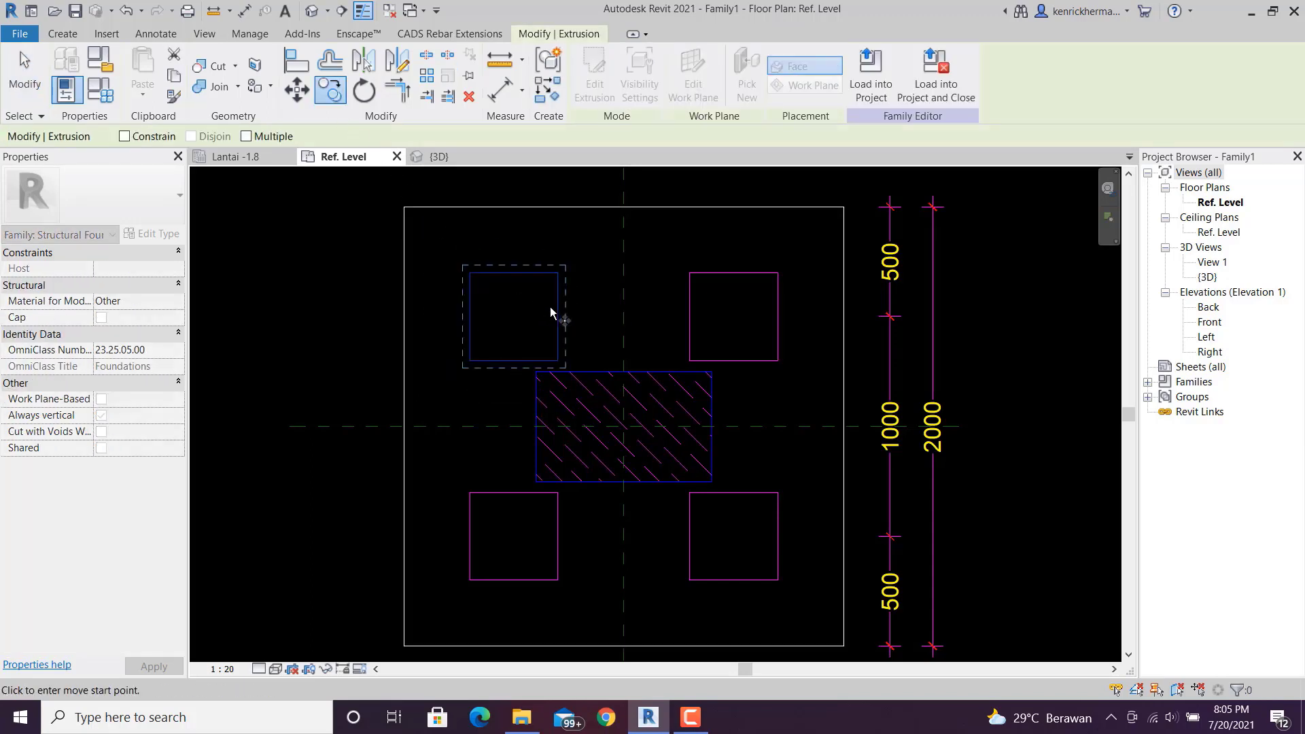
mouse_move(544, 305)
middle_down()
mouse_move(496, 304)
mouse_move(507, 305)
middle_up()
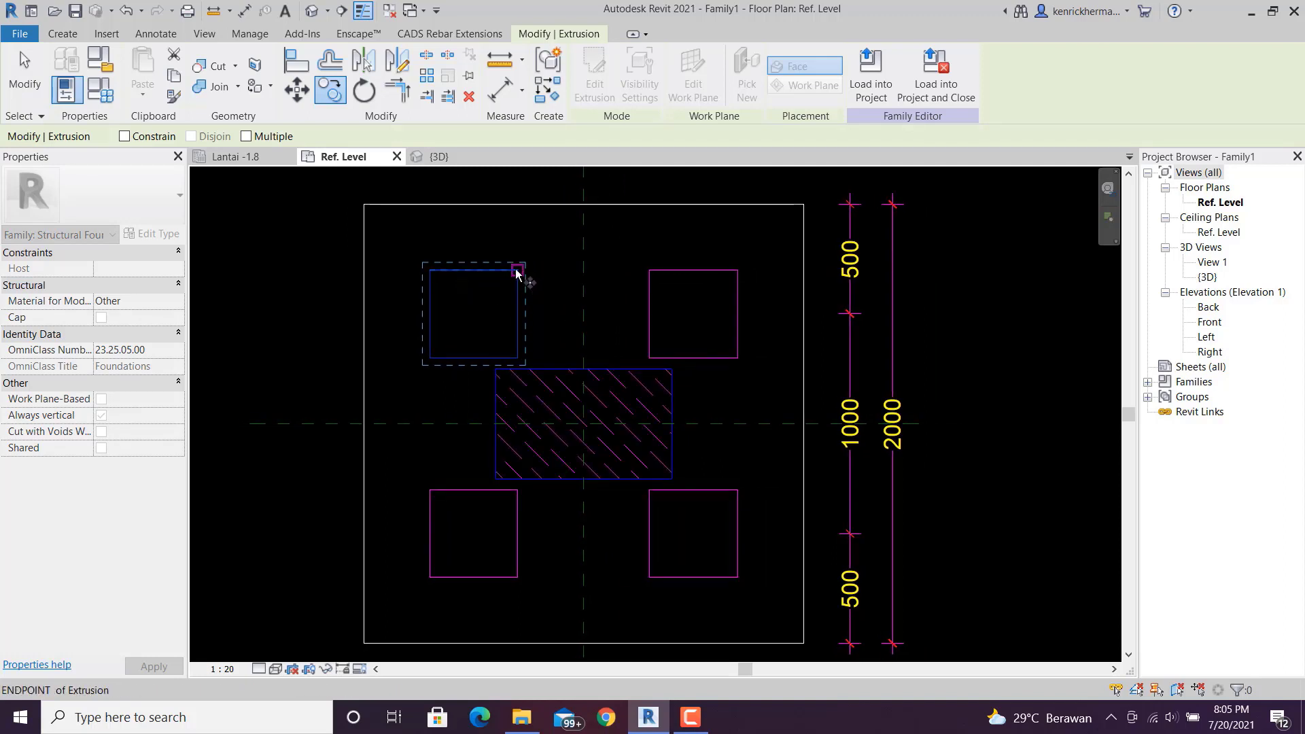
click(246, 136)
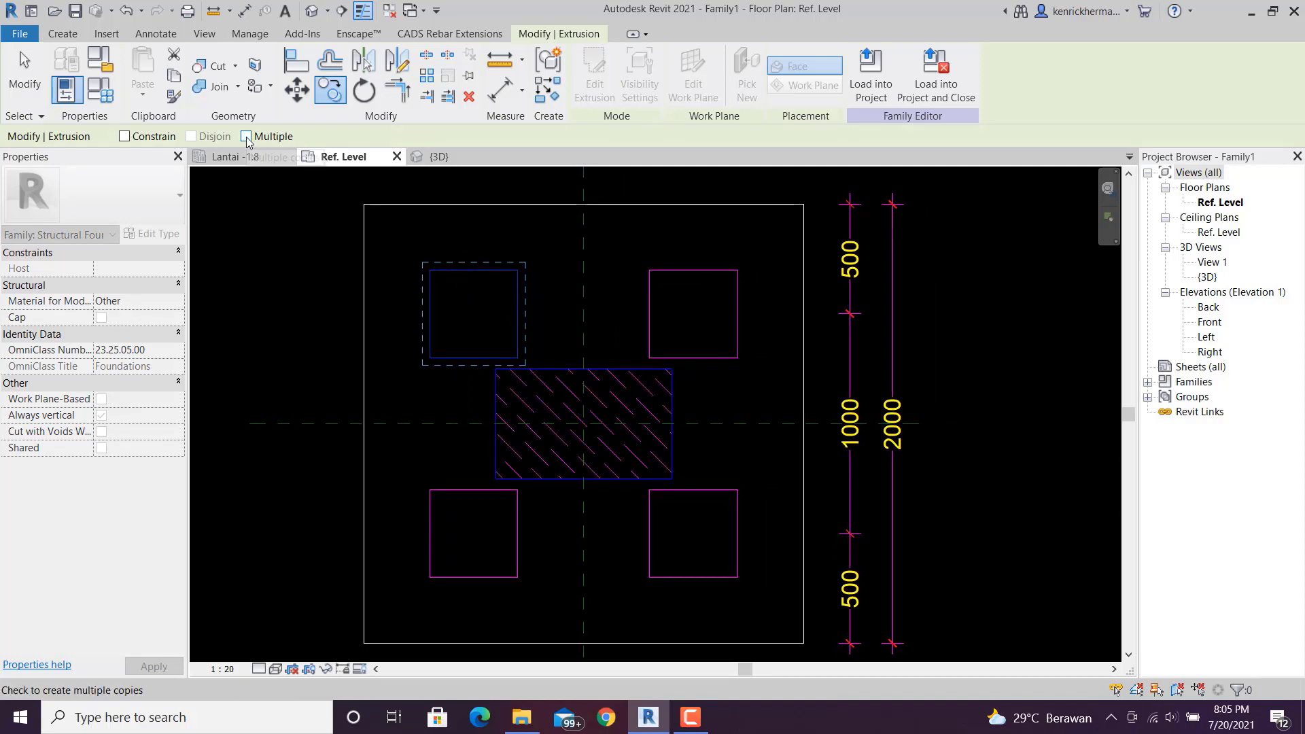
click(517, 270)
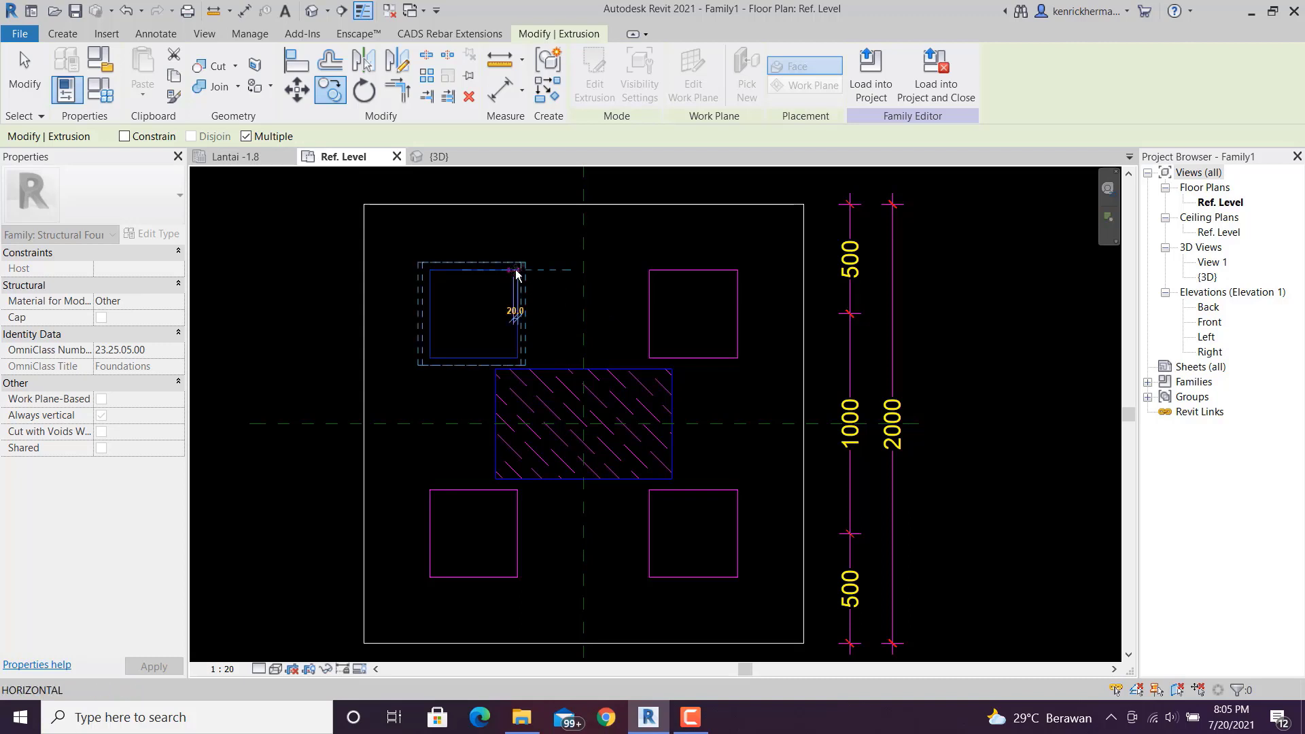
click(738, 270)
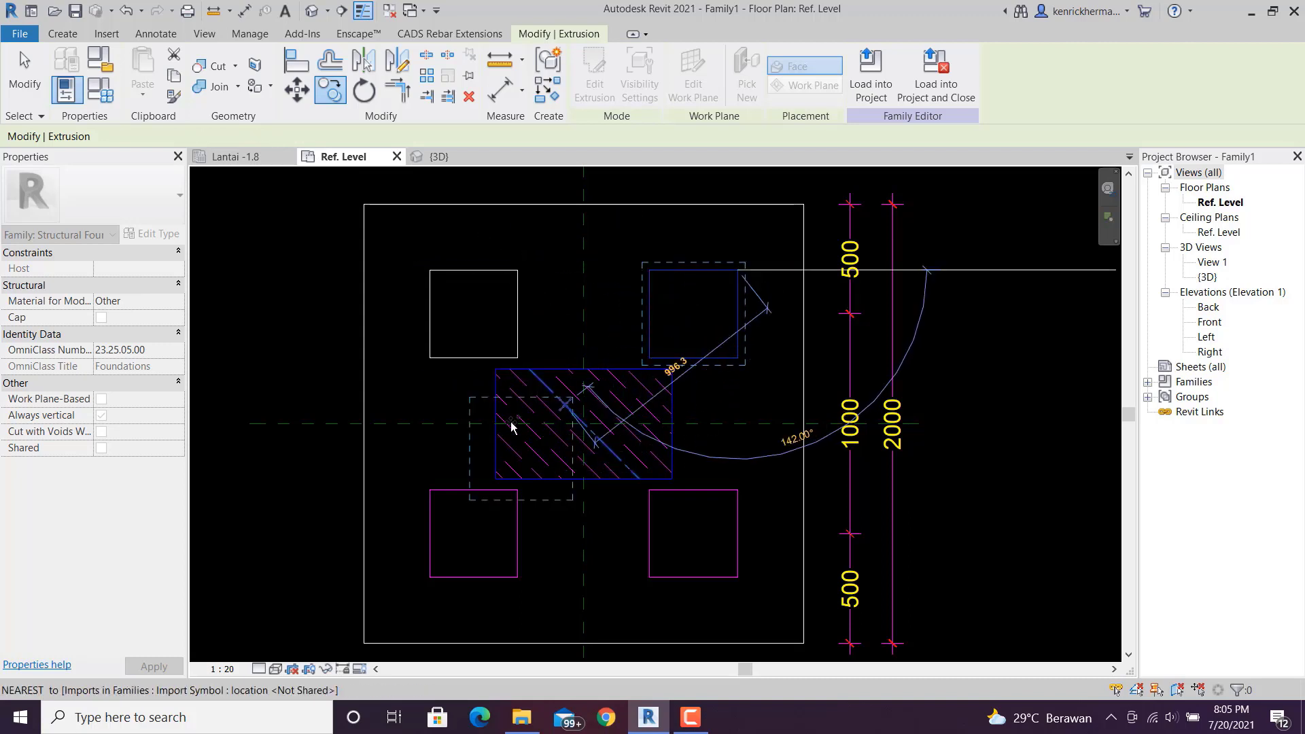
click(518, 489)
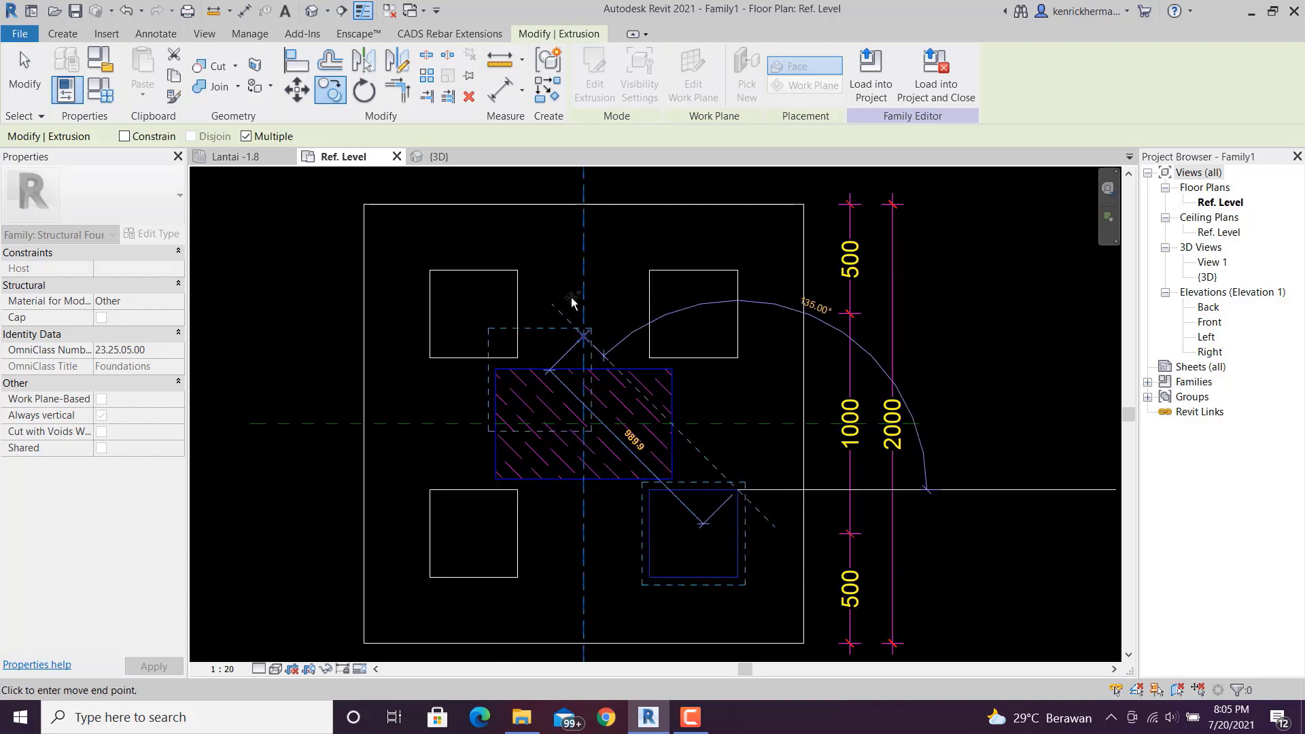
key(Escape)
key(Escape)
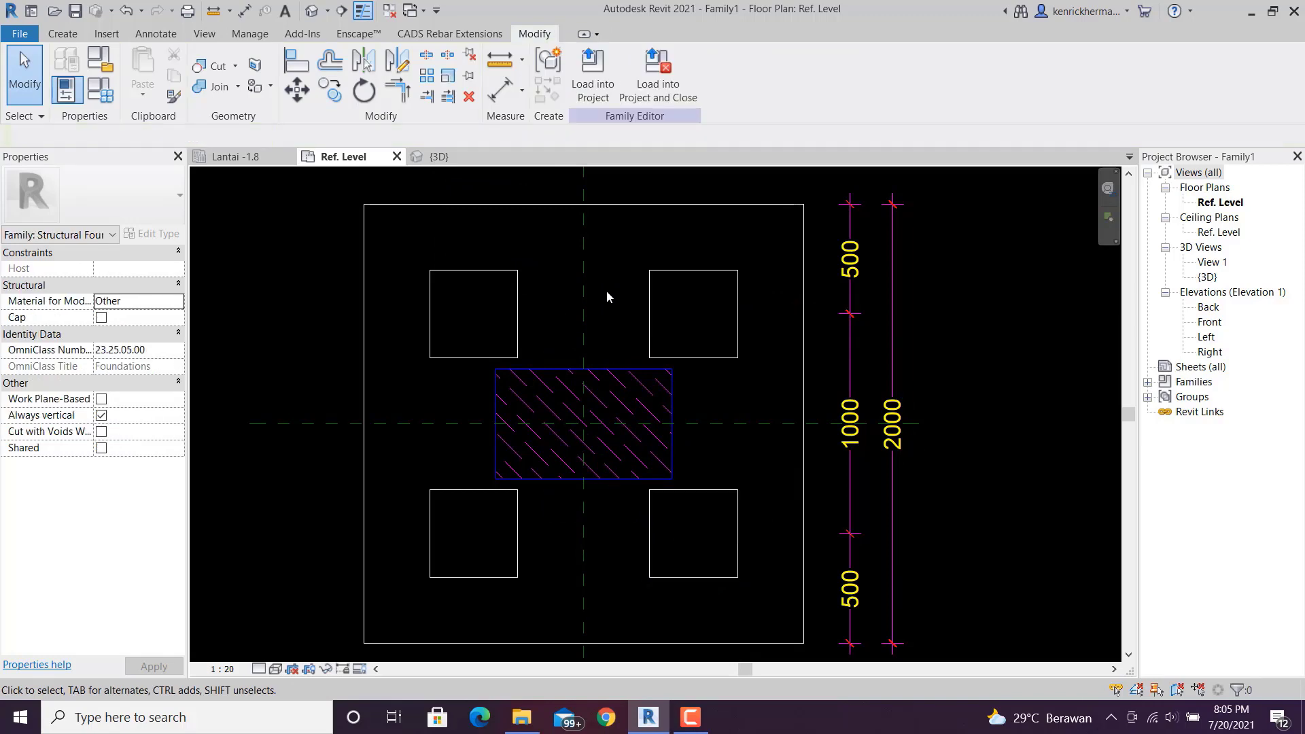
- Hide the Imports in Families category in the 3D view through its visibility overrides
scroll(606, 290, down, 2)
scroll(652, 344, down, 1)
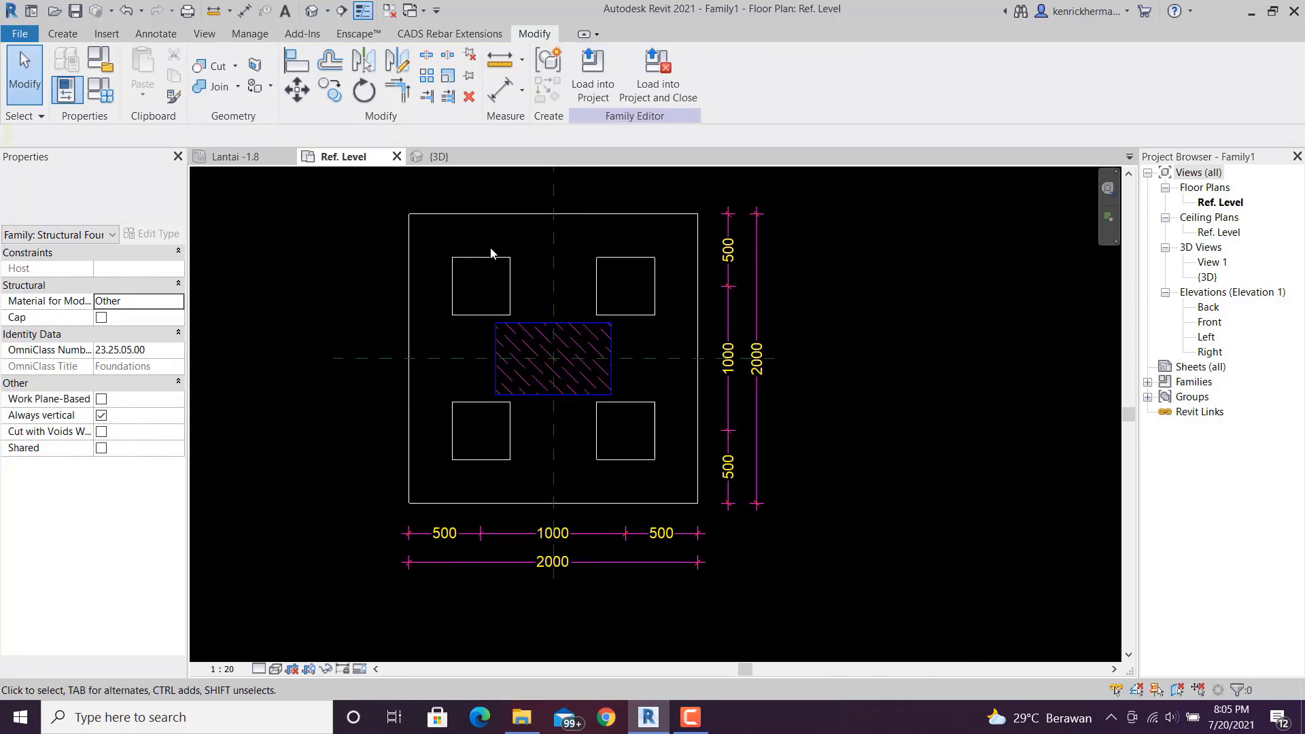
click(441, 157)
middle_drag(671, 387, 552, 252)
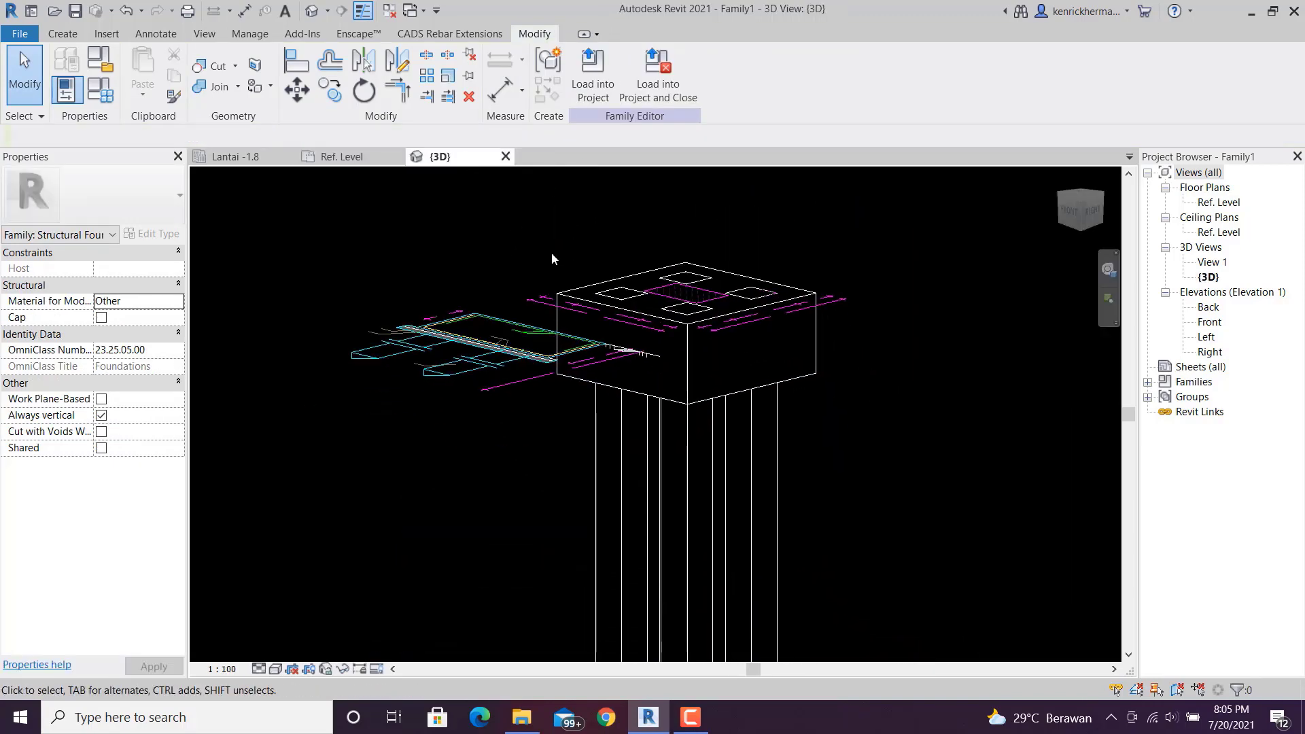
shift+middle_drag(625, 342, 480, 249)
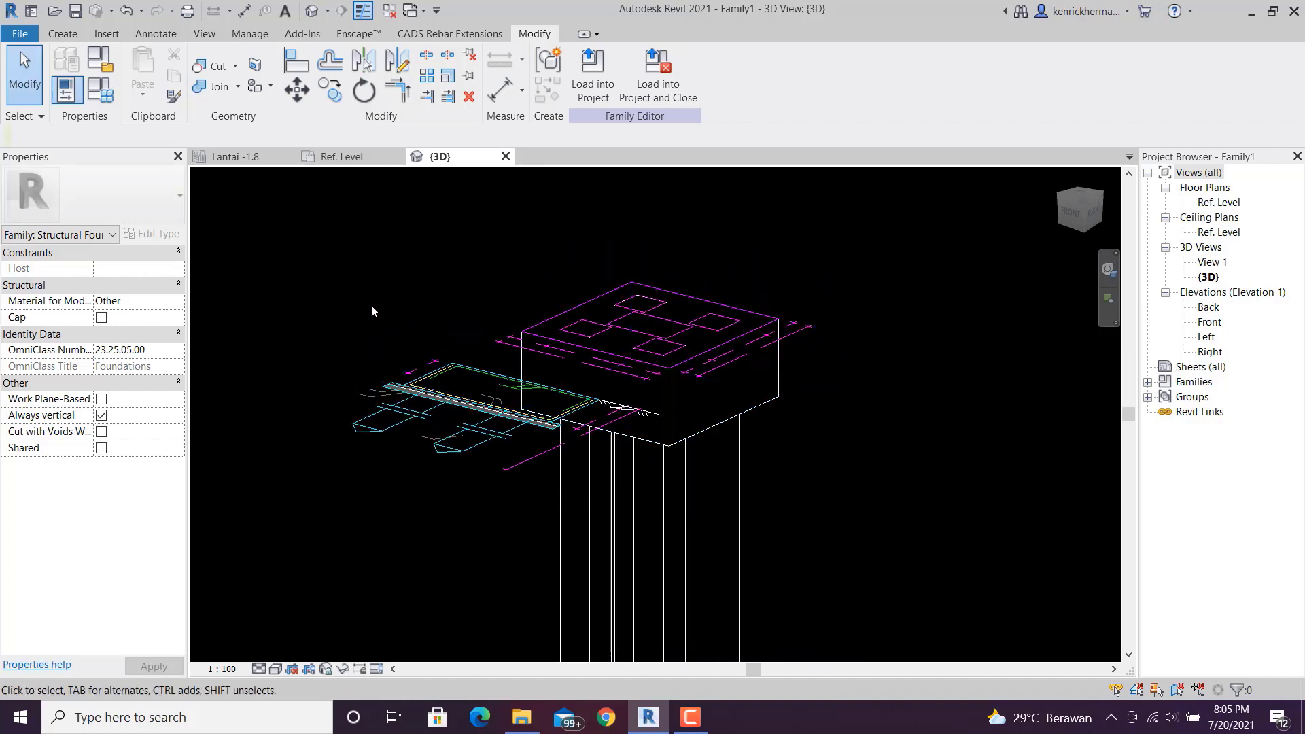
key(v)
key(v)
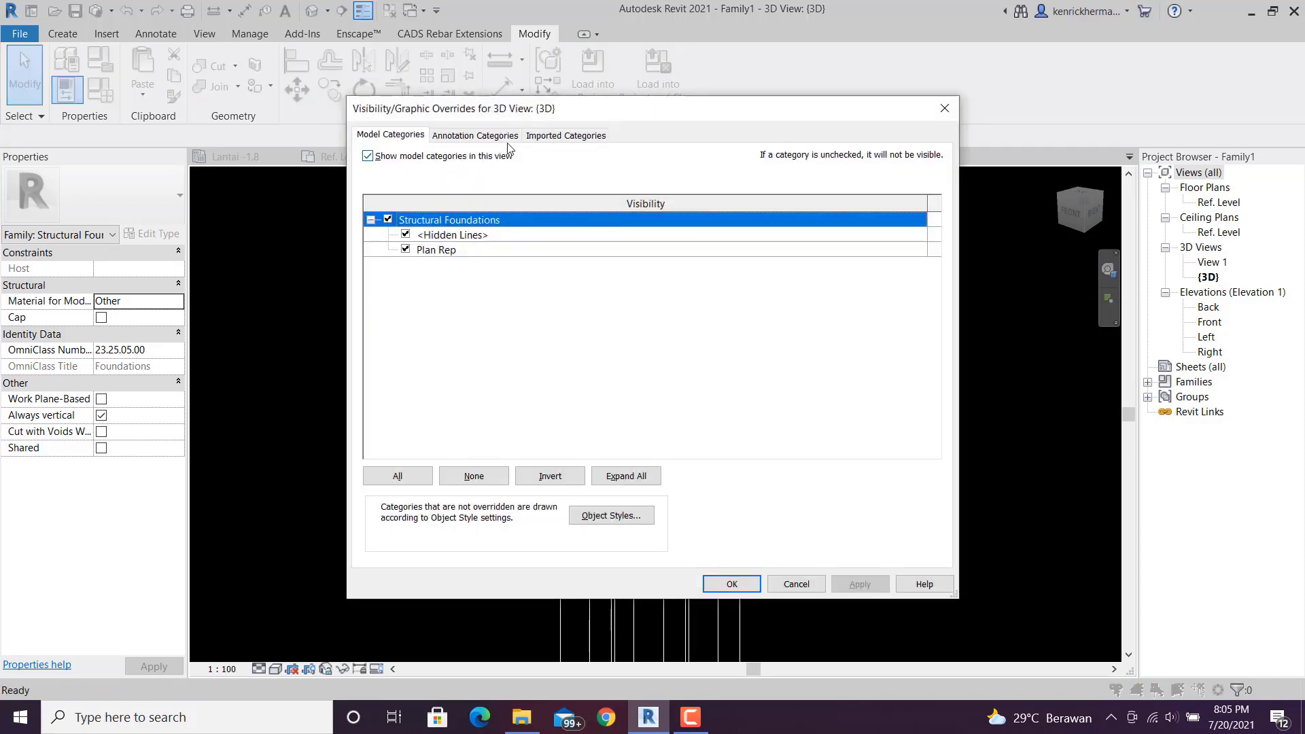
click(555, 140)
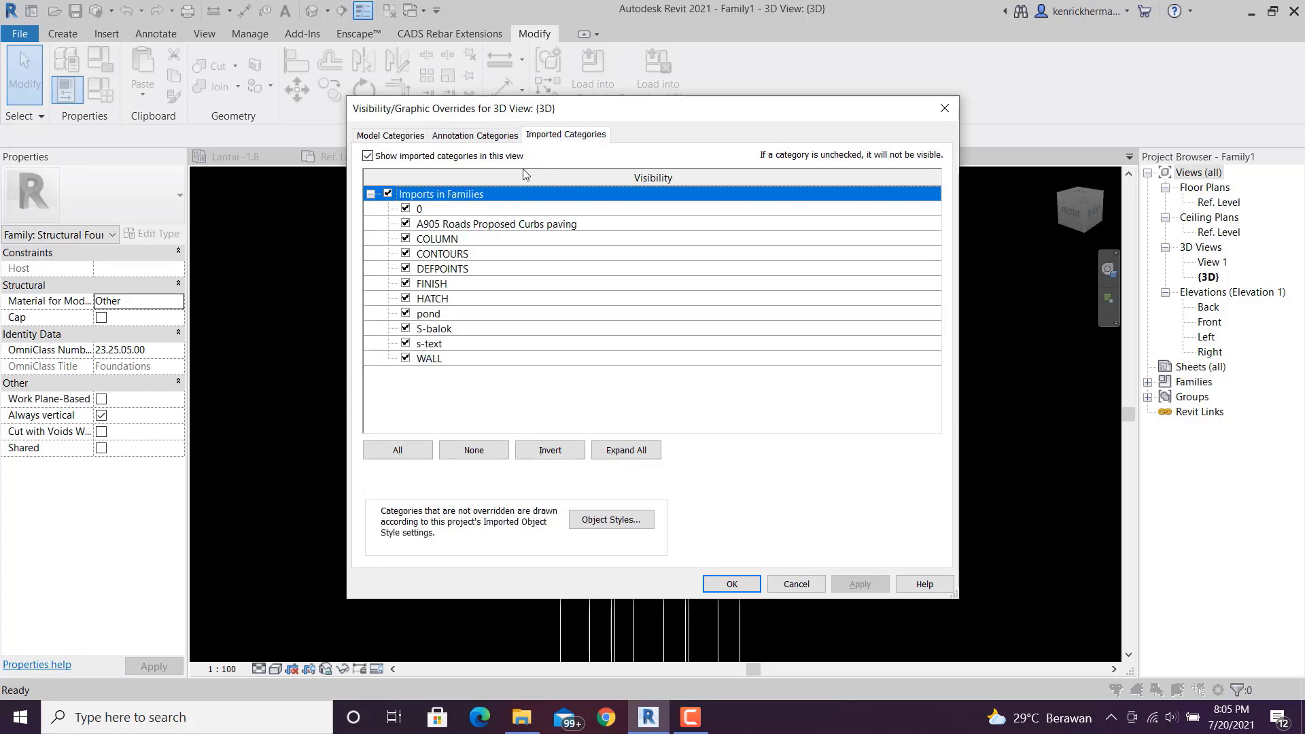
click(390, 194)
click(722, 586)
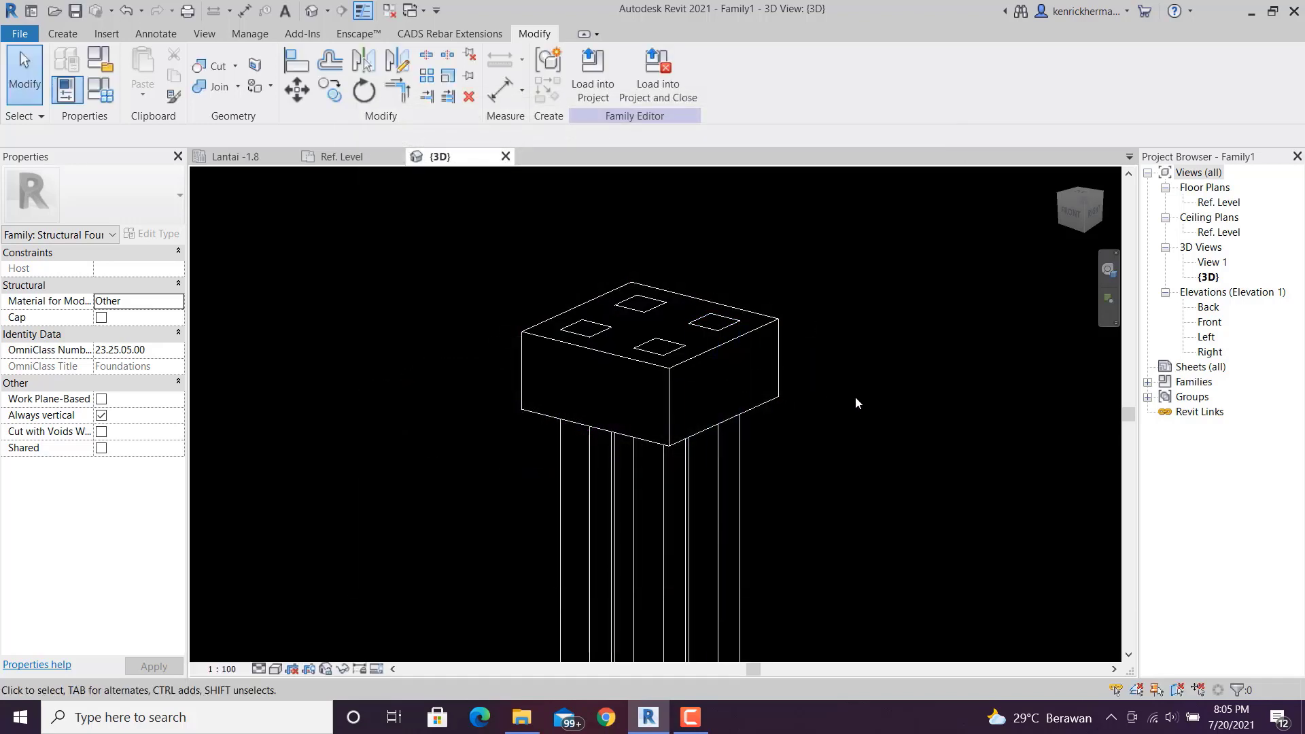
- Examine the full length of the piles in 3D and open the Front elevation around the pile cap
middle_drag(849, 490, 824, 329)
scroll(824, 329, down, 2)
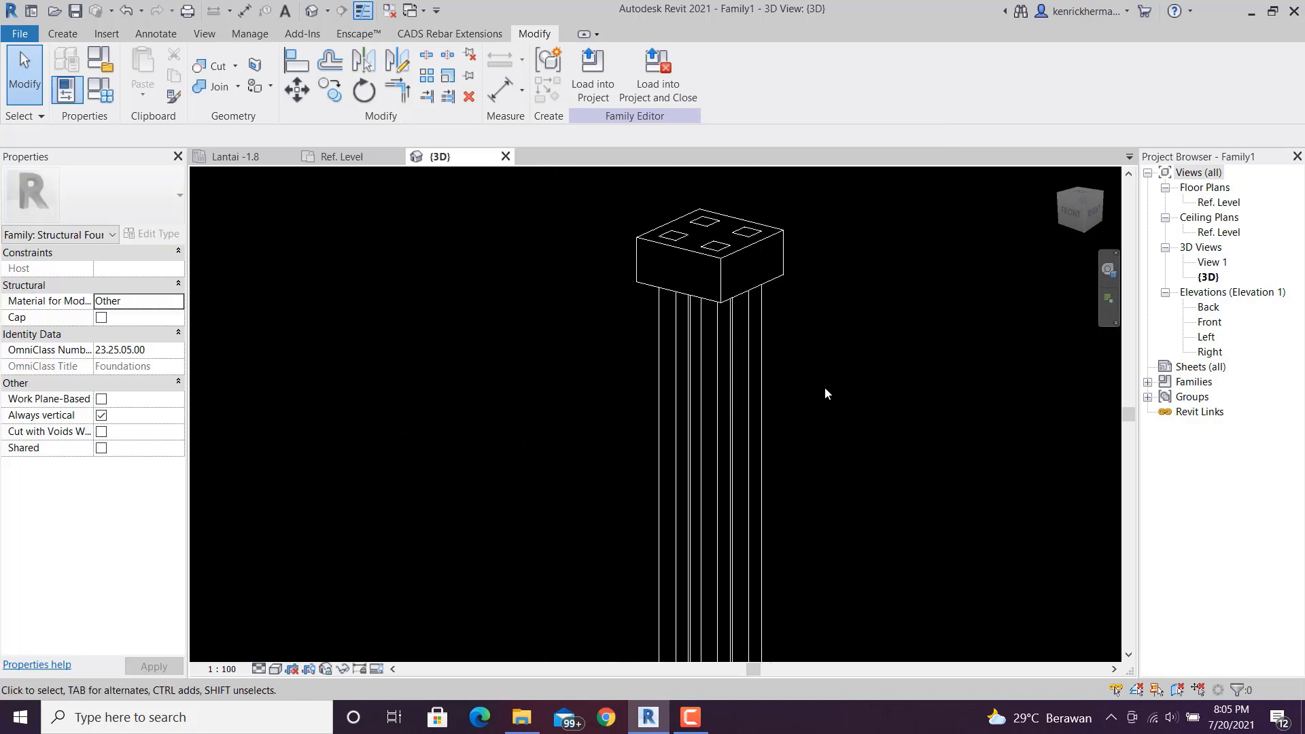
middle_drag(825, 387, 789, 350)
scroll(834, 434, down, 2)
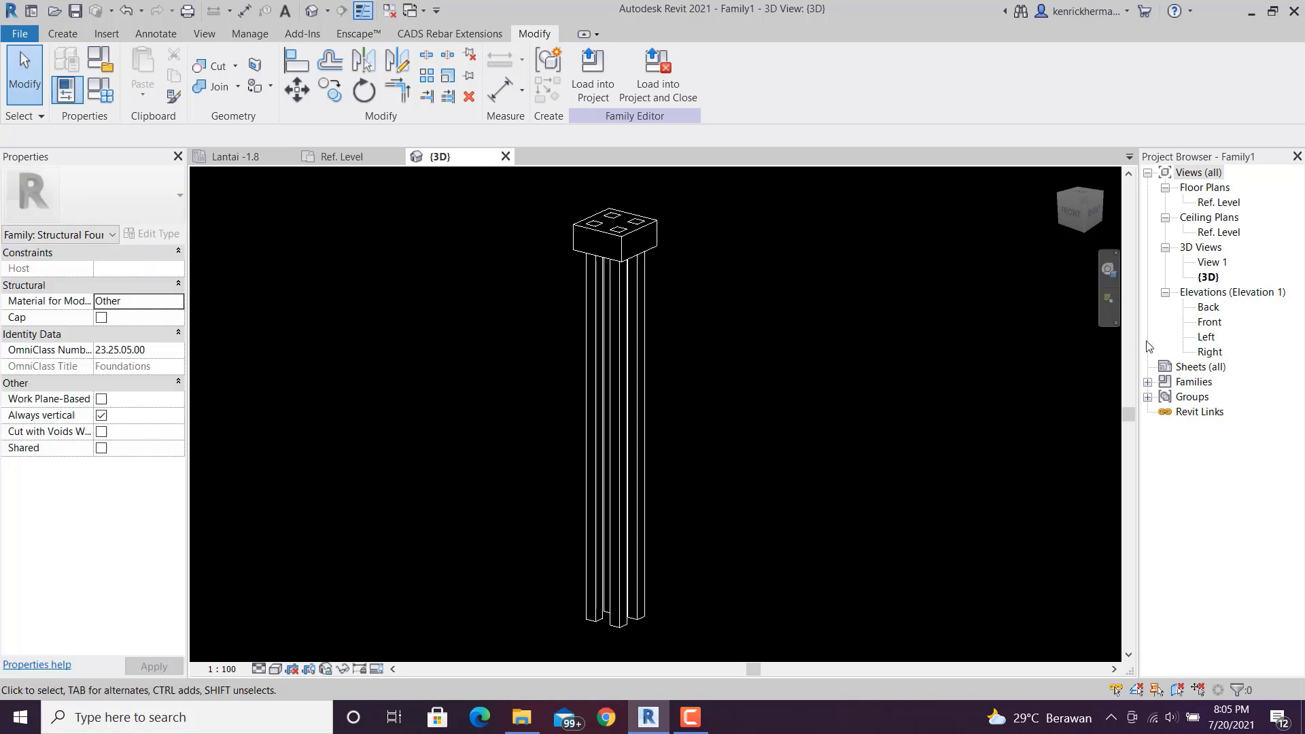
double_click(1210, 322)
scroll(663, 266, up, 2)
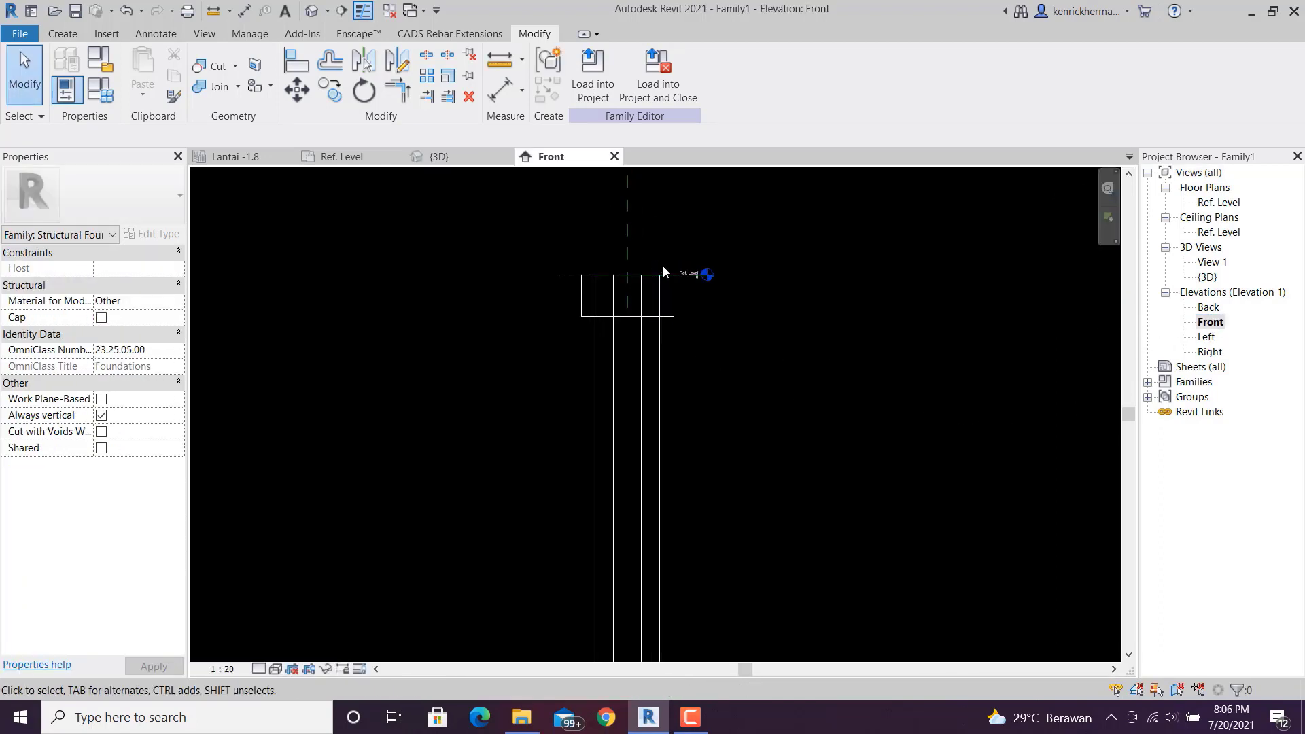
scroll(677, 277, up, 3)
scroll(802, 406, up, 2)
middle_drag(771, 333, 798, 410)
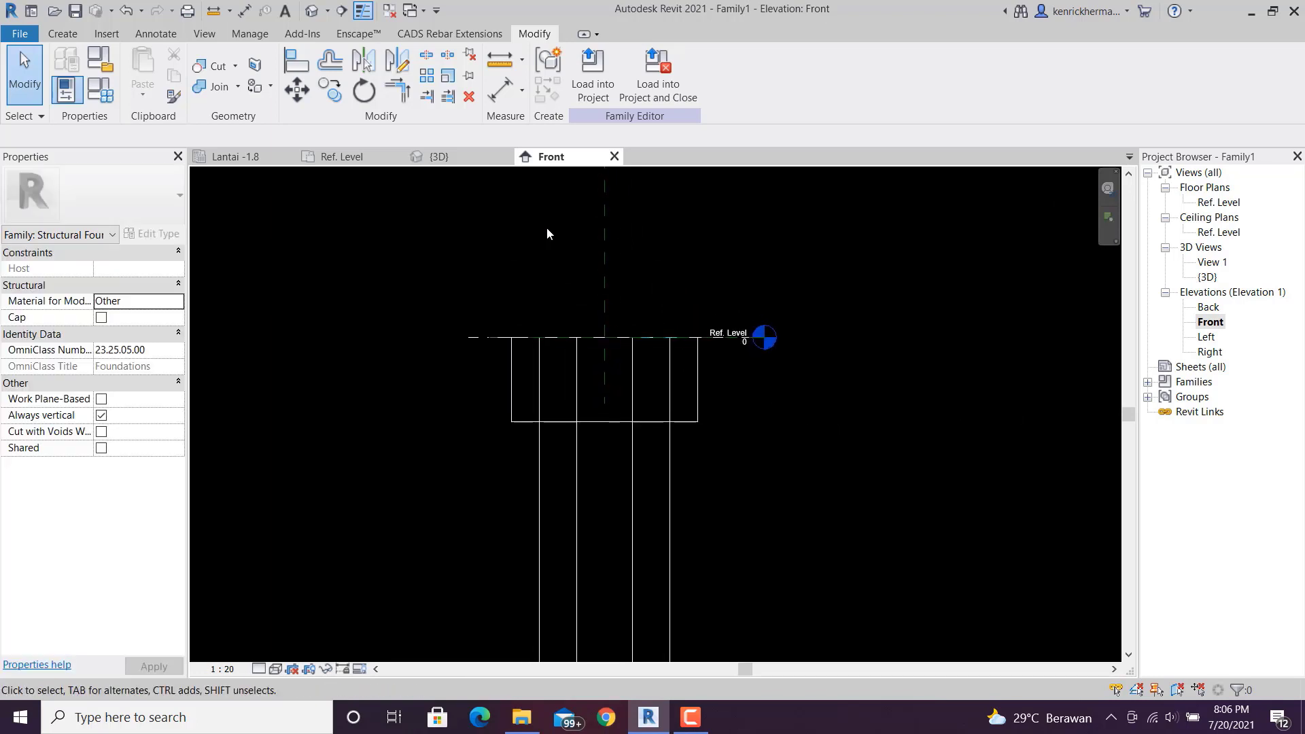
- Measure the pile cap's depth from Ref. Level to its underside in the Front elevation
click(507, 63)
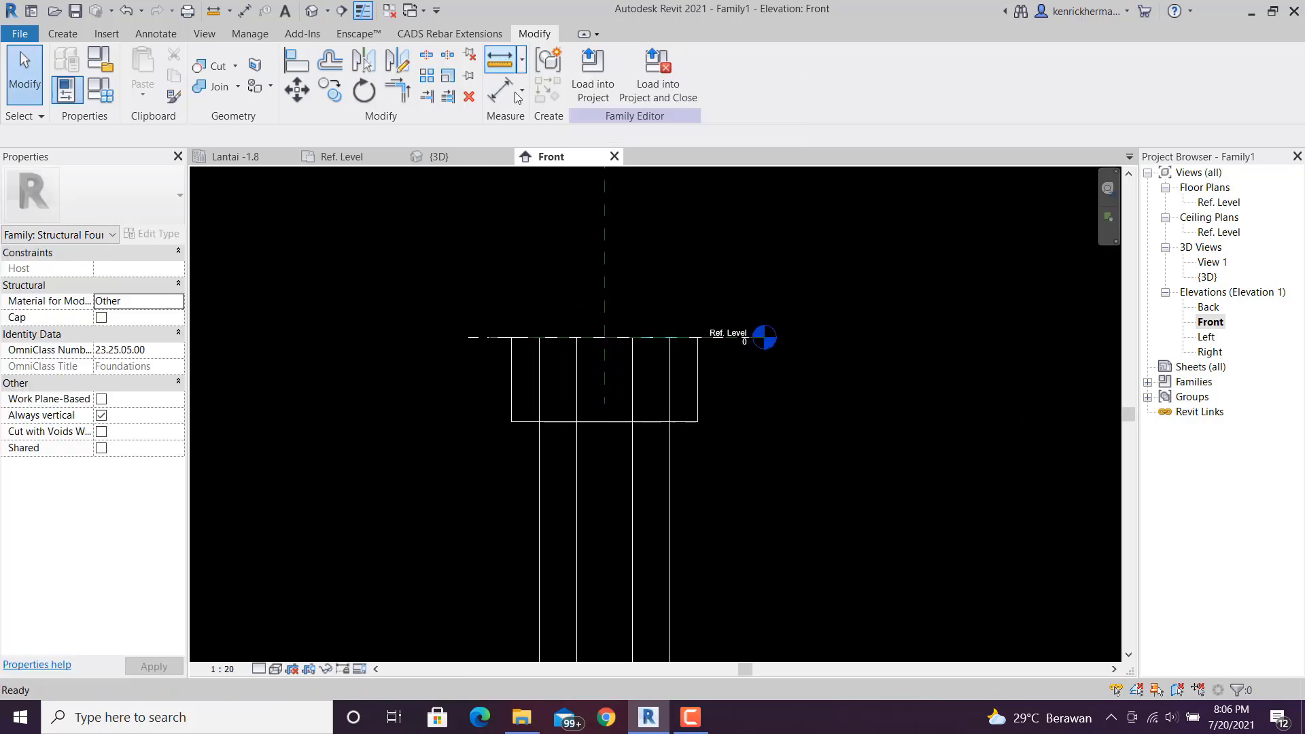
scroll(539, 363, up, 2)
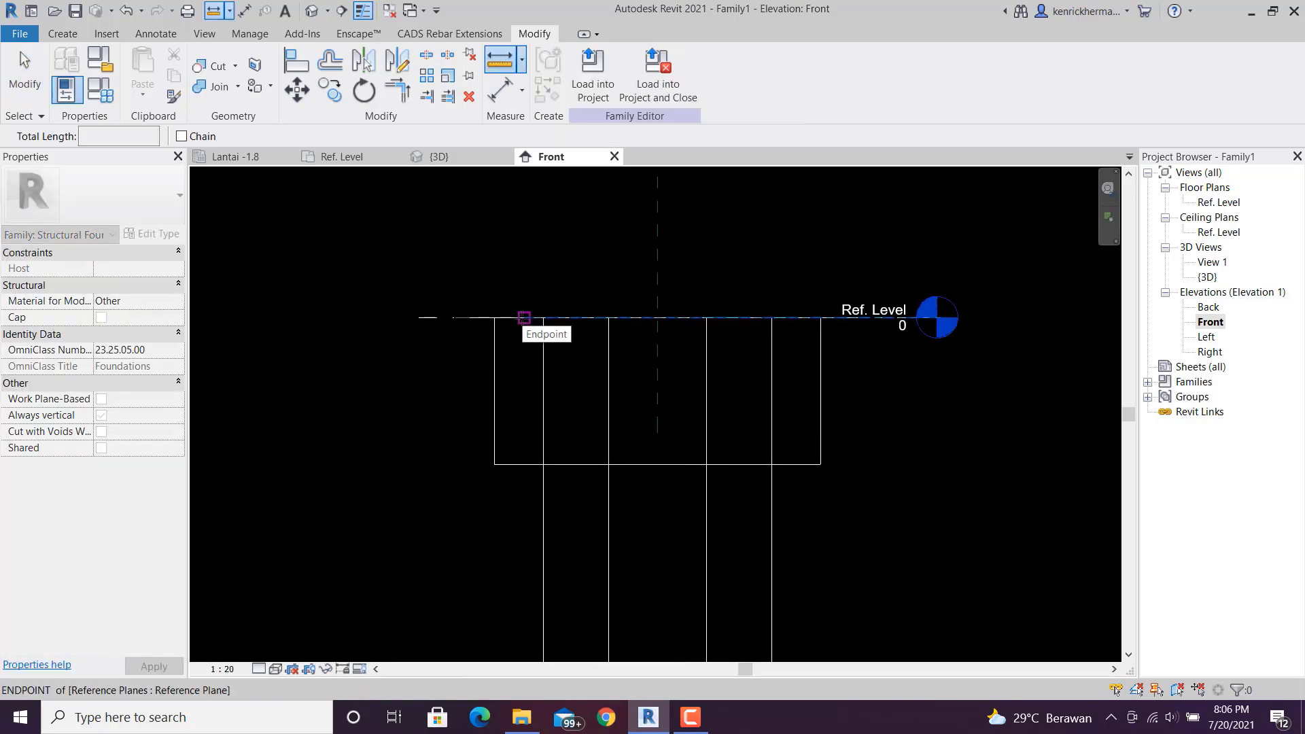
click(524, 318)
click(524, 464)
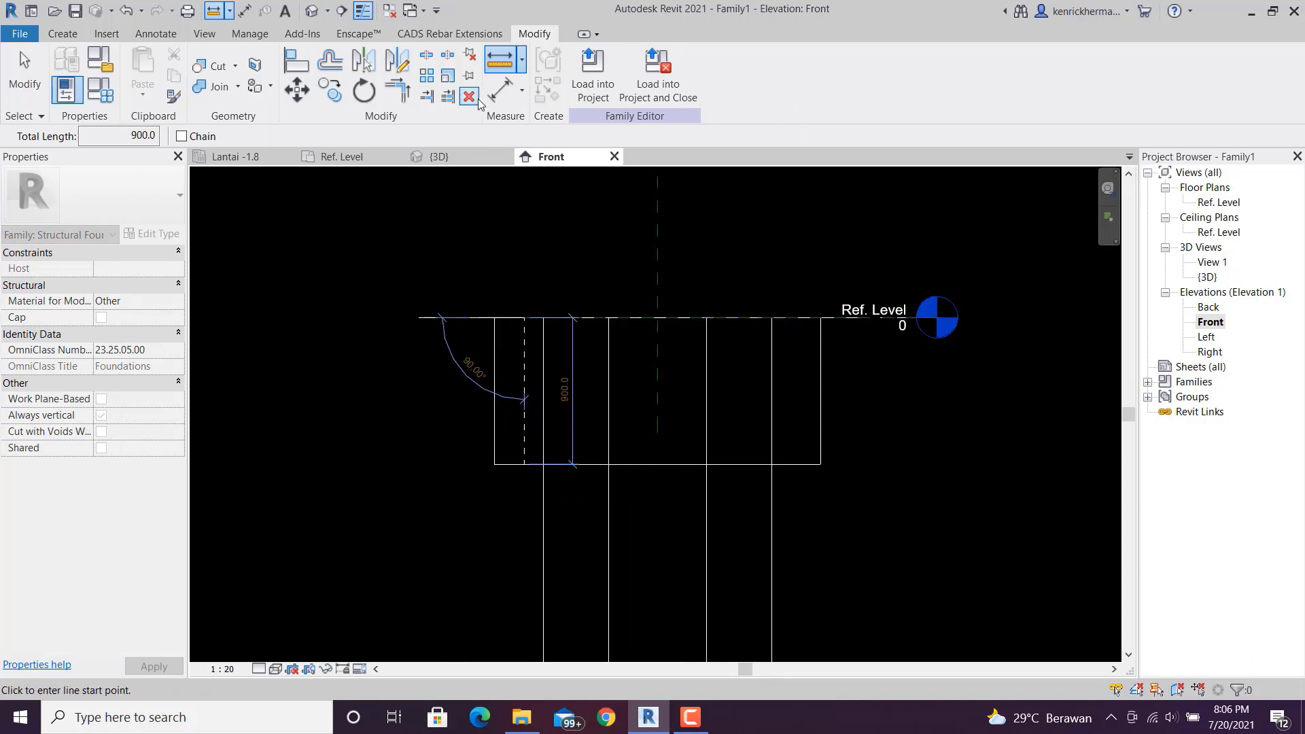
- Measure the full depth of the pile from Ref. Level to its bottom edge in the Front elevation
click(501, 63)
middle_drag(610, 386, 448, 274)
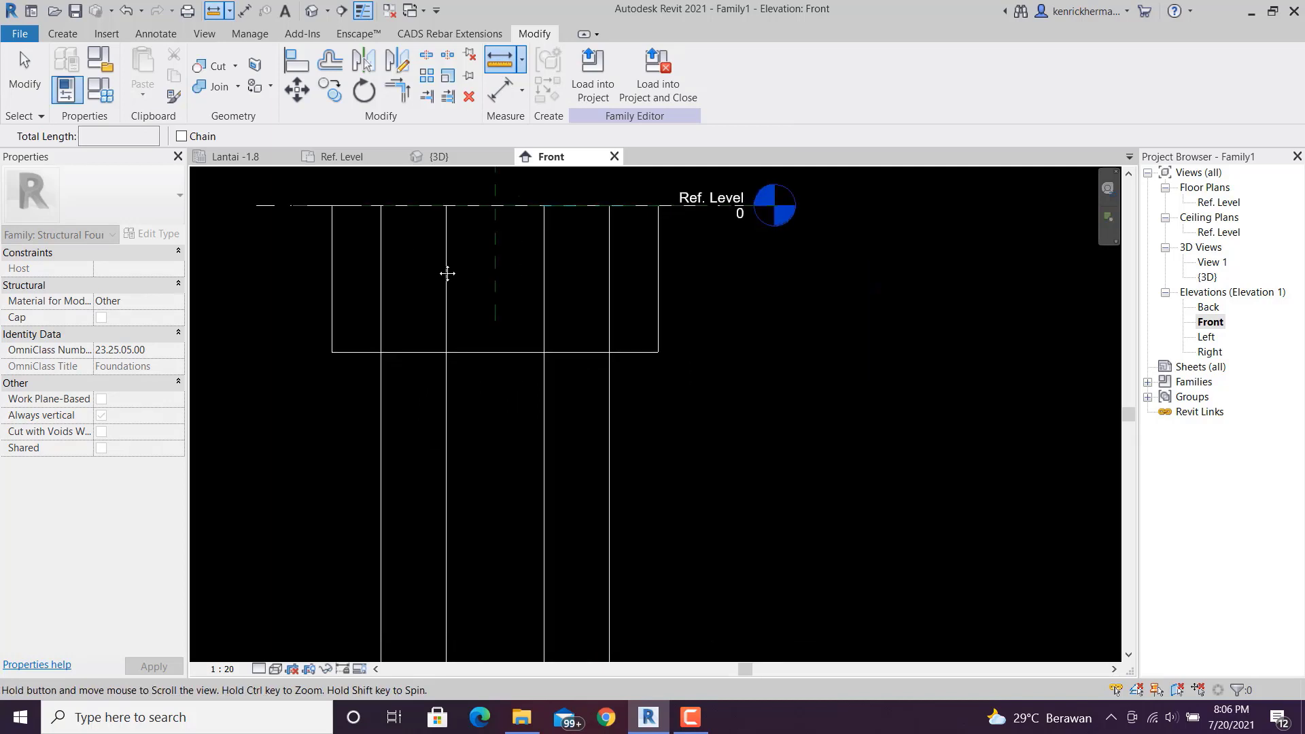
click(585, 205)
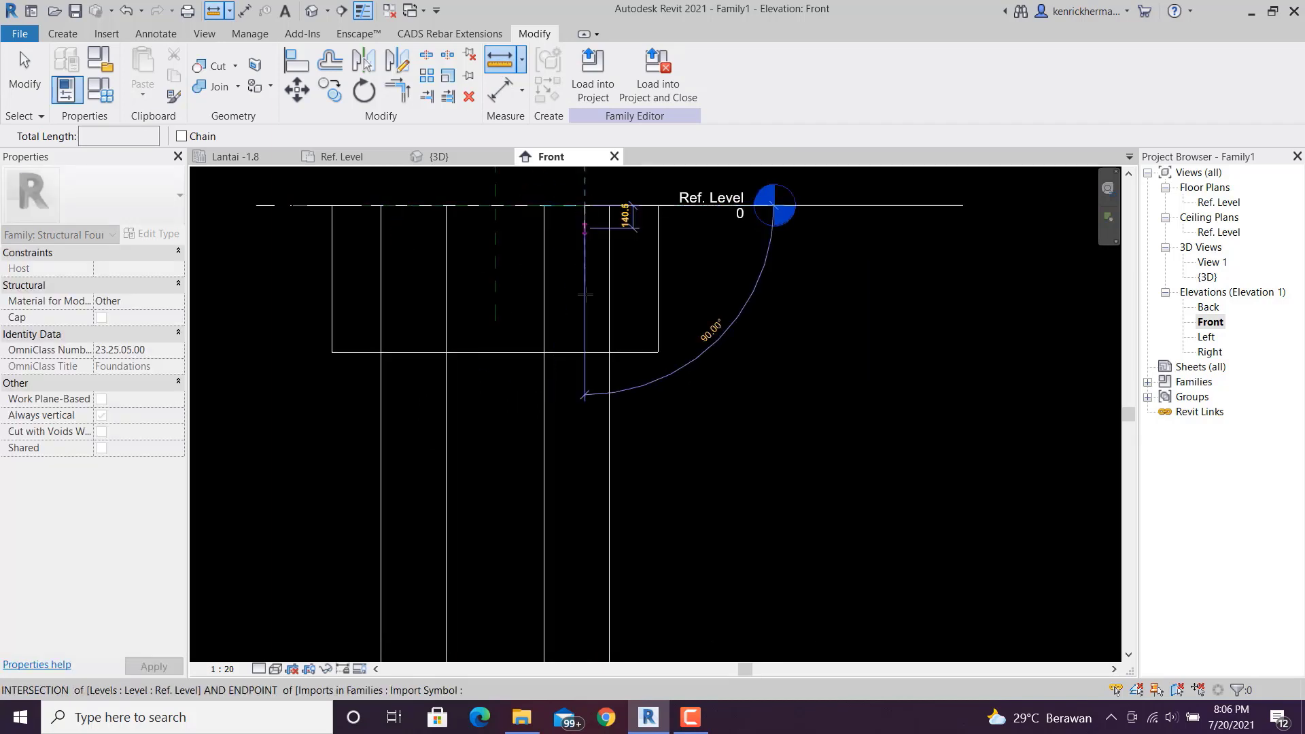
middle_drag(568, 524, 548, 263)
scroll(548, 281, down, 2)
middle_drag(559, 478, 559, 270)
scroll(556, 289, down, 2)
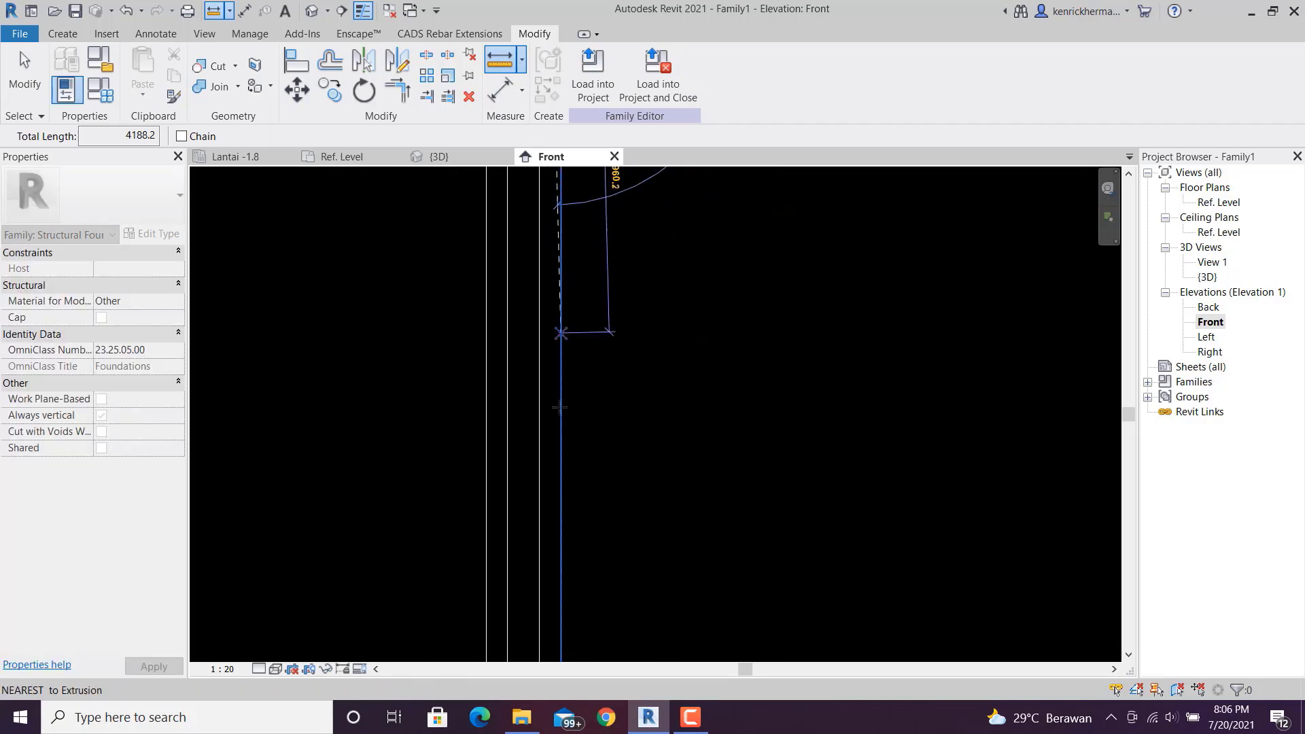
middle_drag(579, 506, 589, 292)
scroll(573, 252, down, 3)
scroll(563, 386, up, 2)
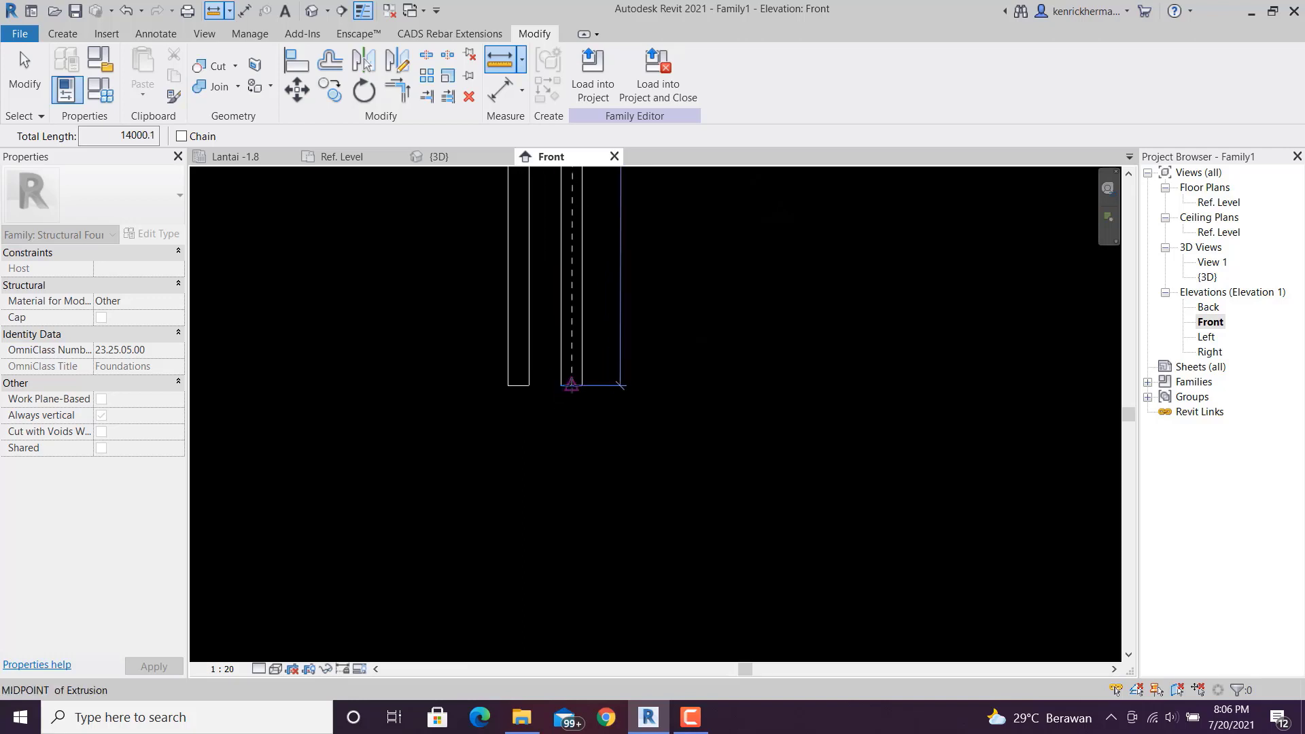
click(572, 385)
middle_drag(679, 241, 701, 591)
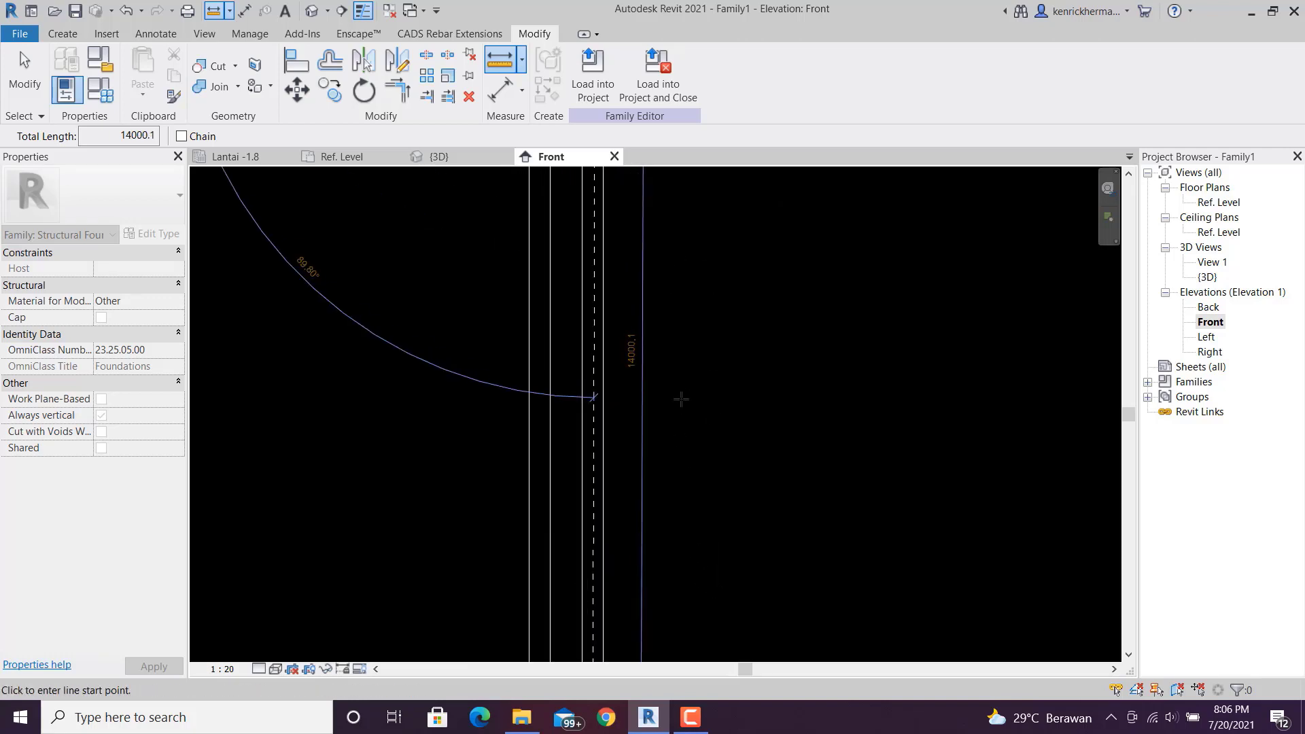
middle_drag(610, 260, 594, 597)
scroll(584, 356, up, 2)
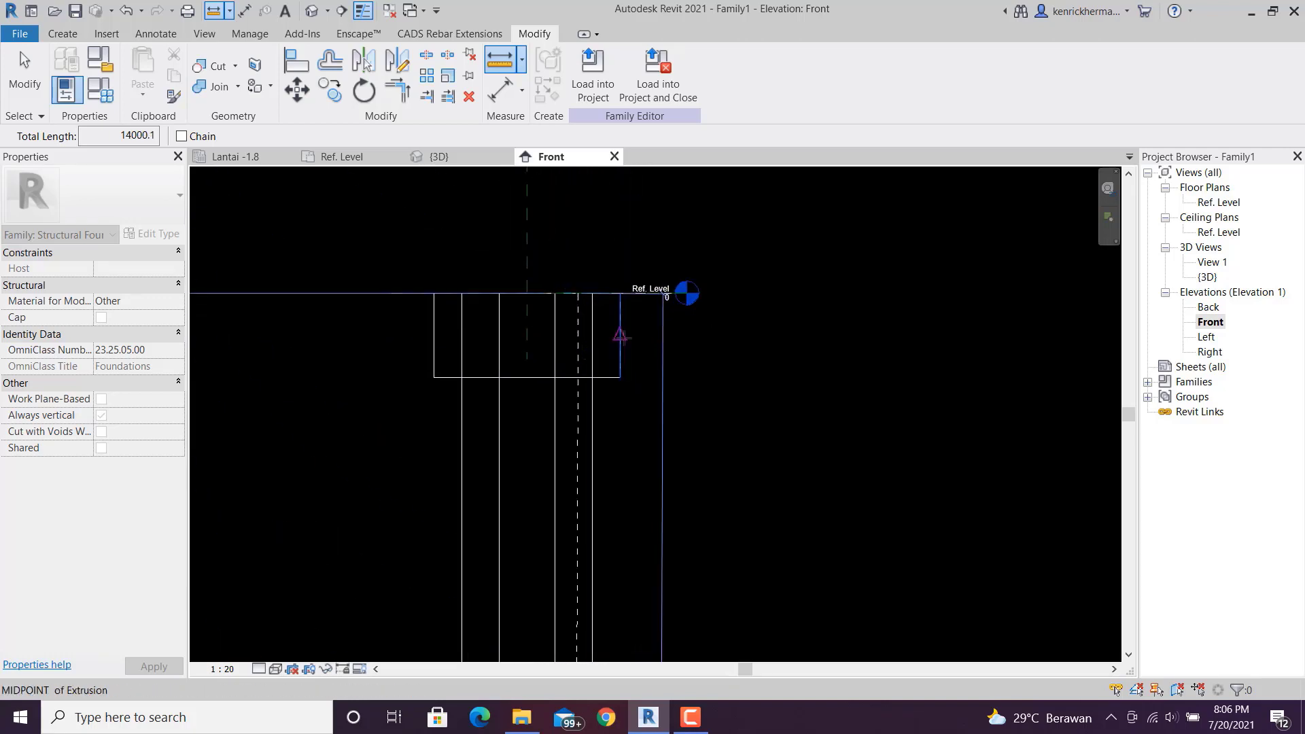
scroll(624, 348, down, 1)
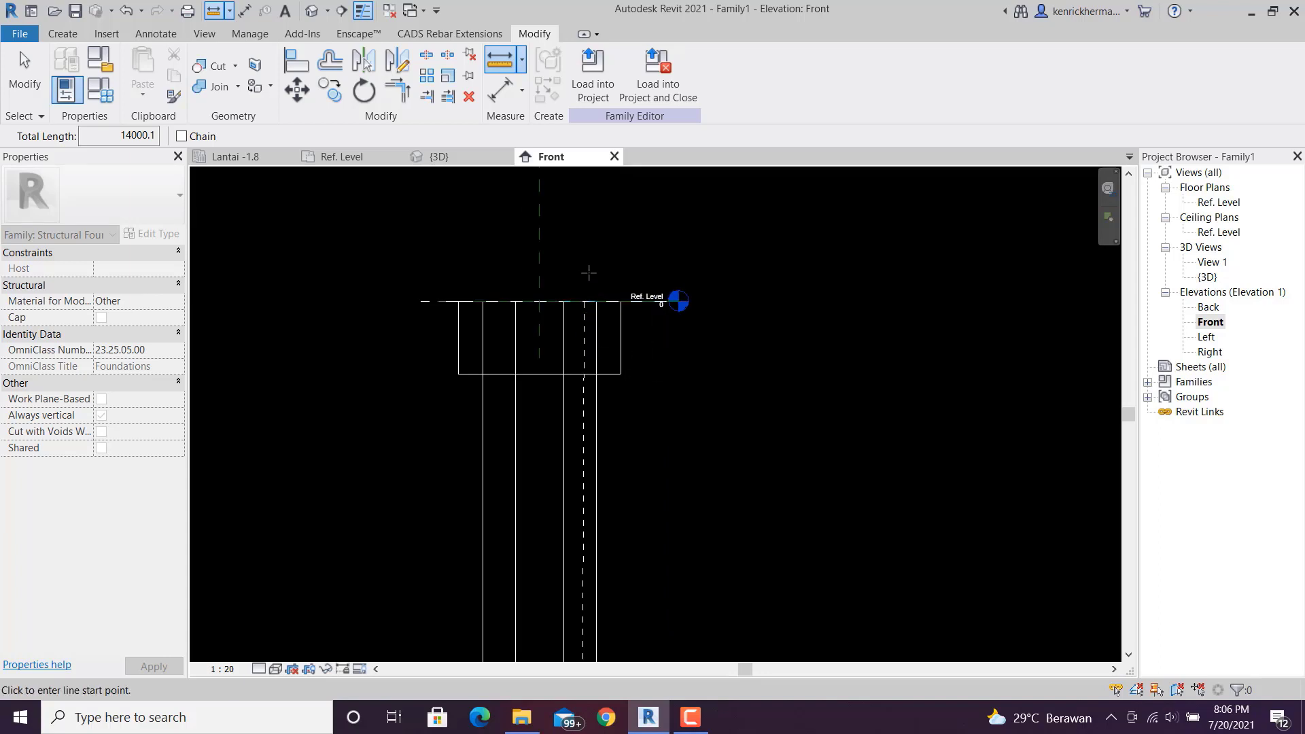
key(Escape)
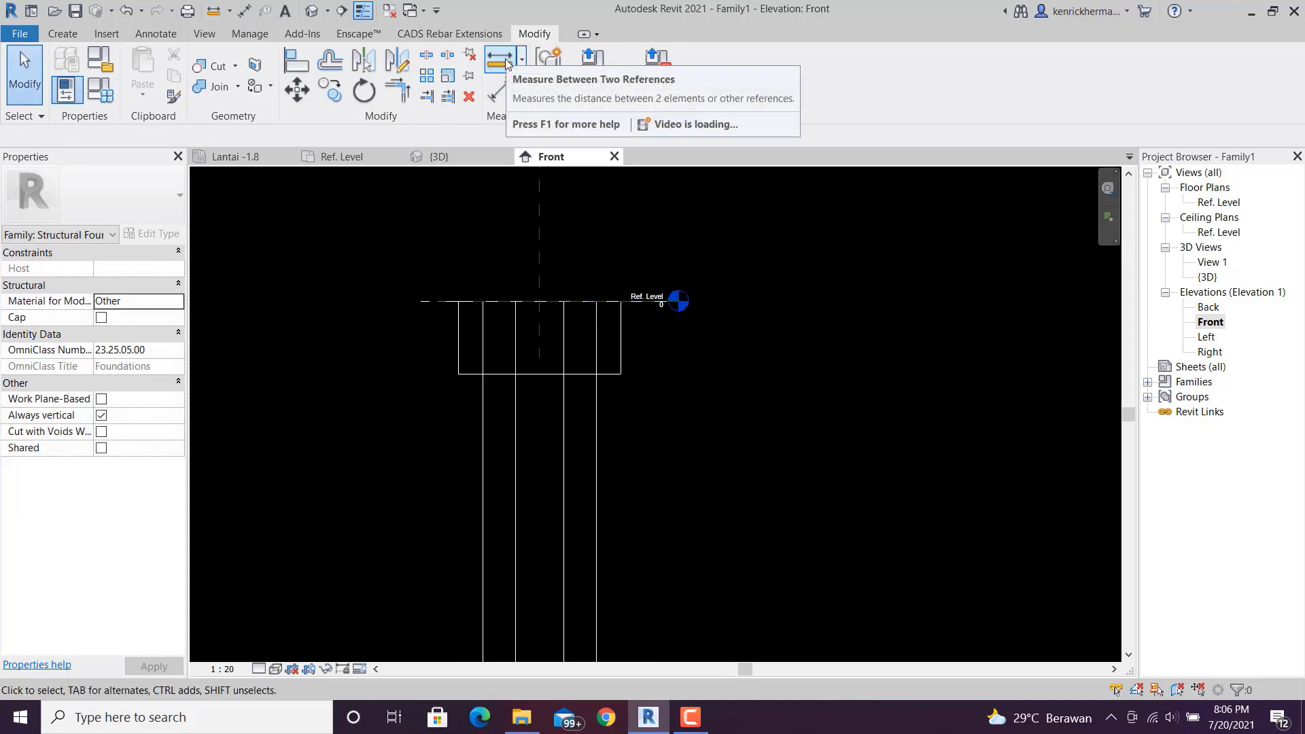
- Remeasure the pile's length between the midpoints of its top and bottom edges
click(500, 62)
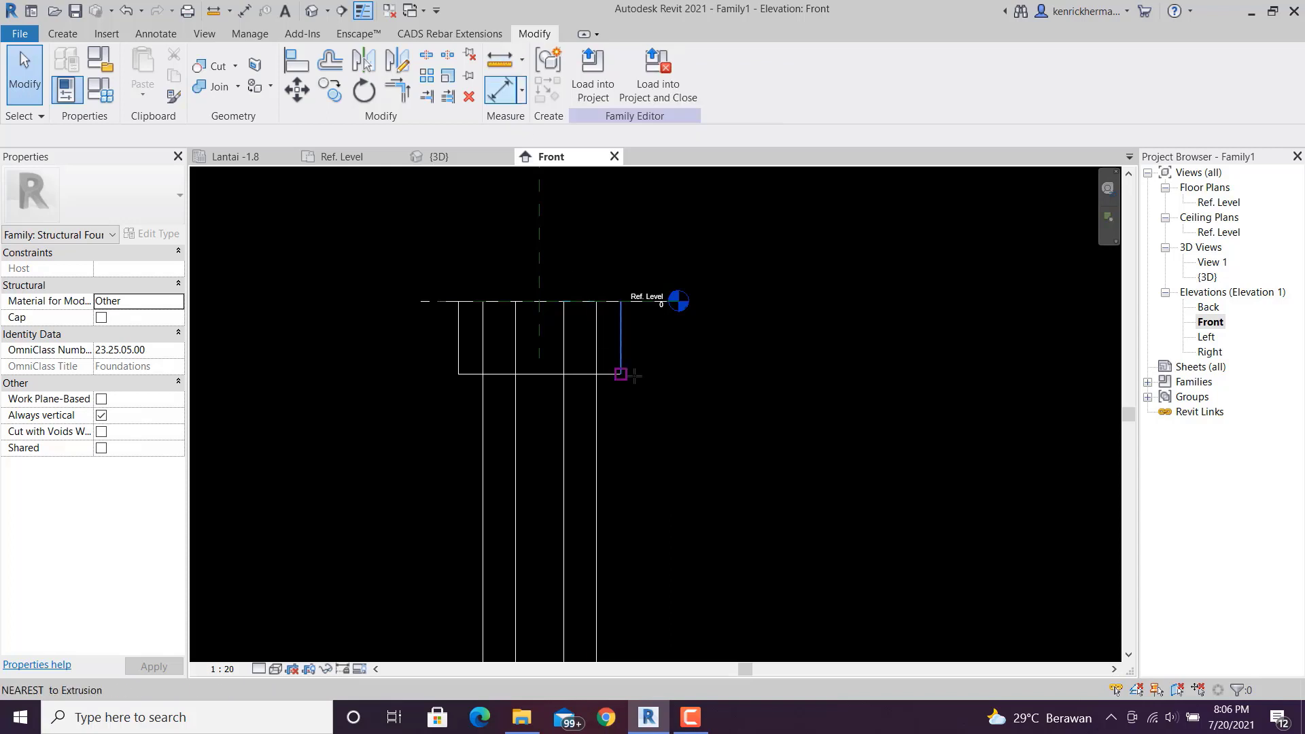
scroll(638, 377, up, 2)
click(537, 247)
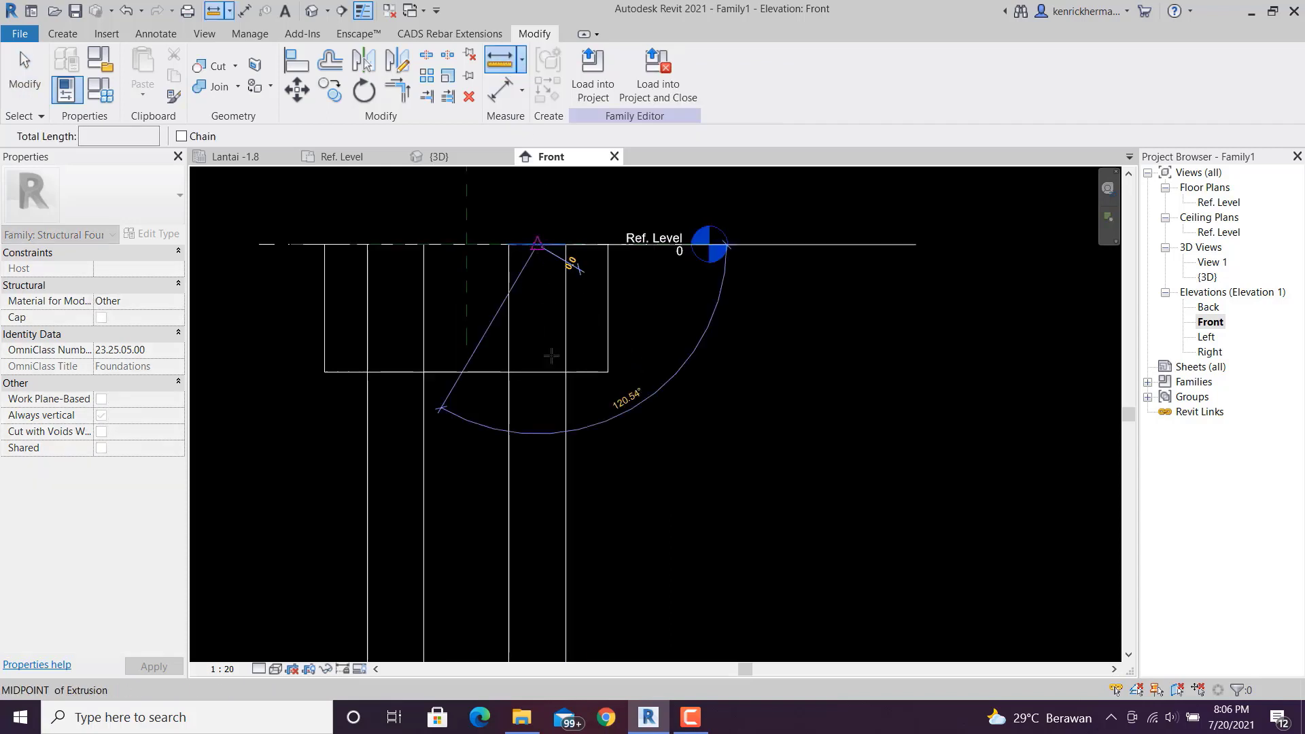
scroll(551, 391, down, 2)
middle_drag(569, 517, 510, 251)
scroll(500, 272, down, 2)
scroll(497, 349, down, 2)
middle_drag(521, 436, 510, 350)
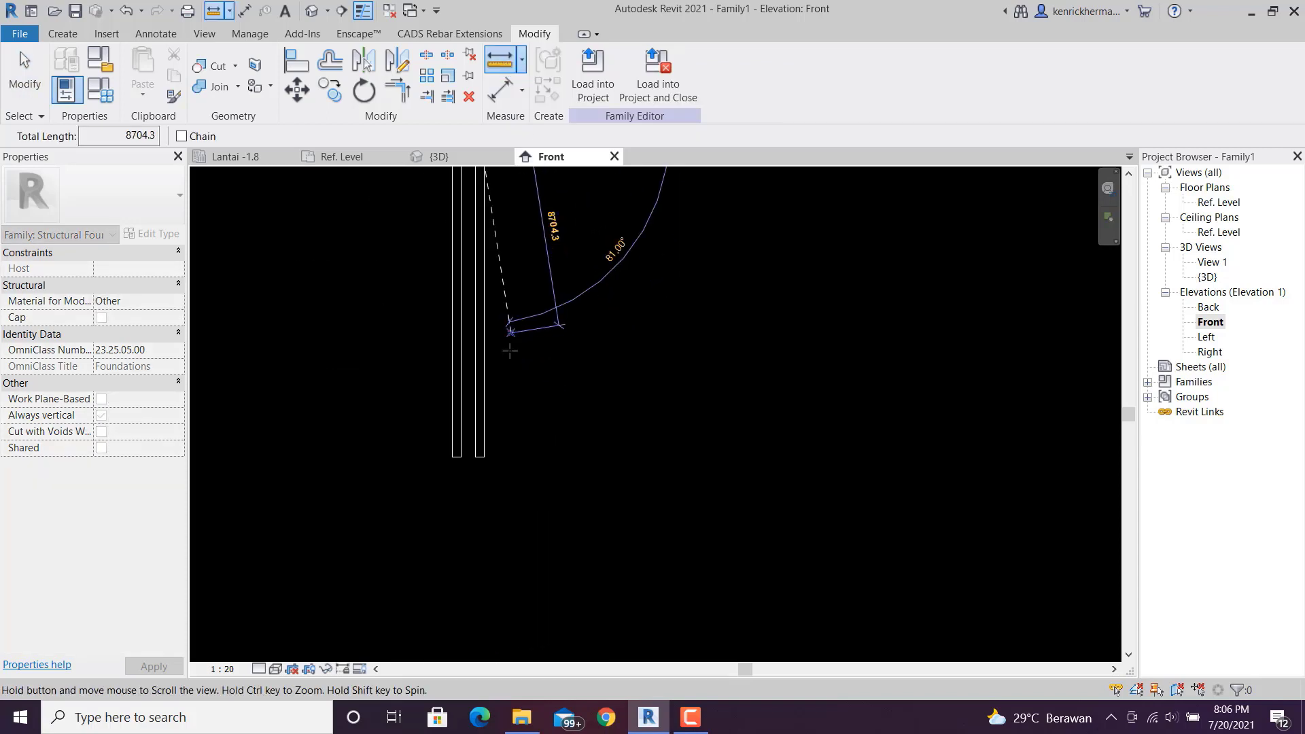
scroll(502, 440, up, 2)
scroll(470, 462, up, 2)
click(457, 477)
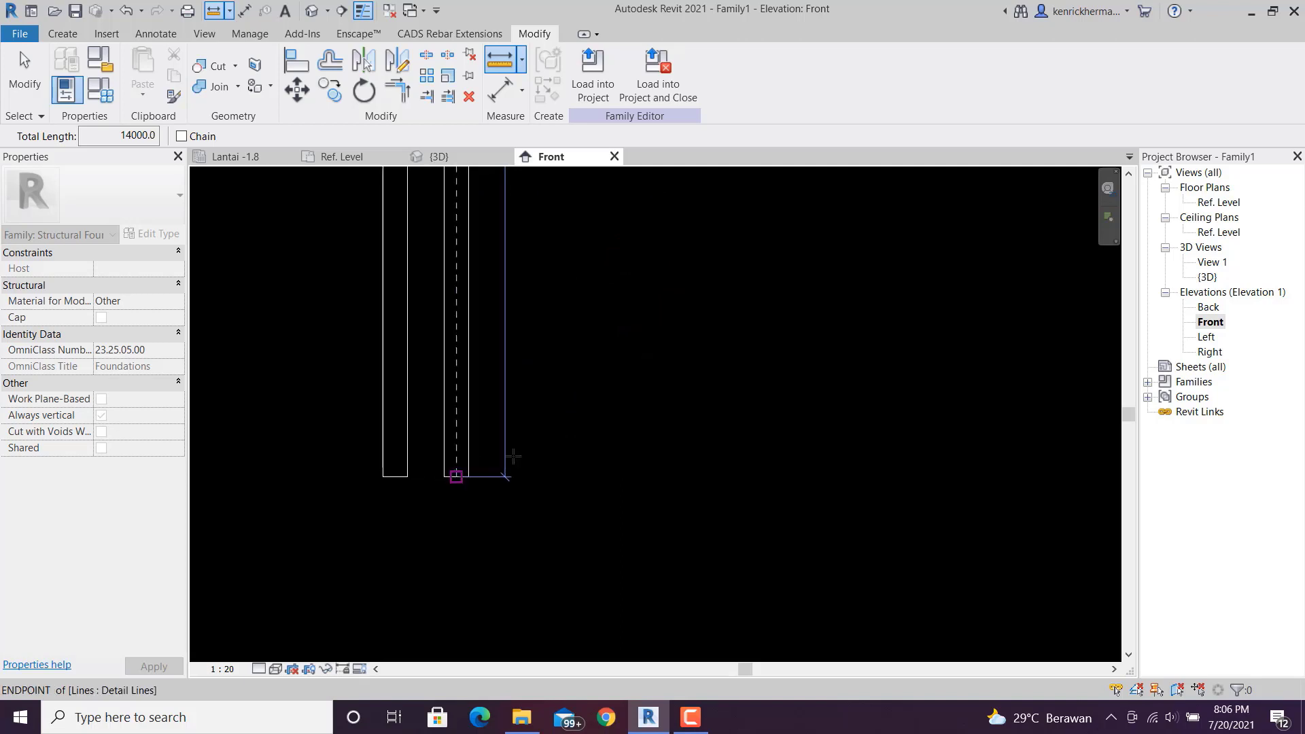
middle_drag(619, 347, 605, 640)
scroll(483, 324, up, 4)
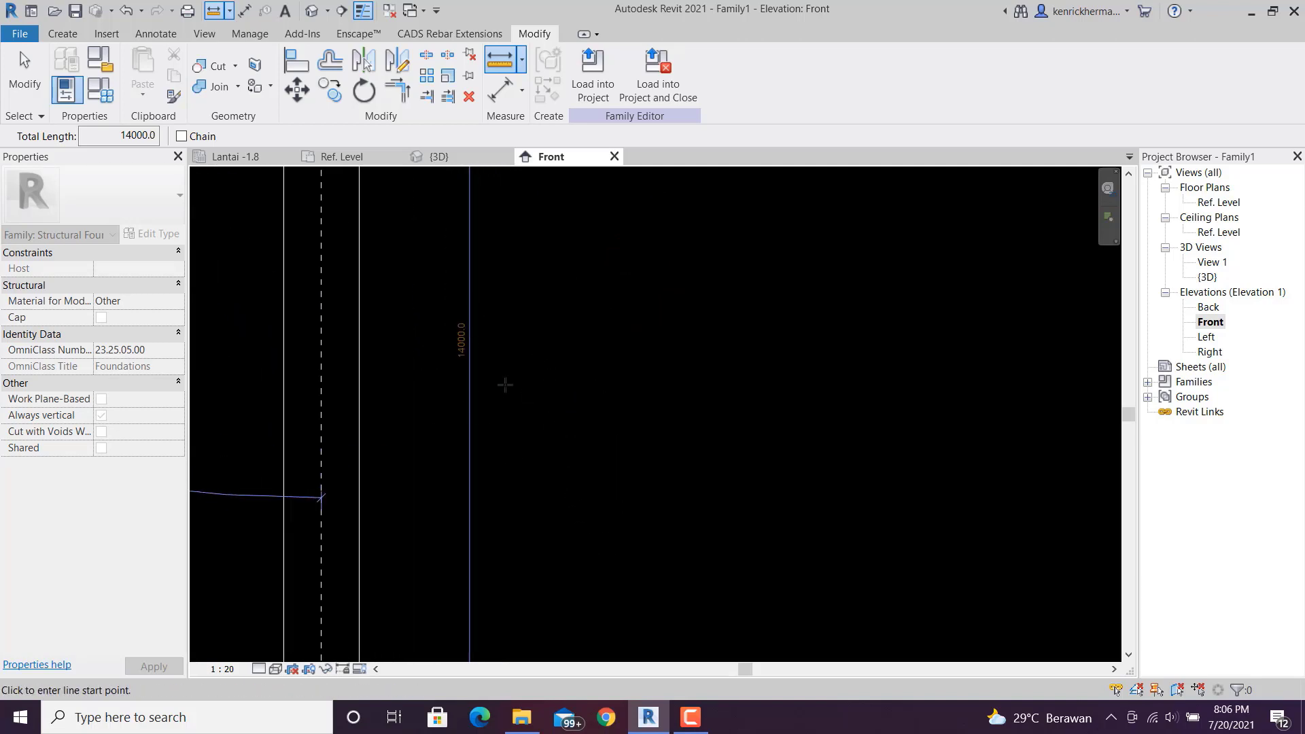
scroll(534, 387, down, 3)
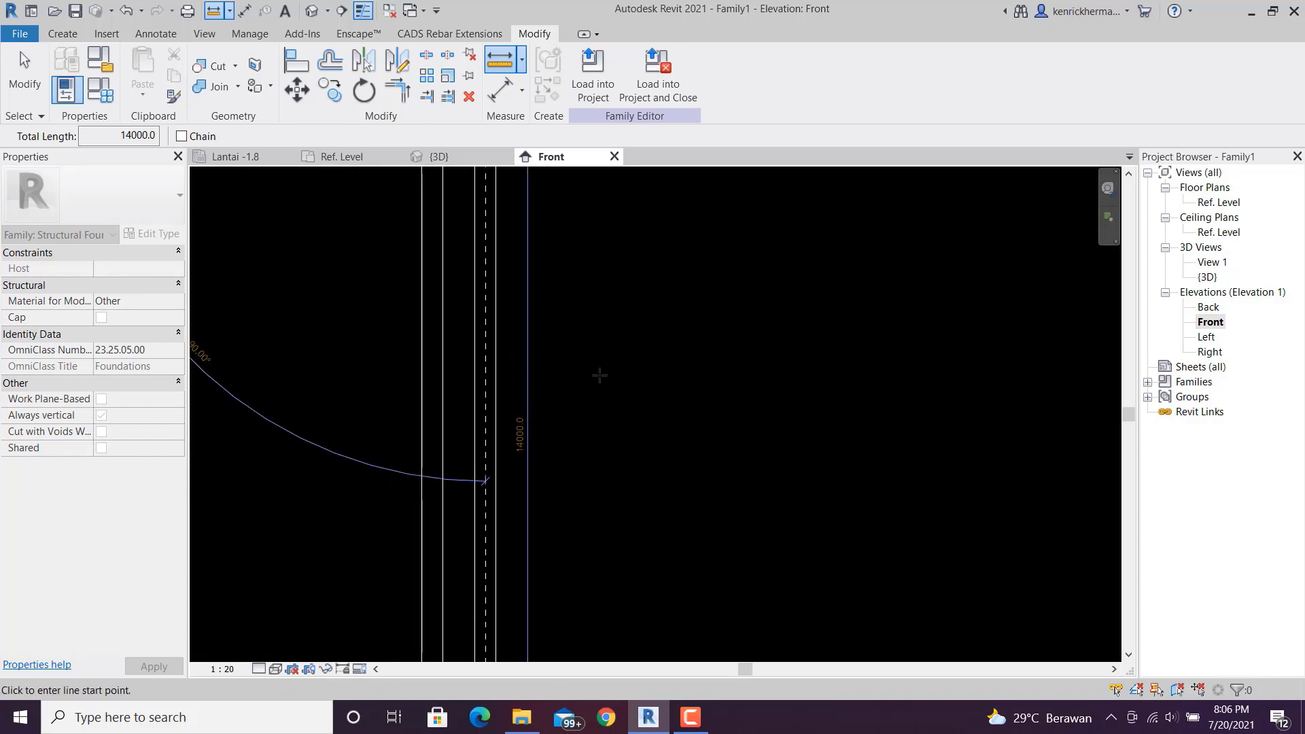
key(Escape)
scroll(577, 348, down, 2)
middle_drag(540, 305, 542, 458)
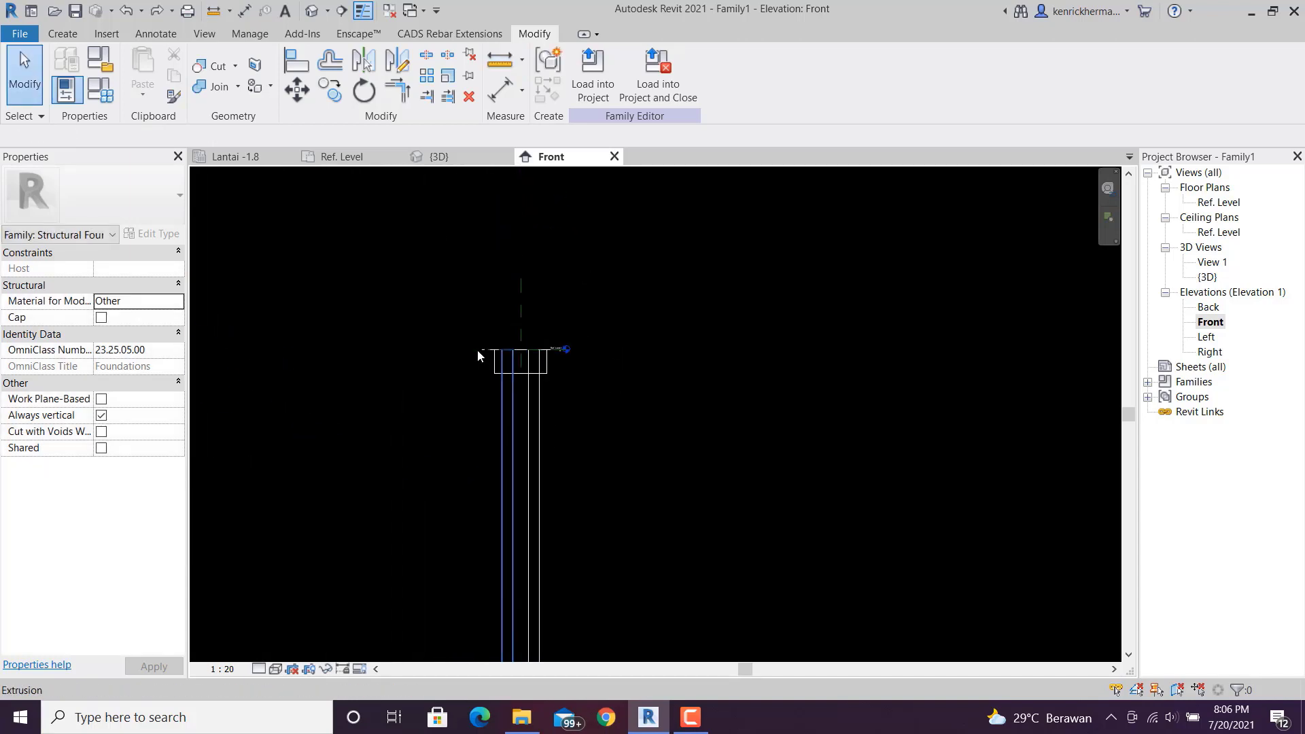
scroll(477, 349, up, 4)
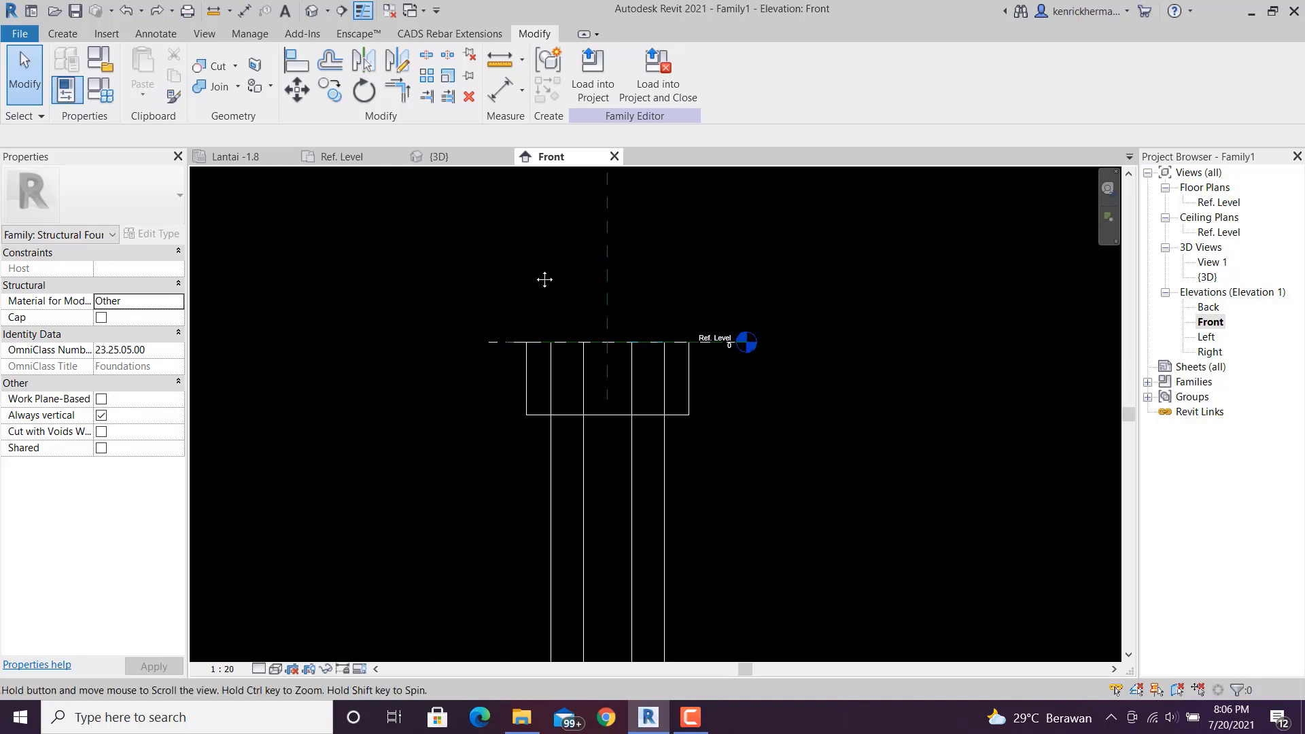
middle_drag(544, 280, 536, 228)
scroll(529, 223, down, 2)
middle_drag(637, 439, 670, 399)
- Hide the Imports in Families category in the {3D} view using Visibility/Graphic Overrides
click(467, 171)
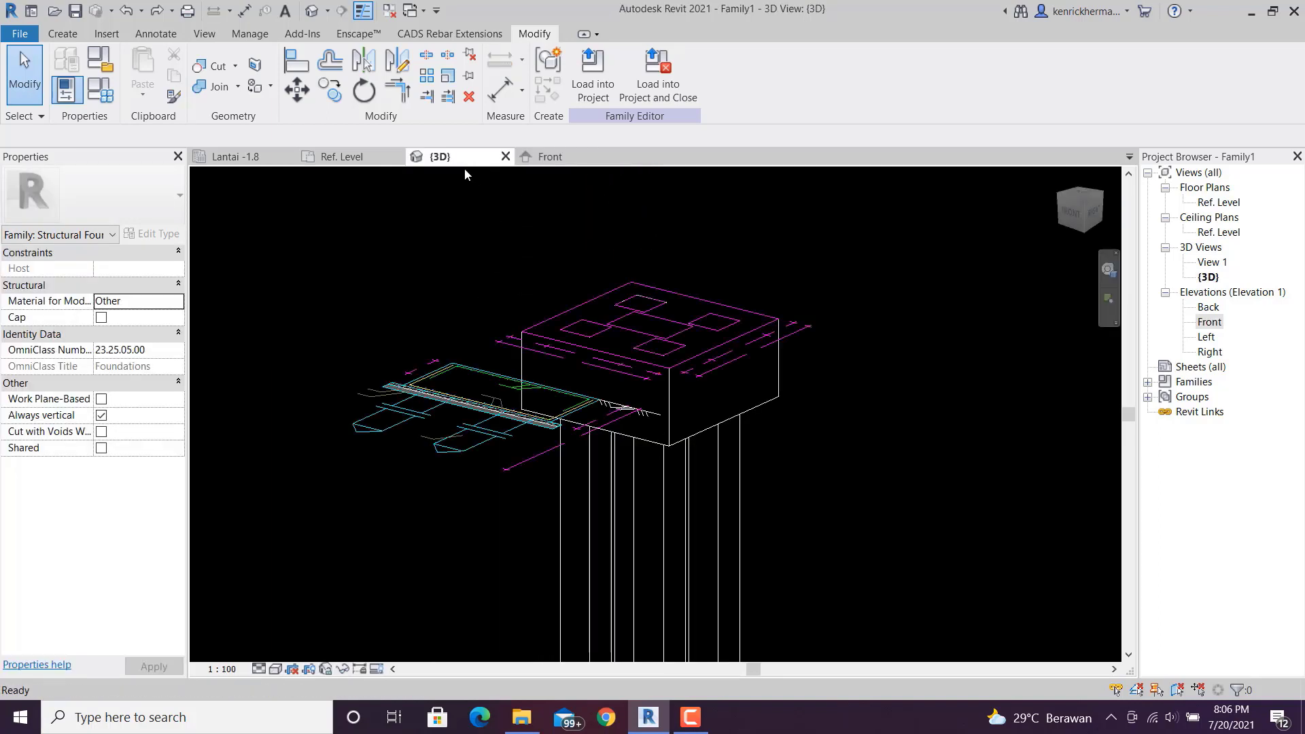
middle_drag(812, 450, 705, 400)
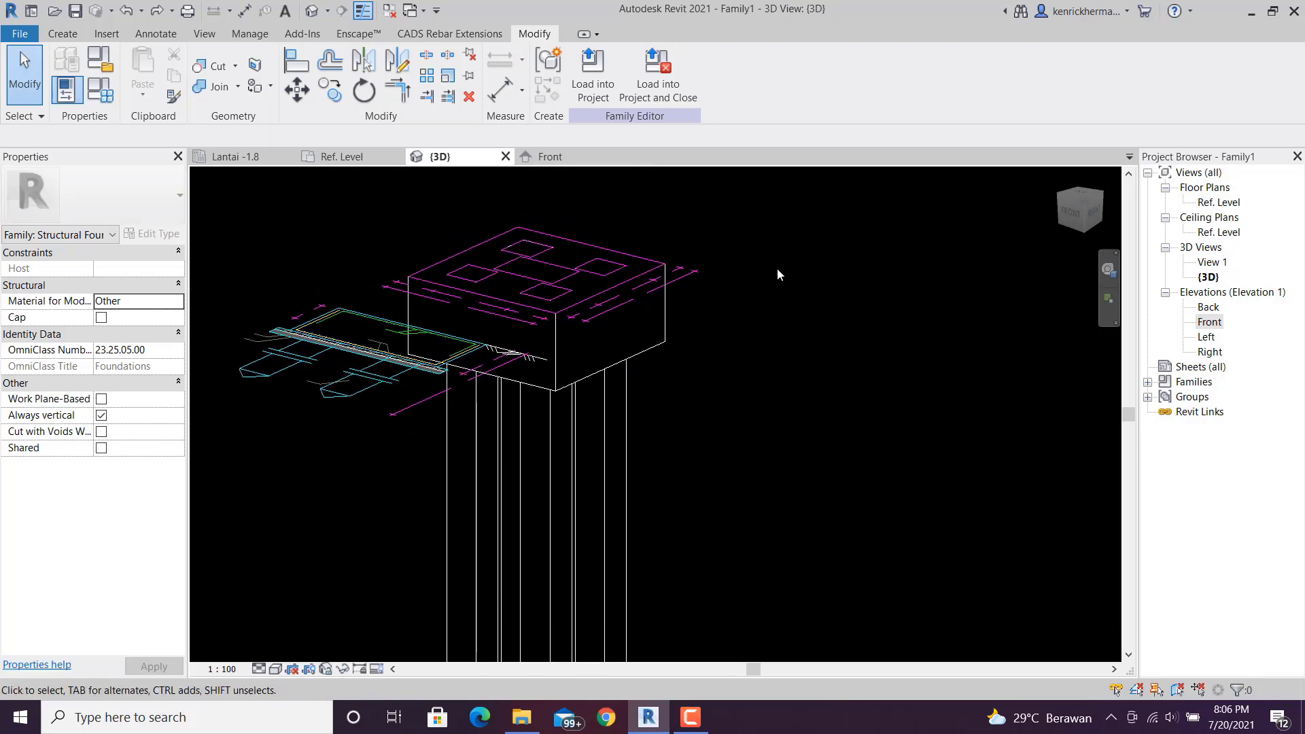
right_click(777, 268)
key(Escape)
key(v)
key(g)
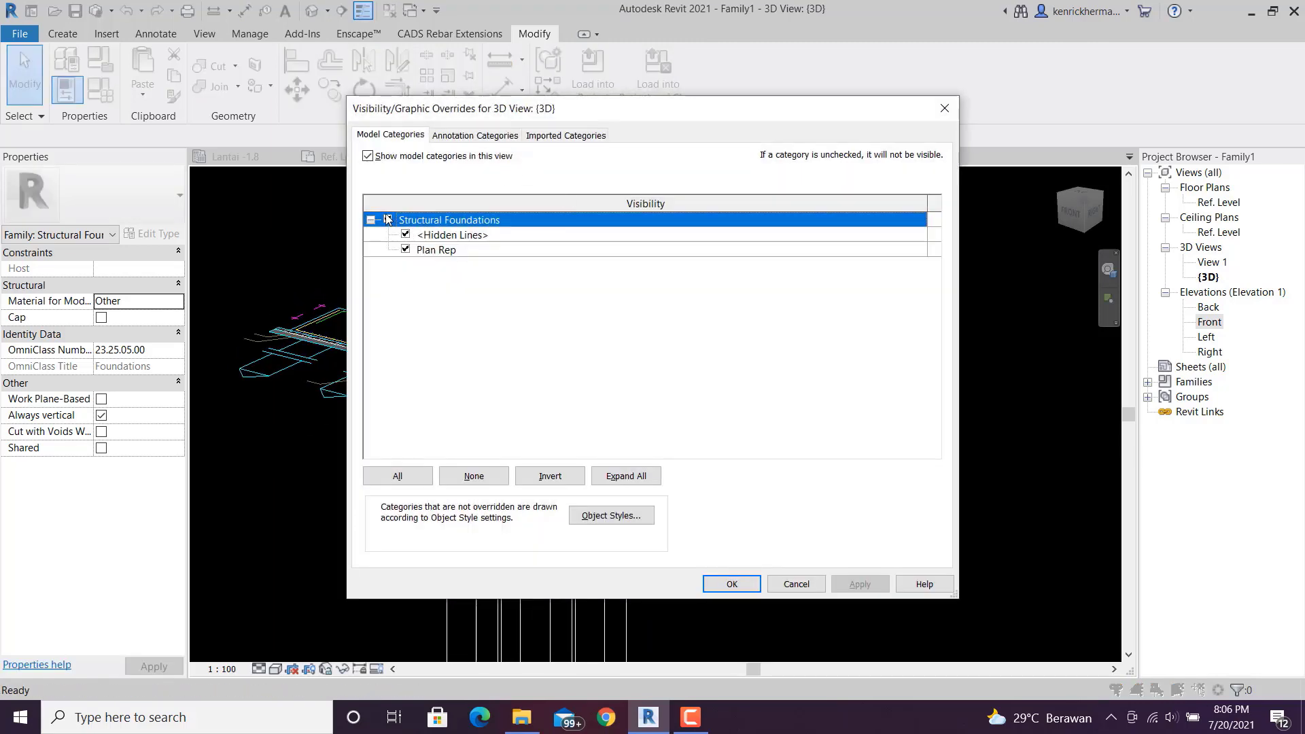
click(566, 135)
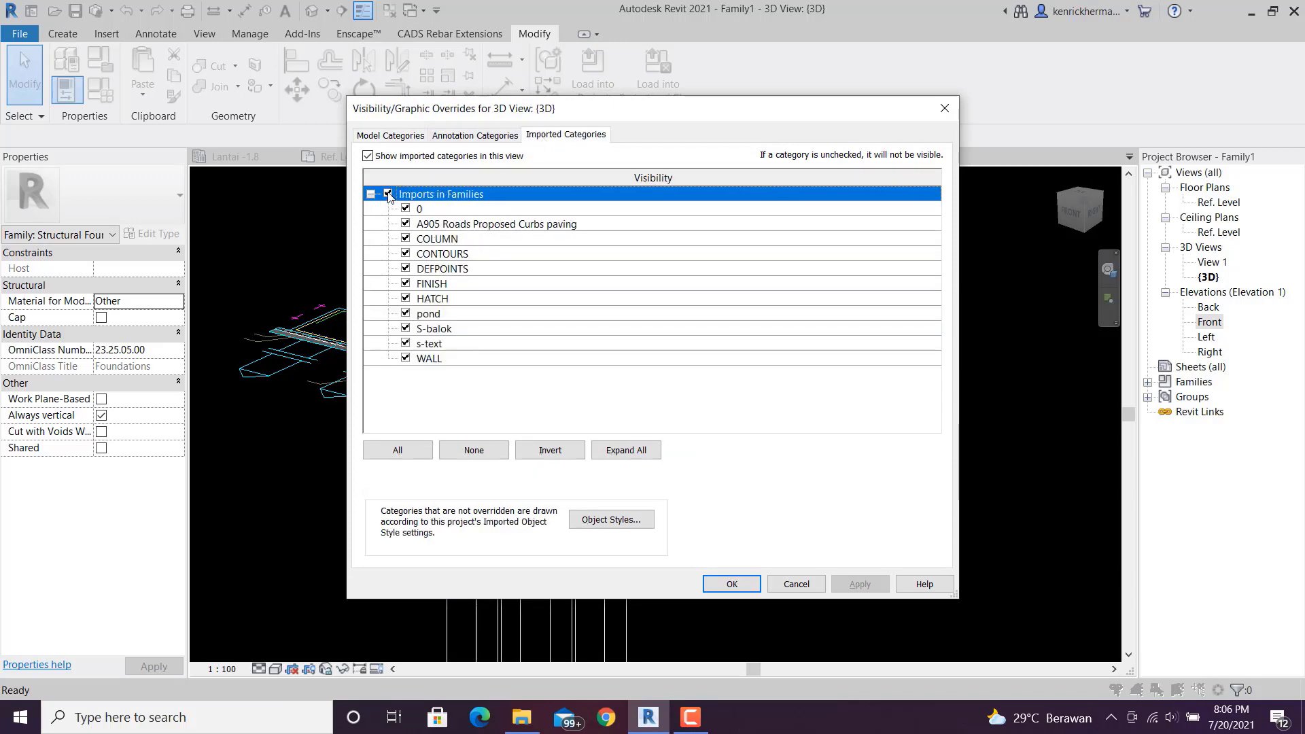
click(389, 195)
click(730, 585)
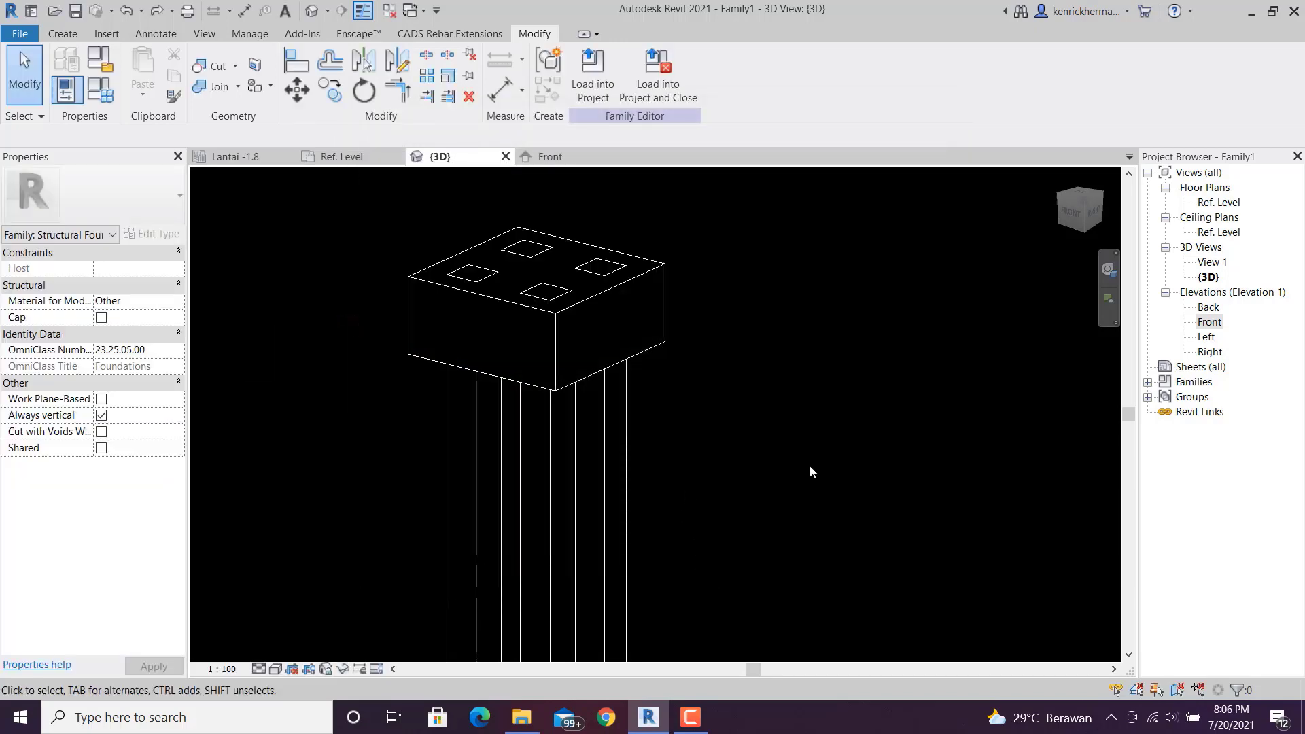
- Set the 3D view's visual style to Shaded and inspect the whole pile cap with its piles
scroll(802, 467, down, 3)
middle_drag(803, 467, 750, 348)
scroll(752, 350, down, 5)
middle_drag(809, 487, 771, 430)
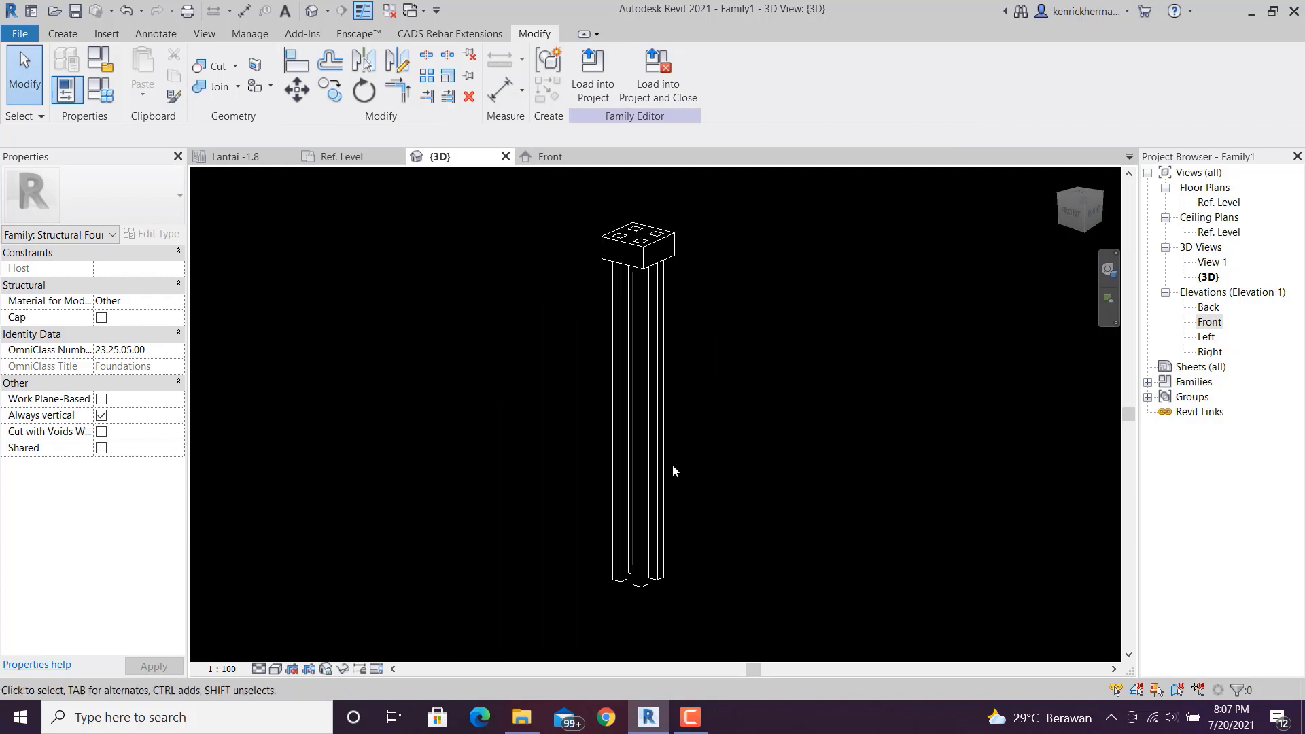
click(274, 670)
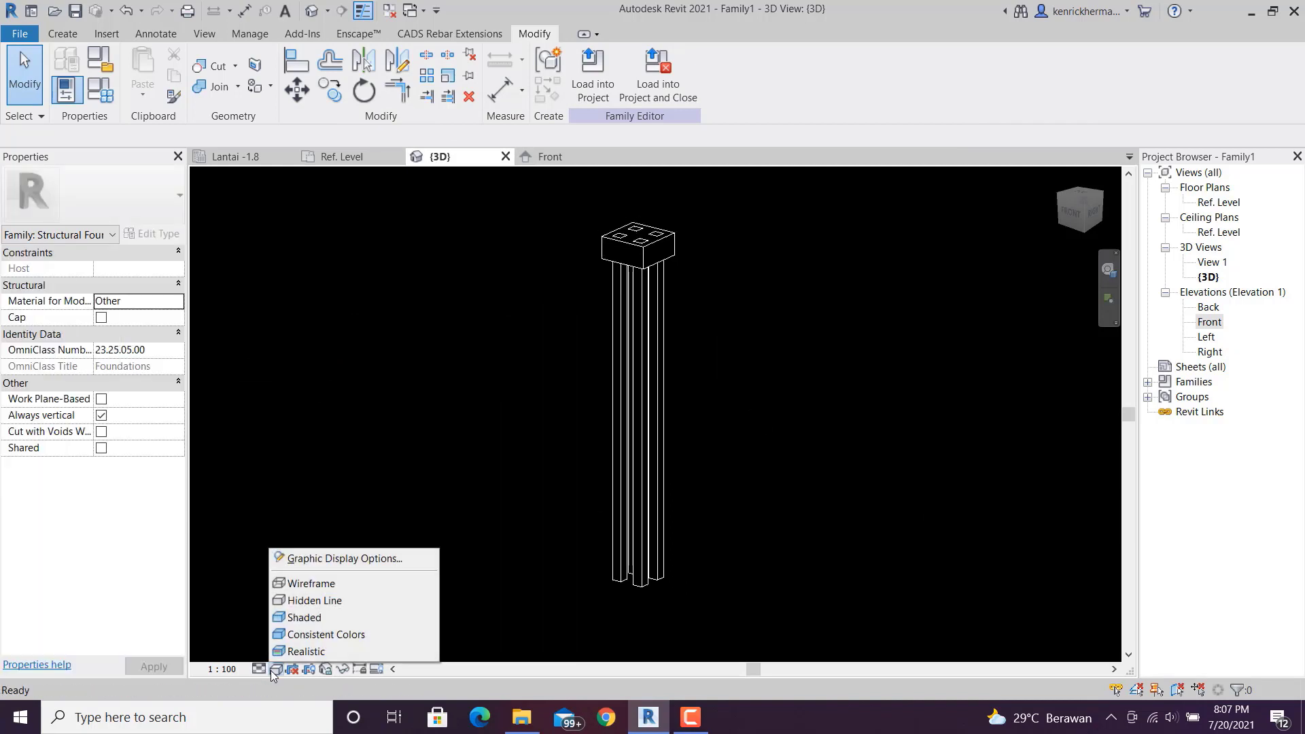
click(320, 617)
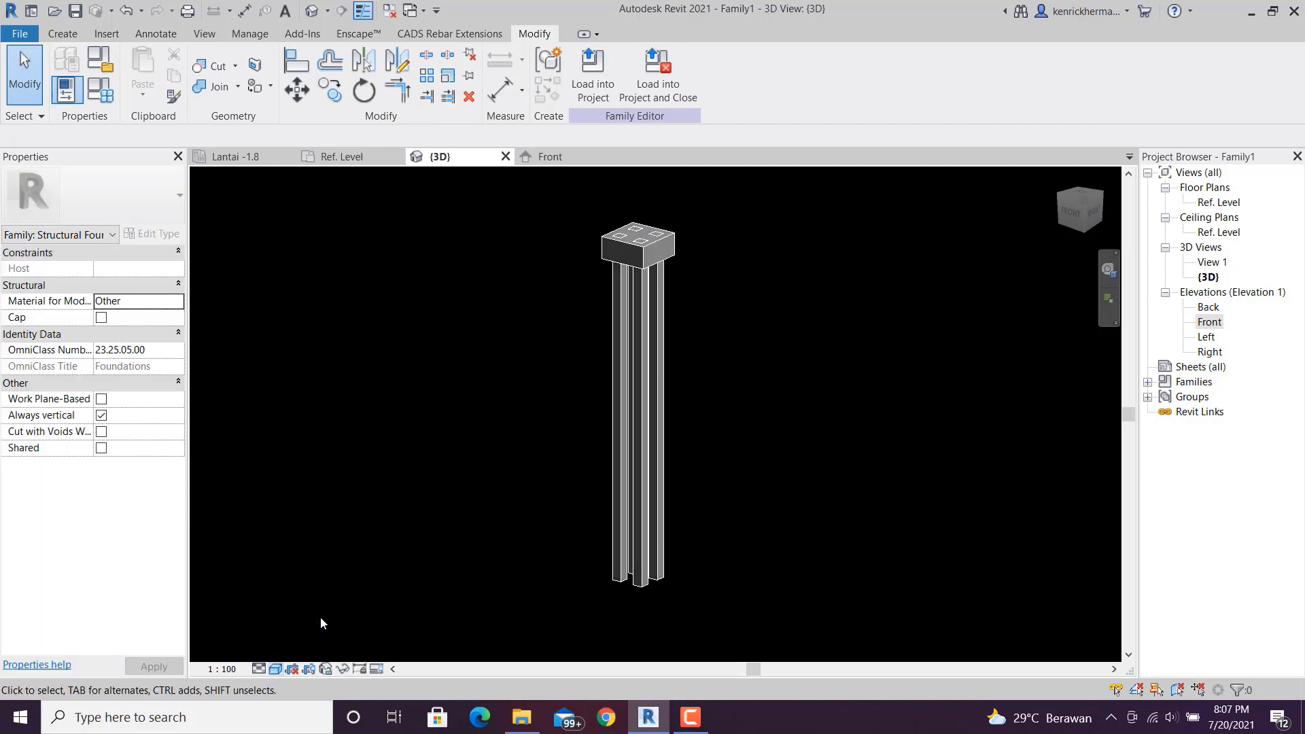
mouse_move(743, 496)
shift+middle_down()
mouse_move(726, 508)
mouse_move(743, 539)
mouse_move(792, 556)
mouse_move(735, 499)
shift+middle_up()
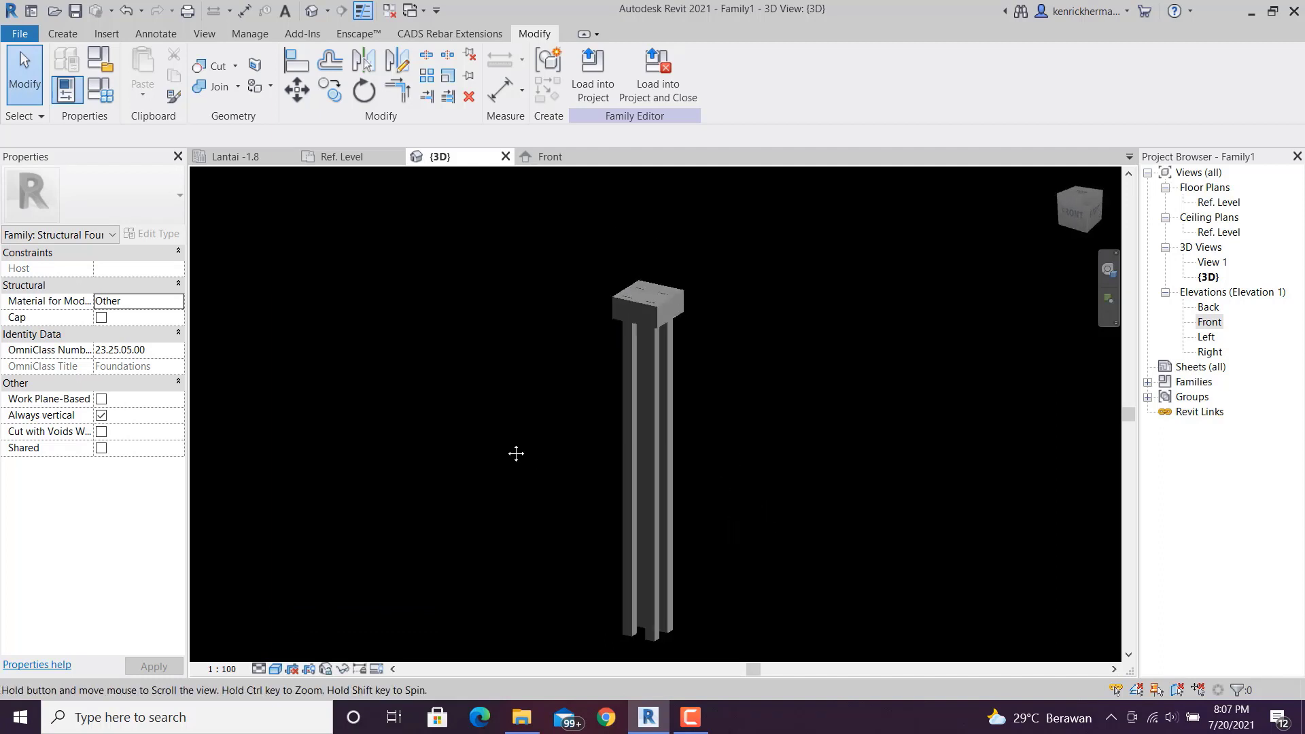
middle_drag(515, 452, 455, 426)
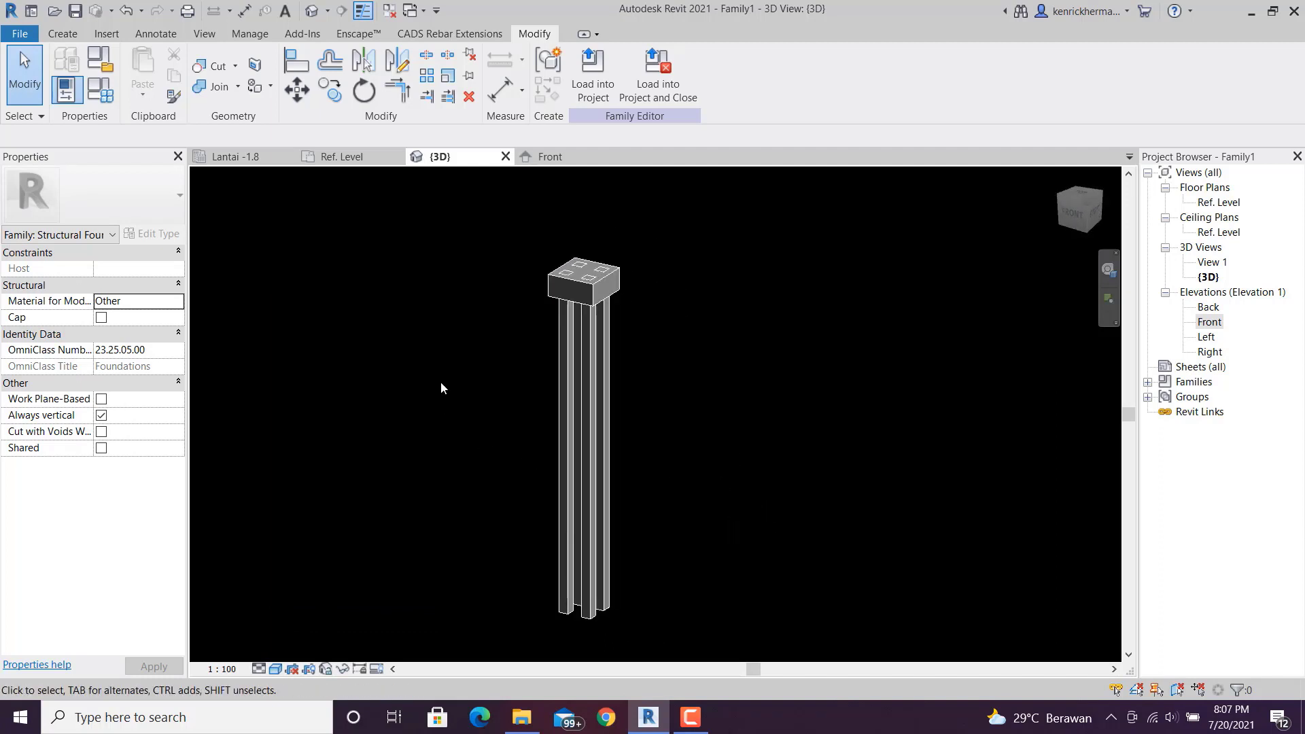
mouse_move(422, 316)
middle_down()
mouse_move(473, 318)
mouse_move(421, 311)
mouse_move(416, 294)
middle_up()
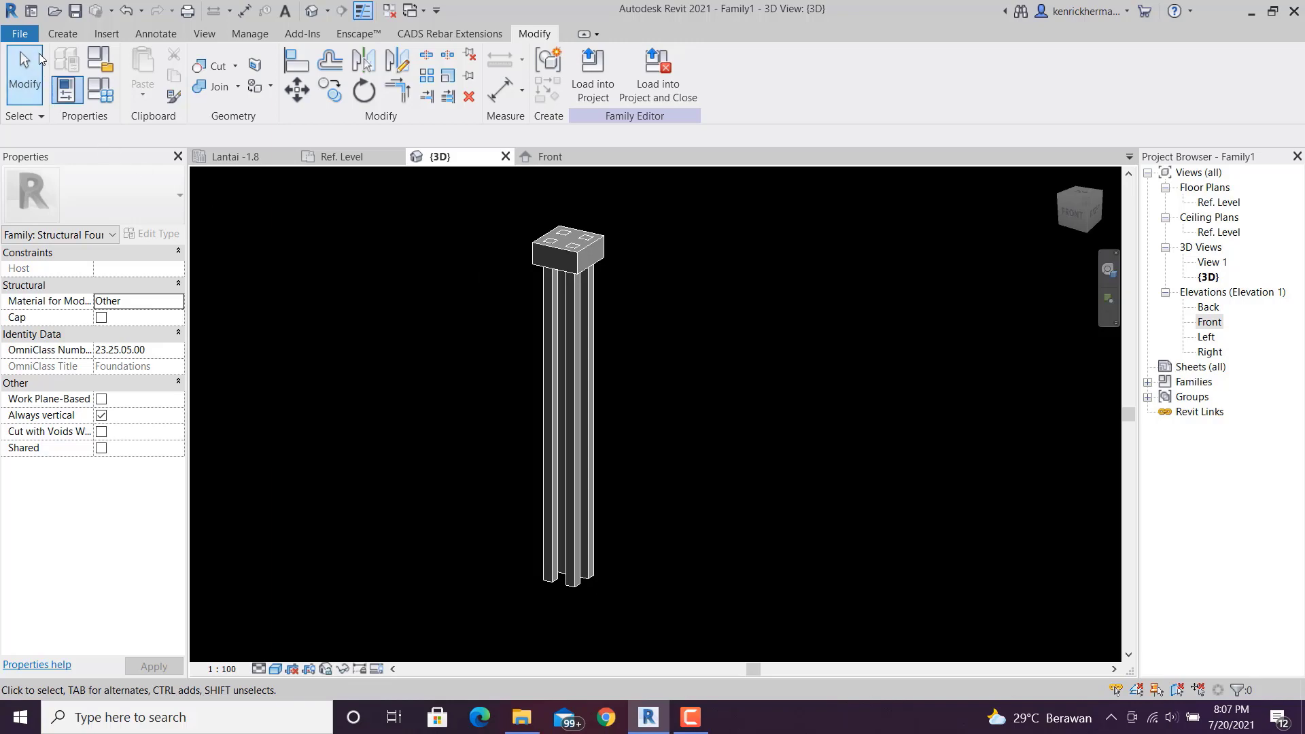
- Save the family as Pondasi F5 in the Tugas Besar folder
key(ctrl+s)
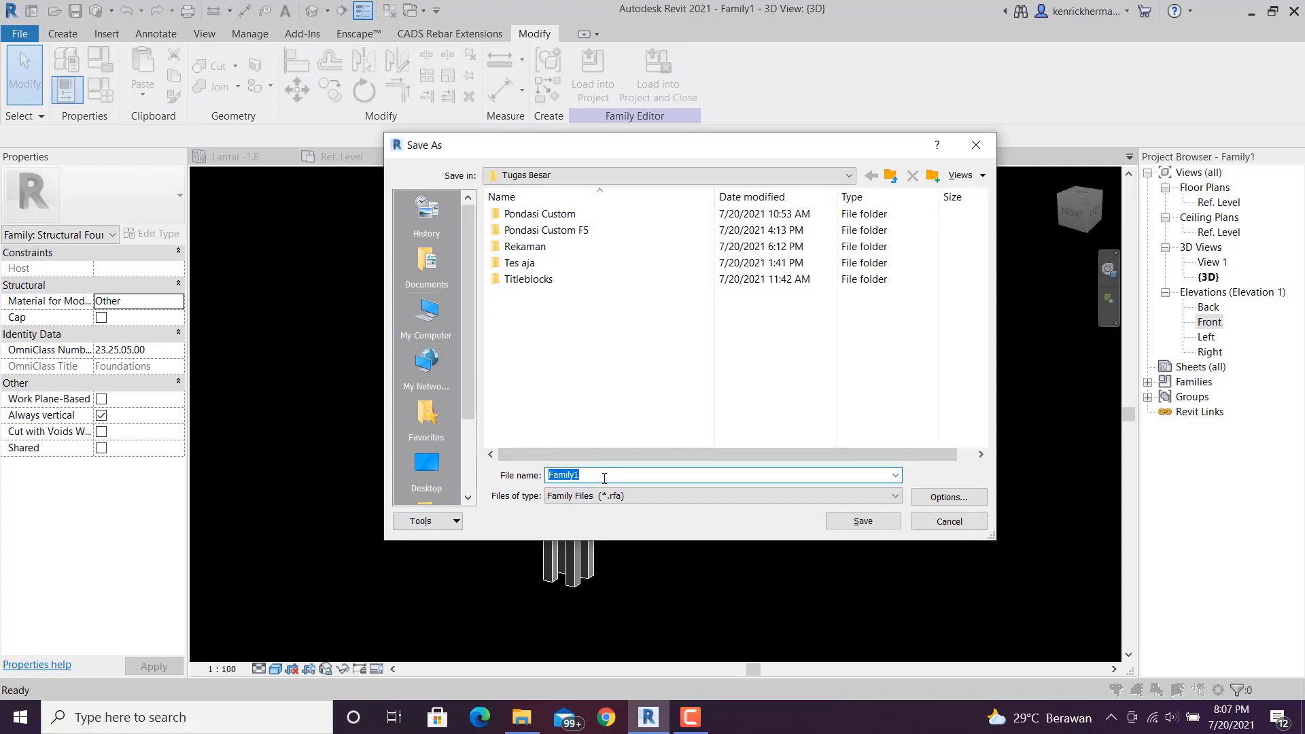
text(Po)
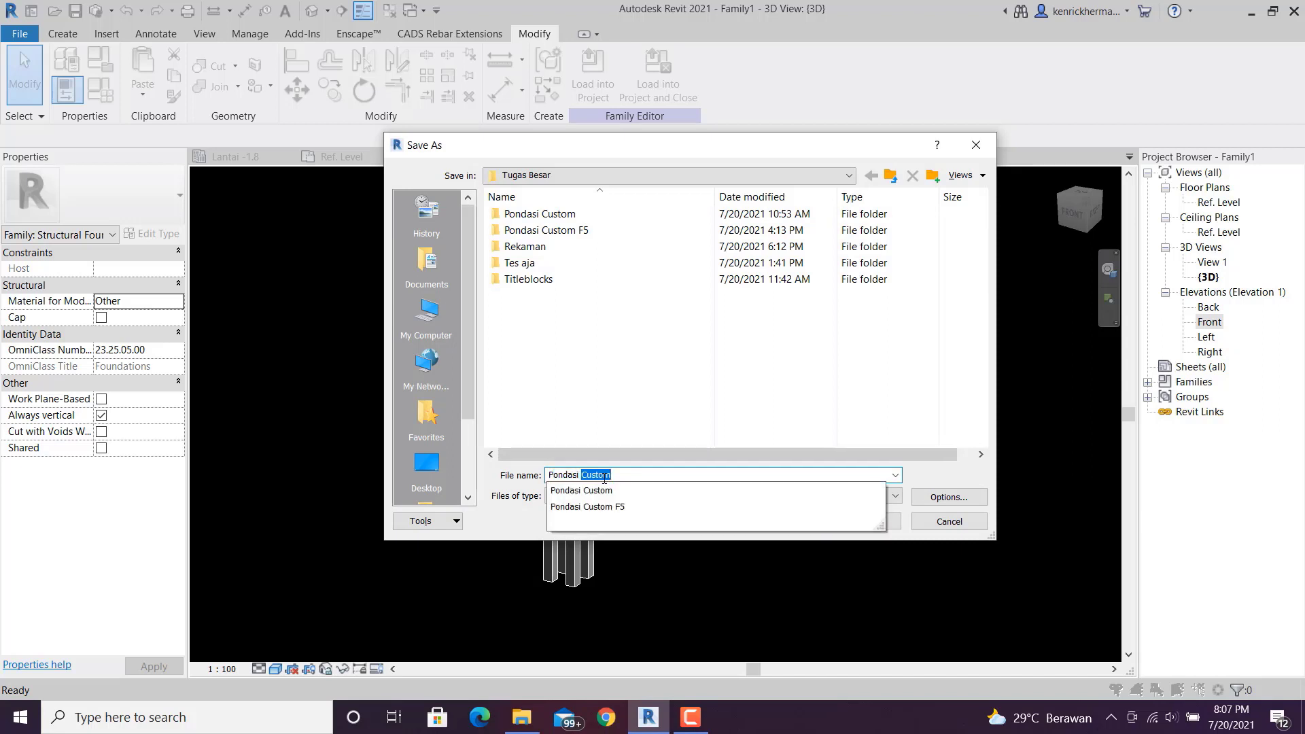
text(ndasi F5)
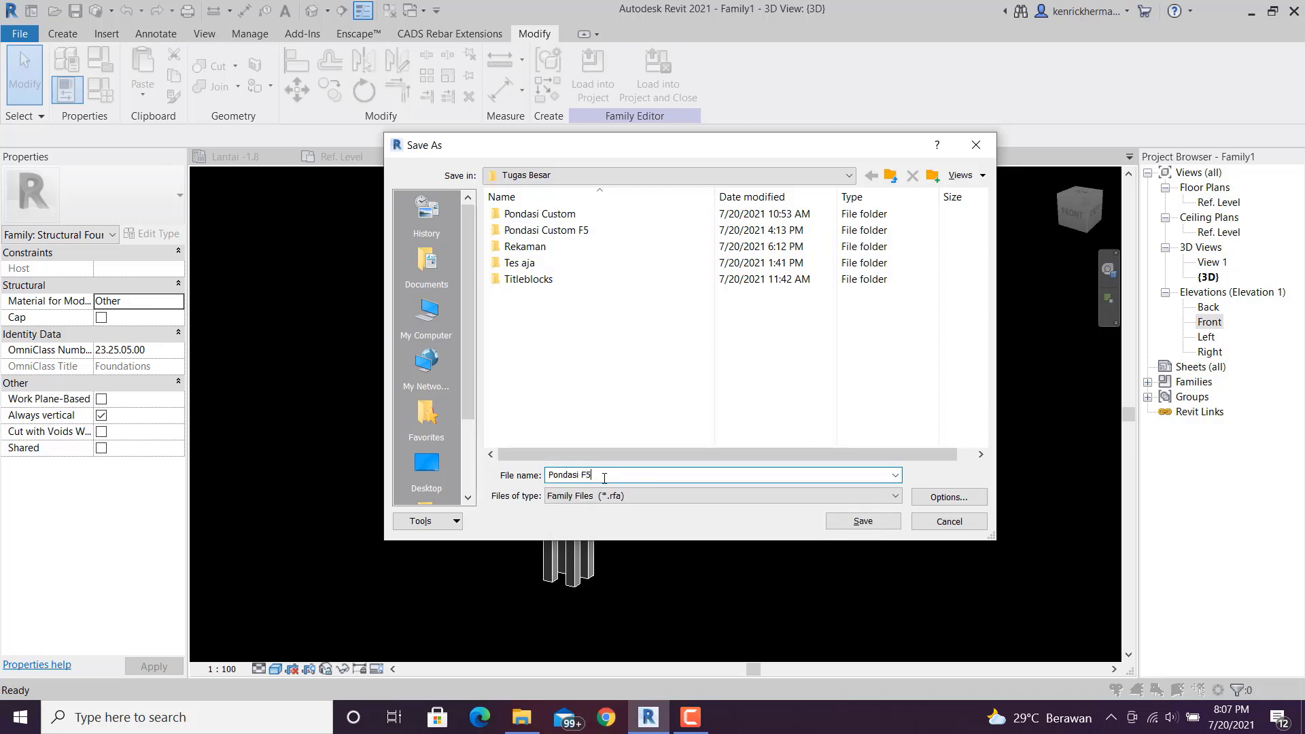
click(879, 521)
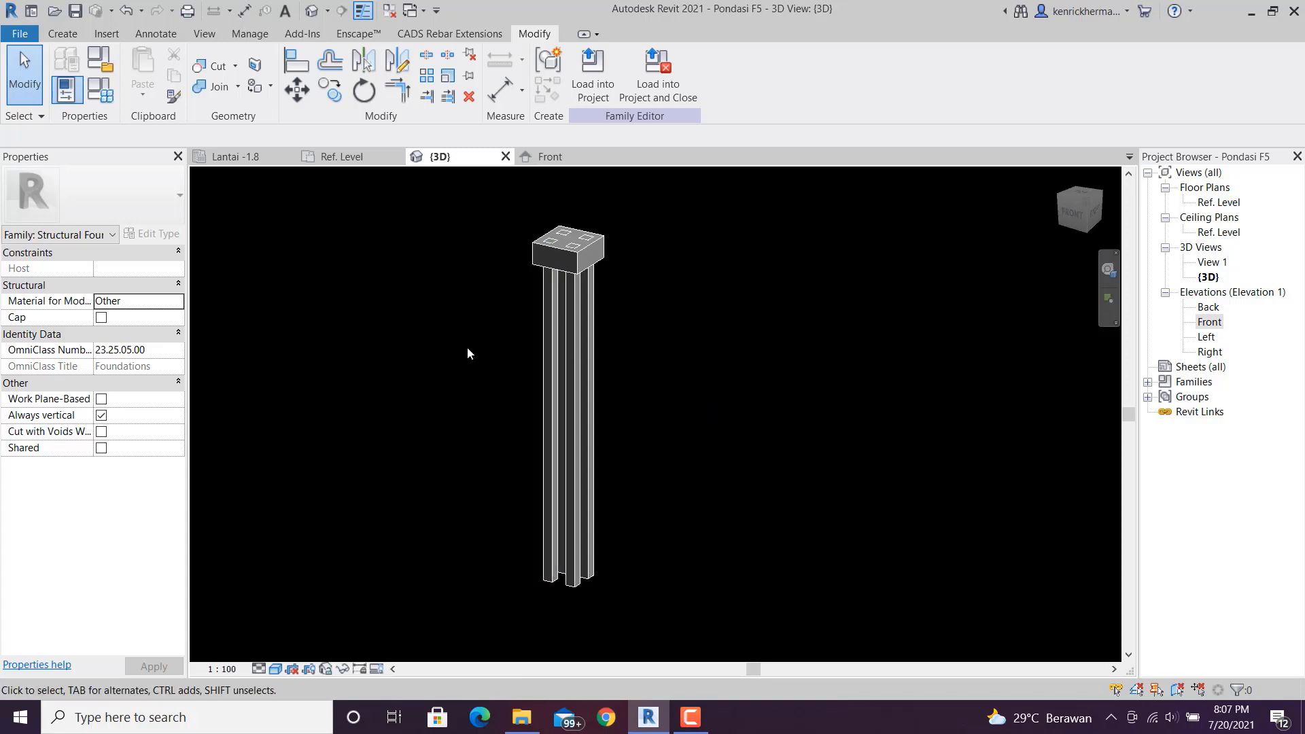
middle_drag(476, 345, 510, 364)
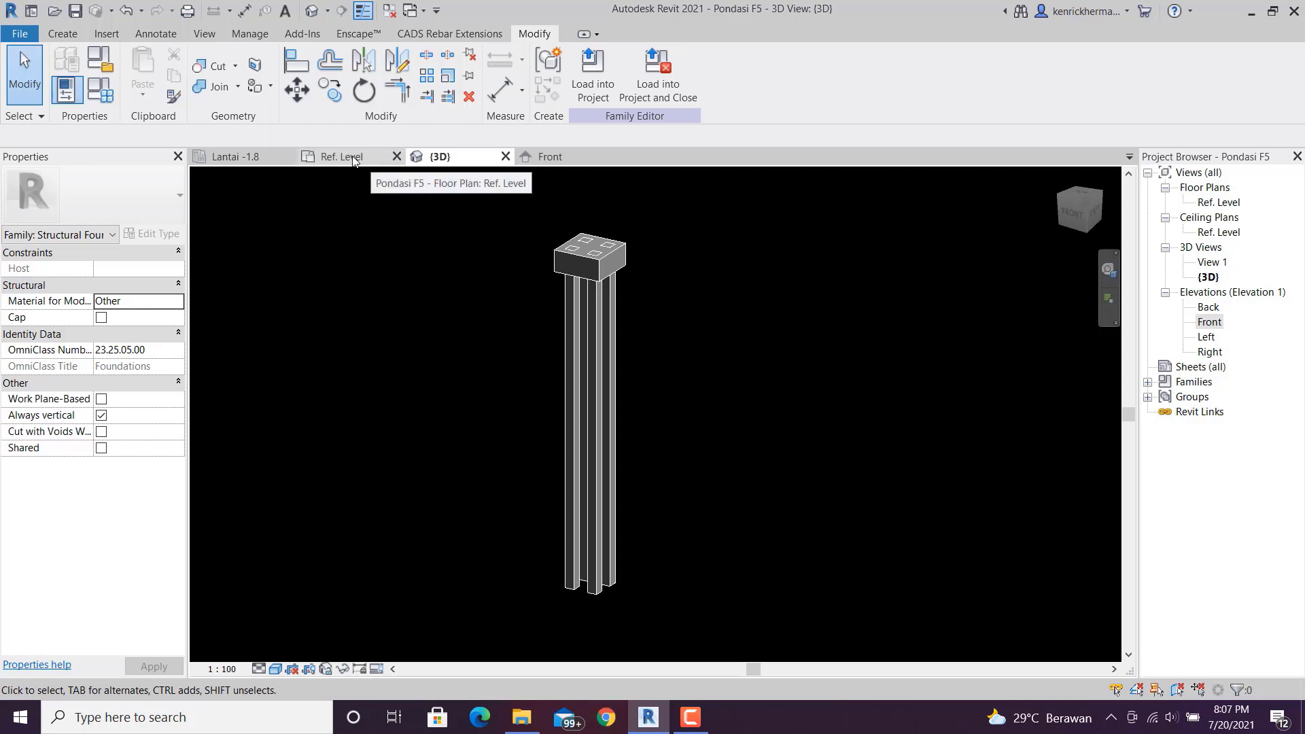
- Switch to the Tugas Besar project's Lantai -1.8 structural plan and view the whole foundation layout
click(235, 157)
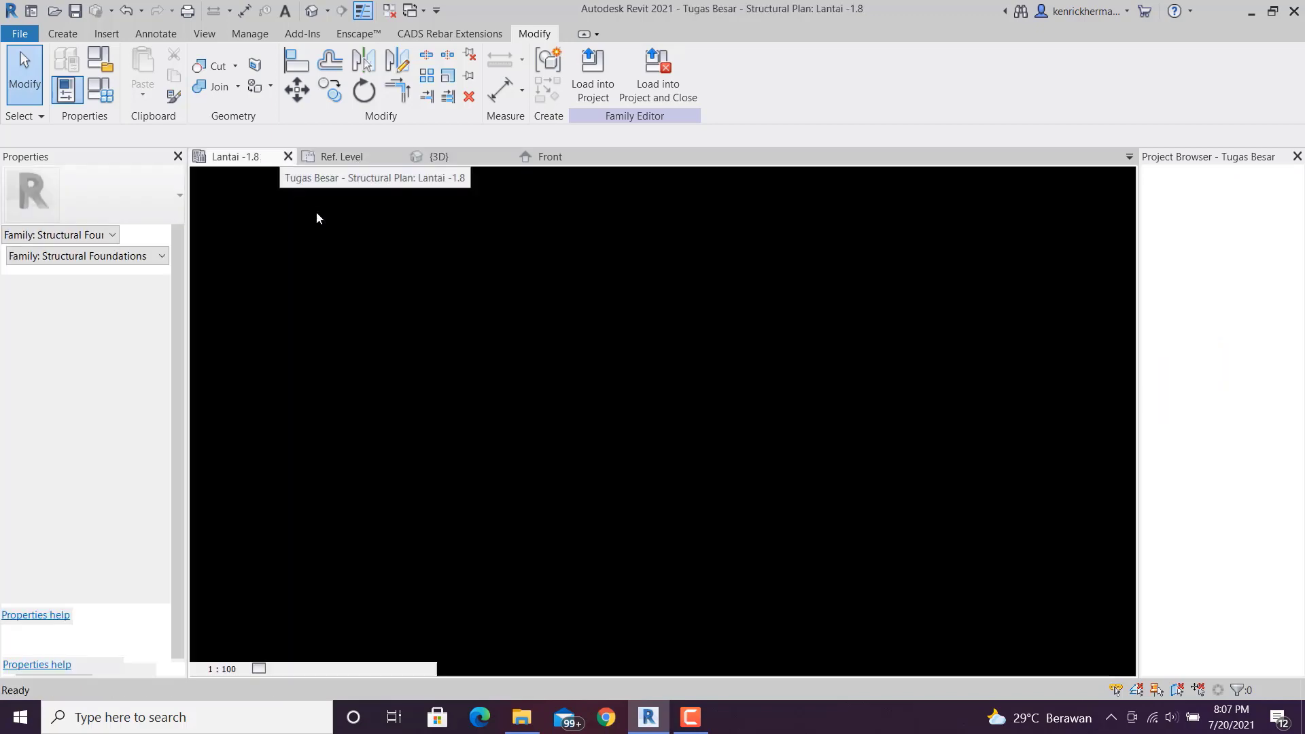
middle_drag(484, 375, 431, 463)
scroll(545, 366, down, 2)
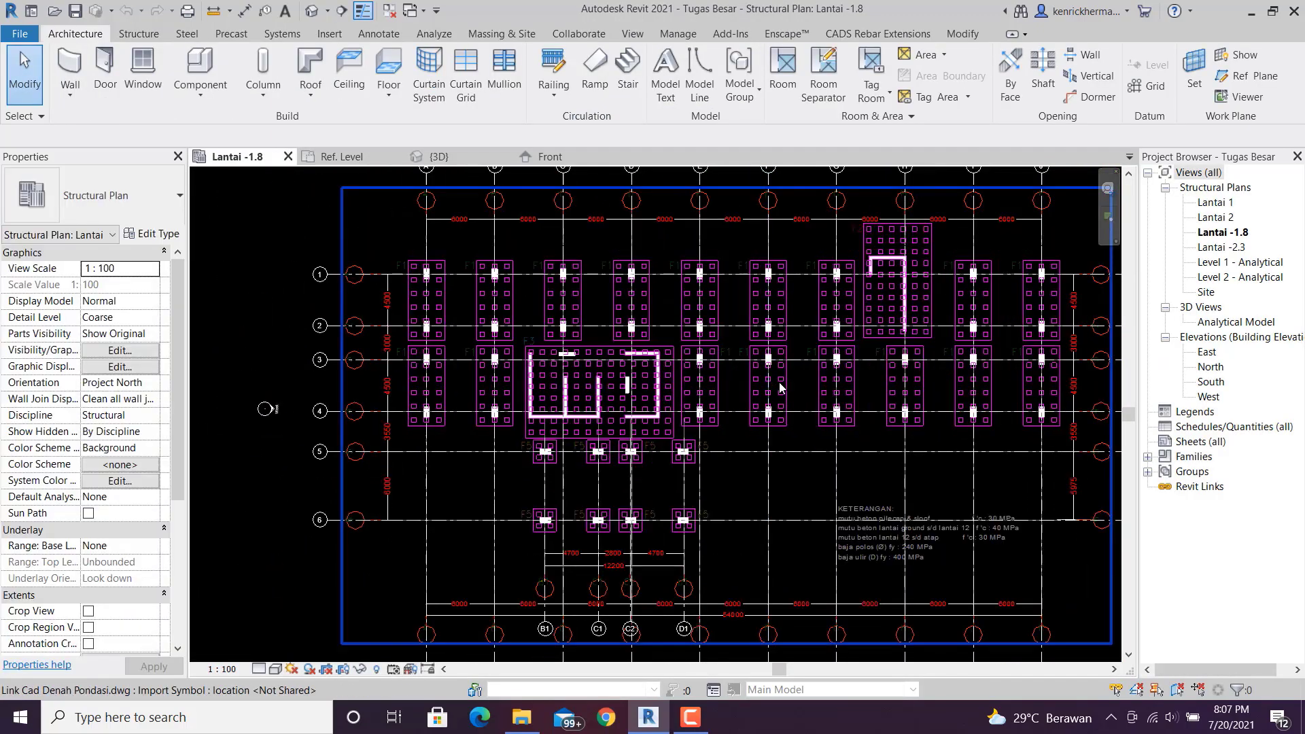
middle_drag(797, 483, 751, 462)
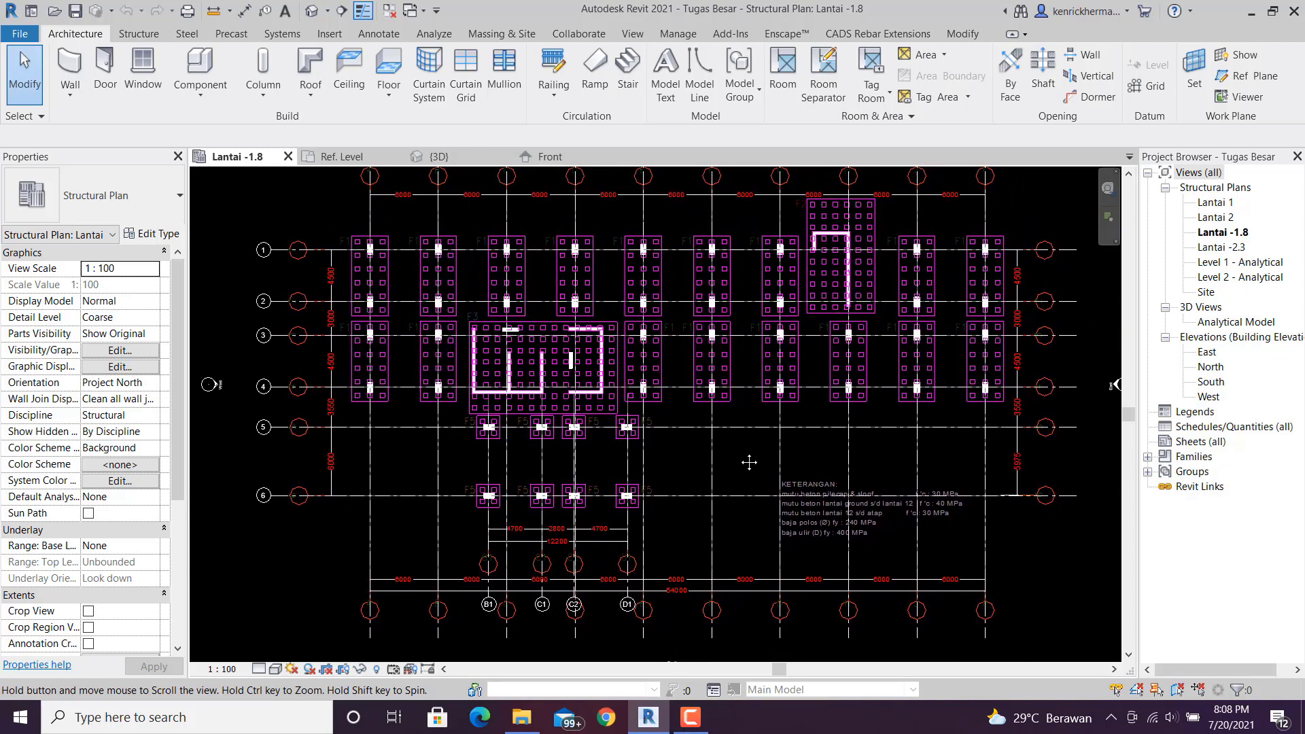
- Start placing an isolated structural foundation in the Lantai -1.8 plan and open the family loader from its type properties
middle_drag(741, 457, 760, 474)
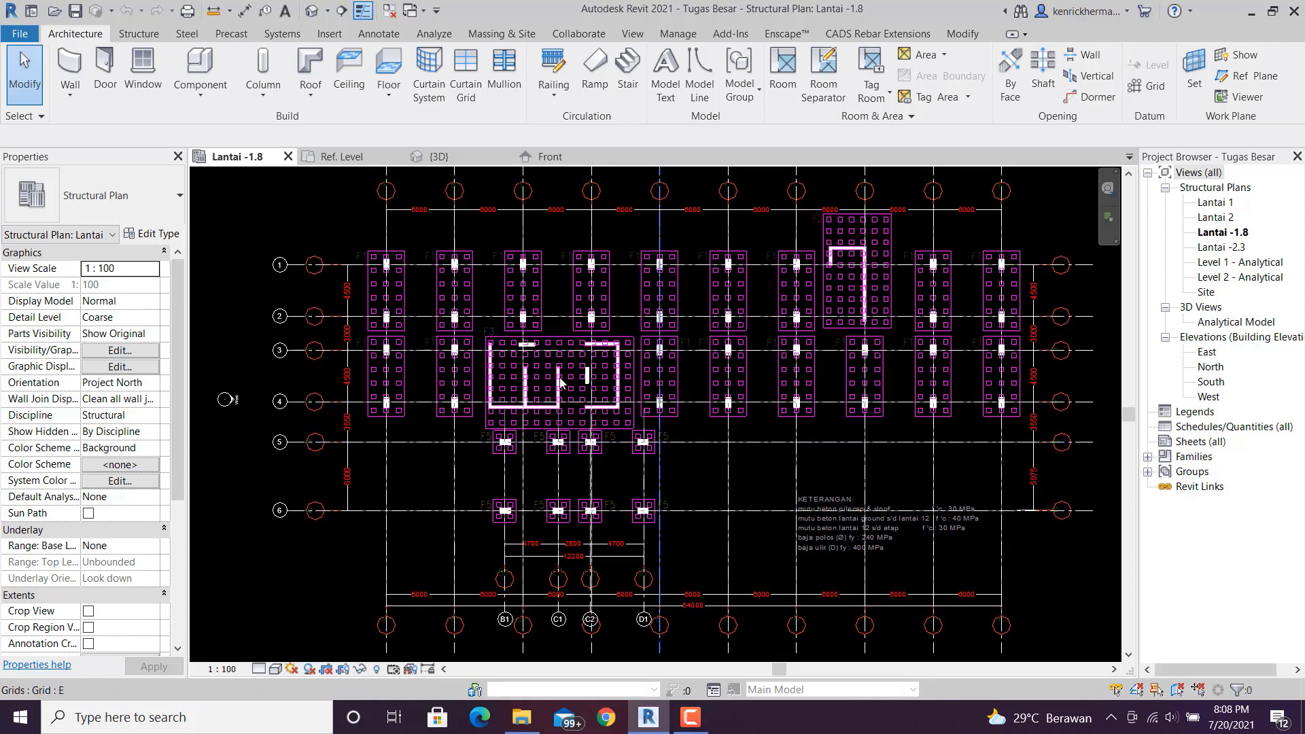
middle_drag(354, 247, 356, 277)
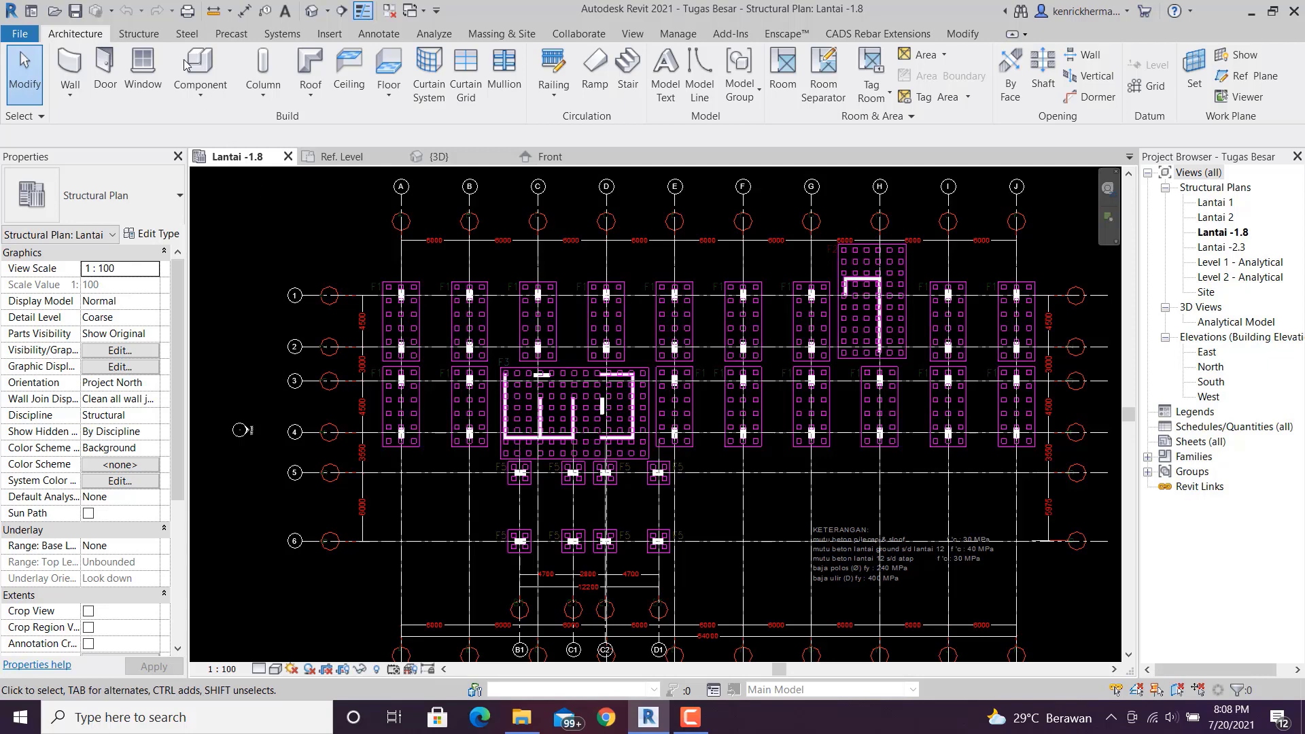
click(140, 34)
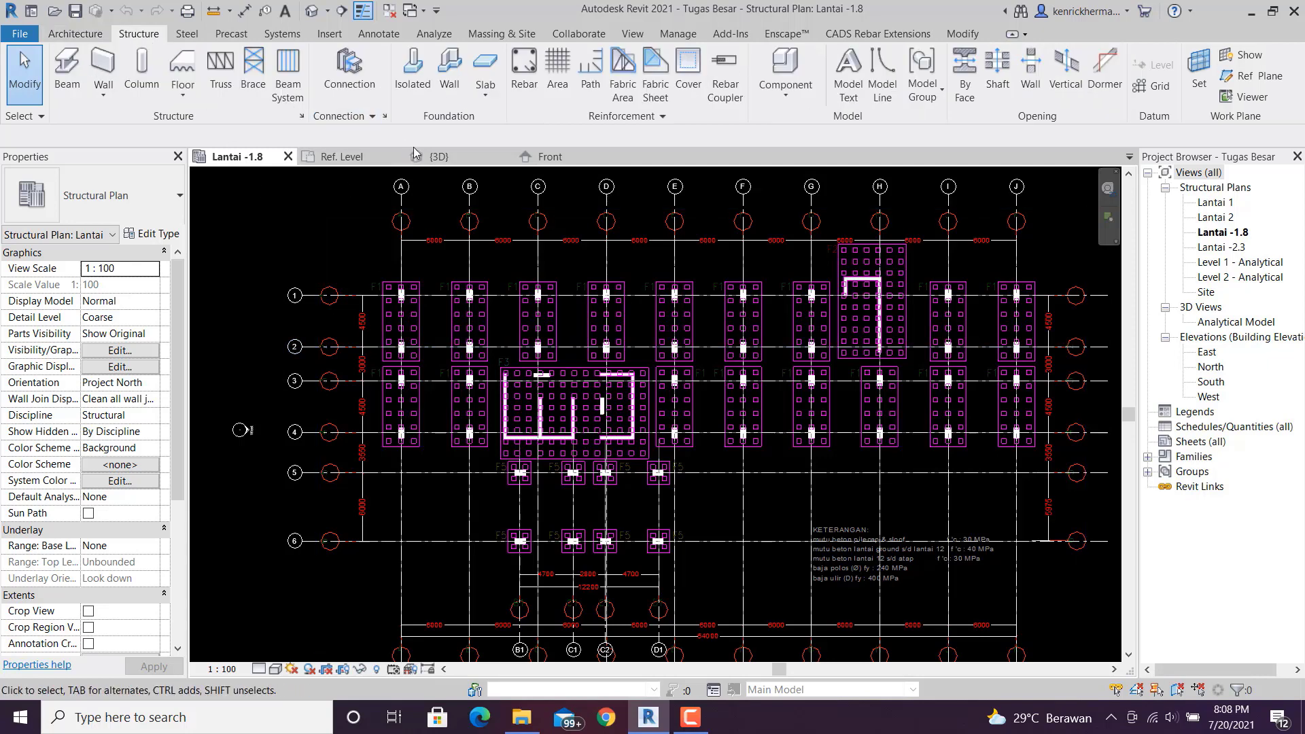
click(414, 80)
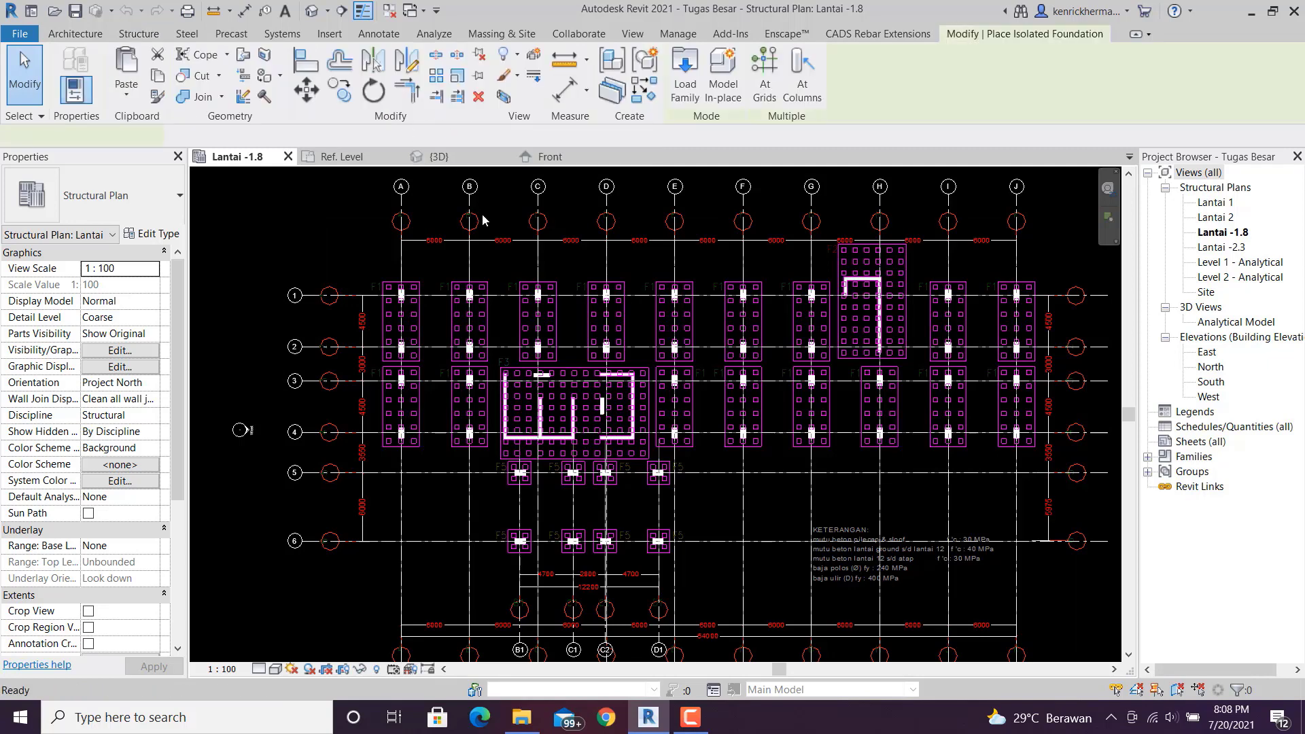
click(153, 236)
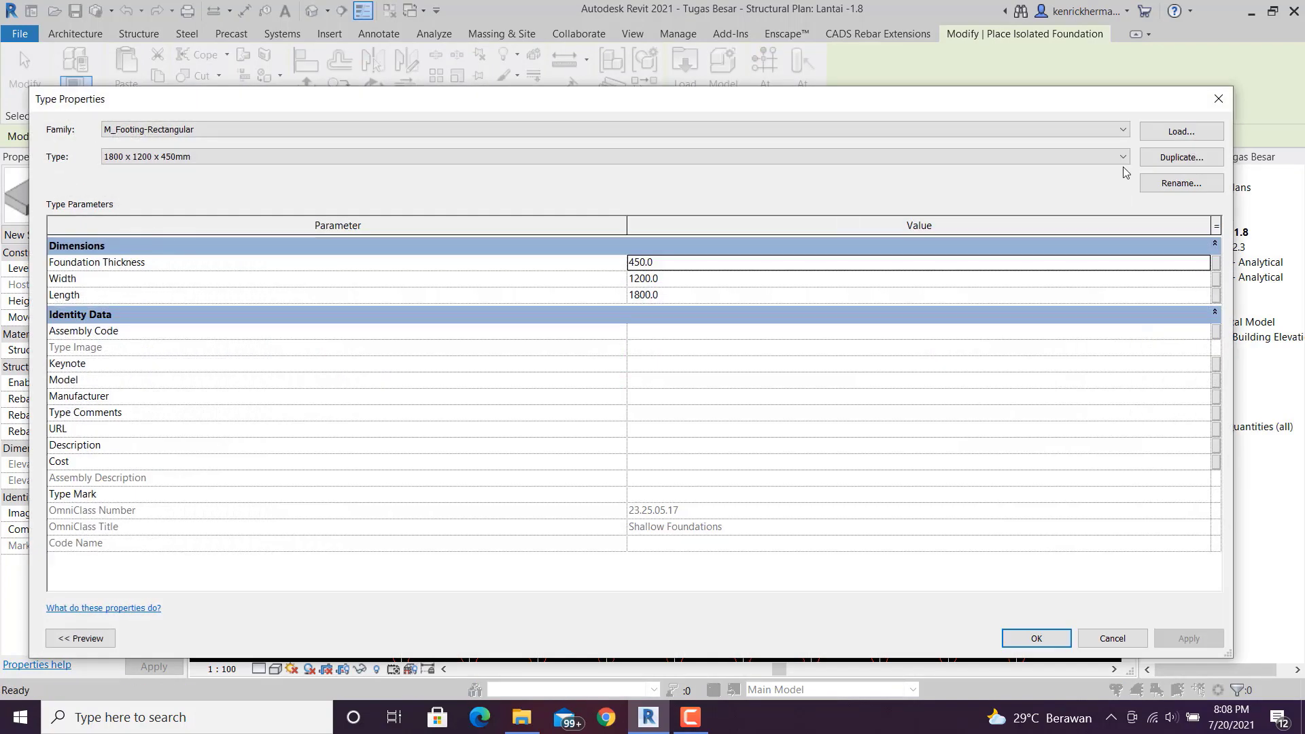
click(1199, 134)
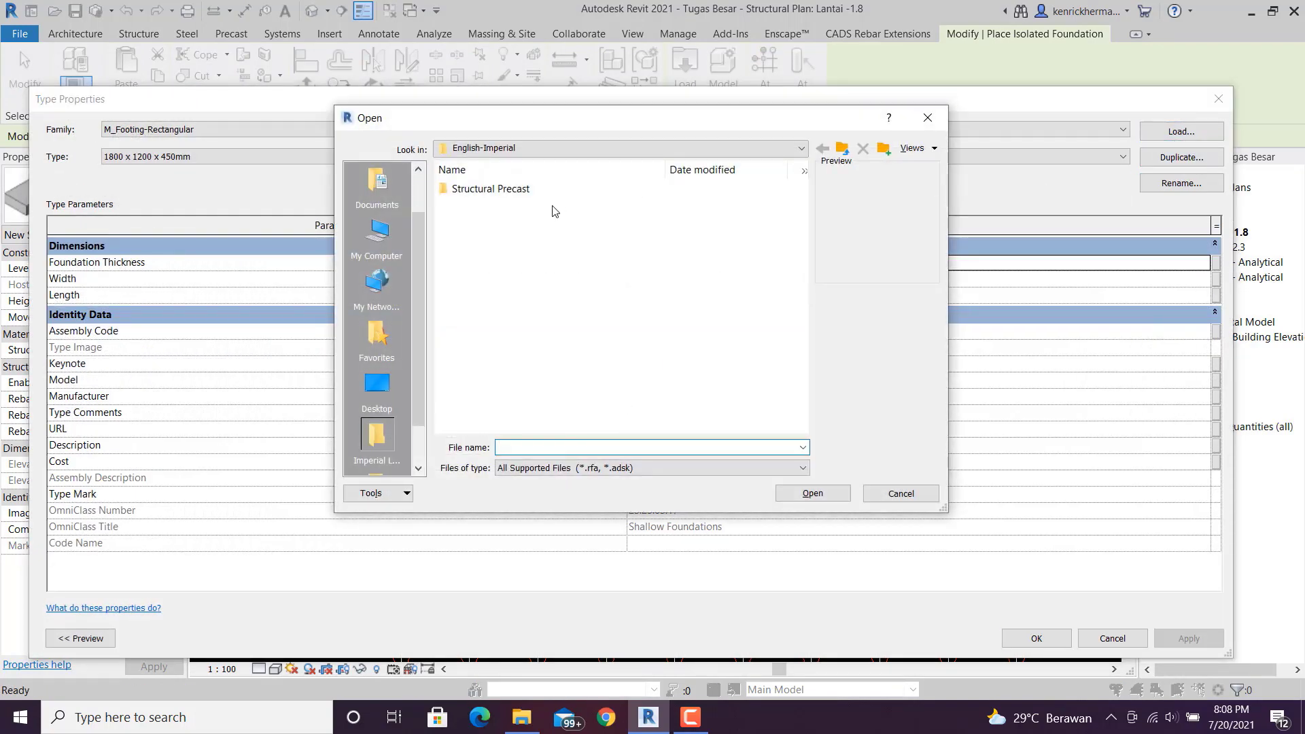
- Load the F1 family from the Pondasi Custom folder inside Tugas Besar on the Desktop and accept it as the foundation type
scroll(373, 386, down, 1)
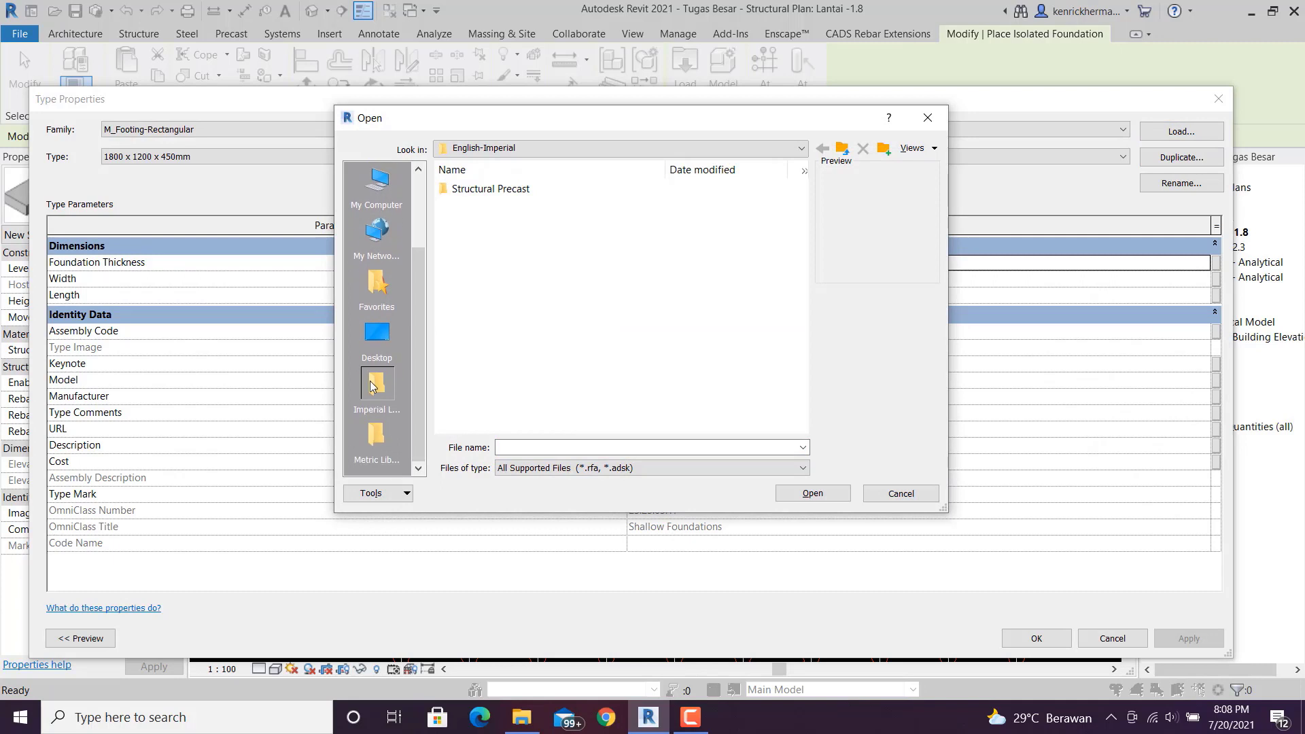
scroll(373, 386, up, 2)
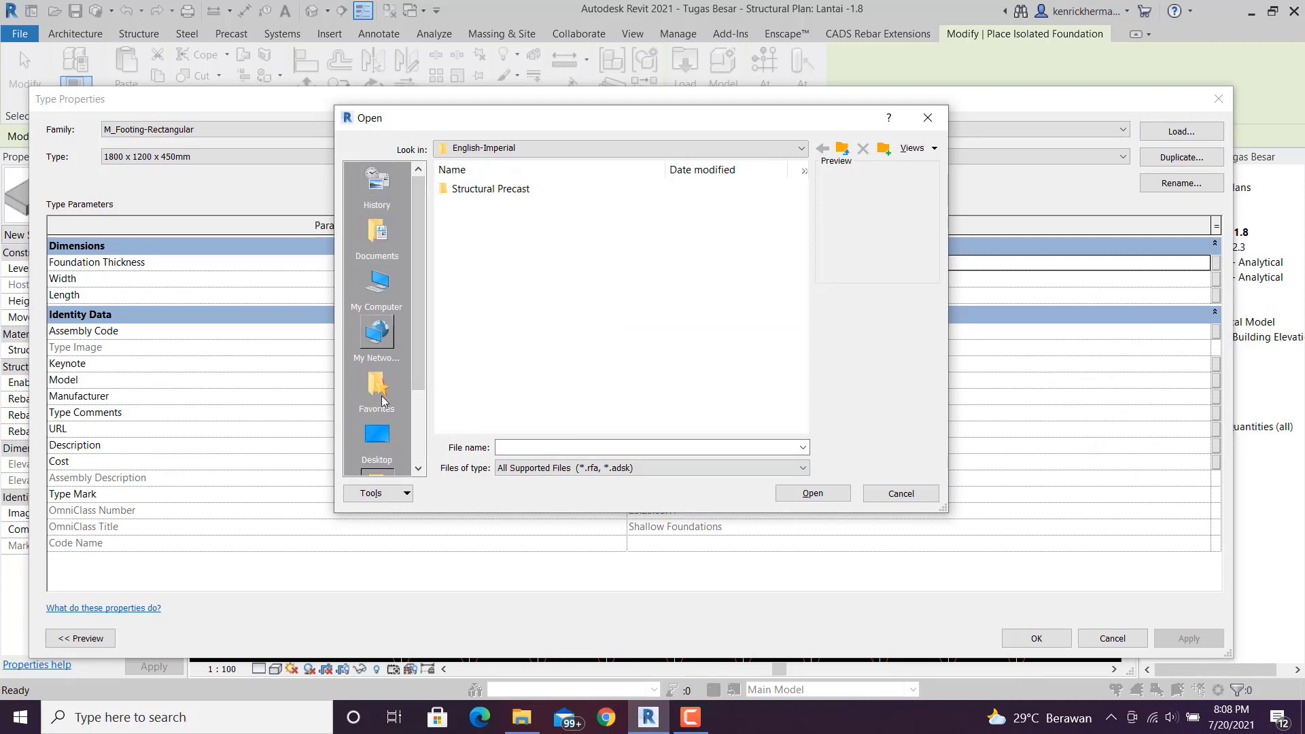
click(379, 433)
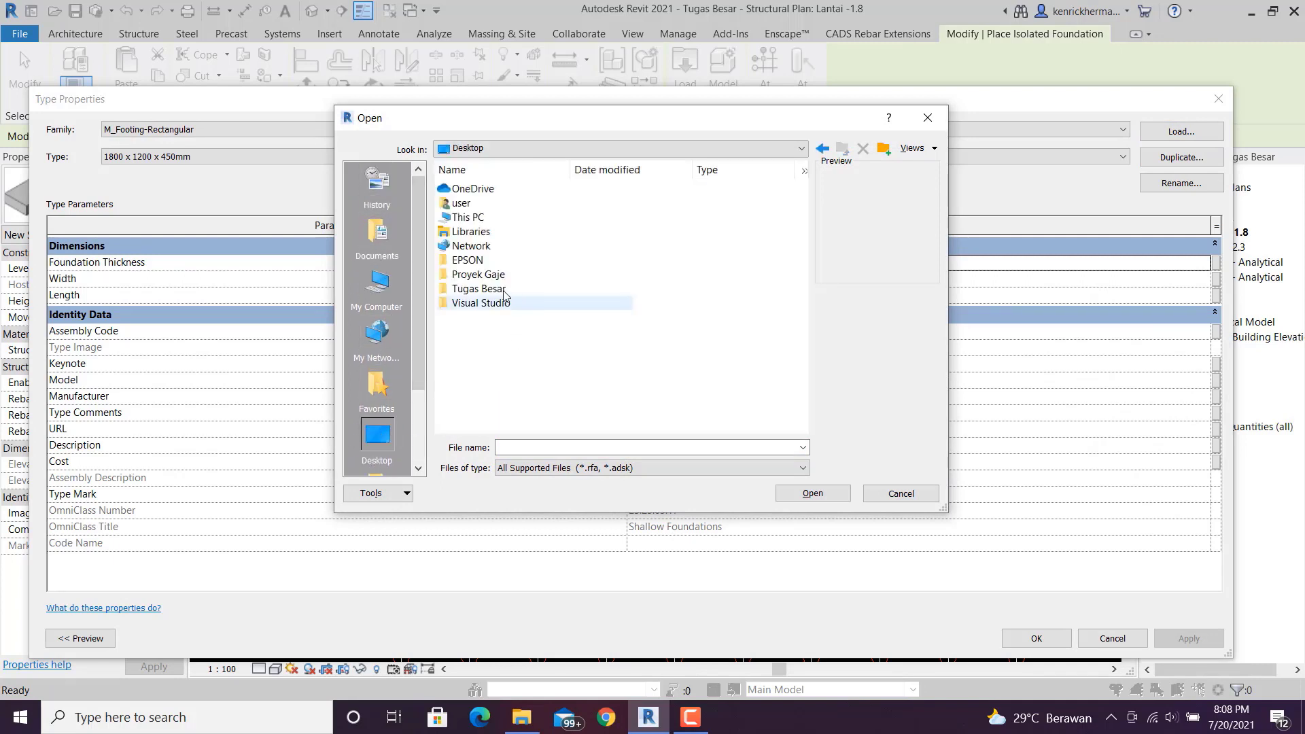
double_click(501, 289)
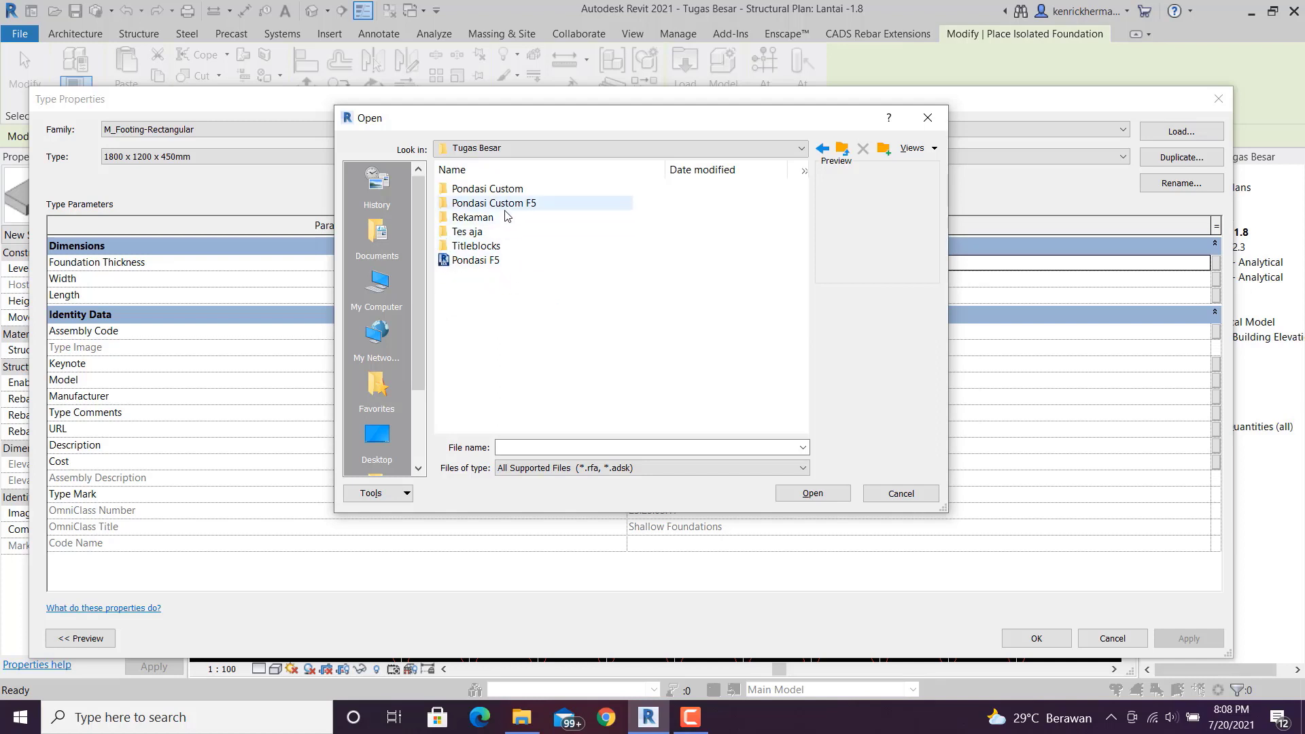
double_click(516, 189)
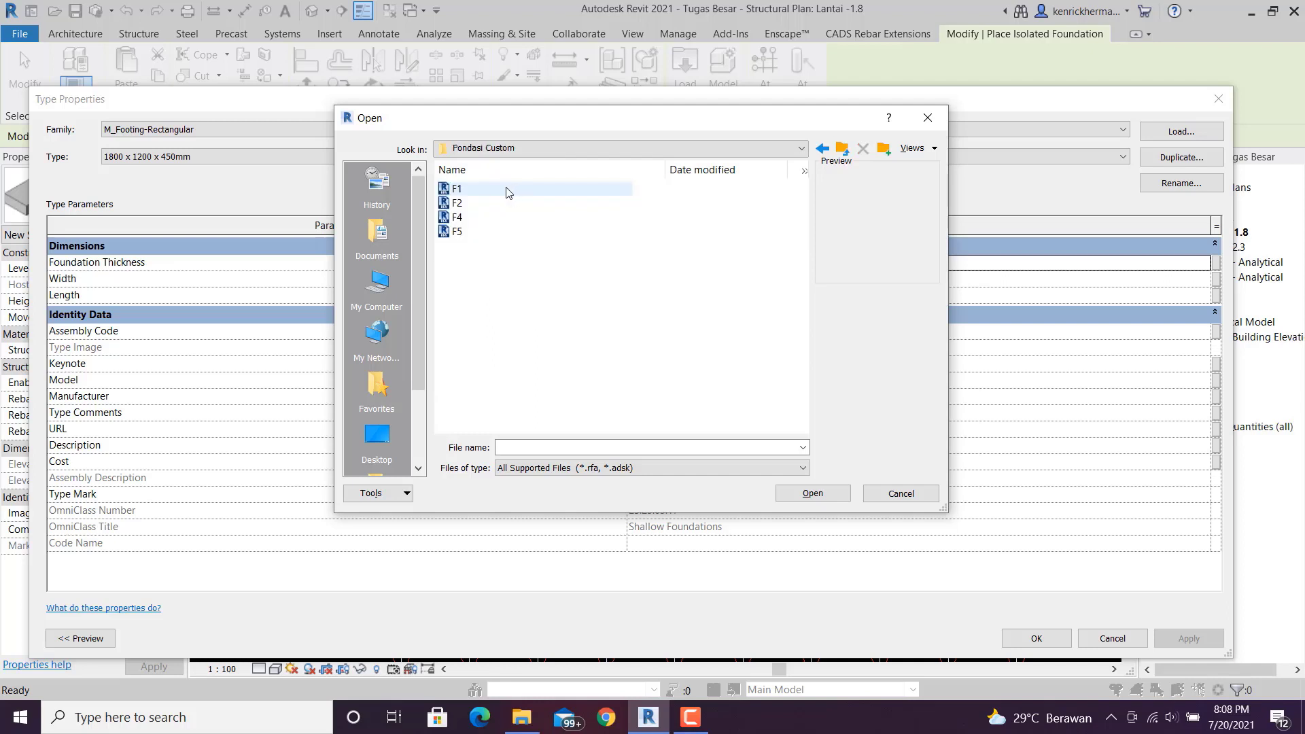
click(462, 189)
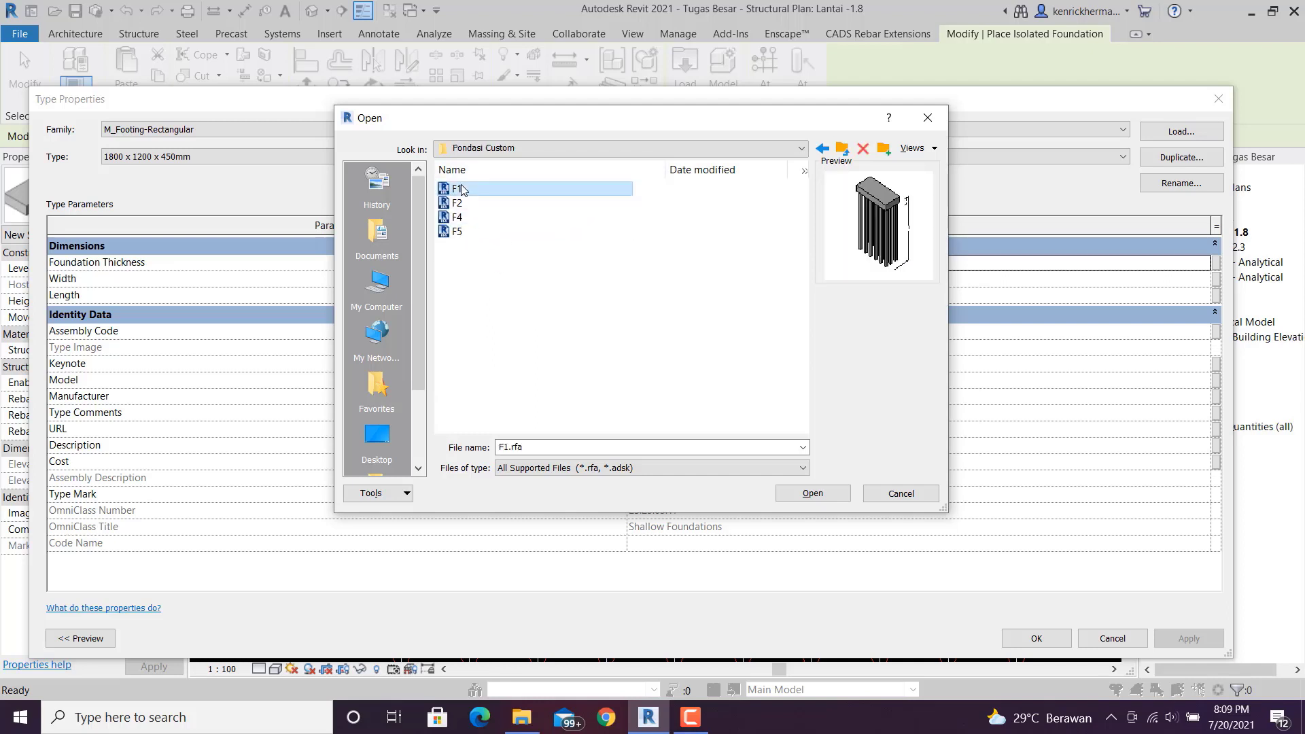
click(454, 231)
click(478, 191)
click(821, 497)
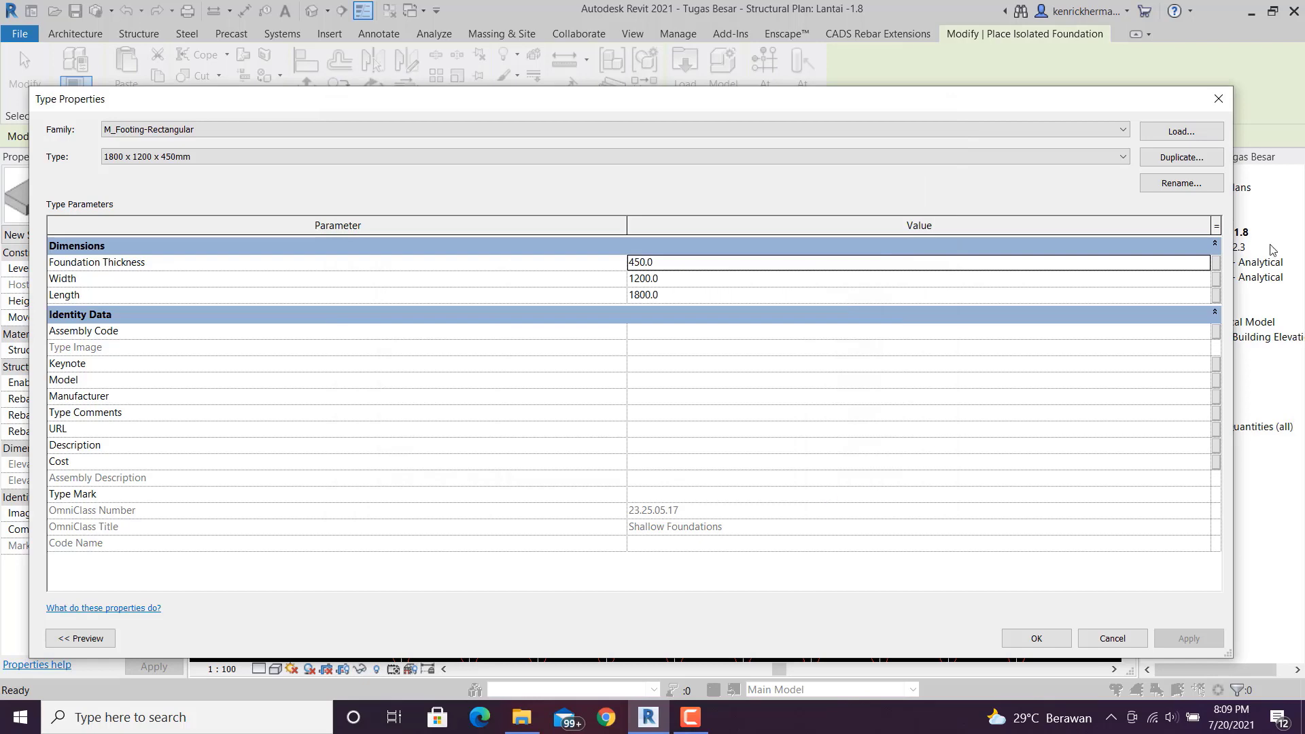
click(1039, 638)
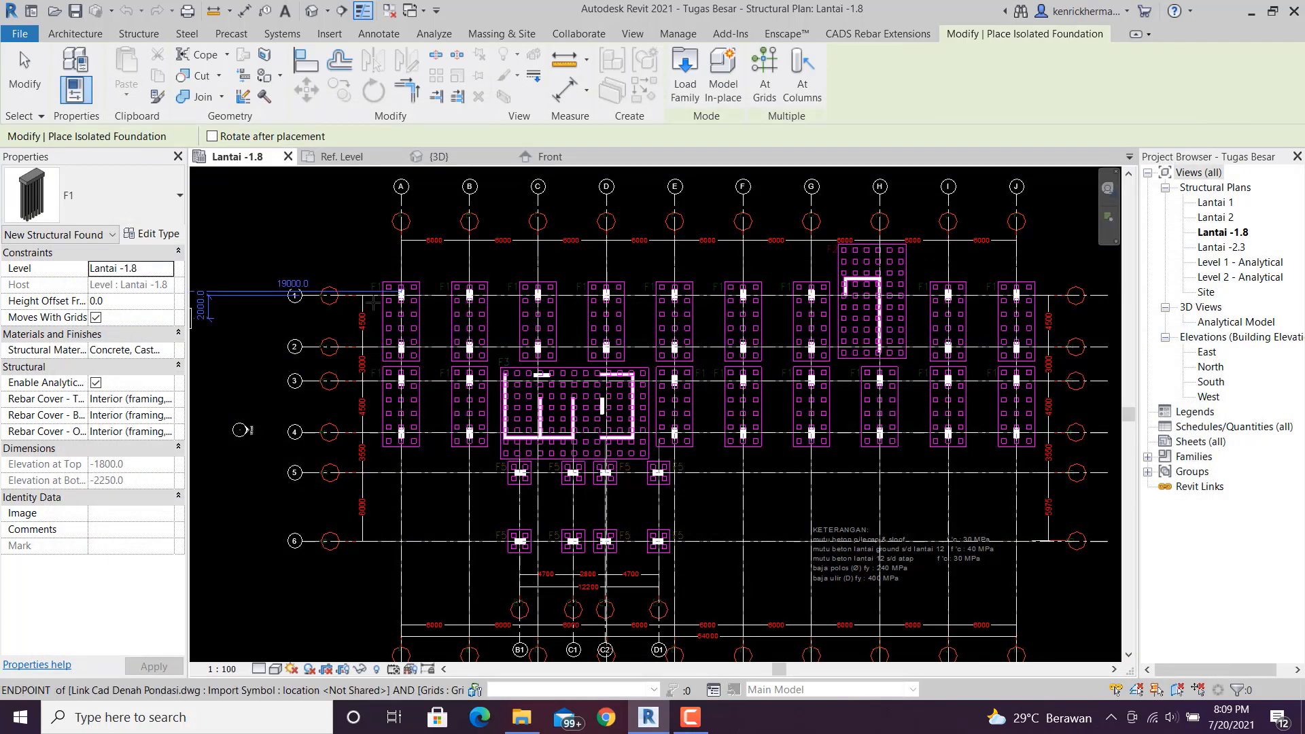
- Place one F1 foundation on grid A between grids 1 and 2, over its outline in the linked CAD plan
scroll(391, 326, up, 5)
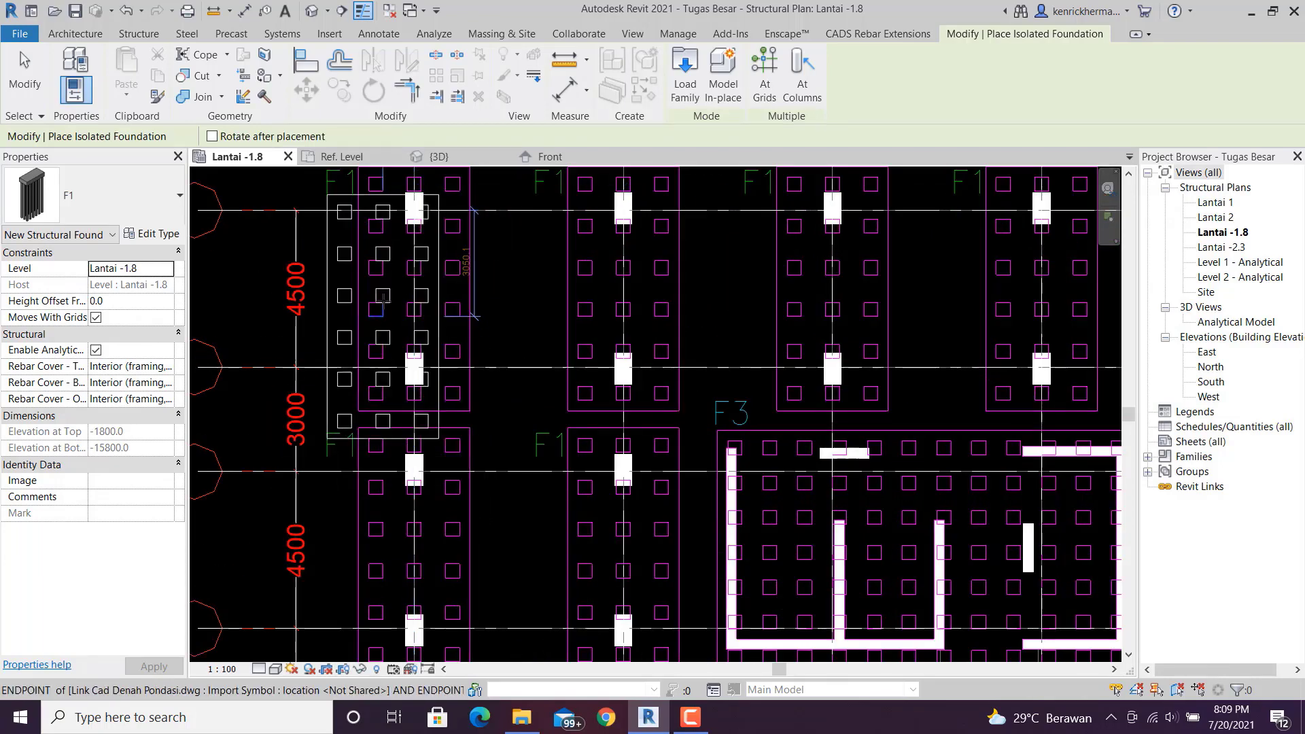
scroll(383, 299, down, 3)
scroll(474, 405, up, 2)
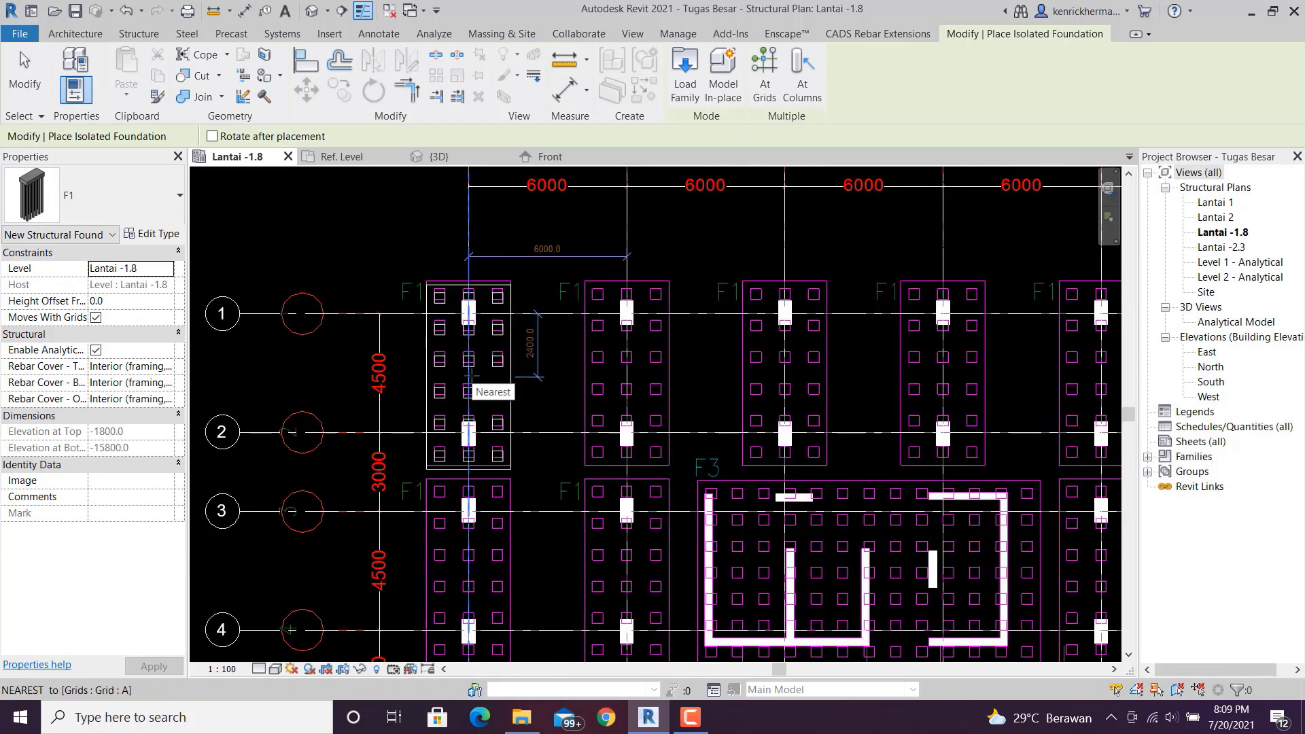
click(471, 376)
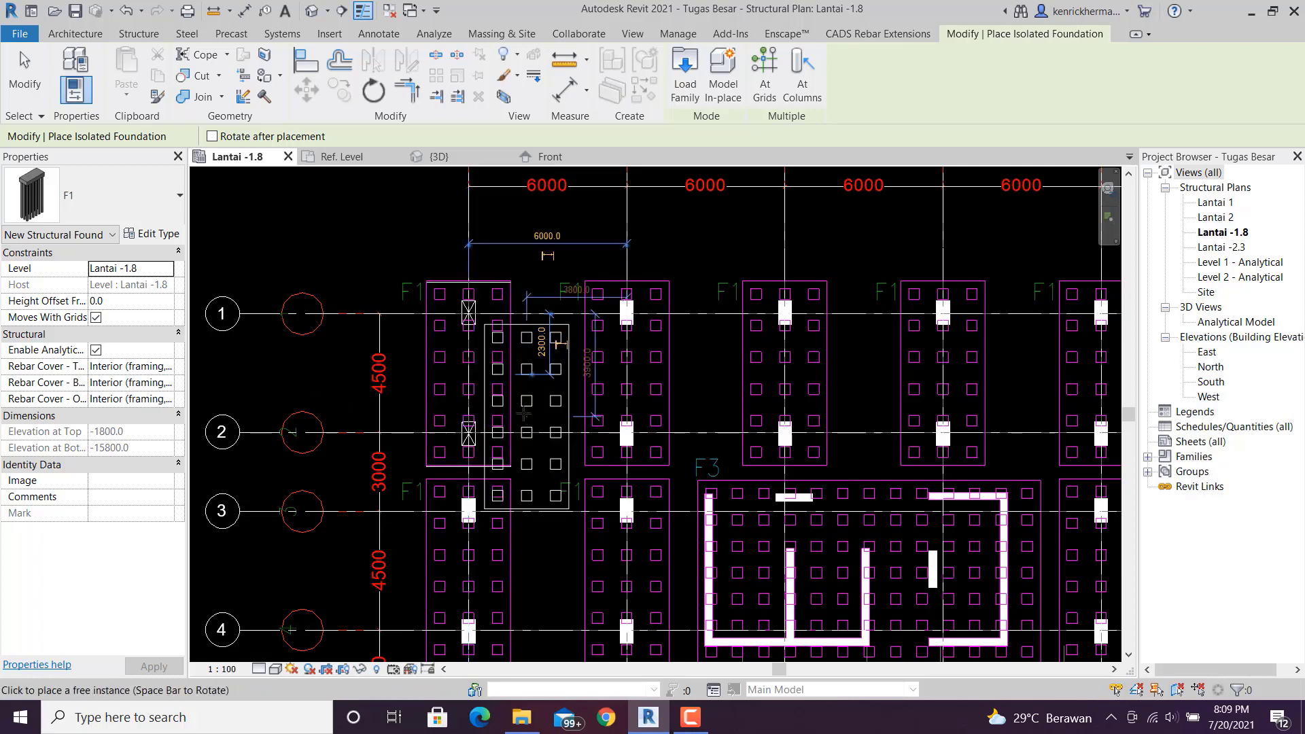
key(Escape)
key(Escape)
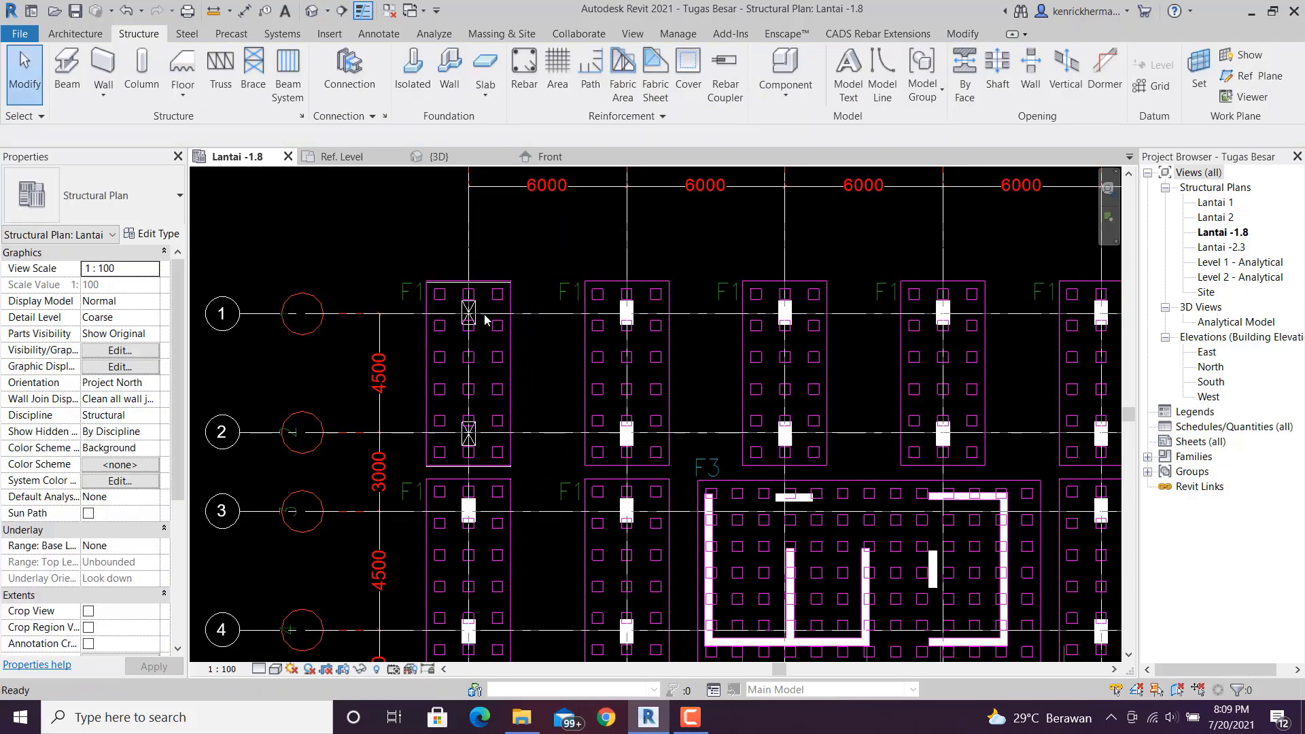
- Align the upper edge of the placed F1 foundation with the upper edge of its linked CAD outline
scroll(484, 279, up, 7)
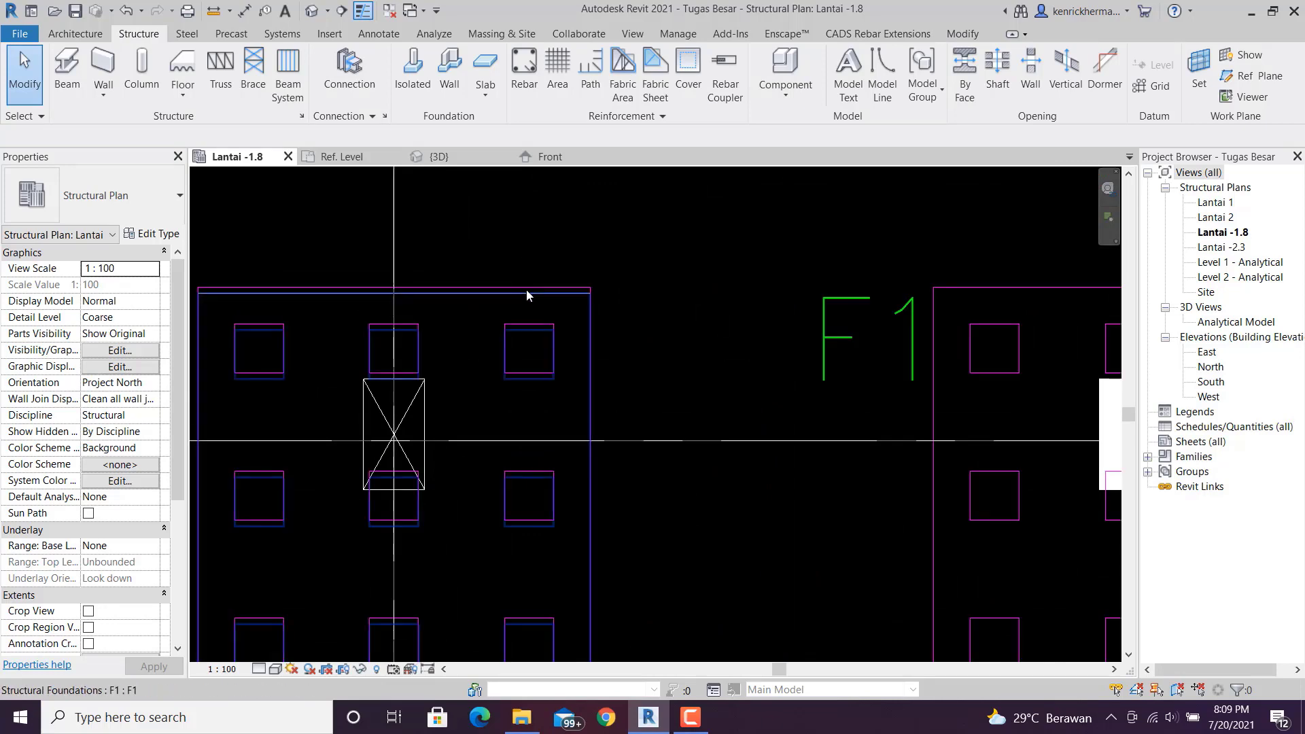
click(528, 292)
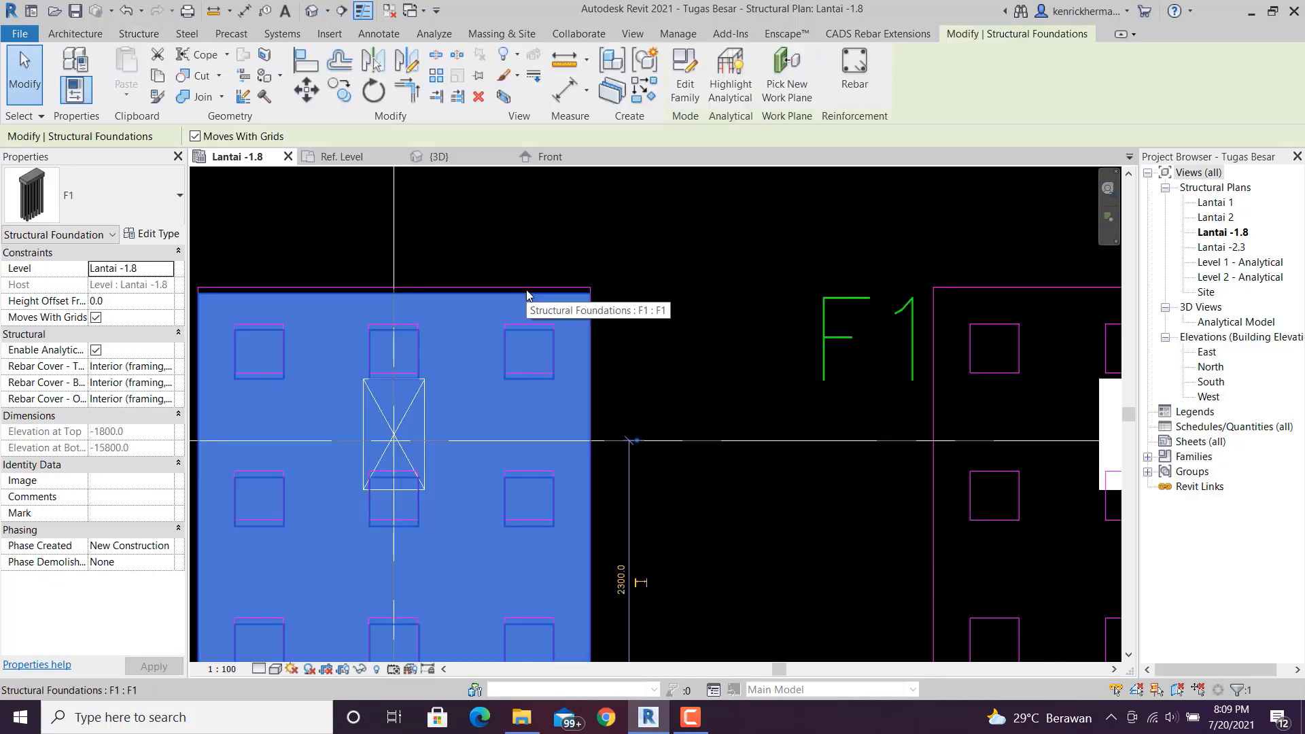
click(305, 61)
scroll(541, 282, up, 2)
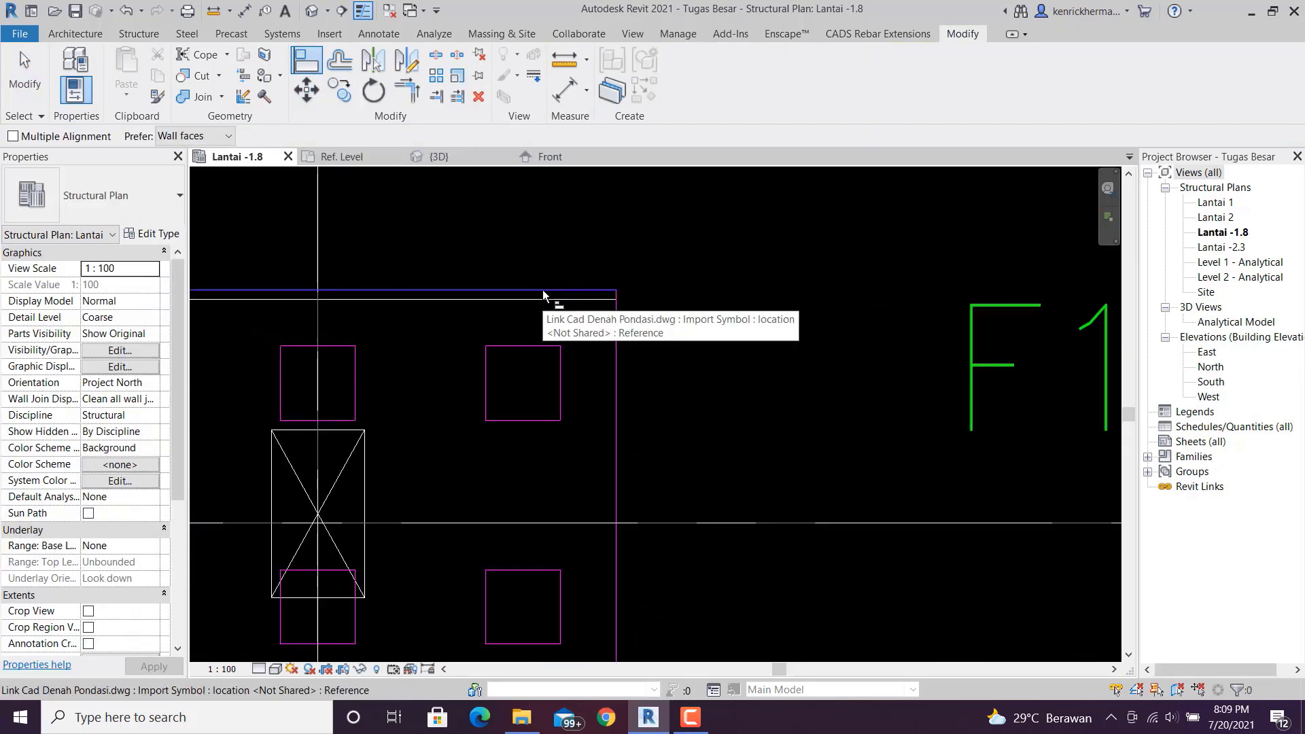
click(545, 291)
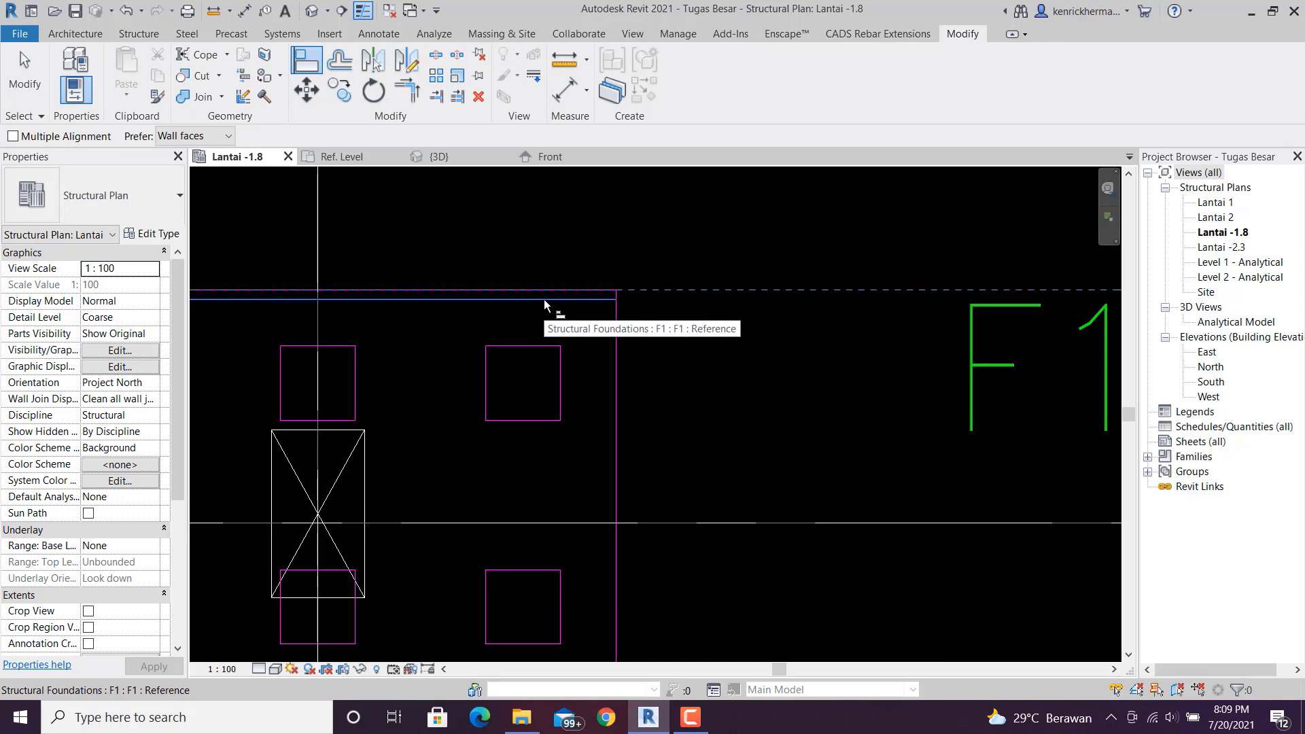
click(544, 299)
scroll(548, 299, down, 3)
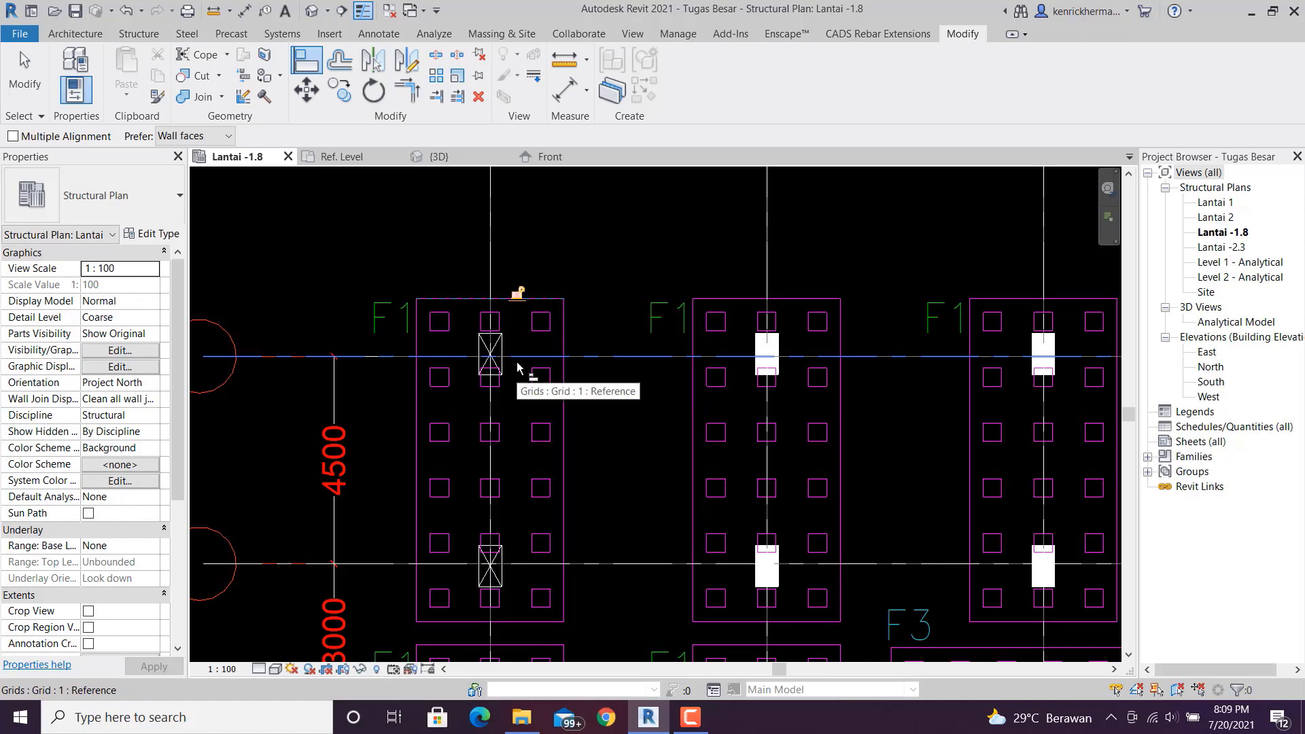
key(Escape)
key(Escape)
- Examine how the aligned F1 foundation on grid A fits the CAD outline and compare it with the neighbouring F1 footings
scroll(584, 390, down, 2)
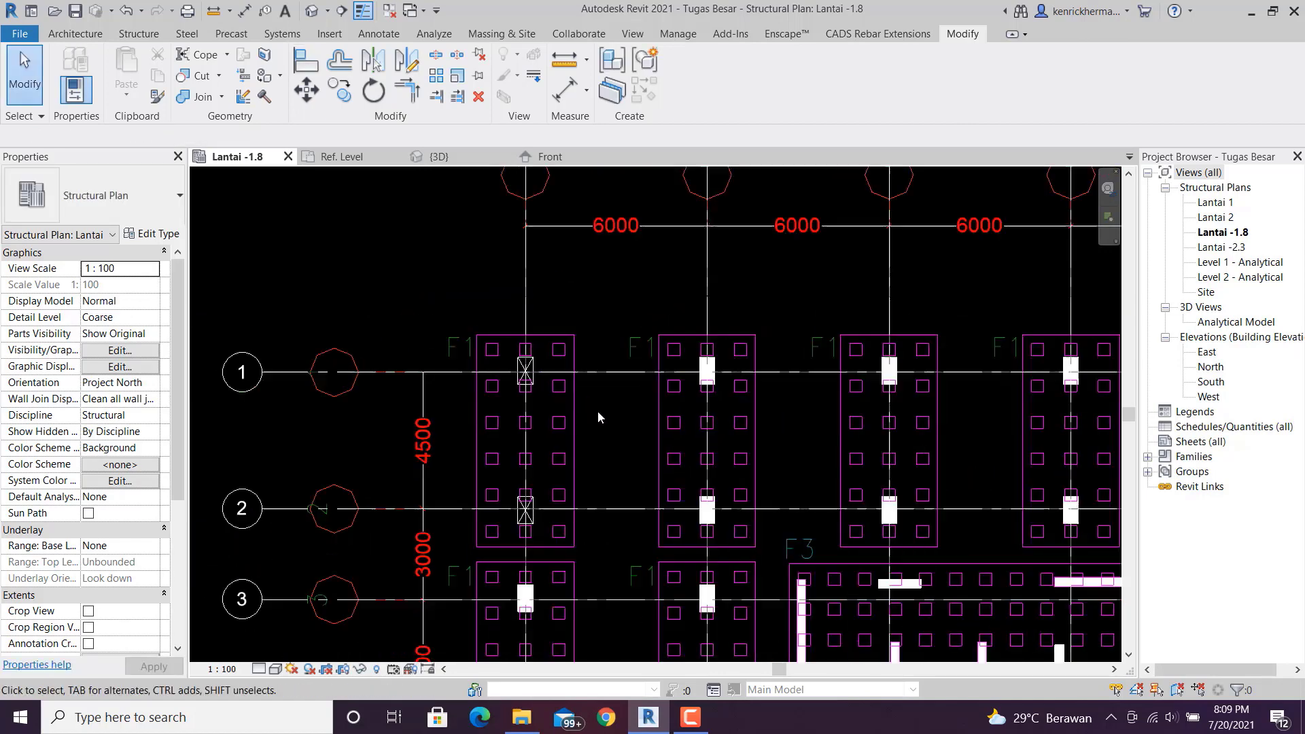
middle_drag(604, 424, 589, 349)
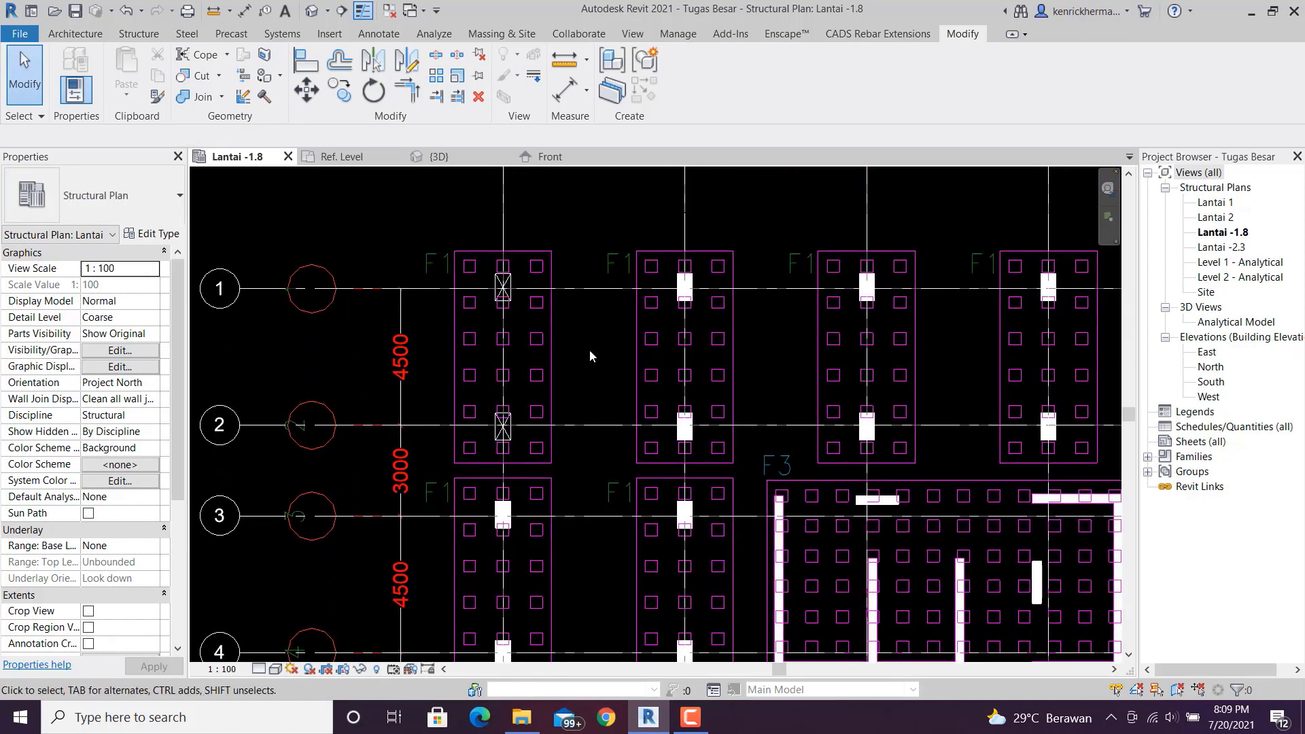
scroll(589, 341, up, 3)
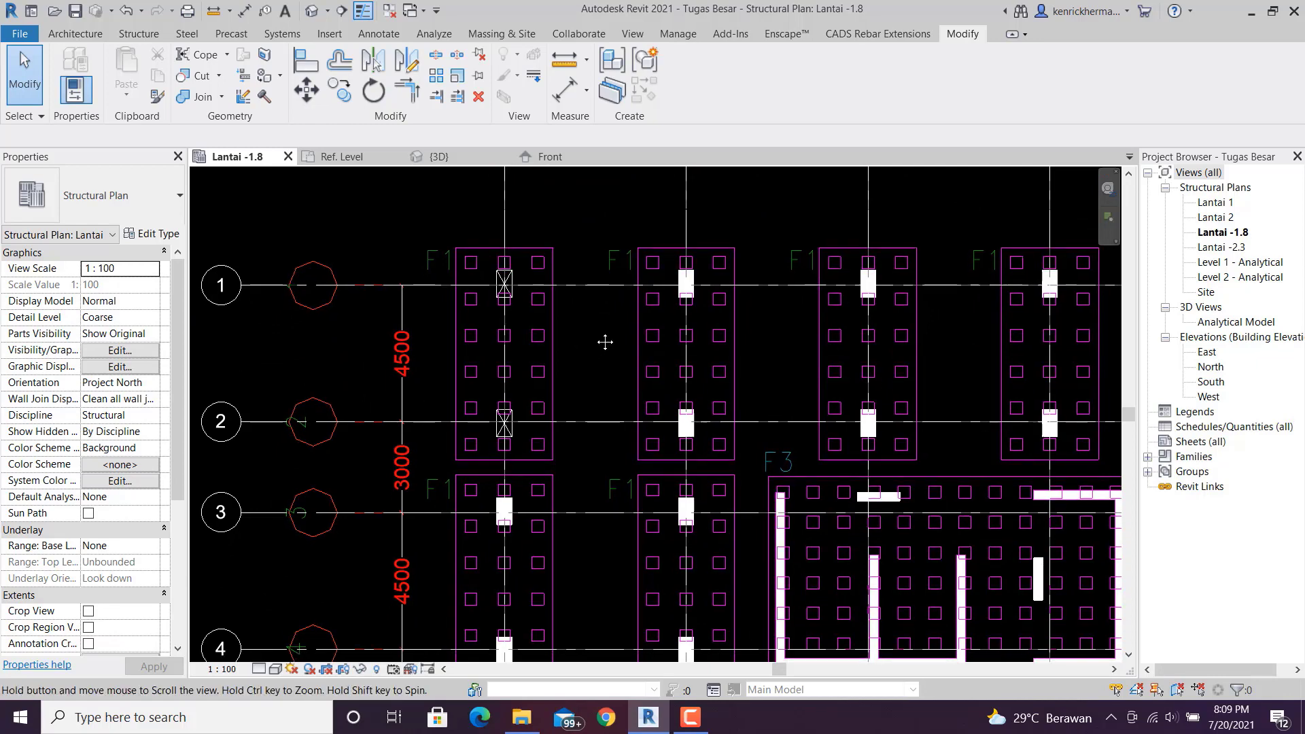
scroll(573, 306, up, 2)
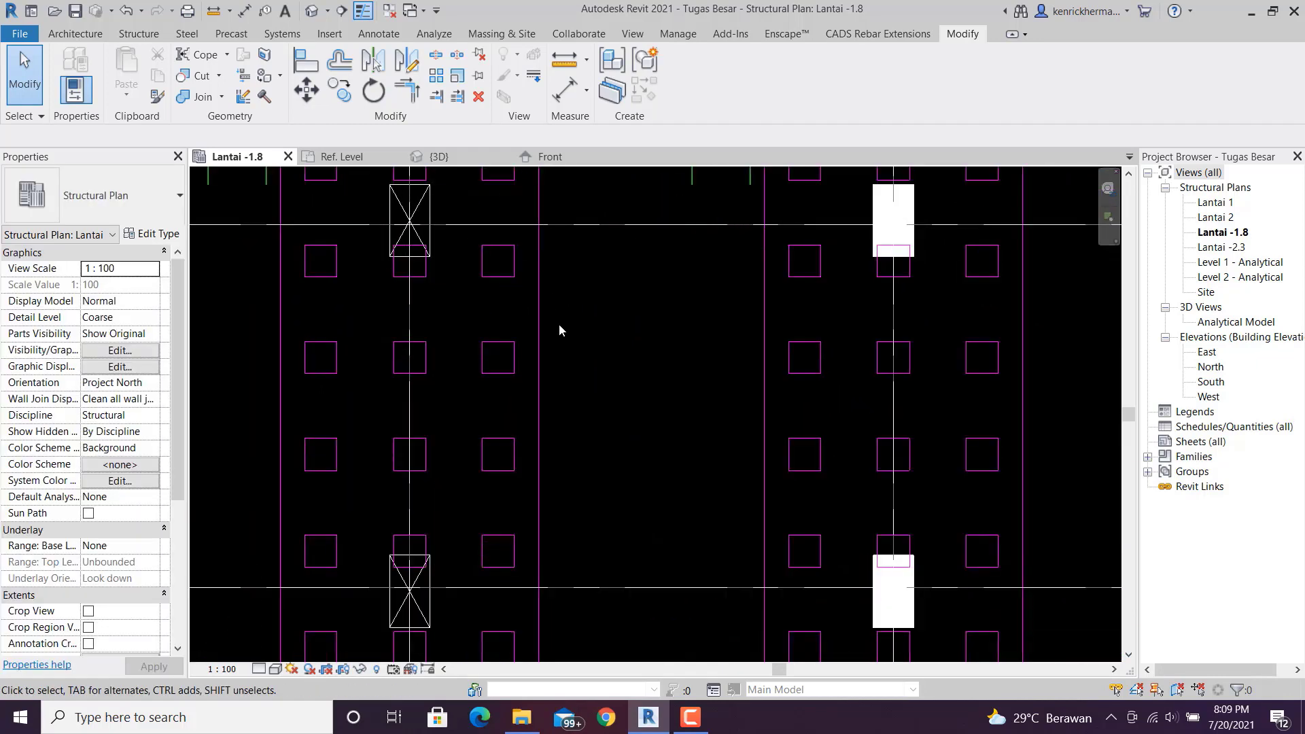
scroll(585, 381, up, 3)
scroll(571, 275, down, 4)
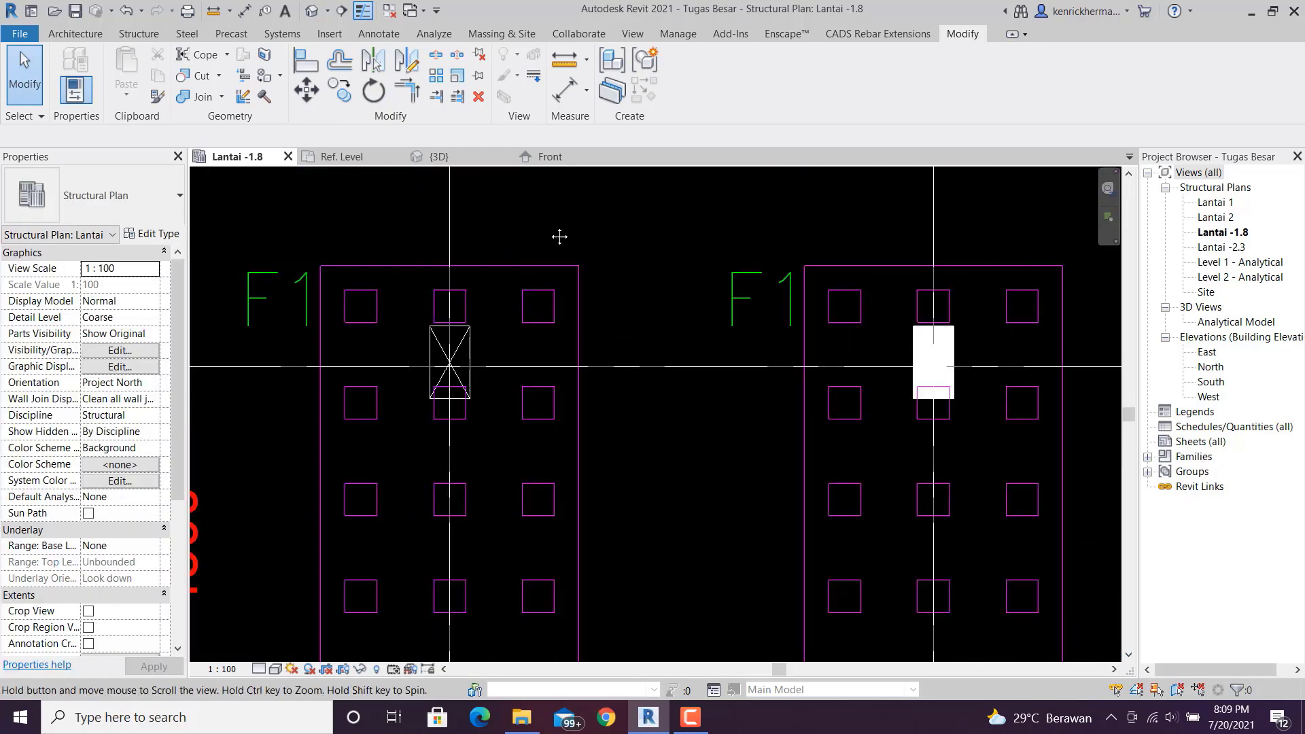
middle_drag(596, 291, 491, 303)
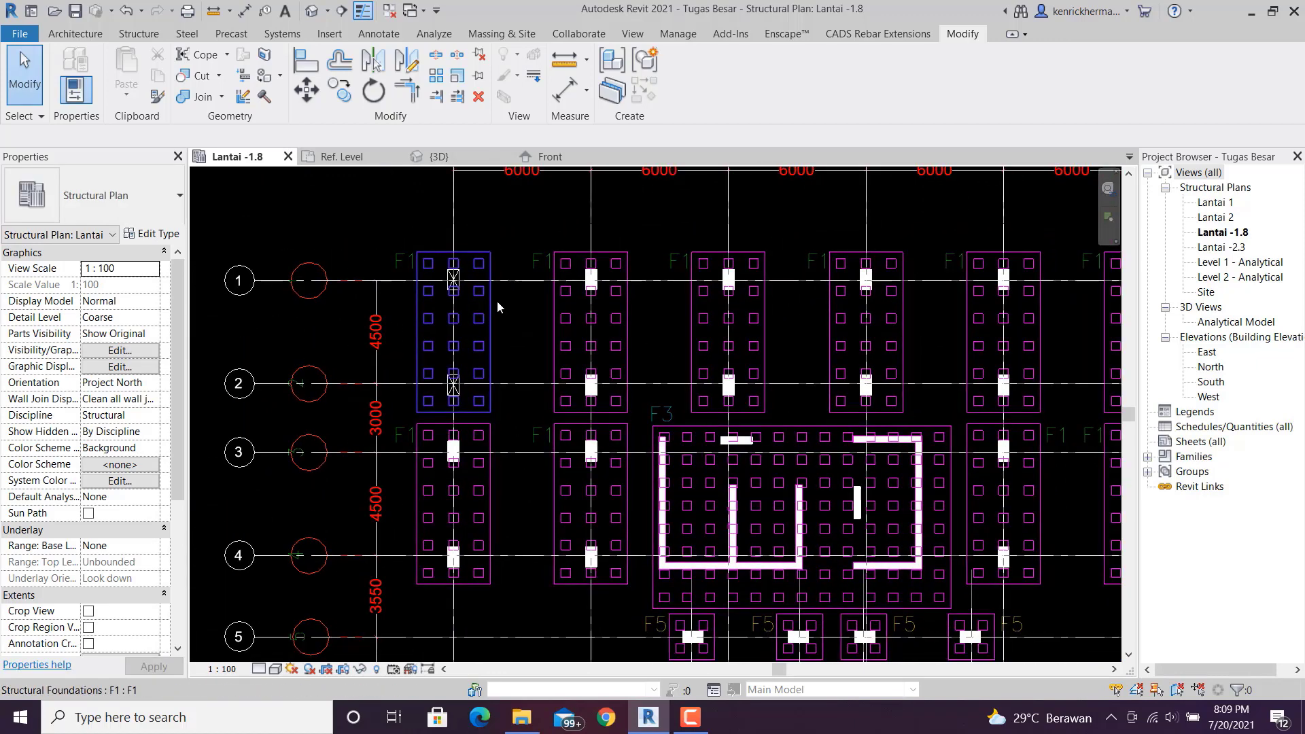
- Copy the grid A F1 foundation onto the other F1 outlines between grids 1 and 2, through grid J, as multiple copies
click(490, 304)
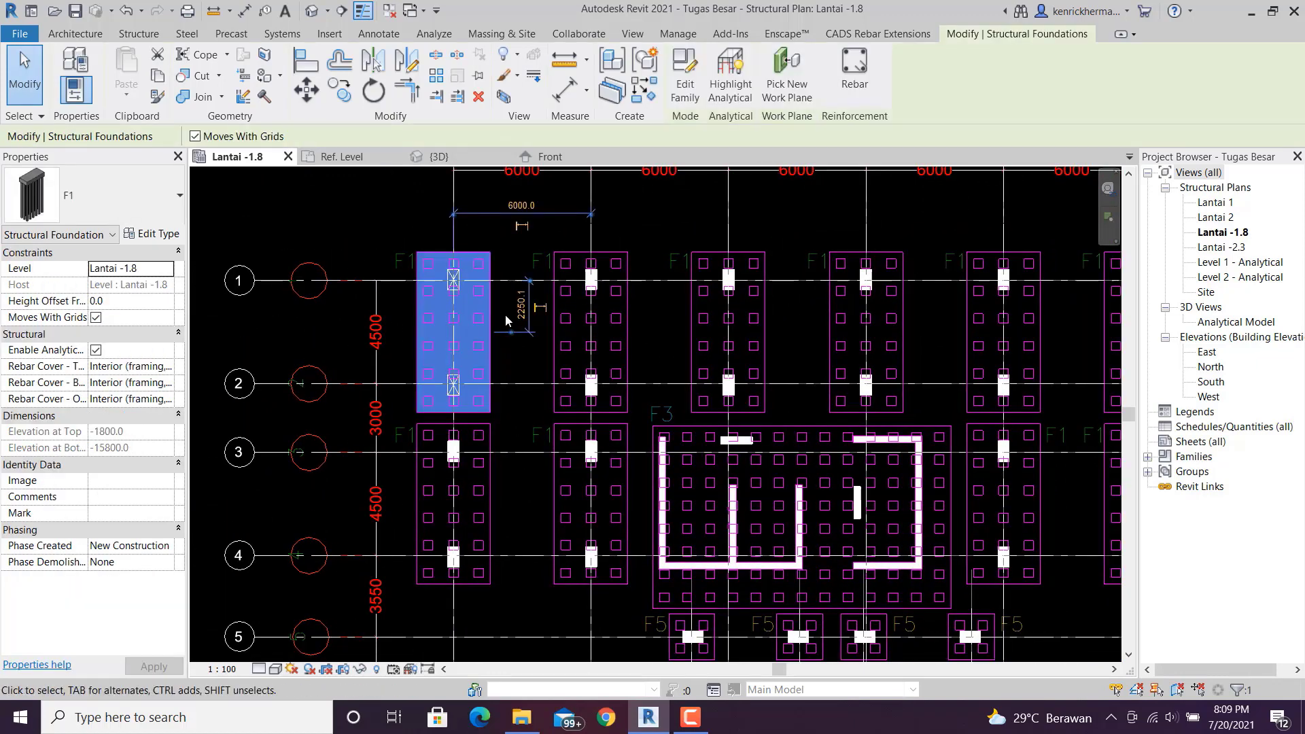
middle_drag(423, 218, 319, 217)
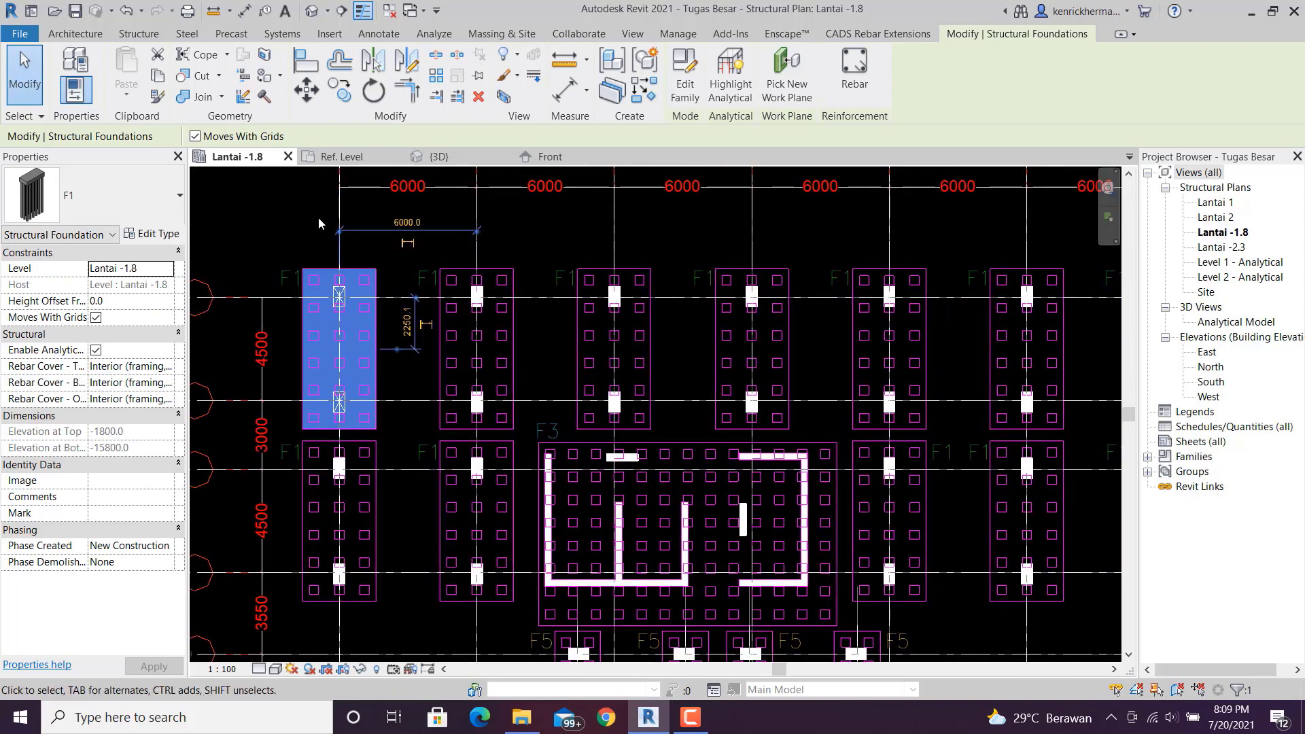
click(339, 90)
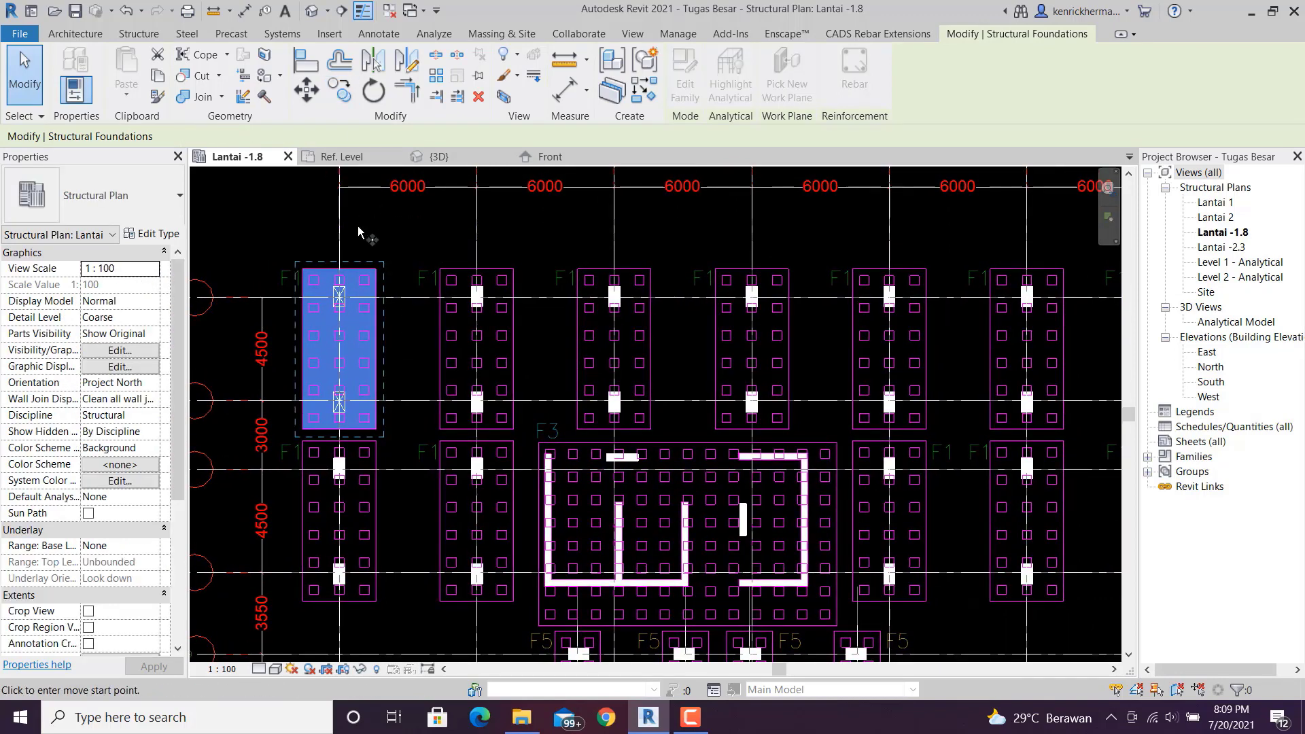
click(340, 270)
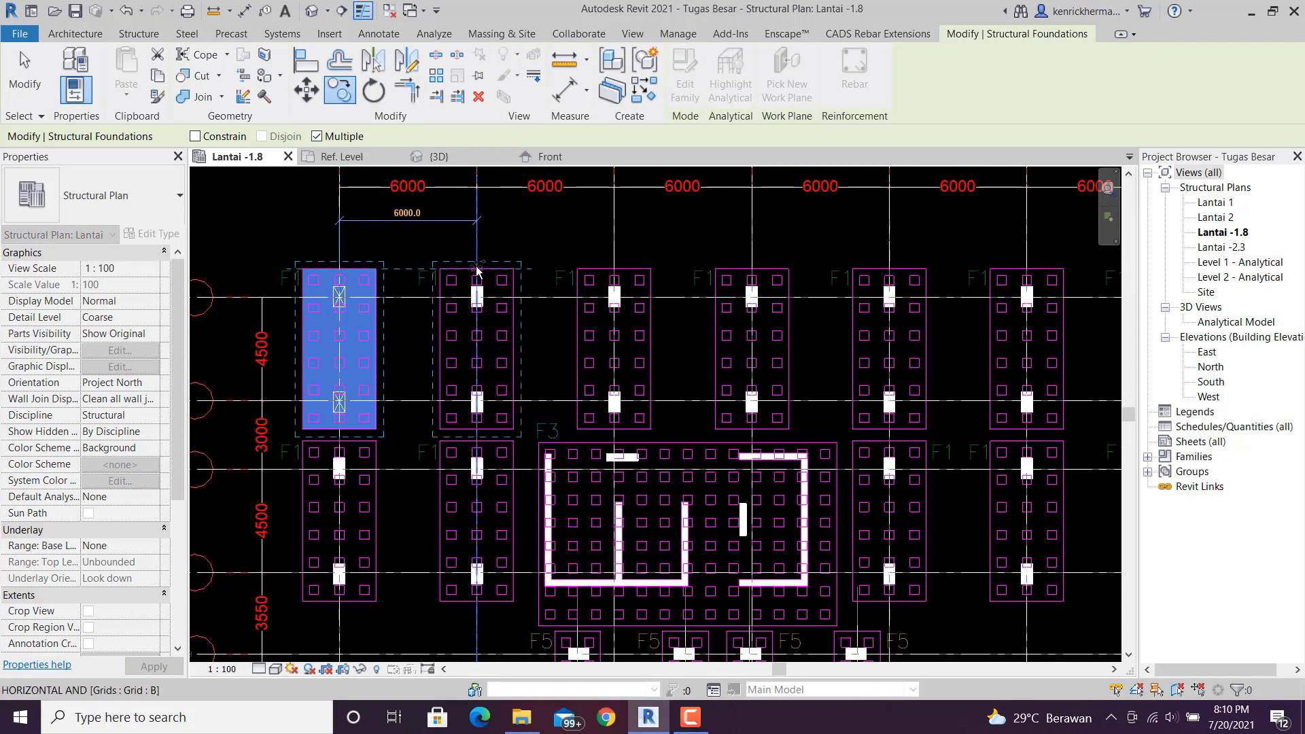
scroll(476, 271, up, 3)
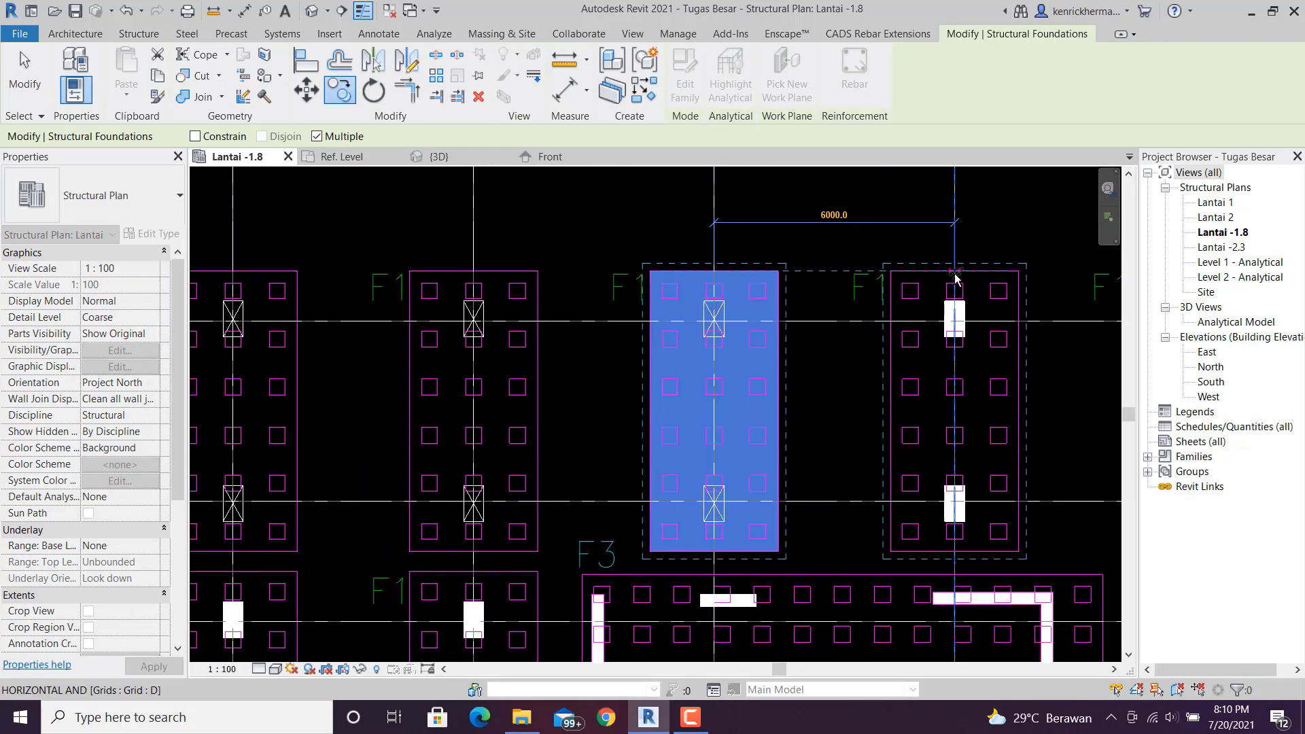
click(888, 297)
middle_drag(1019, 299, 625, 350)
click(737, 289)
click(851, 332)
middle_drag(1019, 330, 597, 321)
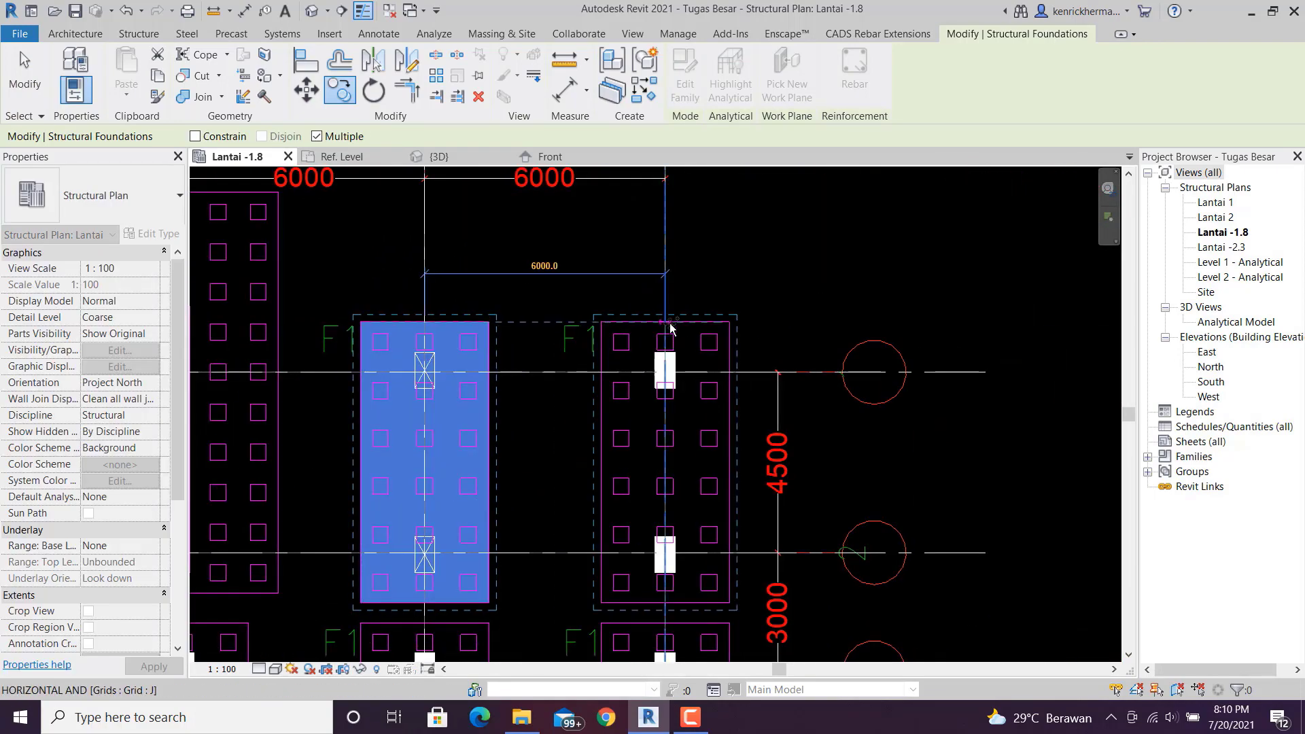
click(667, 322)
- Copy the F1 foundation onto all F1 outlines between grids 3 and 4, from grid J back to grid A
middle_drag(664, 489, 638, 320)
click(638, 406)
click(593, 411)
click(769, 408)
middle_drag(394, 414, 709, 409)
click(562, 408)
click(703, 407)
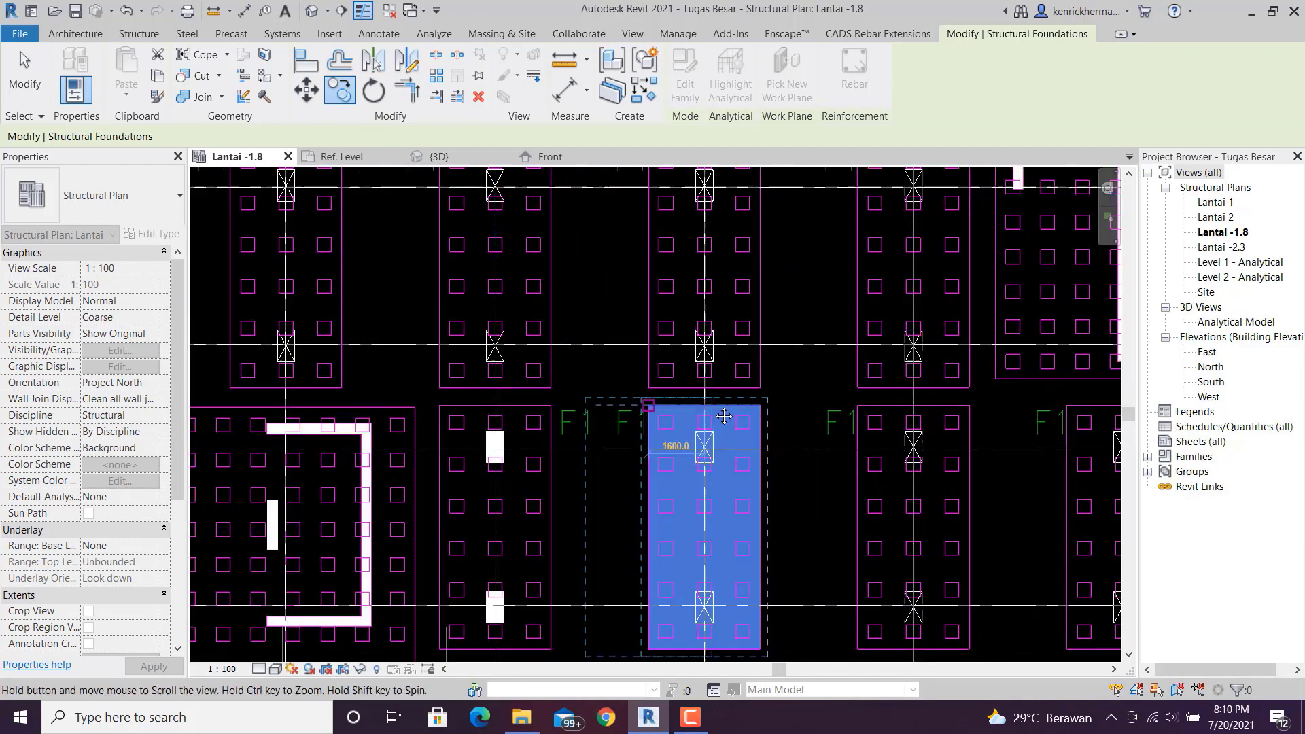
click(496, 407)
click(390, 419)
middle_drag(205, 412, 498, 375)
scroll(499, 376, up, 3)
click(498, 374)
scroll(503, 378, down, 5)
middle_drag(628, 447, 492, 381)
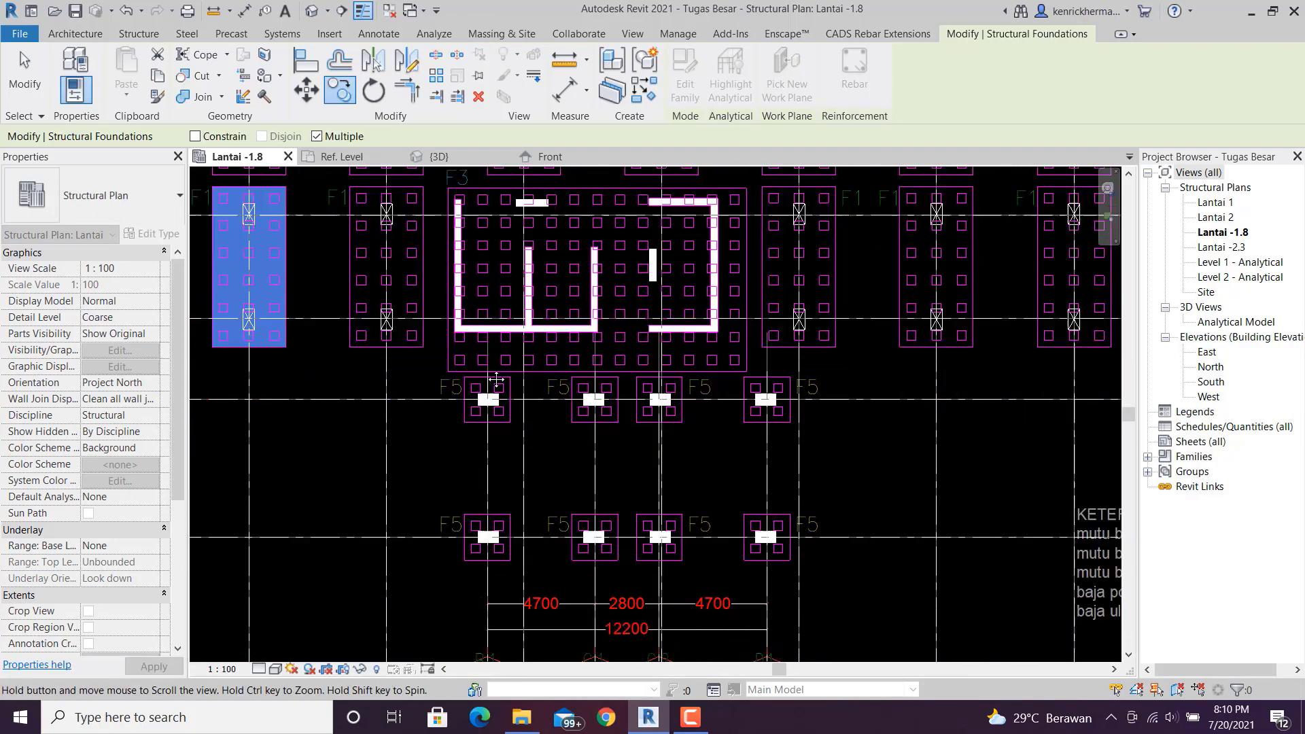
scroll(455, 357, down, 4)
key(Escape)
key(Escape)
scroll(419, 378, down, 3)
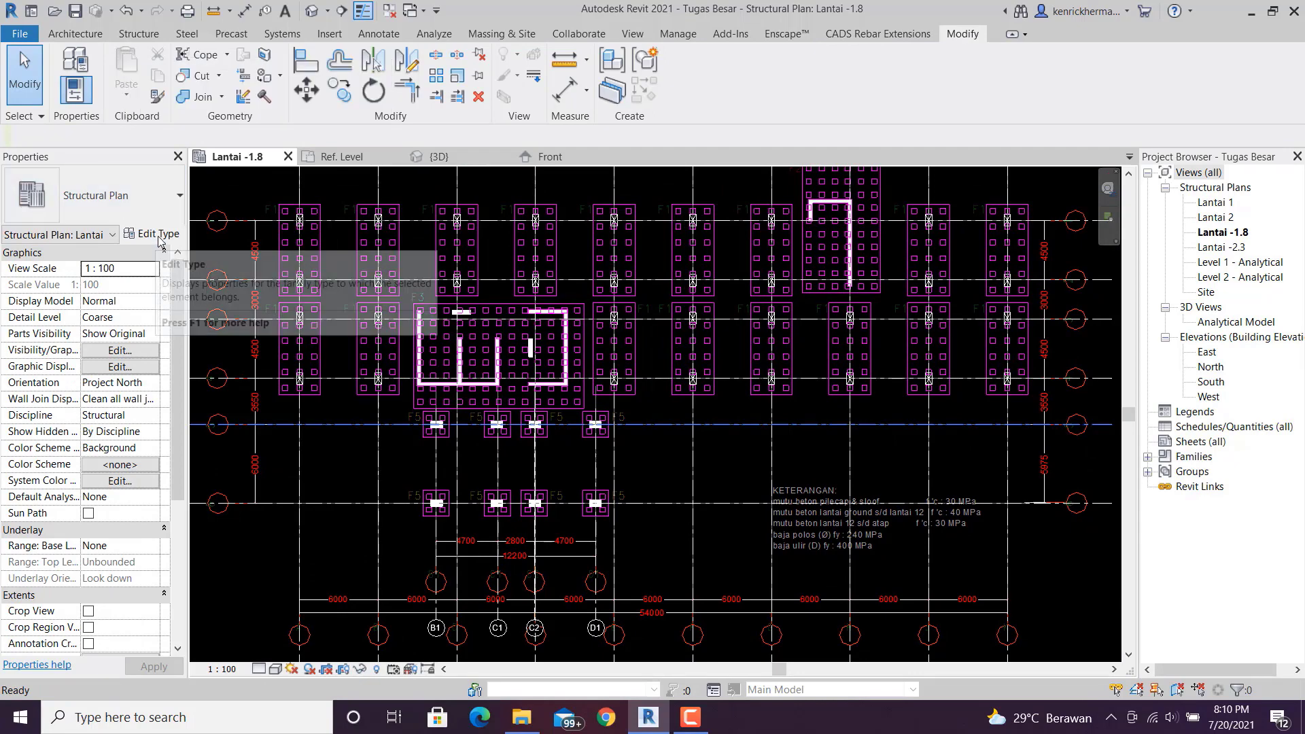
click(157, 234)
click(1087, 637)
scroll(612, 408, up, 2)
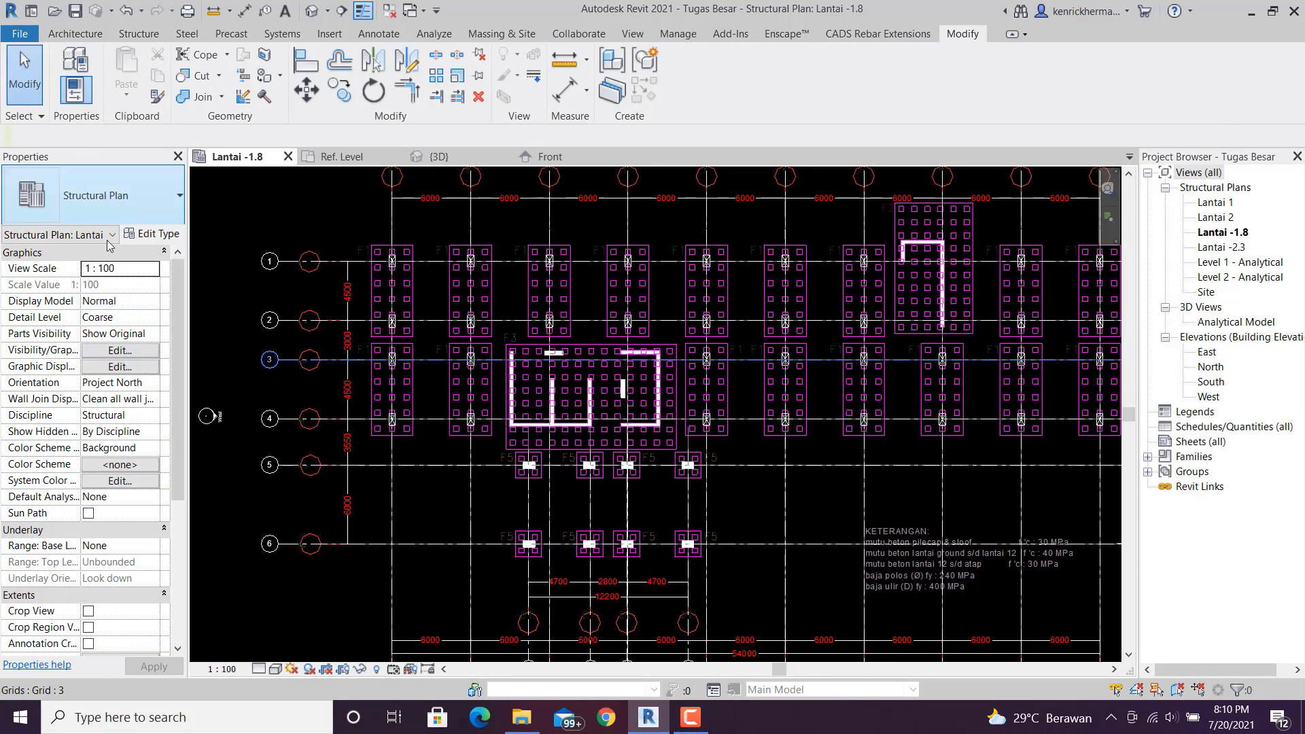
click(139, 33)
click(688, 74)
click(900, 493)
- Start an isolated foundation, load the F2 family through its type properties and accept it as the foundation type
click(139, 34)
click(413, 73)
click(156, 233)
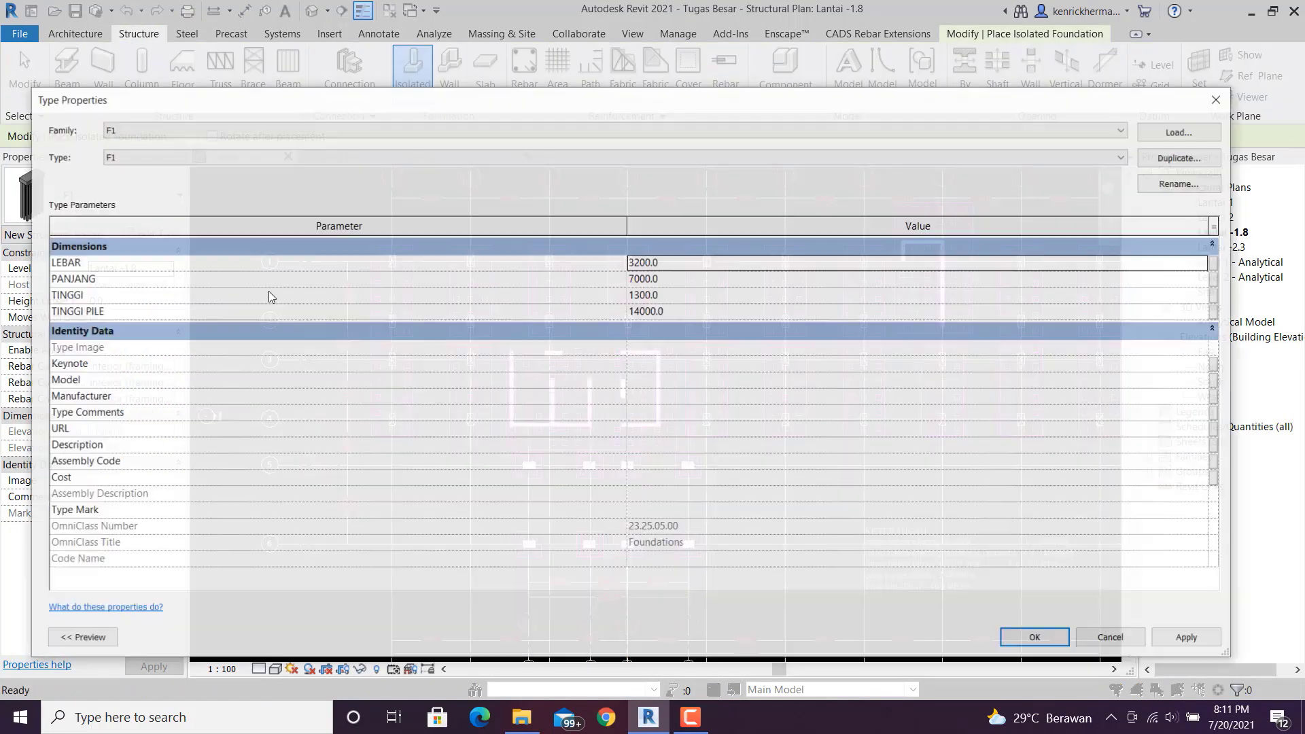
click(1182, 131)
click(475, 206)
click(813, 492)
click(1036, 639)
- Place one F2 foundation over the large F2 outline at grid H in the linked CAD plan
scroll(935, 266, up, 2)
middle_drag(935, 267, 781, 327)
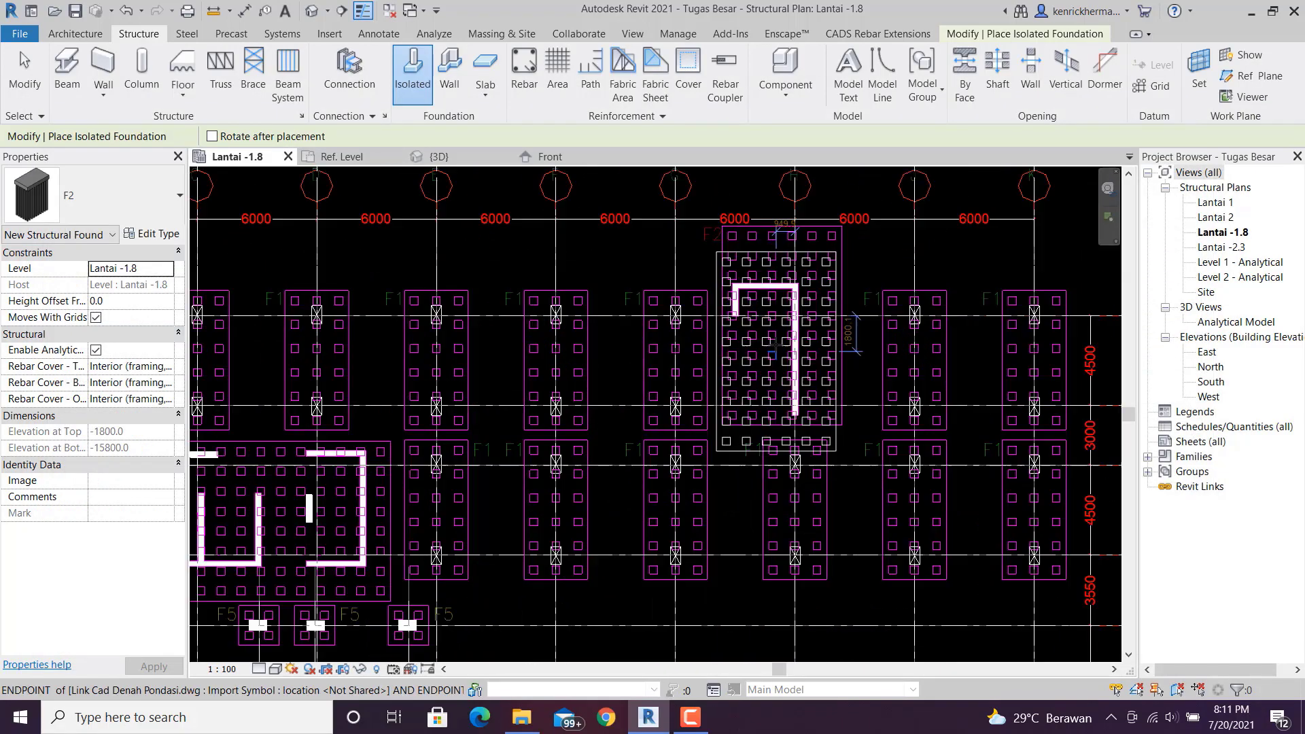
click(780, 326)
scroll(854, 334, up, 2)
key(Escape)
- Align the right and upper edges of the placed F2 foundation with its linked CAD outline
middle_drag(846, 191, 787, 332)
scroll(786, 331, up, 3)
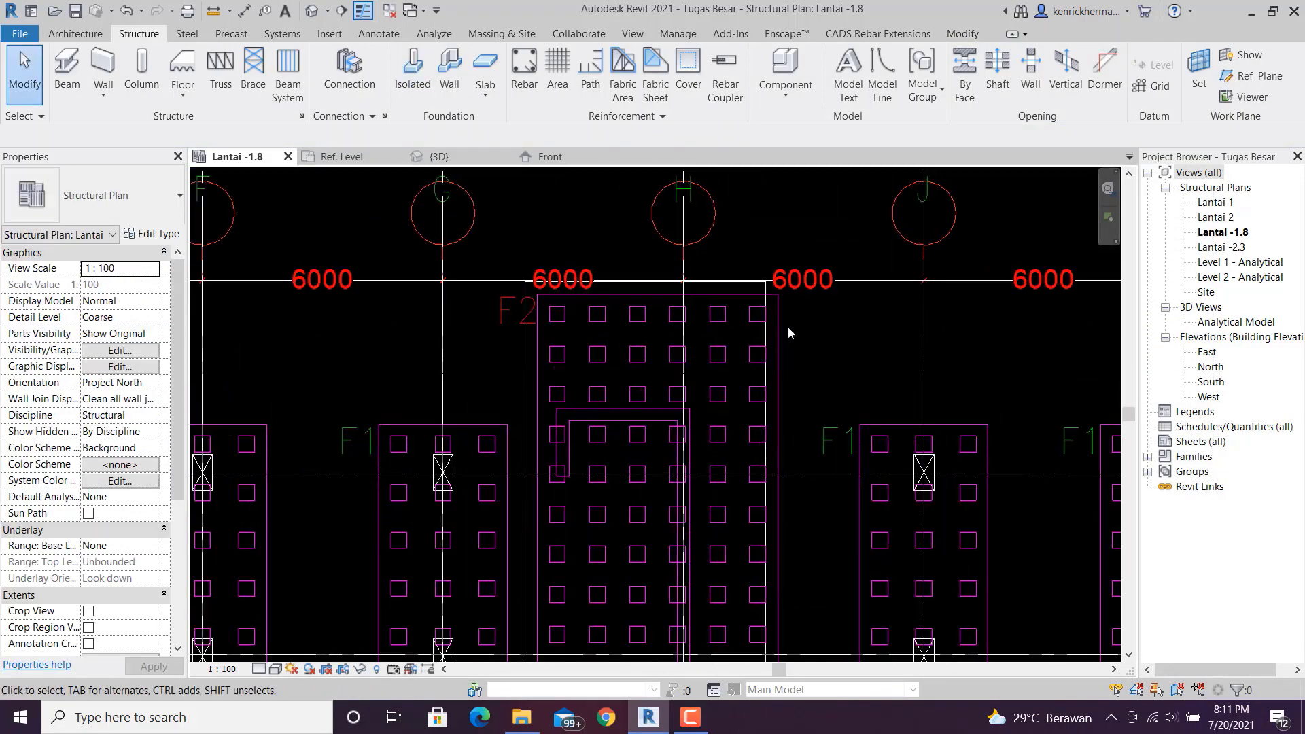
click(751, 322)
click(725, 320)
click(725, 317)
key(a)
key(l)
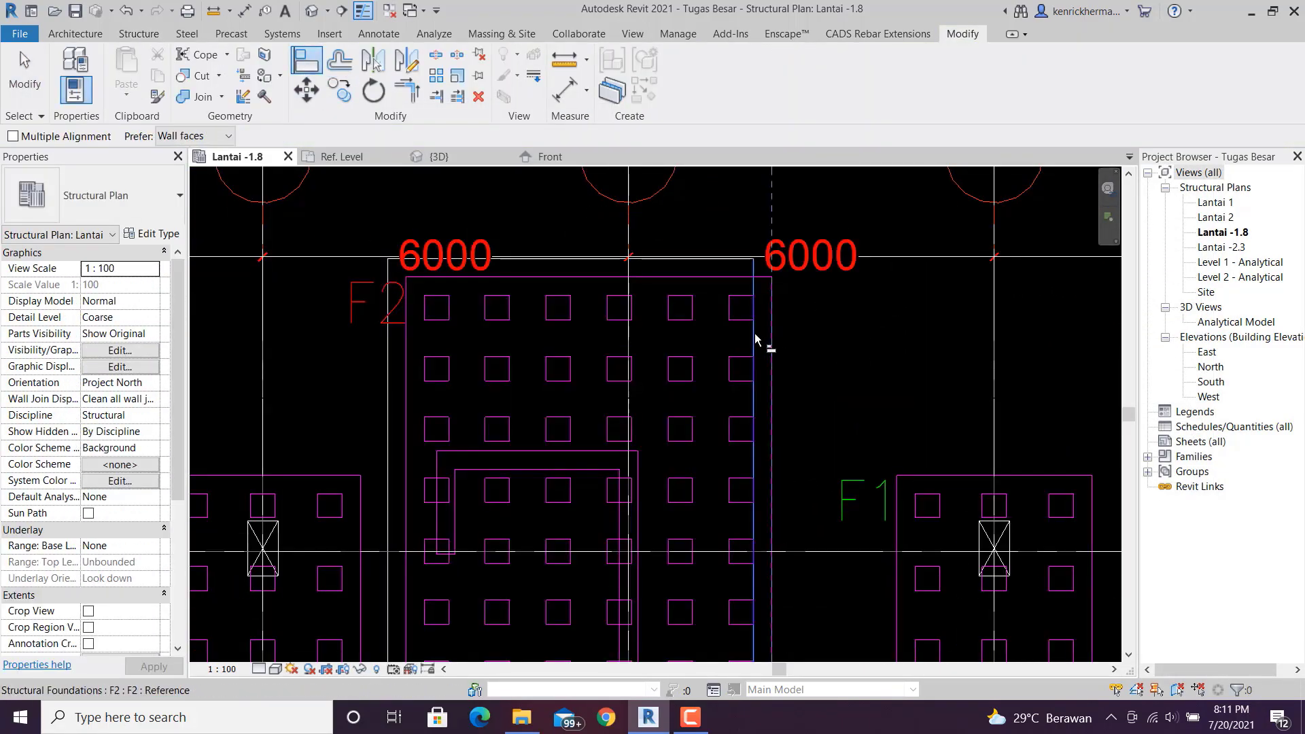
scroll(724, 264, up, 3)
click(717, 252)
scroll(679, 313, down, 6)
key(Escape)
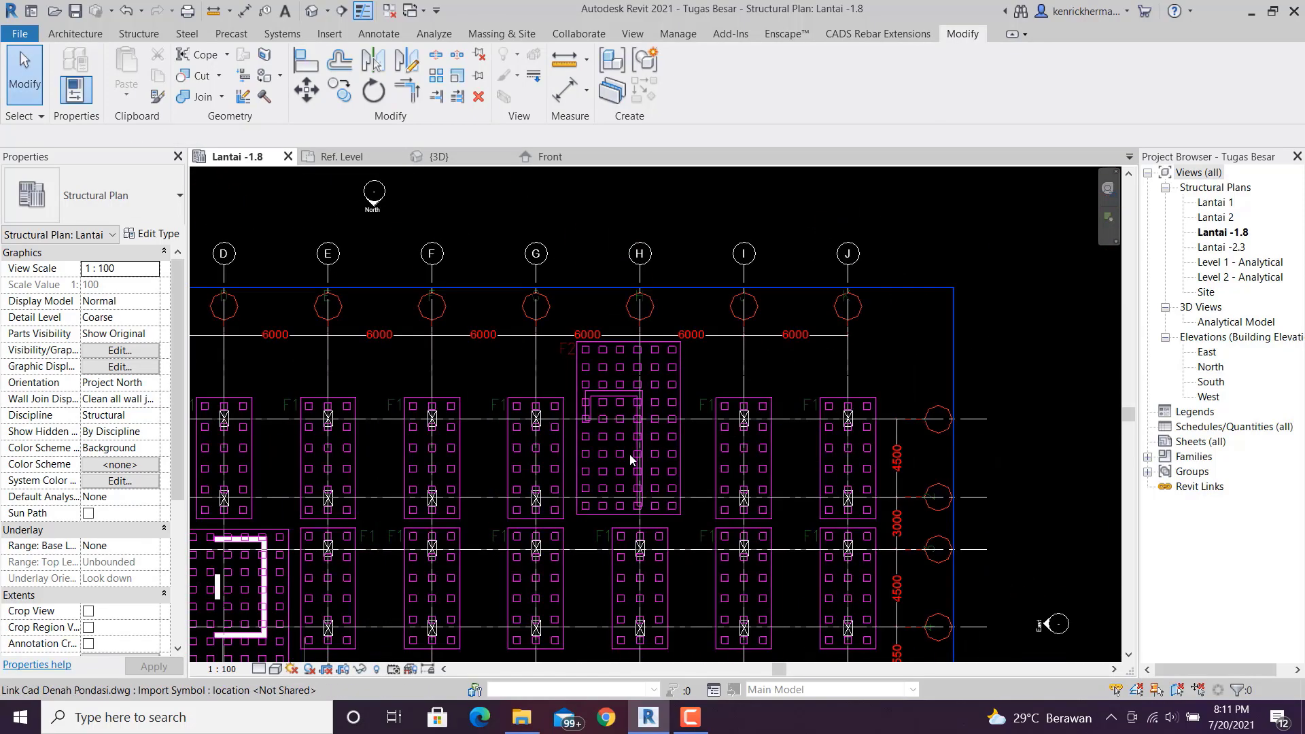
- Start another isolated foundation, load the F4 family through its type properties and accept it as the foundation type
middle_drag(630, 455, 703, 302)
click(138, 34)
click(354, 68)
click(153, 234)
click(1181, 132)
click(456, 216)
click(814, 492)
click(1037, 638)
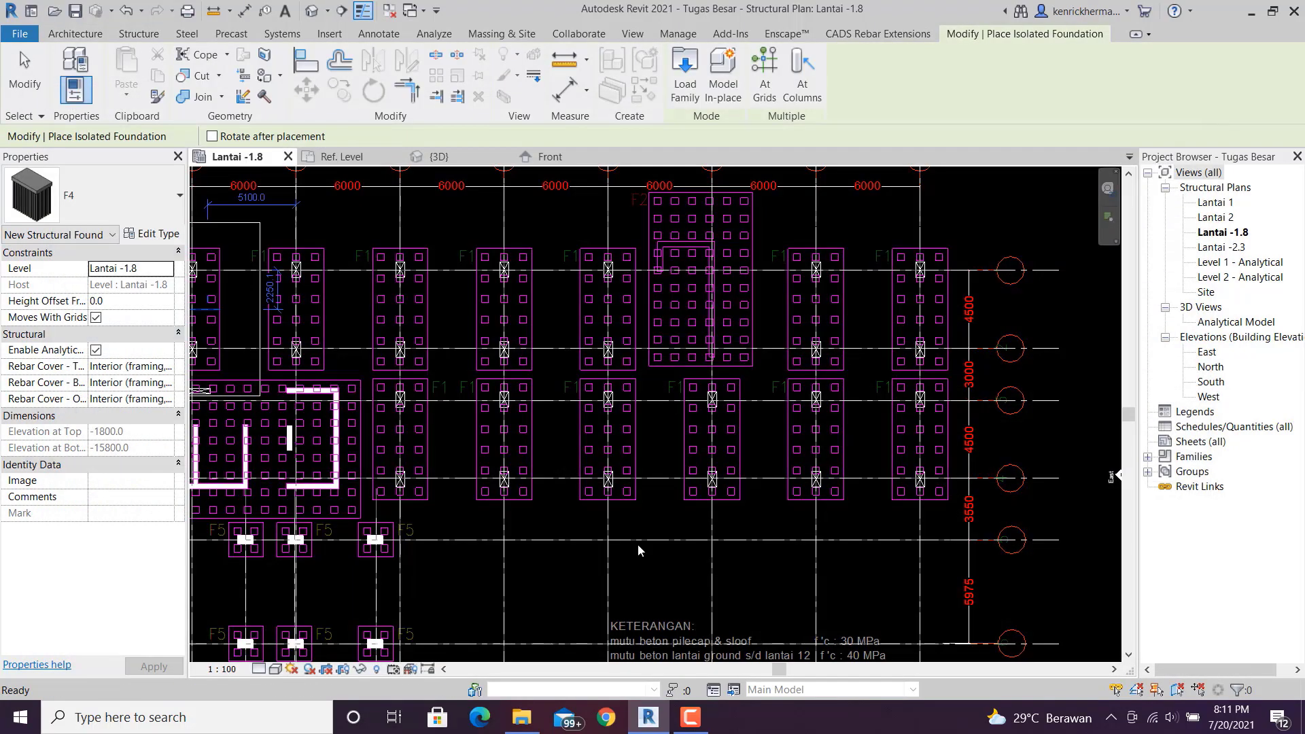
- Place one F4 foundation over the large F3 outline around grids C and D and align its edges with the CAD outline
middle_drag(605, 401, 948, 396)
click(585, 455)
key(Escape)
key(Escape)
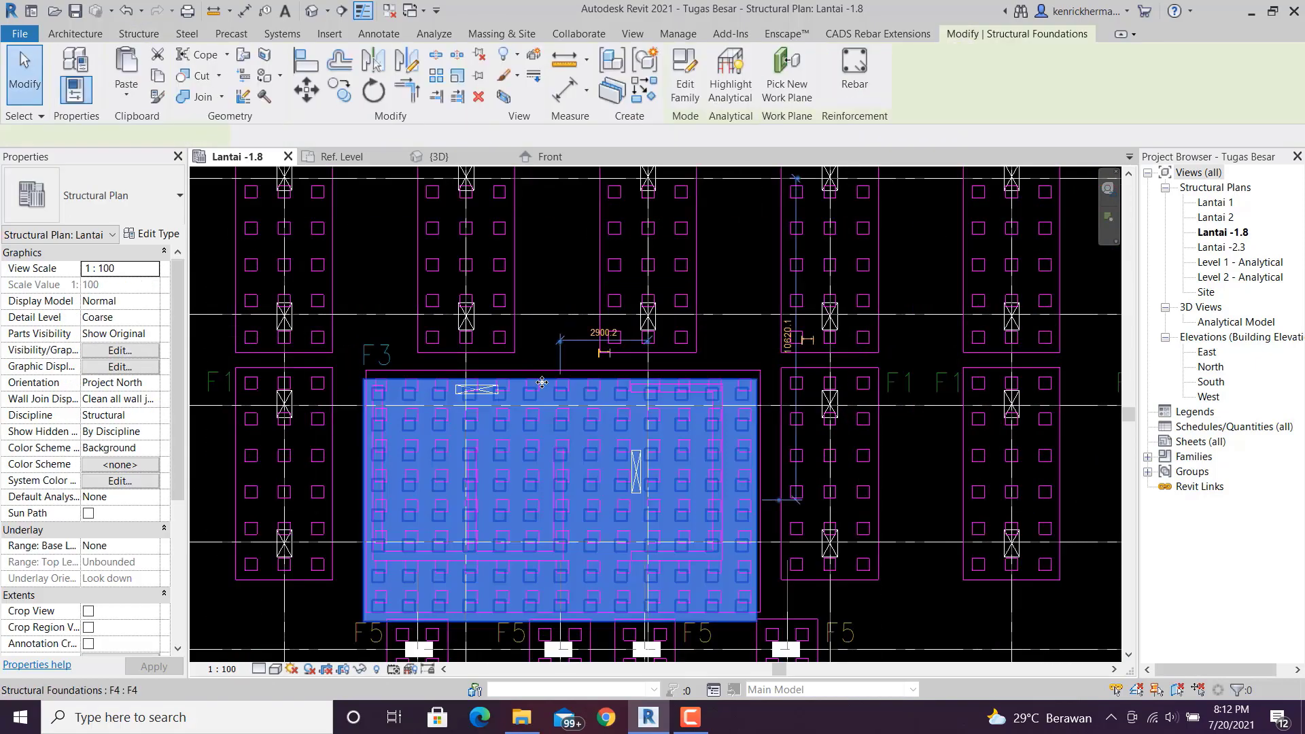
scroll(519, 370, up, 3)
scroll(586, 398, down, 1)
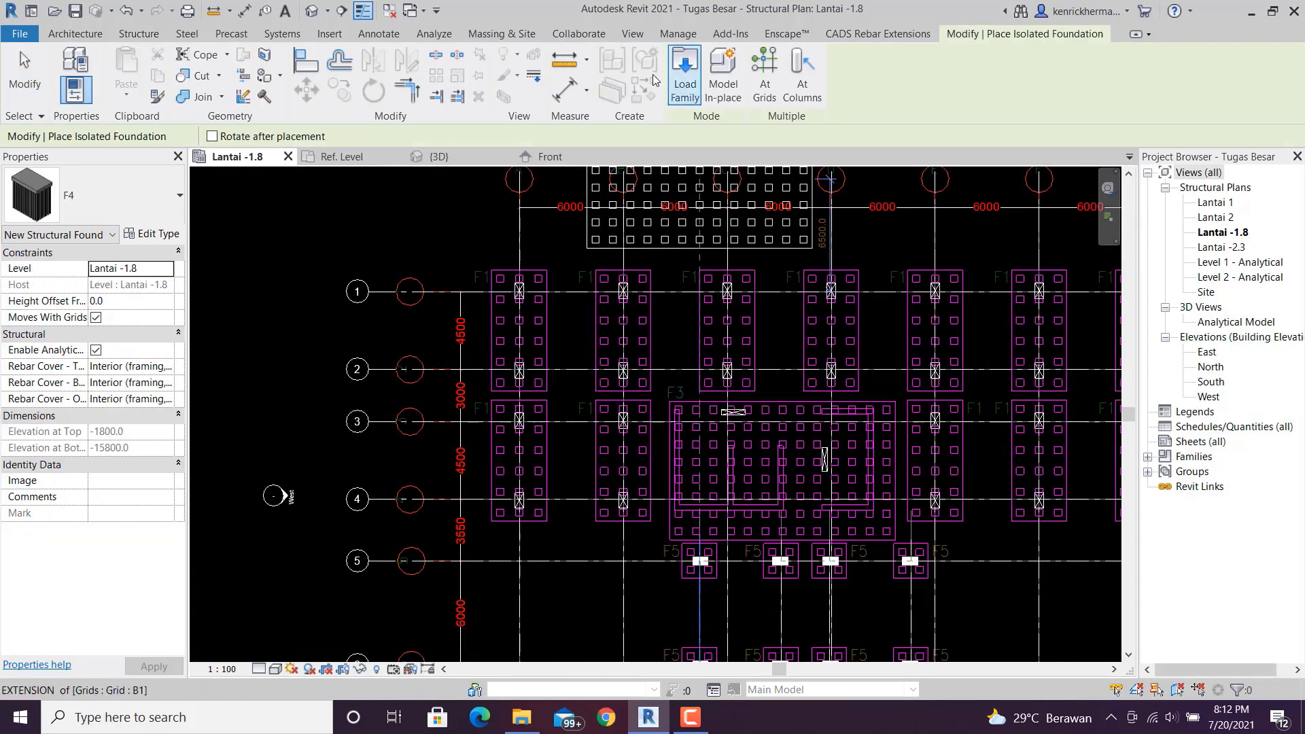
- Load the F5 family and place F5 foundations on grid 5 at grids B1 and C1
click(158, 152)
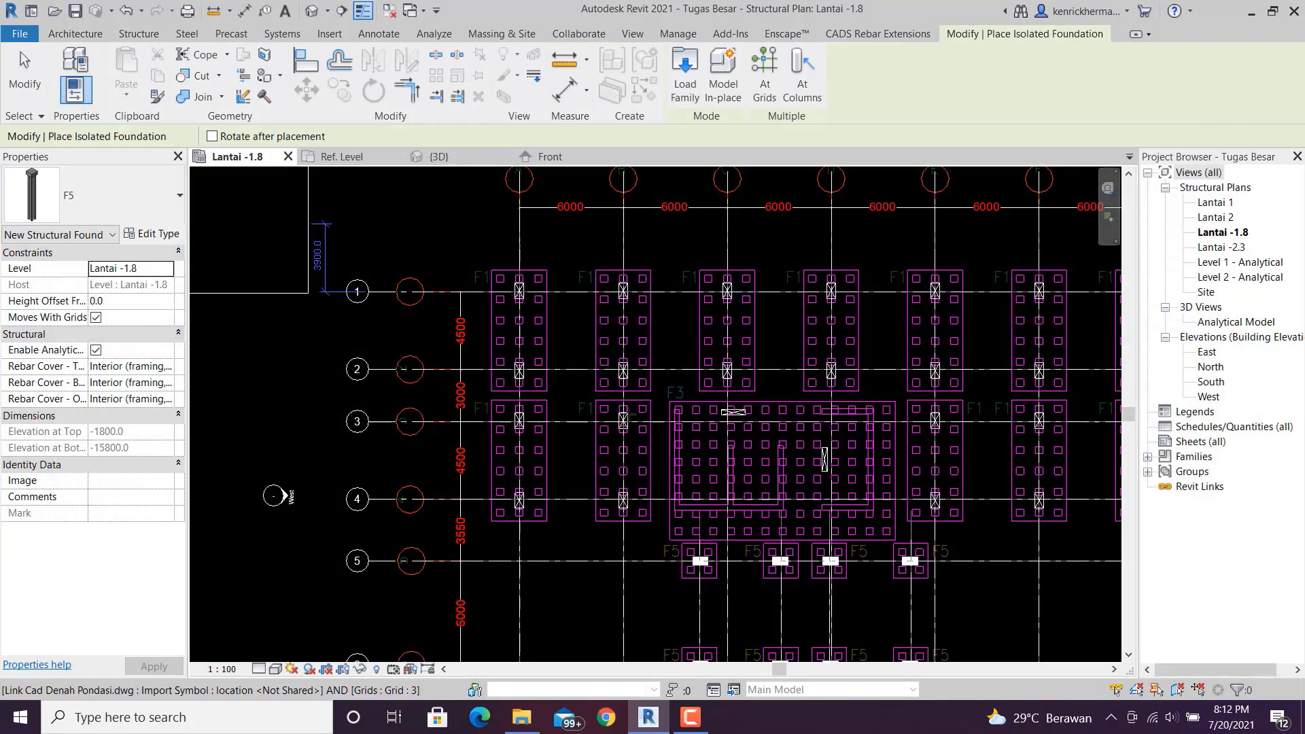
scroll(598, 398, up, 3)
scroll(938, 400, up, 2)
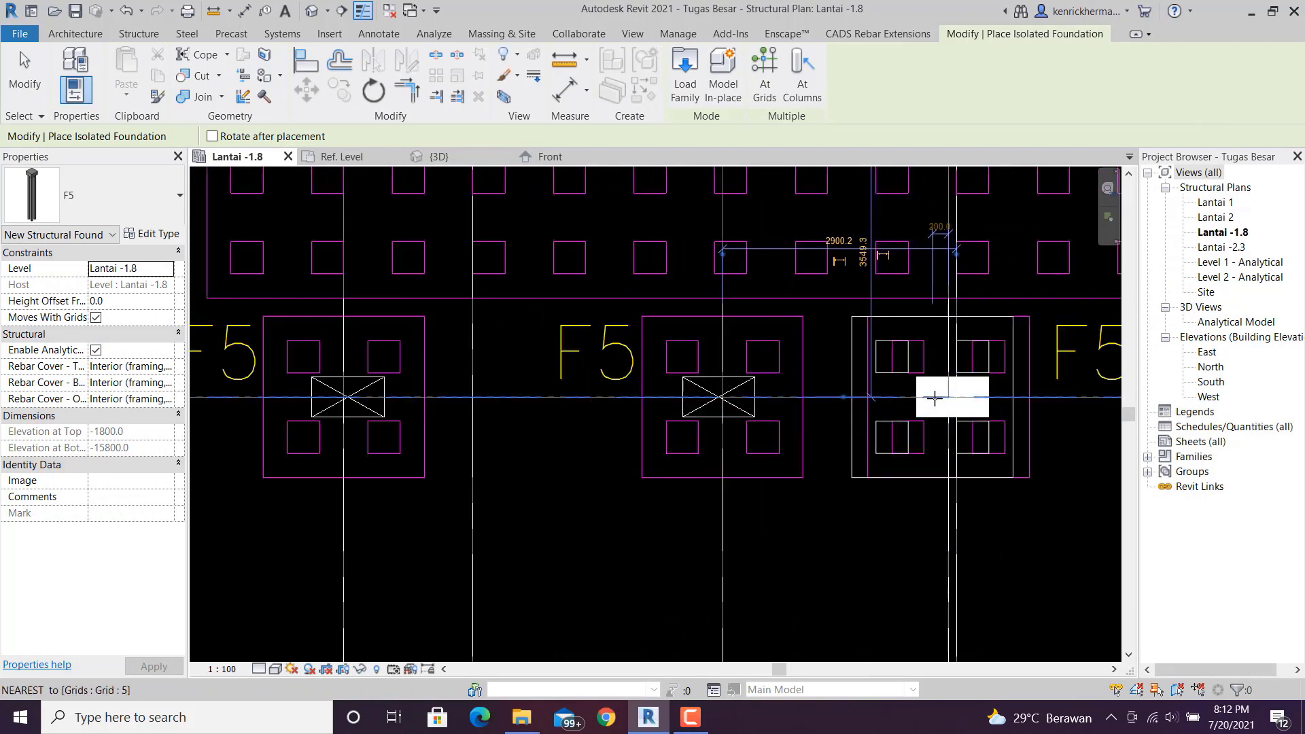
key(Escape)
key(Escape)
- Copy the F5 foundation at grid C1 onto the F5 outlines at grids C2 and D1 along grid 5
click(804, 438)
click(339, 89)
click(803, 478)
click(1031, 478)
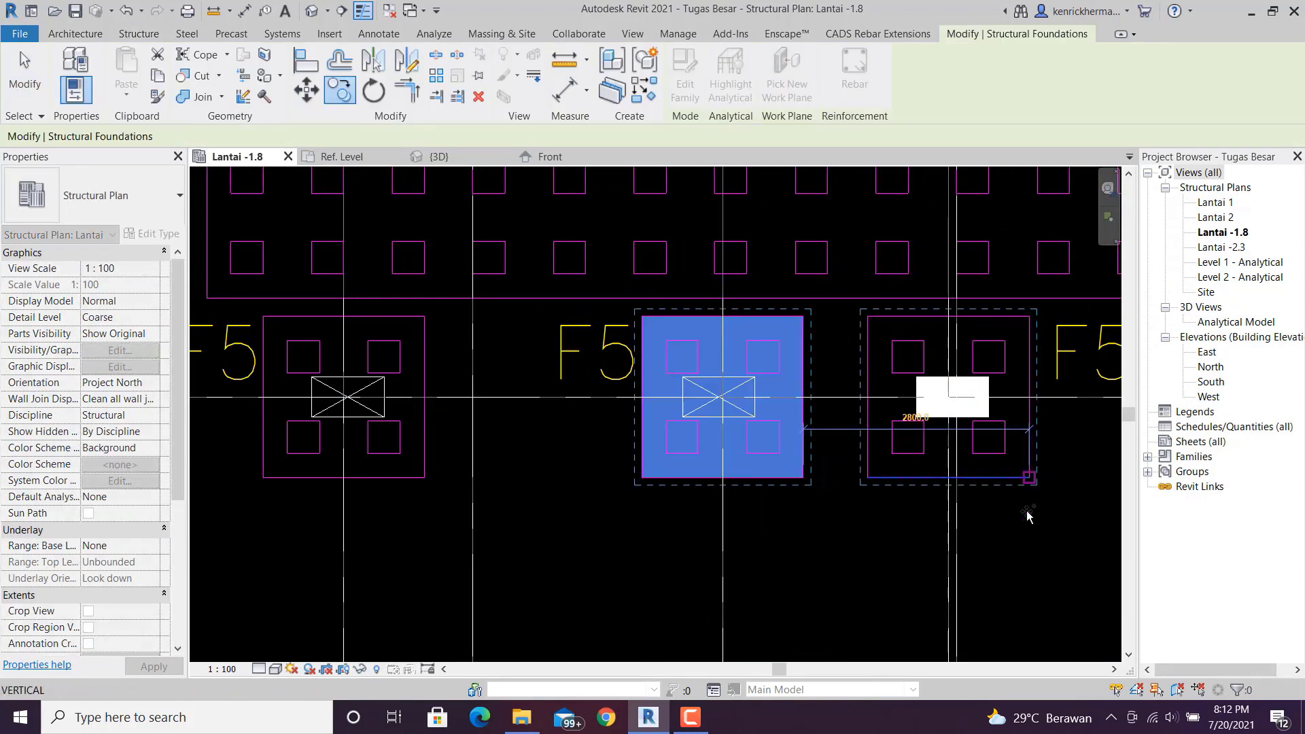
middle_drag(1028, 515, 607, 479)
click(990, 442)
- Copy the F5 foundation onto the four F5 outlines along grid 6 at grids B1, C1, C2 and D1
scroll(944, 516, down, 2)
middle_drag(944, 516, 887, 326)
click(909, 531)
click(720, 530)
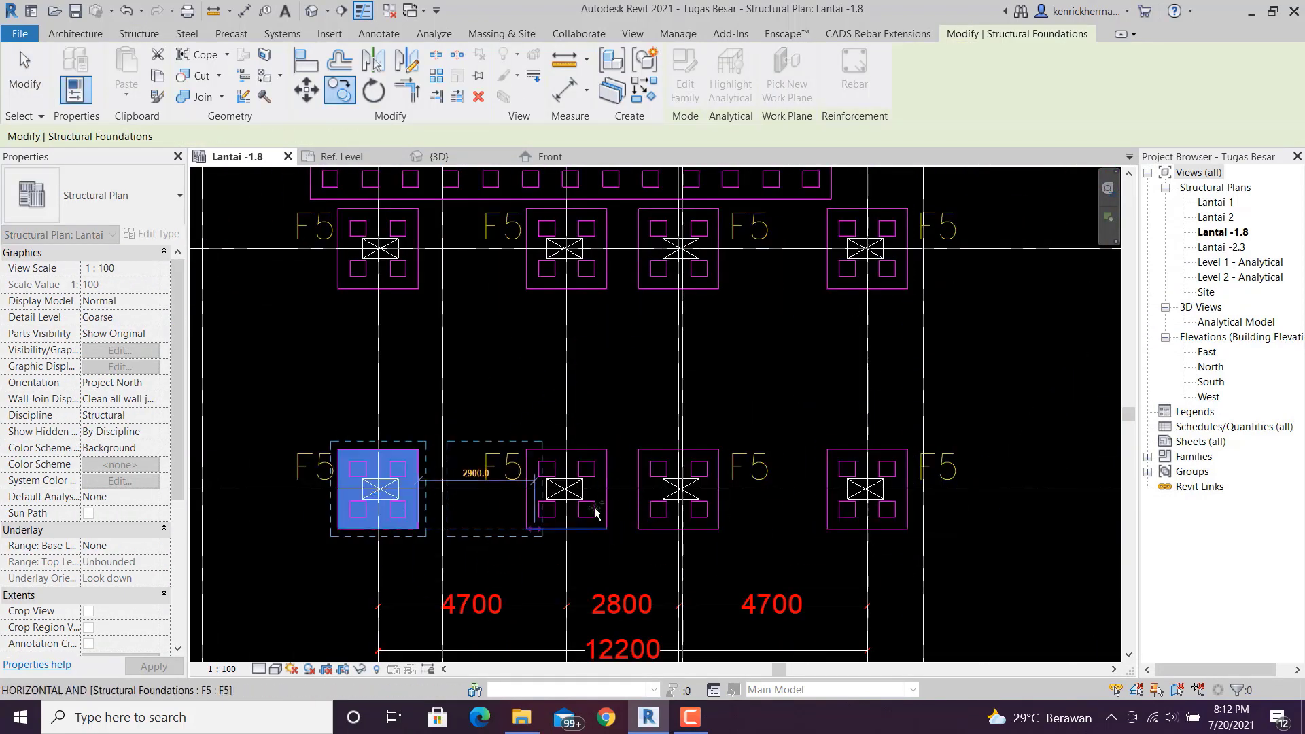
key(Escape)
key(Escape)
scroll(609, 411, down, 3)
scroll(624, 406, down, 2)
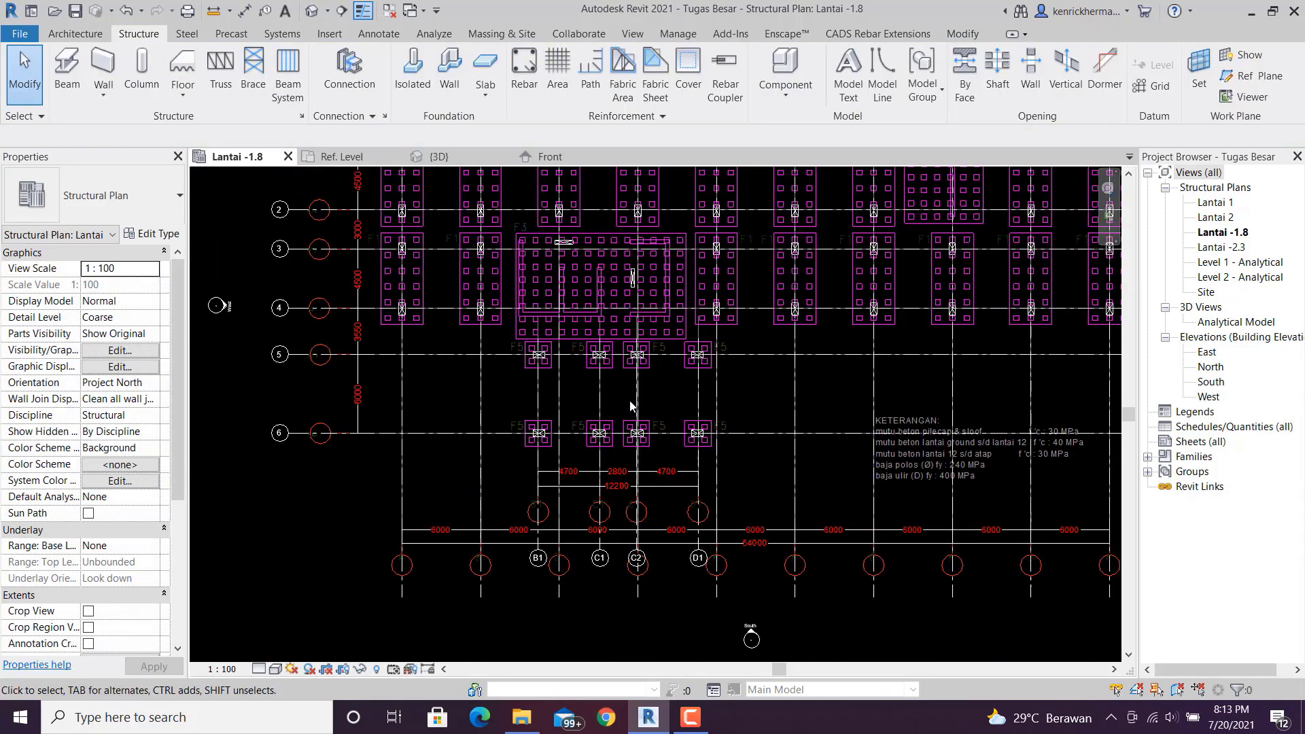
- Hide the linked foundation drawing Link Cad Denah Pondasi in the visibility overrides of the Lantai -1.8 plan
middle_drag(687, 355, 666, 432)
scroll(666, 432, down, 4)
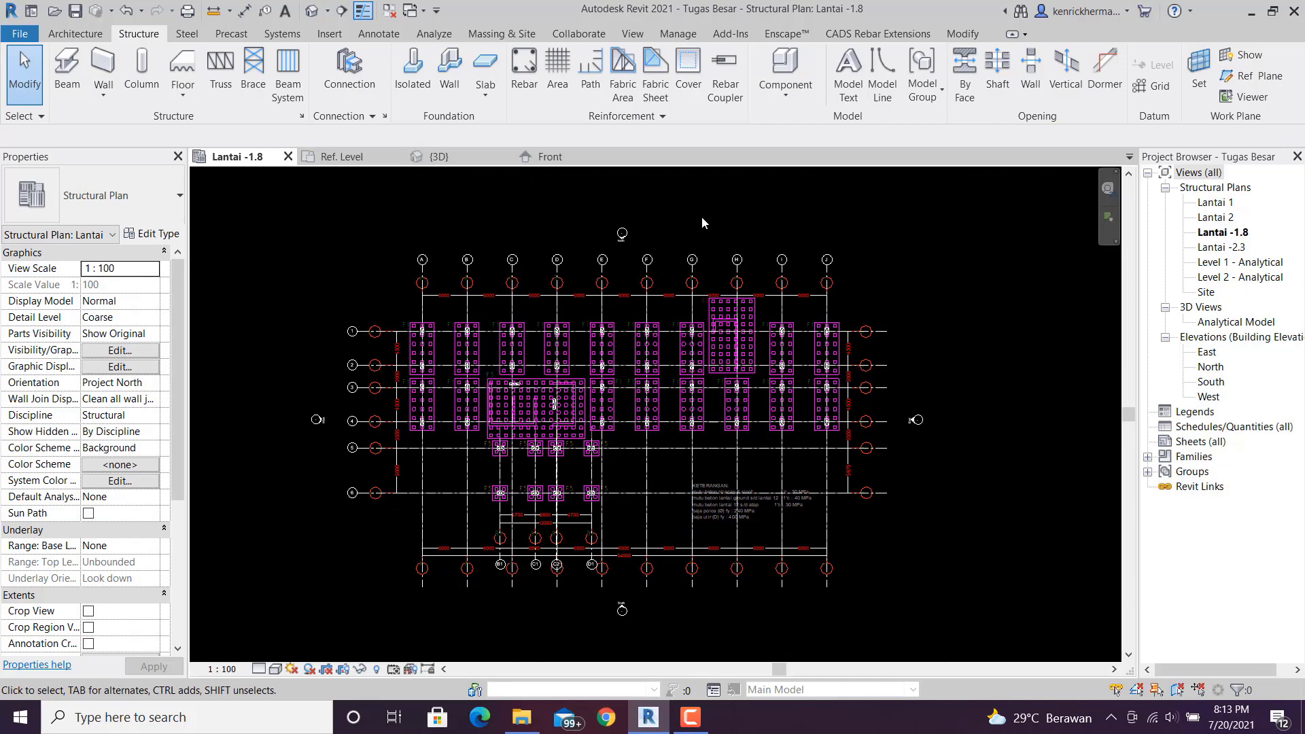
middle_drag(701, 216, 732, 215)
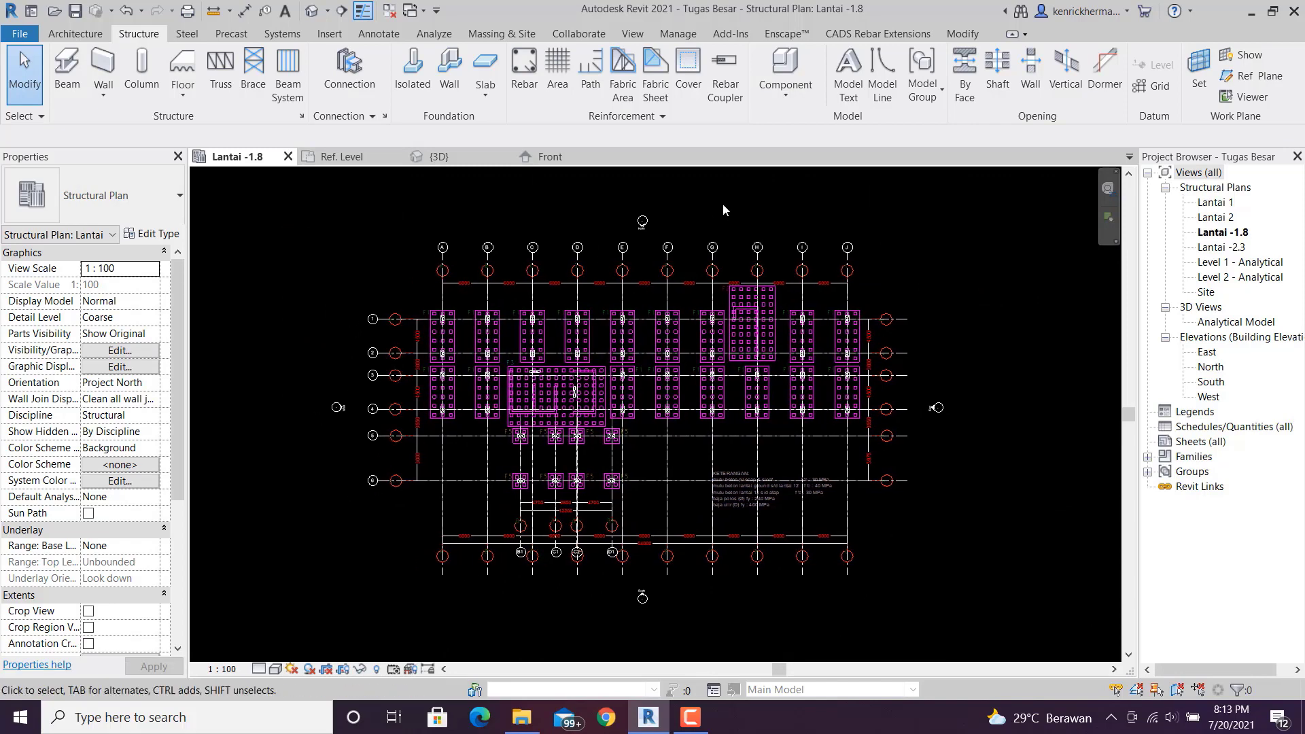
key(v)
key(g)
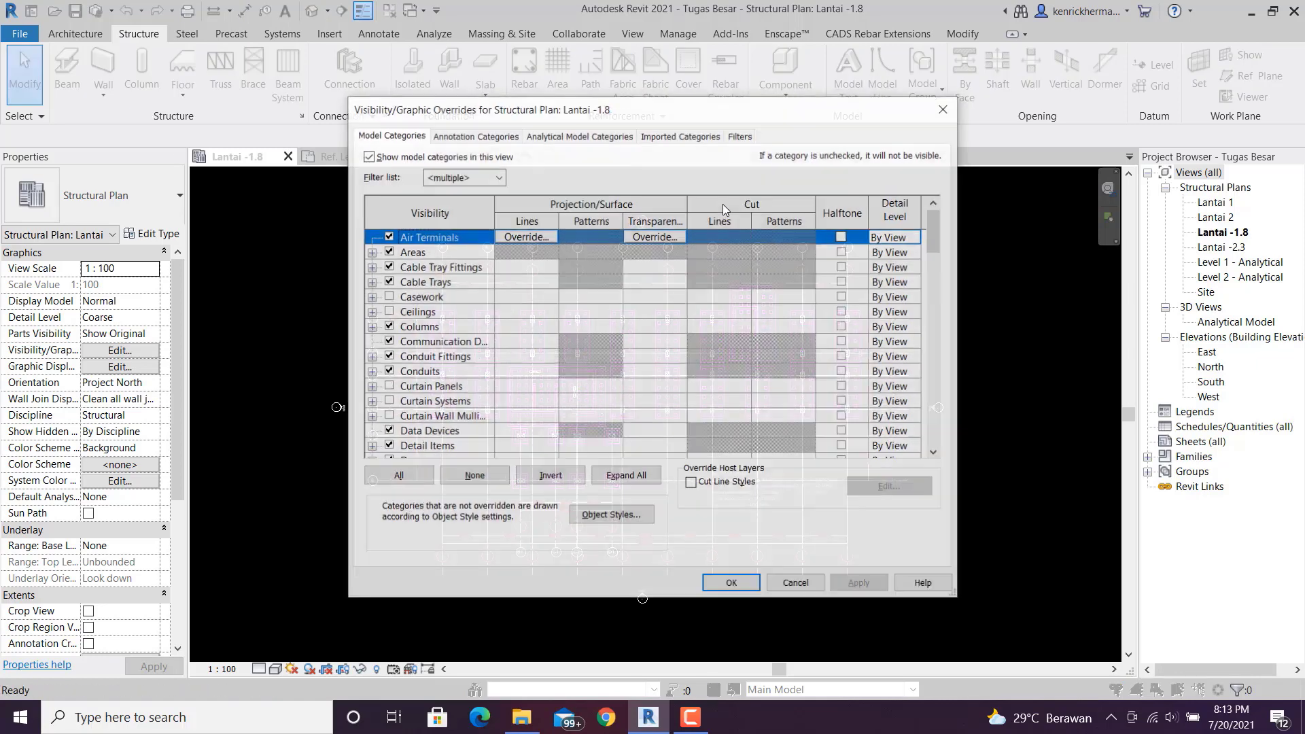
click(684, 138)
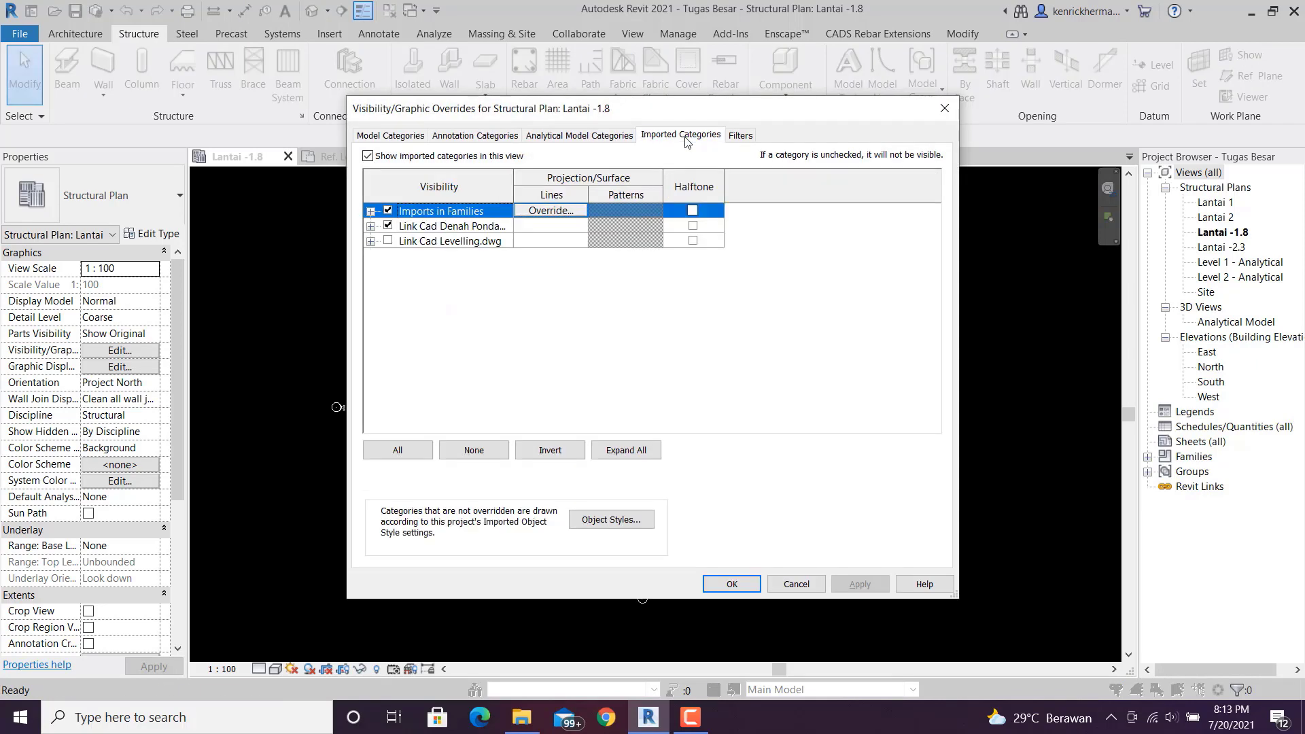
click(388, 226)
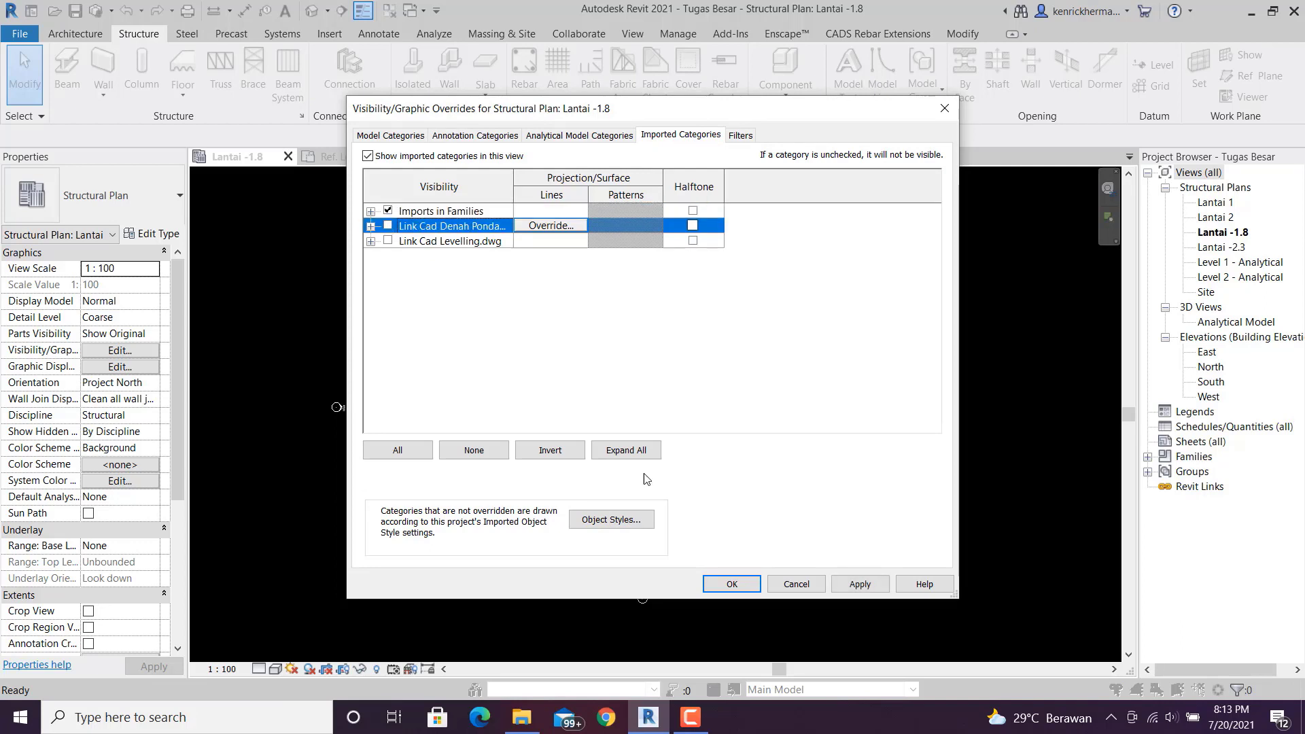
click(732, 585)
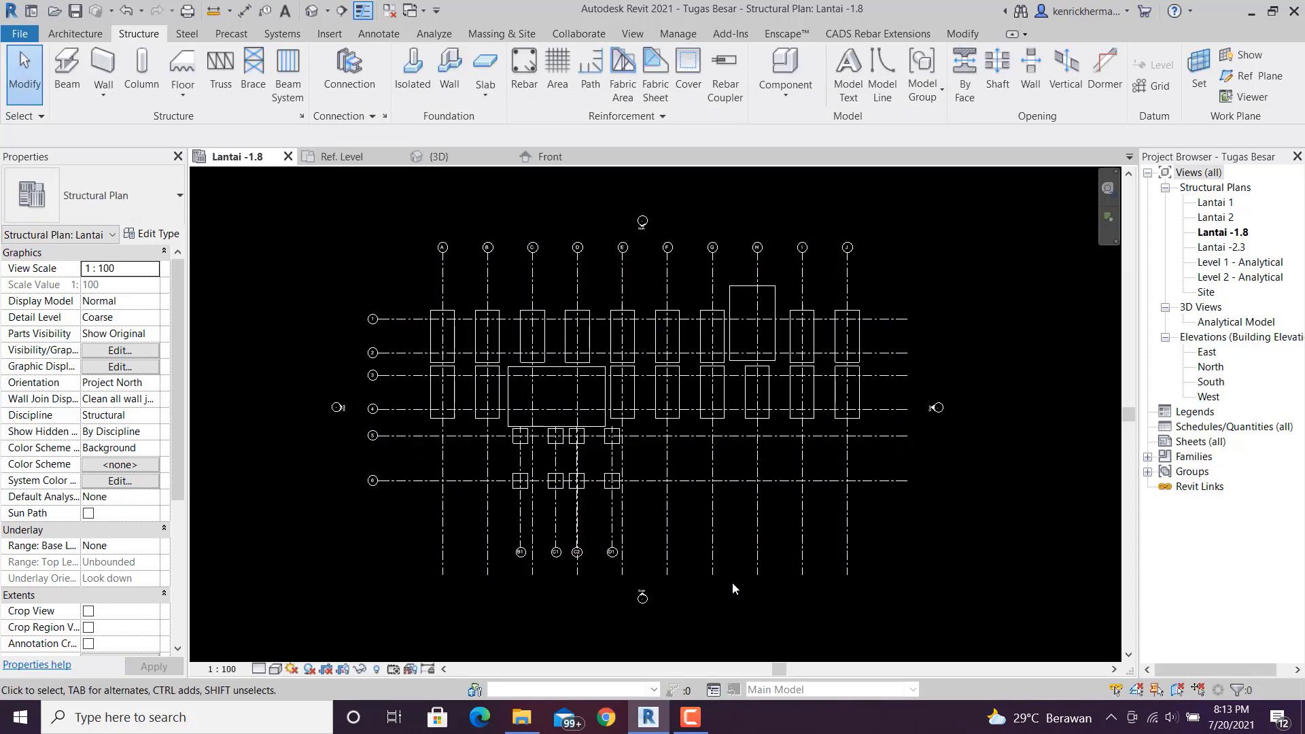
- Set the visual style of the Lantai -1.8 plan to Shaded
scroll(724, 597, up, 2)
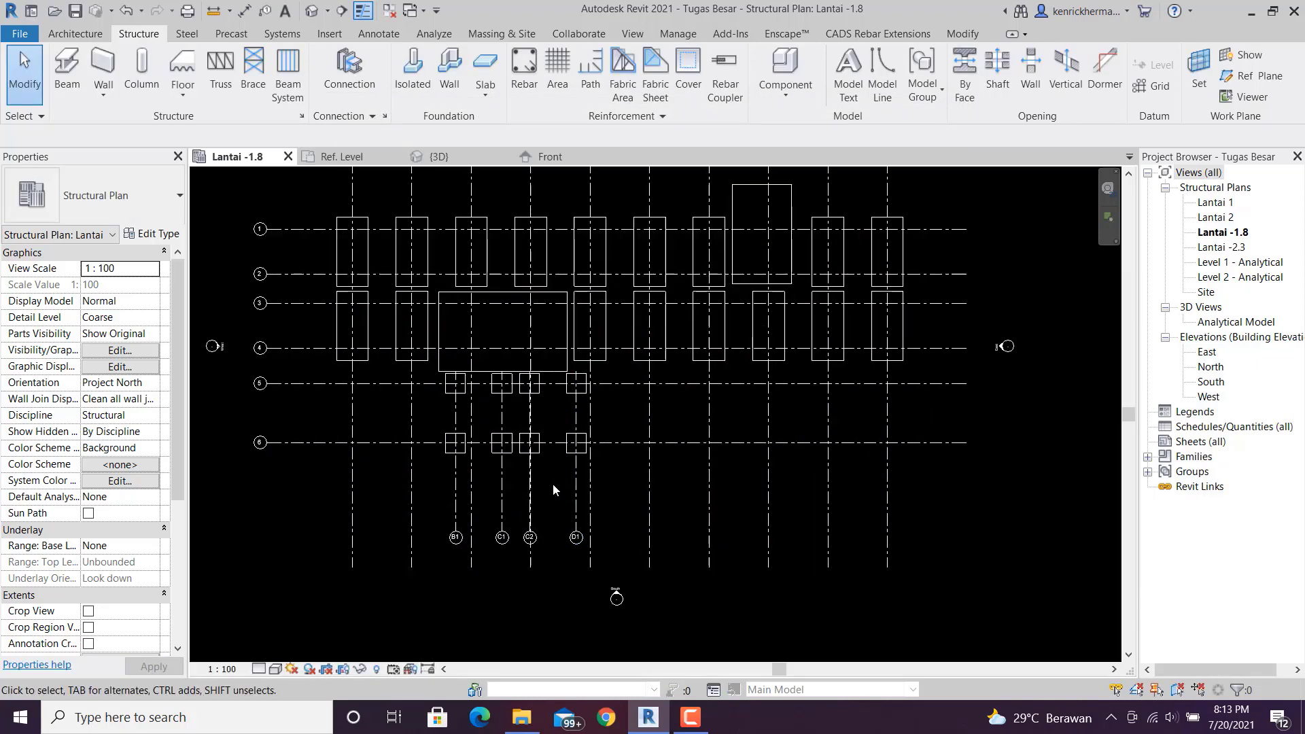
middle_drag(553, 483, 626, 553)
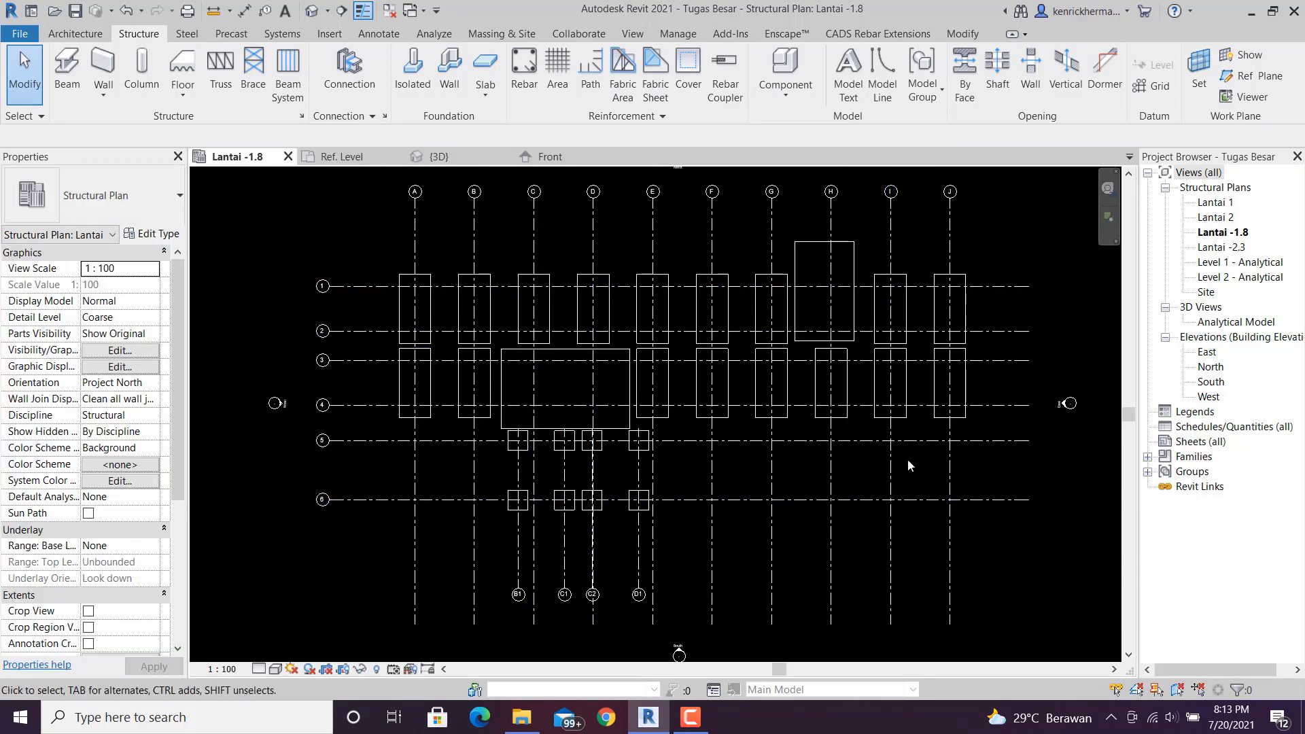
scroll(932, 490, down, 2)
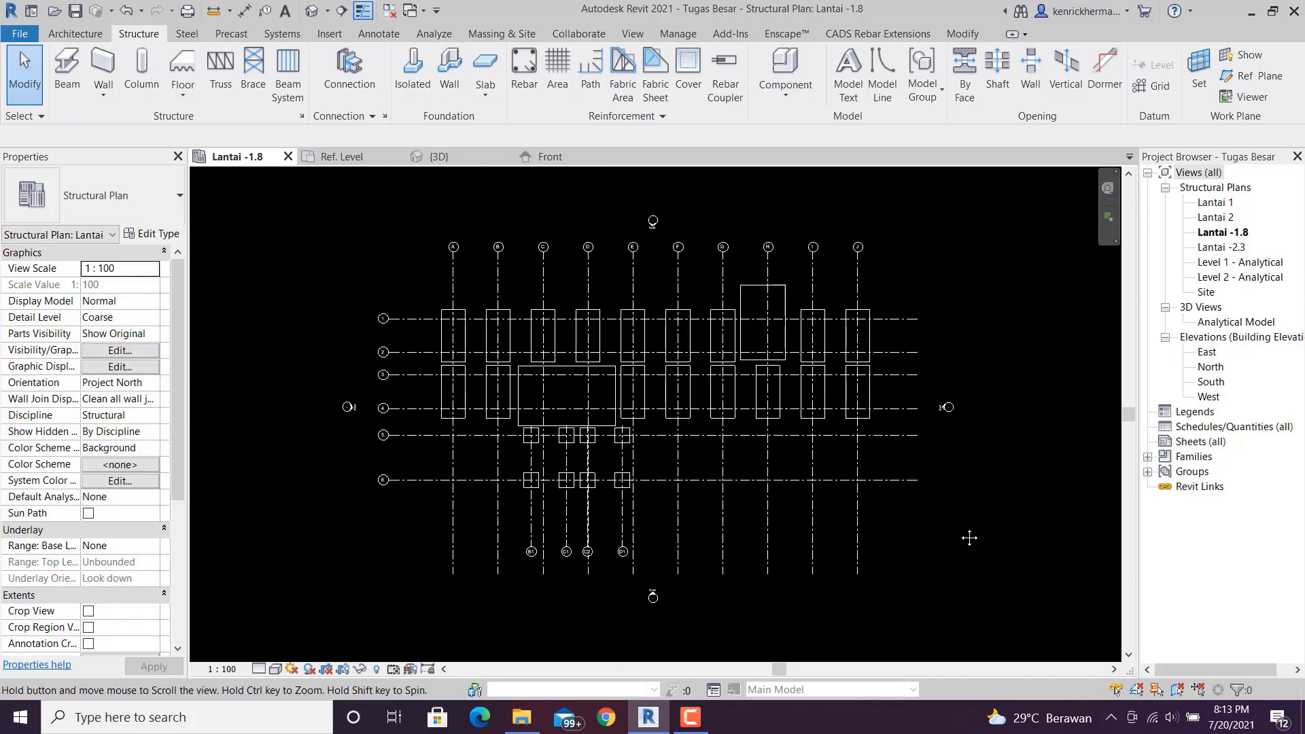
middle_drag(968, 533, 916, 531)
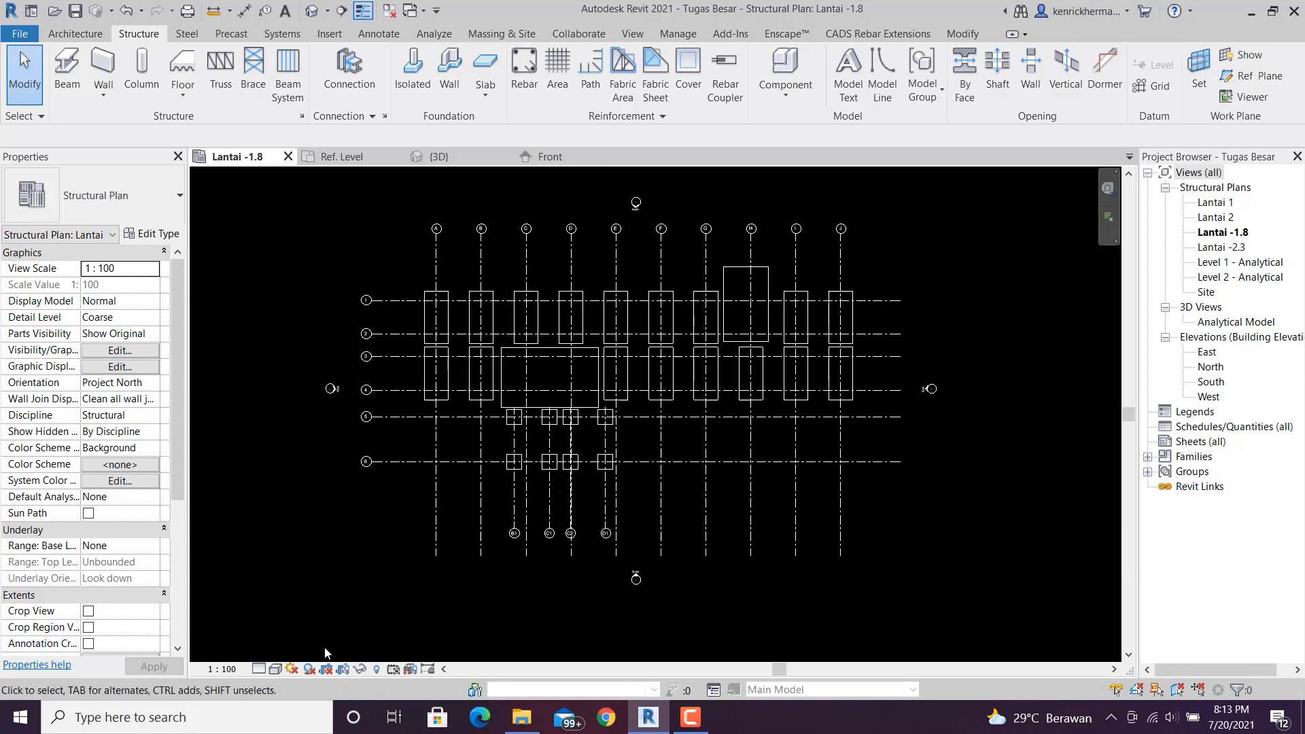
click(277, 673)
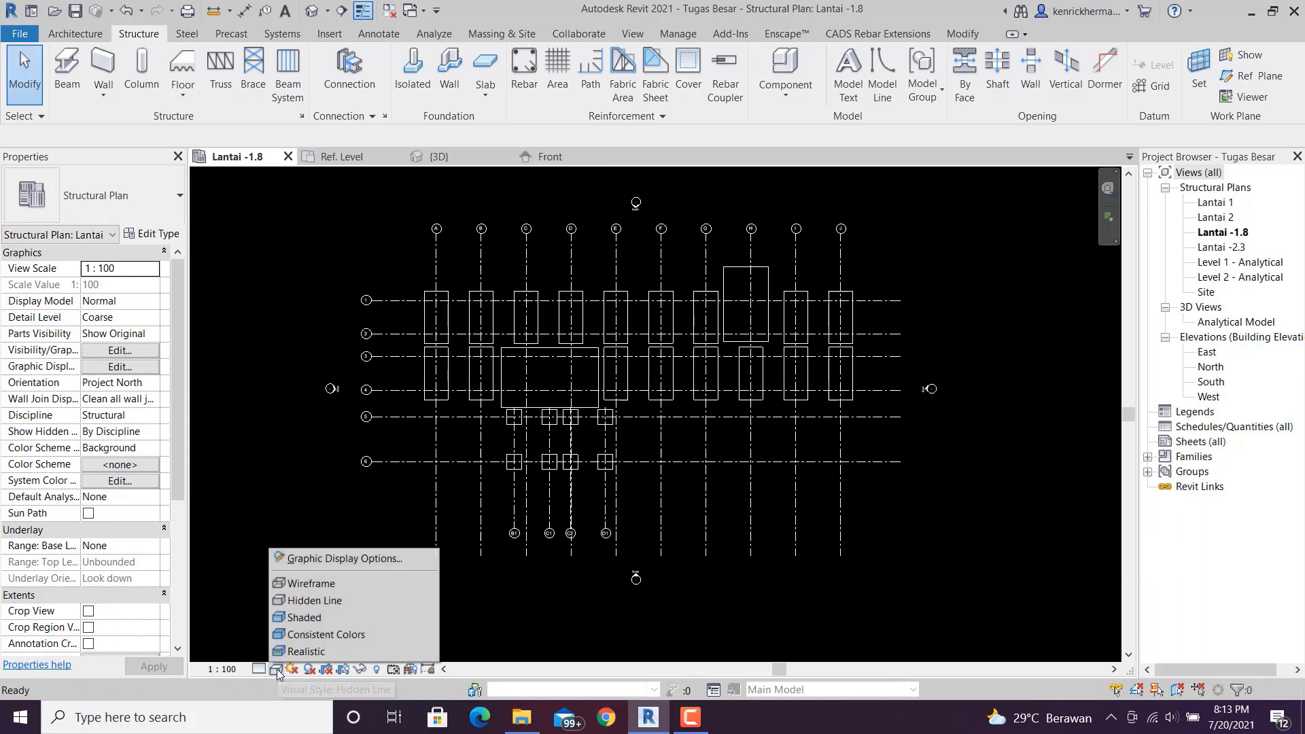
click(322, 619)
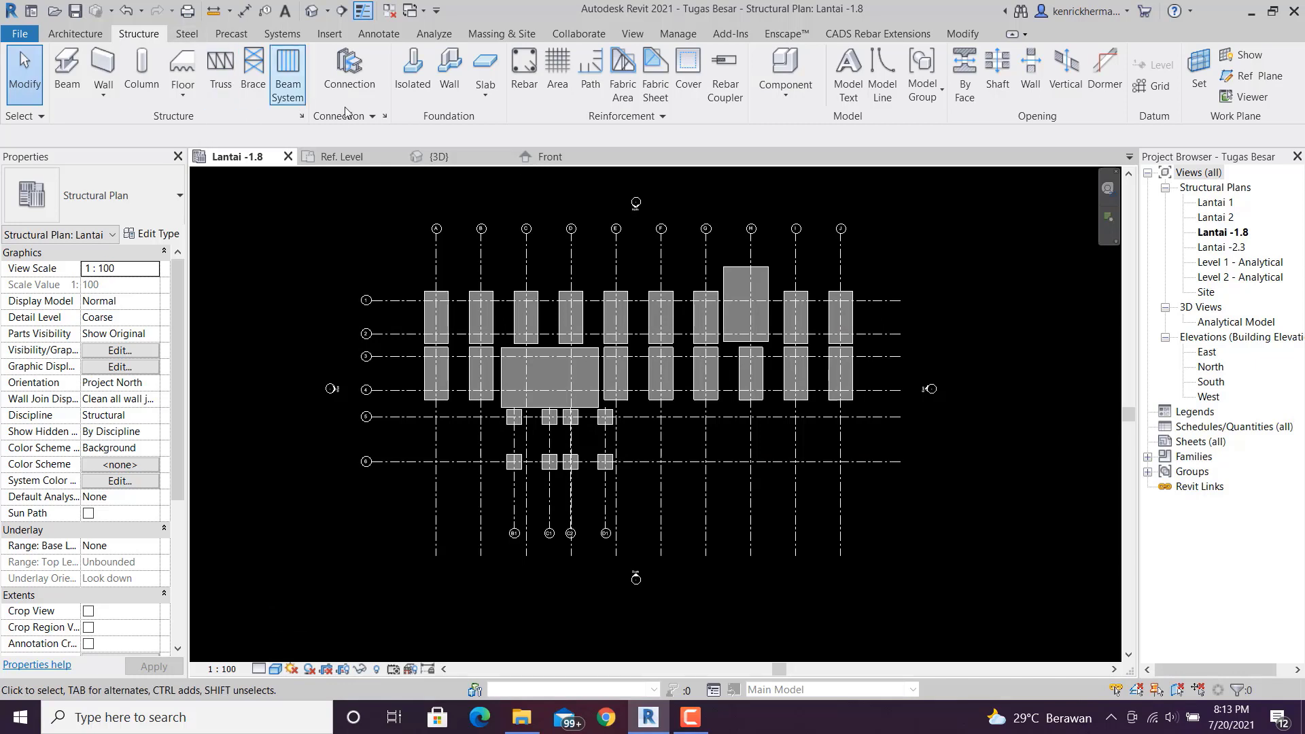
- Close all inactive views and the Pondasi F5 family's 3D view, leaving only the Lantai -1.8 plan open
click(389, 11)
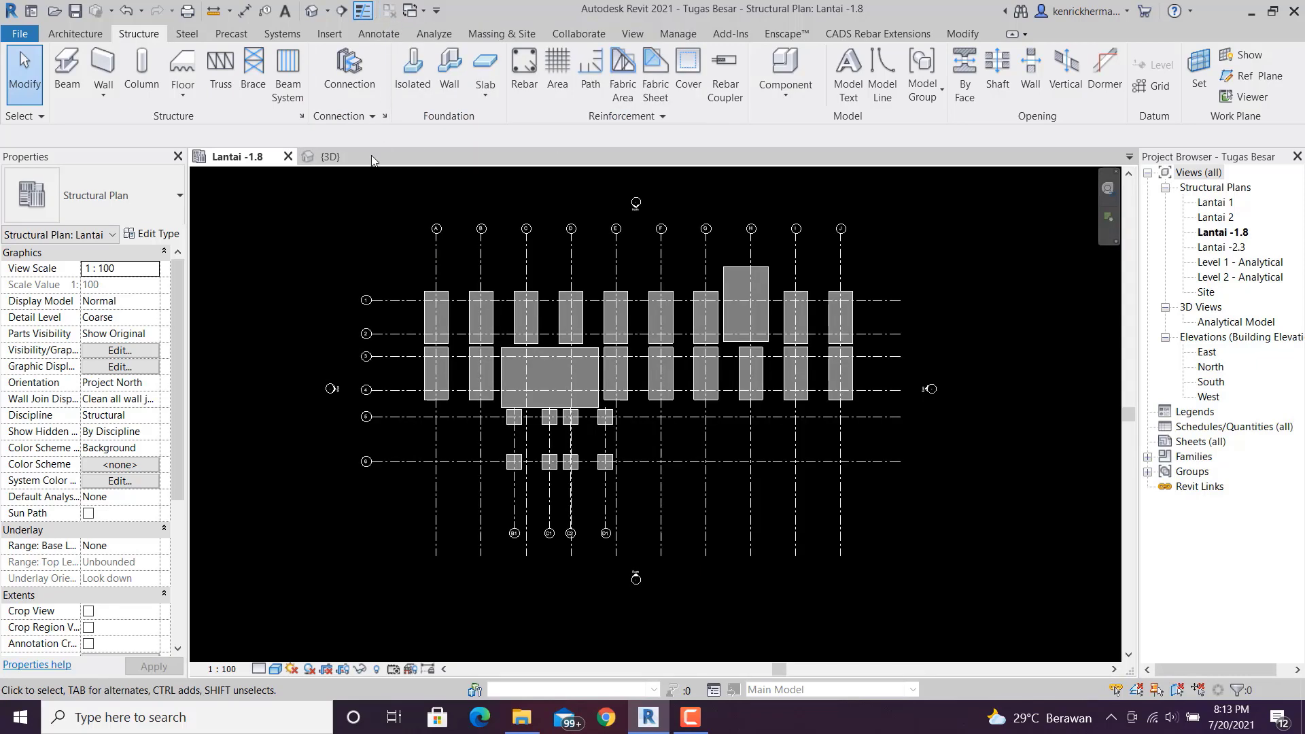
click(353, 159)
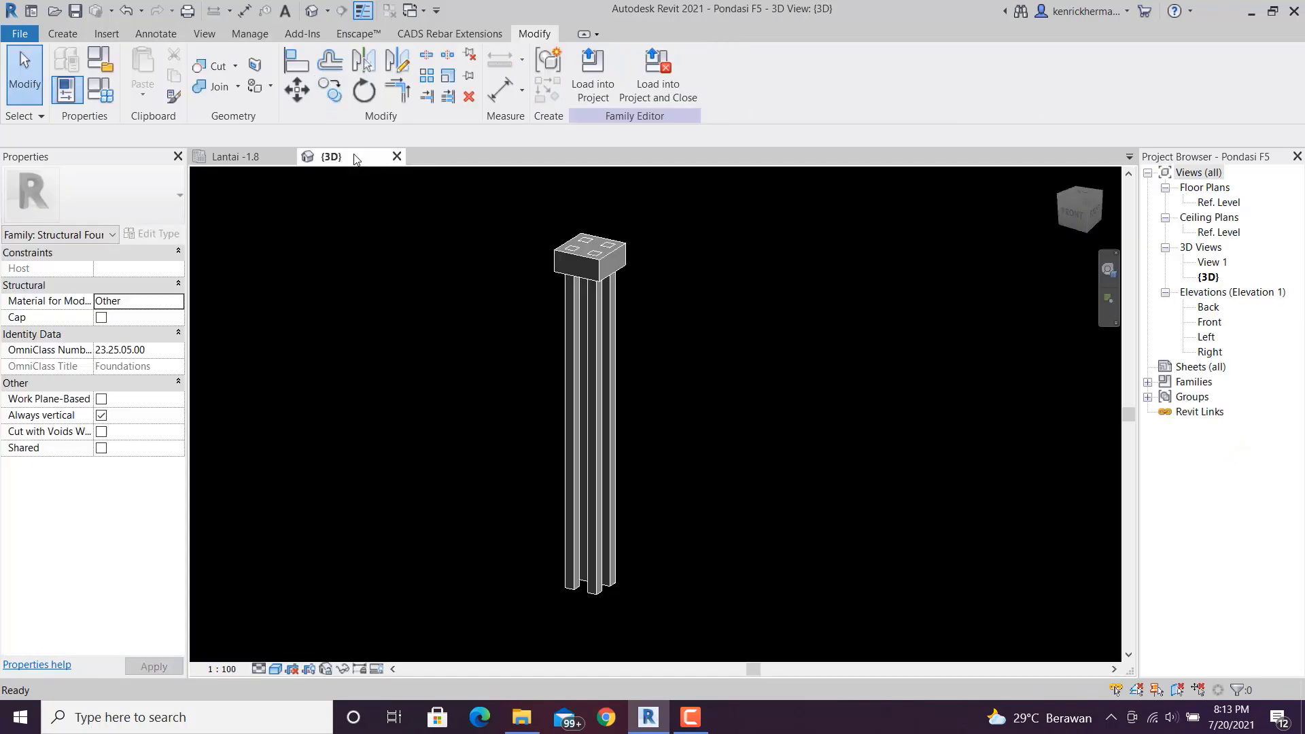
click(397, 157)
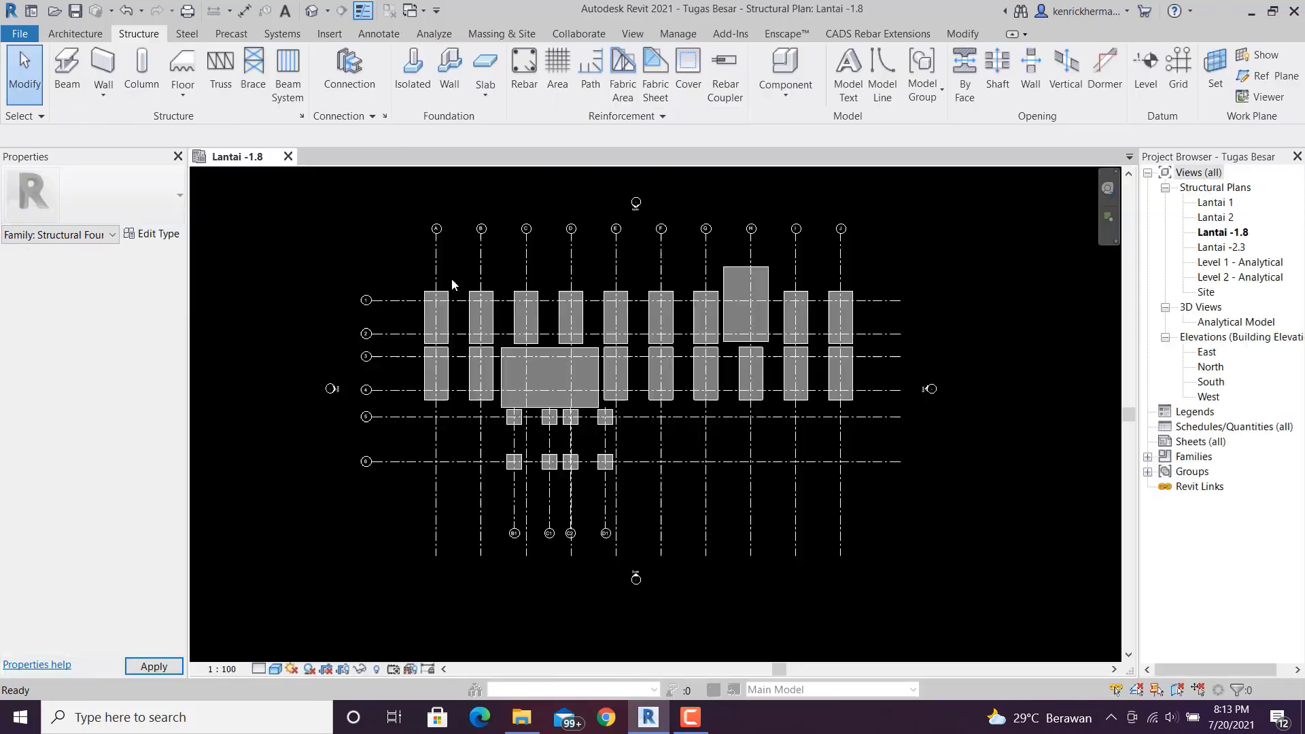
middle_drag(580, 214, 521, 199)
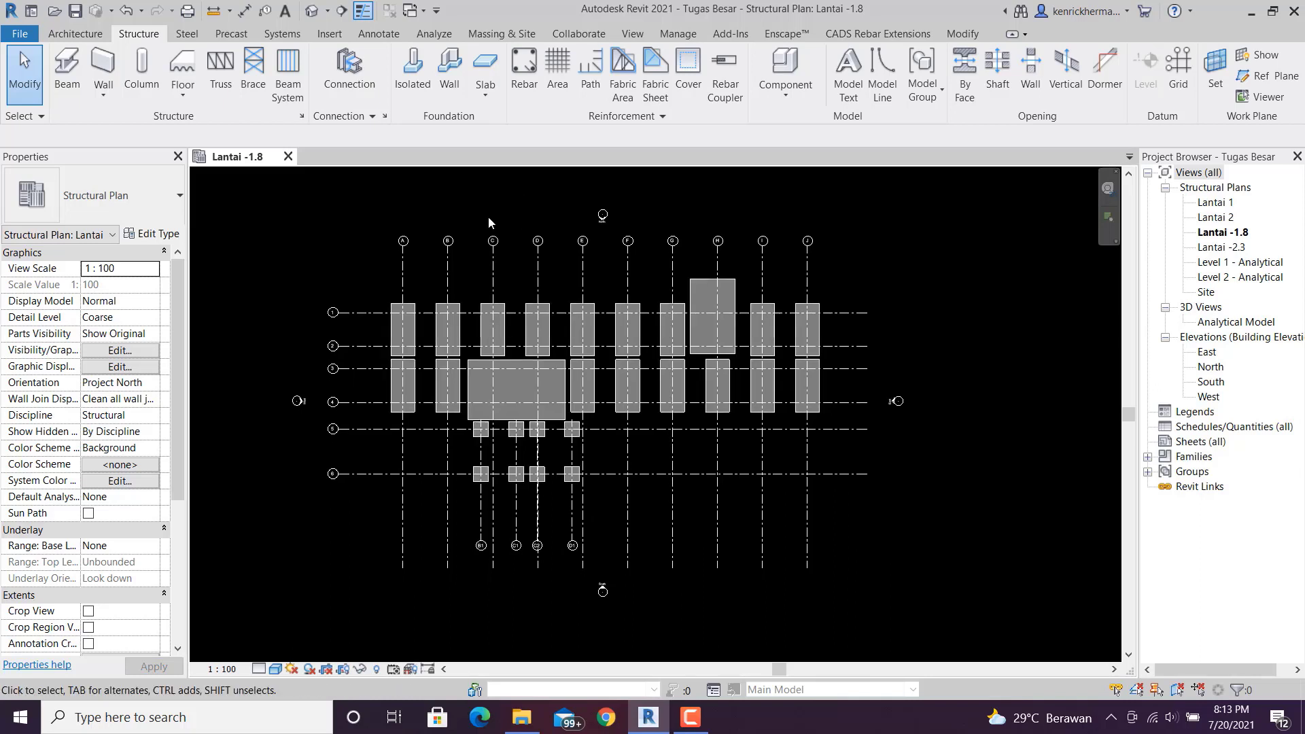
- Open the project's default 3D view and hide the linked drawings Link Cad Denah Pondasi and Link Cad Levelling.dwg in its visibility overrides
click(310, 12)
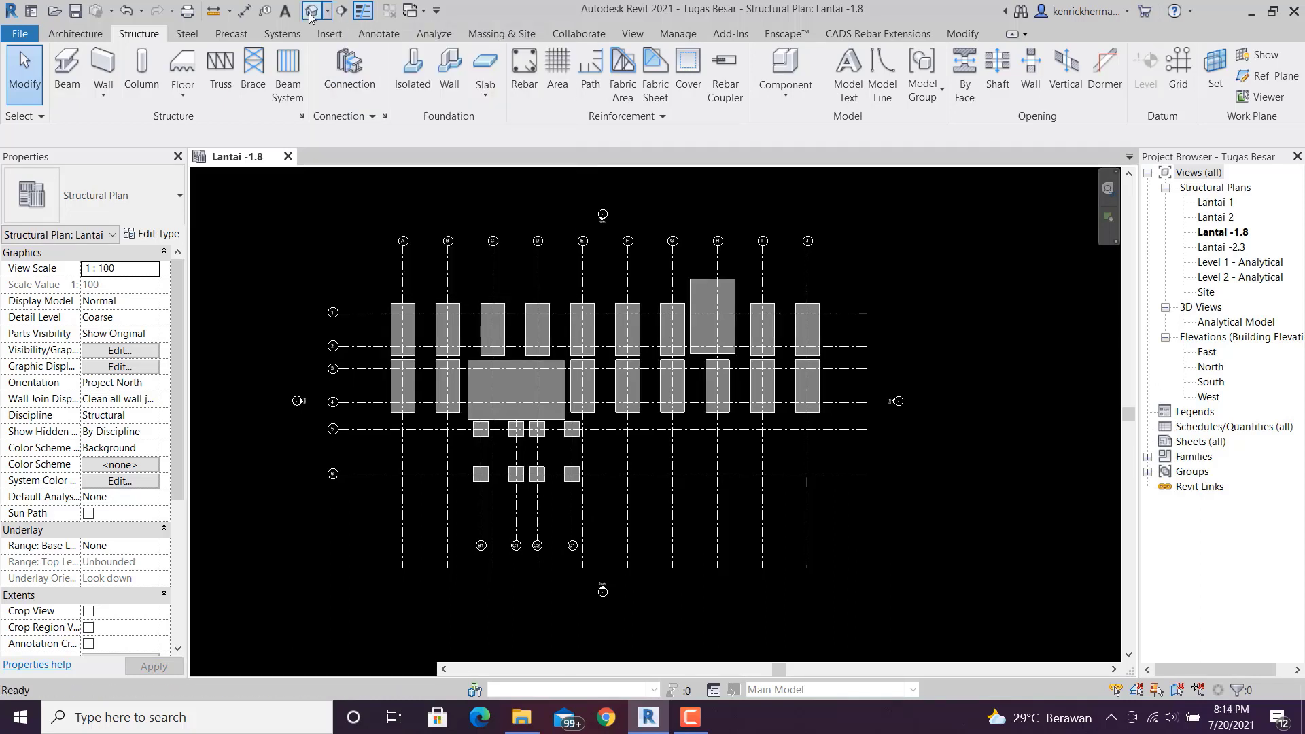
scroll(643, 478, up, 3)
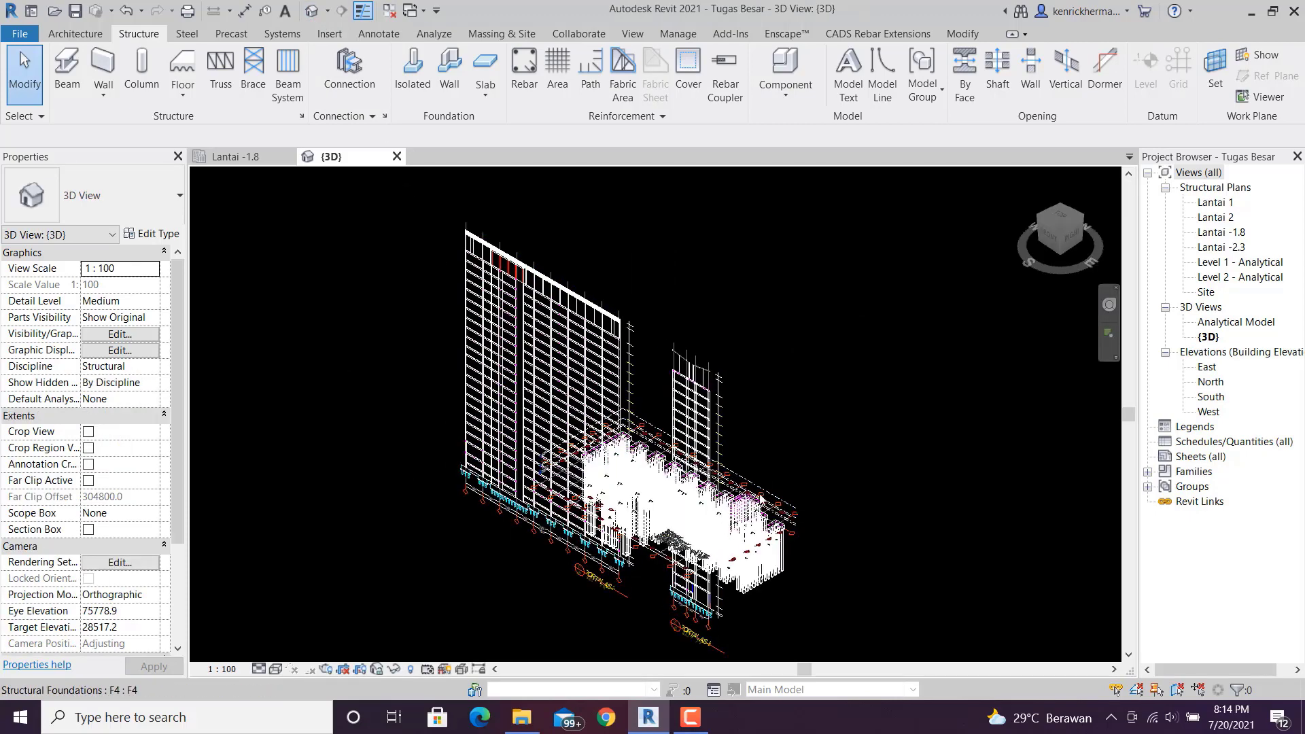
middle_drag(821, 443, 815, 384)
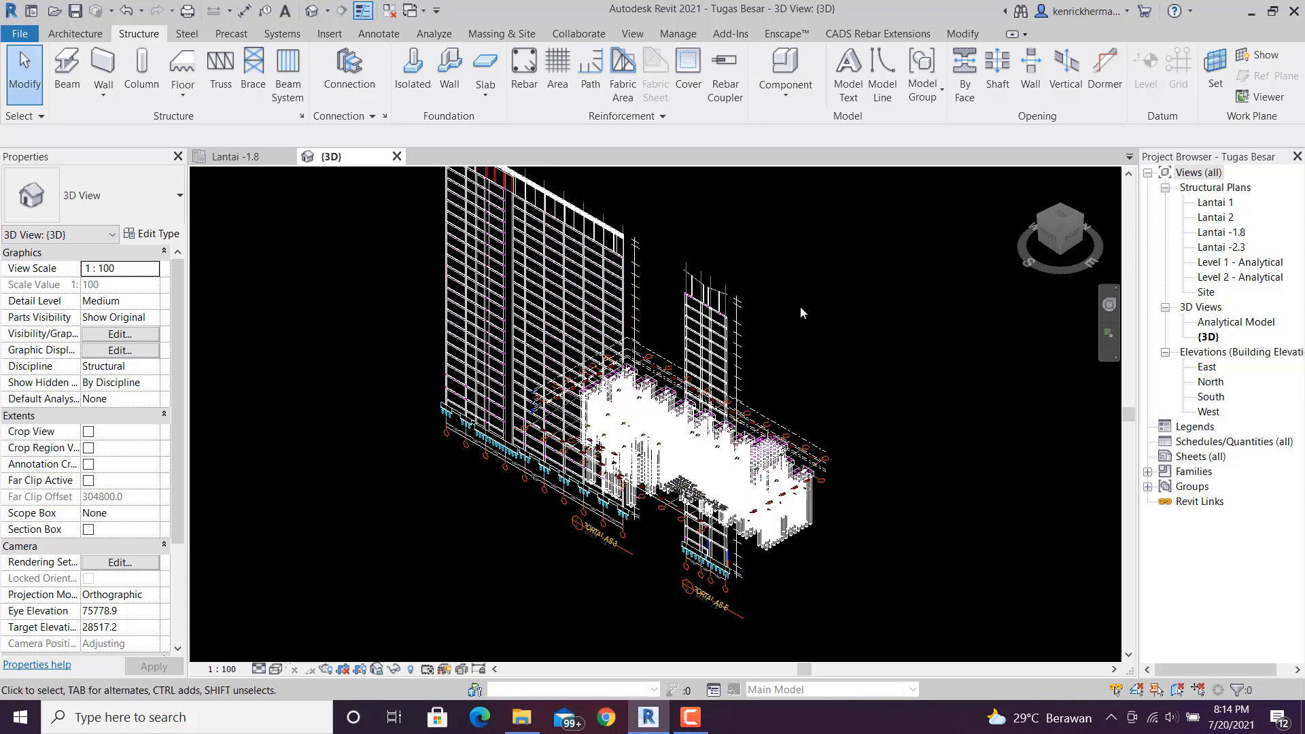
key(v)
key(g)
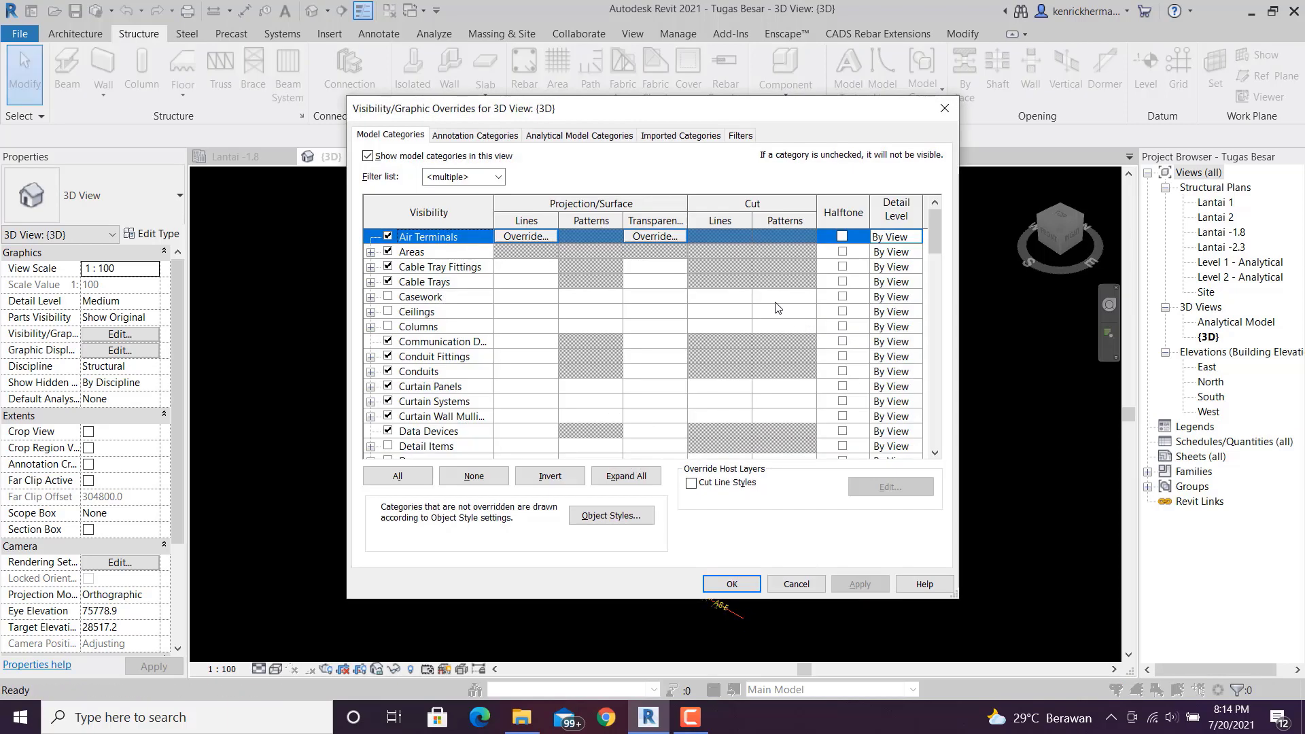
click(671, 145)
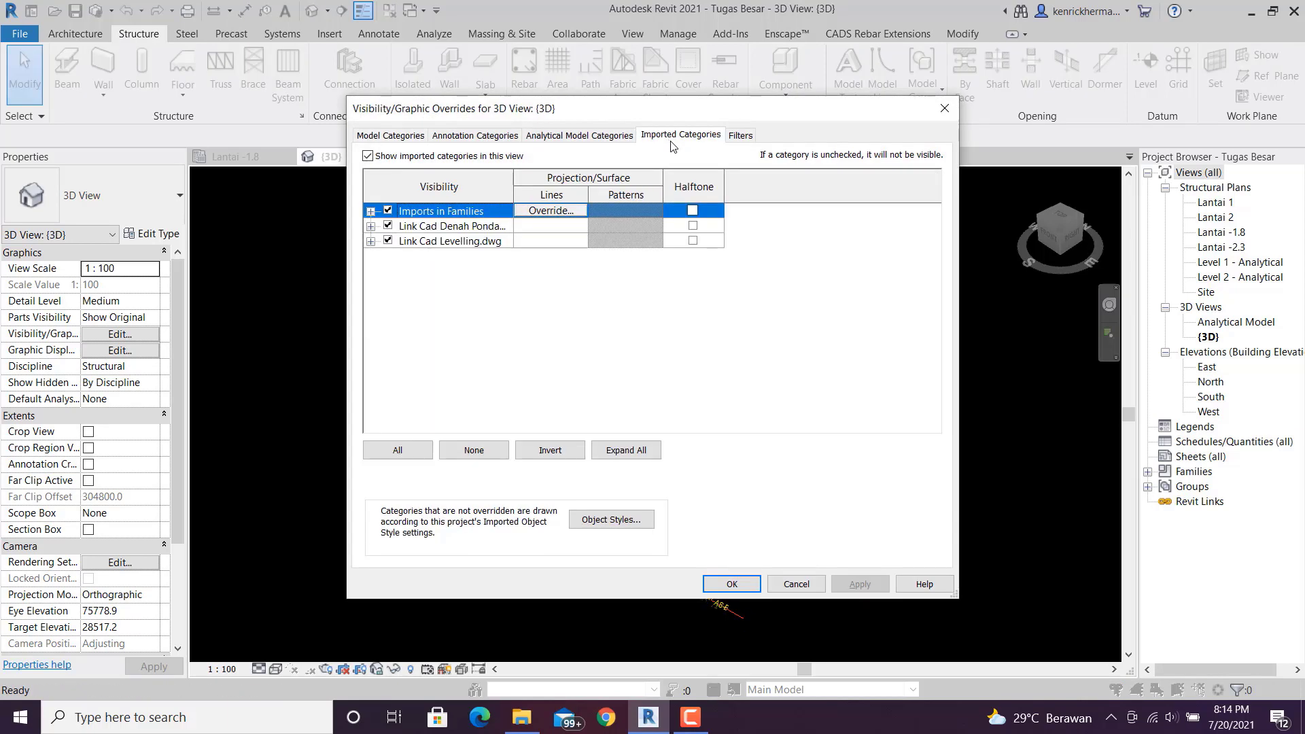
click(388, 226)
click(388, 241)
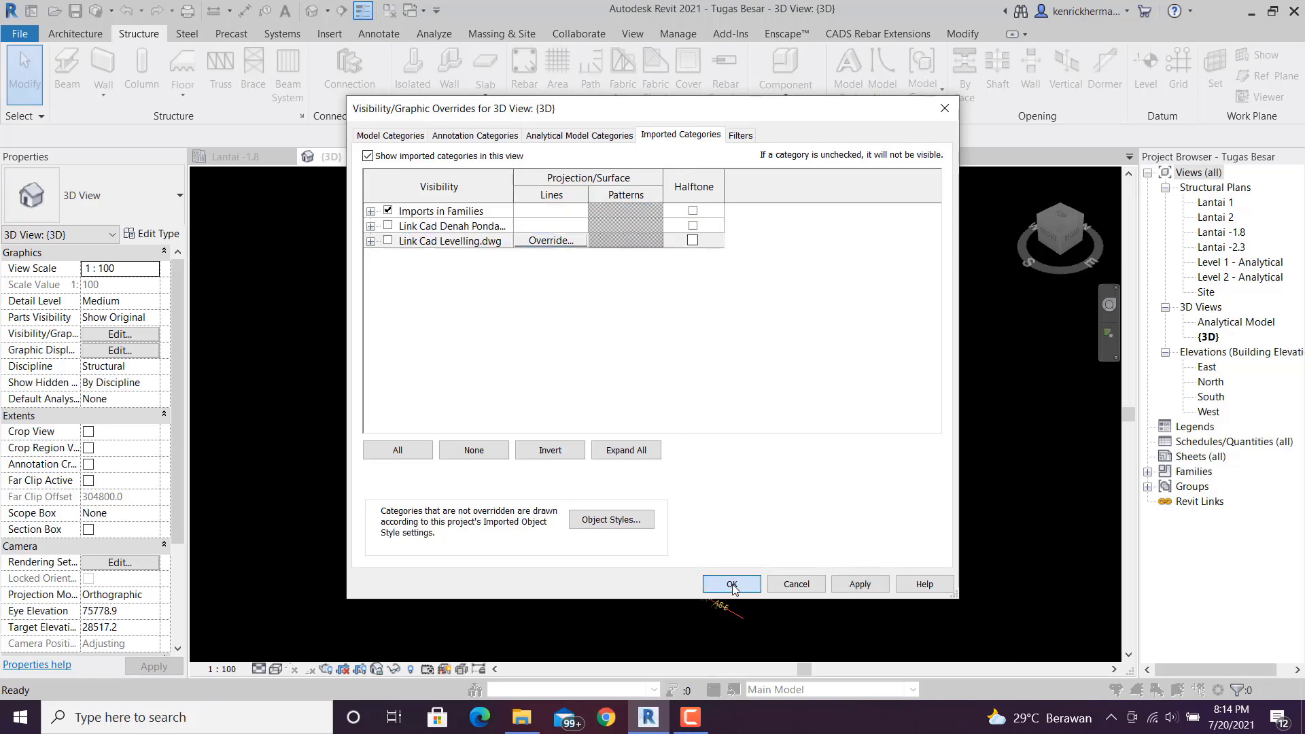
click(732, 585)
scroll(672, 556, up, 1)
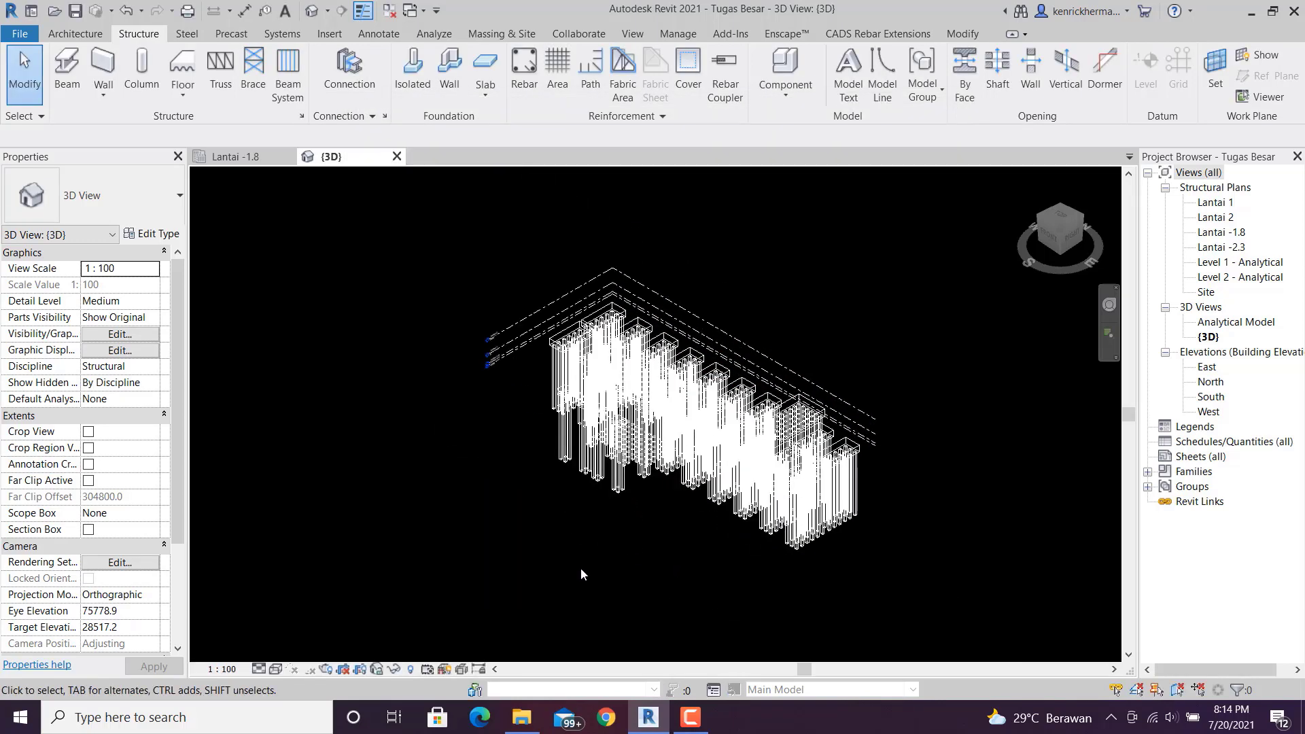
- Set the 3D view's visual style to Shaded and orbit around the foundation model to inspect it
click(277, 670)
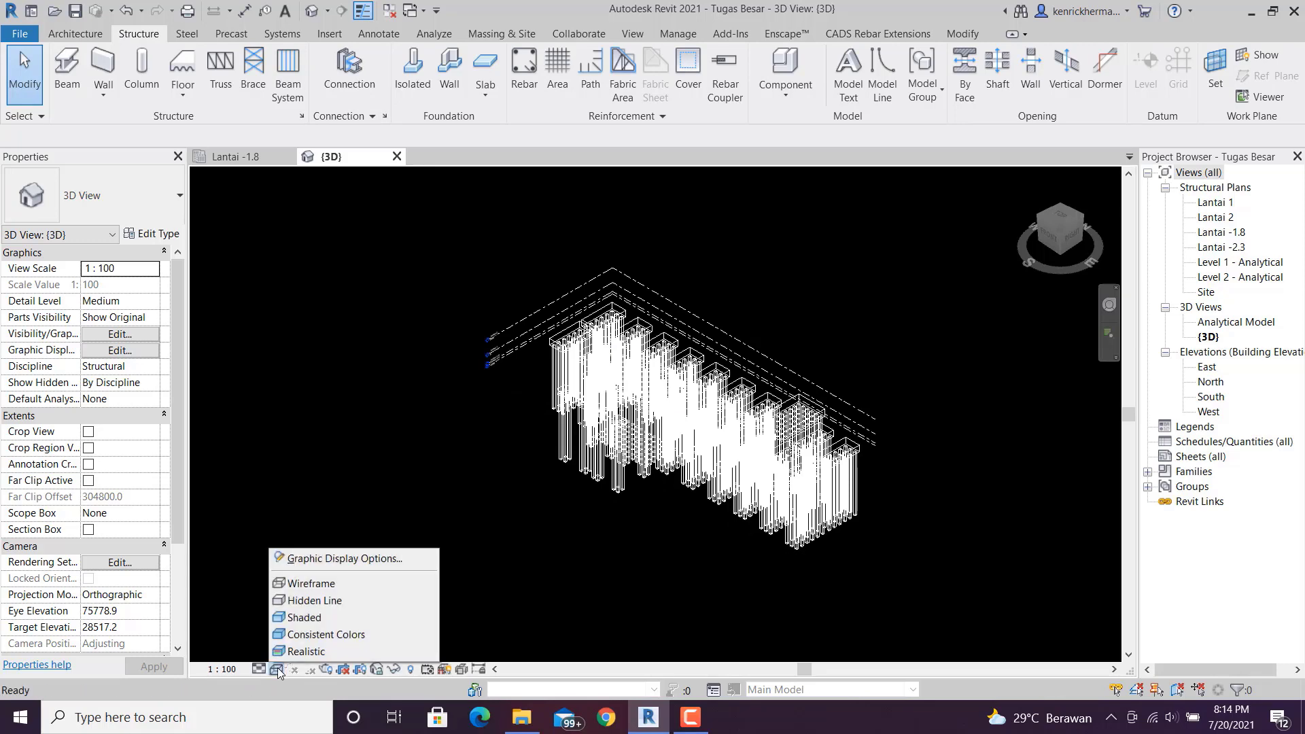
click(306, 620)
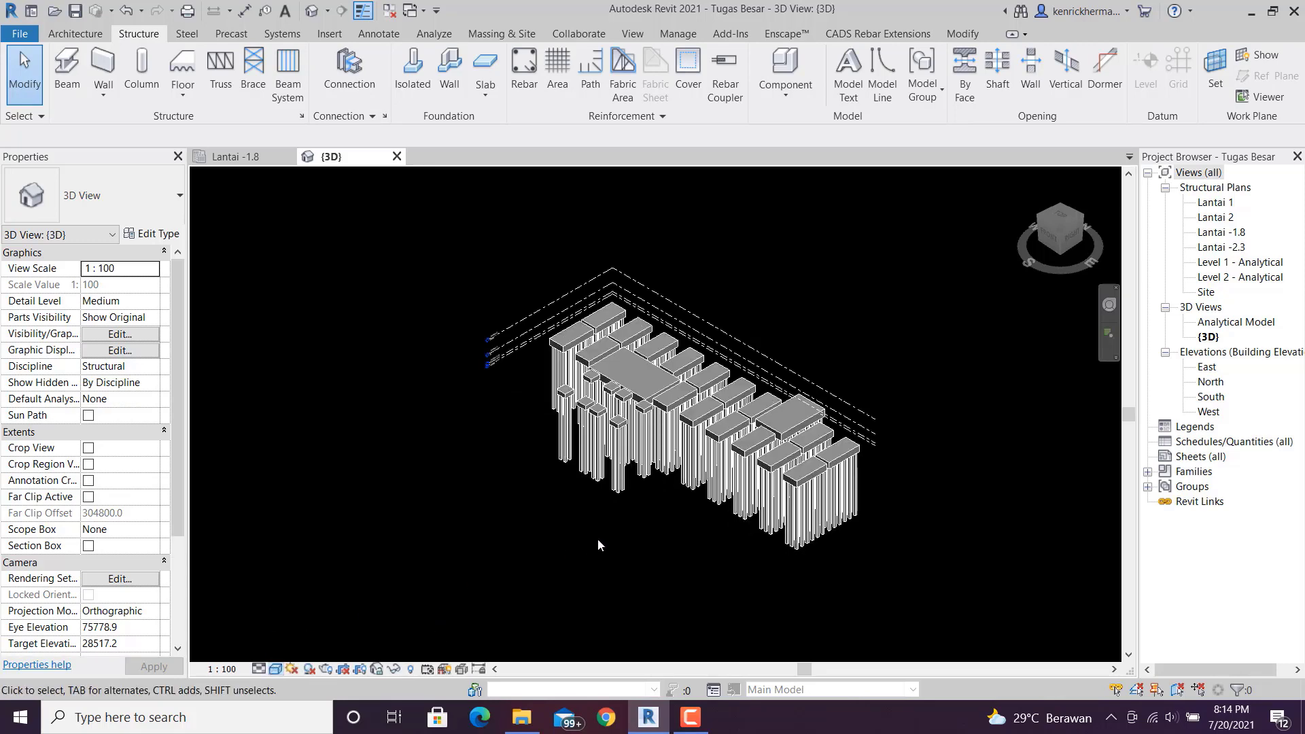
shift+middle_drag(646, 571, 603, 496)
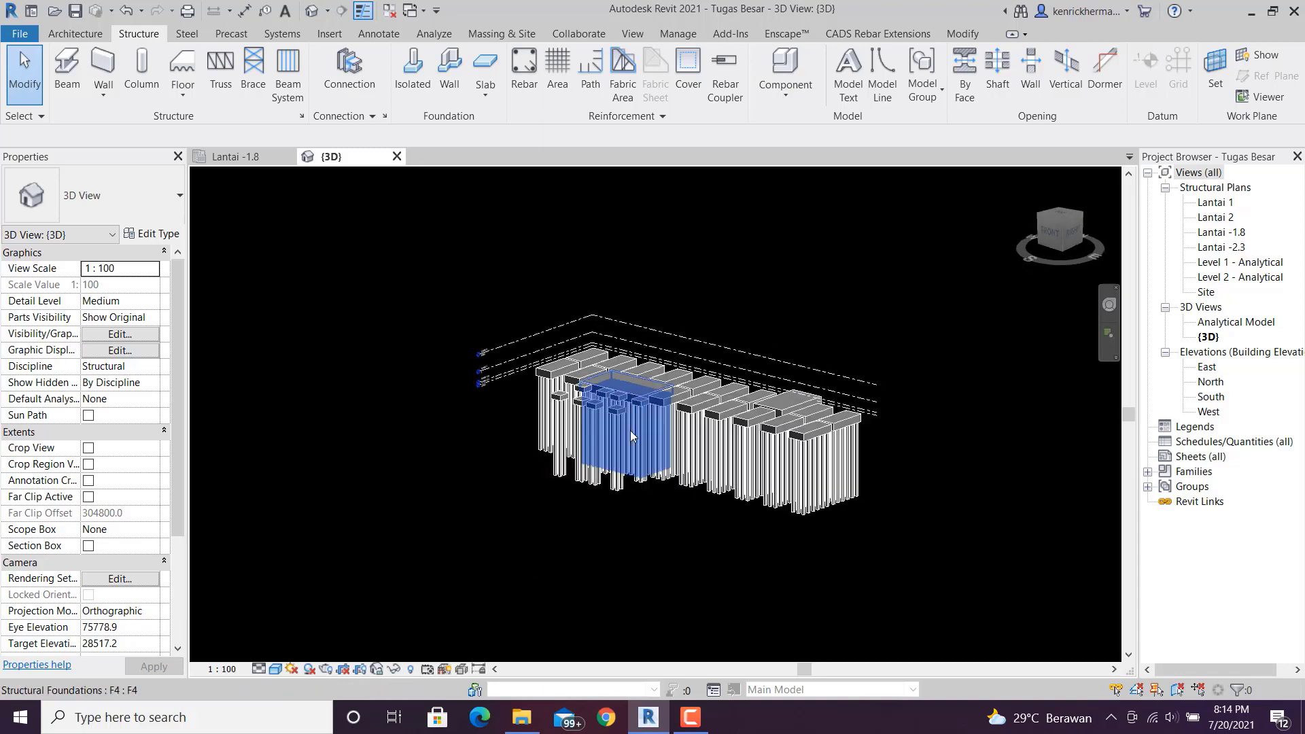
shift+middle_drag(687, 531, 664, 562)
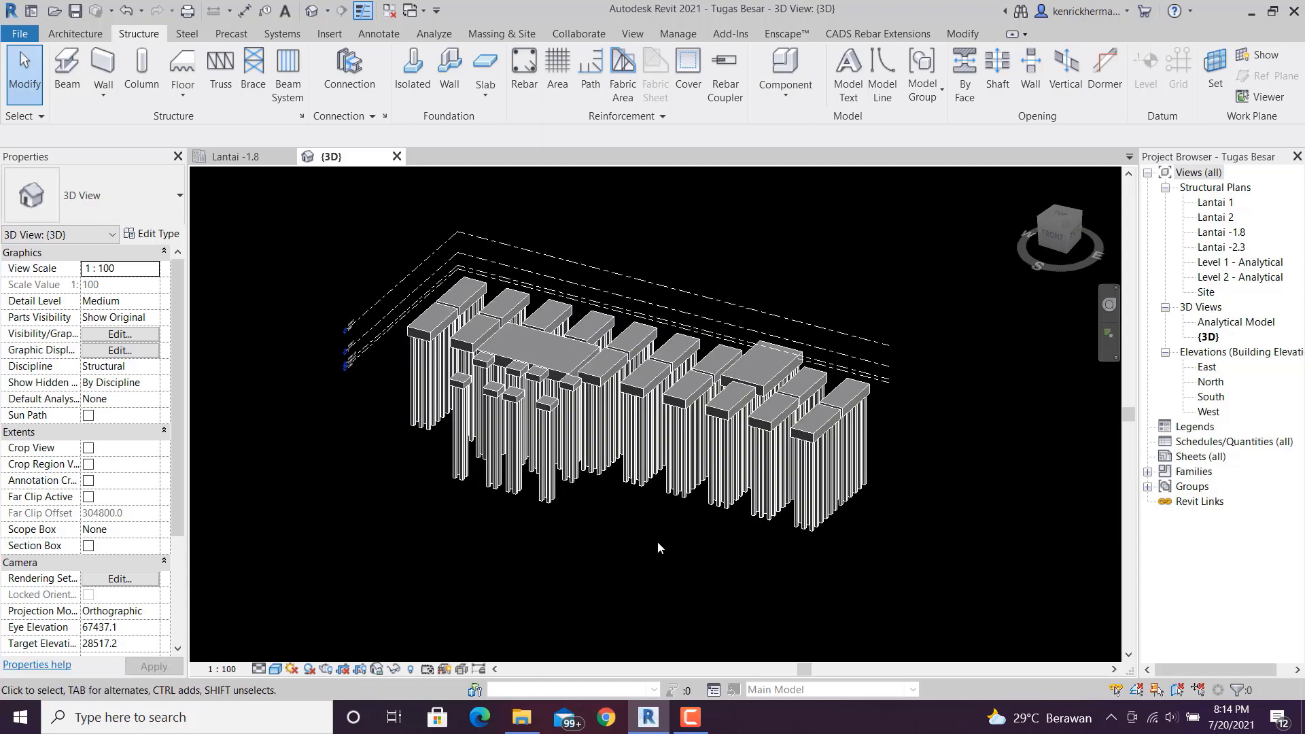
middle_drag(666, 554, 649, 578)
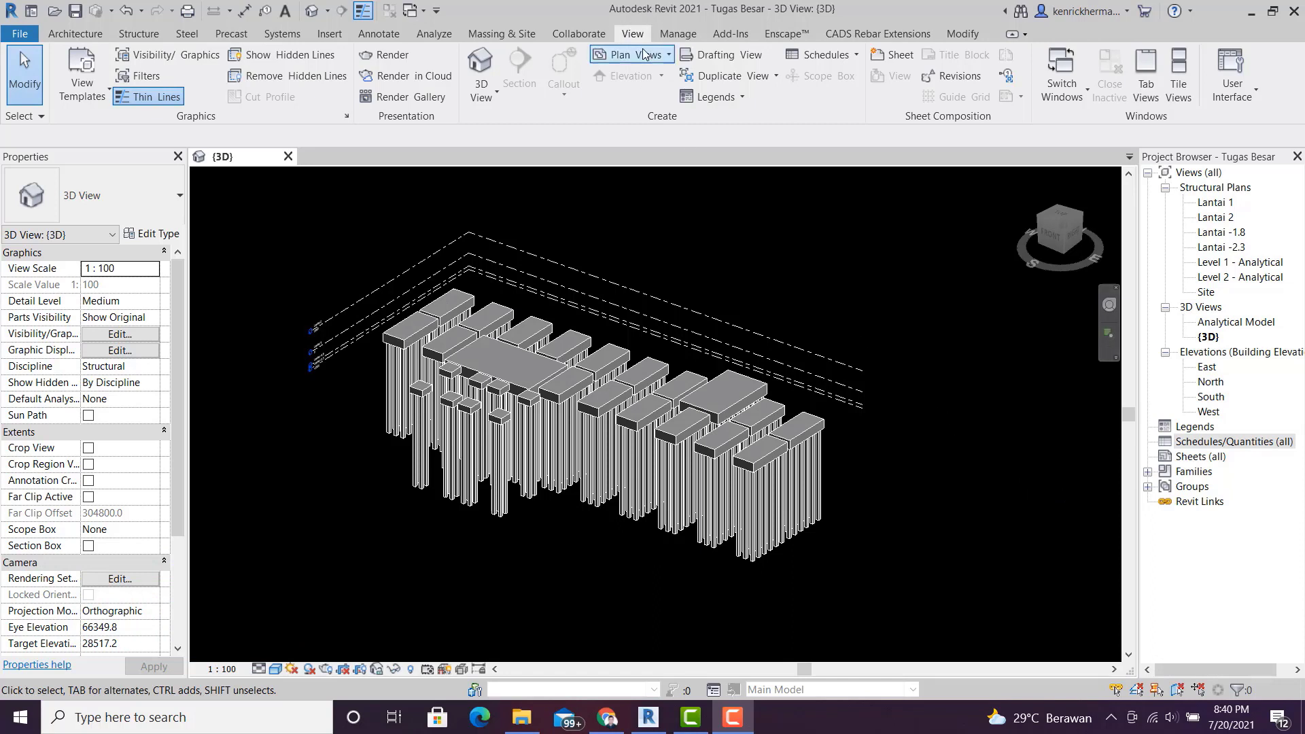
- Create a new building component schedule for the Structural Foundations category in the New Construction phase
click(828, 58)
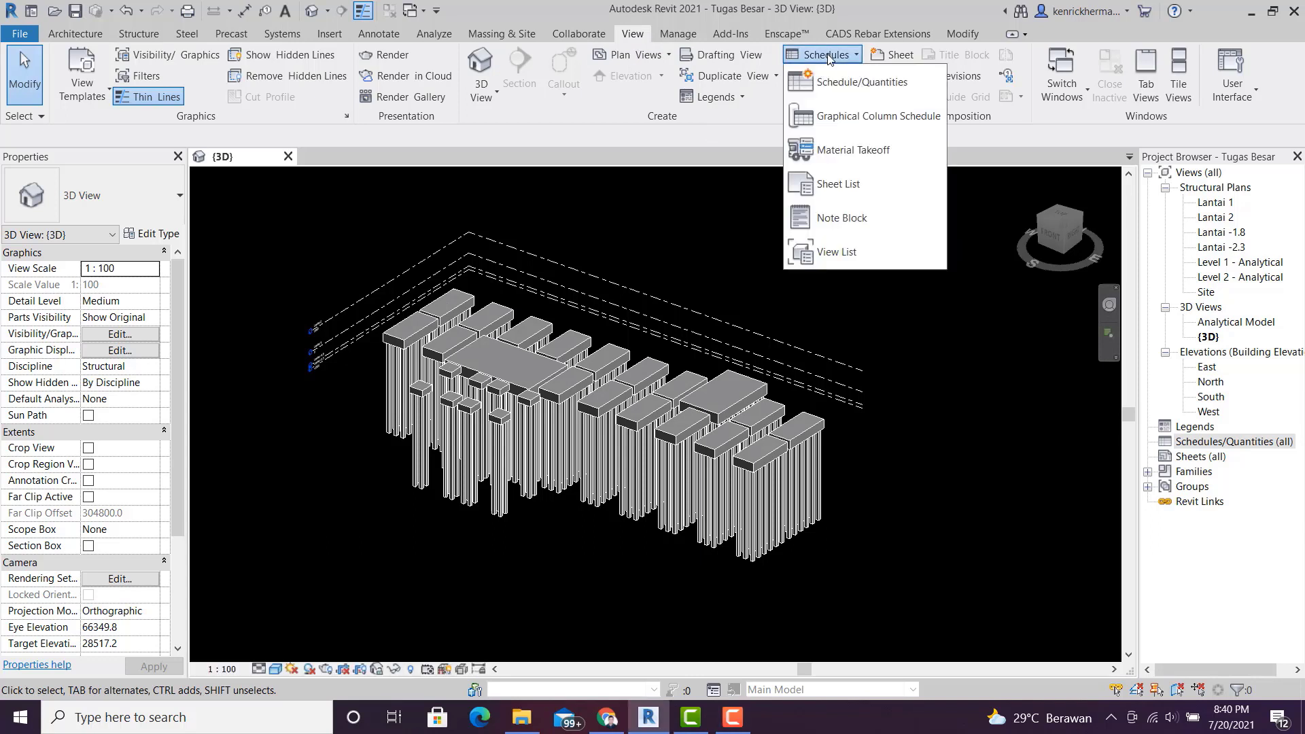
click(851, 83)
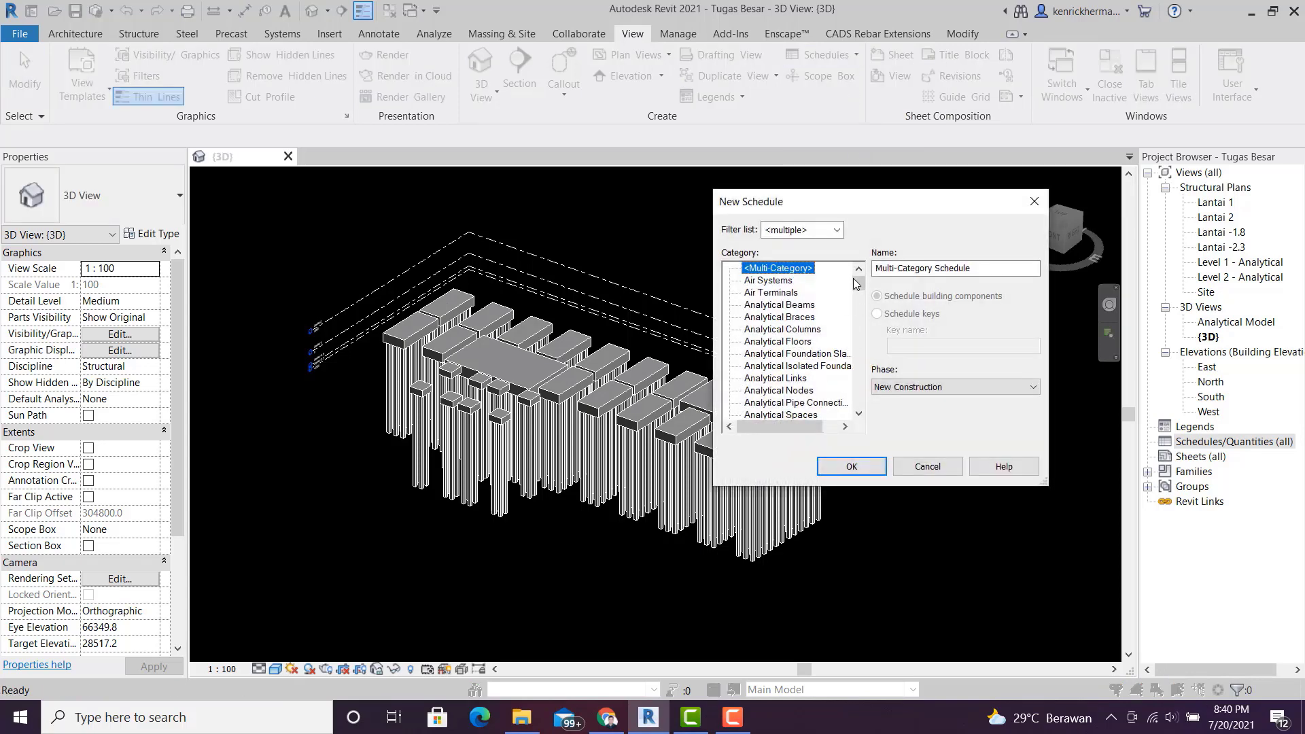
drag(856, 284, 858, 390)
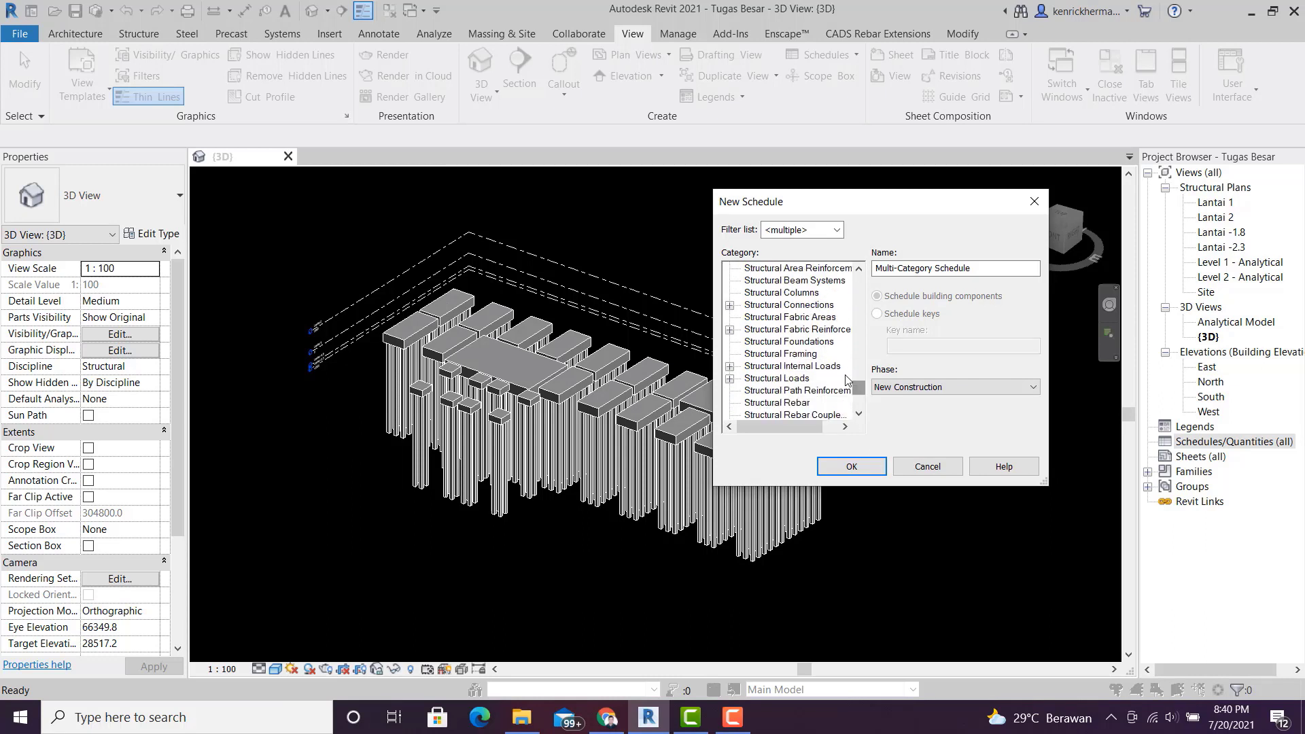
click(824, 342)
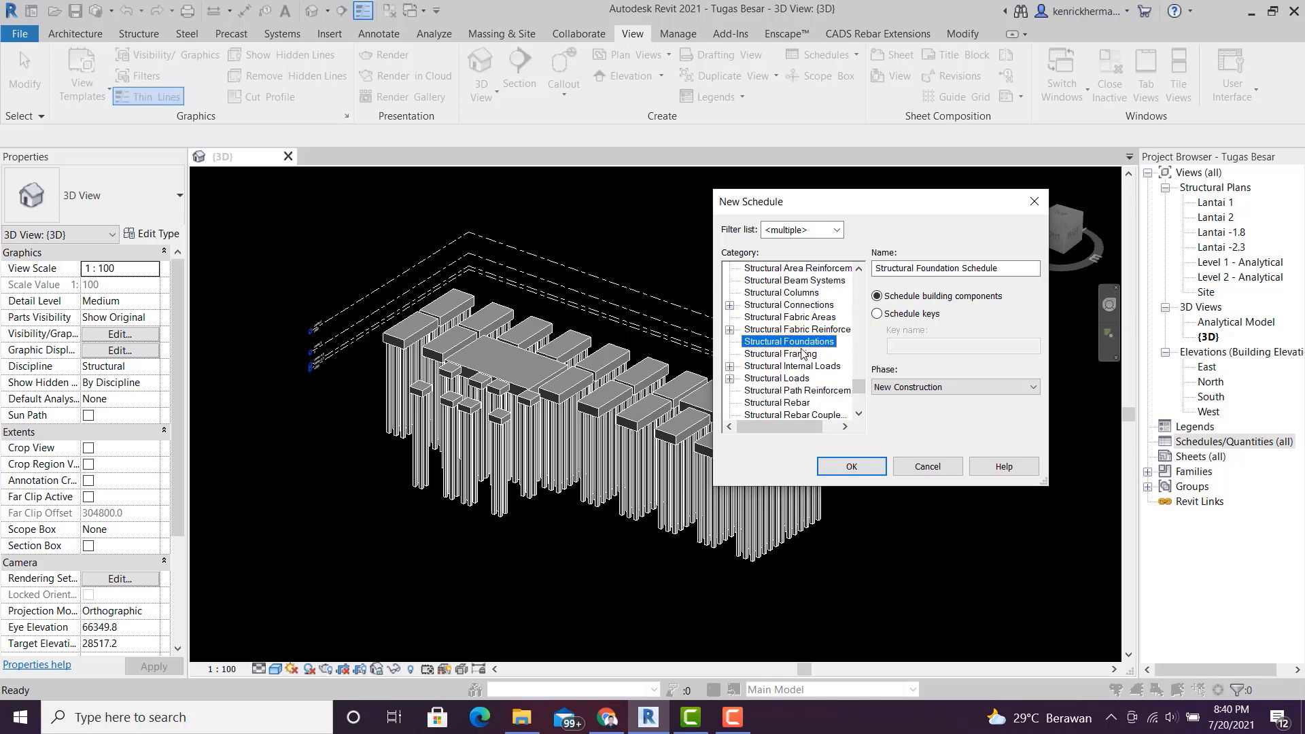
click(853, 467)
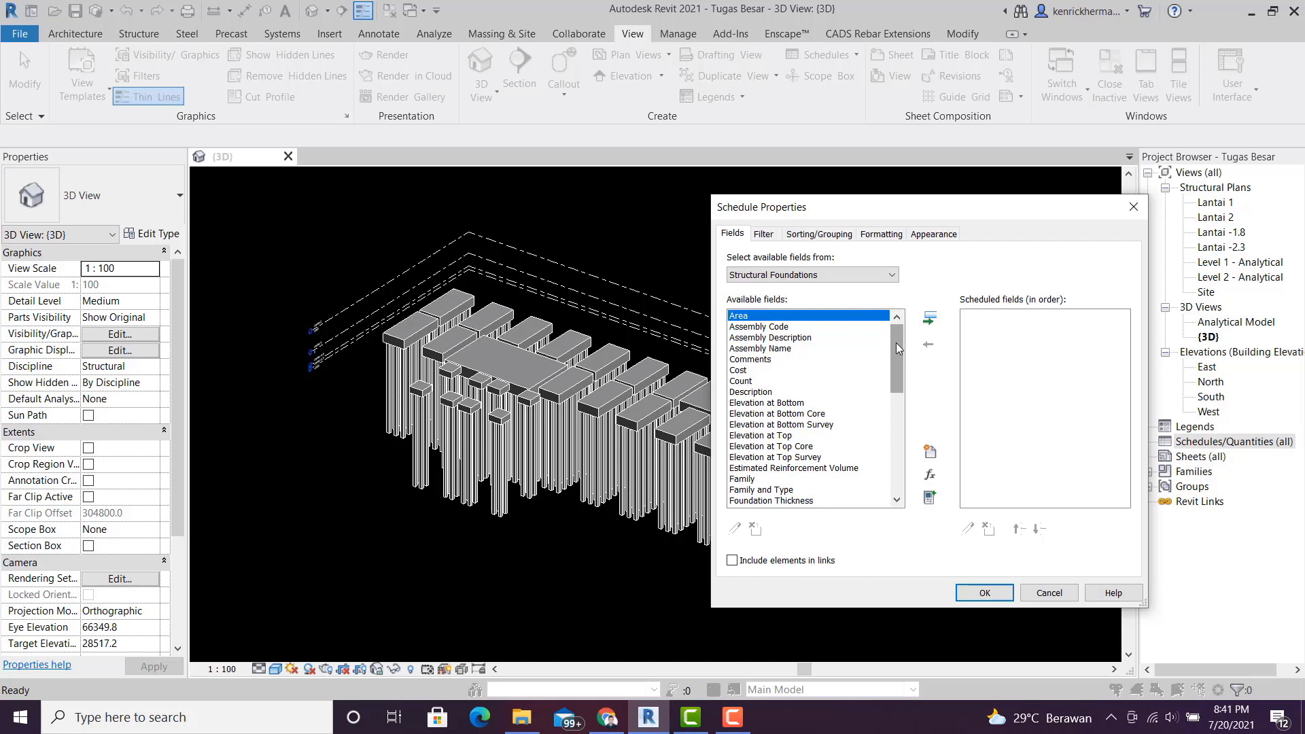
- Add the Type and Volume fields to the foundation schedule, in that order, and generate it
drag(897, 348, 897, 381)
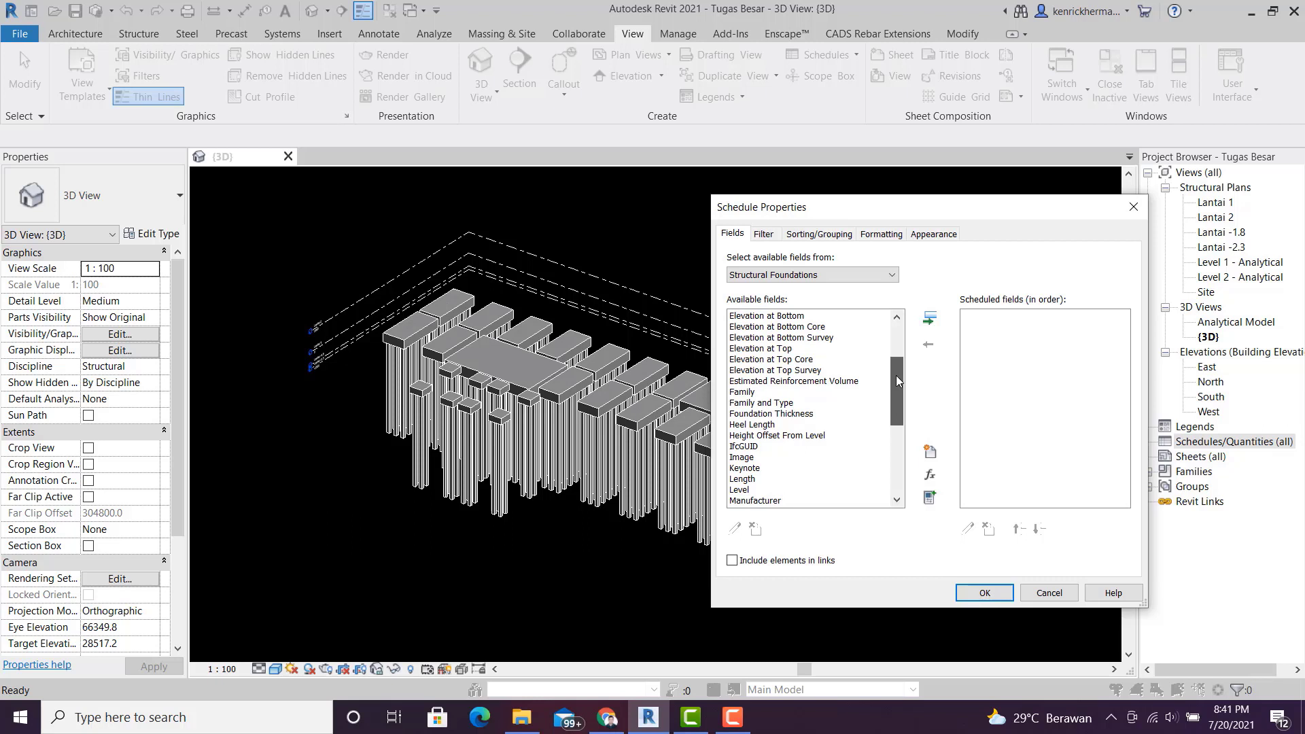
drag(896, 375, 890, 449)
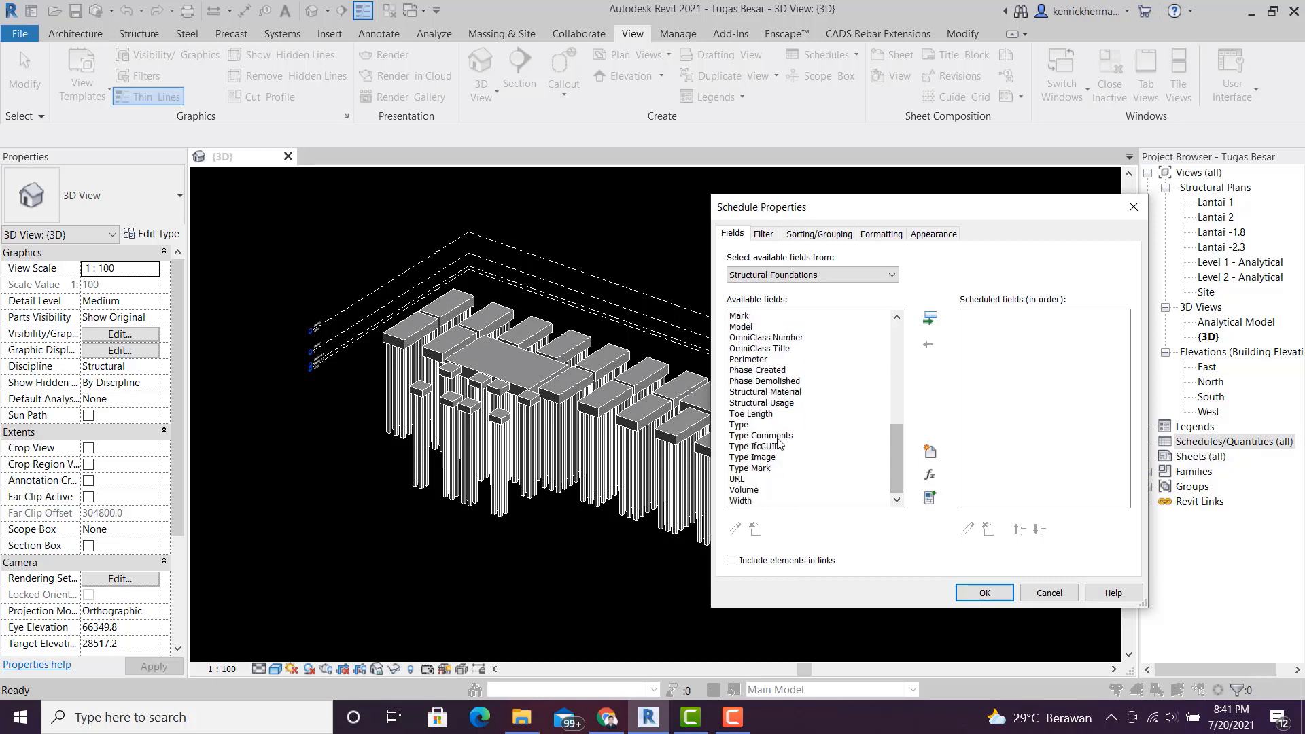
click(749, 427)
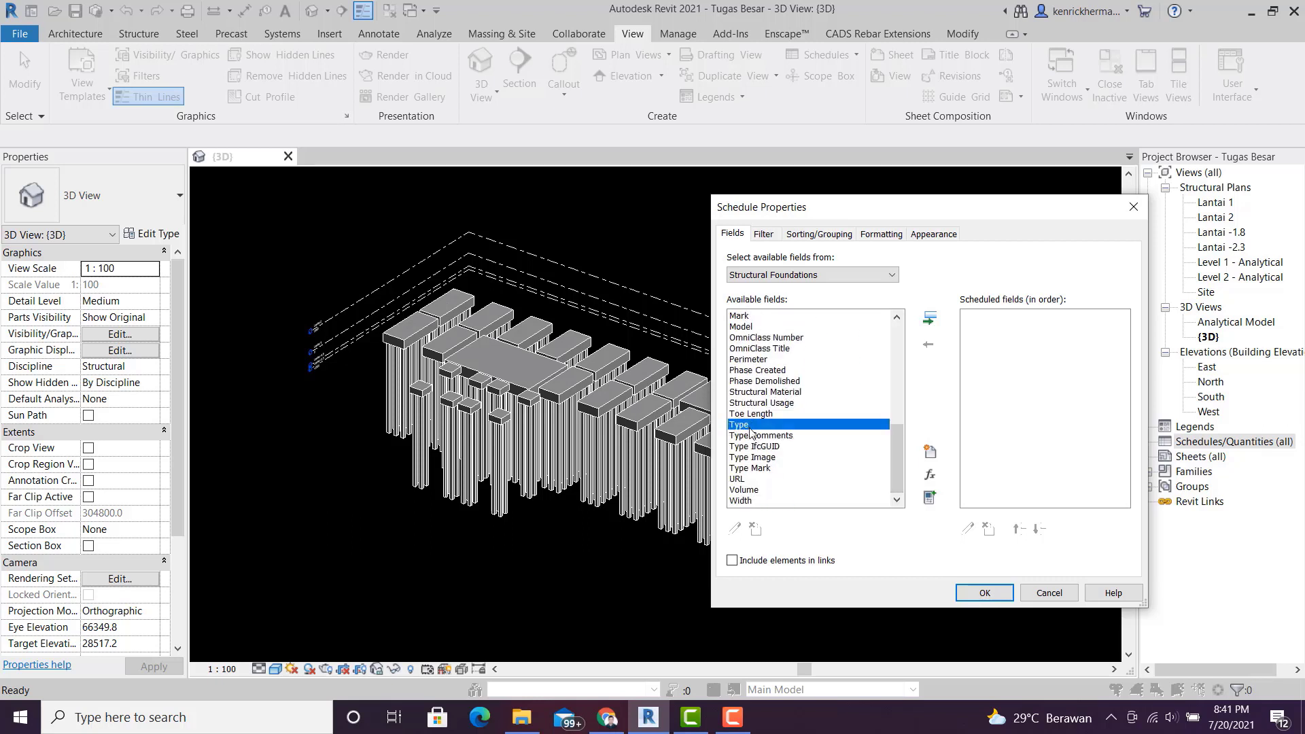
click(930, 319)
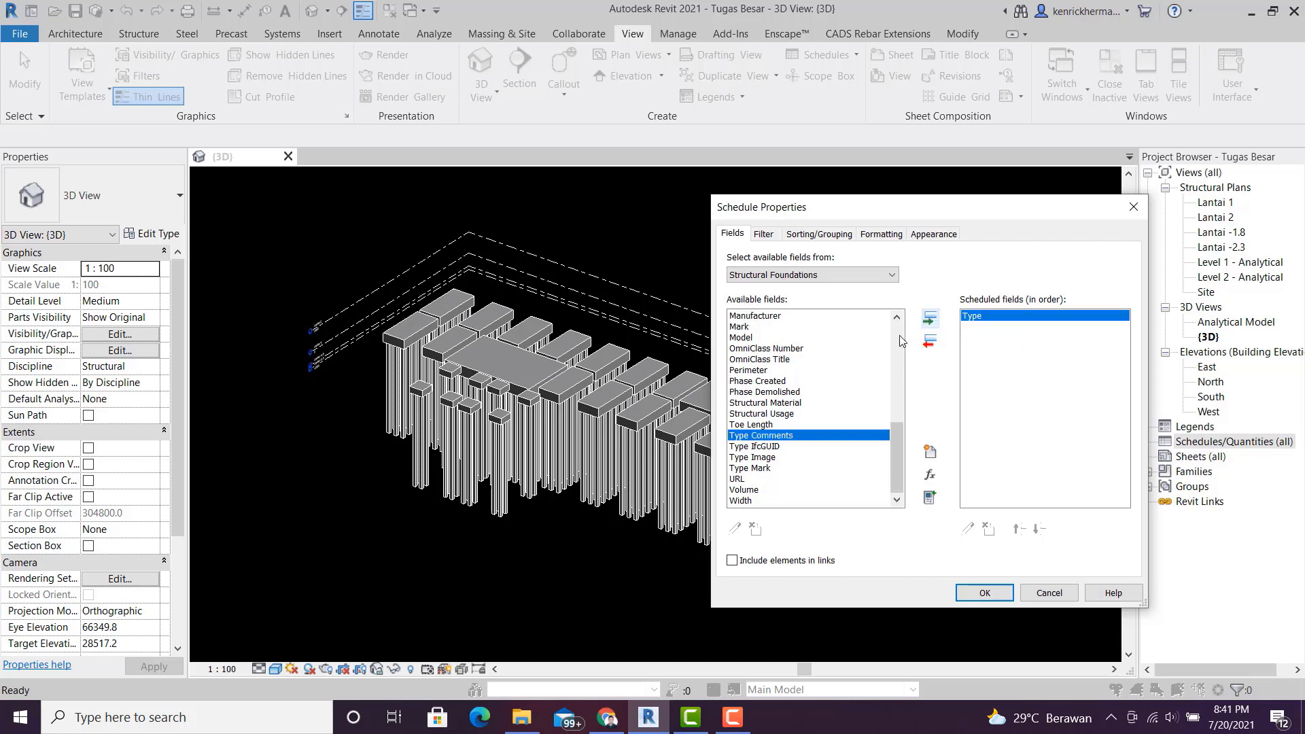
click(745, 490)
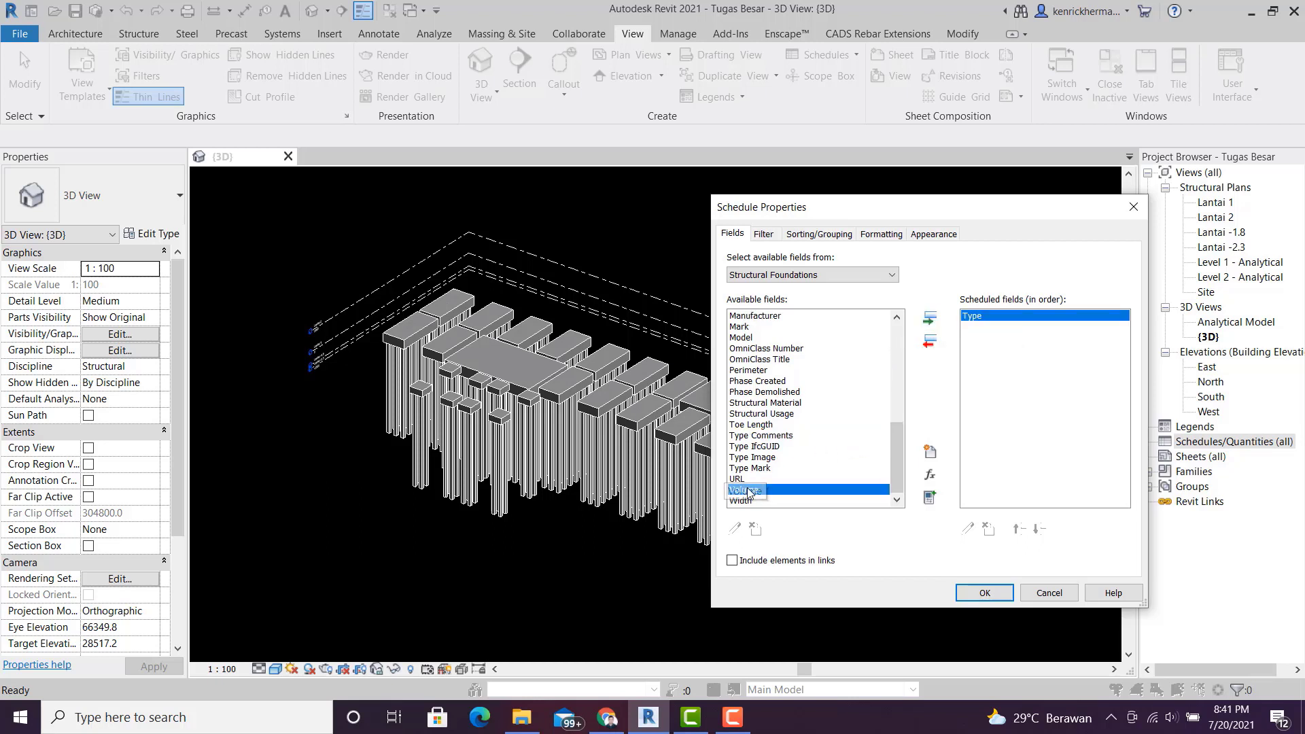
click(931, 318)
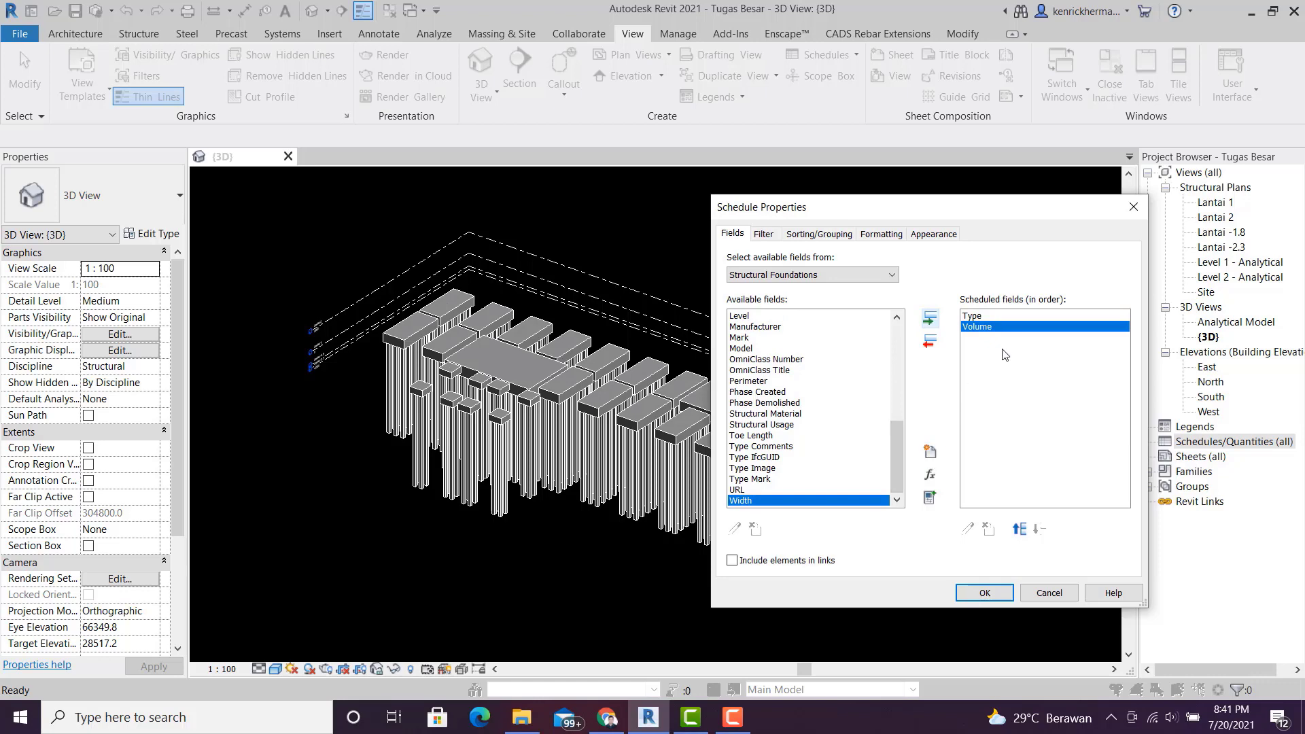
click(984, 593)
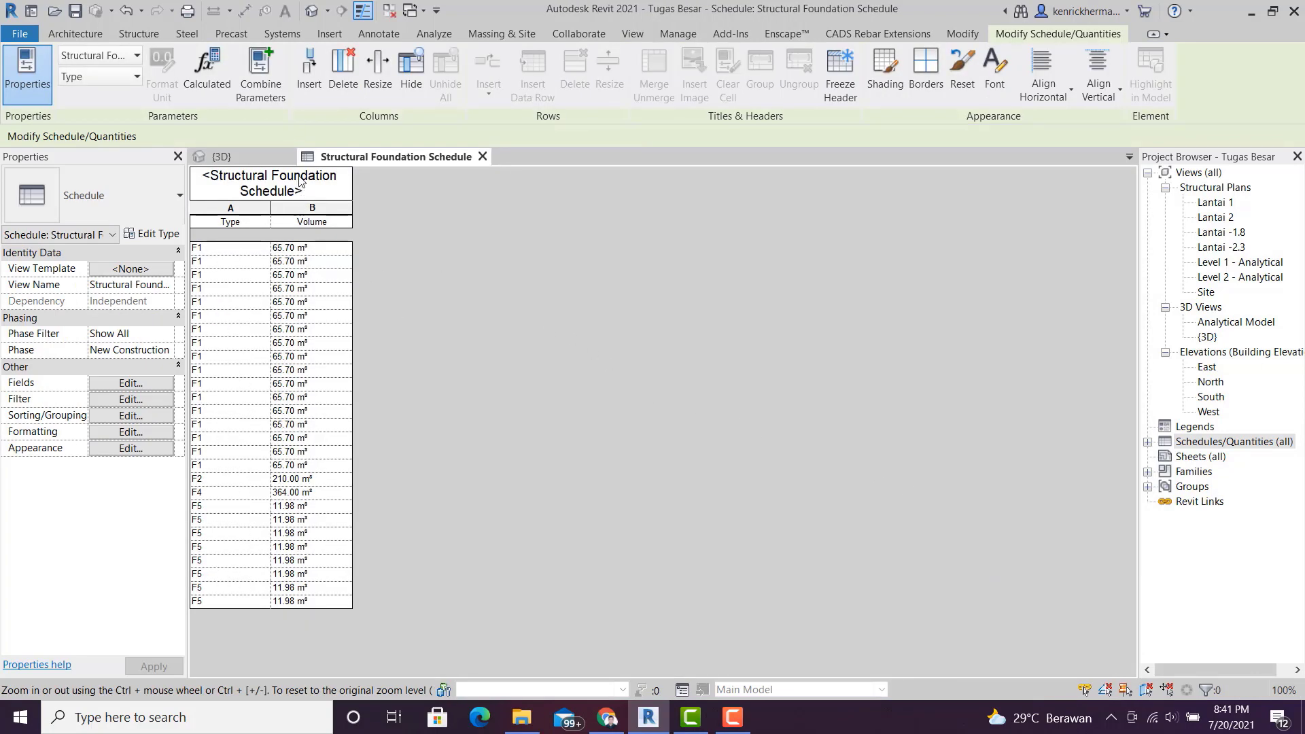
- Replace the foundation schedule's title with "Tipe & Volume Pondasi"
click(312, 194)
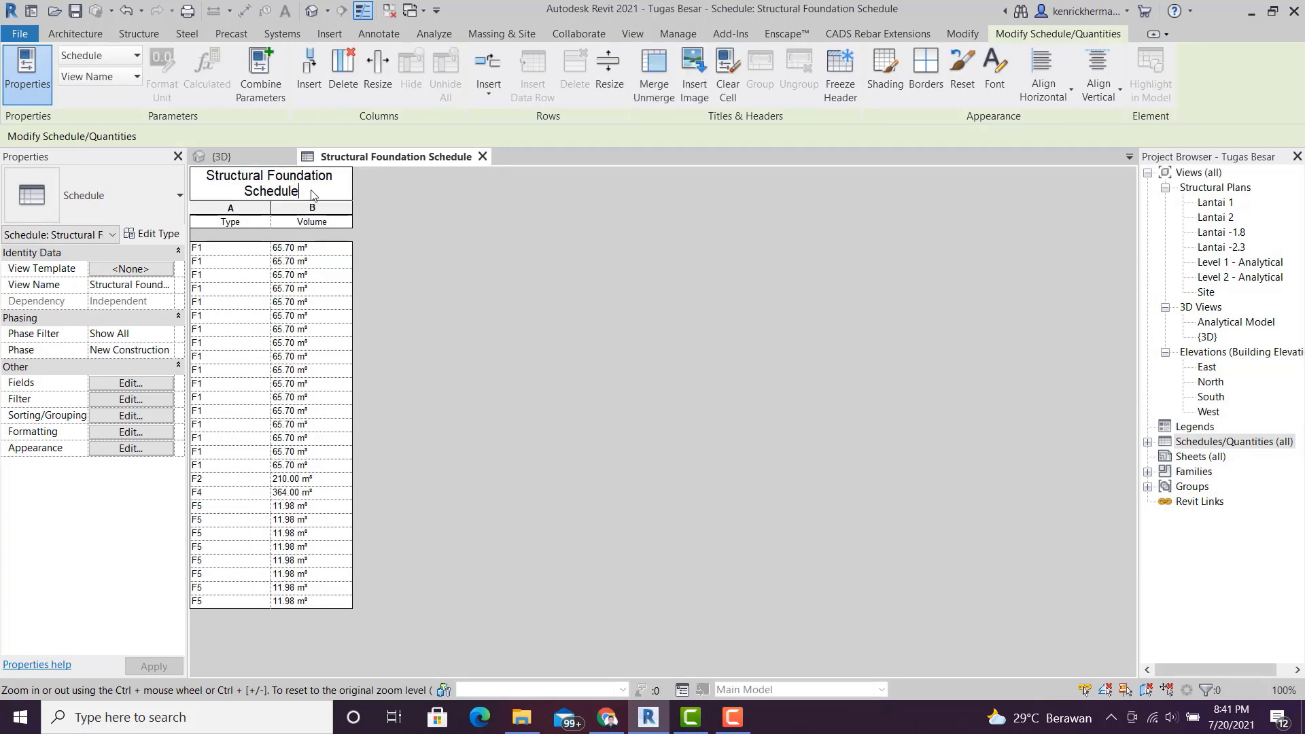
key(ctrl+a)
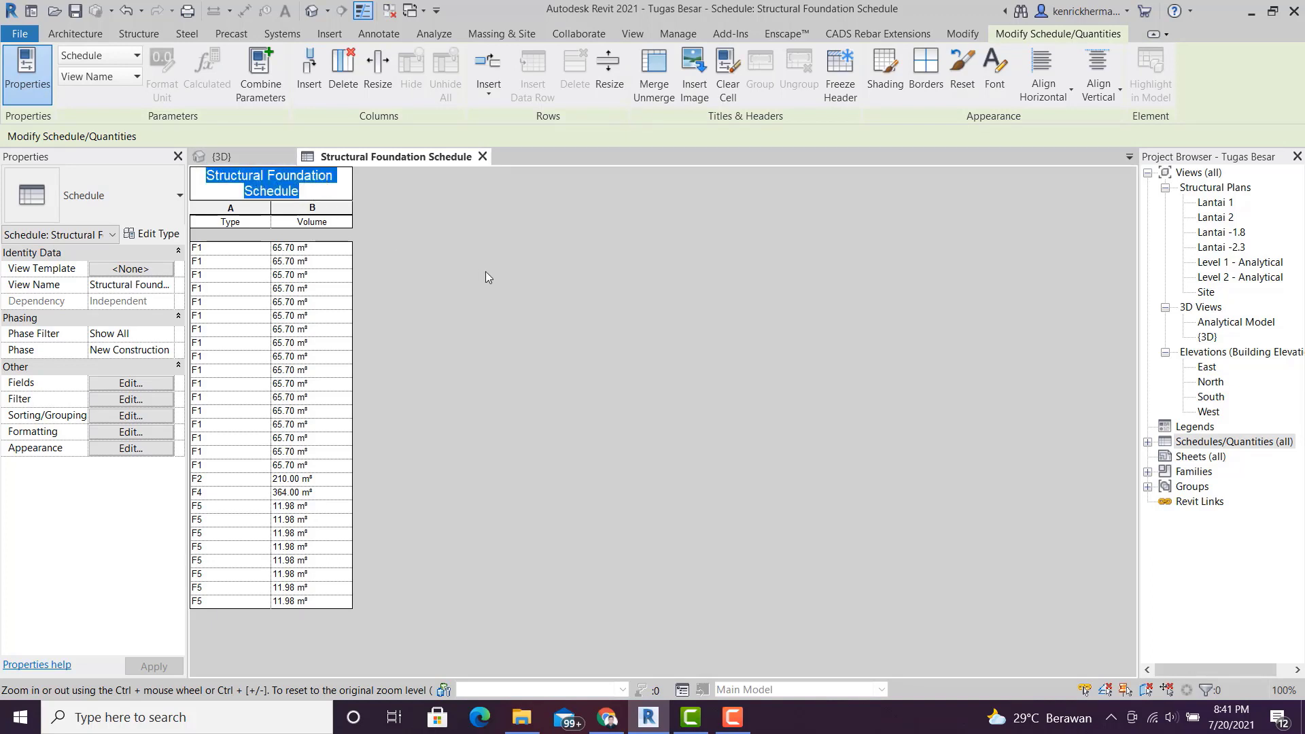
key(BackSpace)
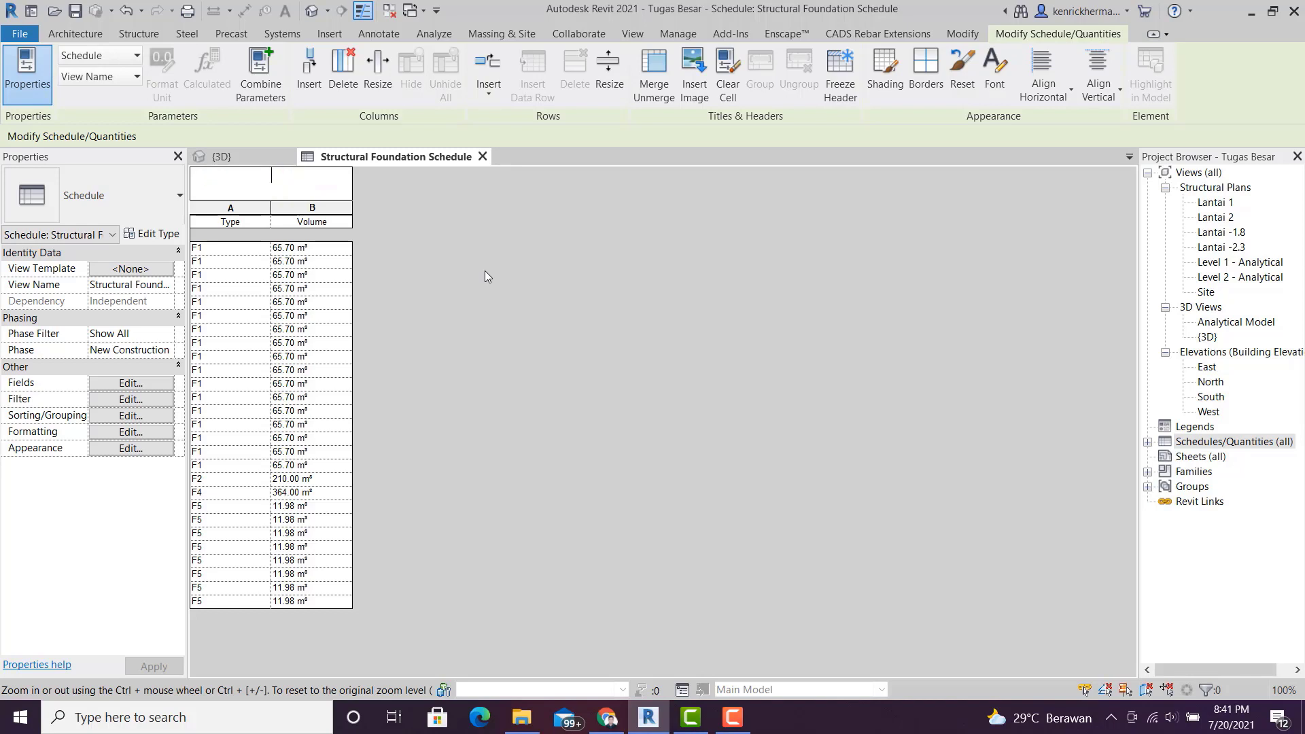
text(Tipe & Volume Pondasi)
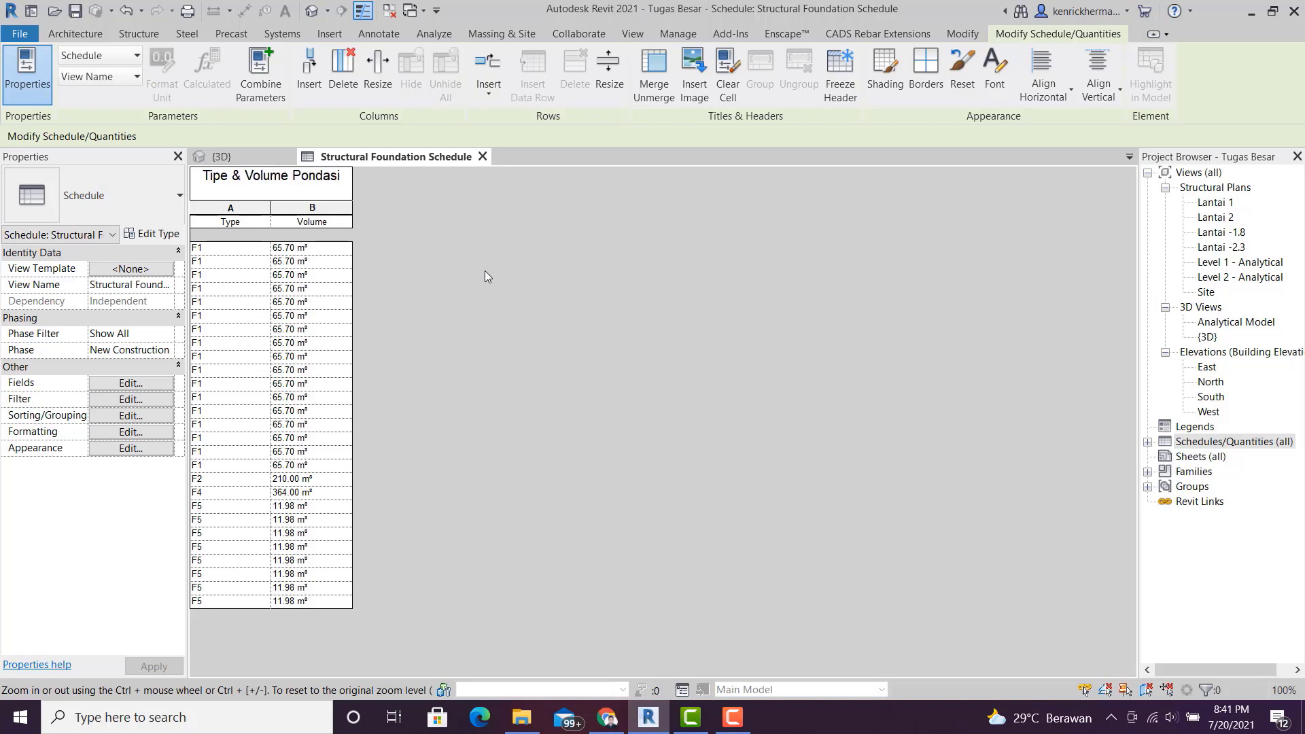
- Rename the schedule's Type column heading to "Tipe"
click(249, 224)
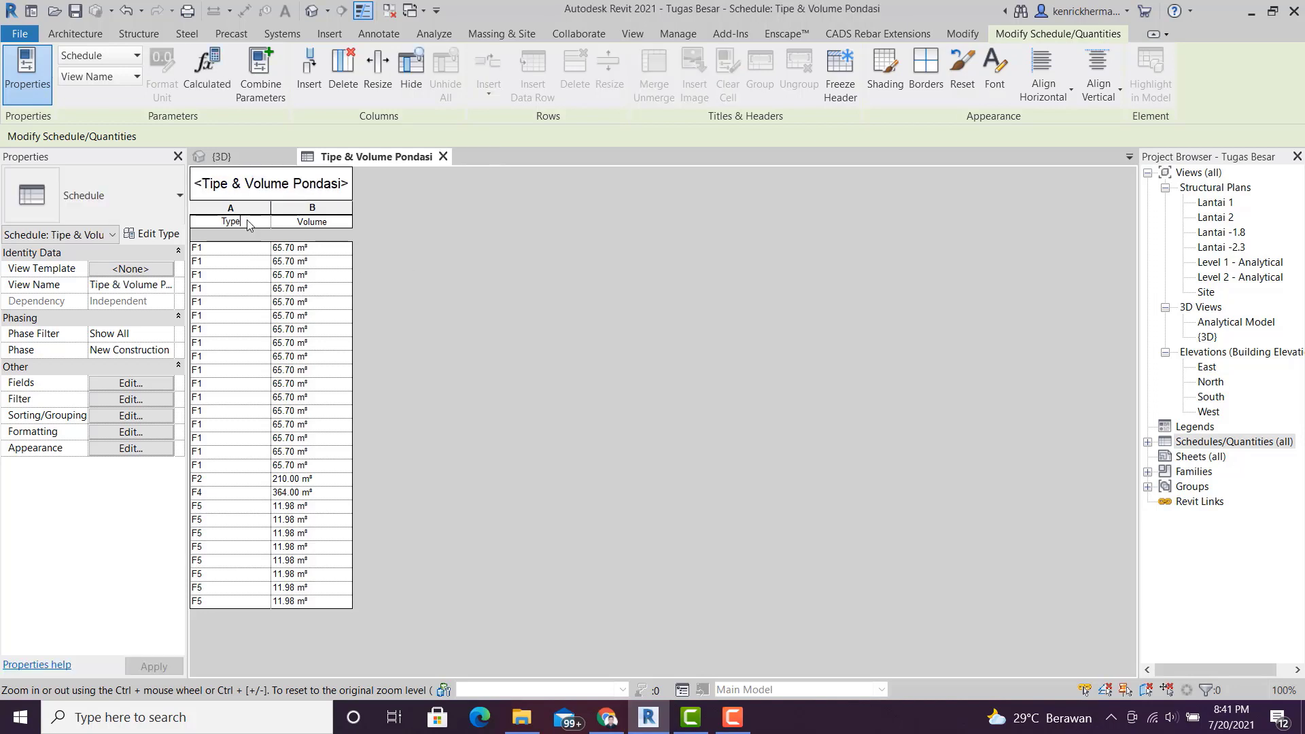
click(214, 221)
text(Tipe)
click(249, 290)
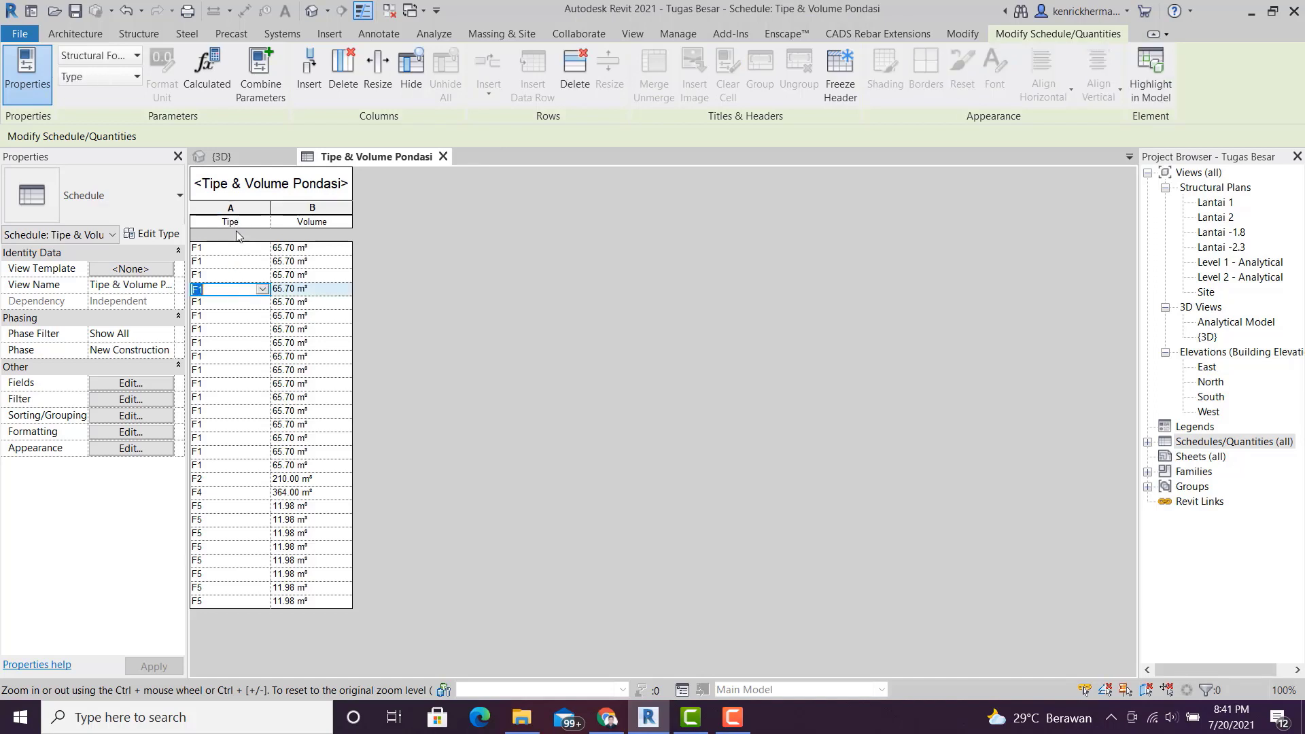
click(261, 262)
click(316, 306)
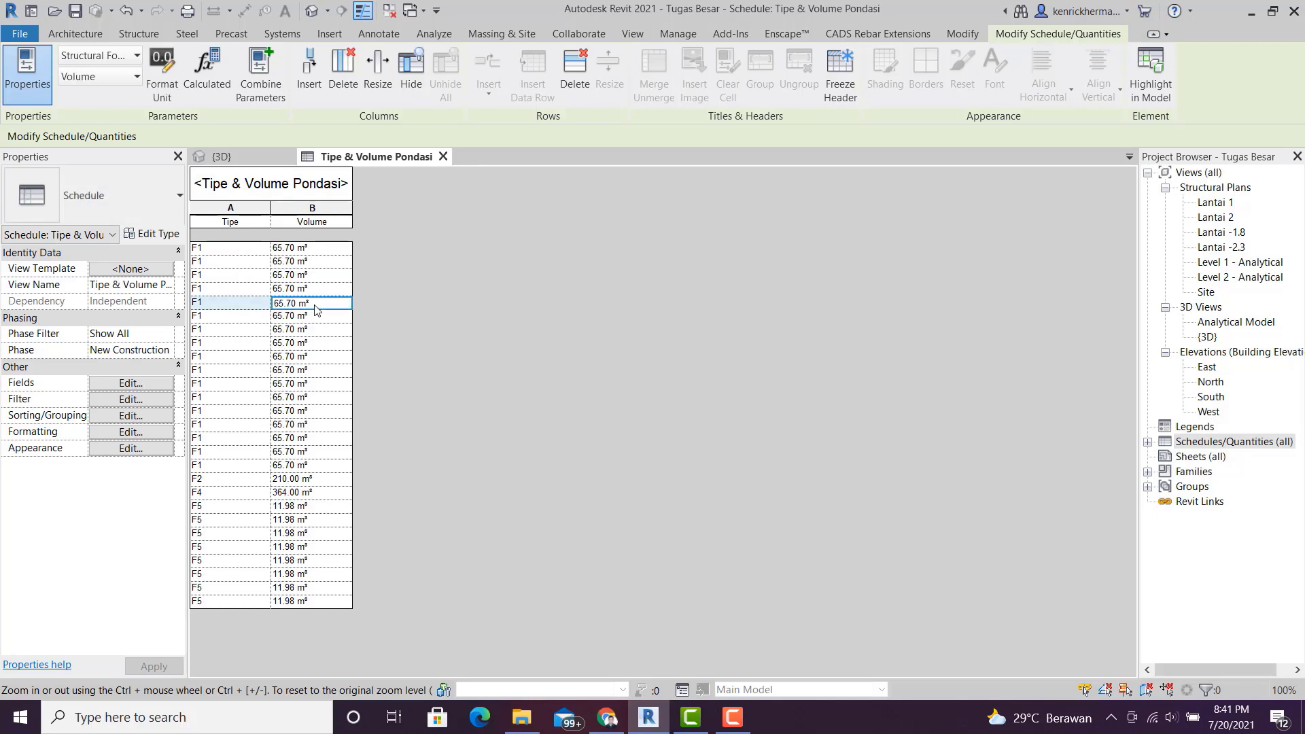
- Align the Tipe and Volume columns of the foundation schedule to Center horizontally and Middle vertically
click(253, 276)
drag(246, 249, 335, 605)
click(251, 359)
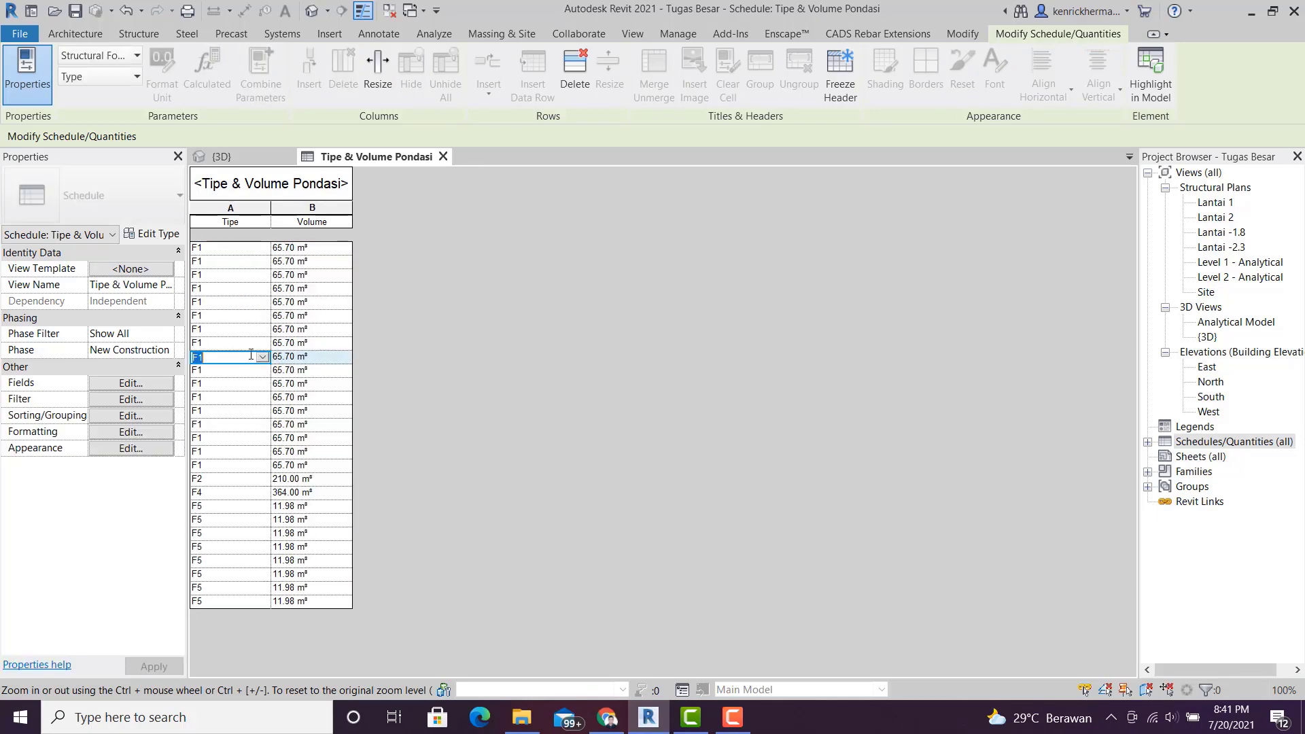
drag(237, 208, 312, 209)
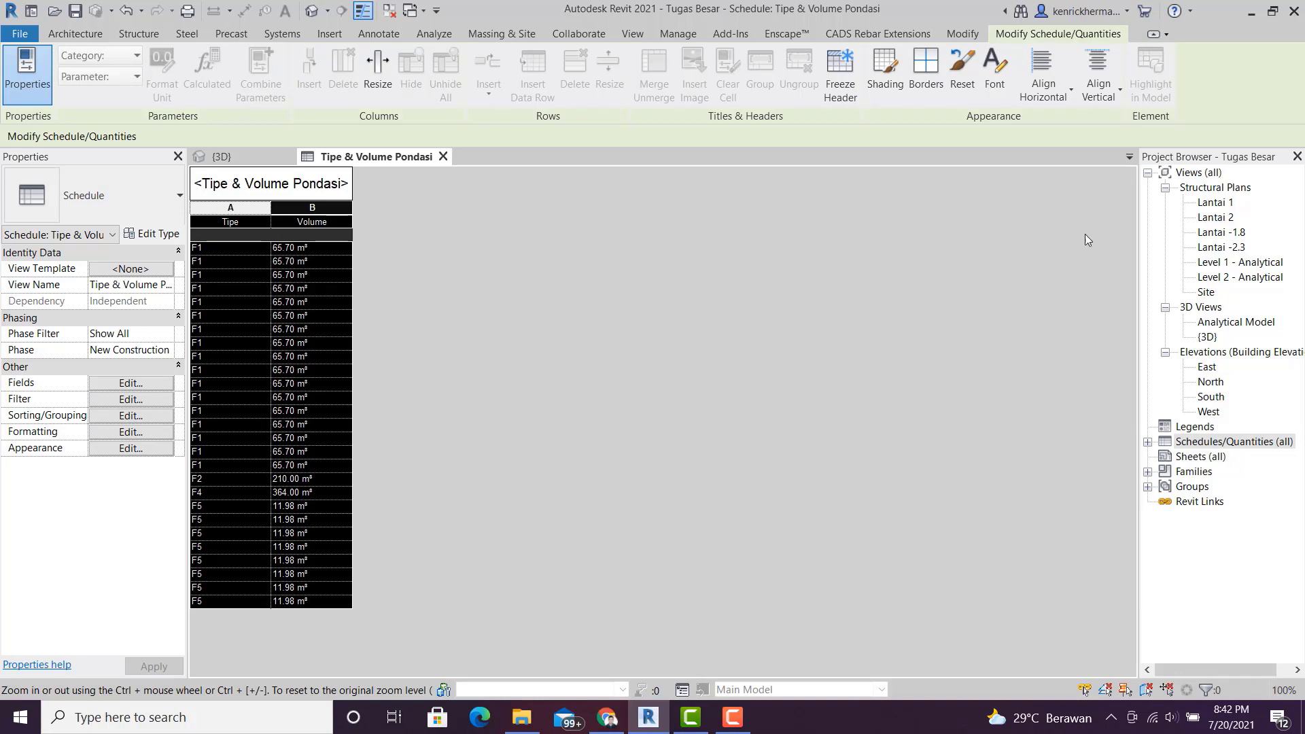
click(1042, 75)
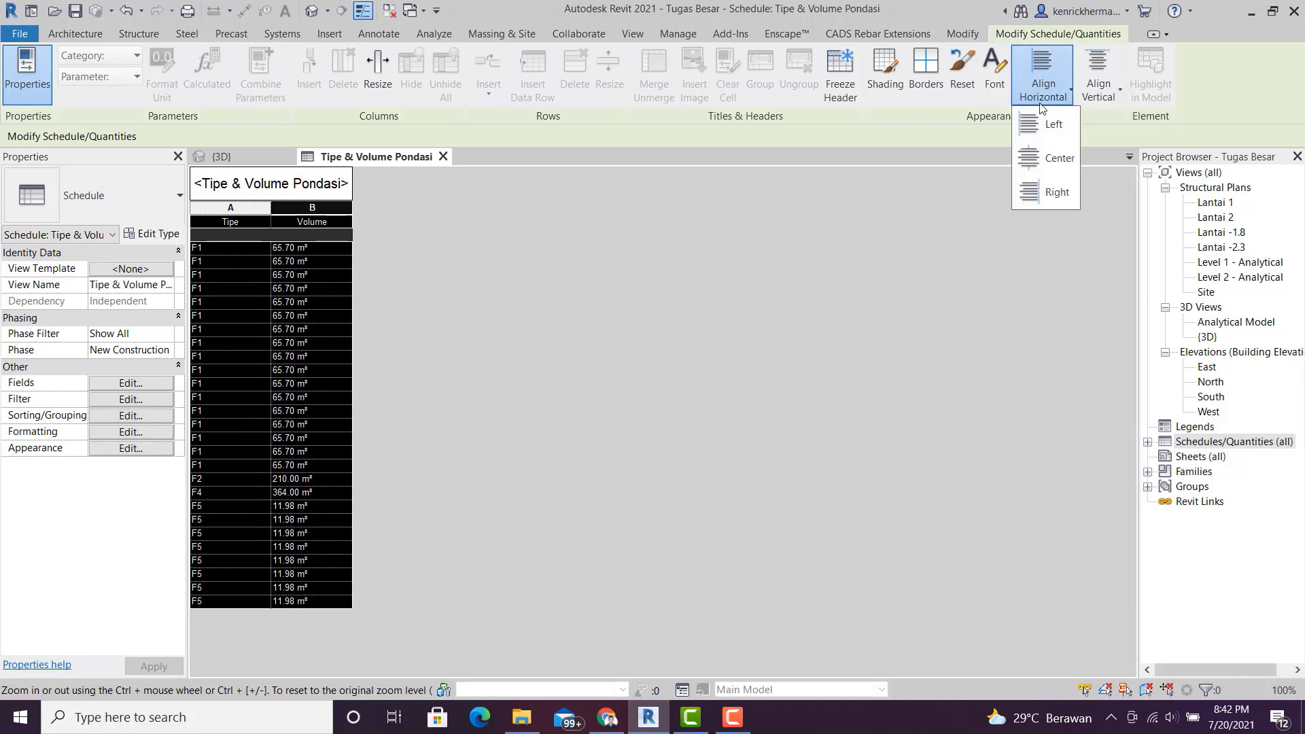
click(1049, 160)
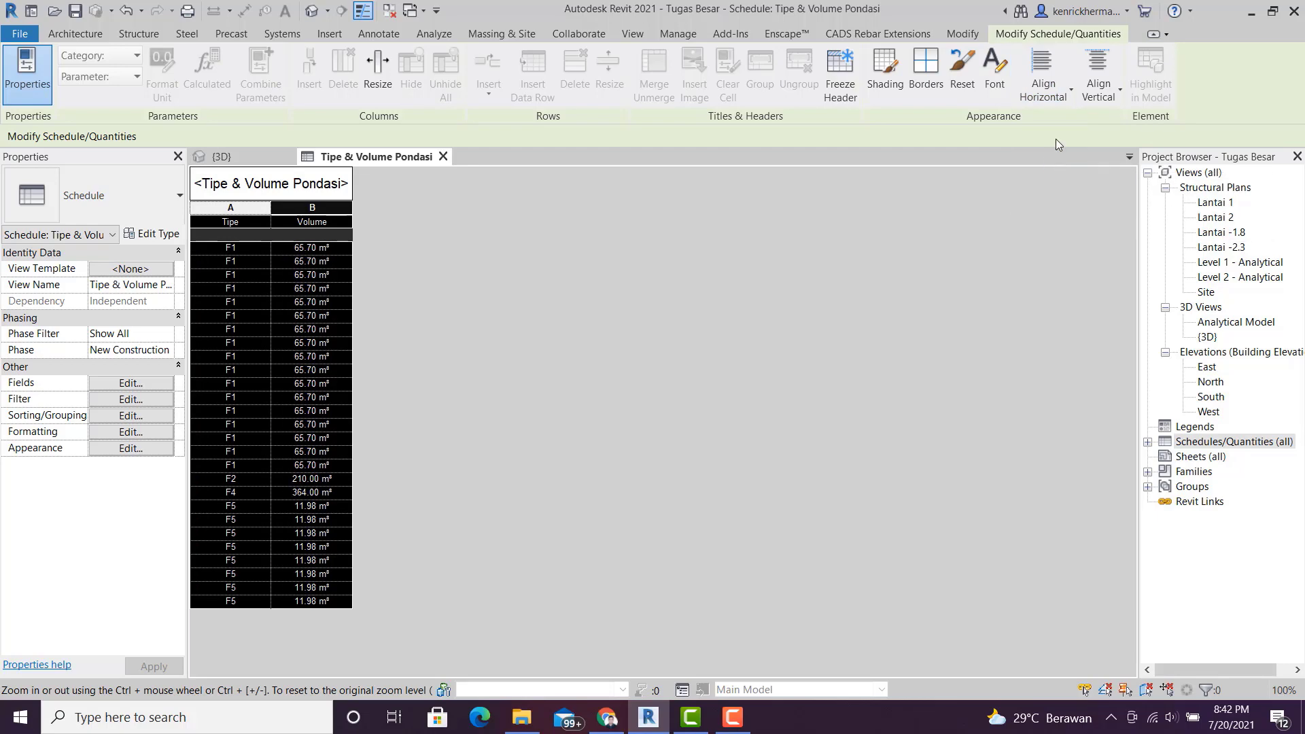
click(1095, 83)
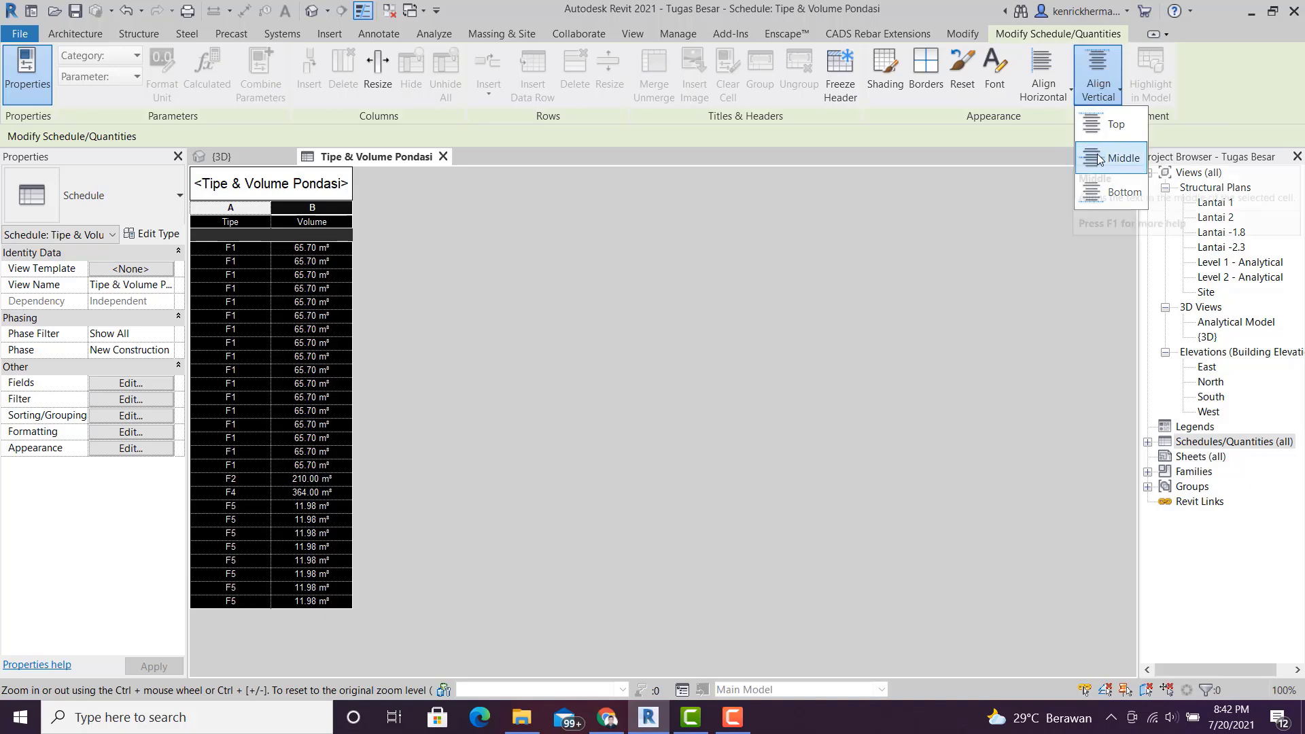
click(1118, 157)
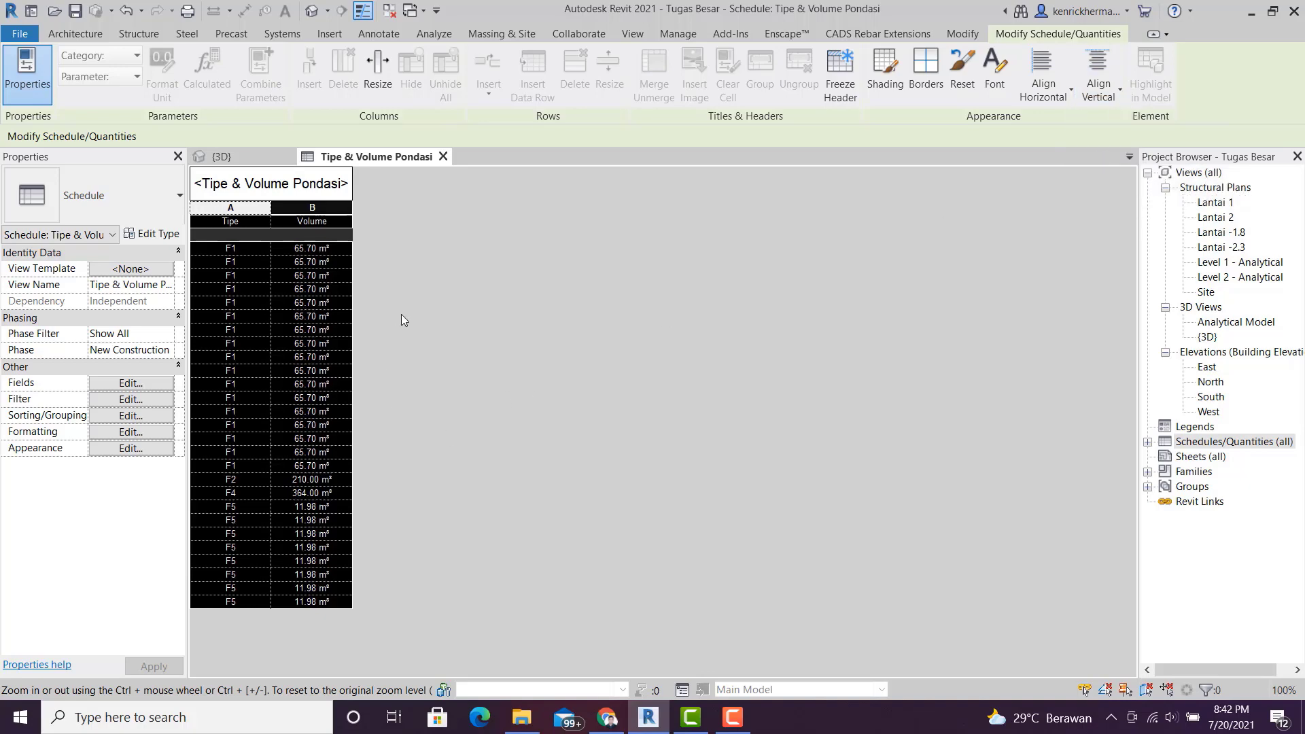
click(303, 306)
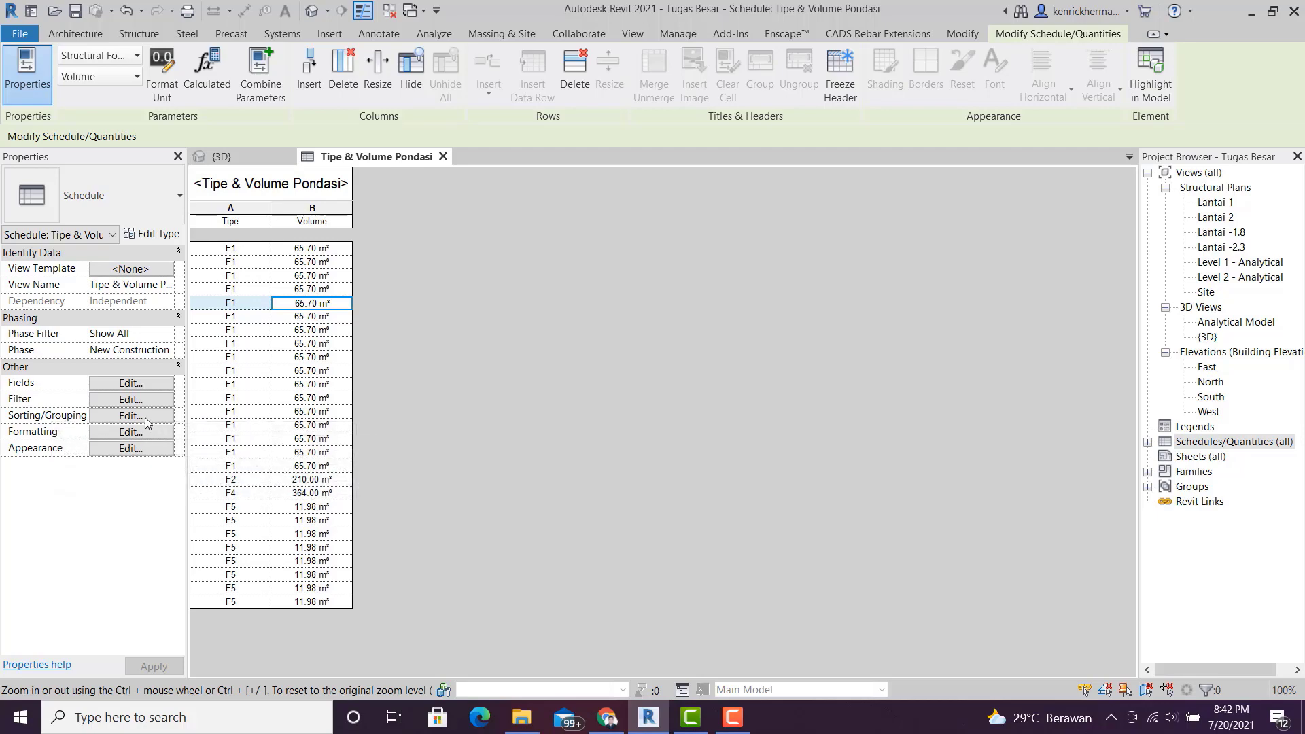
- Sort the foundation schedule by Type in ascending order, with a header for each group
click(131, 416)
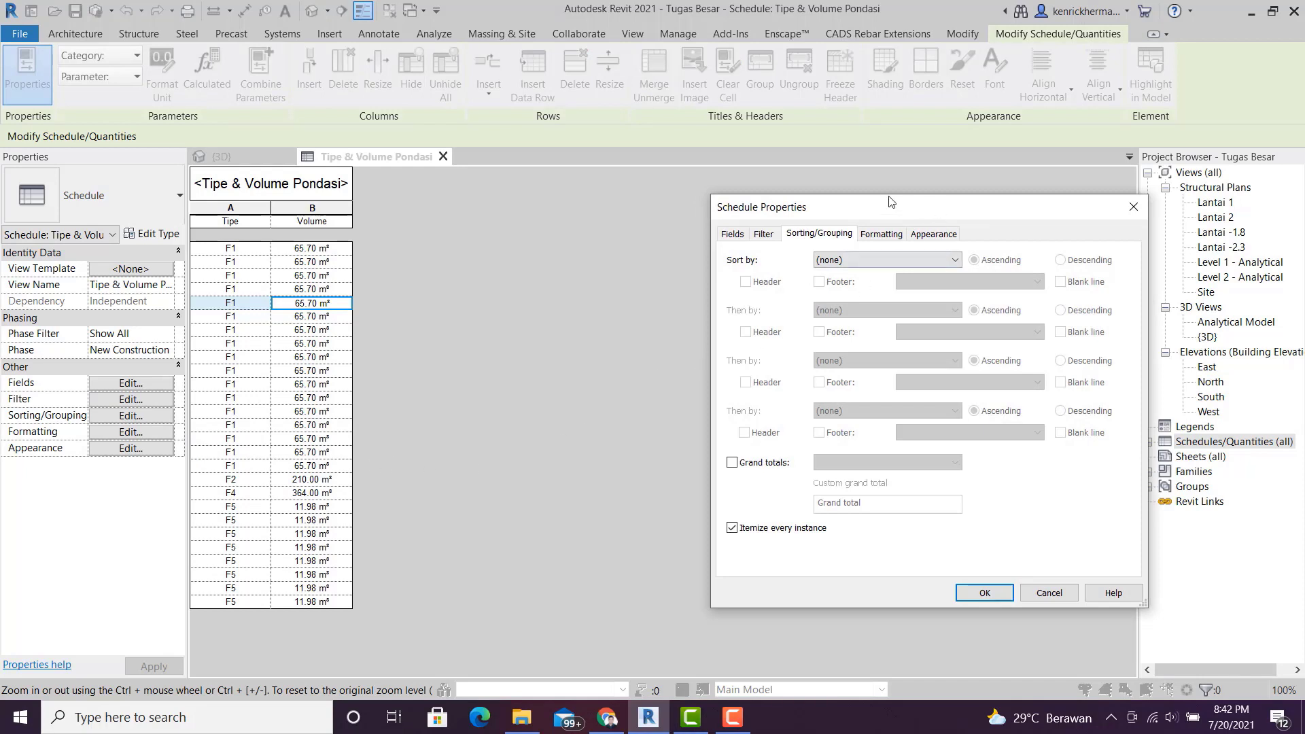
drag(888, 198, 791, 181)
click(843, 245)
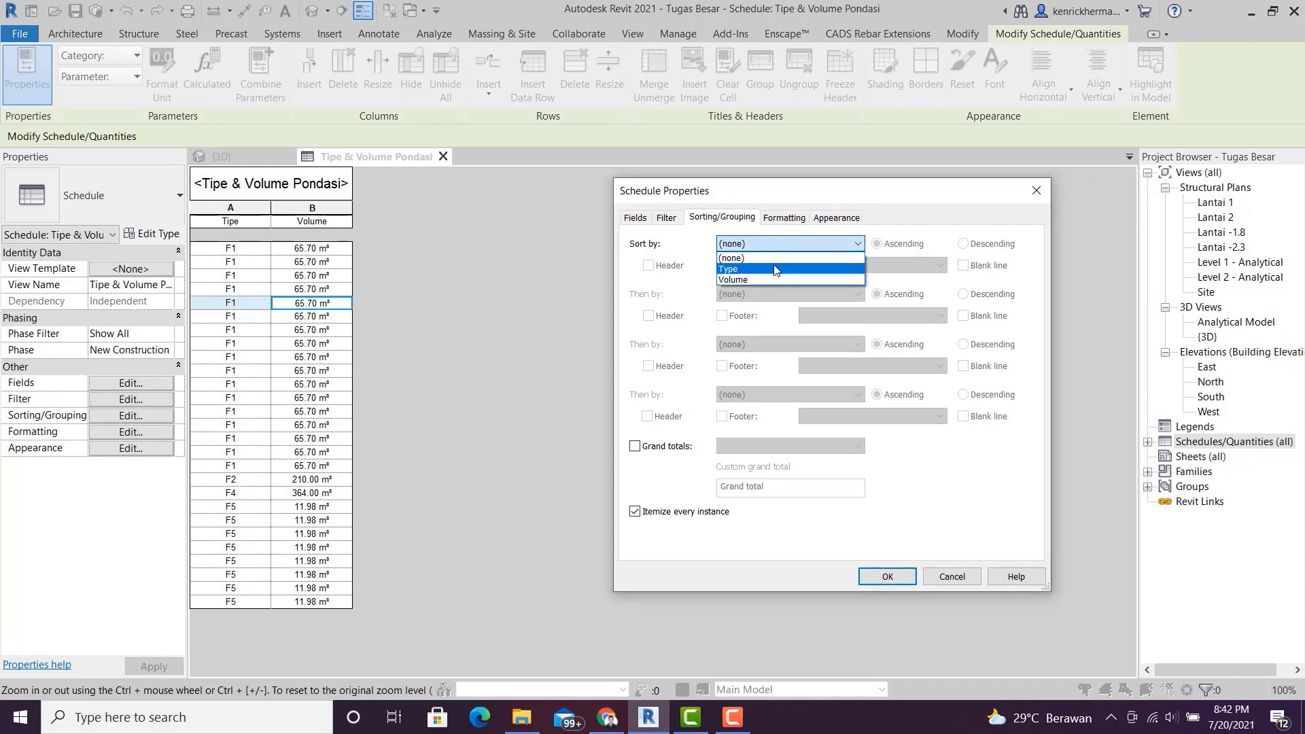
click(727, 270)
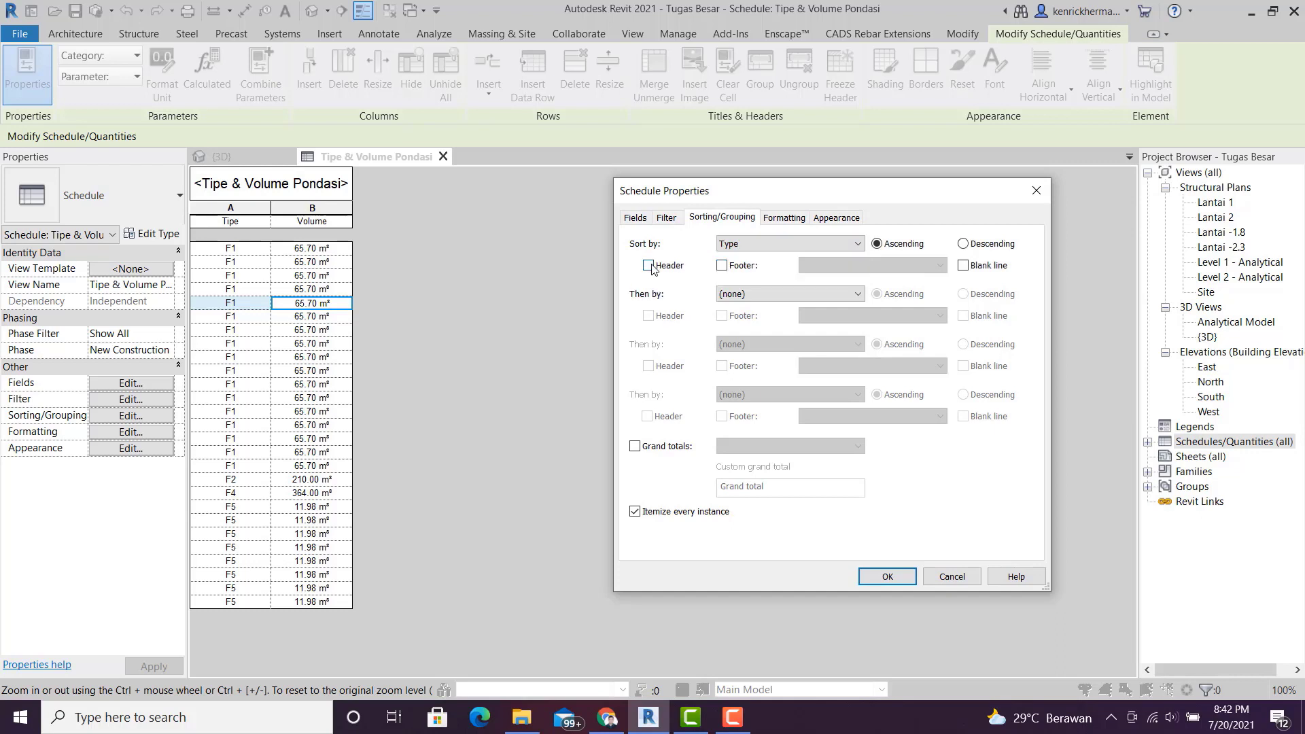
click(649, 266)
- Enable grand totals showing title, count, and totals, with the custom title "Total Pondasi", and apply the sorting and grouping settings
click(635, 447)
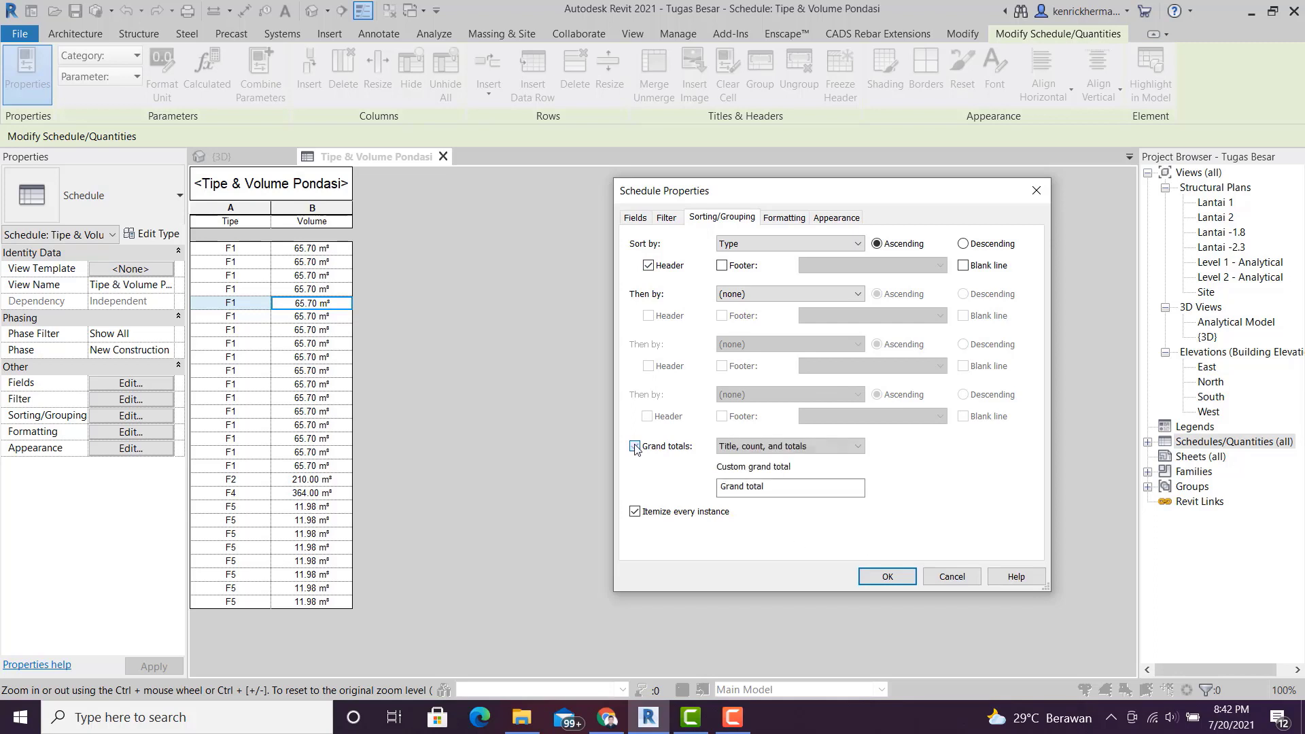
click(855, 447)
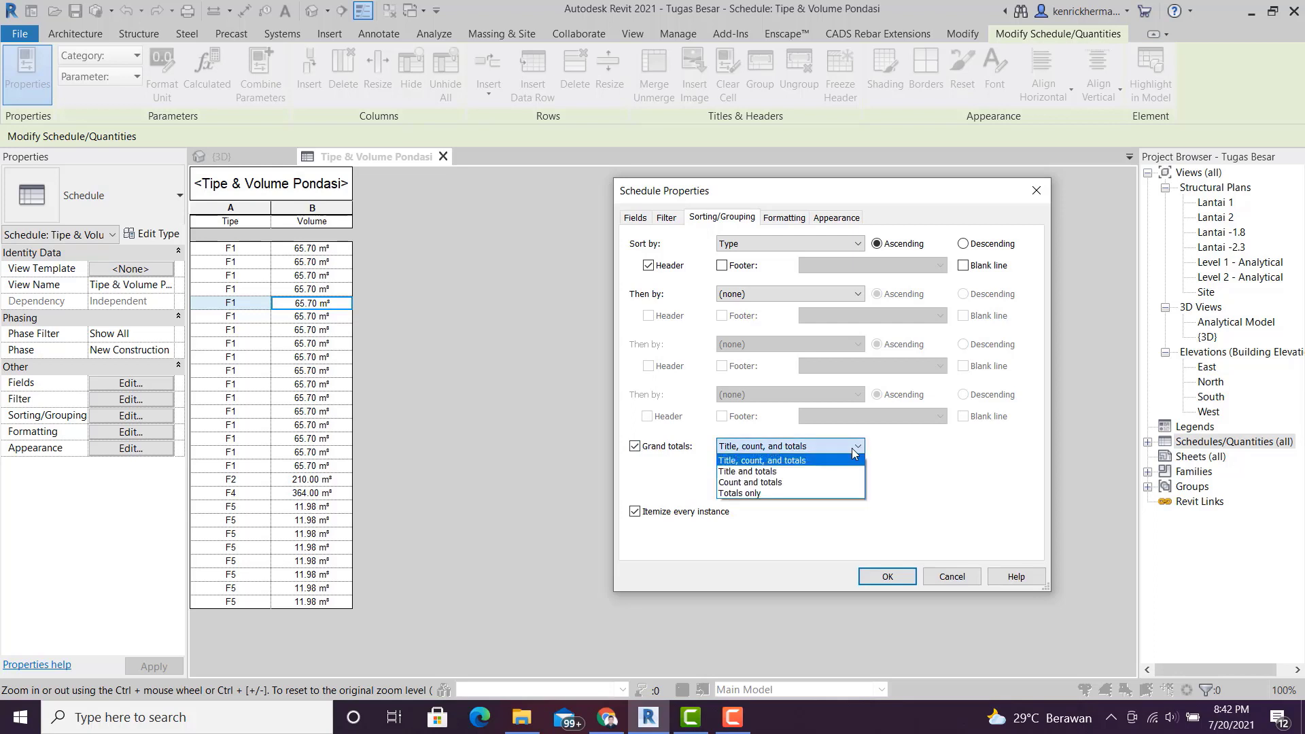
click(811, 465)
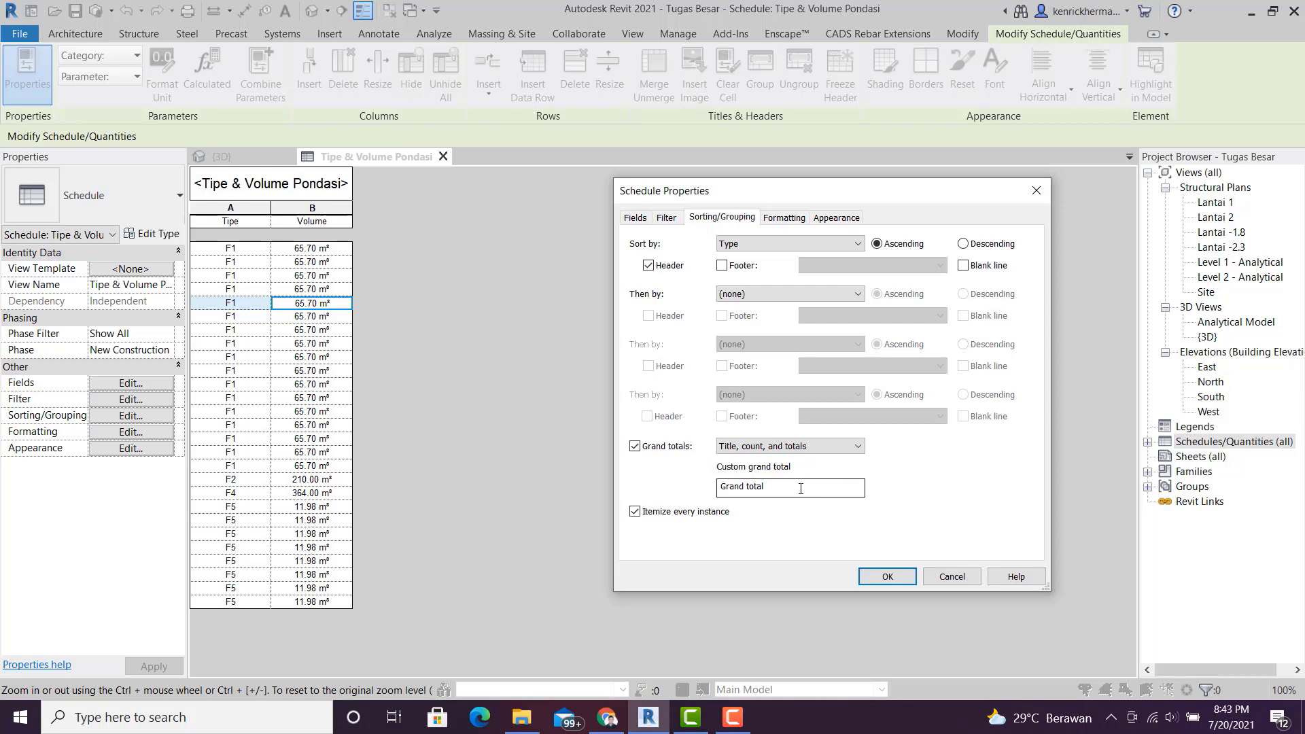
drag(801, 488, 677, 498)
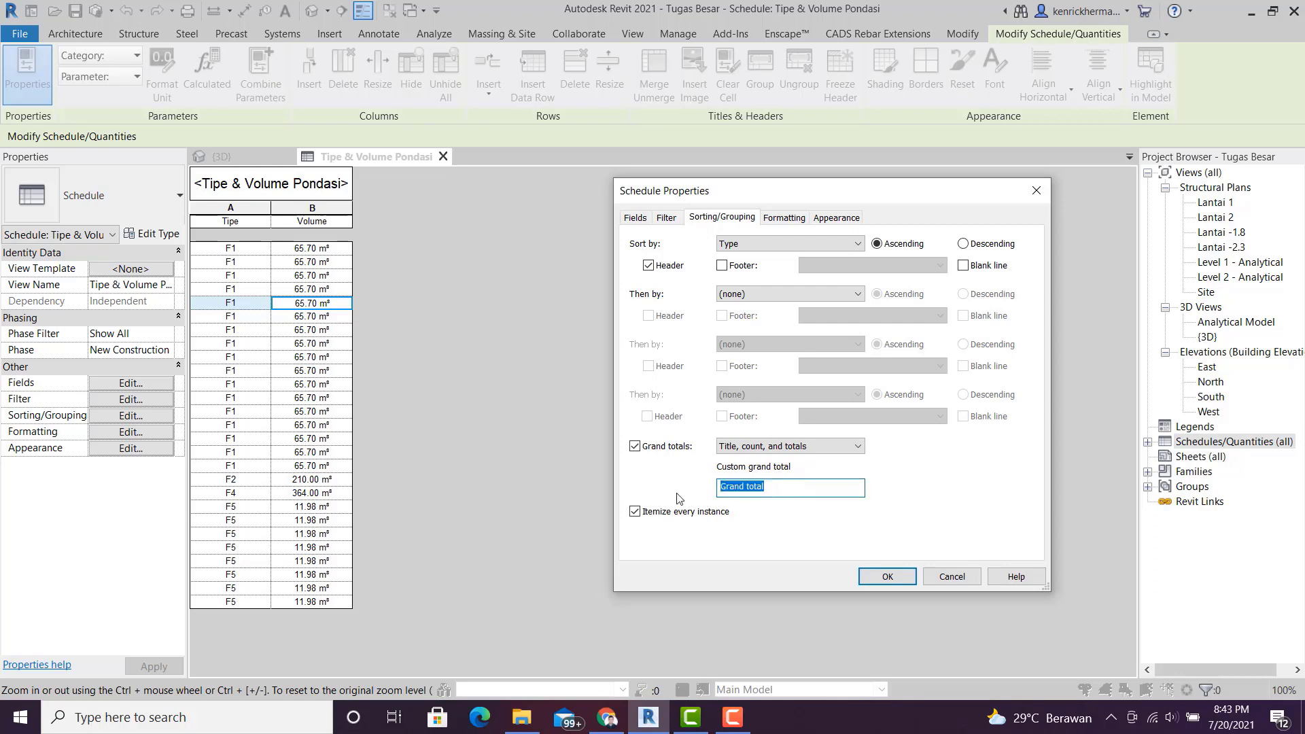
text(Total Pondasi)
click(887, 577)
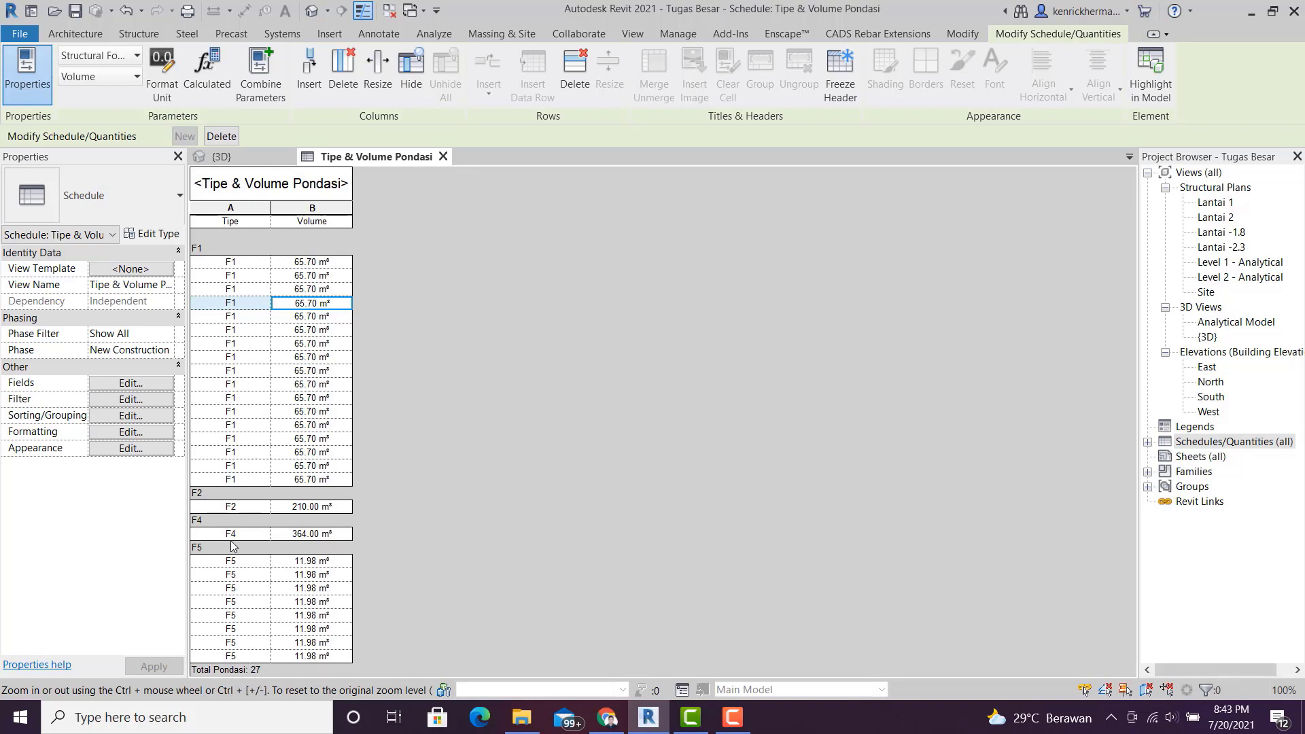
- Format the schedule's Volume field to calculate totals
click(131, 433)
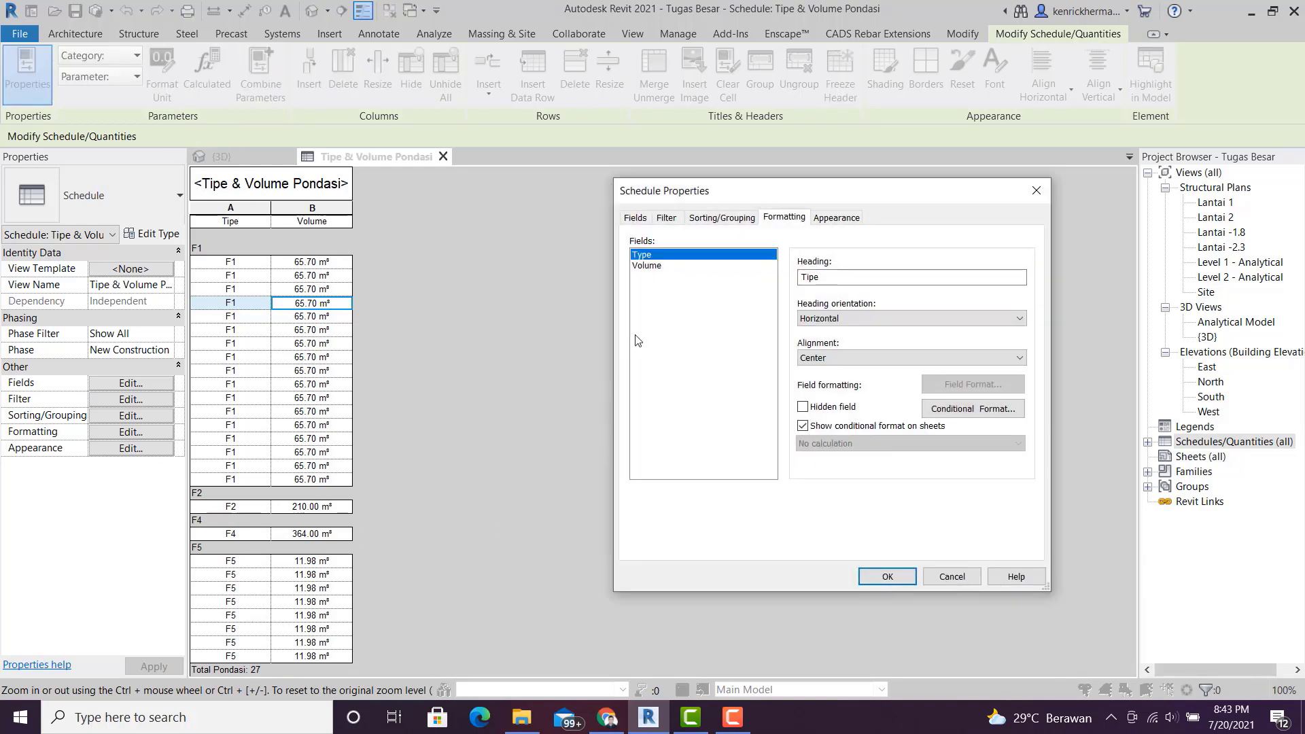
click(649, 266)
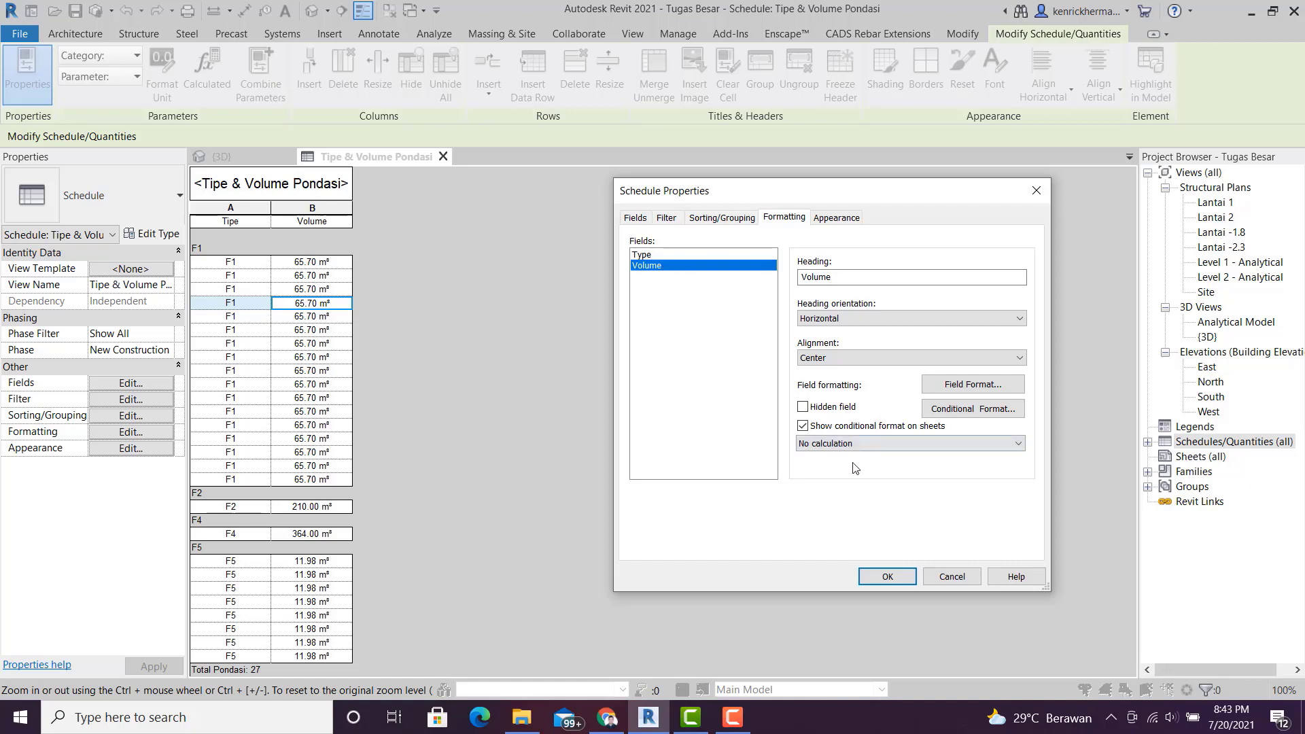
click(989, 443)
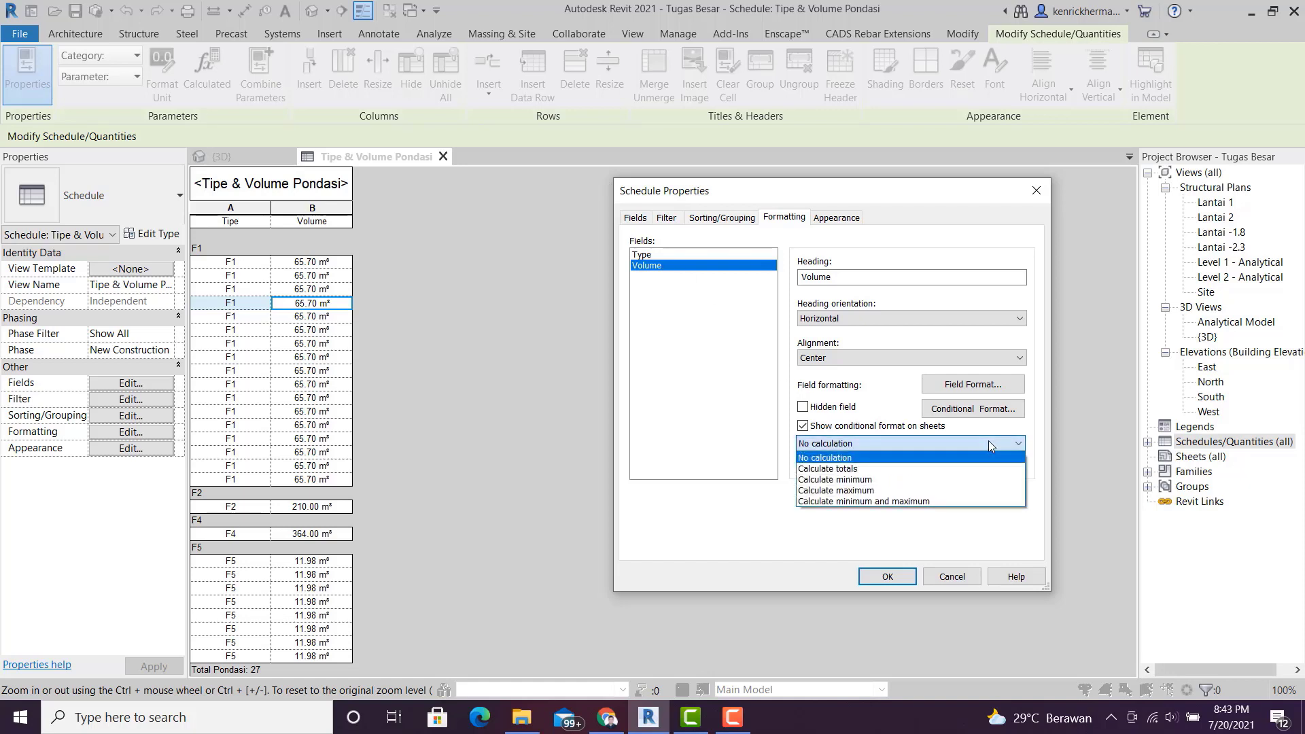
click(855, 470)
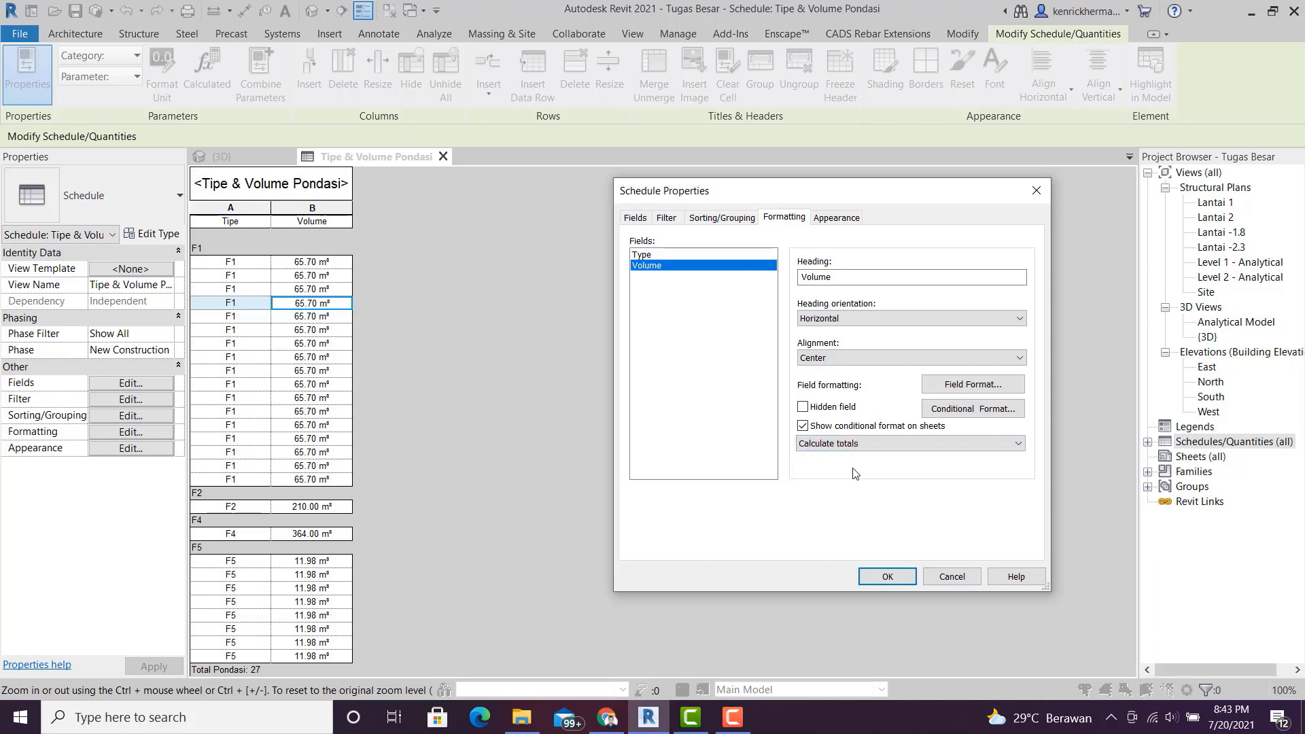
click(902, 576)
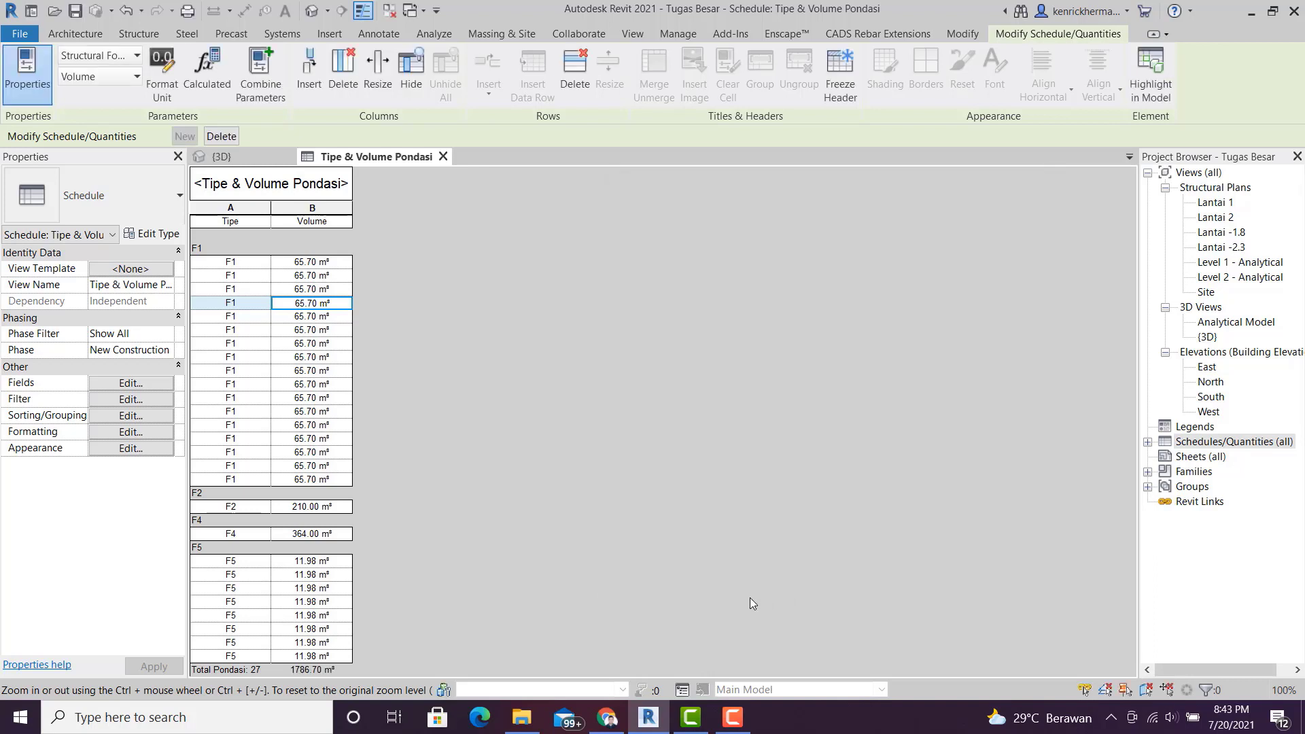
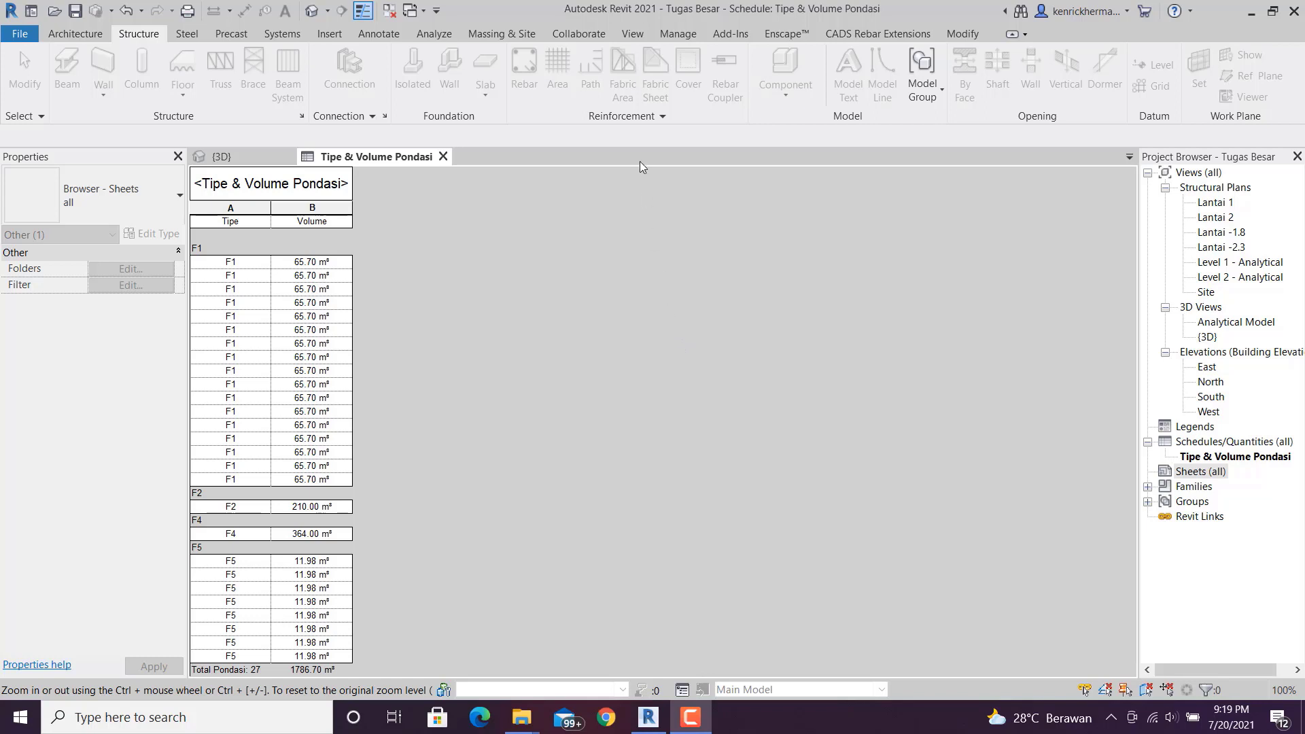
click(641, 34)
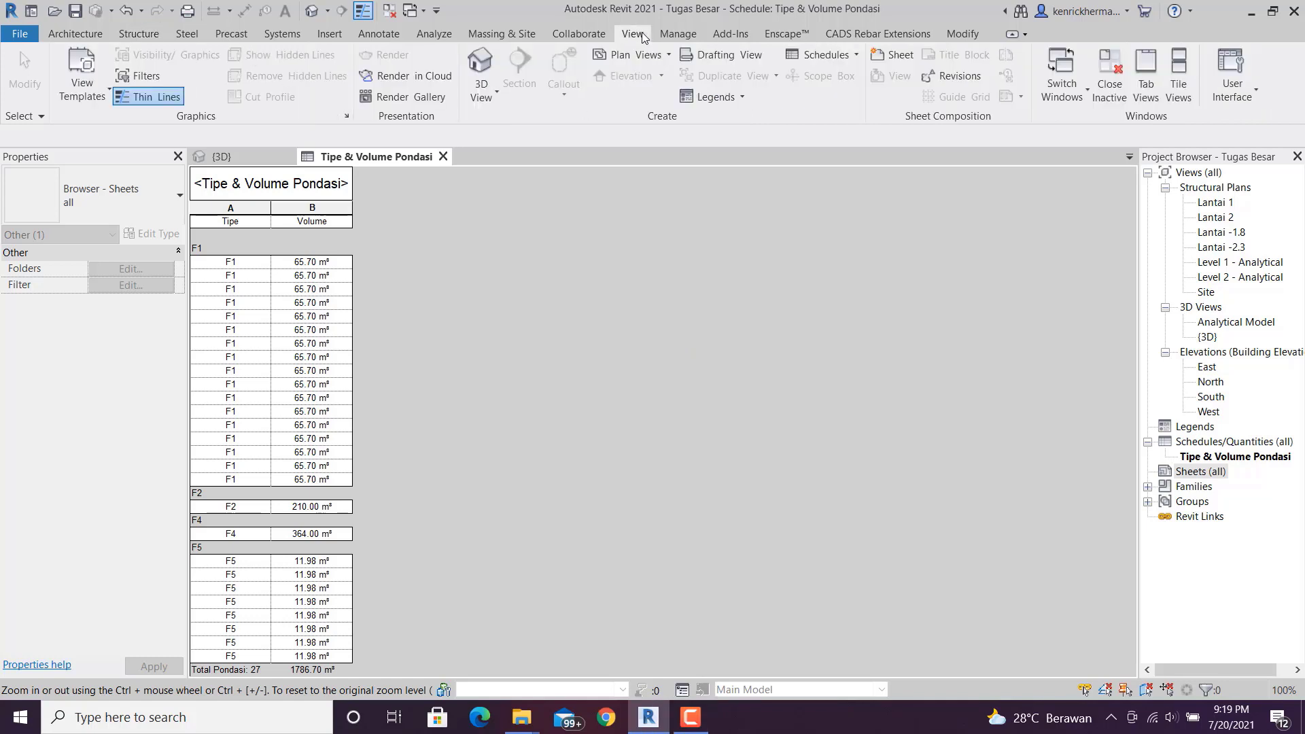
click(900, 56)
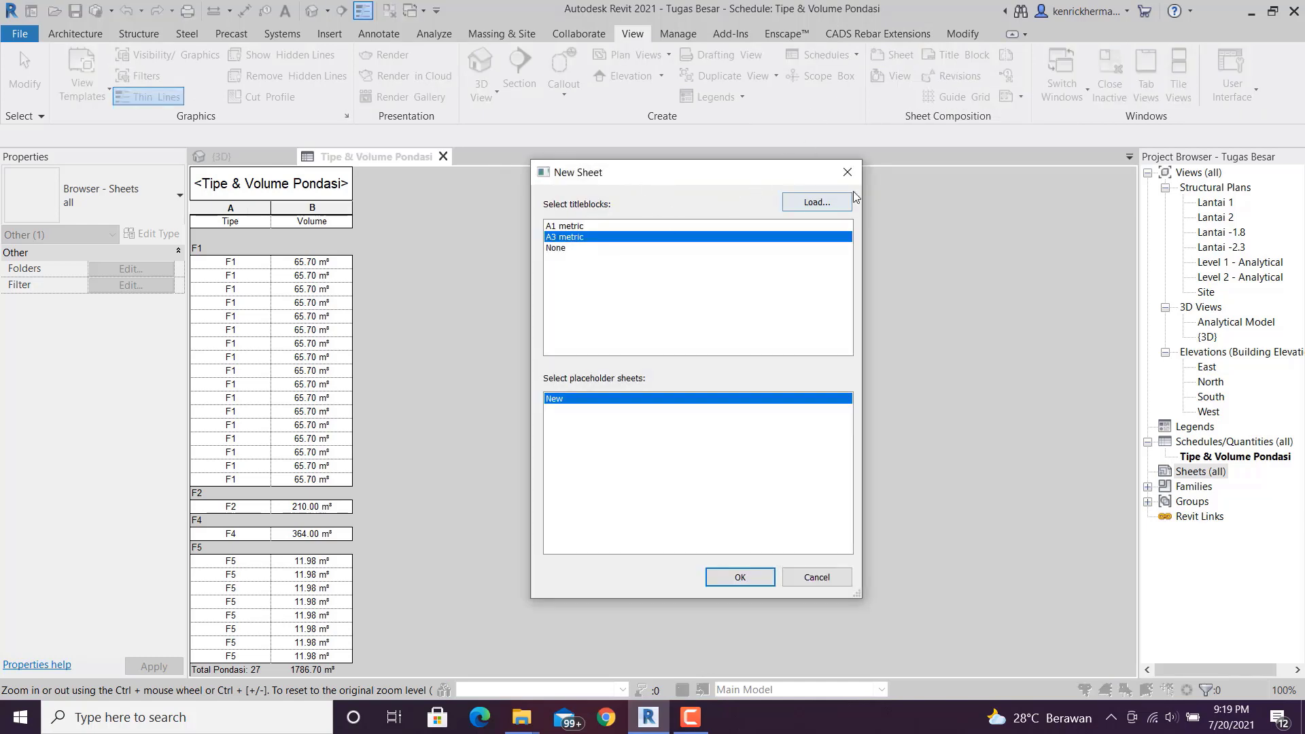
click(849, 173)
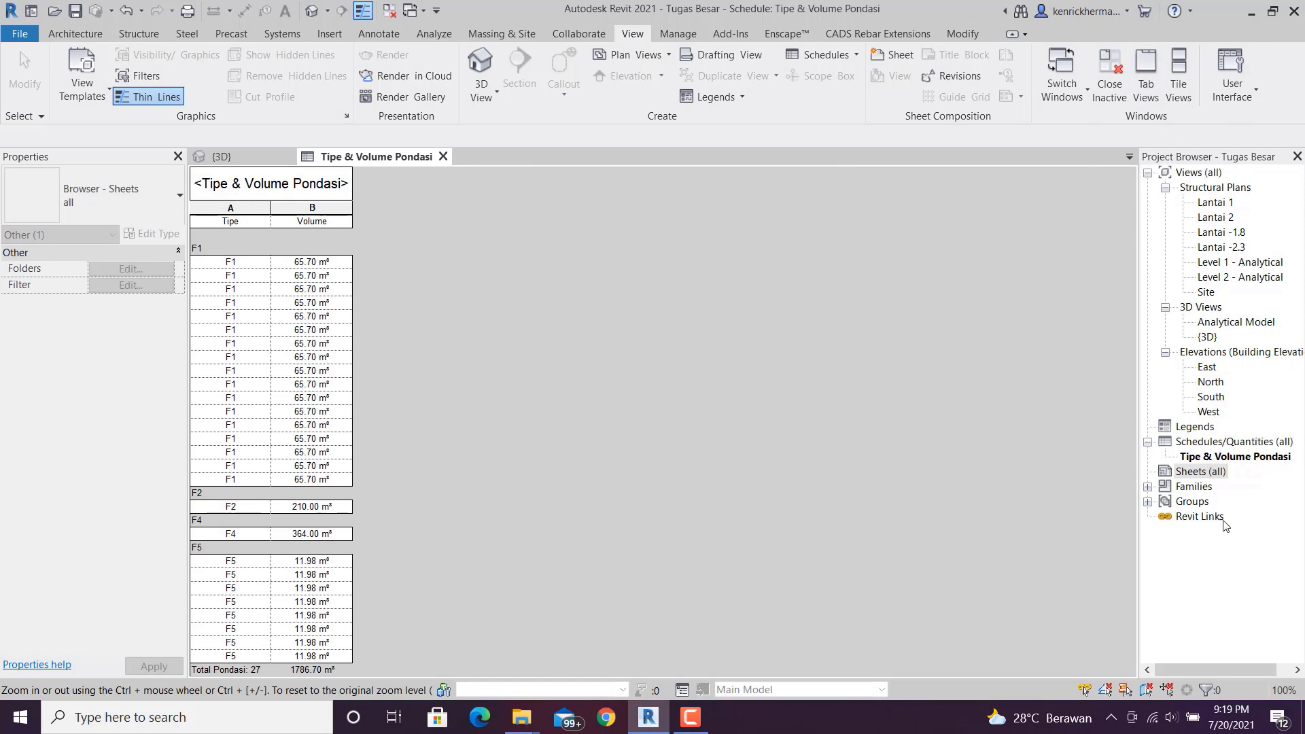
- Load the A3 metric titleblock family from the US Metric Titleblocks folder and create a new sheet with it
click(1211, 474)
right_click(1210, 474)
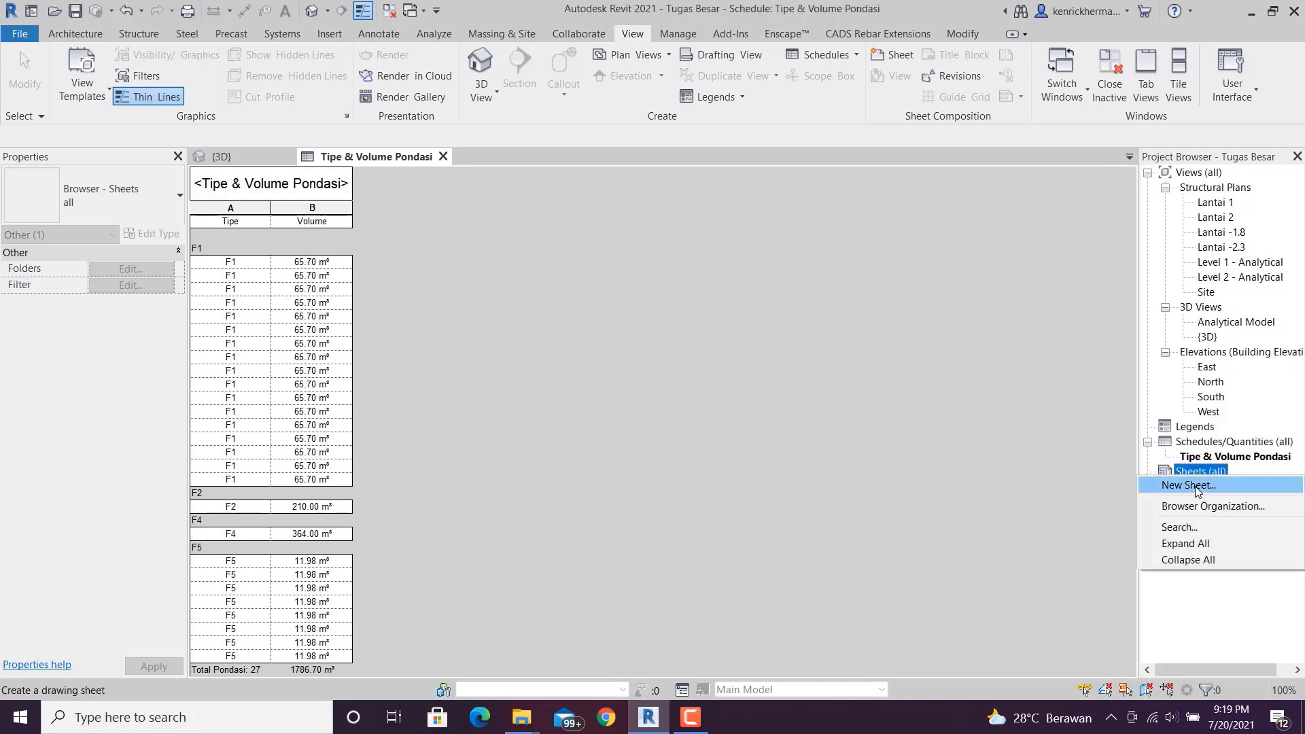
click(1189, 485)
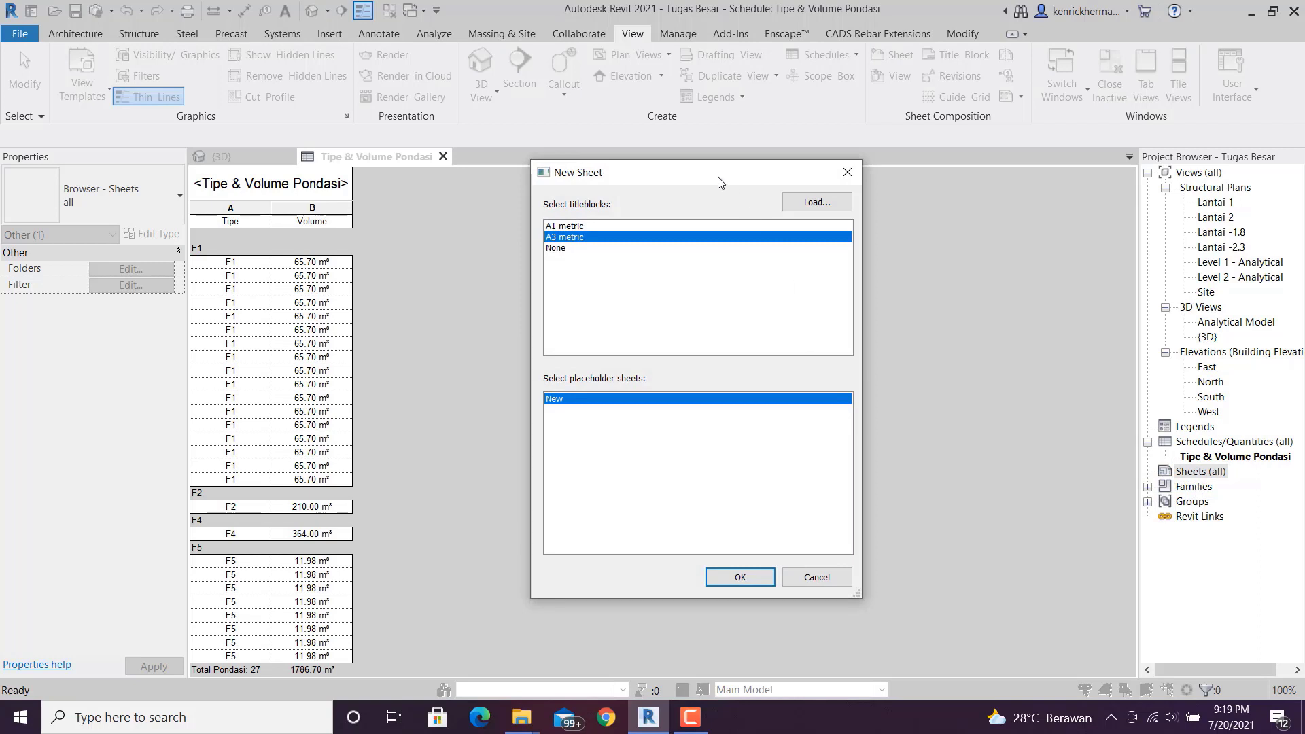
mouse_move(720, 182)
mouse_down()
mouse_move(812, 191)
mouse_move(745, 185)
mouse_up()
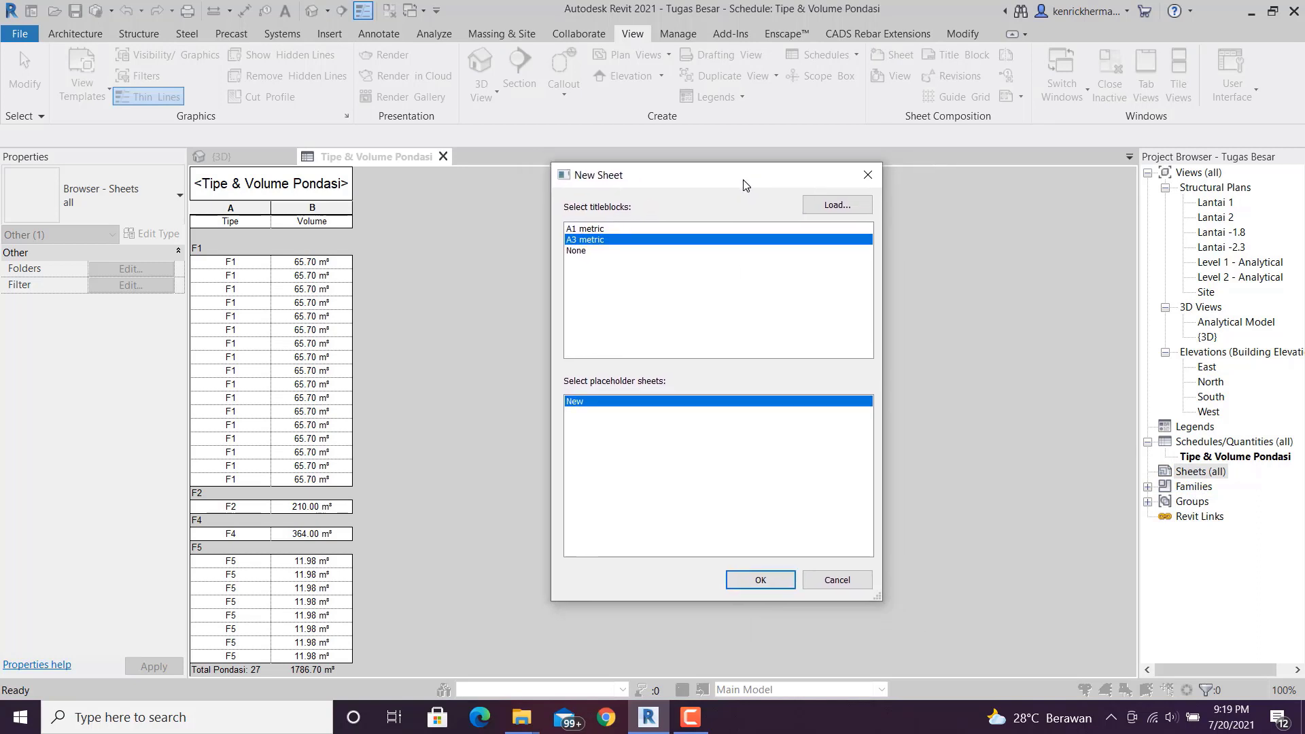
click(623, 229)
click(622, 240)
click(842, 208)
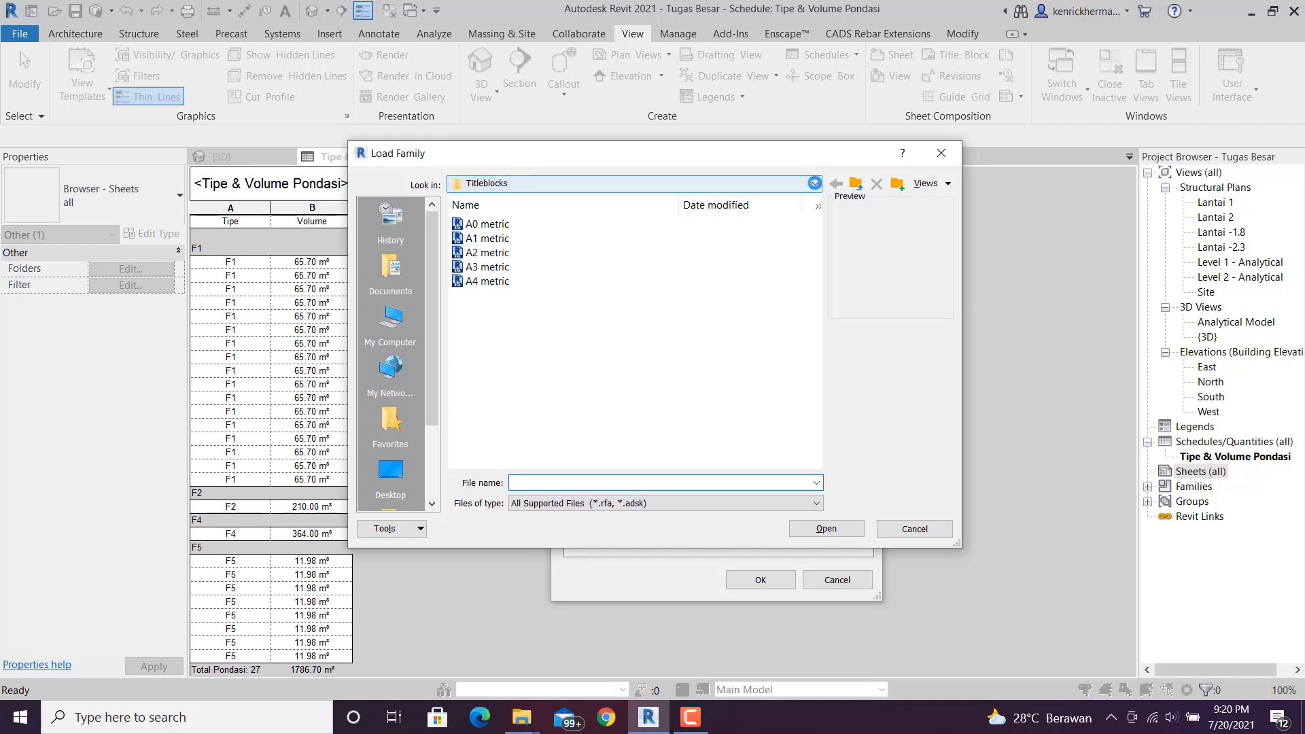
click(816, 184)
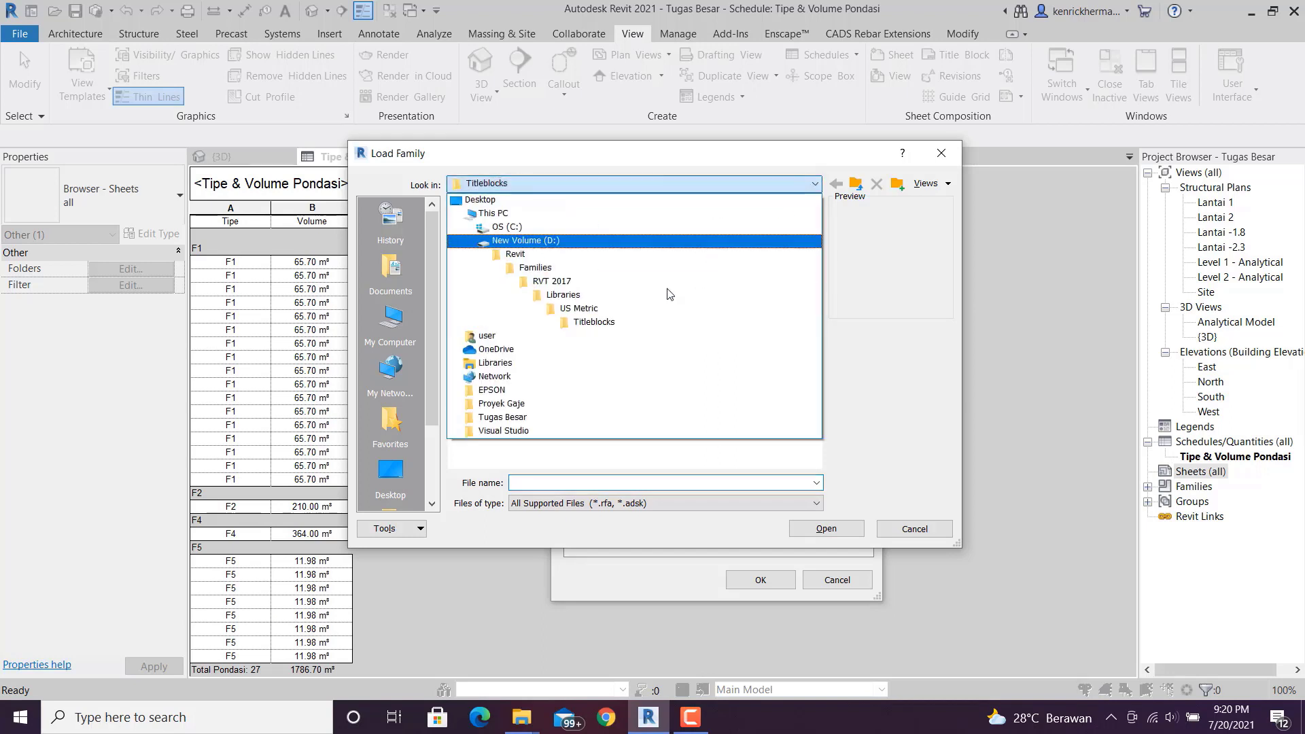
click(618, 329)
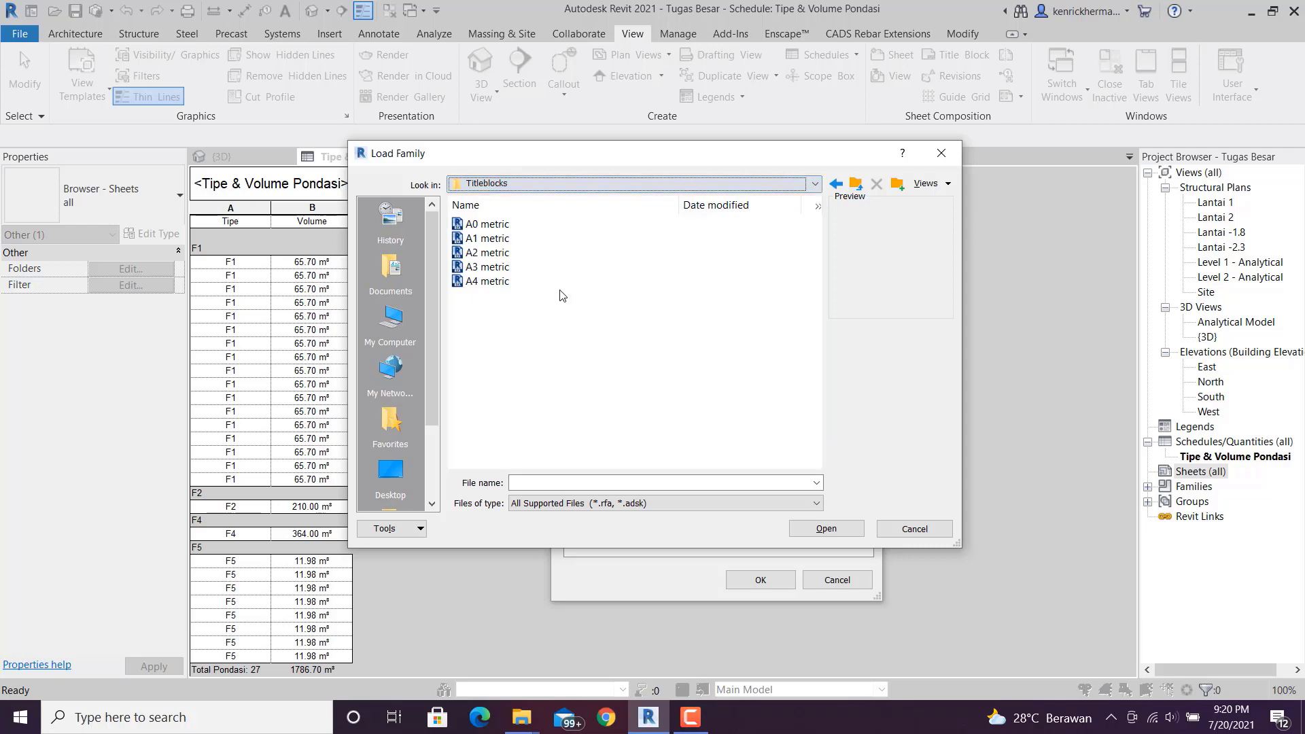
click(506, 272)
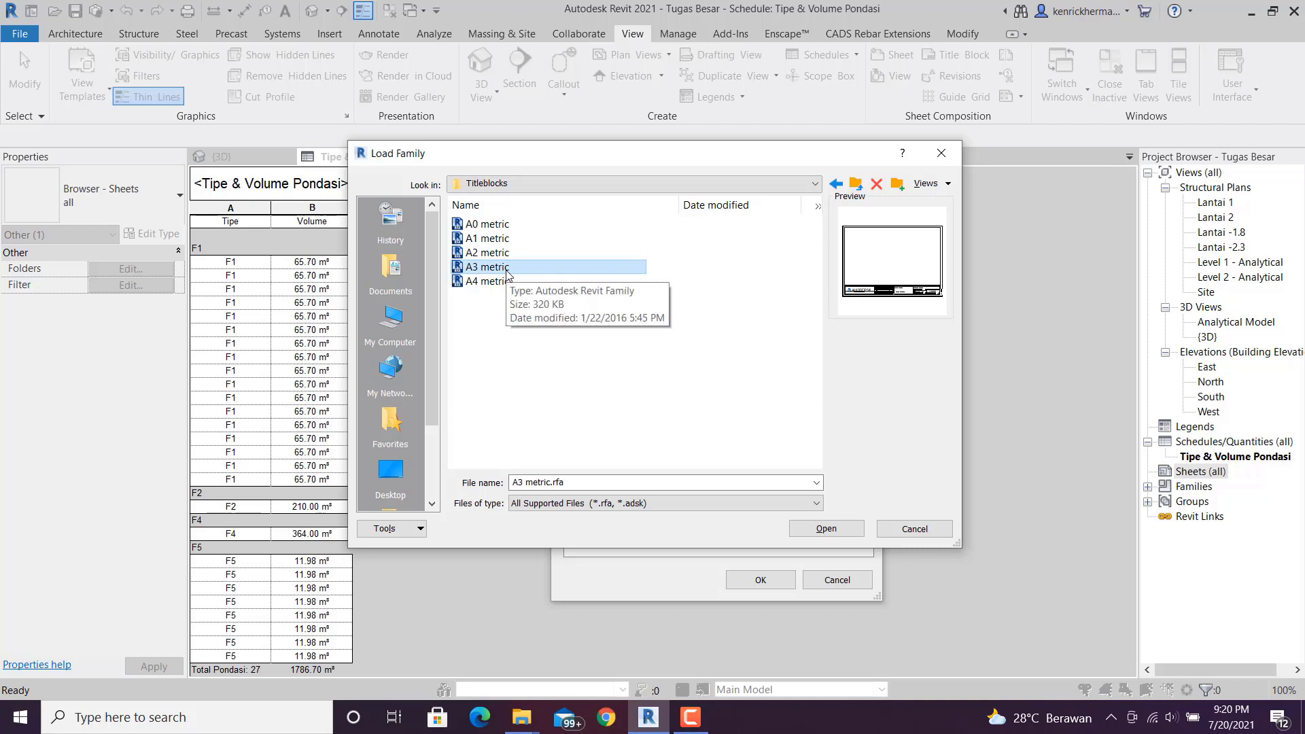
click(822, 530)
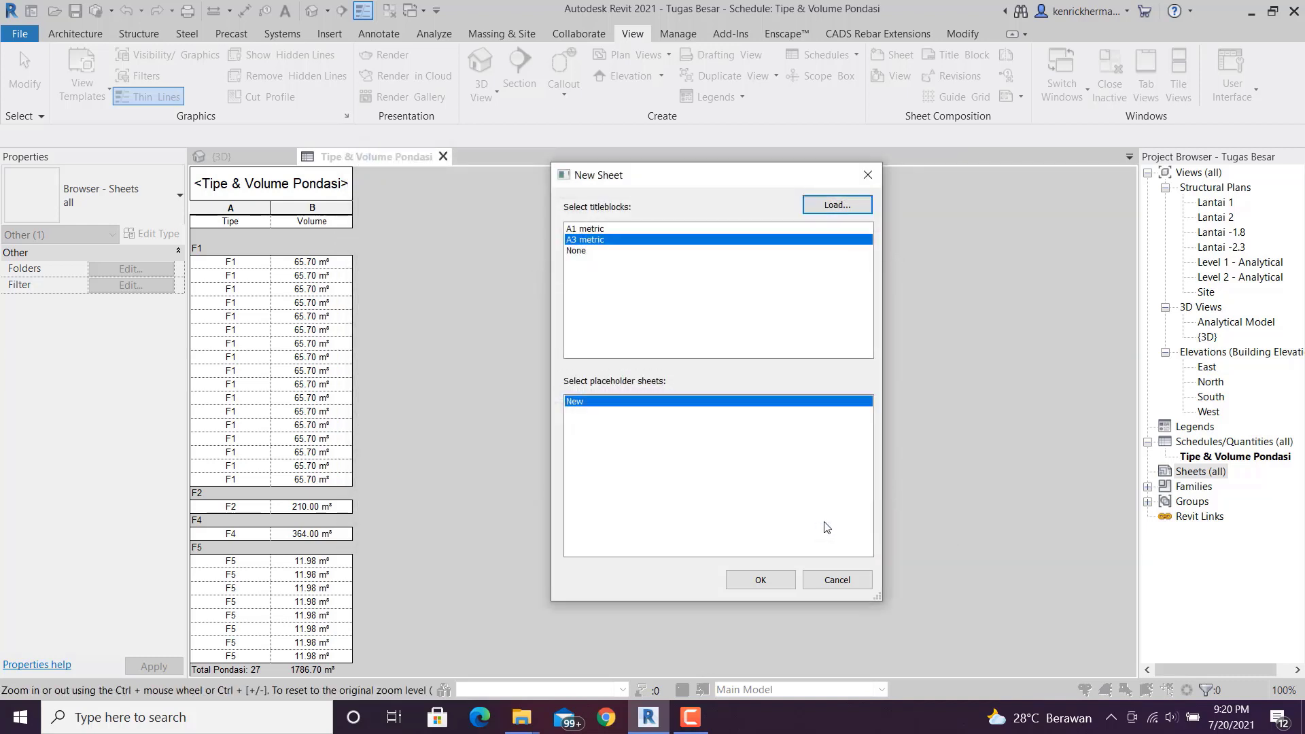
click(775, 579)
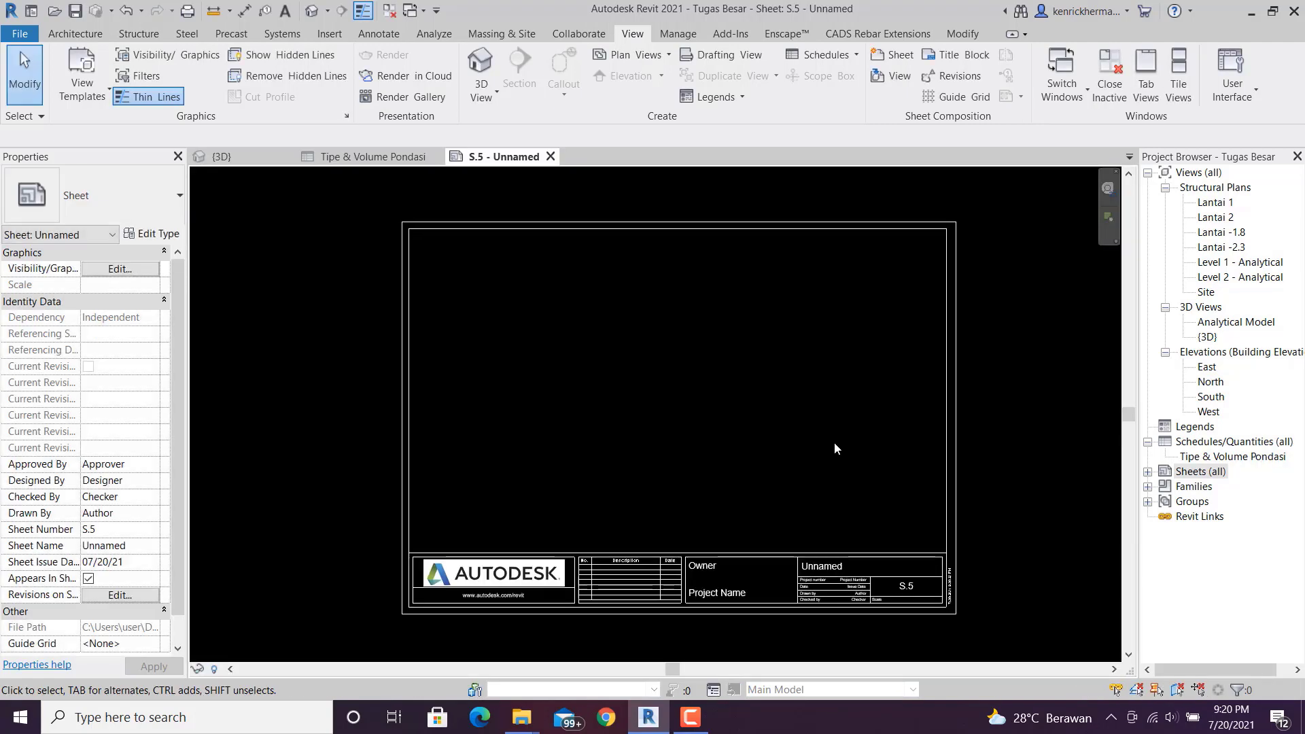
middle_drag(805, 437, 781, 423)
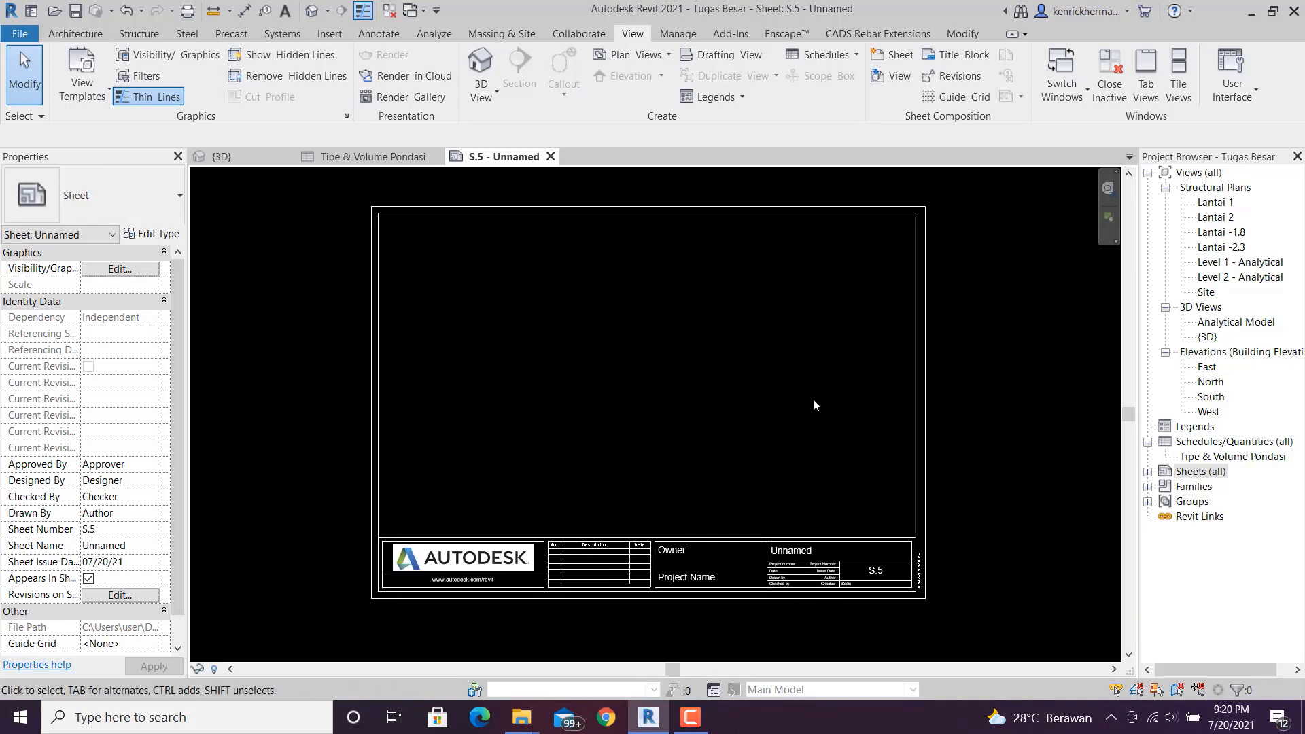
- Place the {3D} view on sheet S.5, centred over the A3 titleblock
click(248, 159)
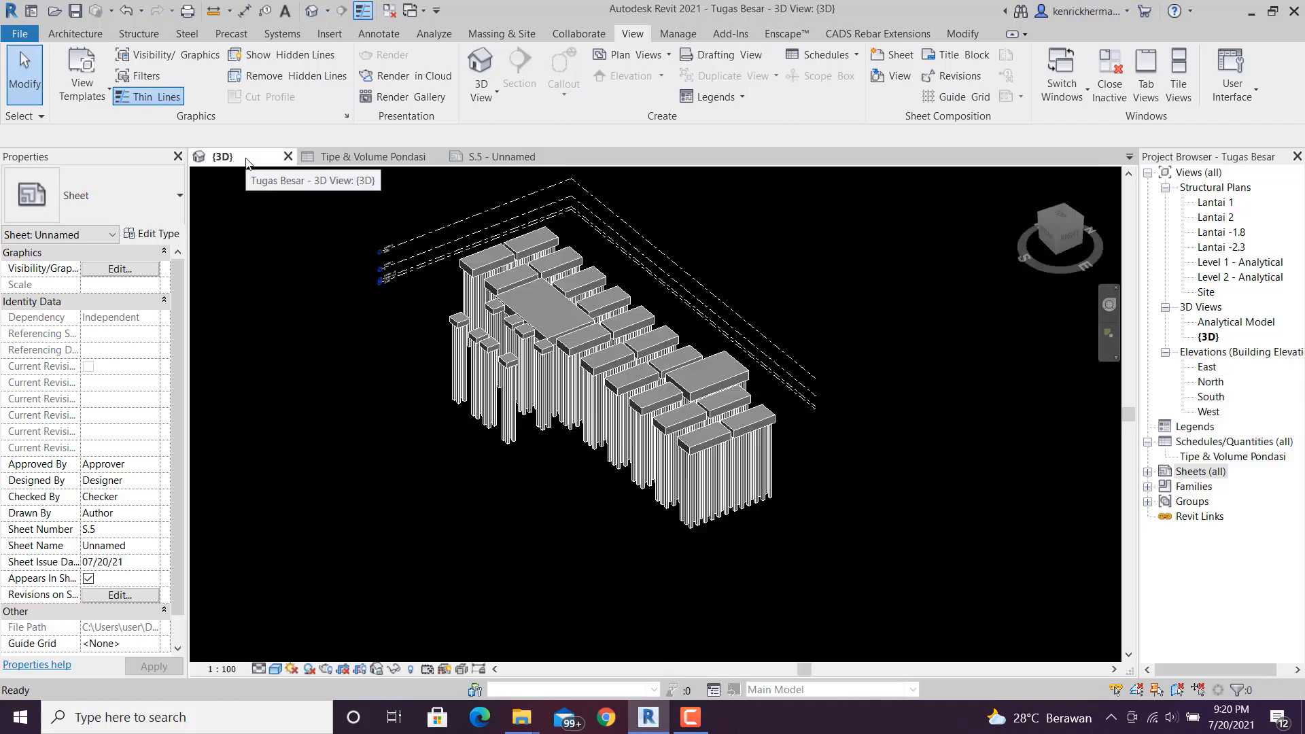
click(373, 158)
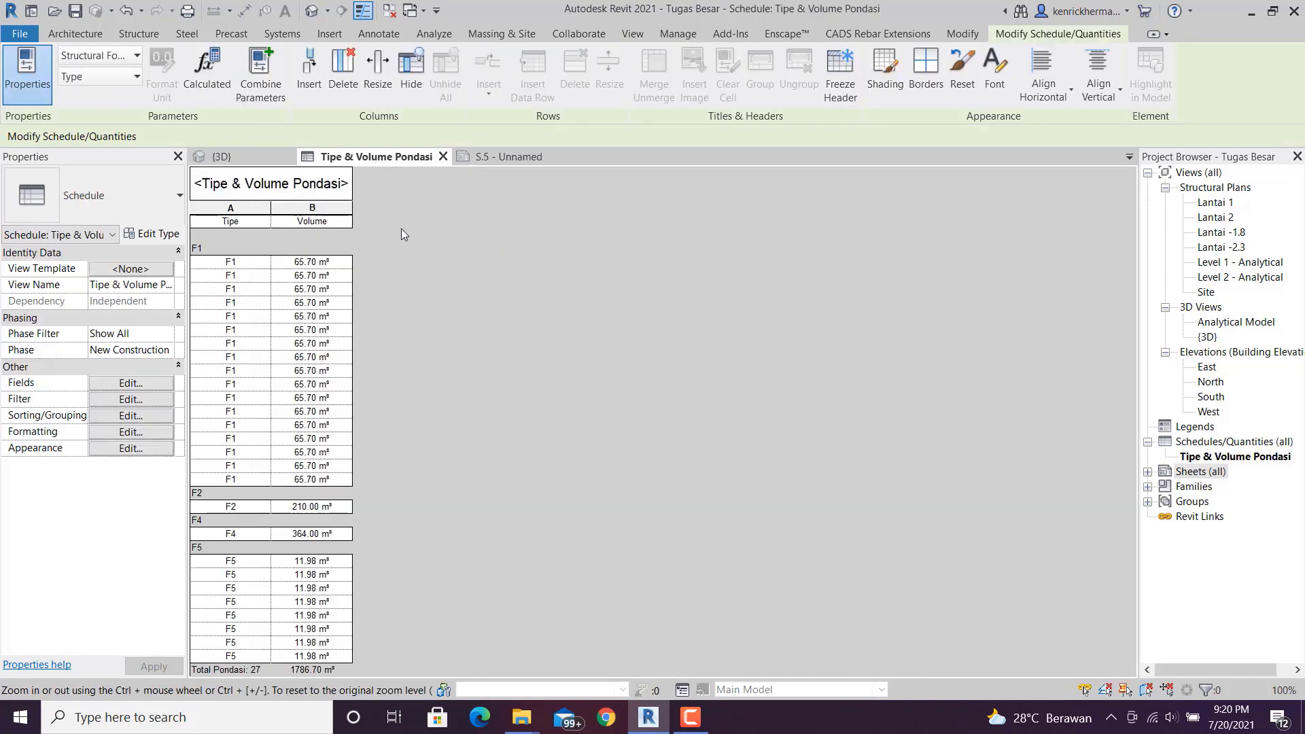
click(492, 157)
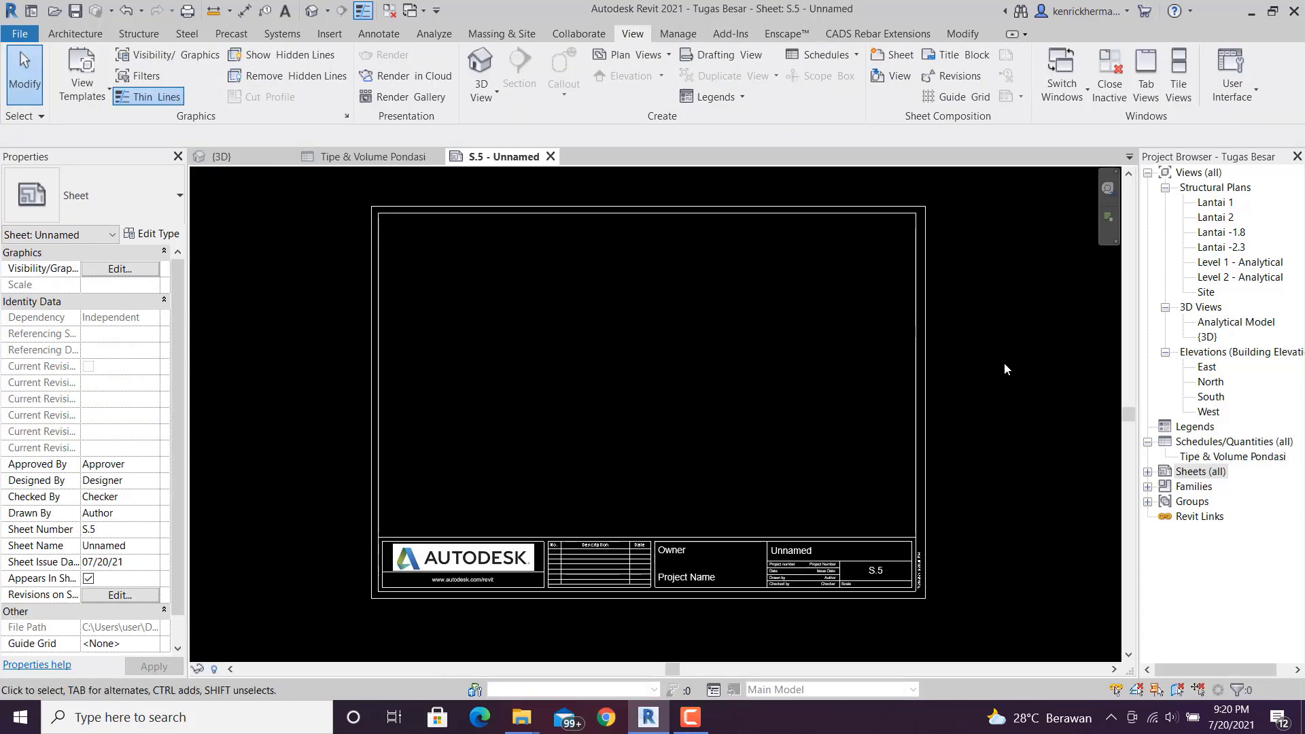
click(1208, 337)
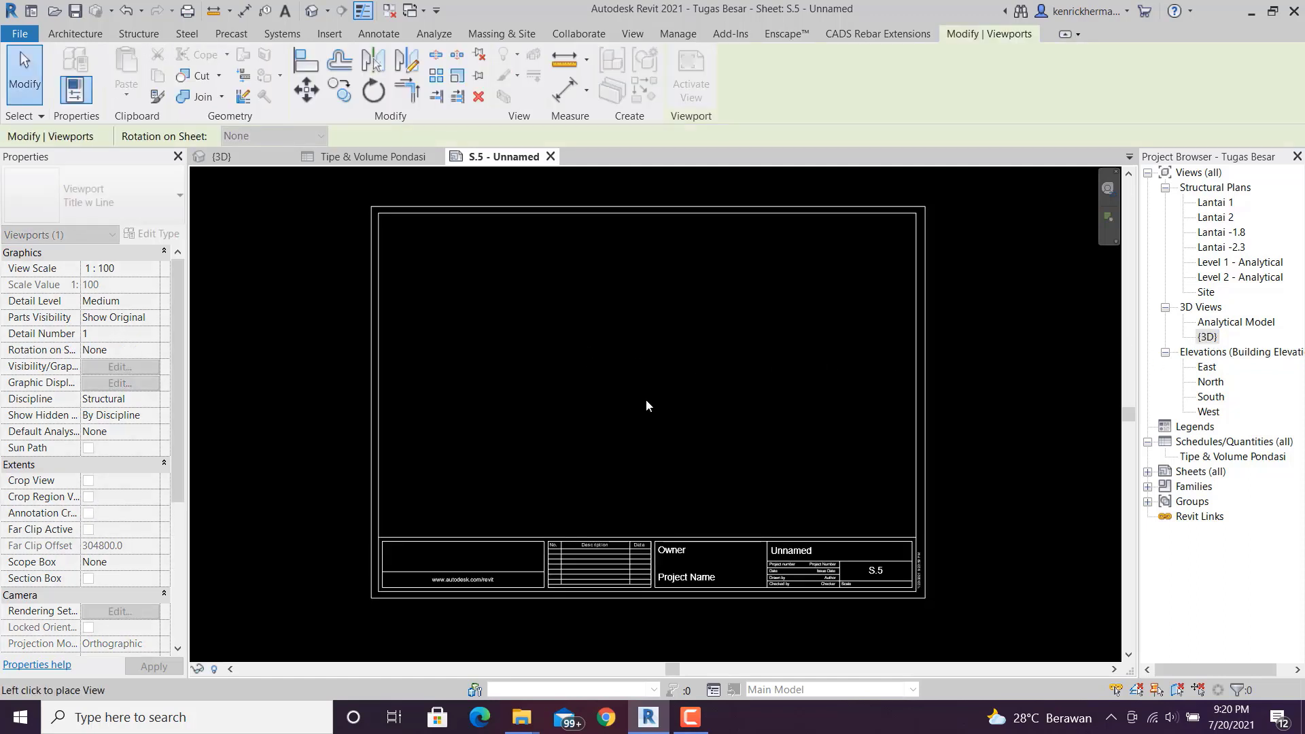
scroll(647, 406, down, 2)
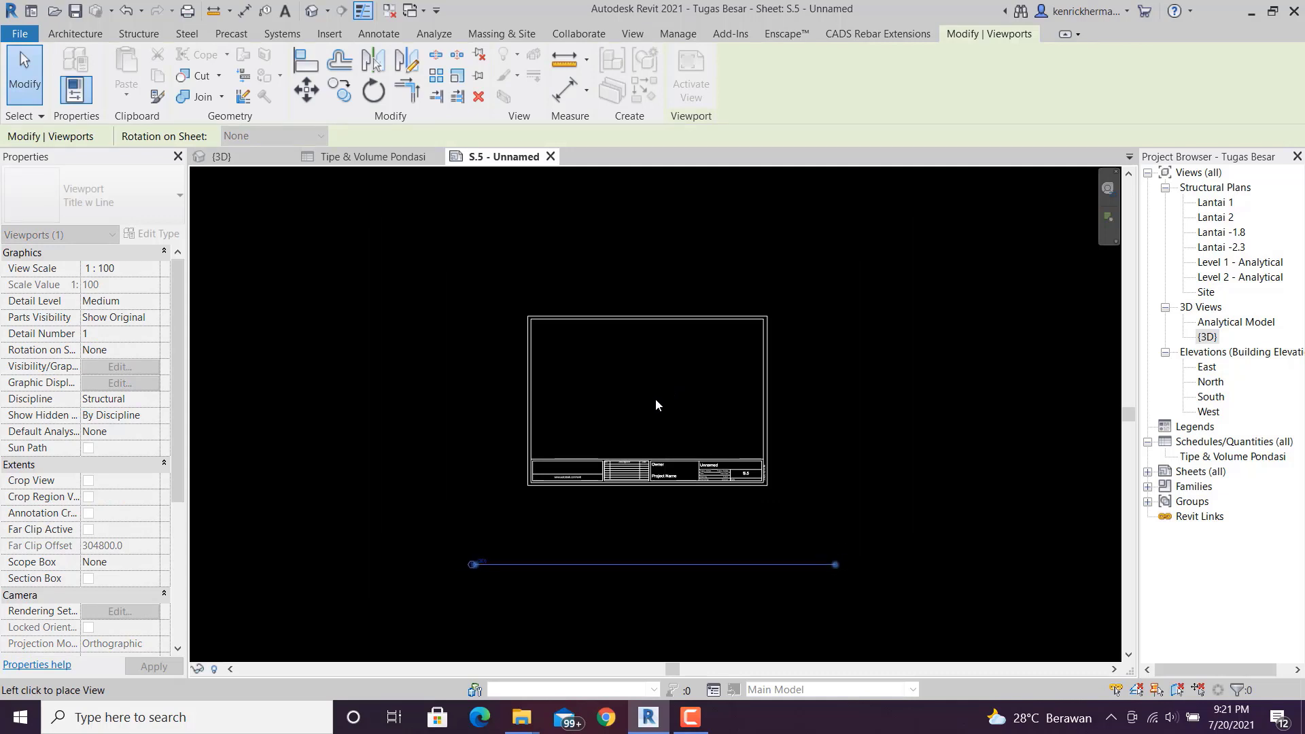
click(655, 405)
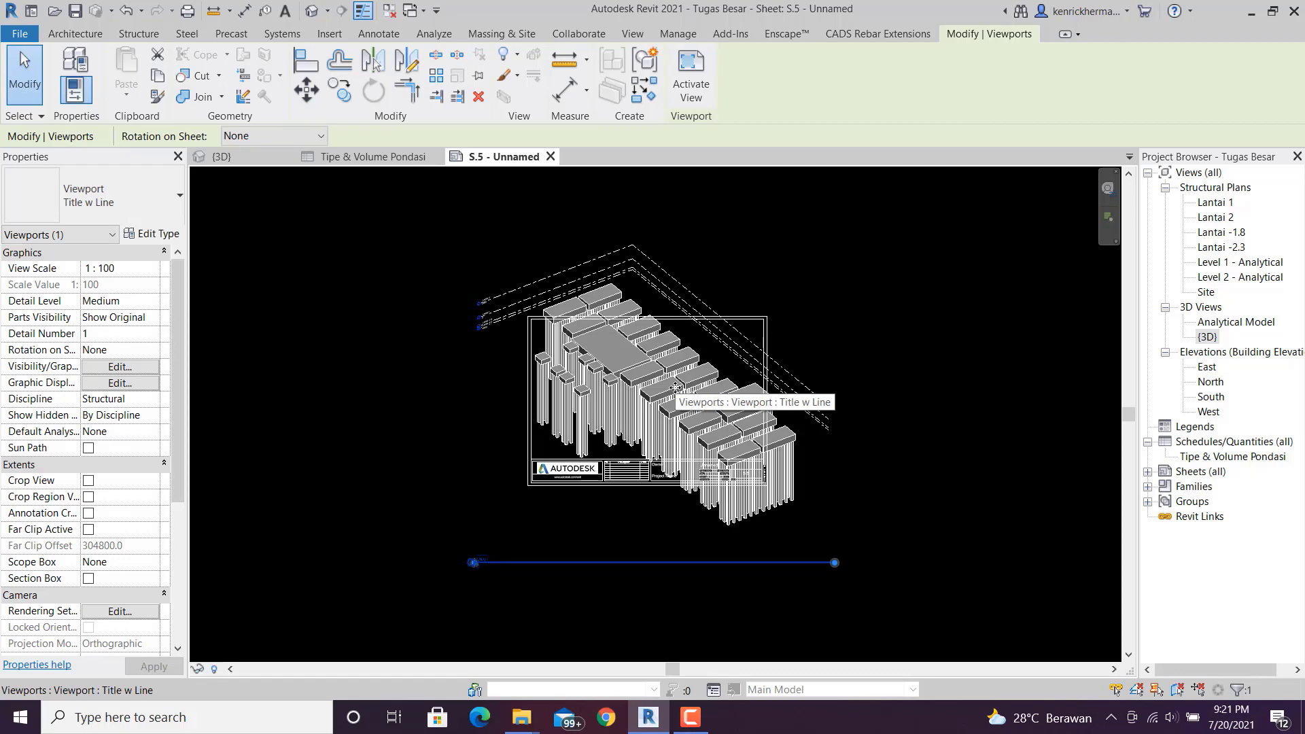
scroll(643, 396, up, 2)
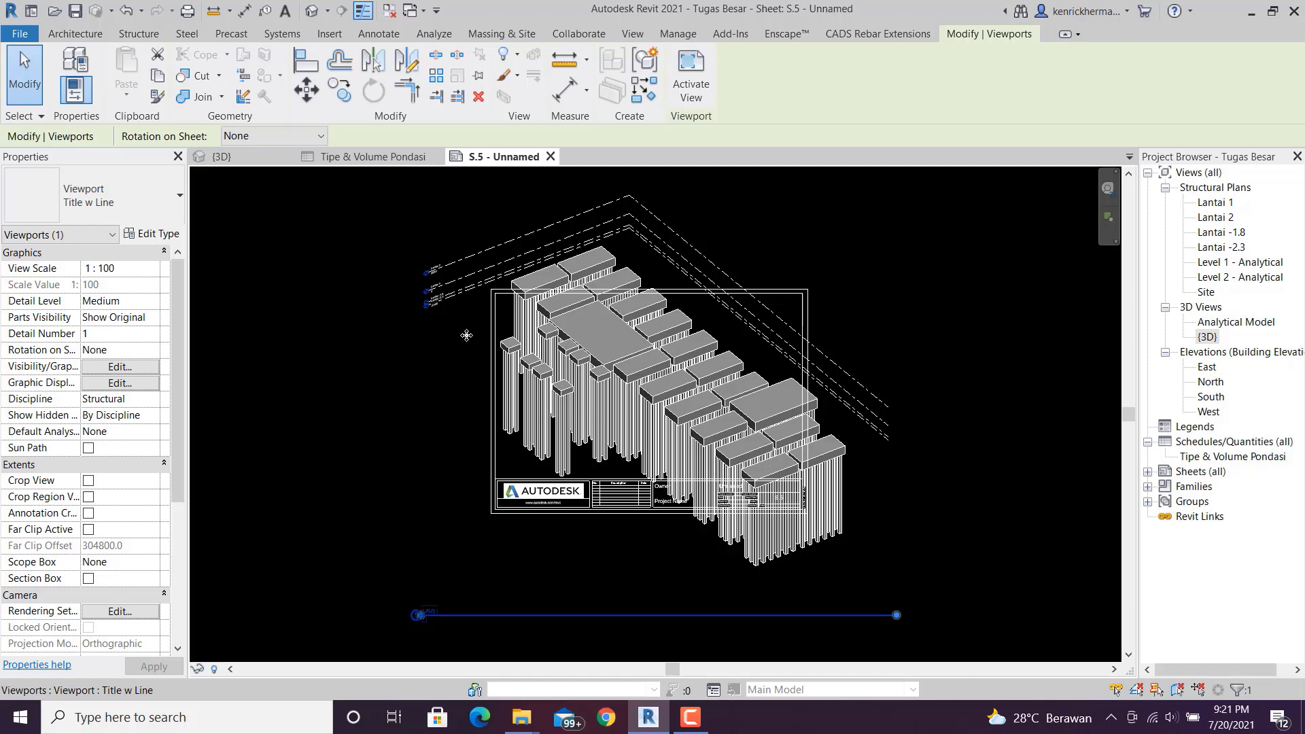
- Activate the placed 3D view, set its scale to 1:200, and return to the sheet
double_click(466, 335)
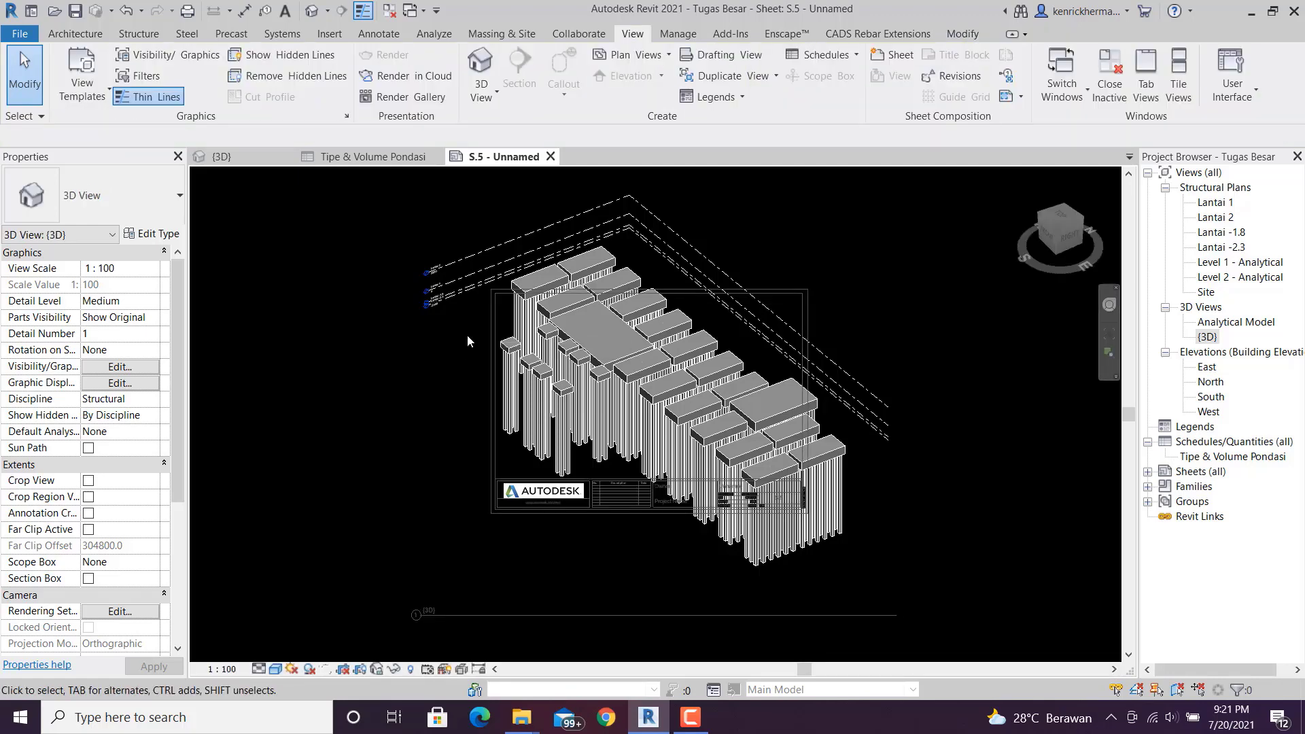
click(221, 668)
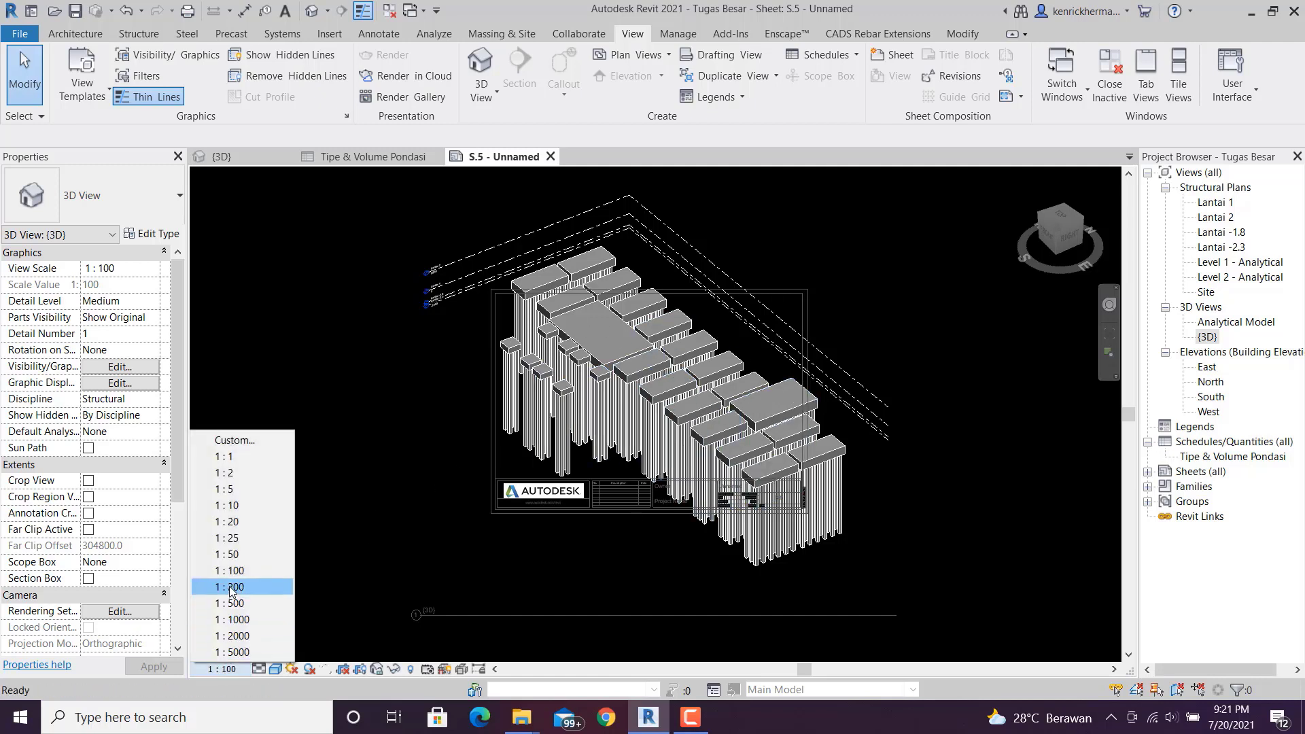
click(231, 588)
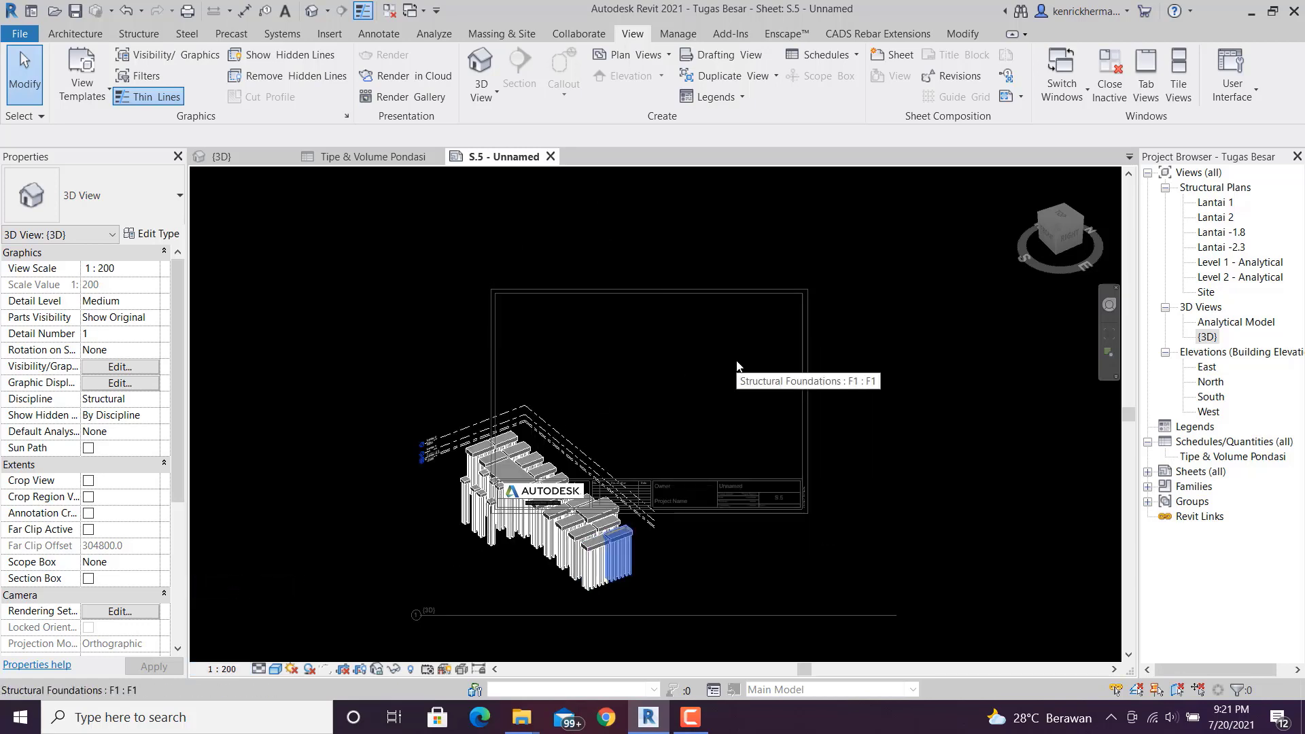
double_click(755, 350)
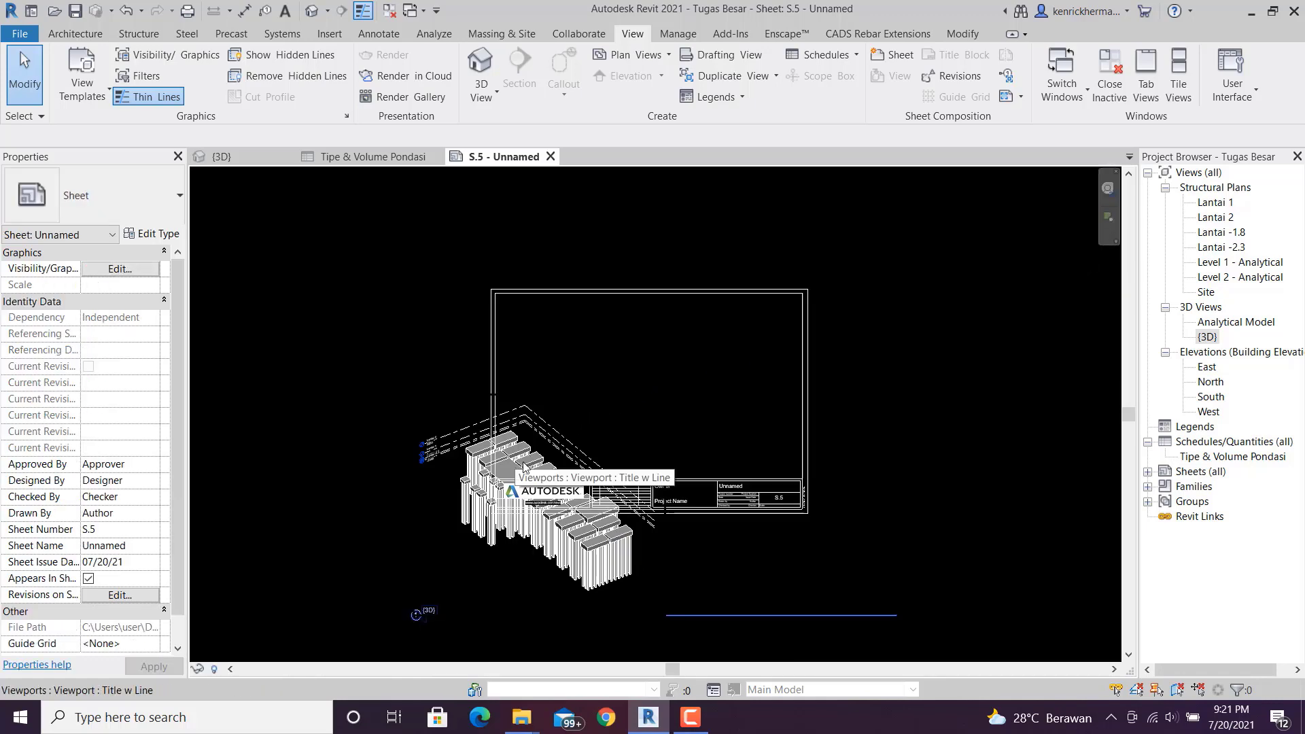
- Shorten the 3D viewport's title line to fit its text and move the title closer beneath the model
middle_drag(762, 593, 768, 522)
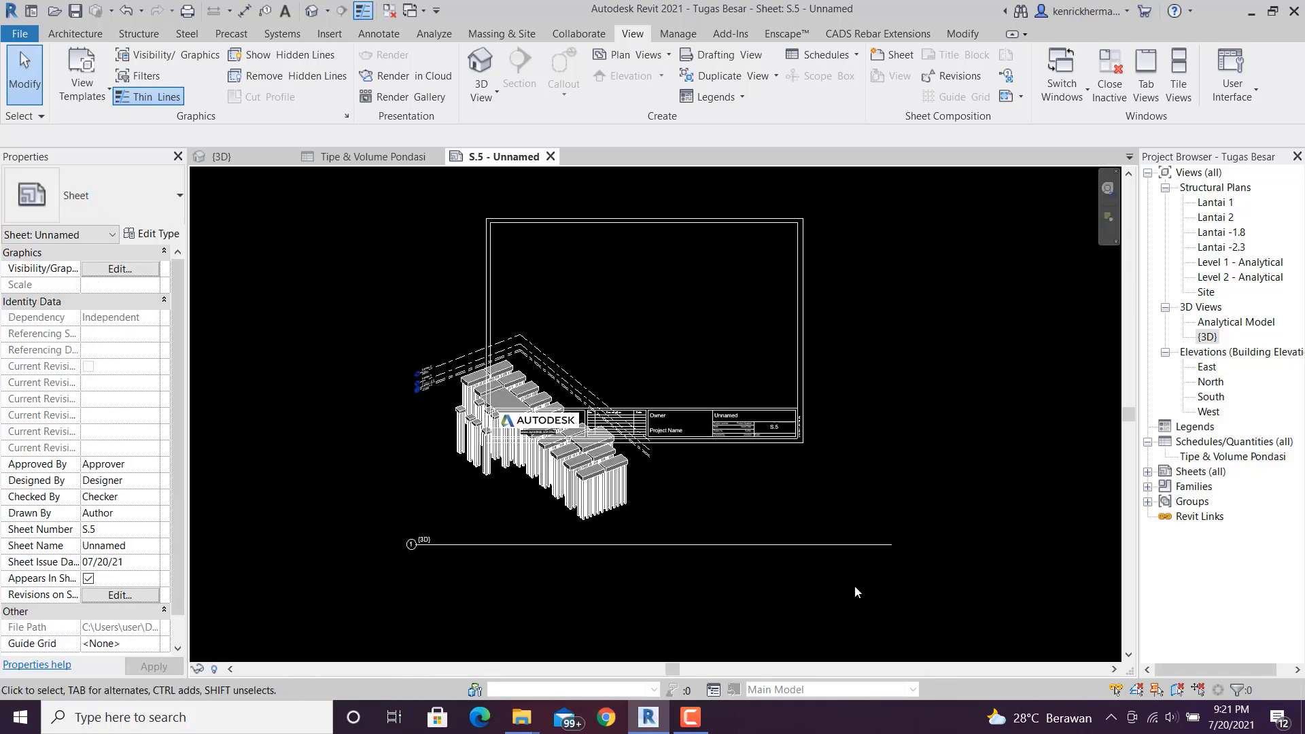
drag(846, 585, 797, 513)
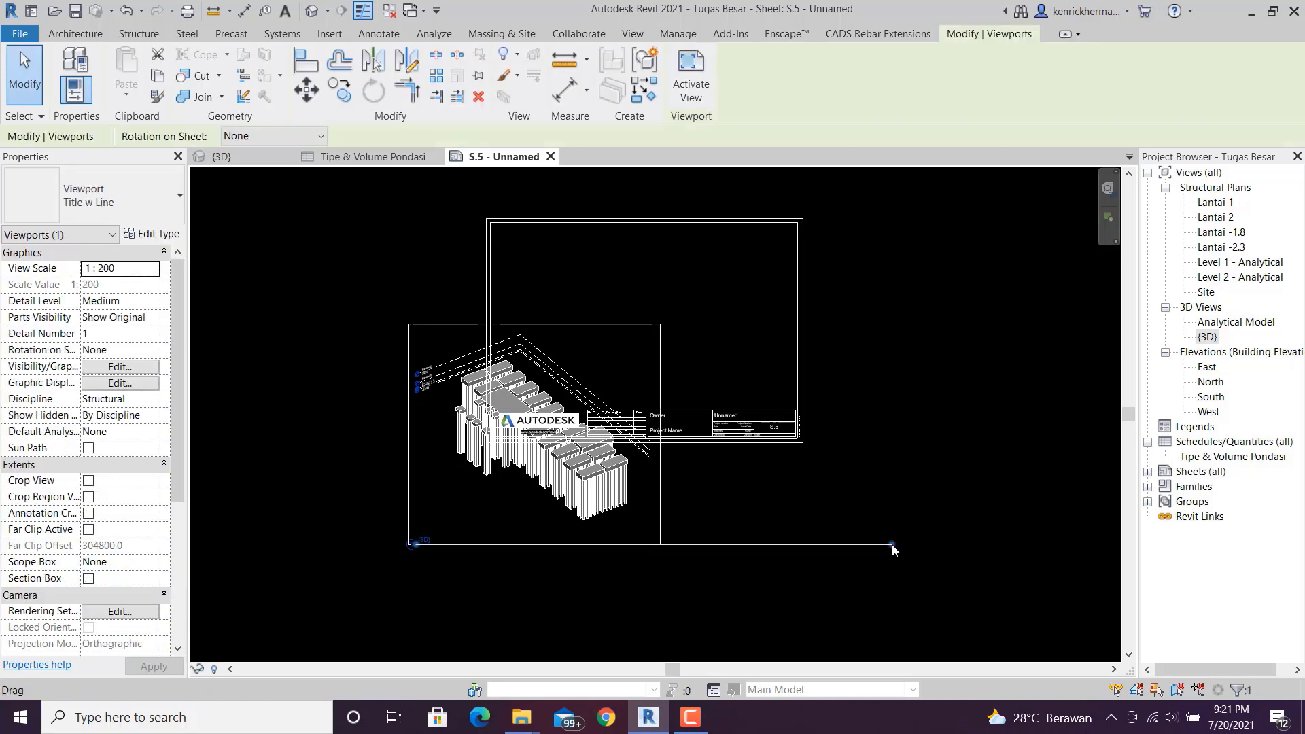
drag(893, 545, 439, 548)
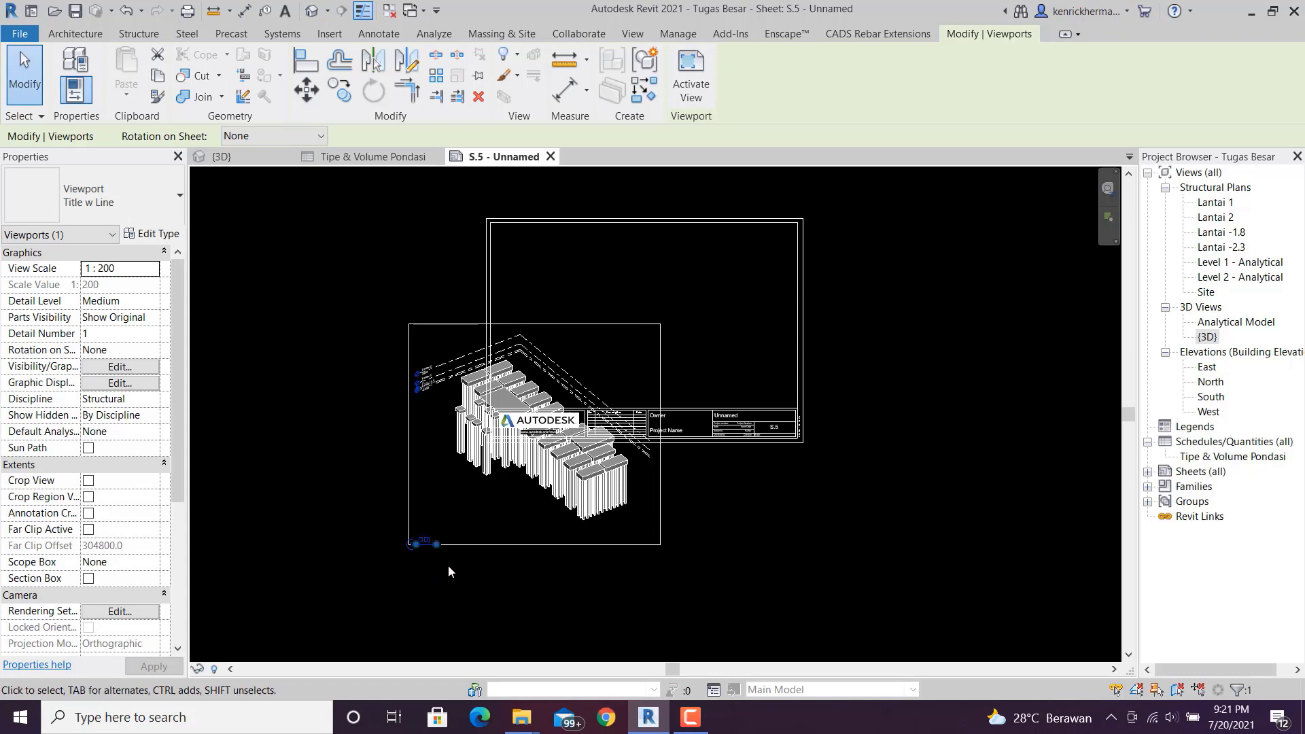
scroll(446, 567, up, 2)
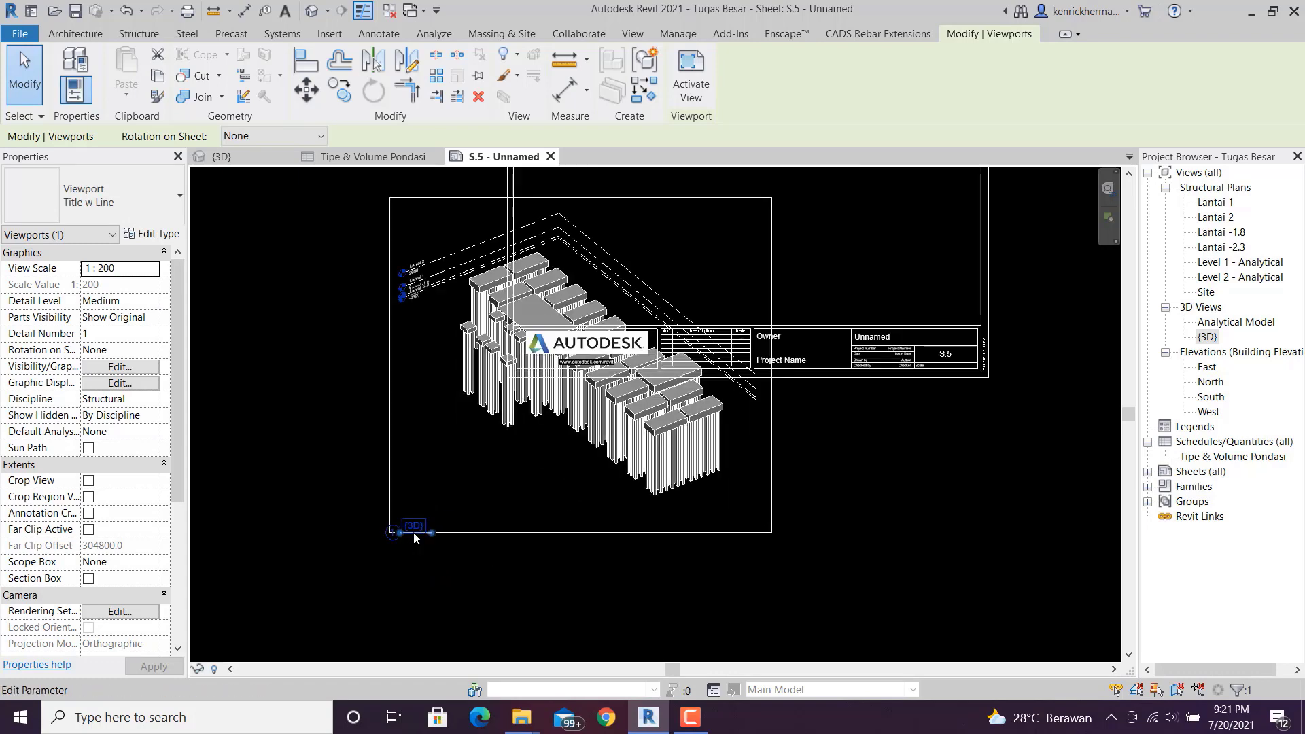
click(442, 552)
click(411, 535)
drag(418, 535, 537, 473)
- Move the 3D viewport inside the A3 sheet frame
scroll(687, 502, down, 2)
middle_drag(700, 342, 669, 413)
double_click(618, 386)
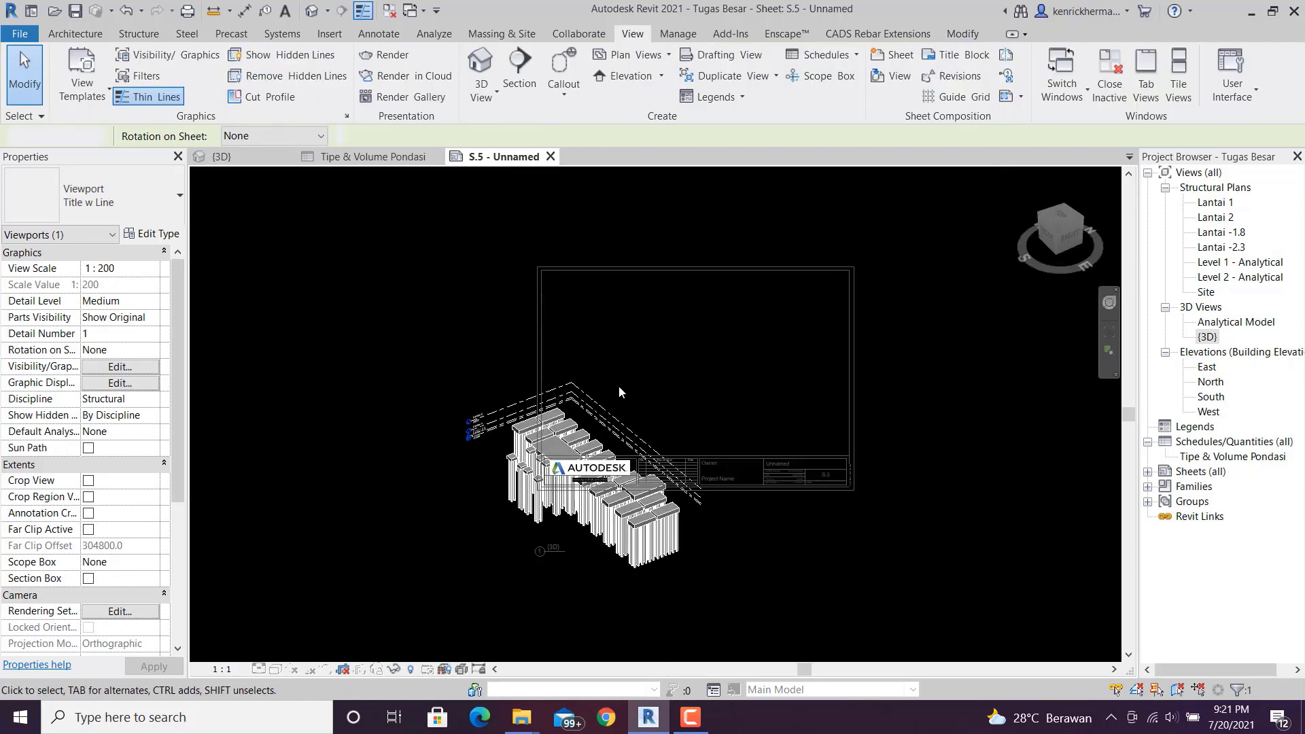
double_click(653, 383)
click(586, 396)
drag(586, 396, 697, 332)
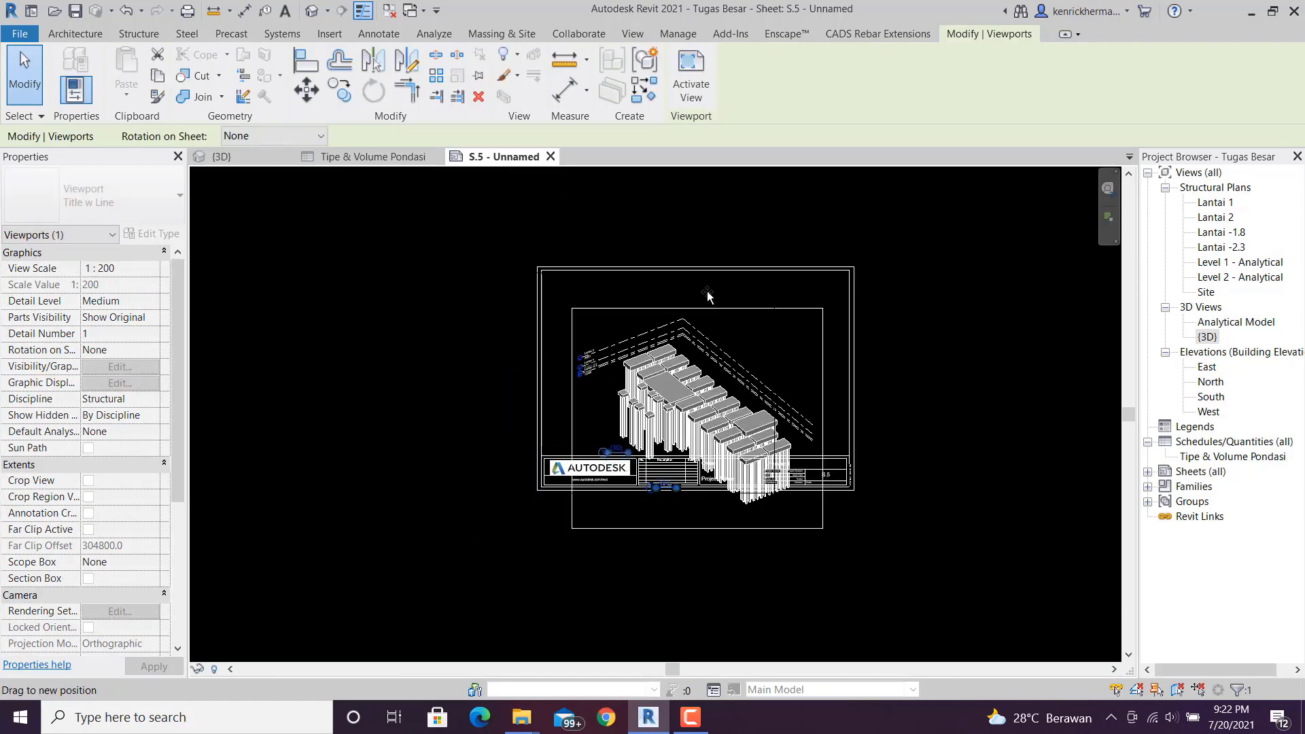
scroll(714, 333, up, 2)
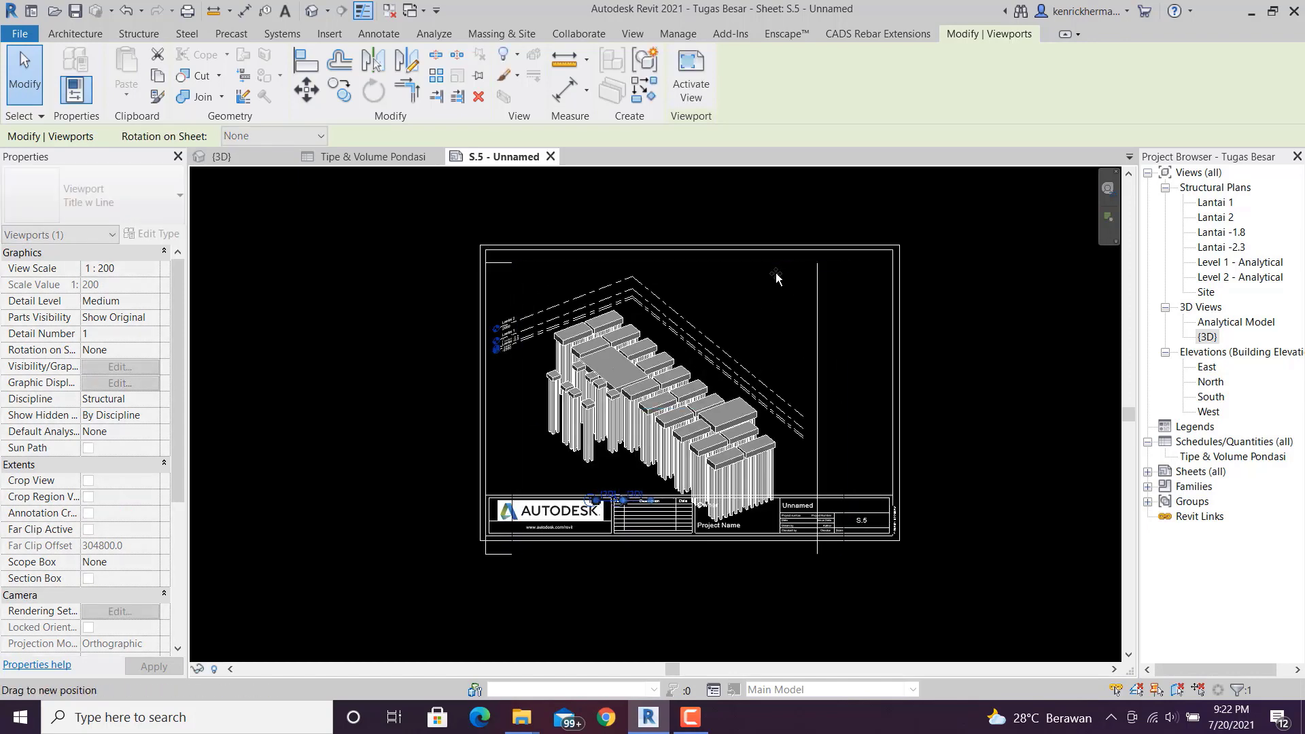
drag(777, 277, 756, 294)
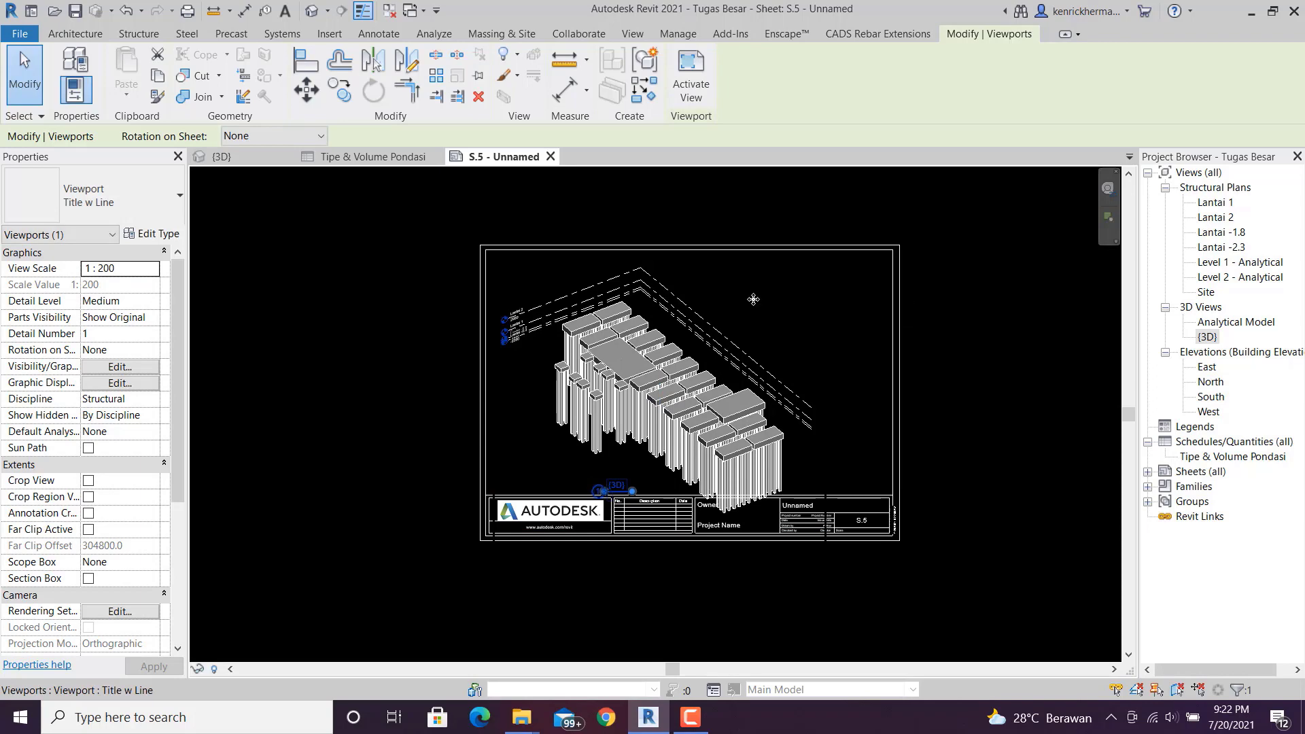
click(577, 219)
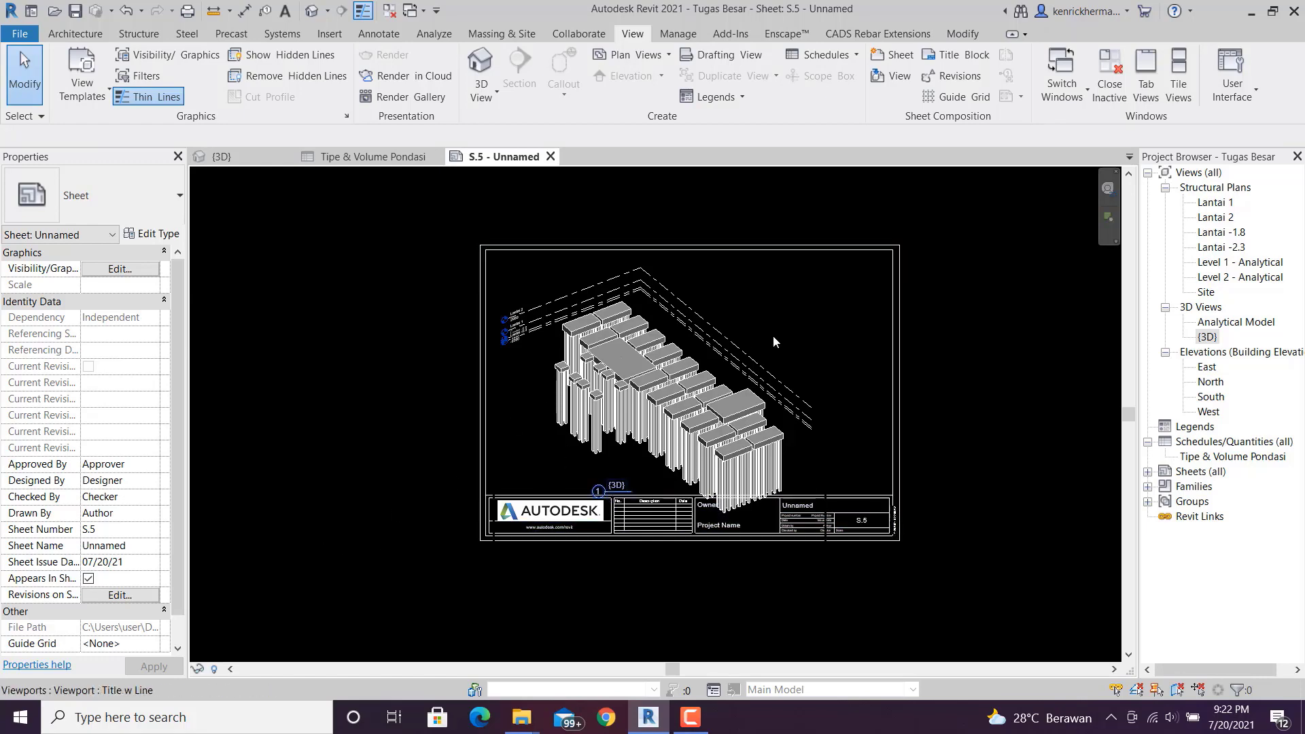
- Activate the placed 3D view, set a custom scale of 1:250, and return to the sheet
click(799, 307)
double_click(799, 300)
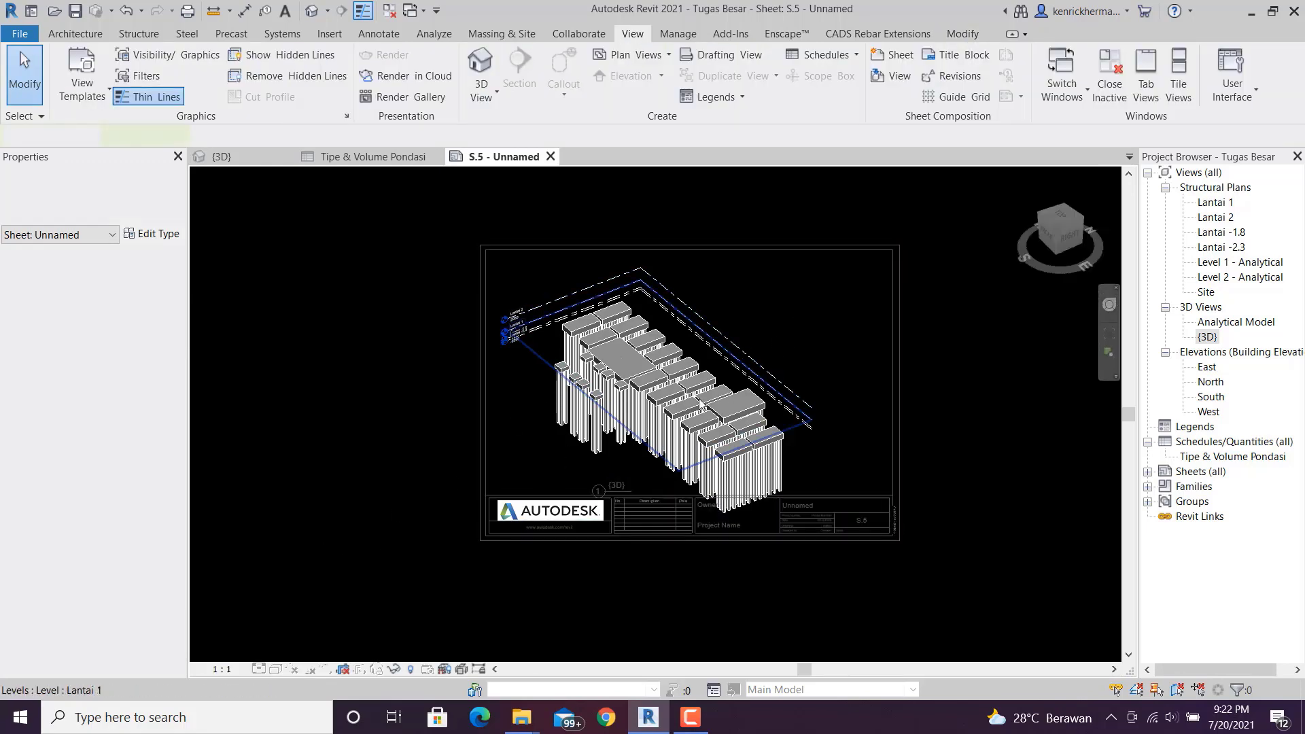
click(230, 670)
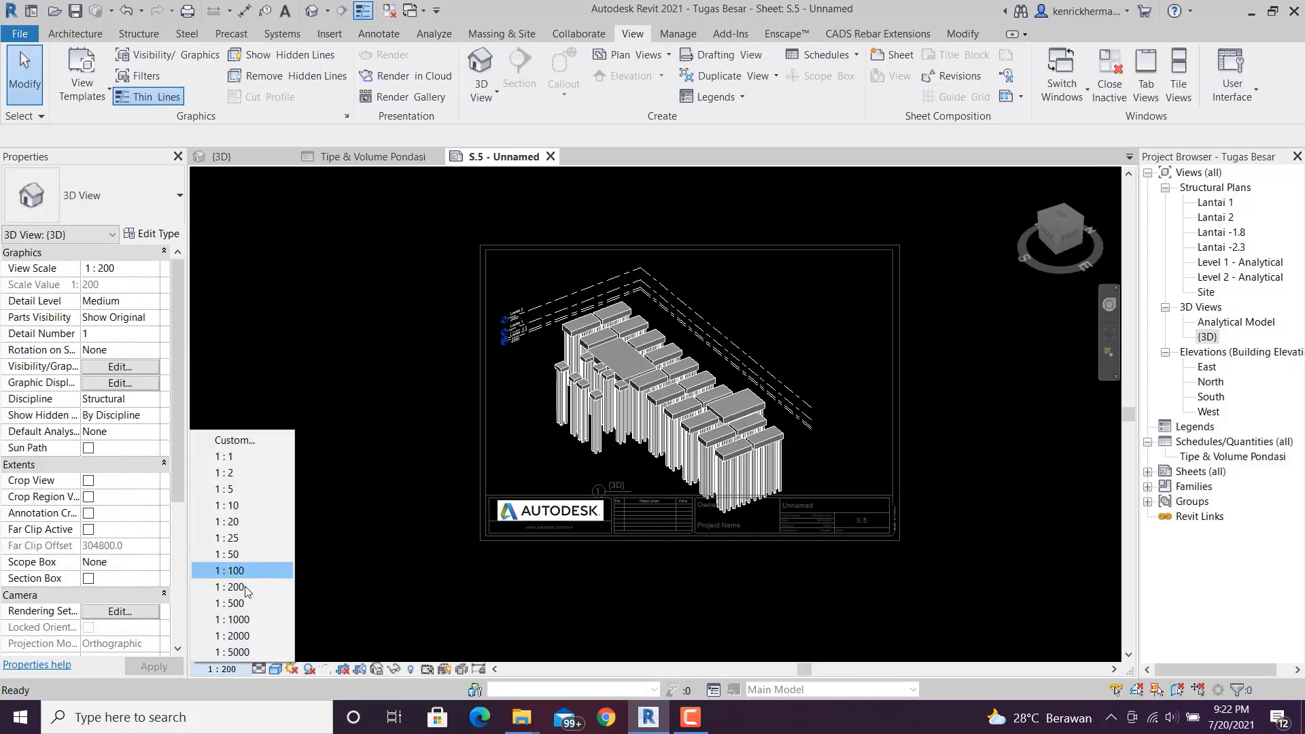
click(250, 441)
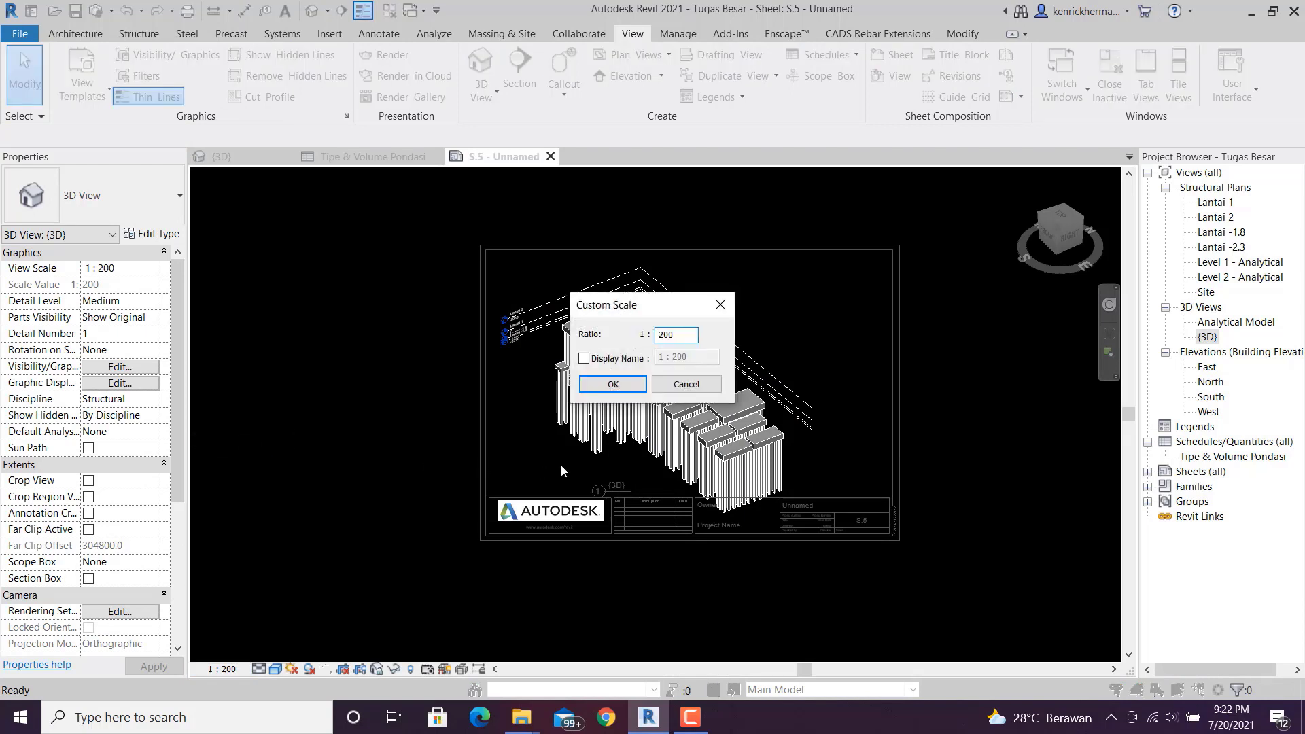
drag(650, 302, 409, 368)
click(409, 368)
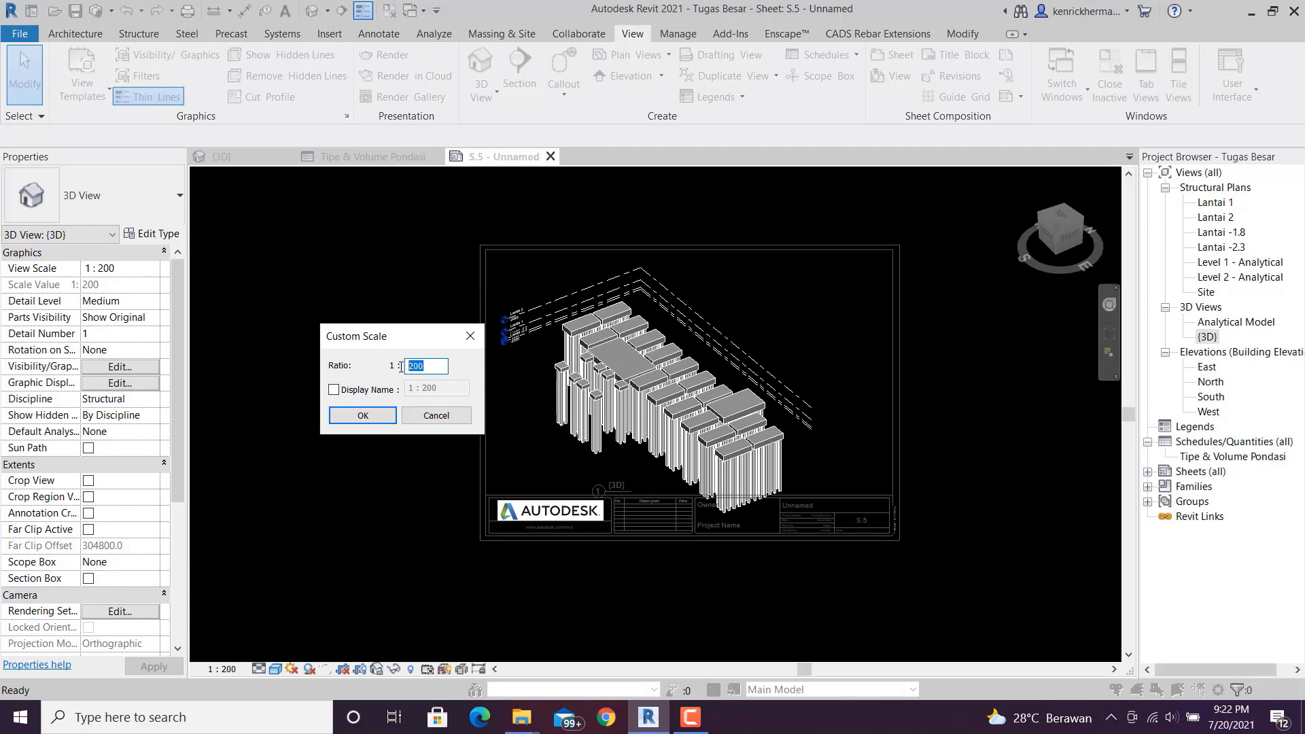
text(2)
click(361, 415)
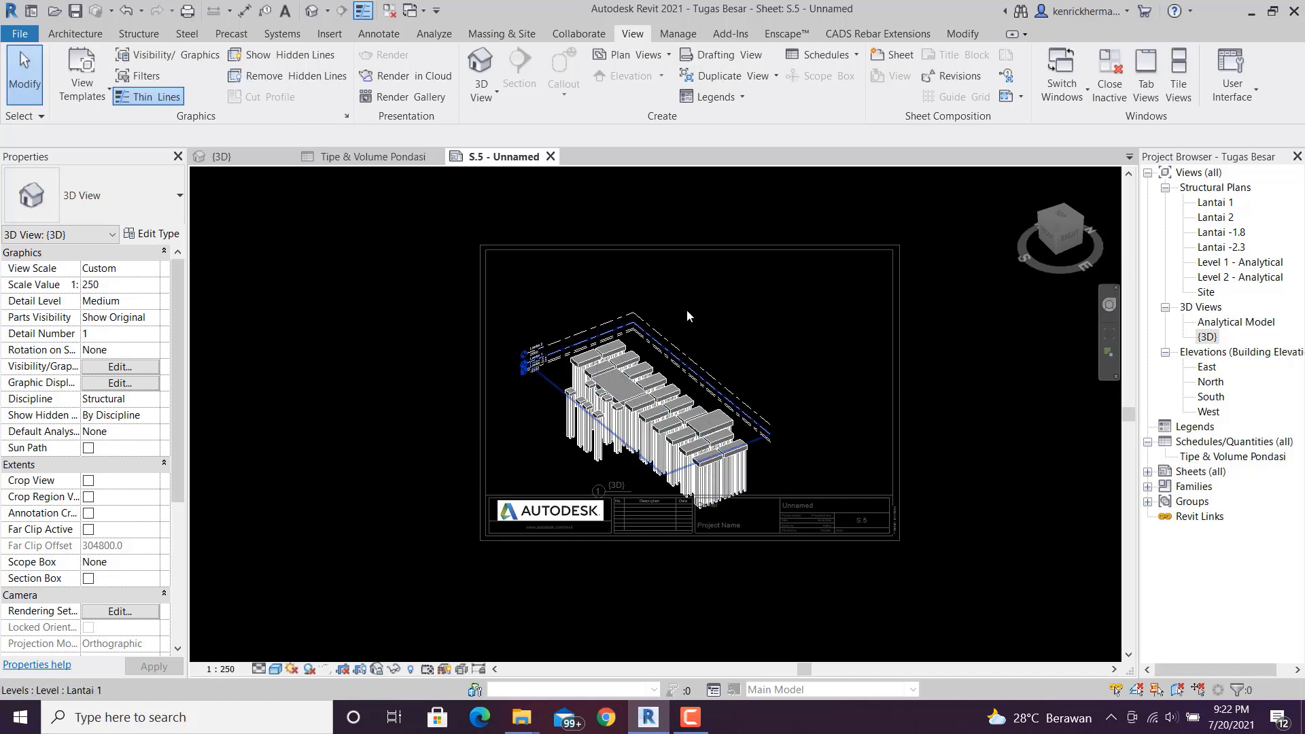
double_click(854, 325)
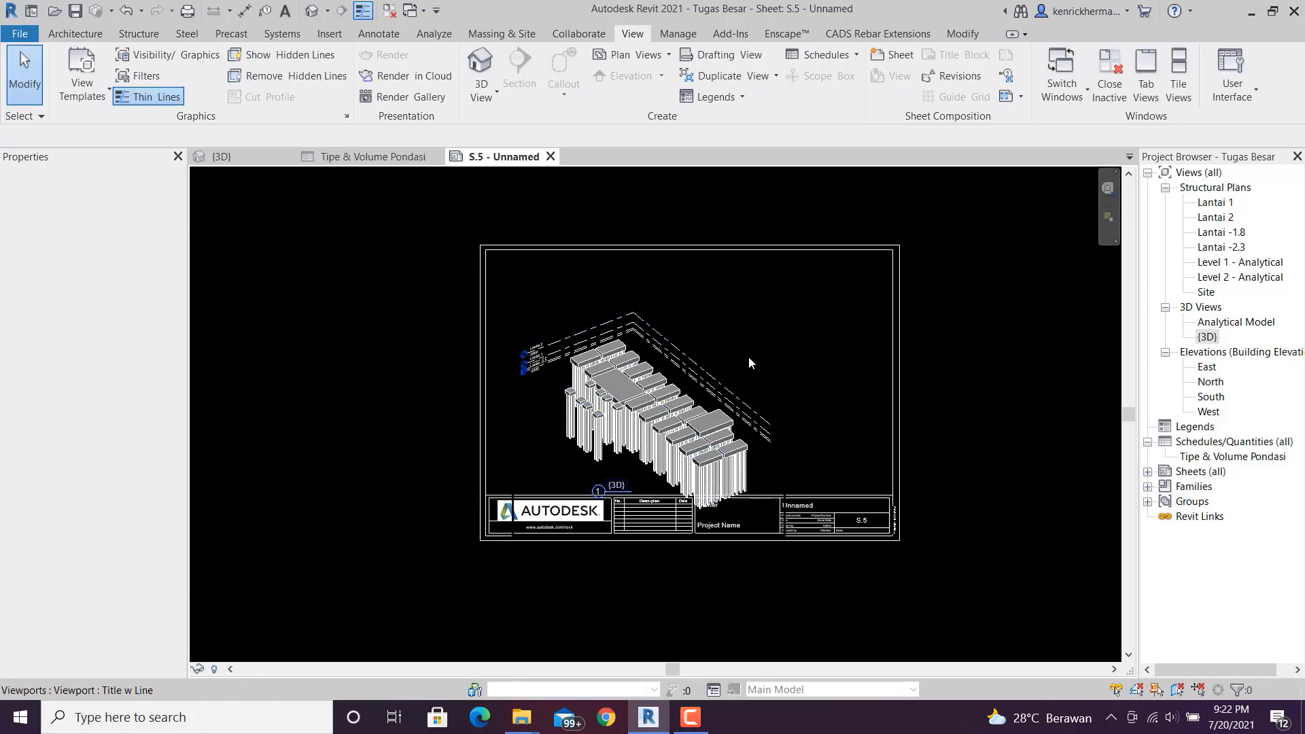
- Reposition the 3D viewport in the left part of the sheet frame, clear of the title block
click(719, 345)
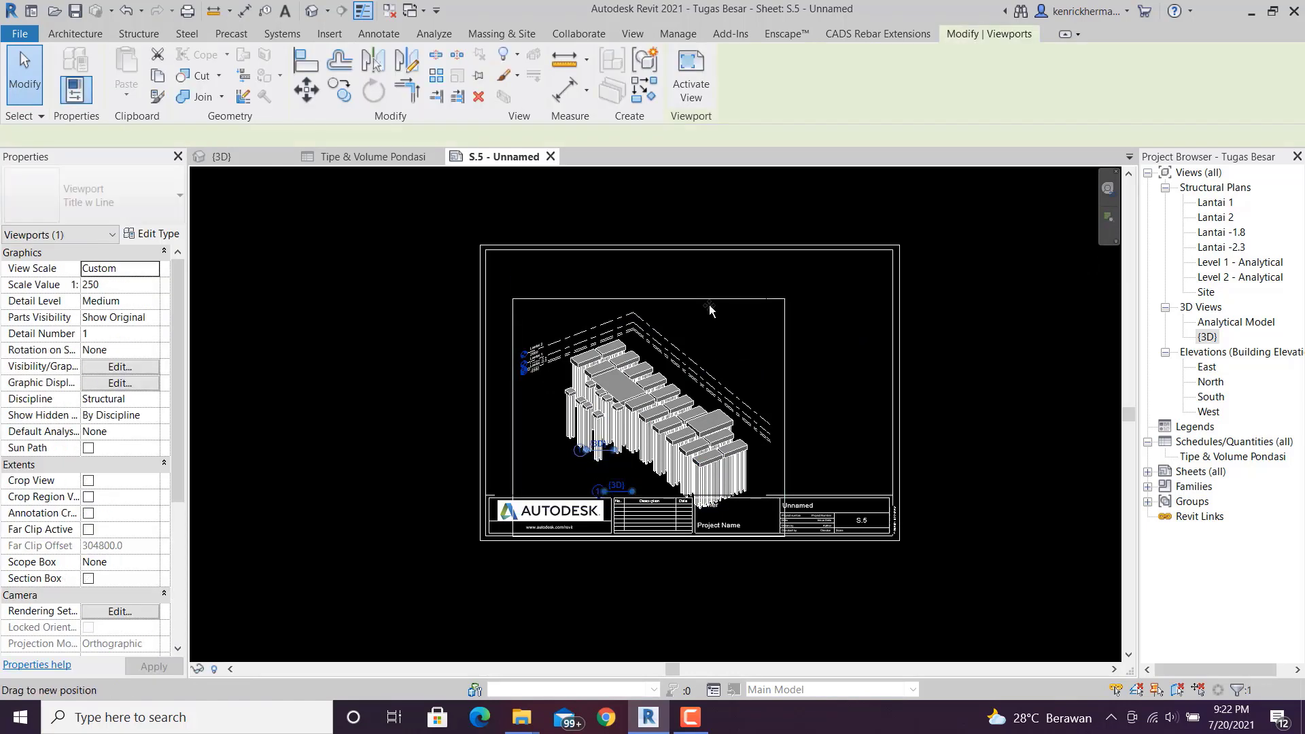
mouse_move(708, 305)
mouse_down()
mouse_move(736, 316)
mouse_move(727, 272)
mouse_move(717, 317)
mouse_move(725, 291)
mouse_move(735, 306)
mouse_move(724, 299)
mouse_up()
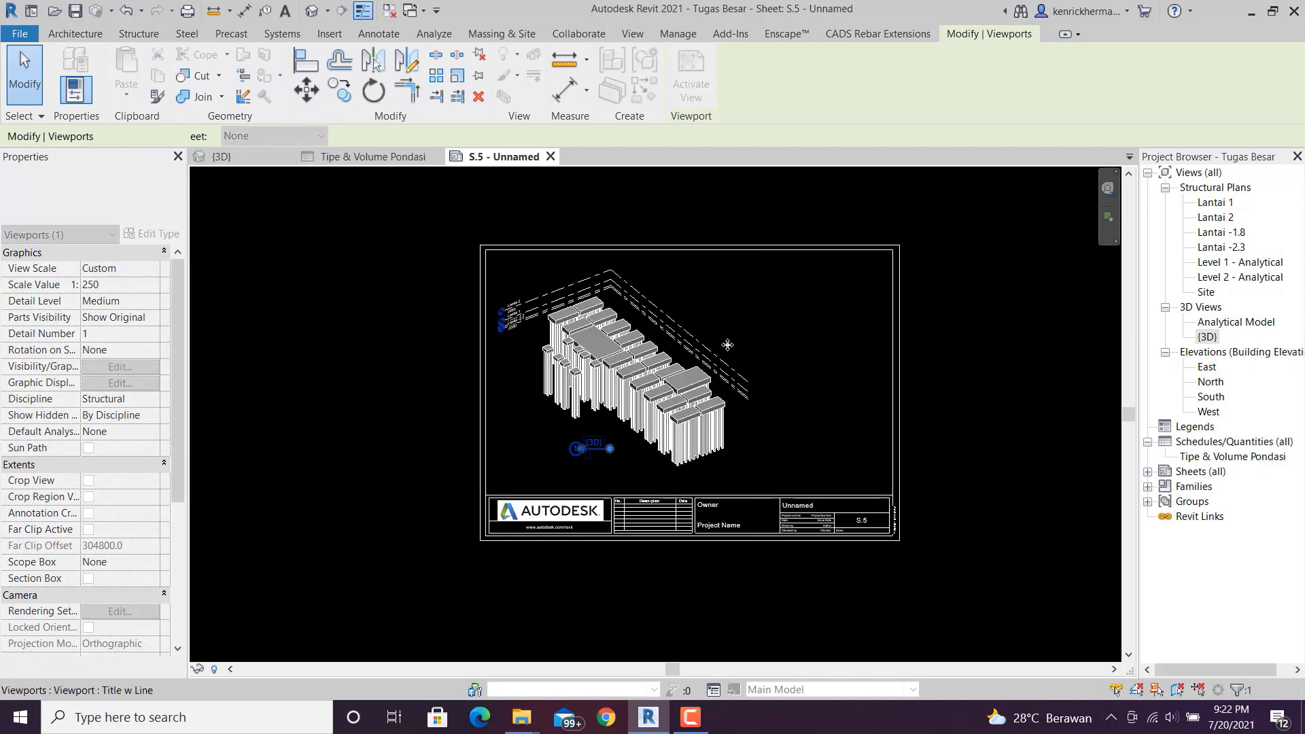
click(750, 217)
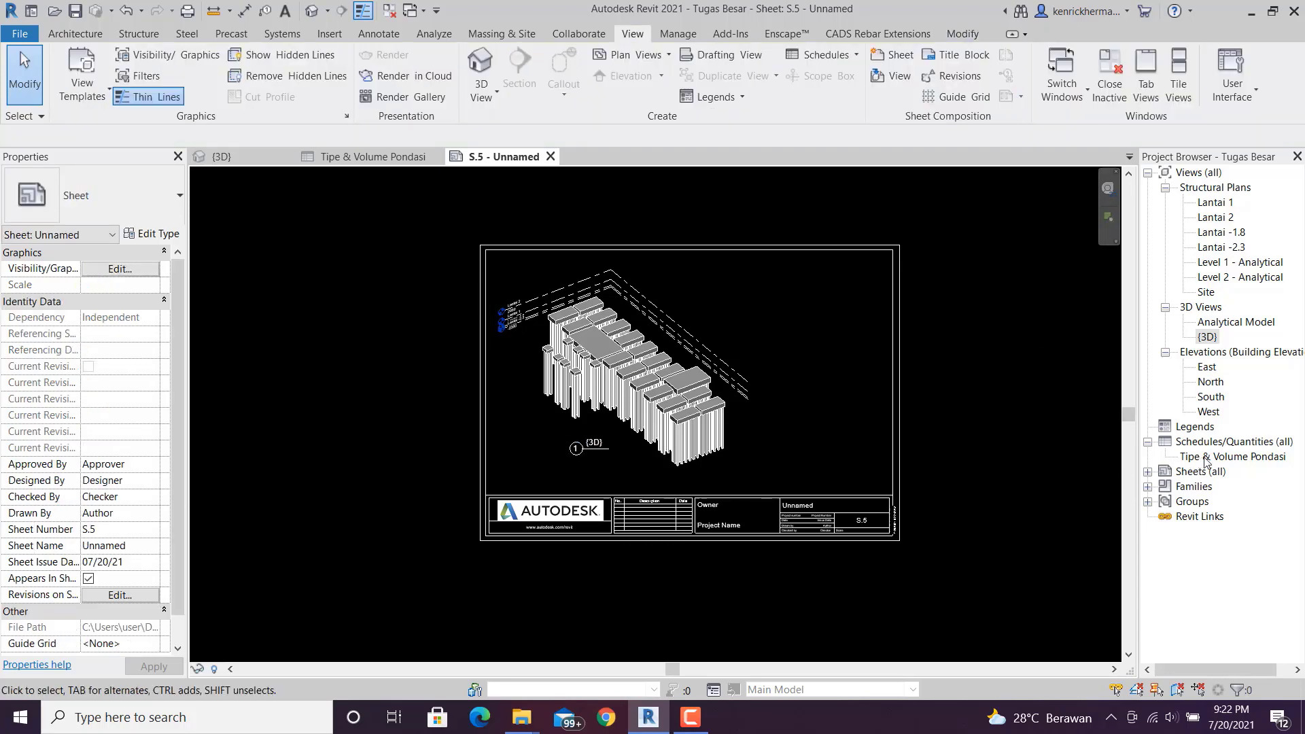
- Place the Tipe & Volume Pondasi schedule on the sheet to the right of the 3D view
click(1228, 458)
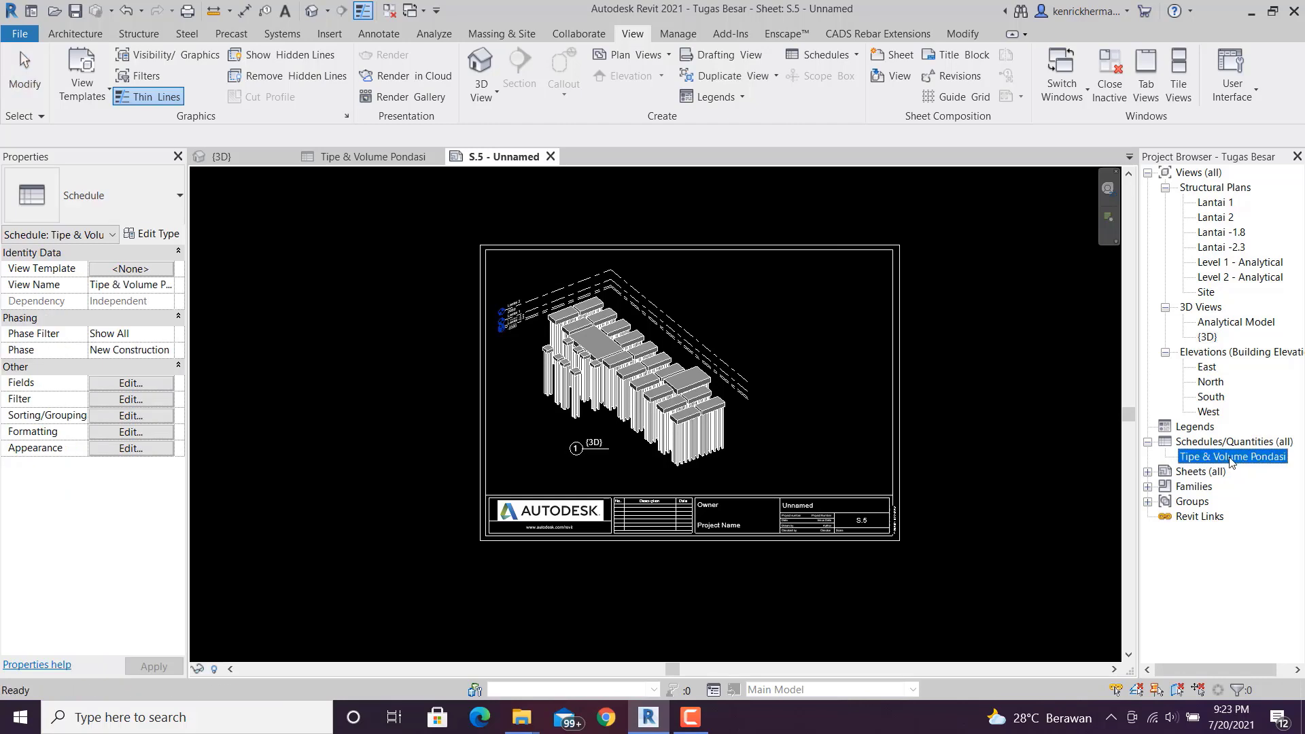
drag(1228, 458, 790, 338)
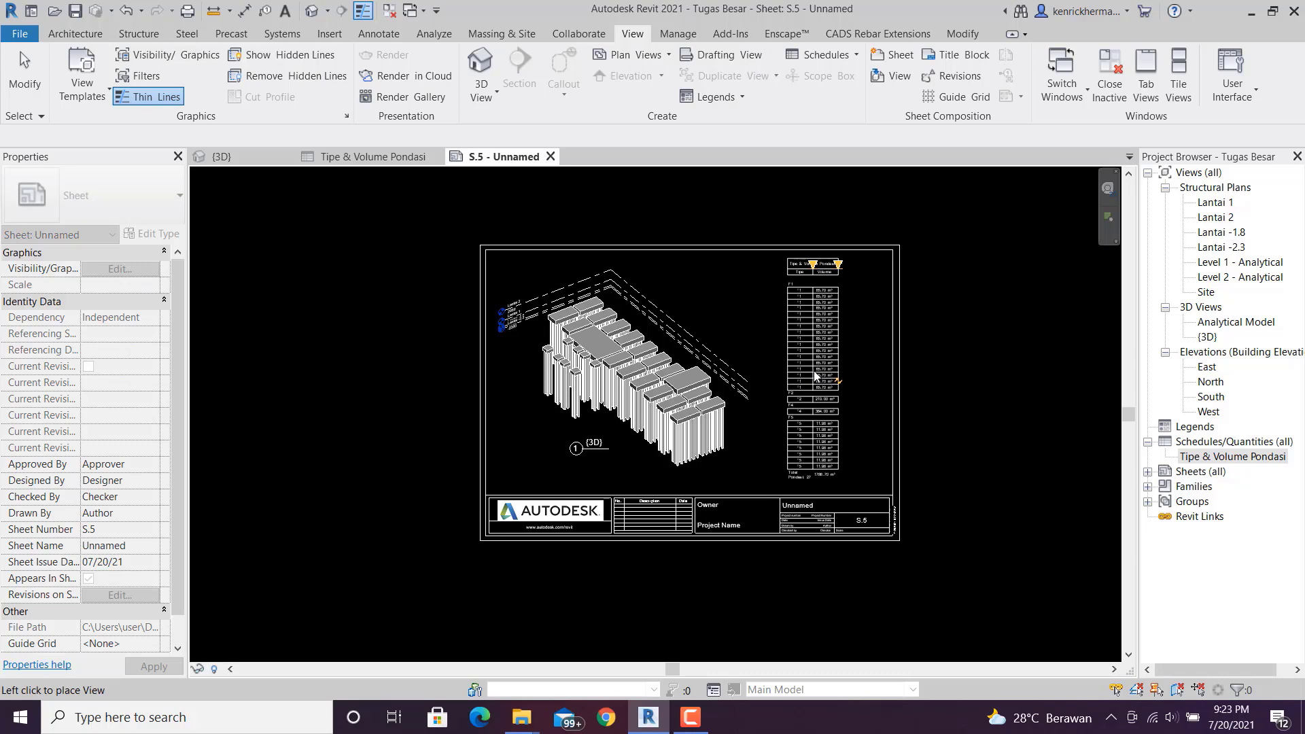
click(820, 376)
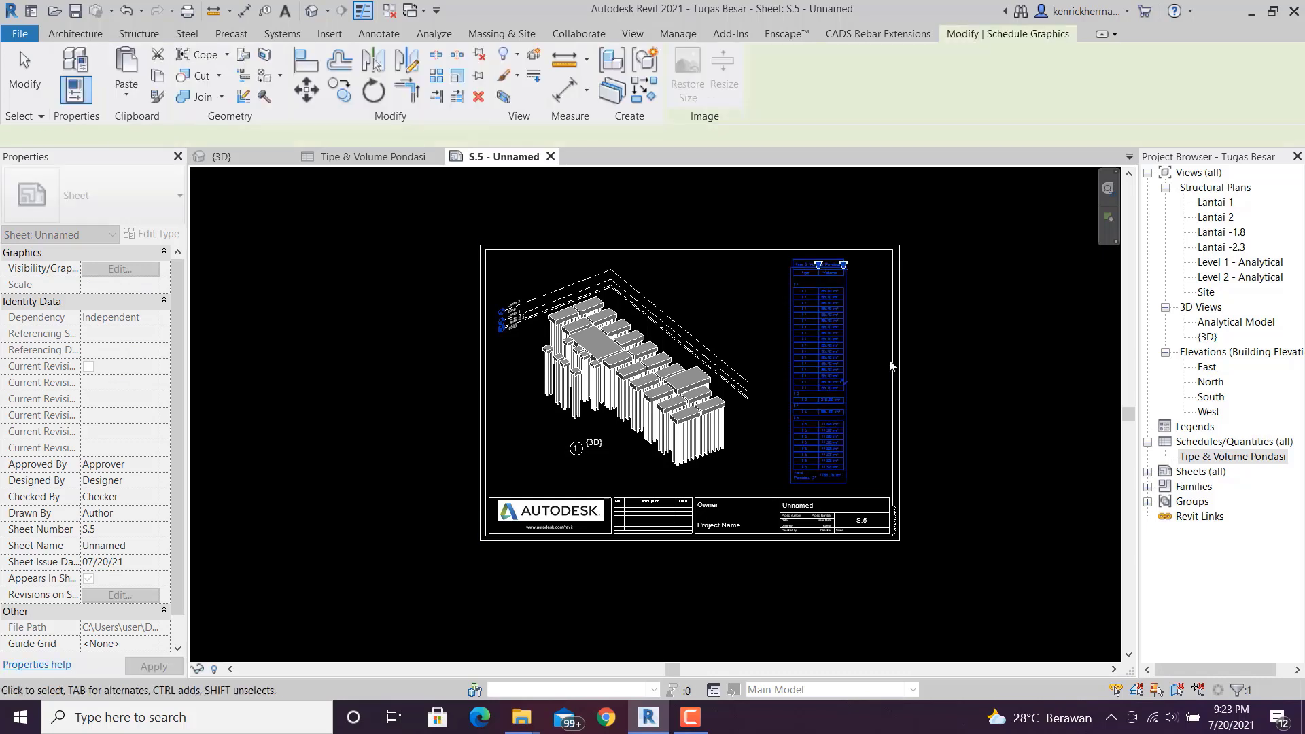
click(877, 333)
scroll(871, 346, up, 3)
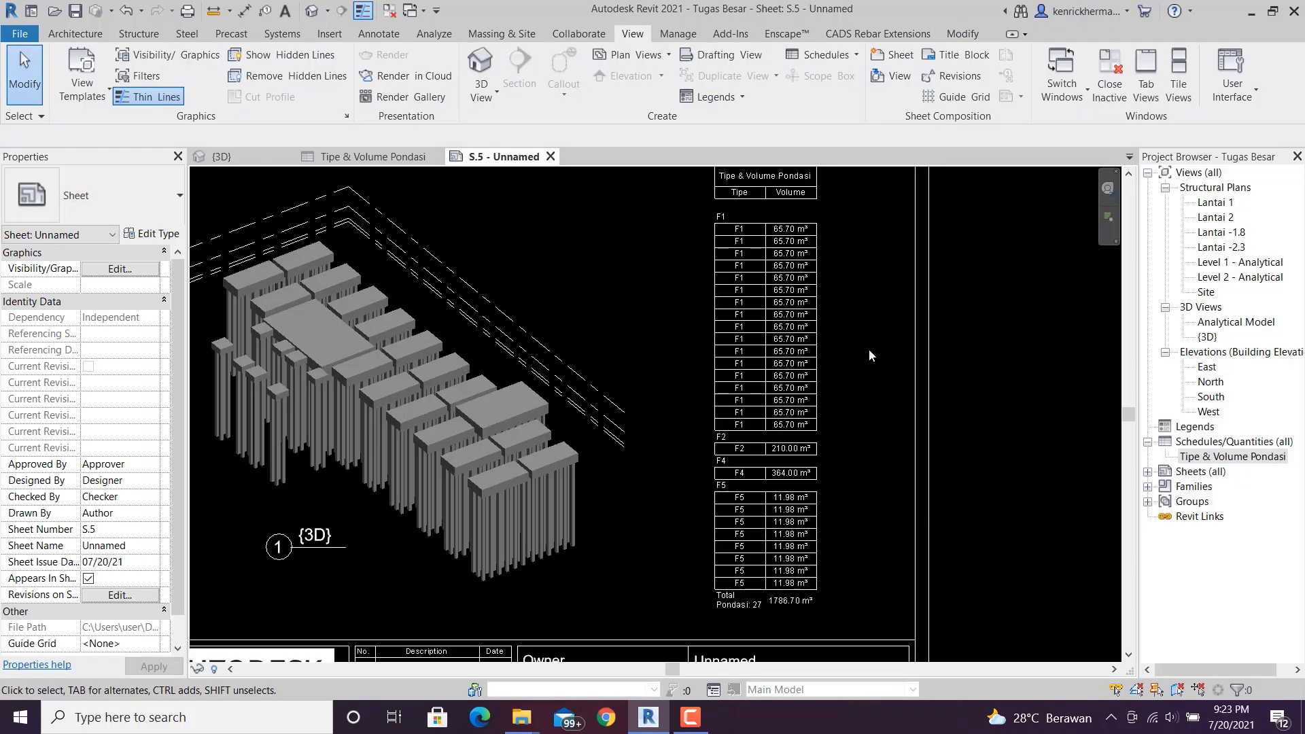
middle_drag(869, 349, 868, 319)
scroll(868, 319, down, 2)
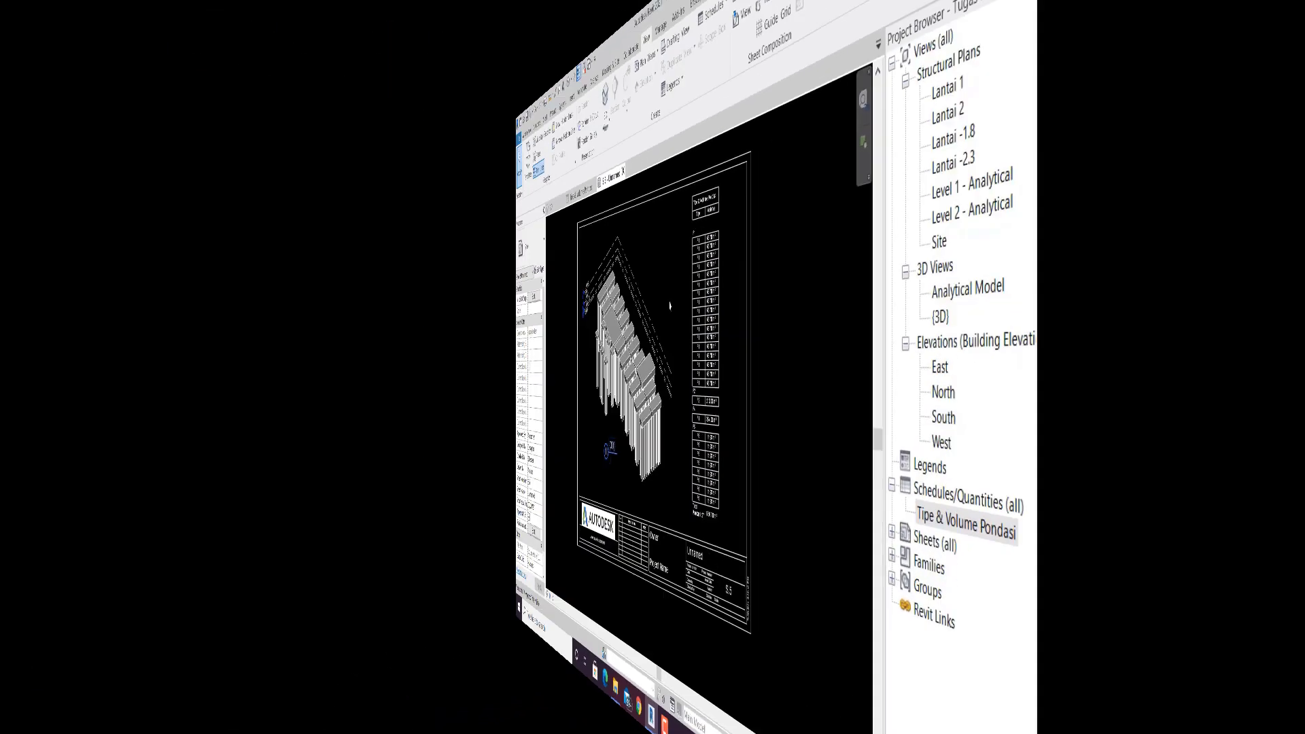